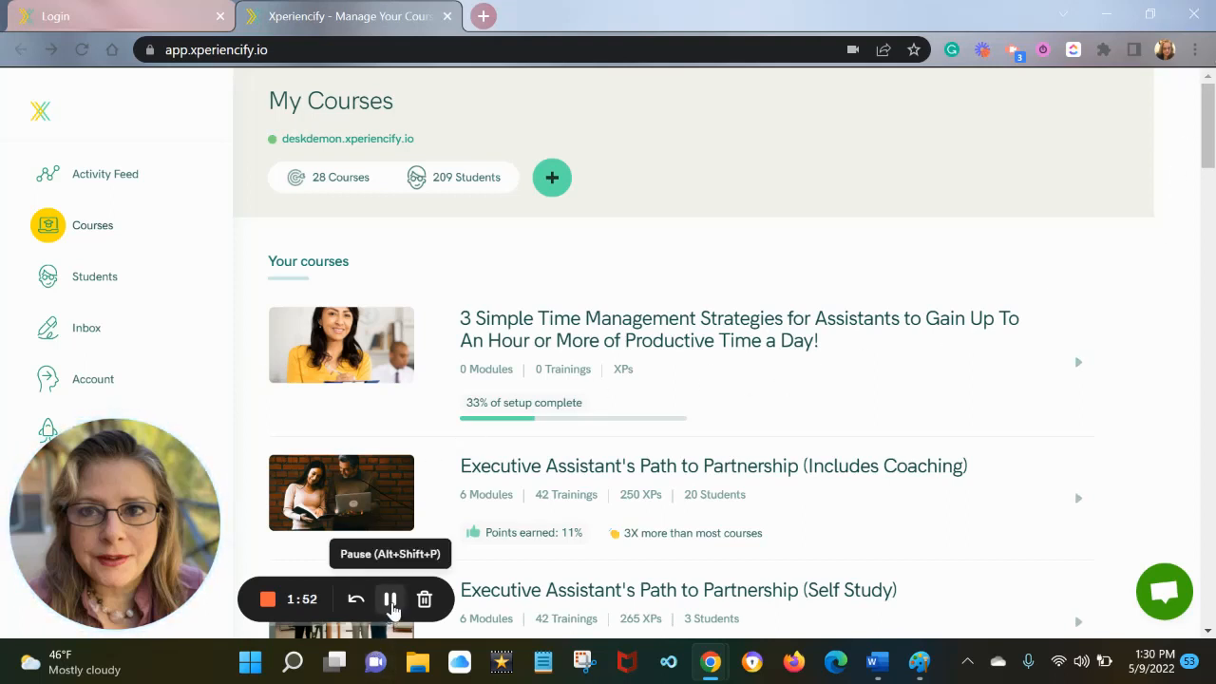
pyautogui.click(267, 599)
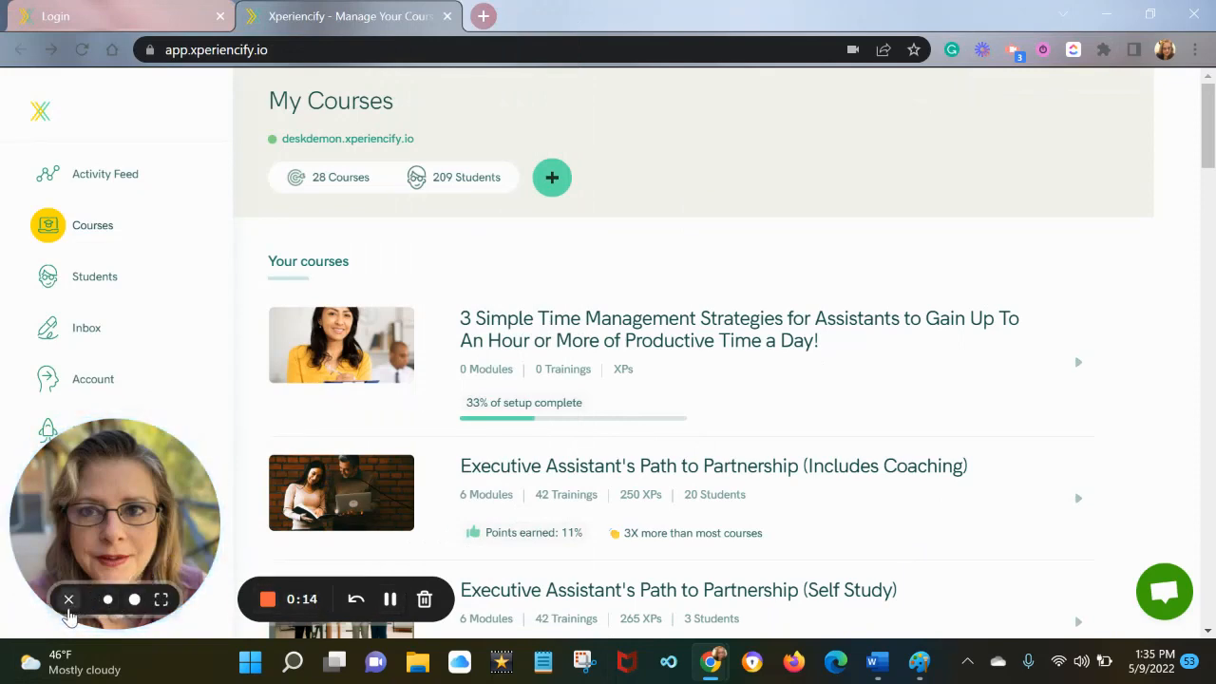
pyautogui.click(67, 598)
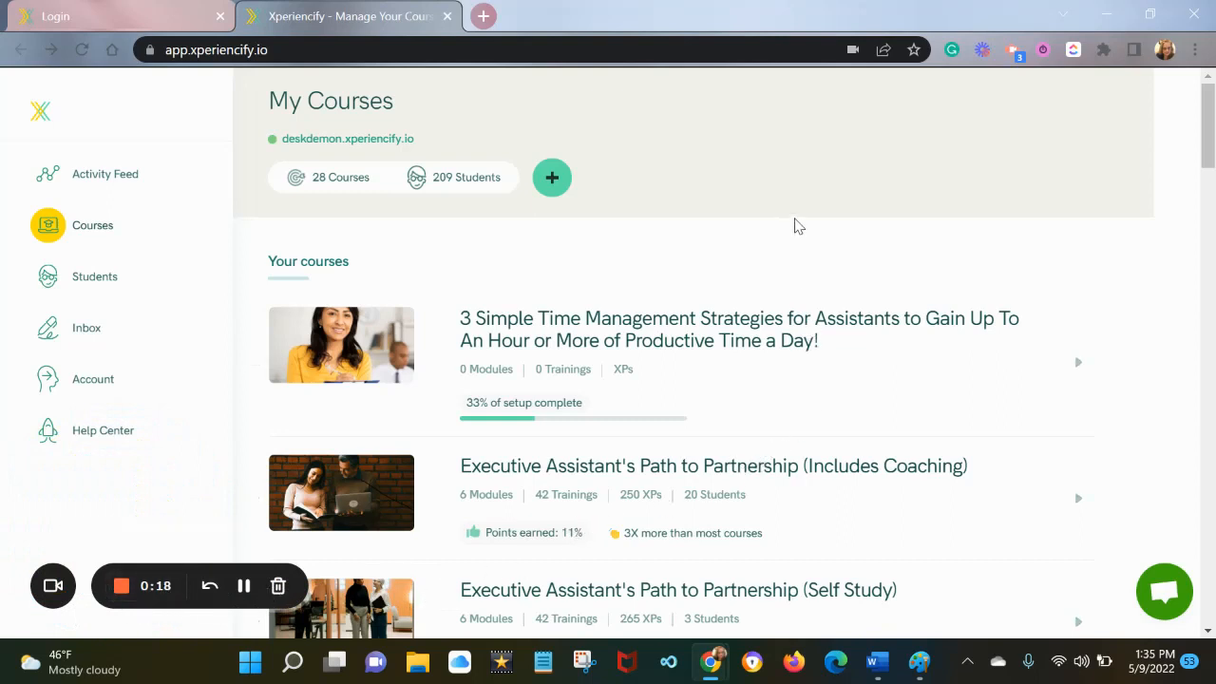
# Step: Open the 3 Simple Time Management Strategies course and start a new module in Step 3: Add Course Content
pyautogui.click(660, 344)
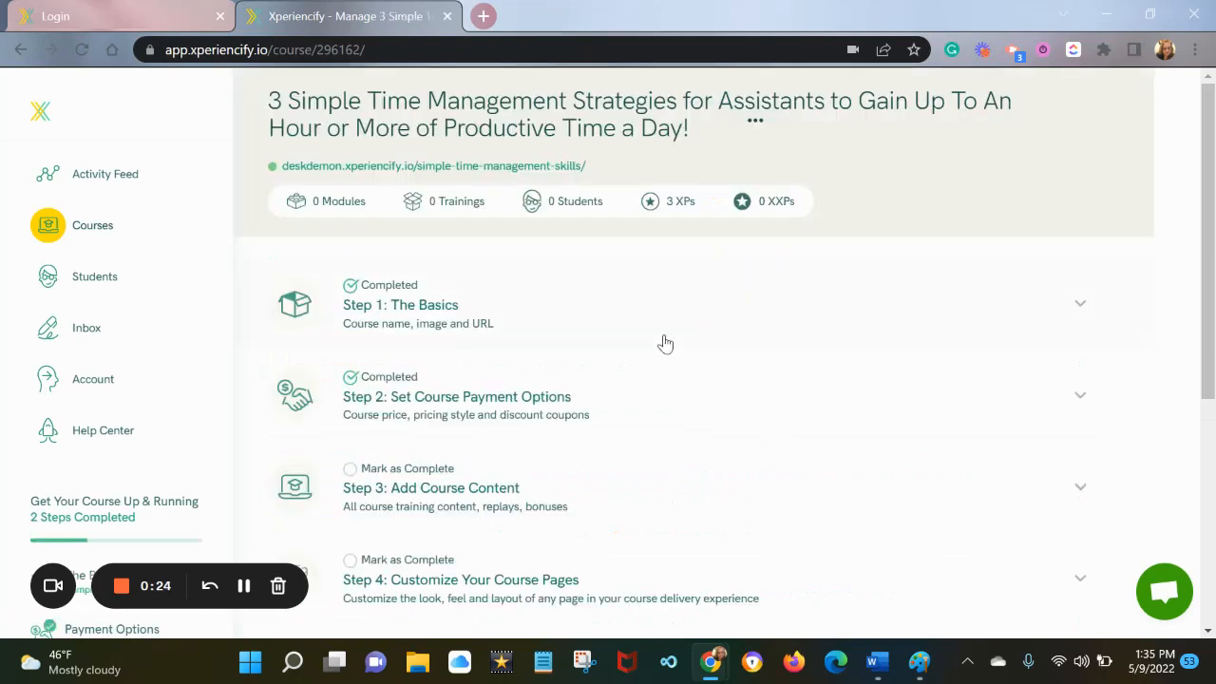
pyautogui.click(465, 493)
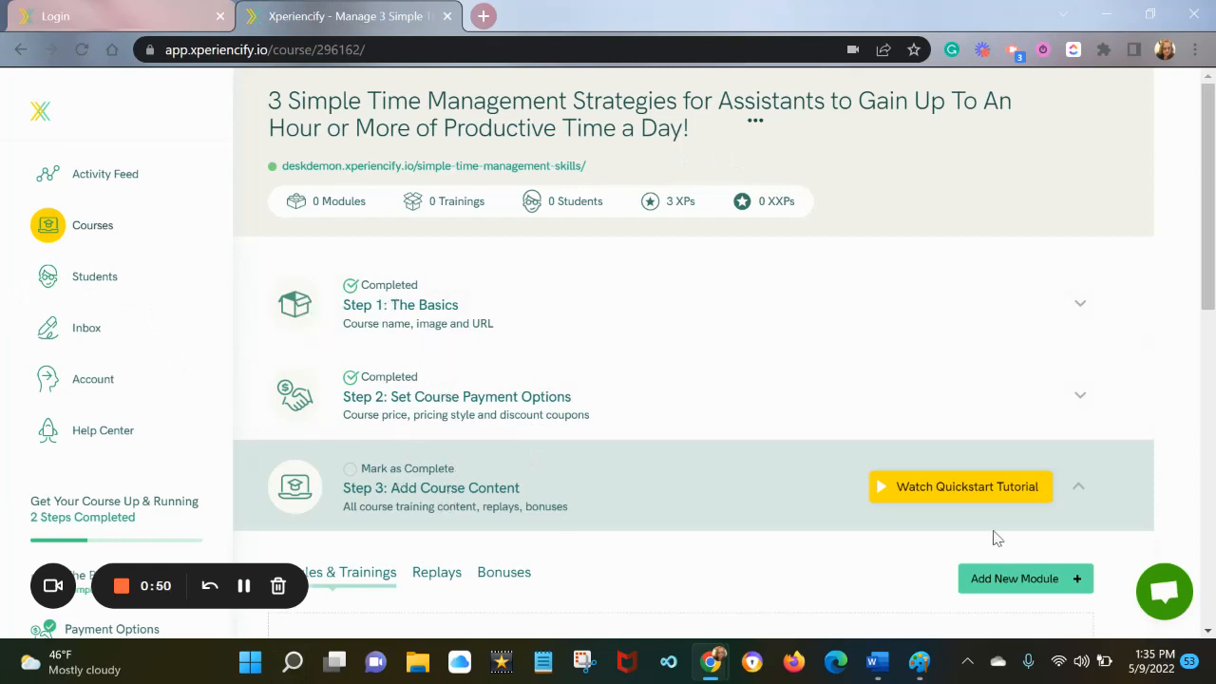
pyautogui.moveTo(1209, 225); pyautogui.dragTo(1209, 342)
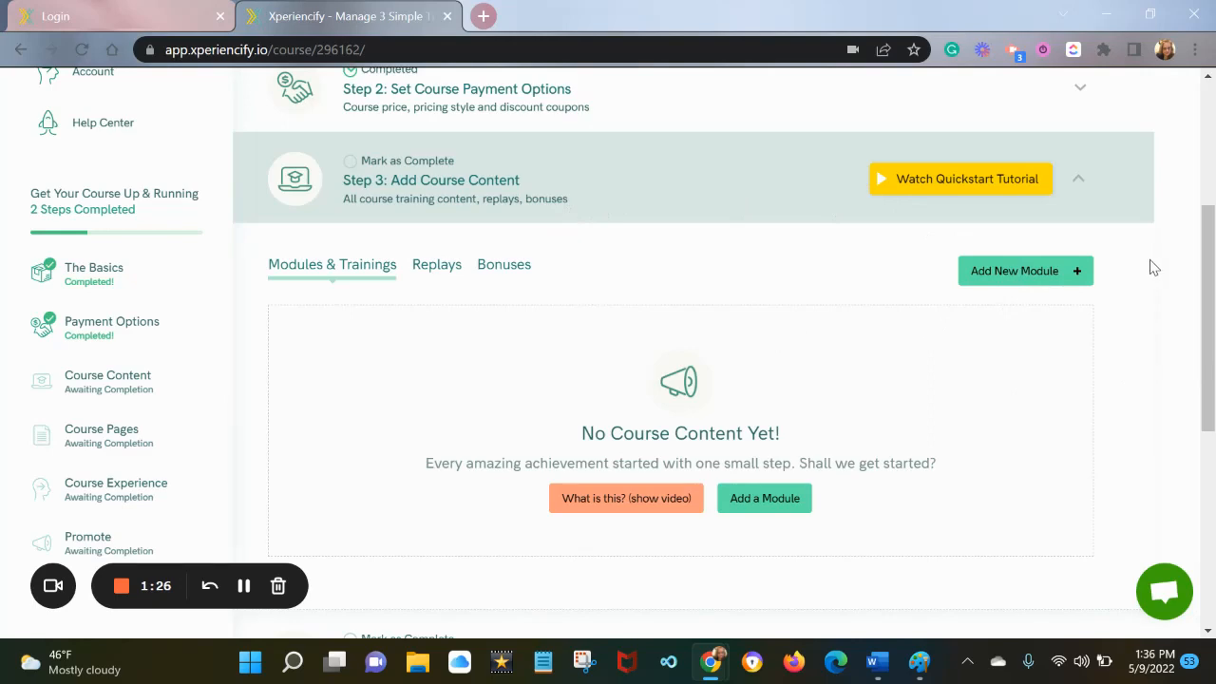
pyautogui.click(1022, 275)
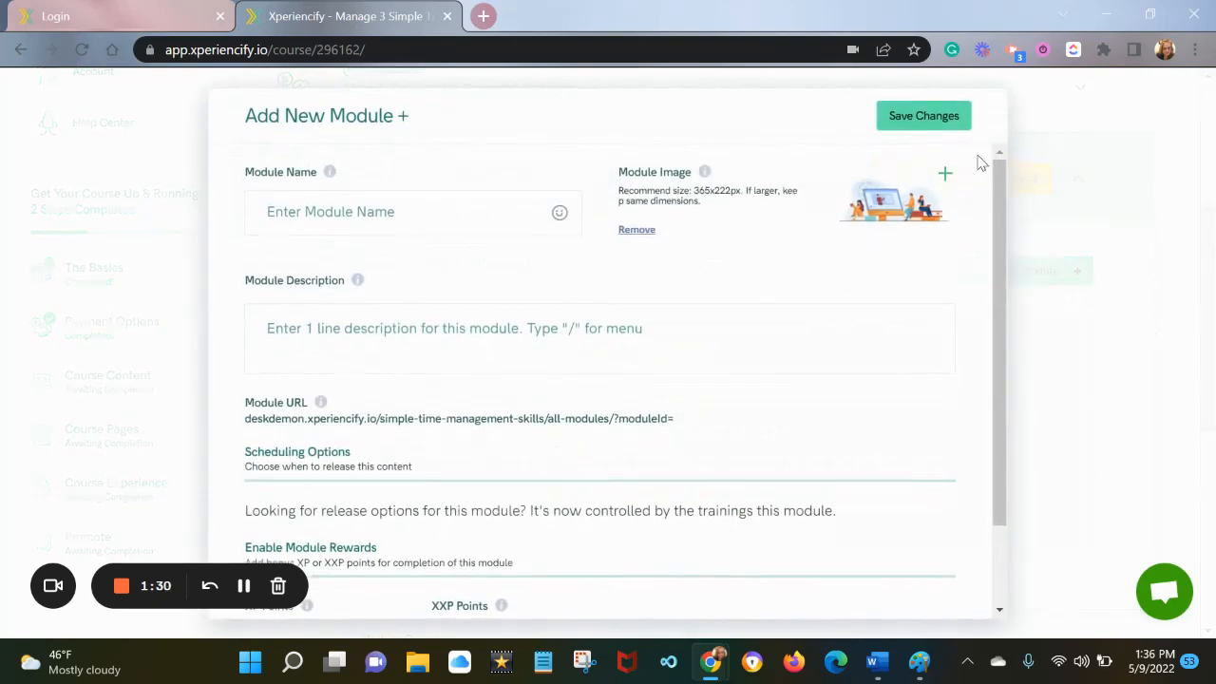
pyautogui.click(385, 208)
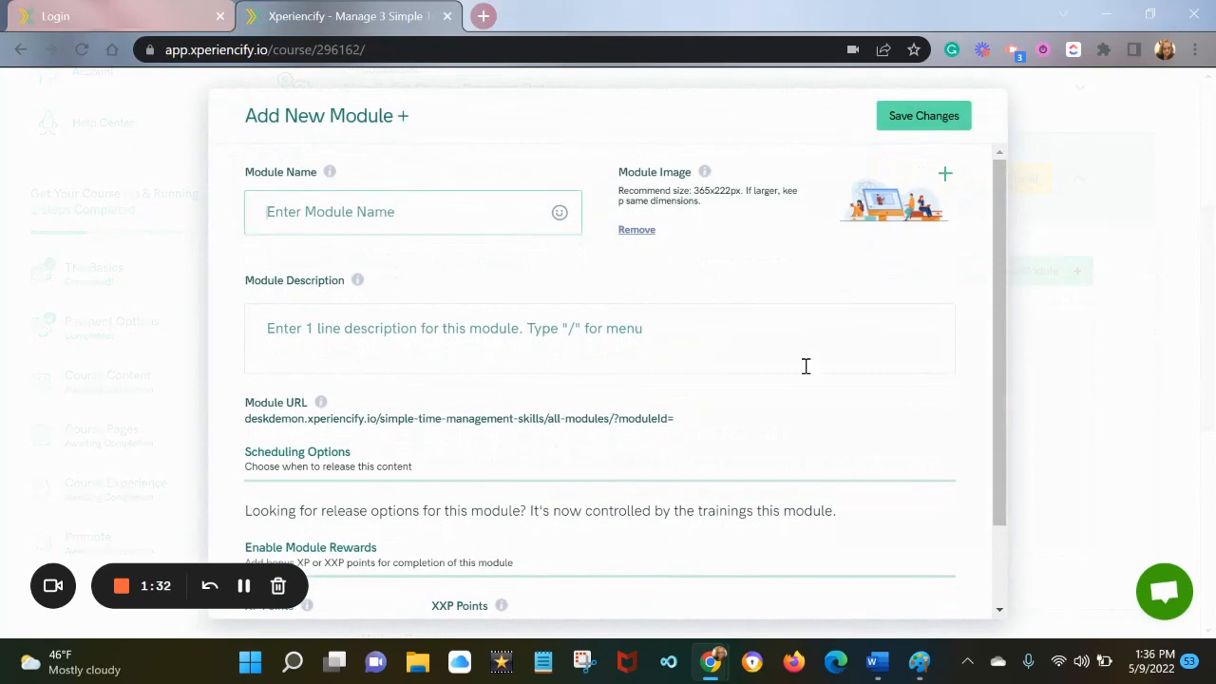
# Step: Copy the Introduction heading from the Word outline Text 3 Simple Time Management for Course and paste it as the module name in Xperiencify
pyautogui.click(875, 661)
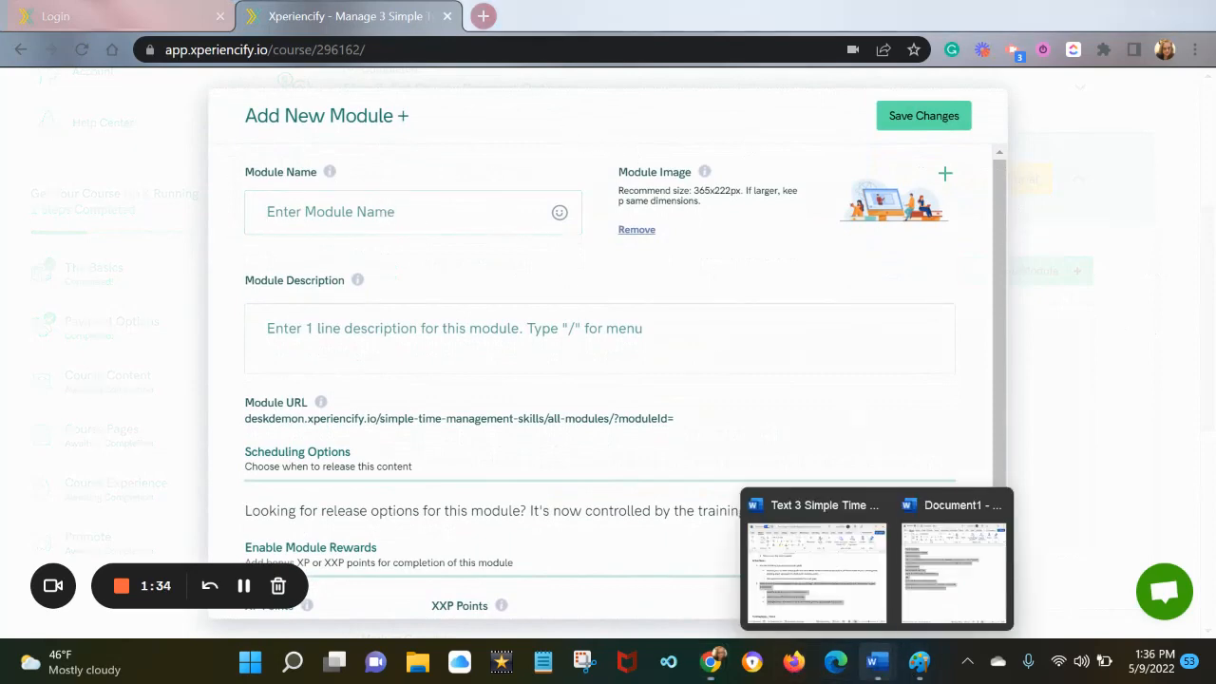
pyautogui.click(866, 564)
pyautogui.scroll(10, 951, 328)
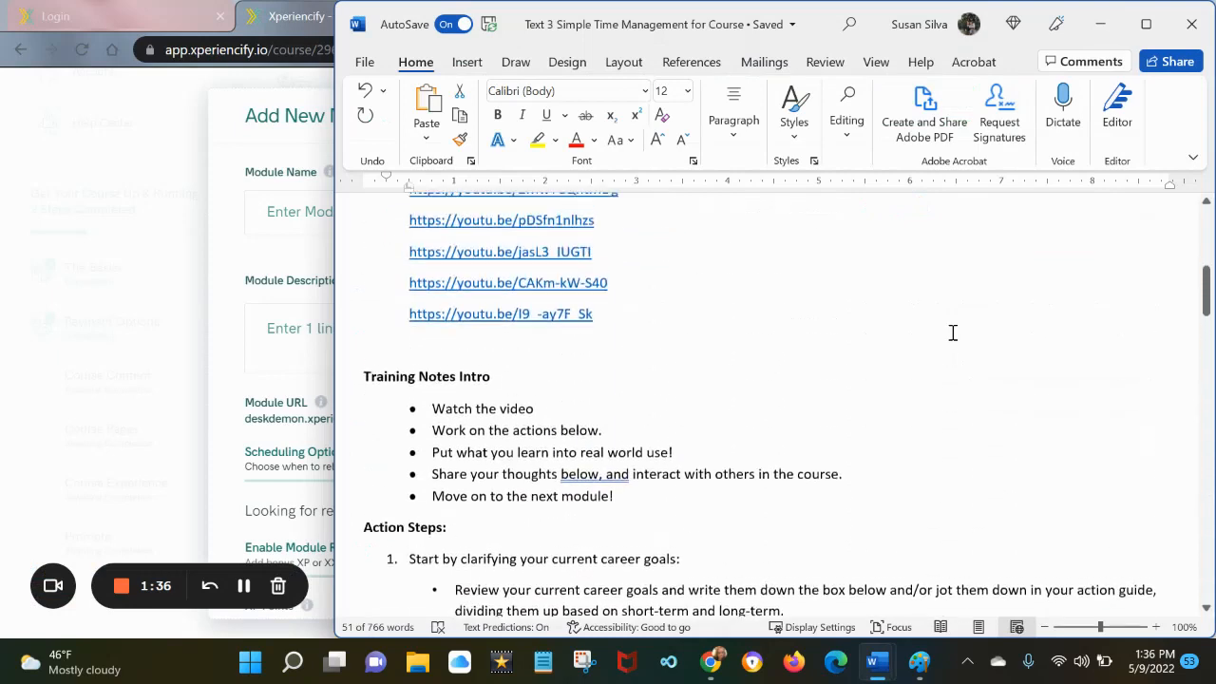
pyautogui.scroll(5, 950, 325)
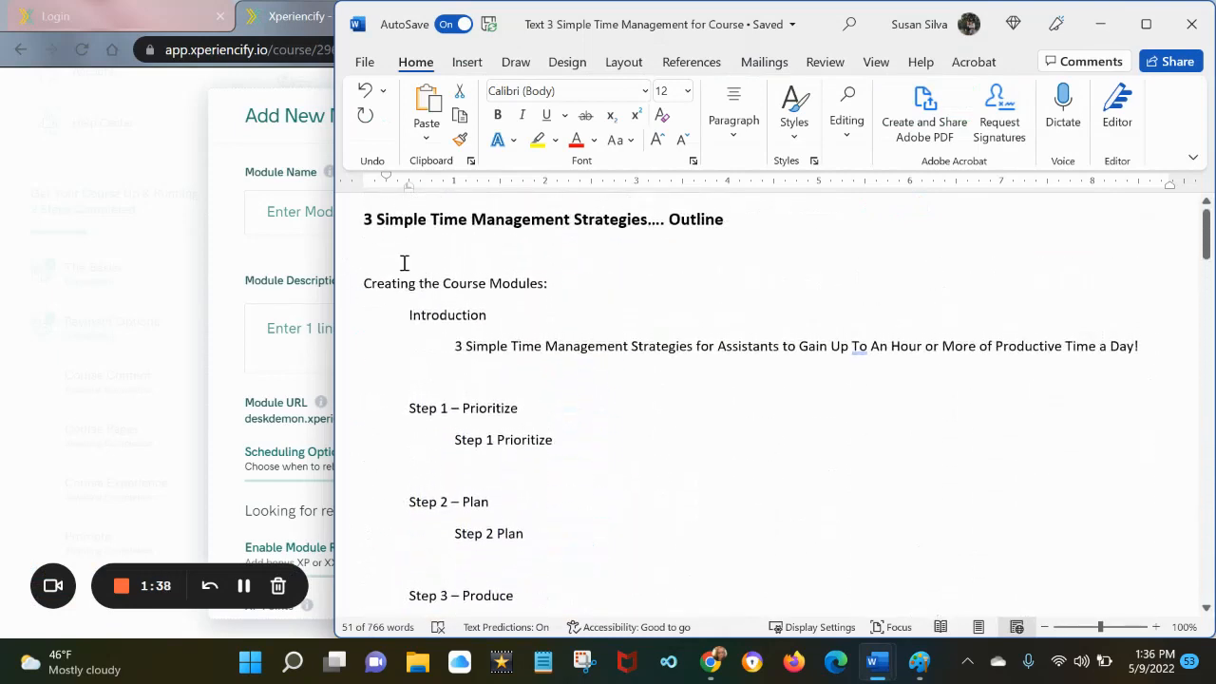
pyautogui.moveTo(488, 324); pyautogui.dragTo(402, 323)
pyautogui.hotkey('ctrl', 'c')
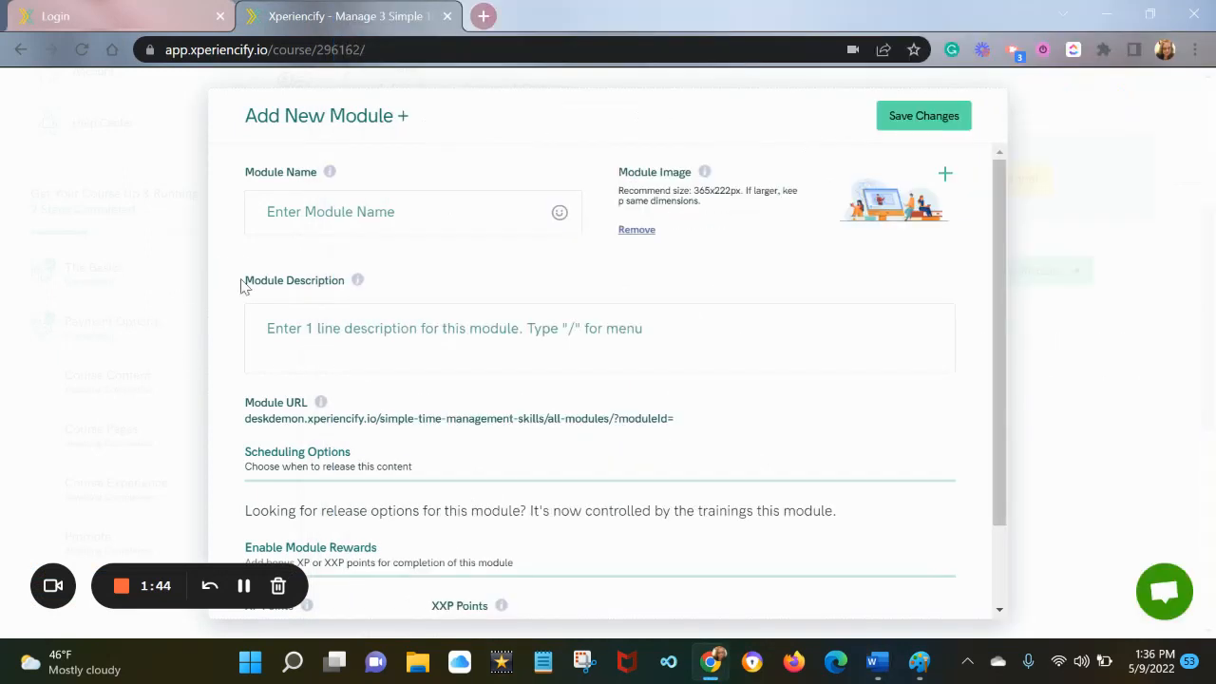
pyautogui.click(366, 211)
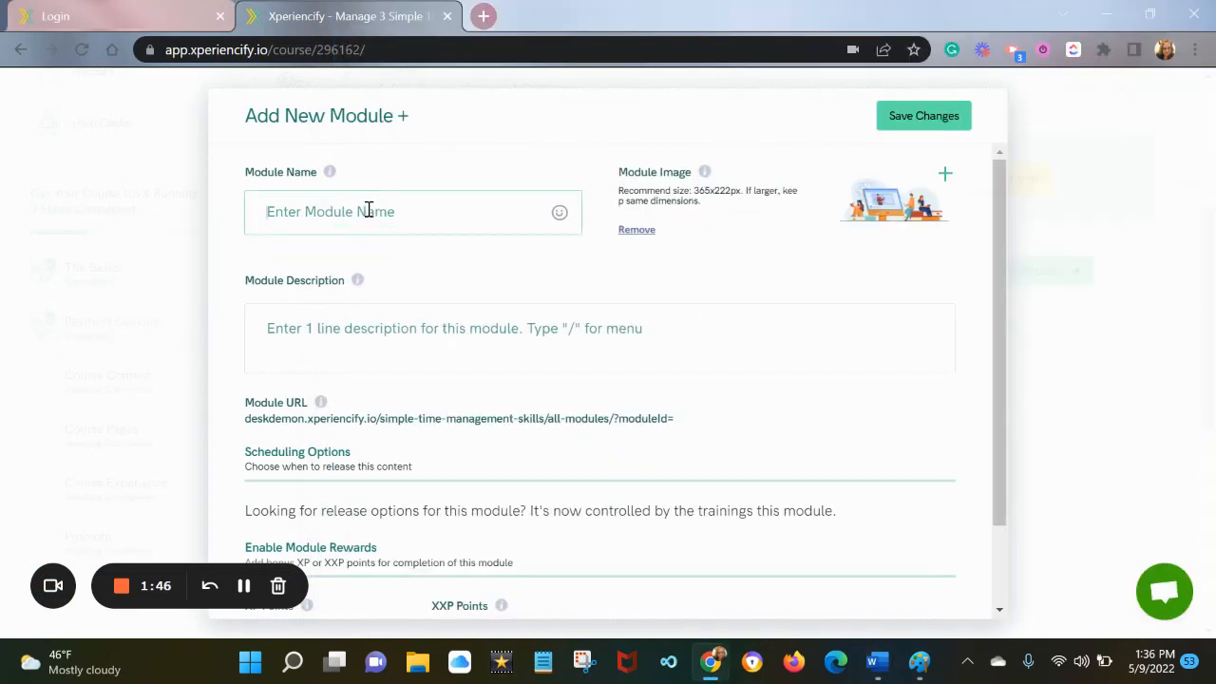
pyautogui.hotkey('ctrl', 'v')
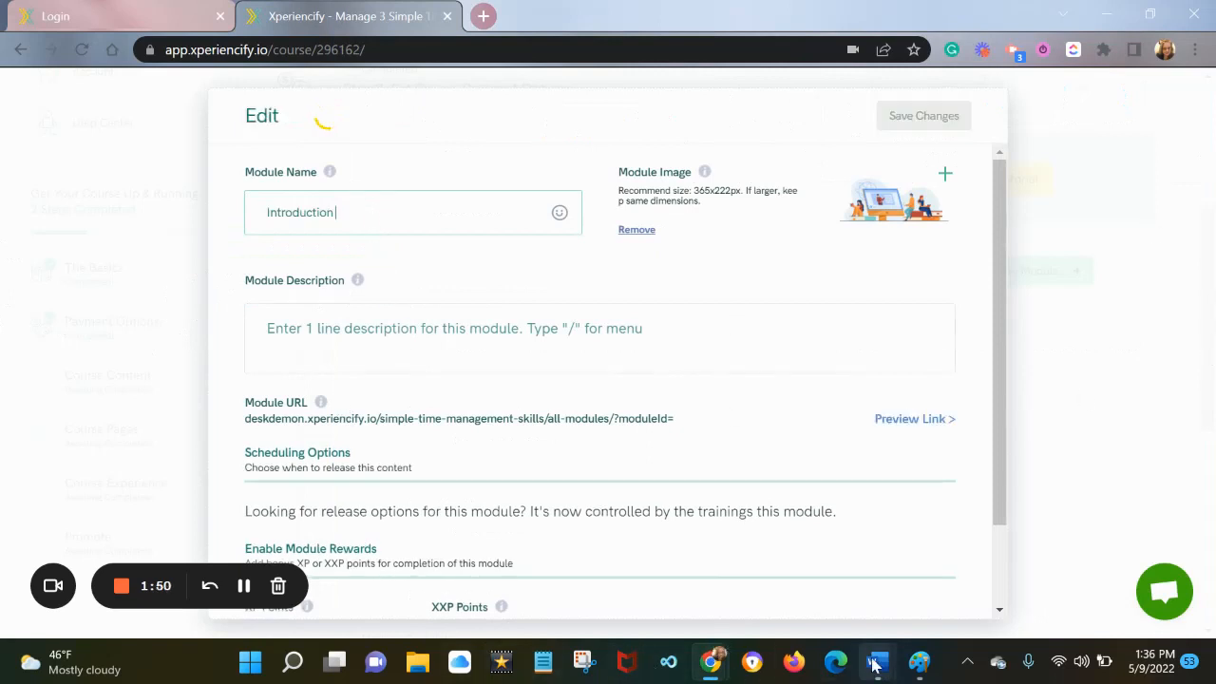
# Step: Copy the line under Introduction in the Word outline, starting "3 Simple Time Management Strategies for Assistants", and paste it as the module description in Xperiencify
pyautogui.moveTo(872, 655)
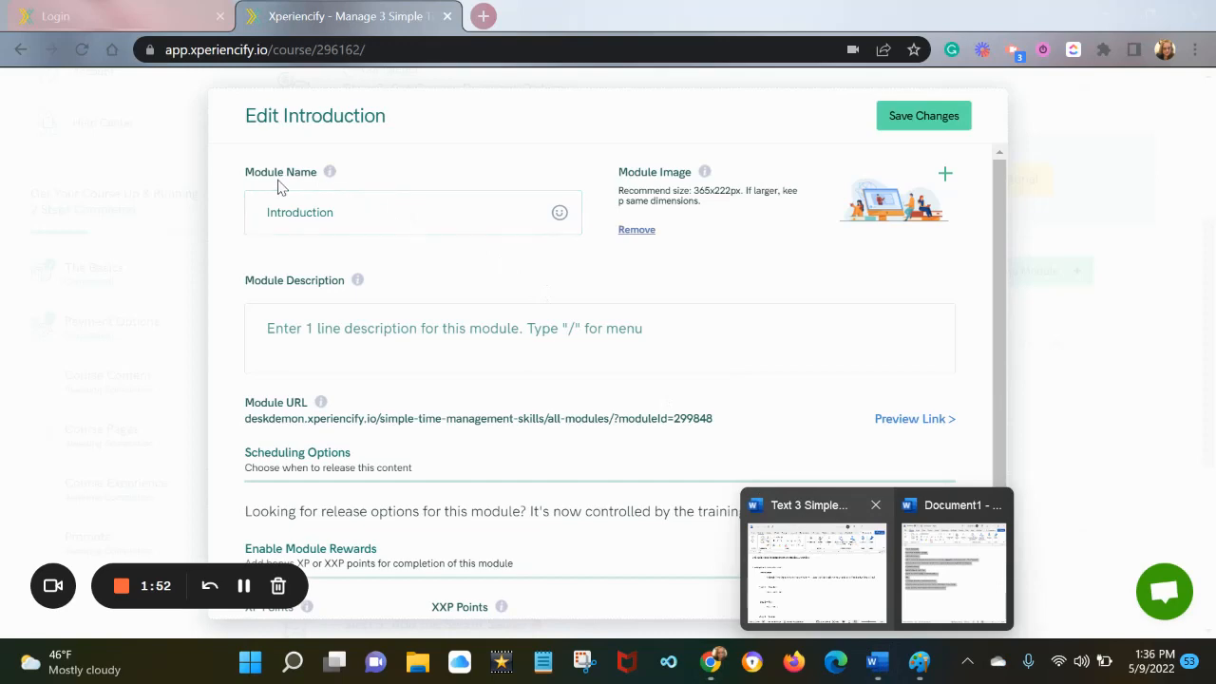
pyautogui.moveTo(844, 537)
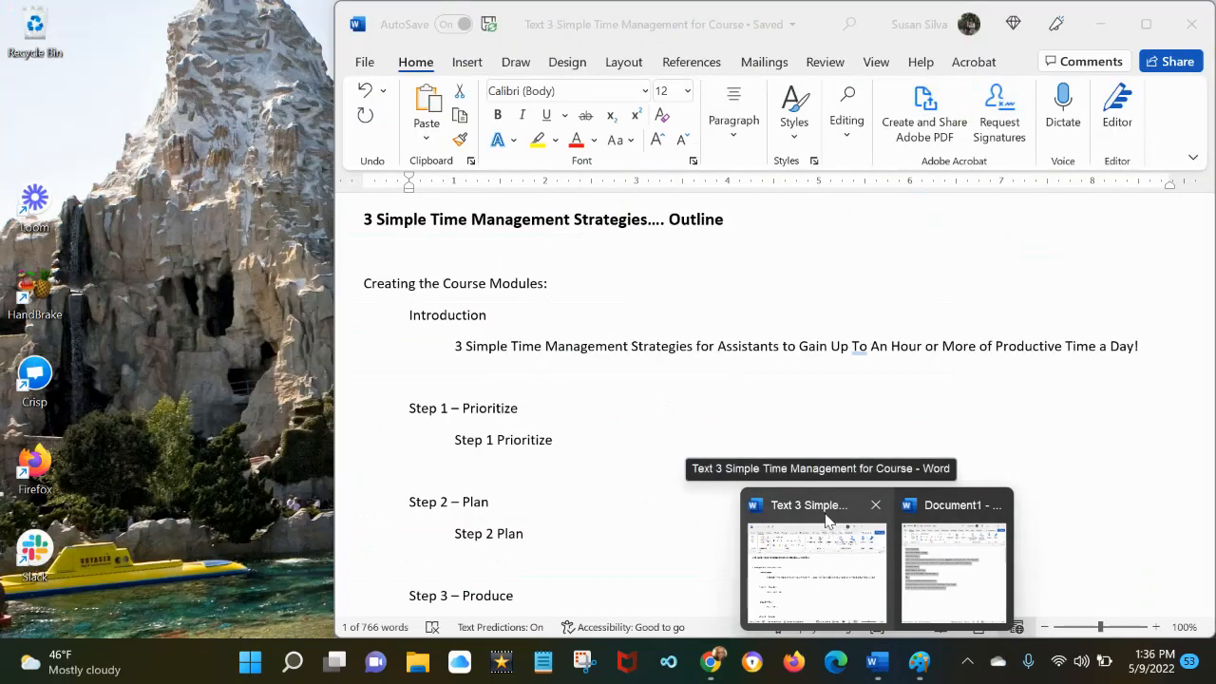
pyautogui.click(826, 521)
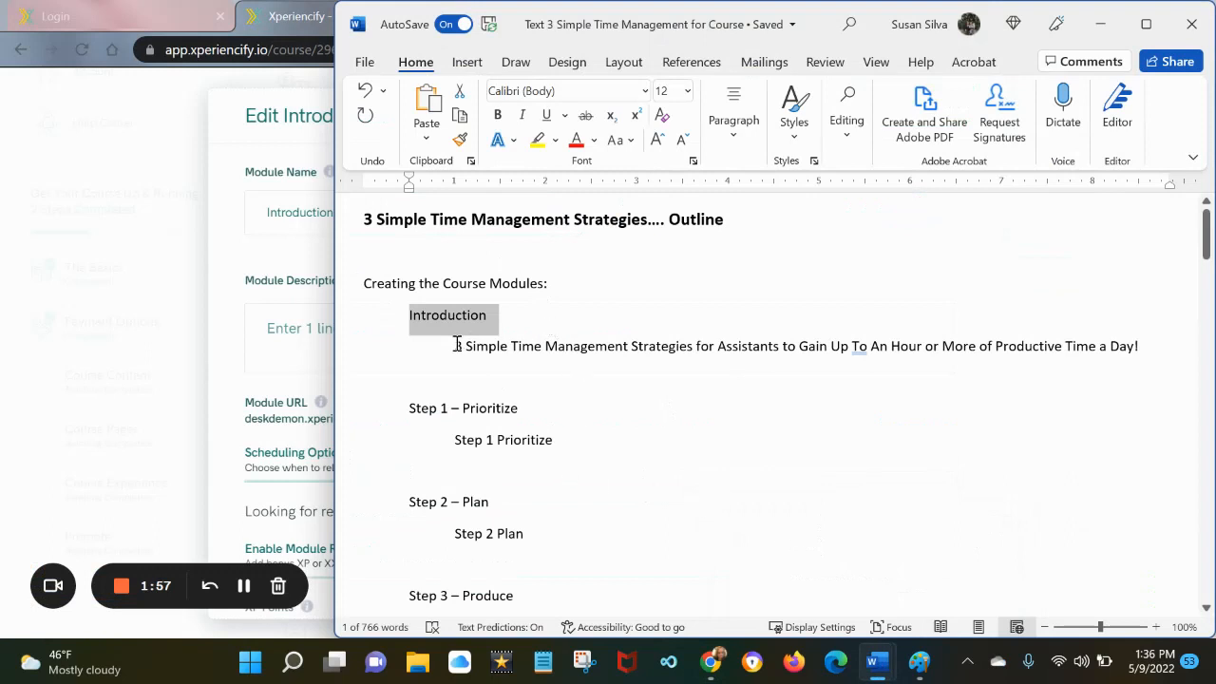
pyautogui.moveTo(451, 346); pyautogui.dragTo(1099, 388)
pyautogui.hotkey('ctrl', 'c')
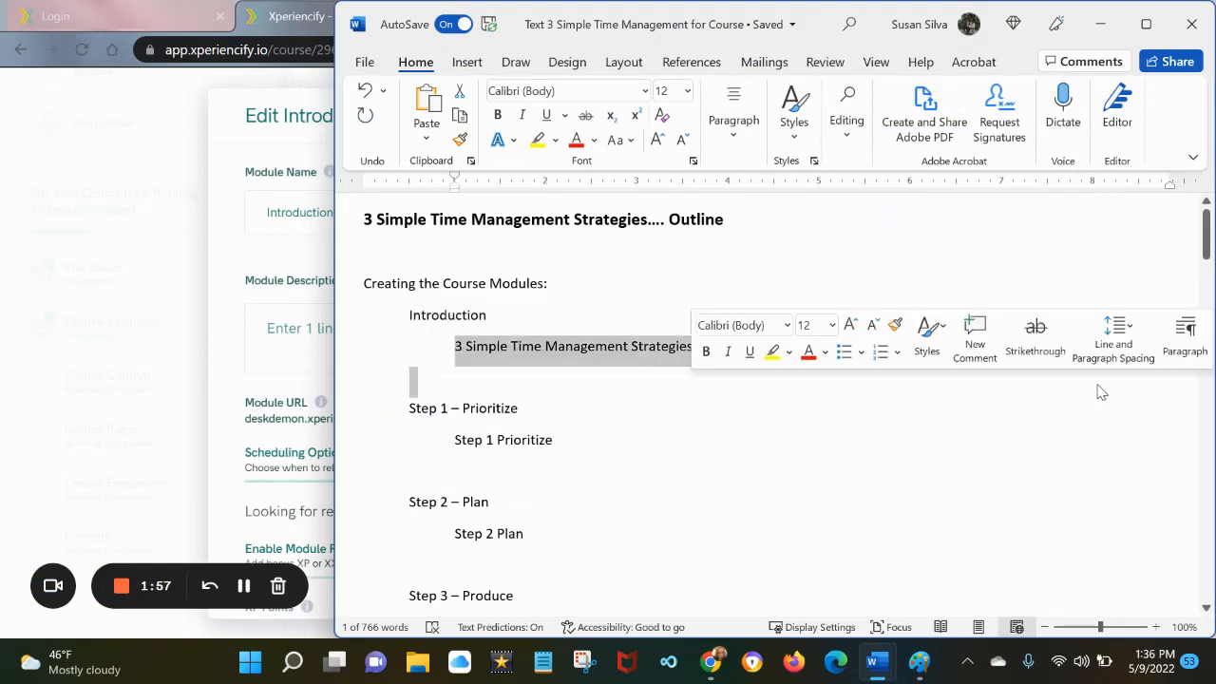
pyautogui.click(283, 337)
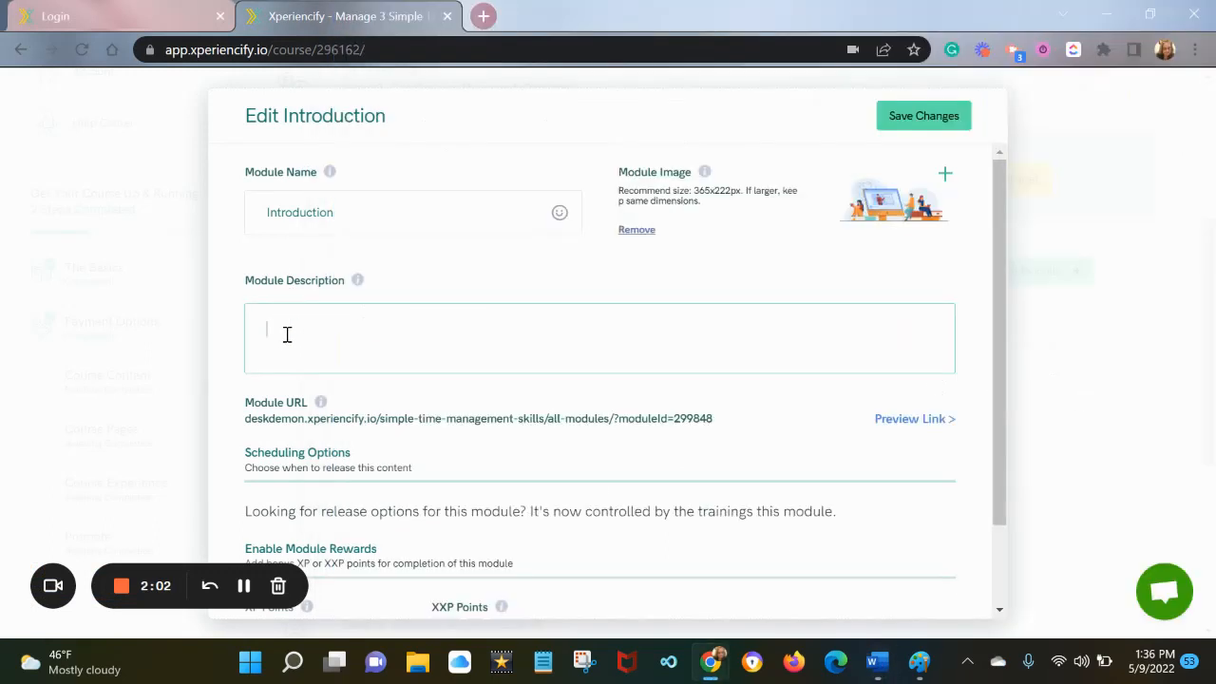
pyautogui.hotkey('ctrl', 'v')
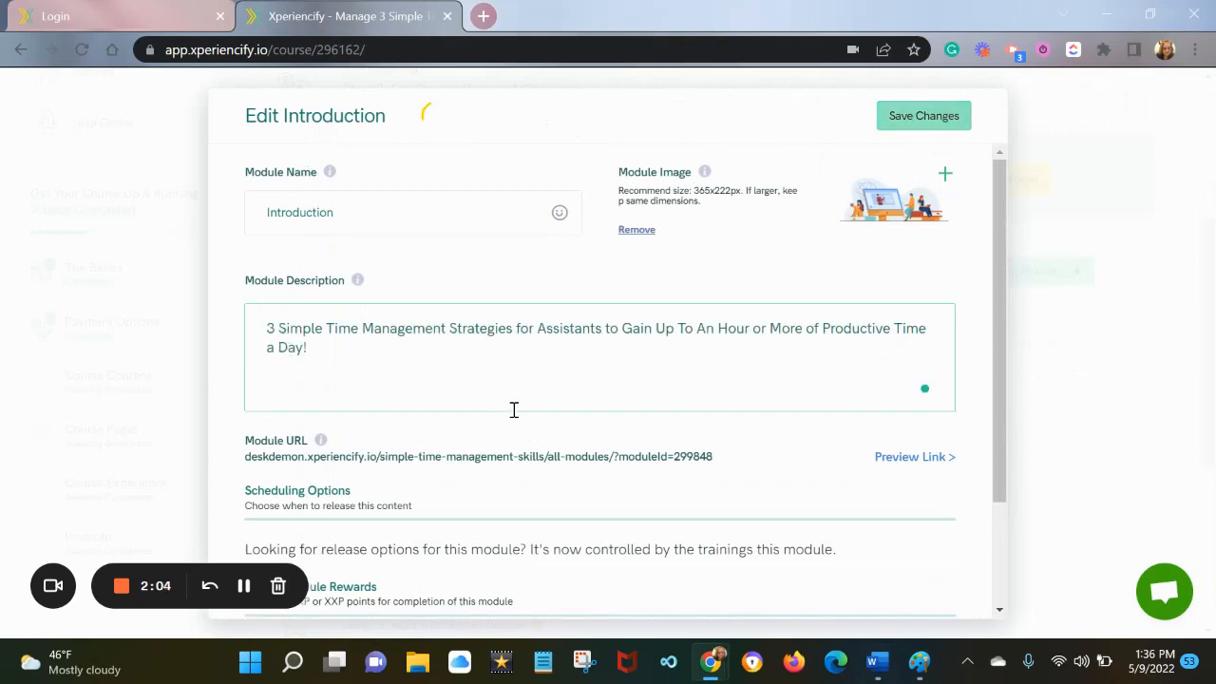
pyautogui.scroll(-1, 513, 409)
pyautogui.scroll(-1, 497, 430)
pyautogui.click(281, 546)
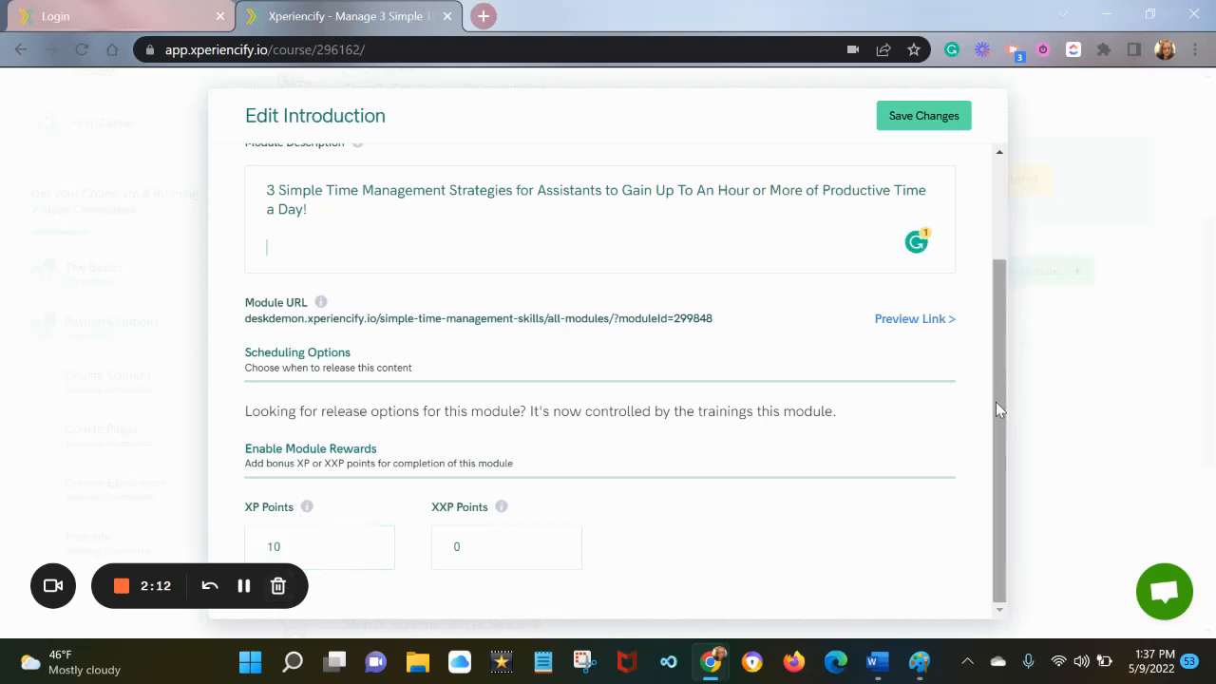
pyautogui.moveTo(995, 402); pyautogui.dragTo(994, 268)
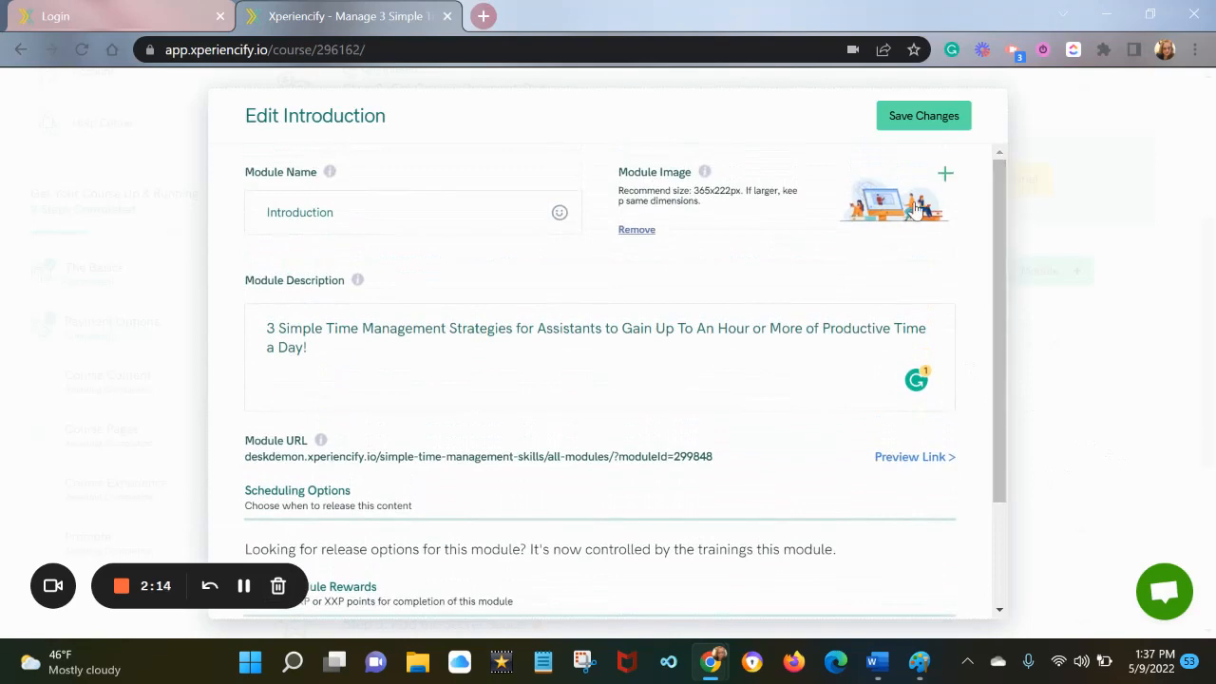
# Step: Start replacing the module image and browse to the Mini Courses folder inside BreakTime University in the OneDrive Documents
pyautogui.click(914, 208)
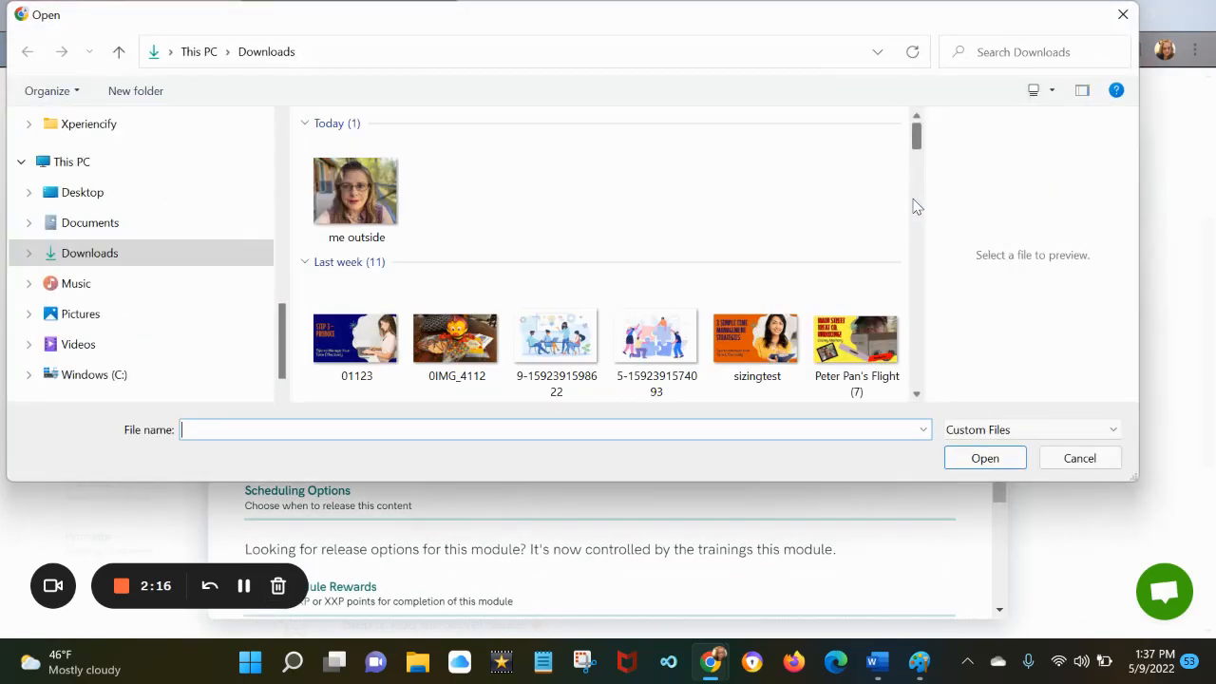
pyautogui.click(90, 226)
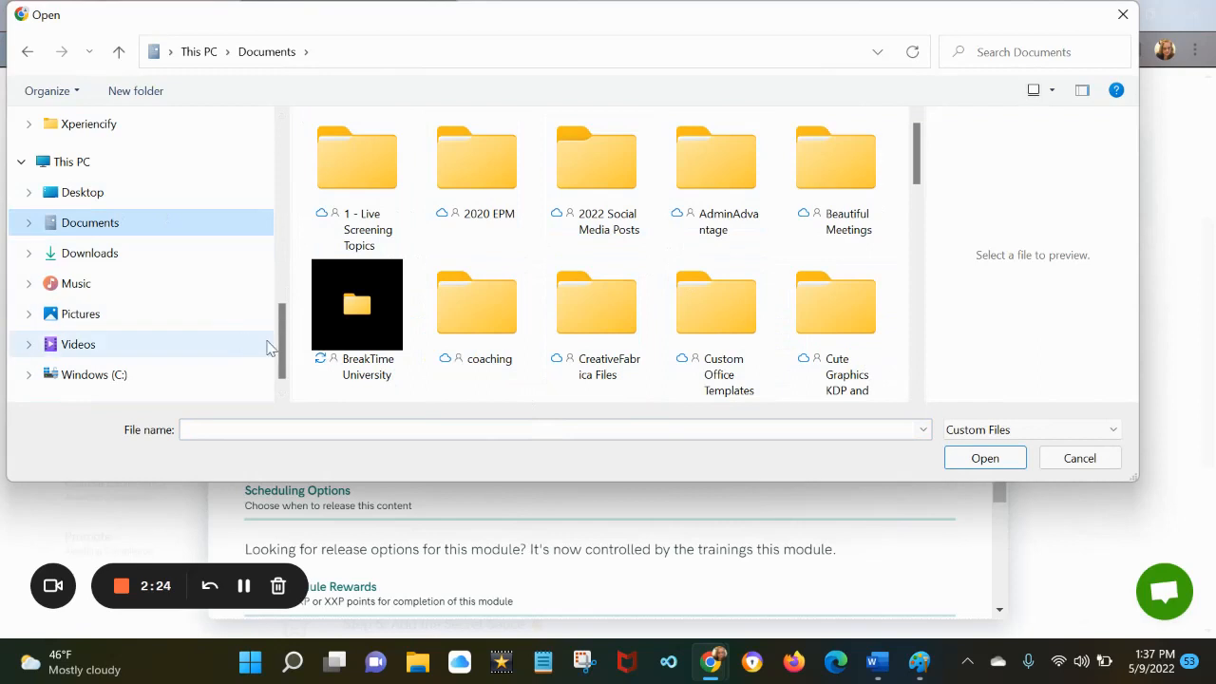
pyautogui.scroll(2, 278, 346)
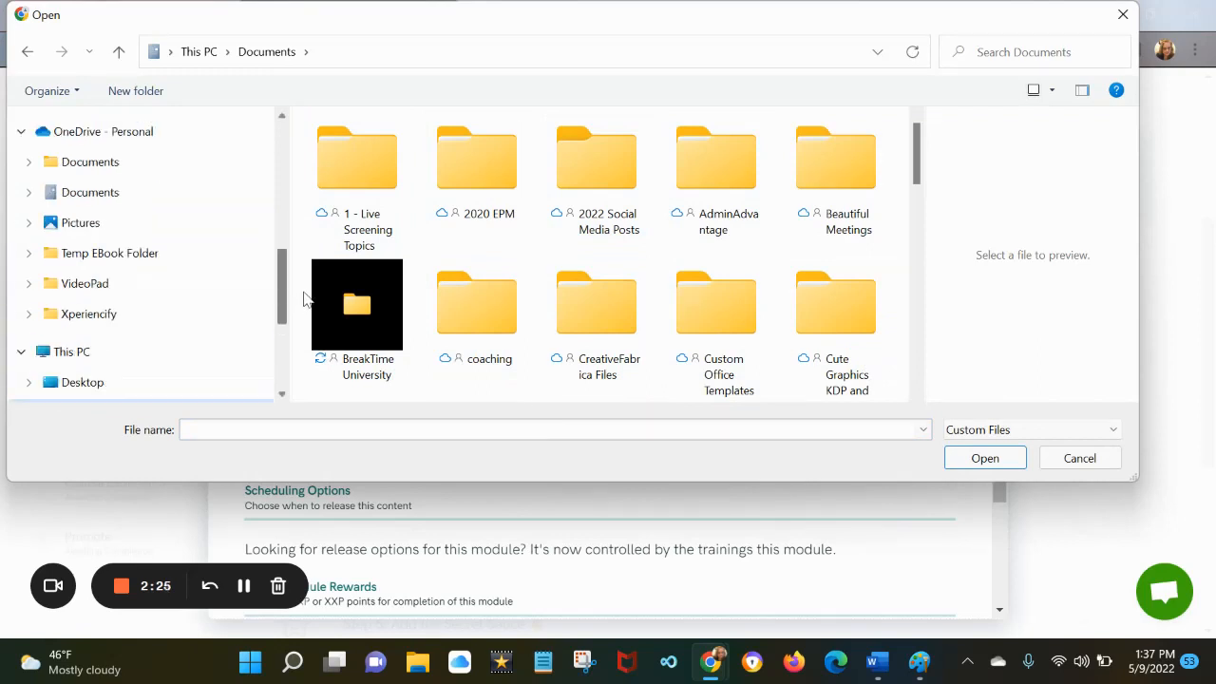
pyautogui.click(81, 192)
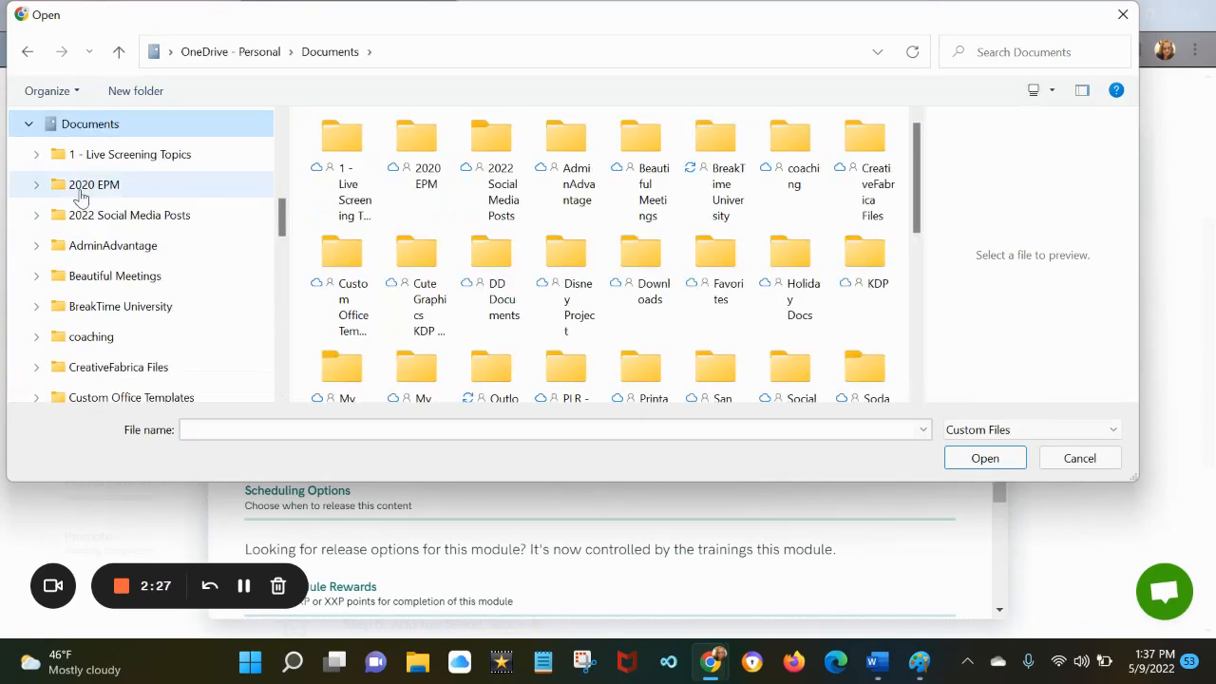
pyautogui.click(120, 306)
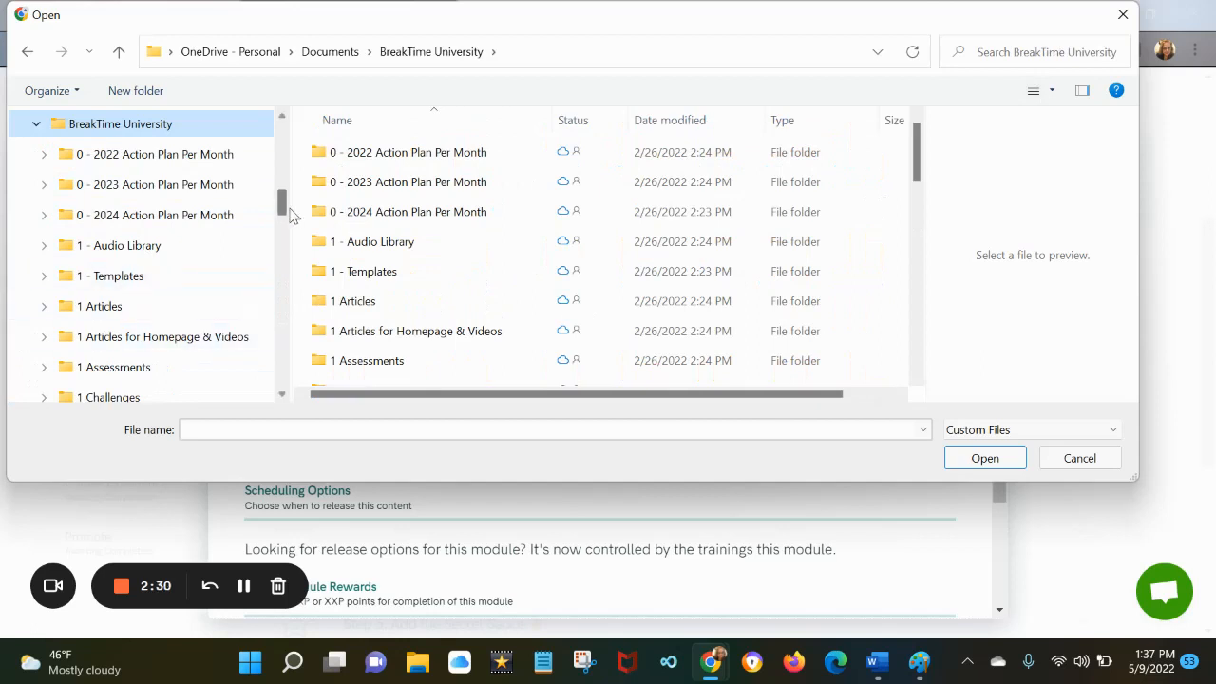
pyautogui.moveTo(285, 209); pyautogui.dragTo(282, 246)
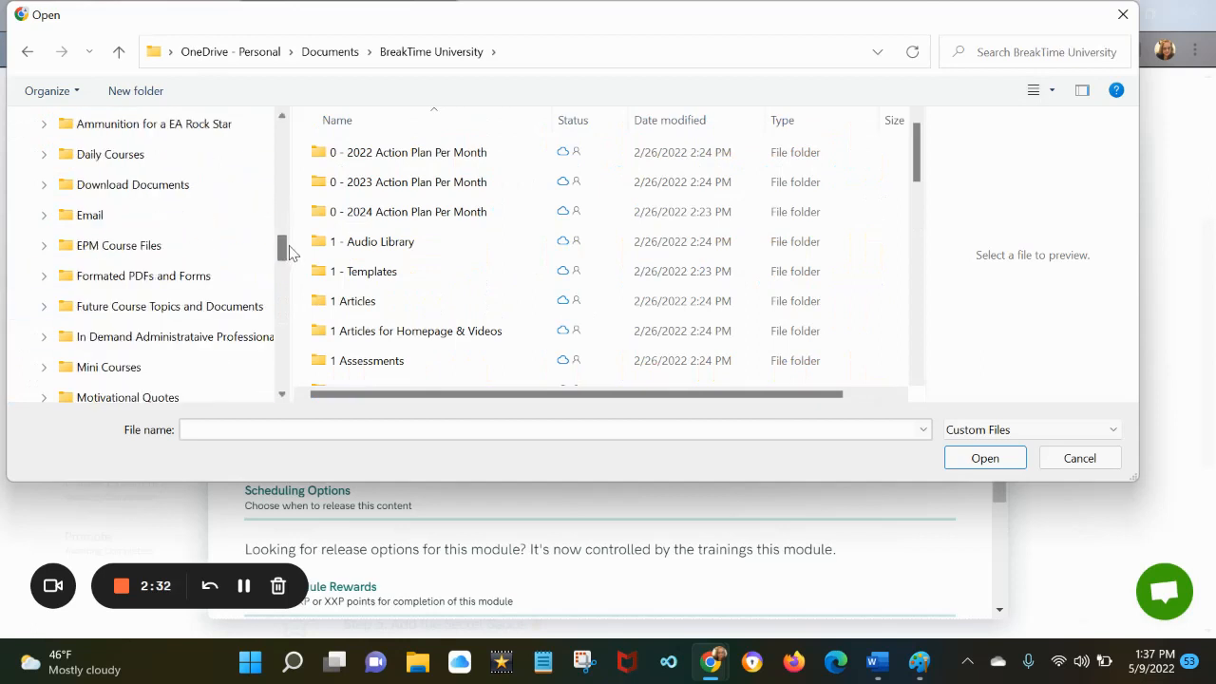
pyautogui.click(110, 368)
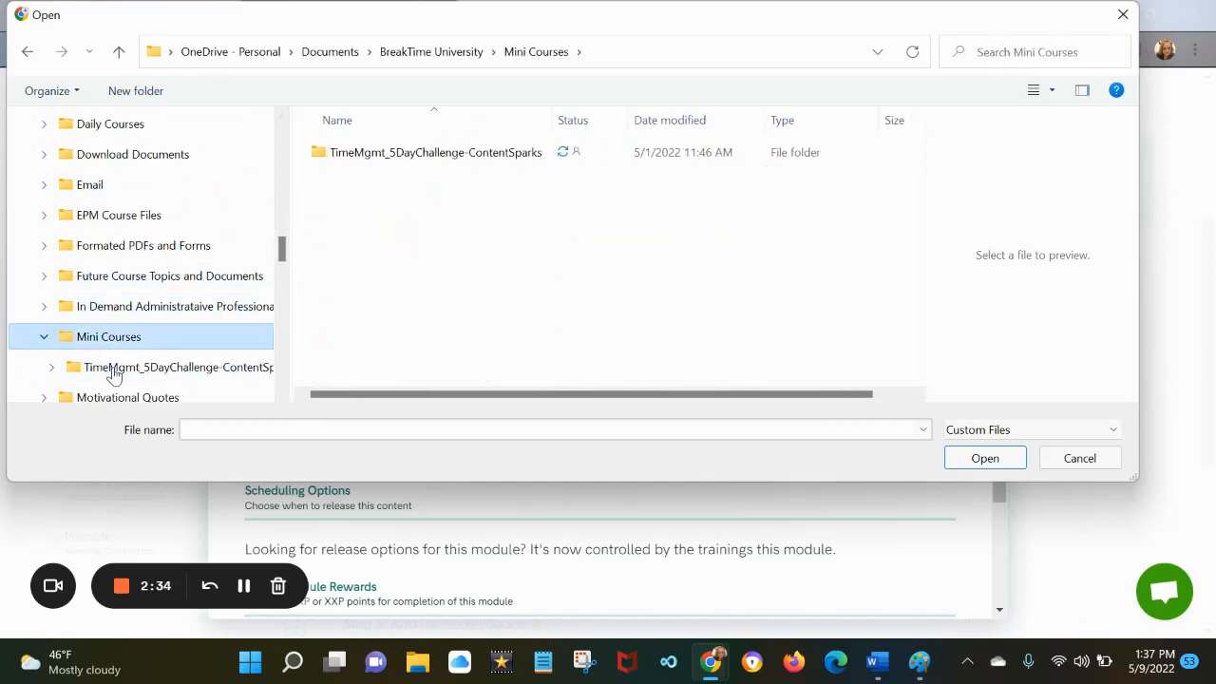
# Step: Upload image 1 from TimeMgmt_5DayChallenge-ContentSparks > Draft - Time Management Mini Course as the module image, and save the Introduction module
pyautogui.click(405, 155)
pyautogui.doubleClick(404, 154)
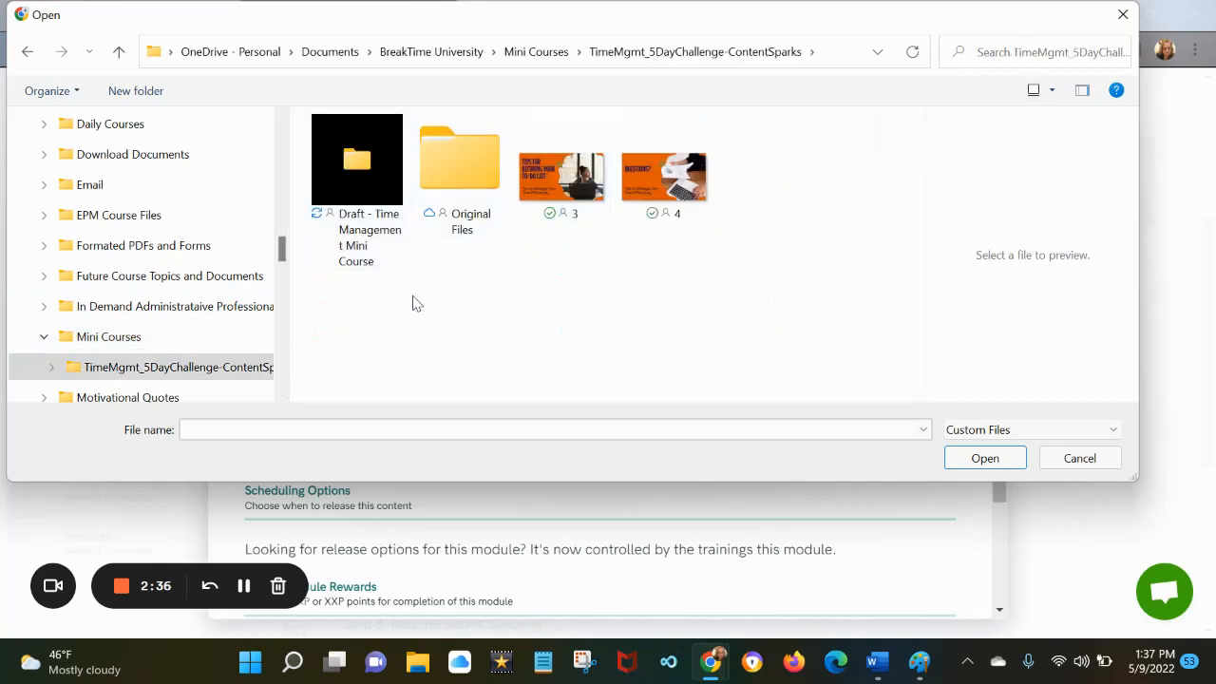
pyautogui.doubleClick(365, 164)
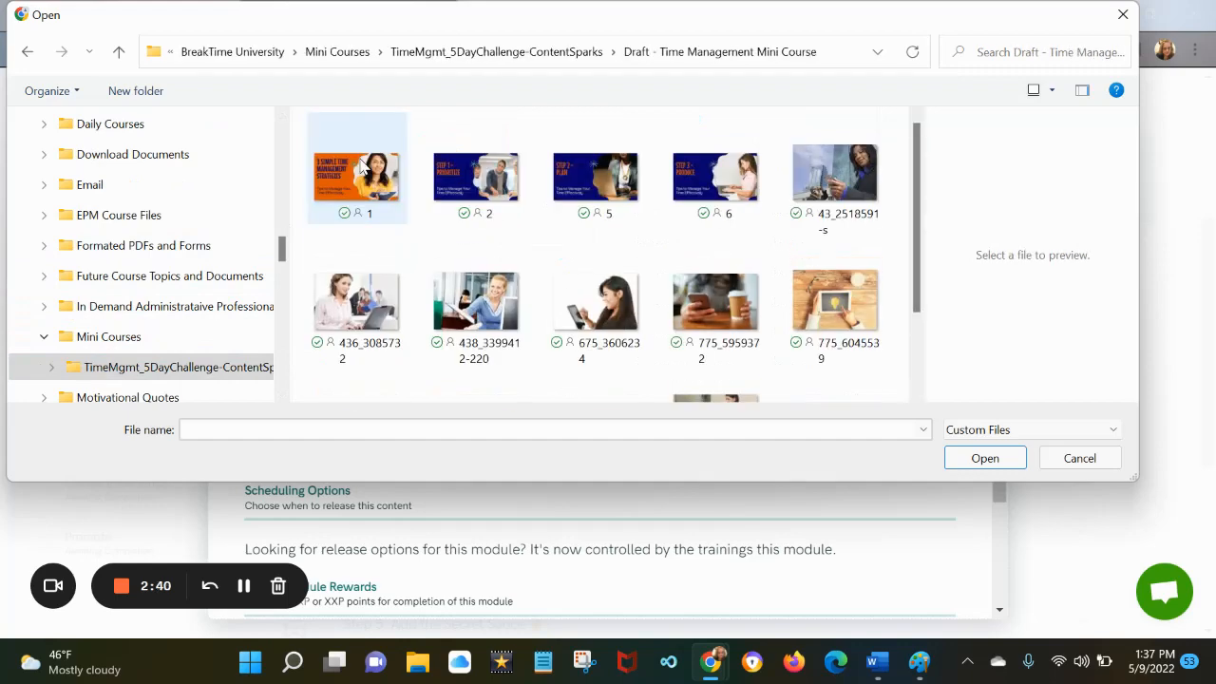
pyautogui.click(384, 185)
pyautogui.doubleClick(384, 185)
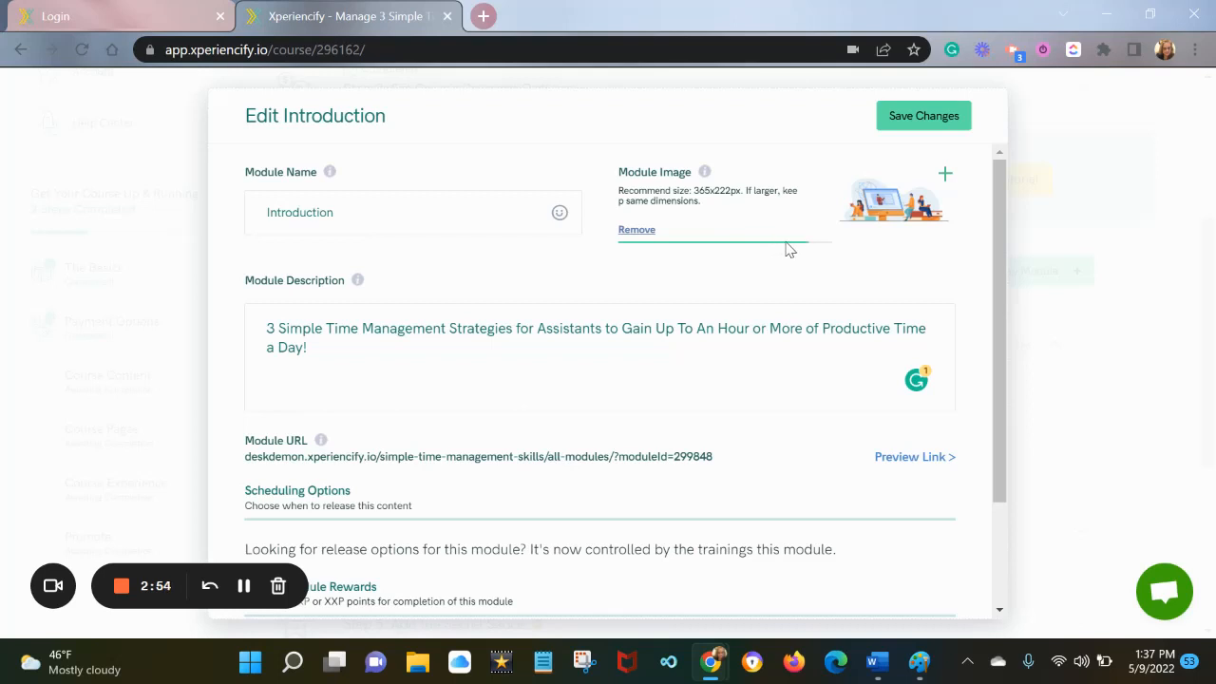
pyautogui.click(884, 212)
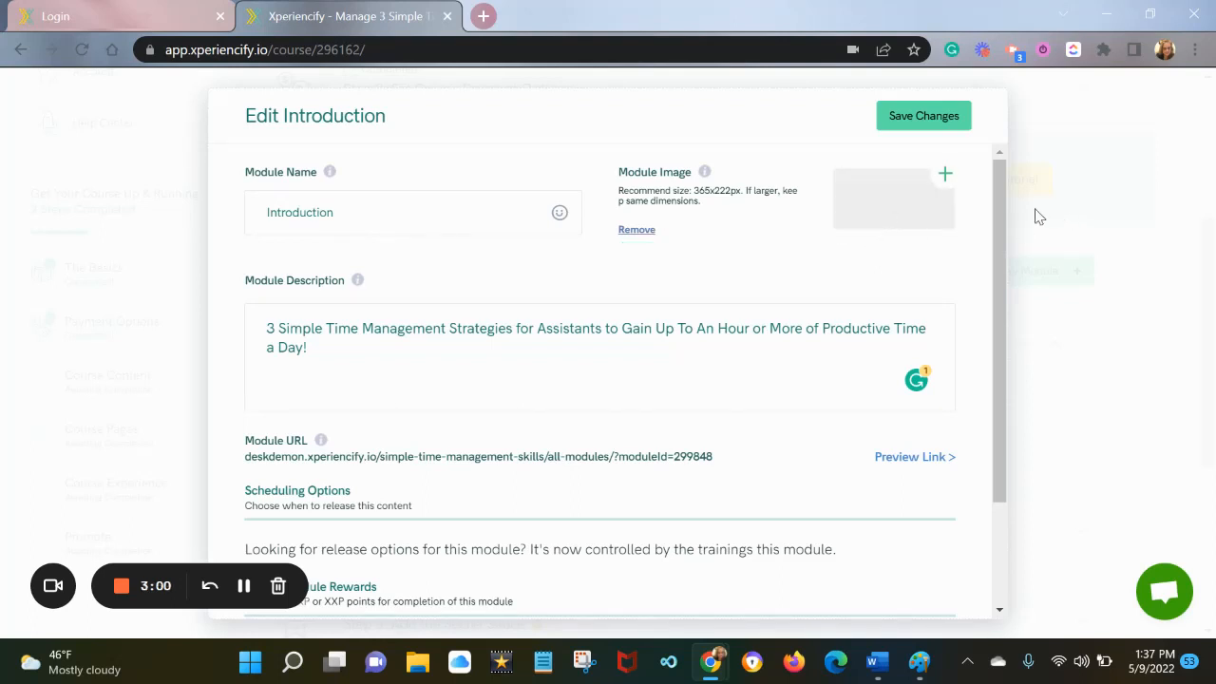
pyautogui.moveTo(999, 209); pyautogui.dragTo(1001, 377)
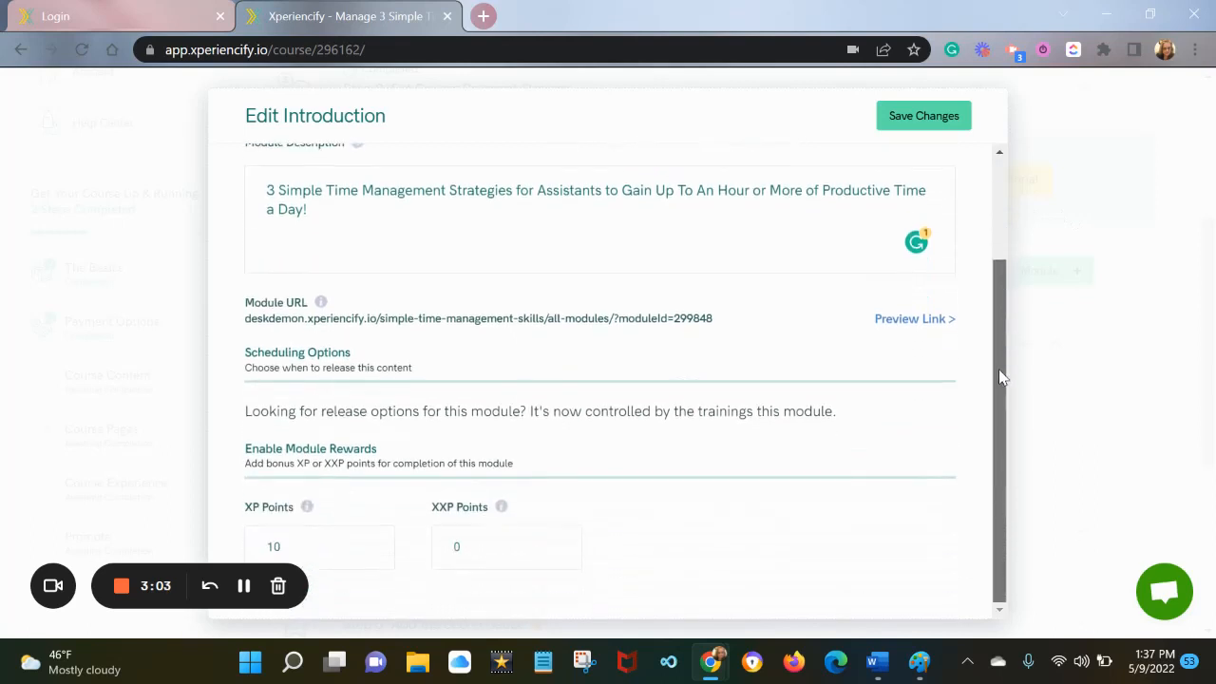
pyautogui.click(939, 123)
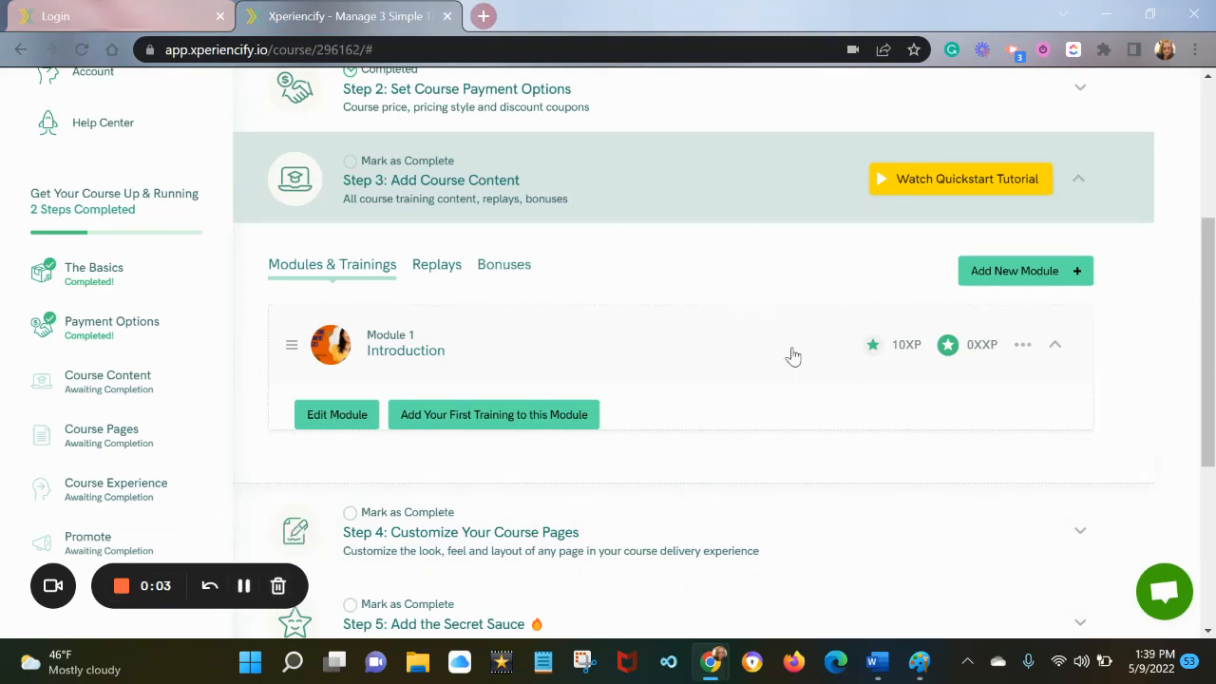
# Step: Add a new module and name it with the heading "Step 1 – Prioritize" copied from the Word outline Text 3 Simple Time Management for Course
pyautogui.click(1060, 275)
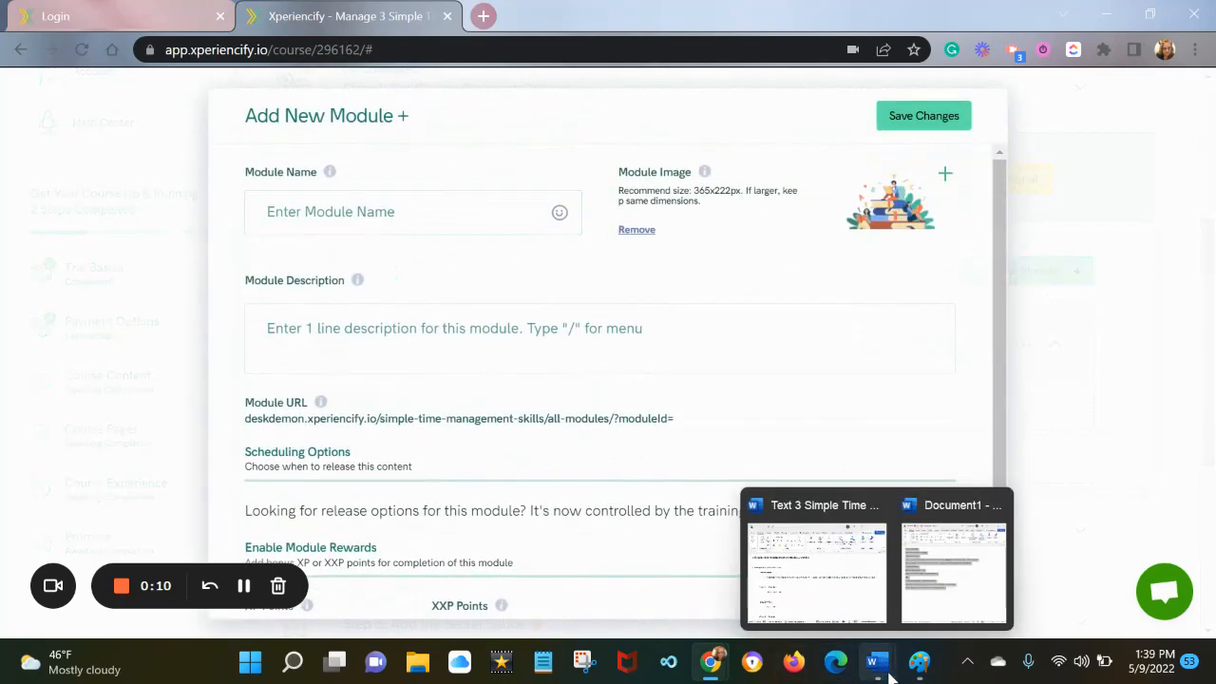
pyautogui.moveTo(897, 670)
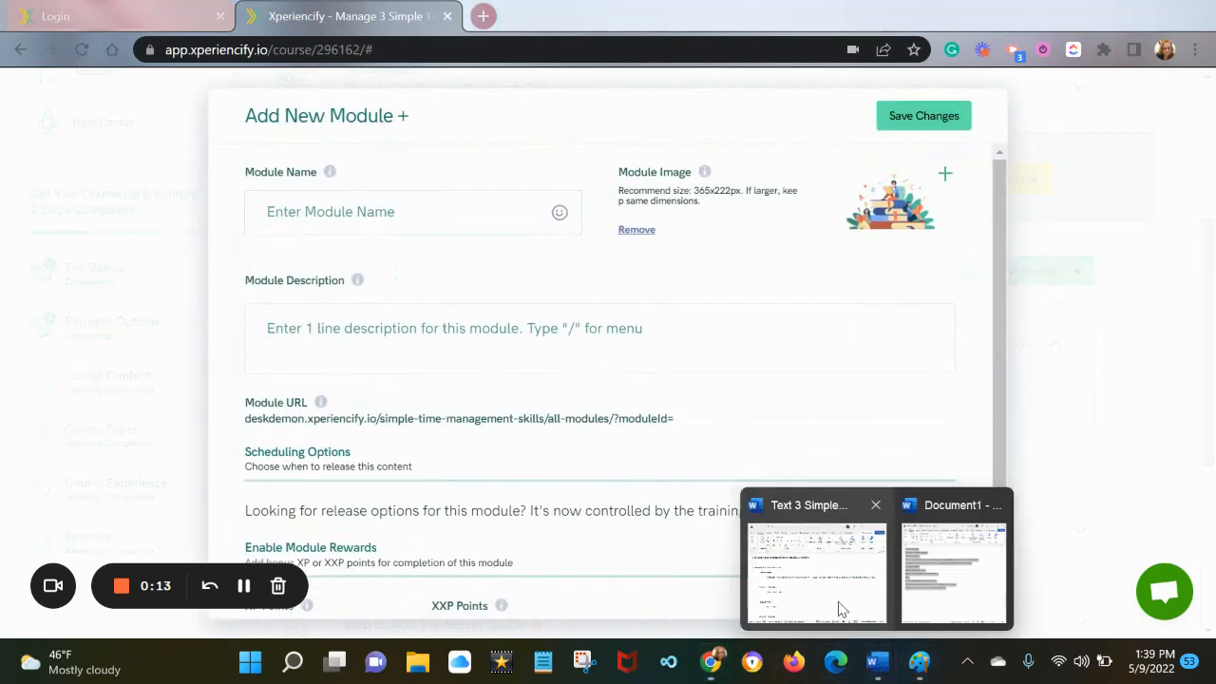
pyautogui.click(839, 609)
pyautogui.moveTo(527, 409); pyautogui.dragTo(408, 402)
pyautogui.hotkey('ctrl', 'c')
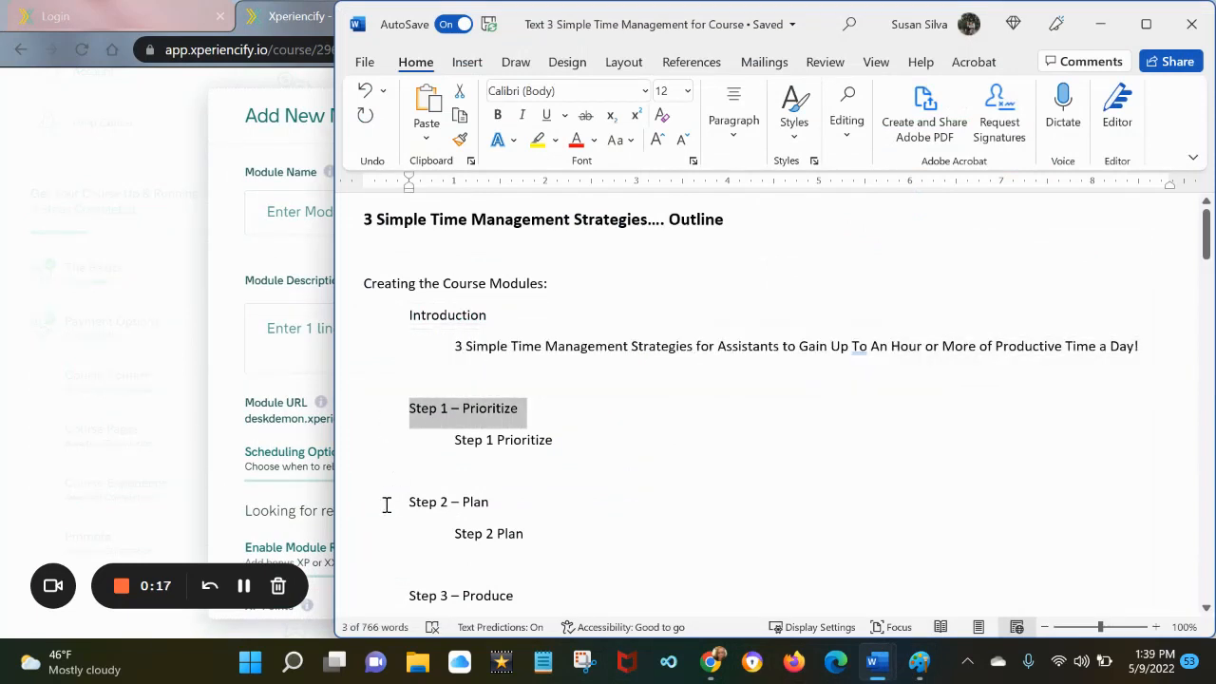
pyautogui.click(304, 211)
pyautogui.hotkey('ctrl', 'v')
# Step: Paste the Step 1 heading as the module description and remove its dash, leaving "Step 1 Prioritize"
pyautogui.click(361, 339)
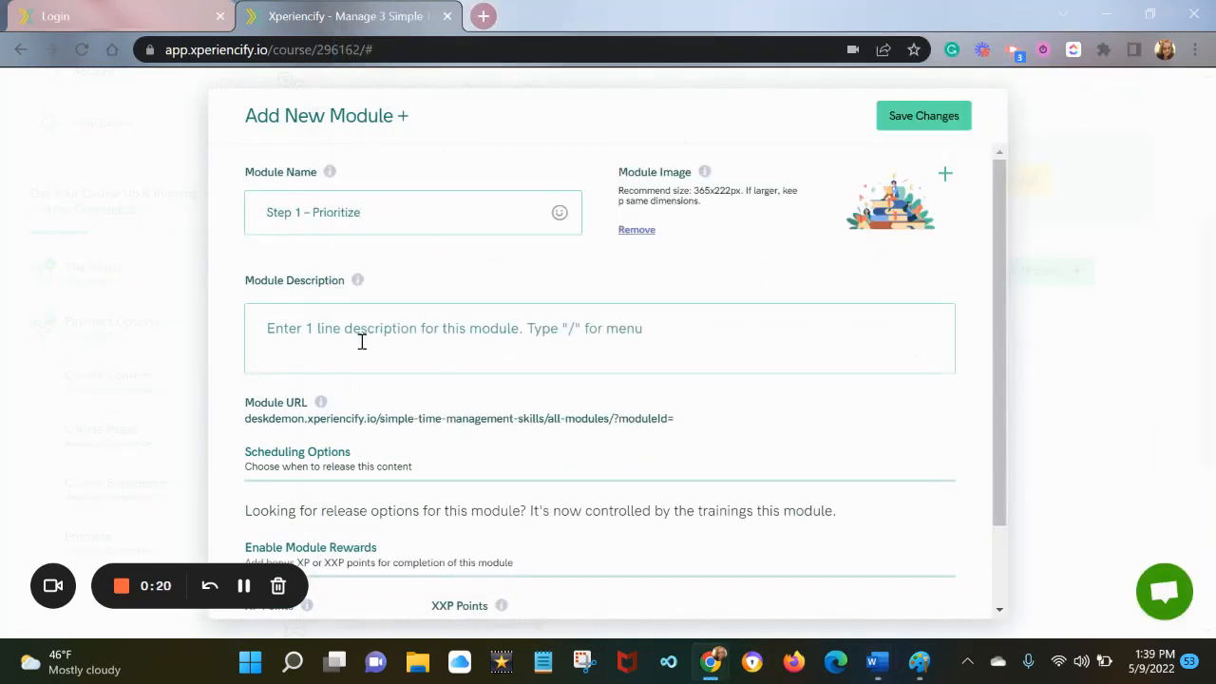
pyautogui.hotkey('ctrl', 'v')
pyautogui.moveTo(309, 333); pyautogui.dragTo(315, 331)
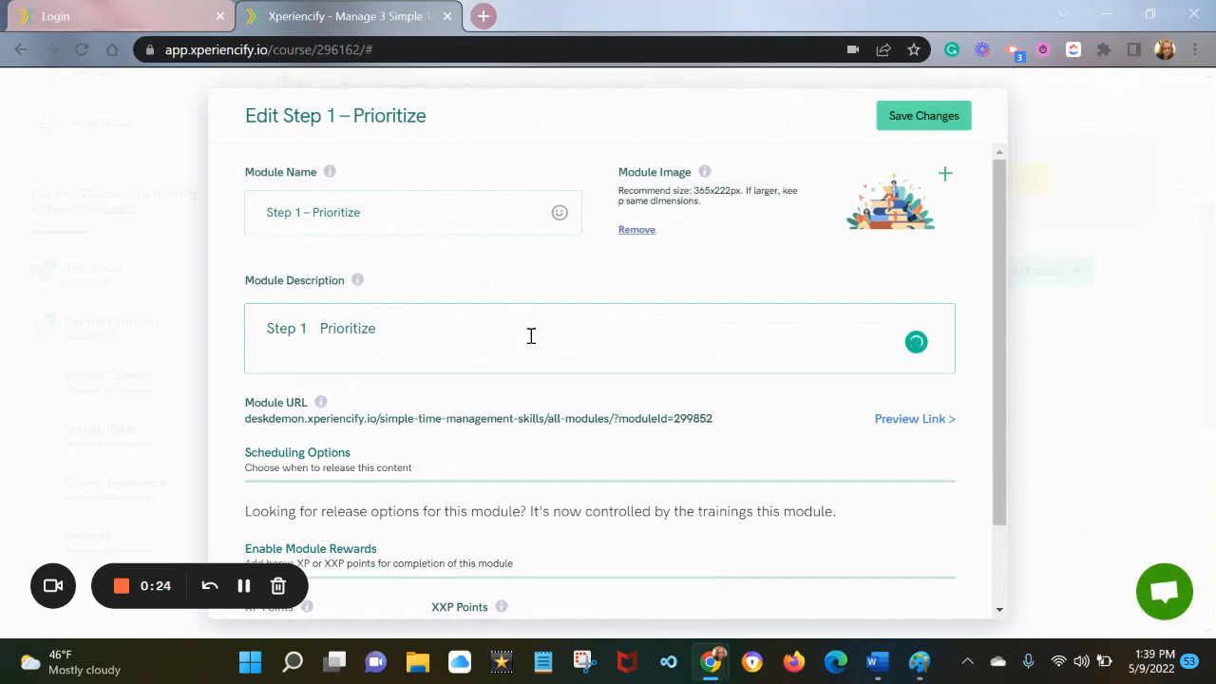
pyautogui.click(427, 513)
# Step: Upload image 2 from Draft - Time Management Mini Course as the module image, and save the Step 1 – Prioritize module
pyautogui.click(909, 210)
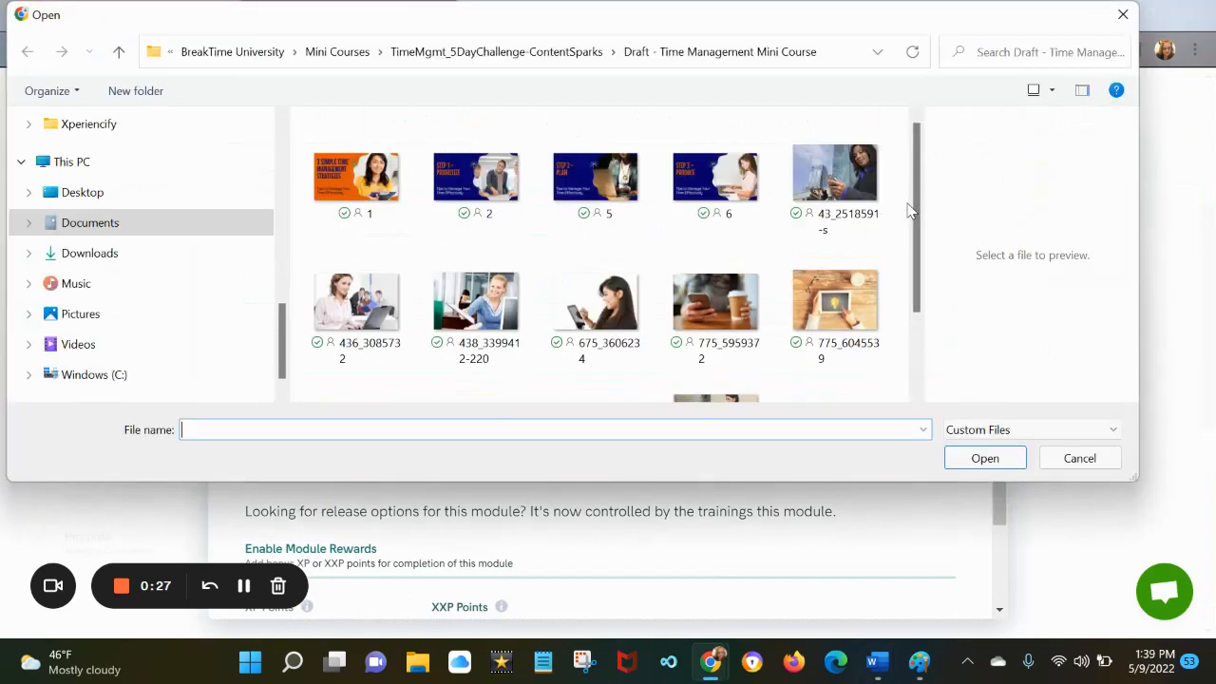
pyautogui.click(485, 185)
pyautogui.click(985, 461)
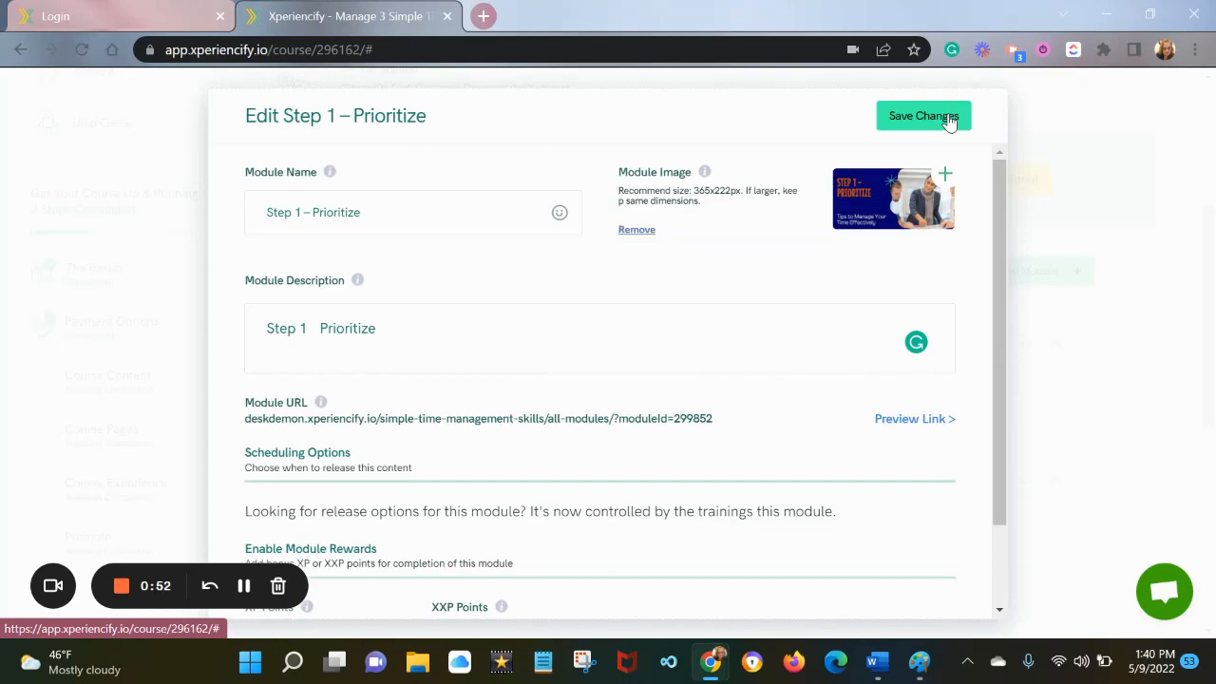
pyautogui.moveTo(998, 231); pyautogui.dragTo(974, 364)
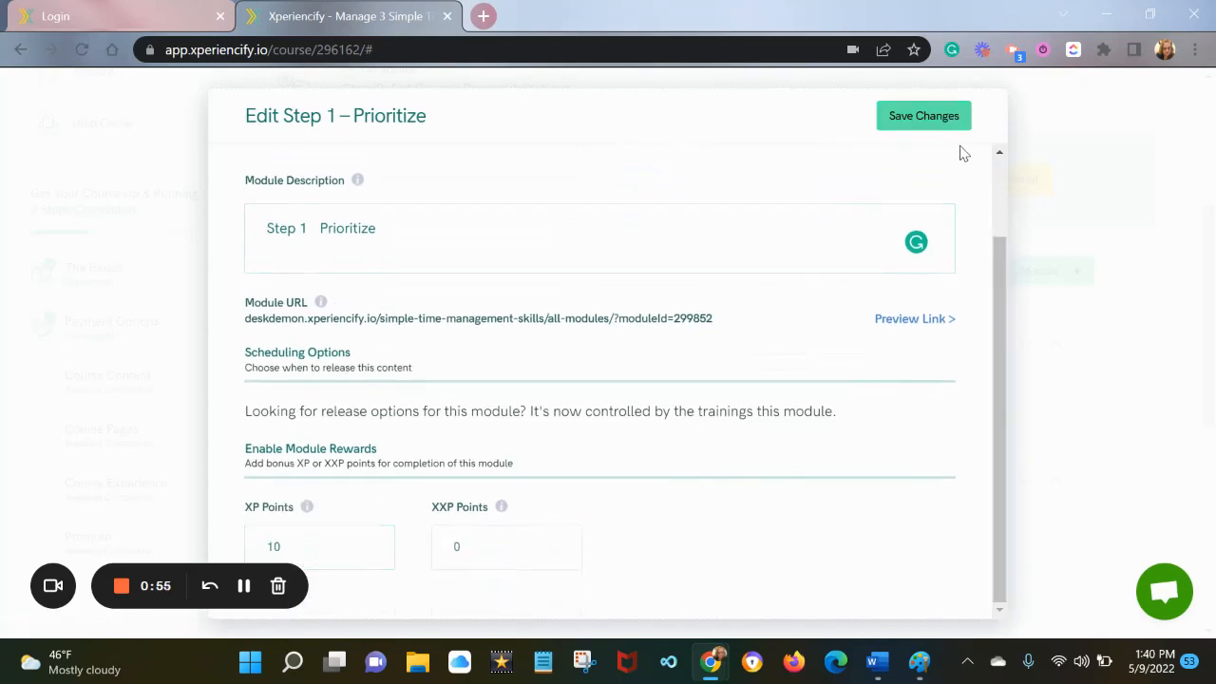
pyautogui.click(938, 123)
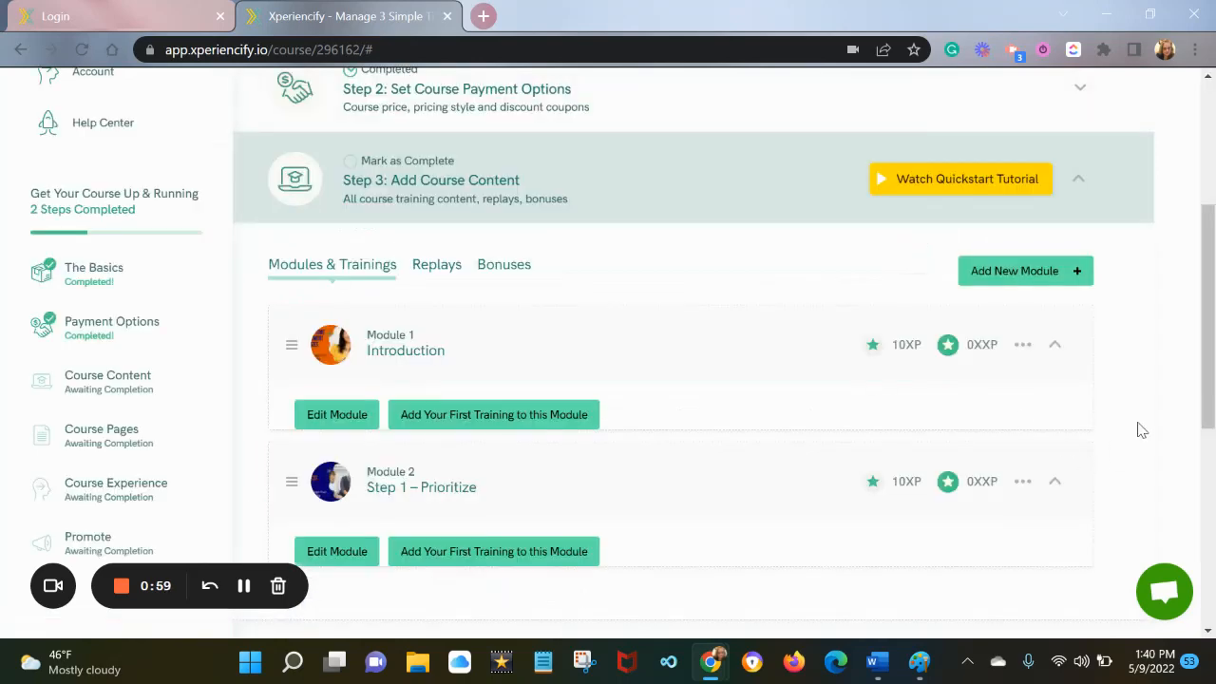
# Step: Add another new module and paste the heading "Step 2 – Plan" from the Word outline as its name
pyautogui.click(1040, 272)
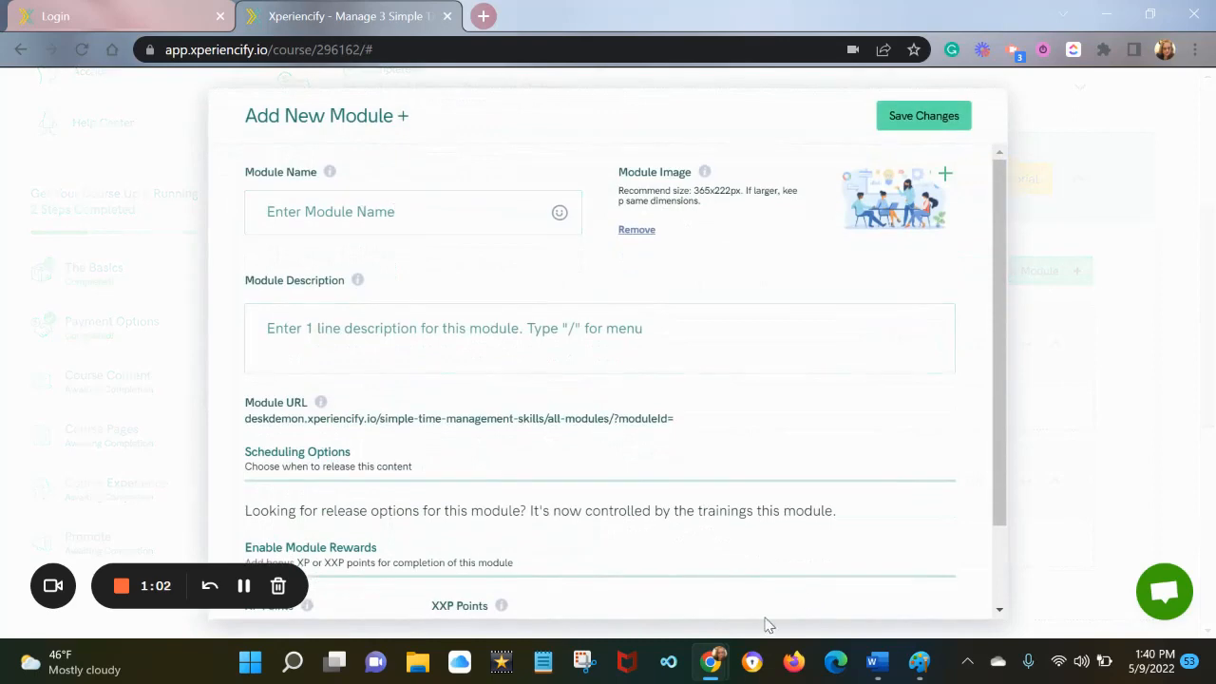
pyautogui.moveTo(877, 659)
pyautogui.click(822, 591)
pyautogui.moveTo(490, 502); pyautogui.dragTo(386, 523)
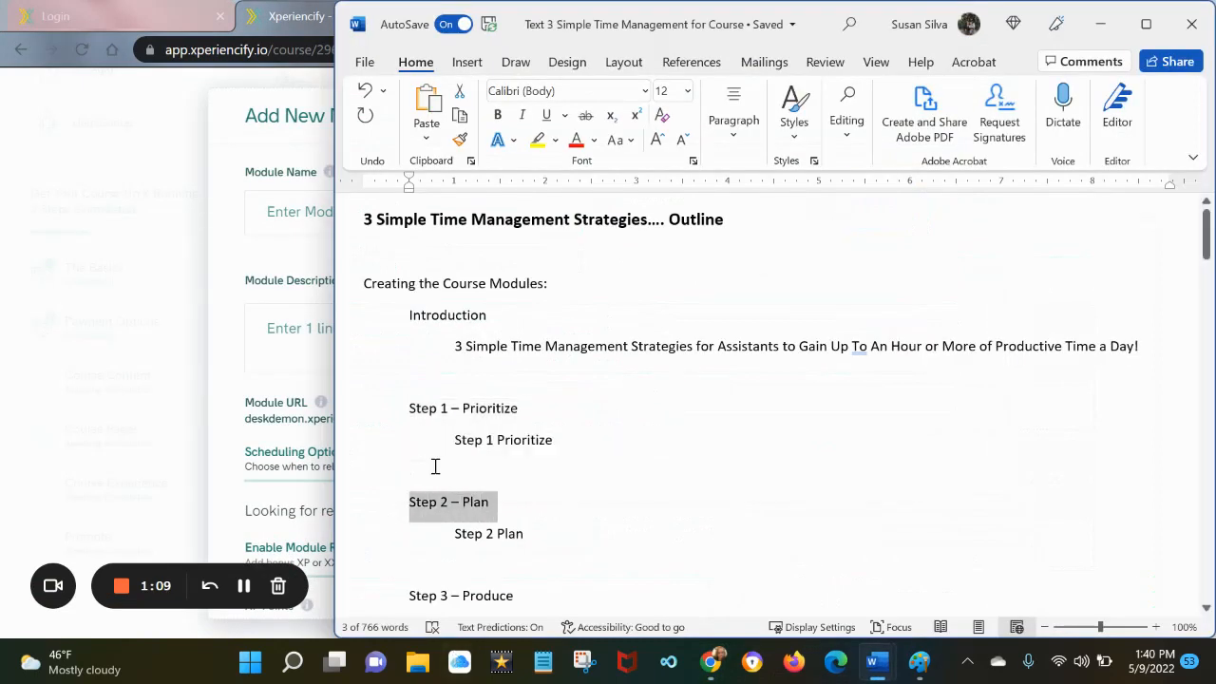
pyautogui.hotkey('ctrl', 'c')
pyautogui.click(326, 199)
pyautogui.hotkey('ctrl', 'v')
# Step: Paste the Step 2 heading into the module description and delete the dash between "Step 2" and "Plan"
pyautogui.click(348, 326)
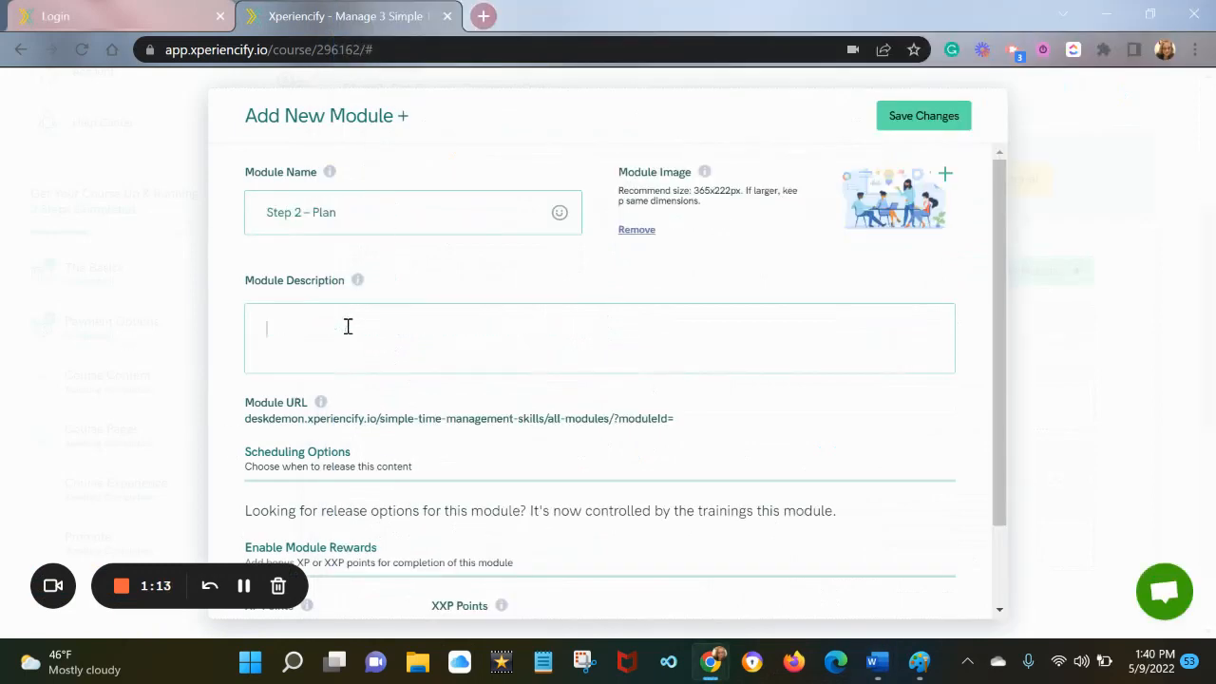
pyautogui.hotkey('ctrl', 'v')
pyautogui.doubleClick(315, 327)
pyautogui.press('BackSpace')
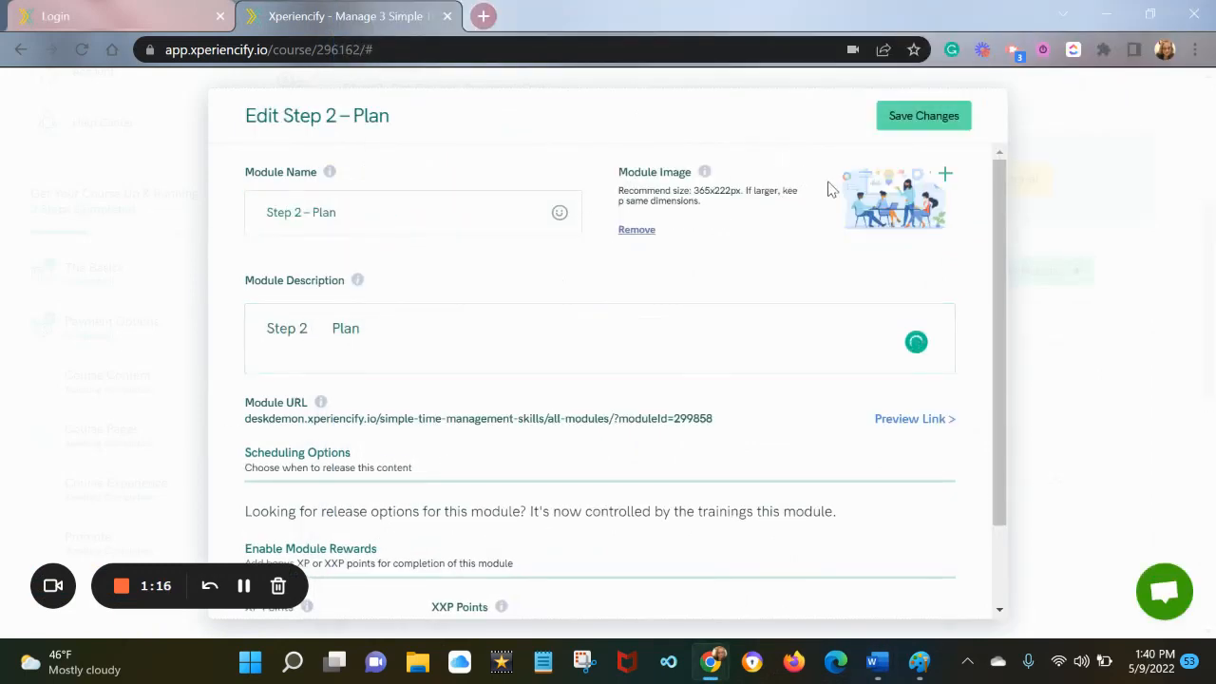
# Step: Upload image 5 from the Draft - Time Management Mini Course folder as the Step 2 – Plan module image
pyautogui.click(885, 193)
pyautogui.click(492, 198)
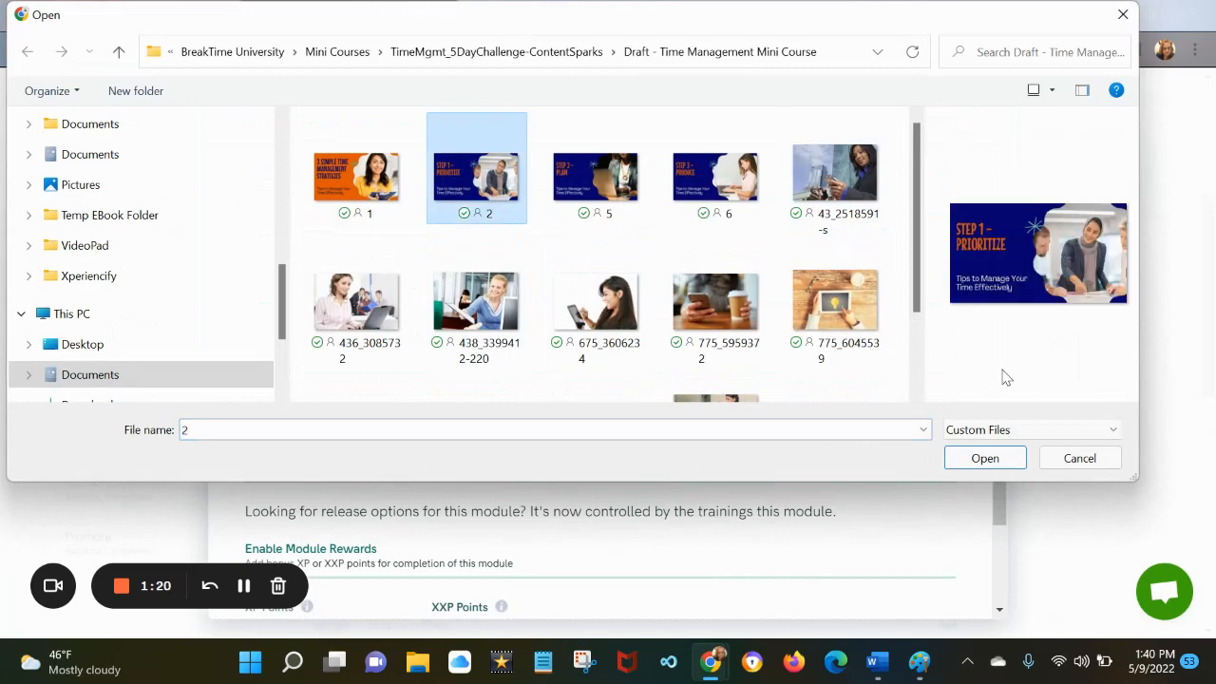
pyautogui.moveTo(795, 26); pyautogui.dragTo(822, 194)
pyautogui.click(651, 342)
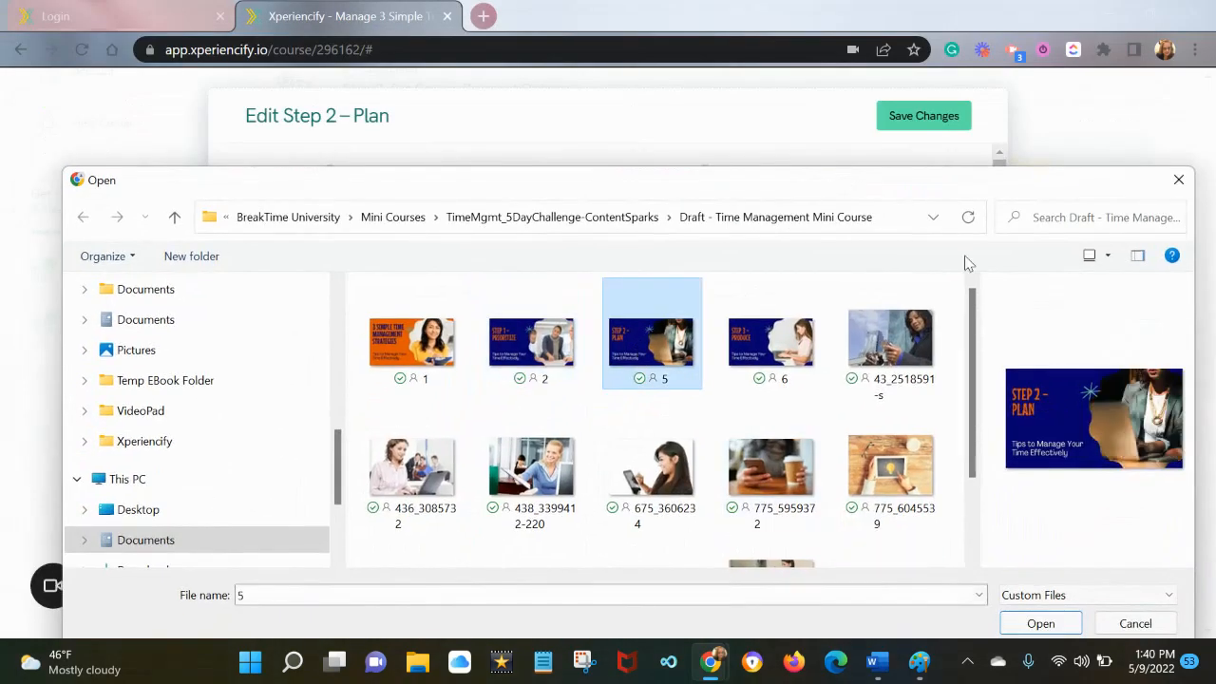
pyautogui.click(1040, 622)
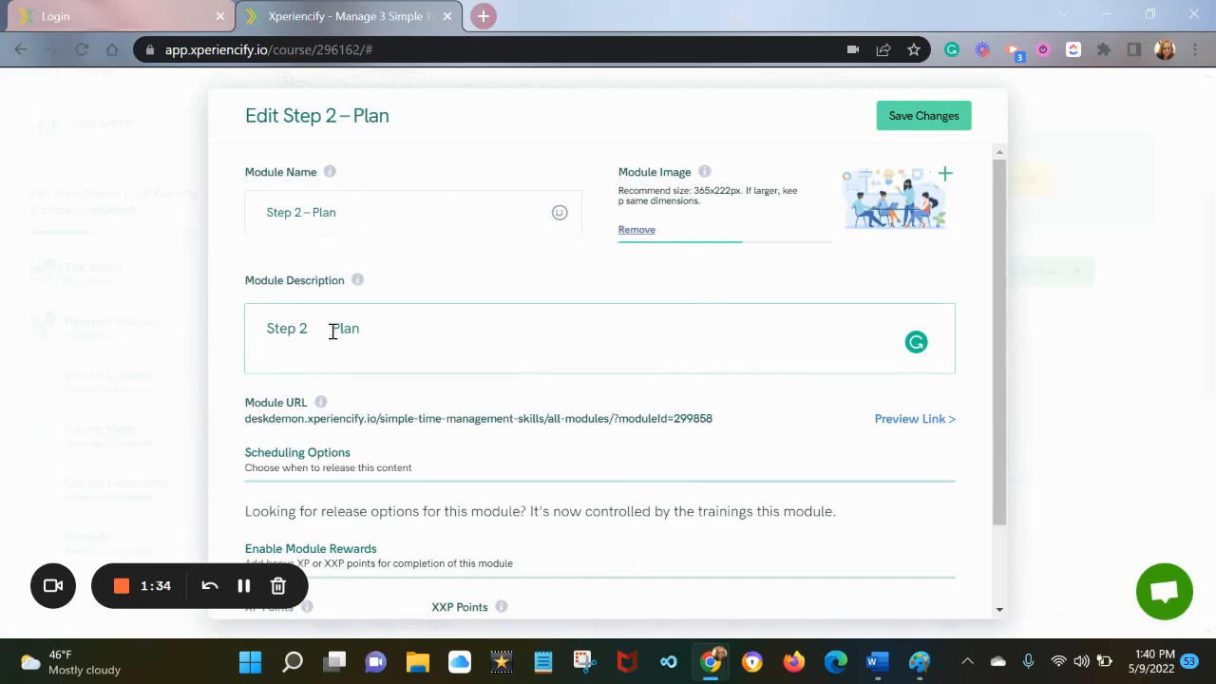
# Step: Remove the extra spaces between "Step 2" and "Plan" in the description, and save the module
pyautogui.press('BackSpace')
pyautogui.press('BackSpace')
pyautogui.press('BackSpace')
pyautogui.click(935, 118)
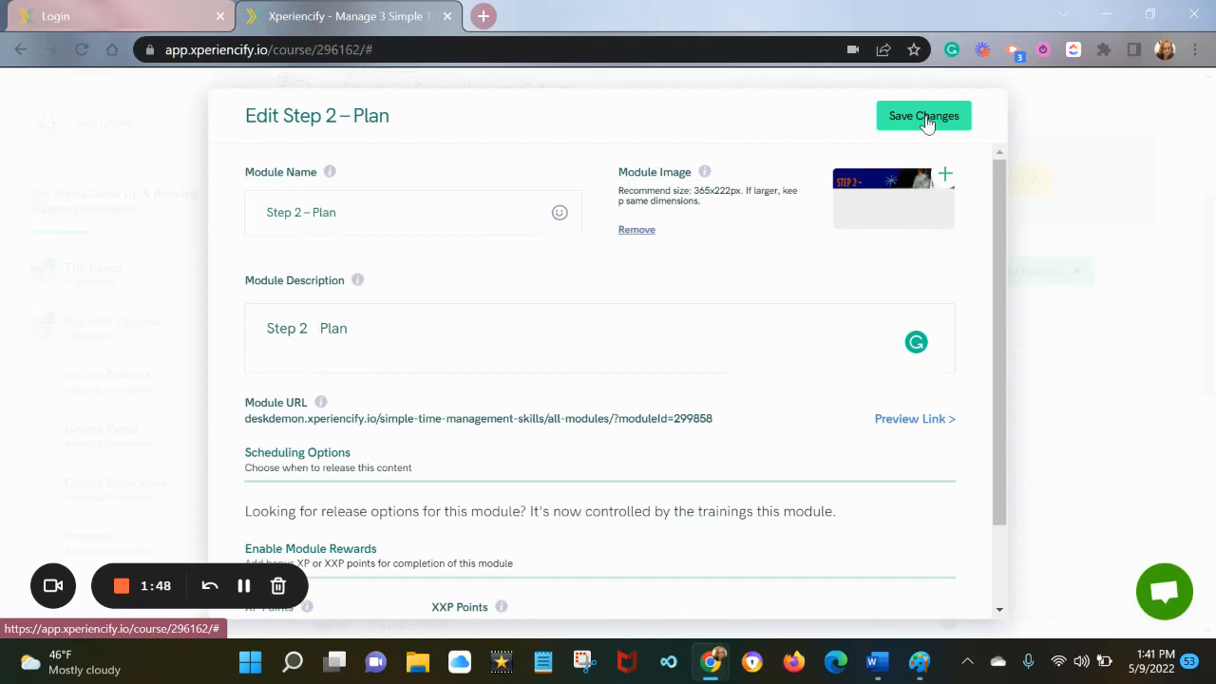
pyautogui.click(926, 125)
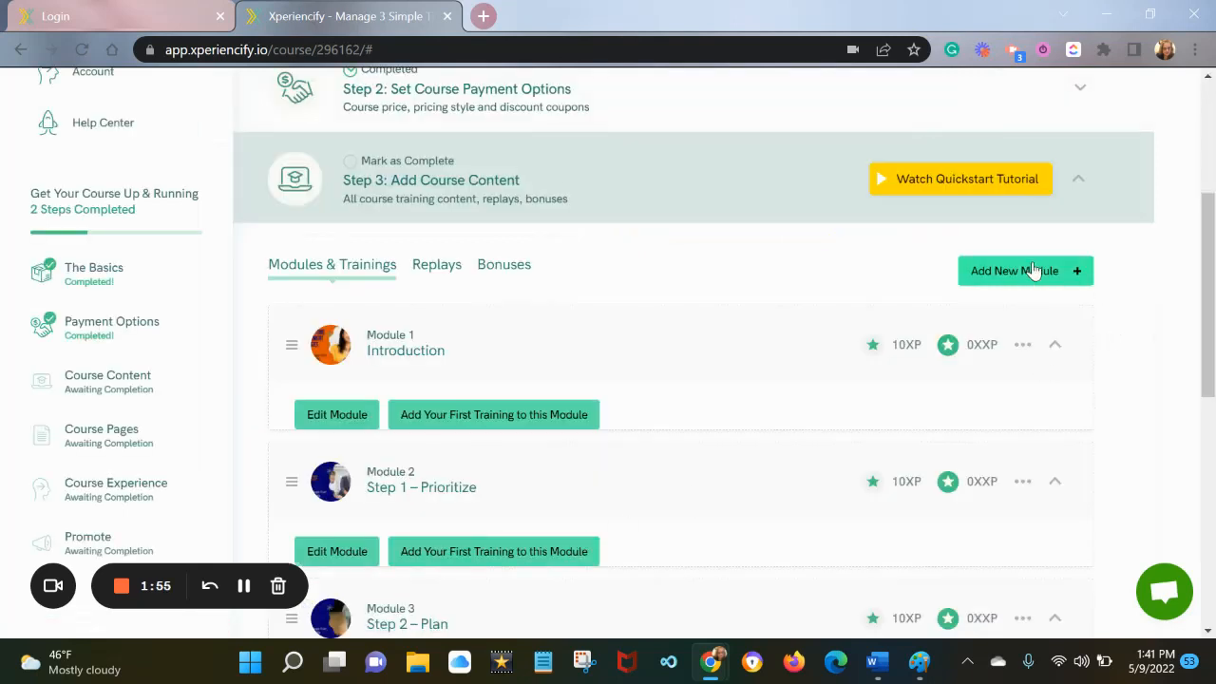
# Step: Add a new module with the outline heading "Step 3 – Produce" as its name and, without the dash, as its description
pyautogui.click(1028, 272)
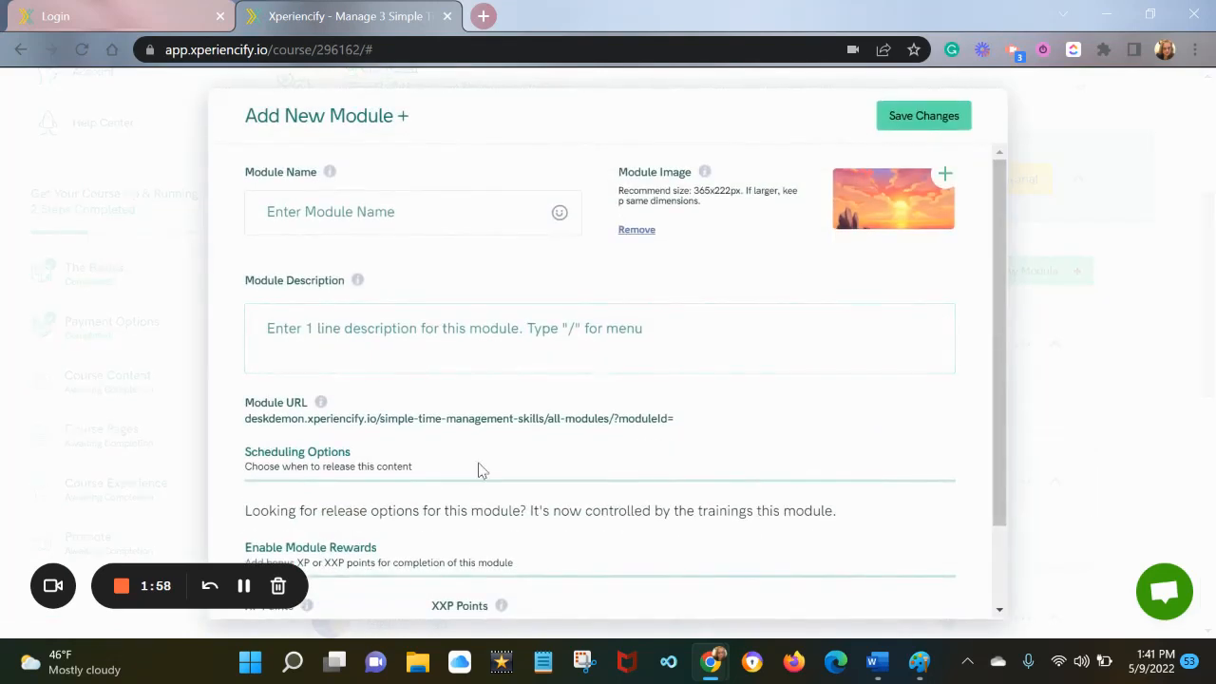
pyautogui.moveTo(876, 662)
pyautogui.click(817, 570)
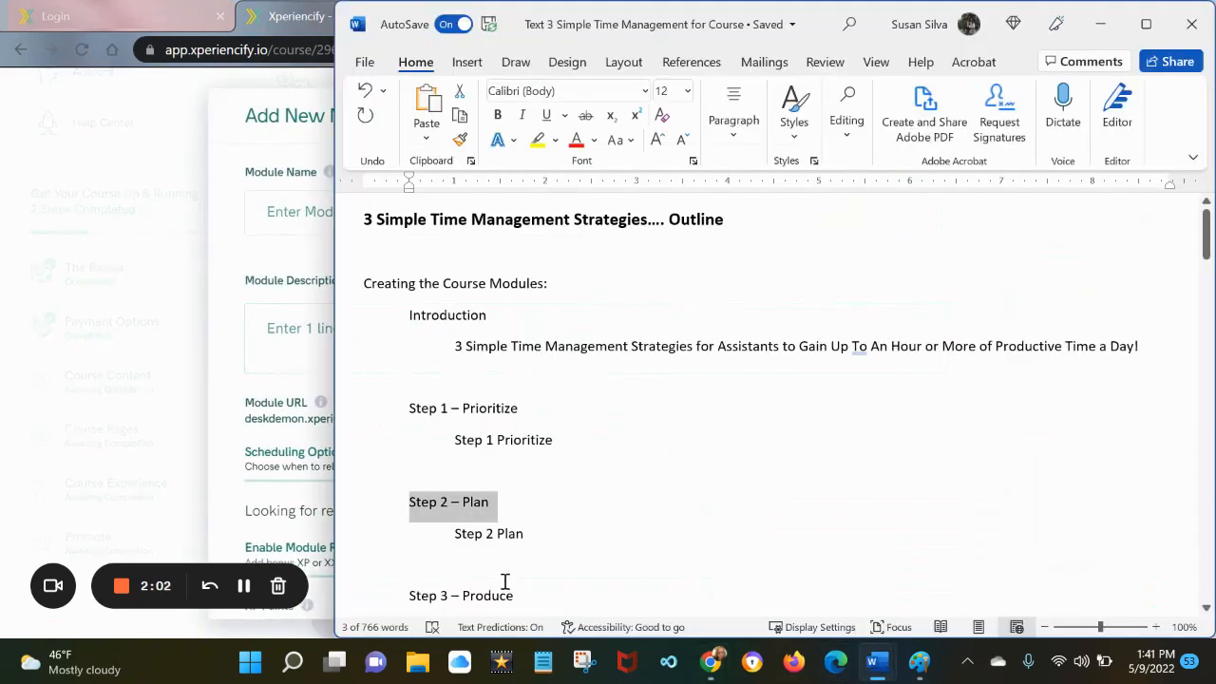
pyautogui.moveTo(512, 595); pyautogui.dragTo(413, 592)
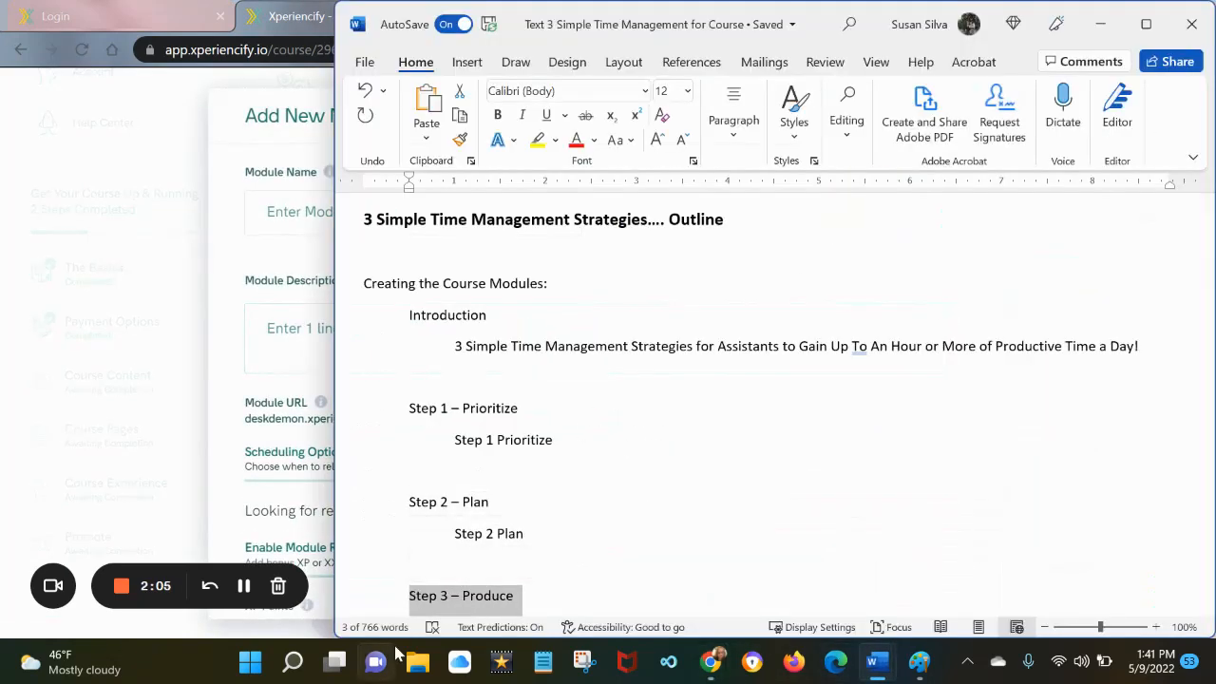
pyautogui.click(309, 209)
pyautogui.hotkey('ctrl', 'v')
pyautogui.click(390, 334)
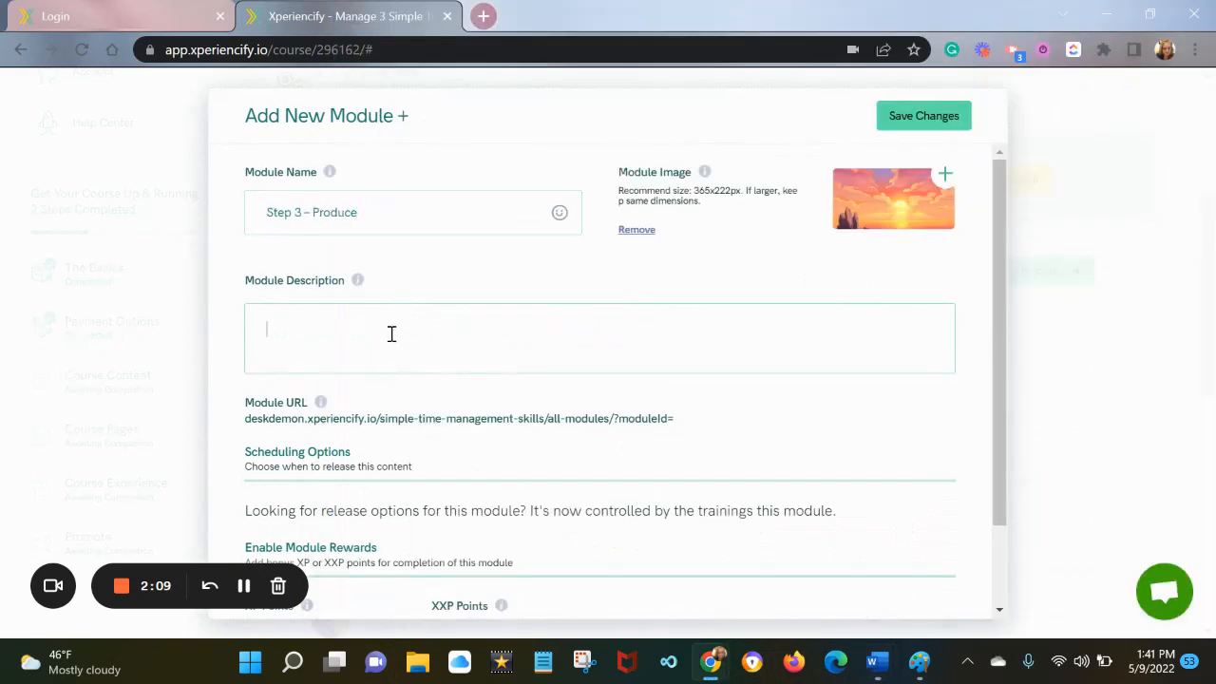
pyautogui.hotkey('ctrl', 'v')
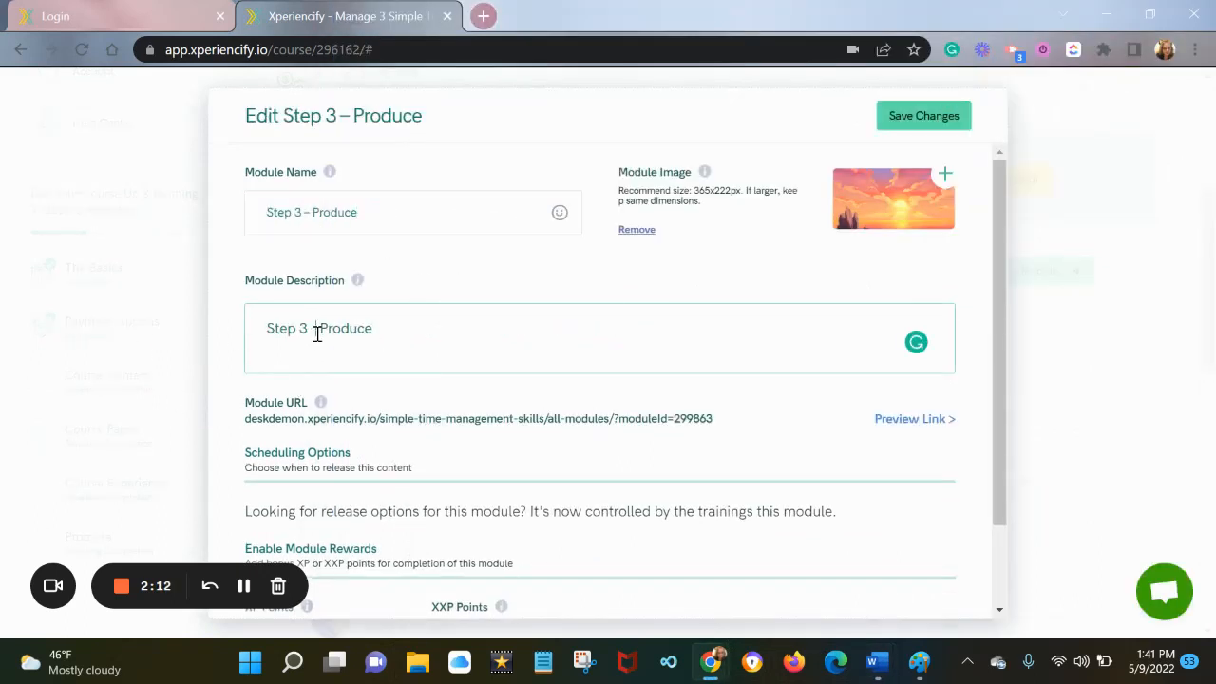
# Step: Upload image 6 from Draft - Time Management Mini Course as the module image, and save the Step 3 – Produce module
pyautogui.click(918, 226)
pyautogui.click(772, 327)
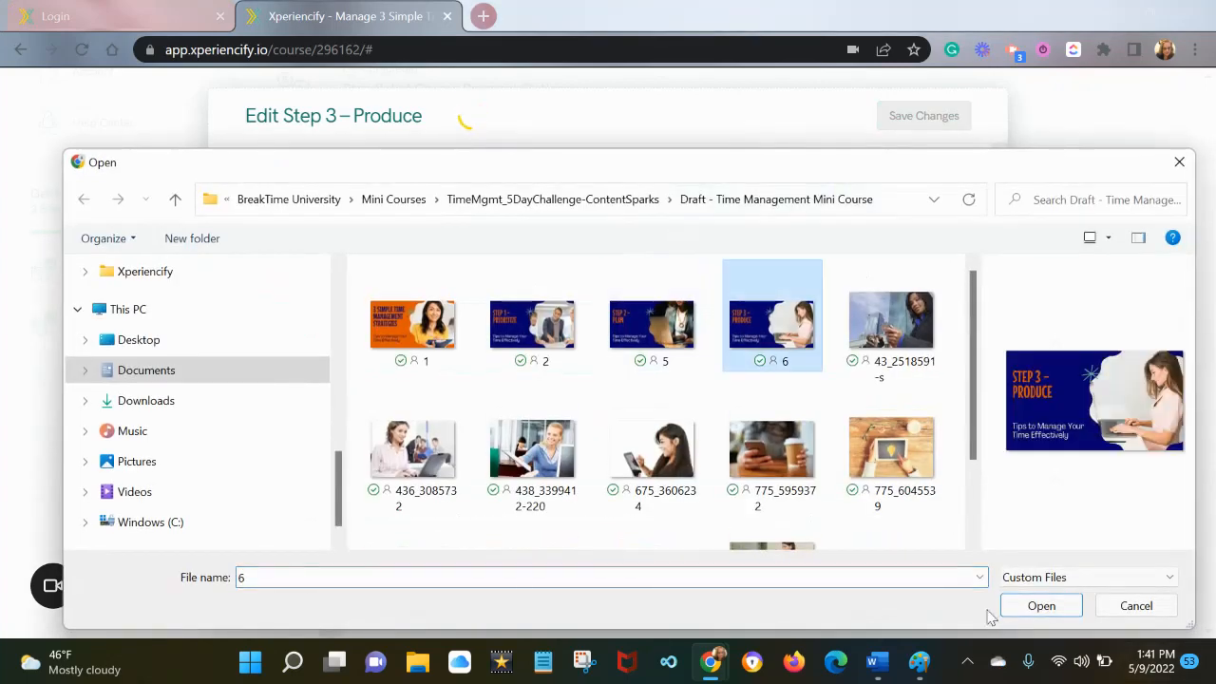
pyautogui.click(1049, 610)
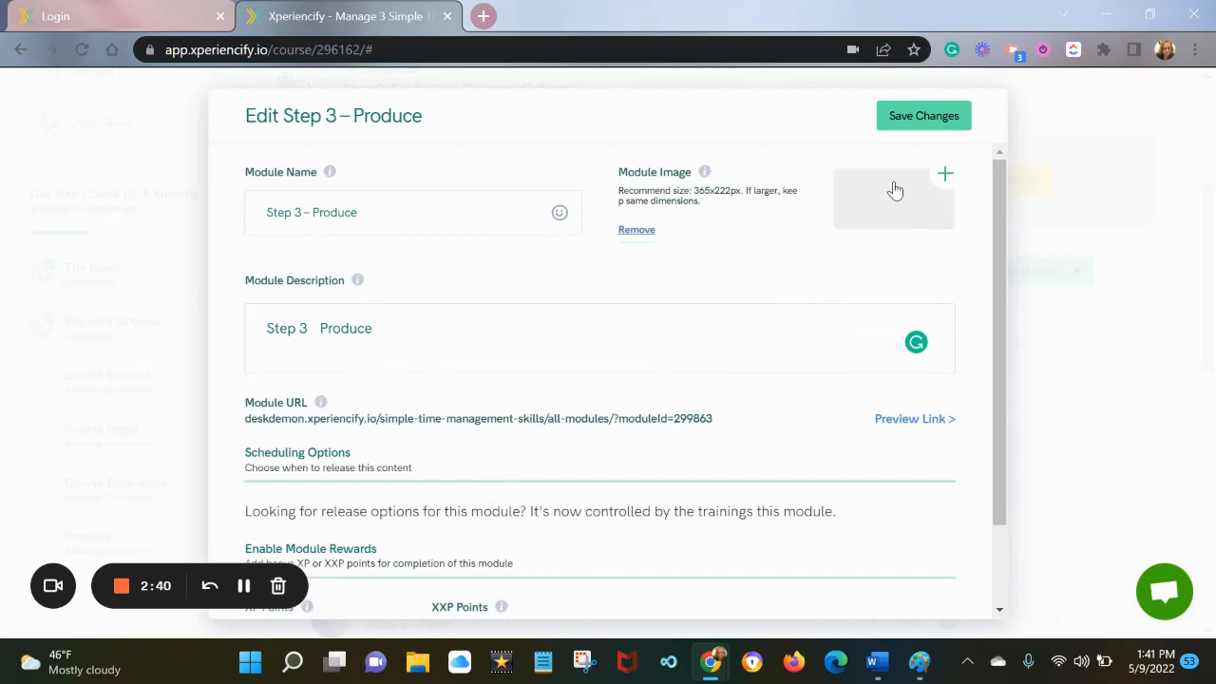
pyautogui.moveTo(998, 226); pyautogui.dragTo(1022, 237)
pyautogui.click(934, 118)
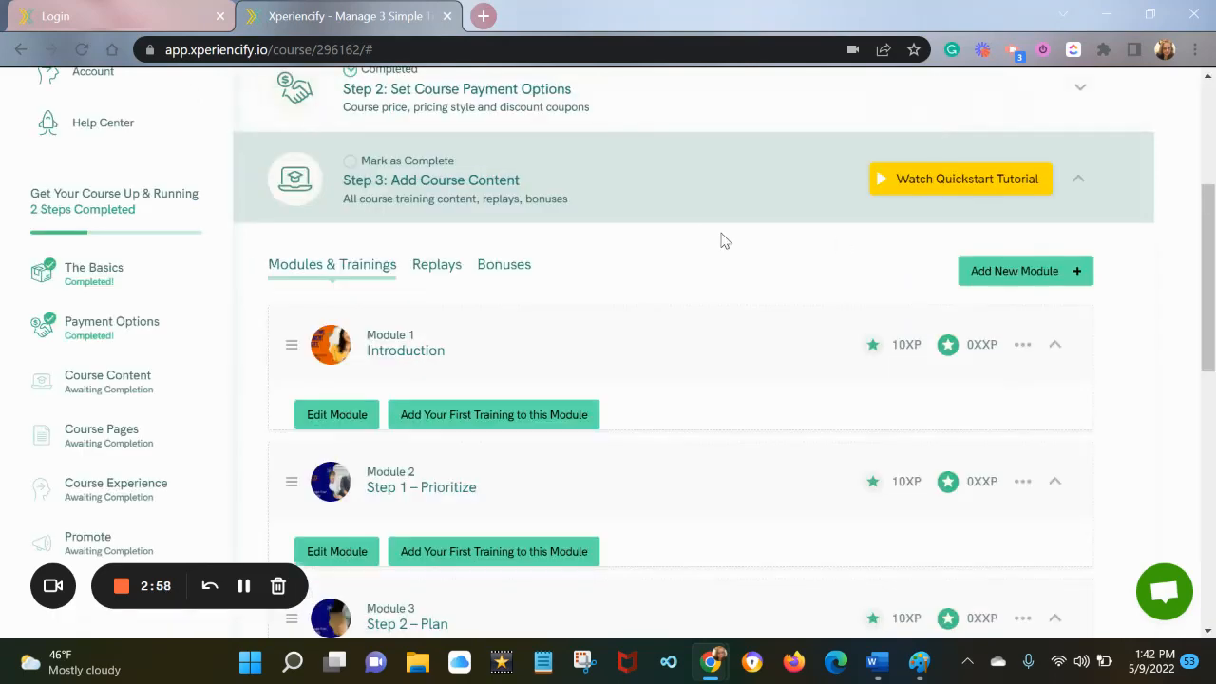
pyautogui.scroll(-4, 741, 446)
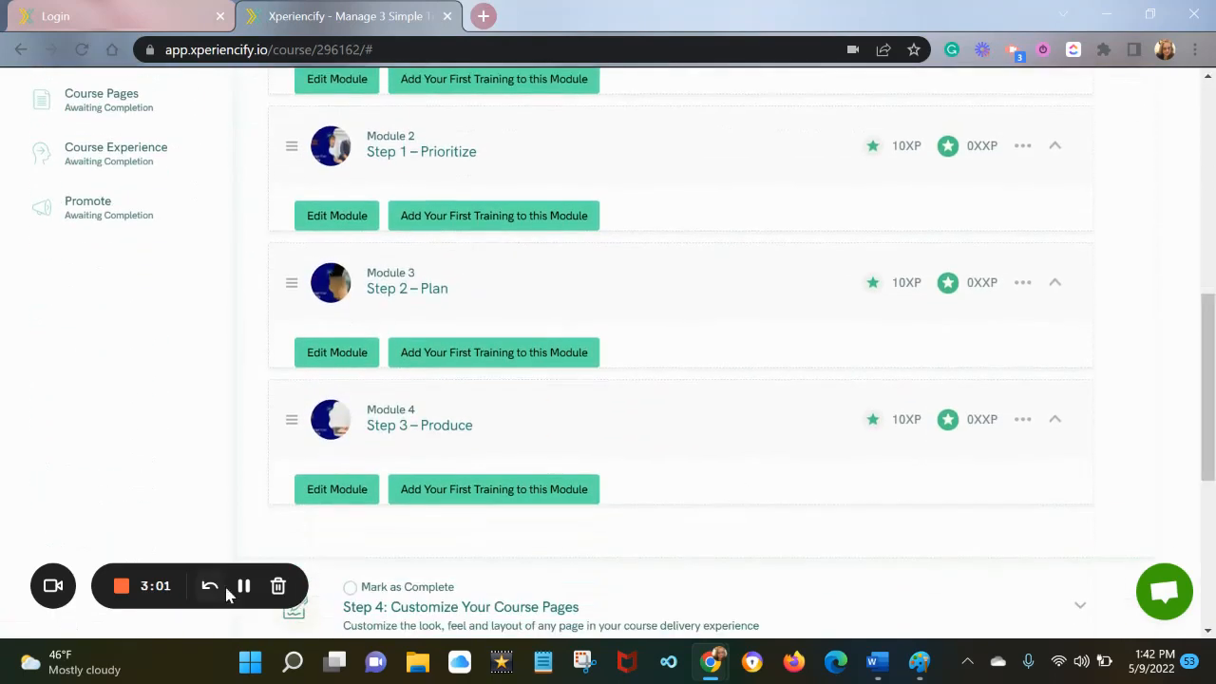
pyautogui.click(120, 585)
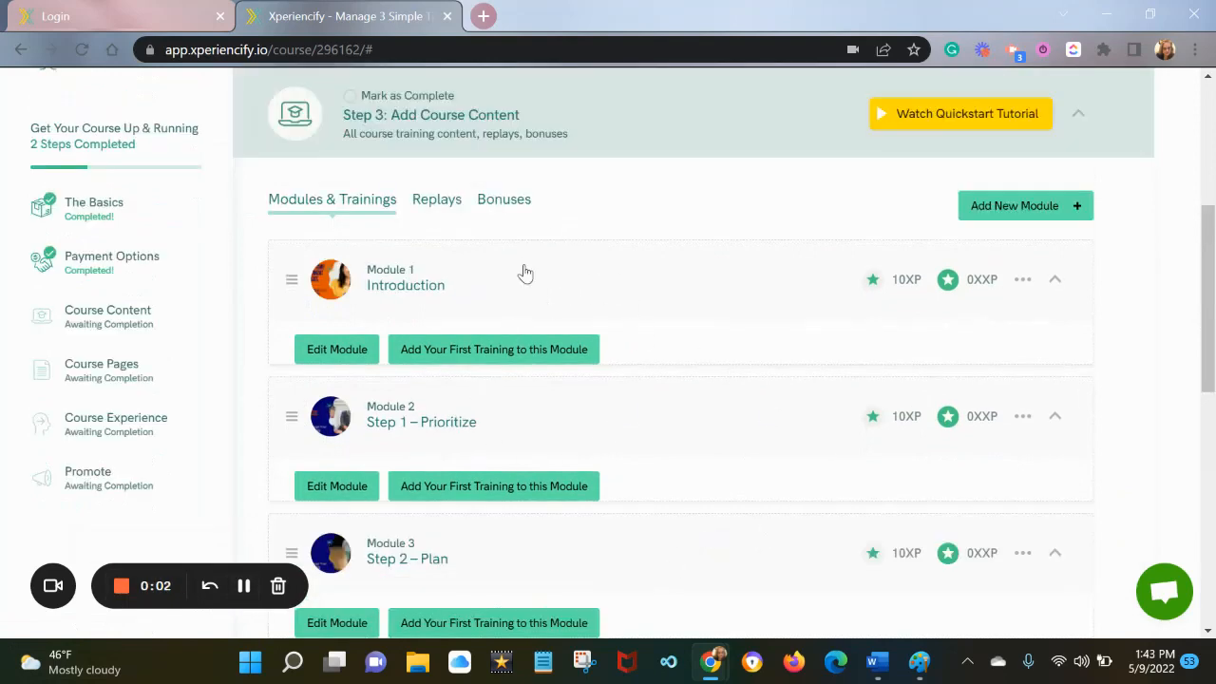
# Step: Add a first training to the Introduction module and copy the Word outline's "Training Notes Intro" heading with its five bullets into the training notes
pyautogui.moveTo(1208, 232)
pyautogui.mouseDown()
pyautogui.moveTo(1175, 356)
pyautogui.moveTo(1210, 272)
pyautogui.moveTo(1209, 210)
pyautogui.mouseUp()
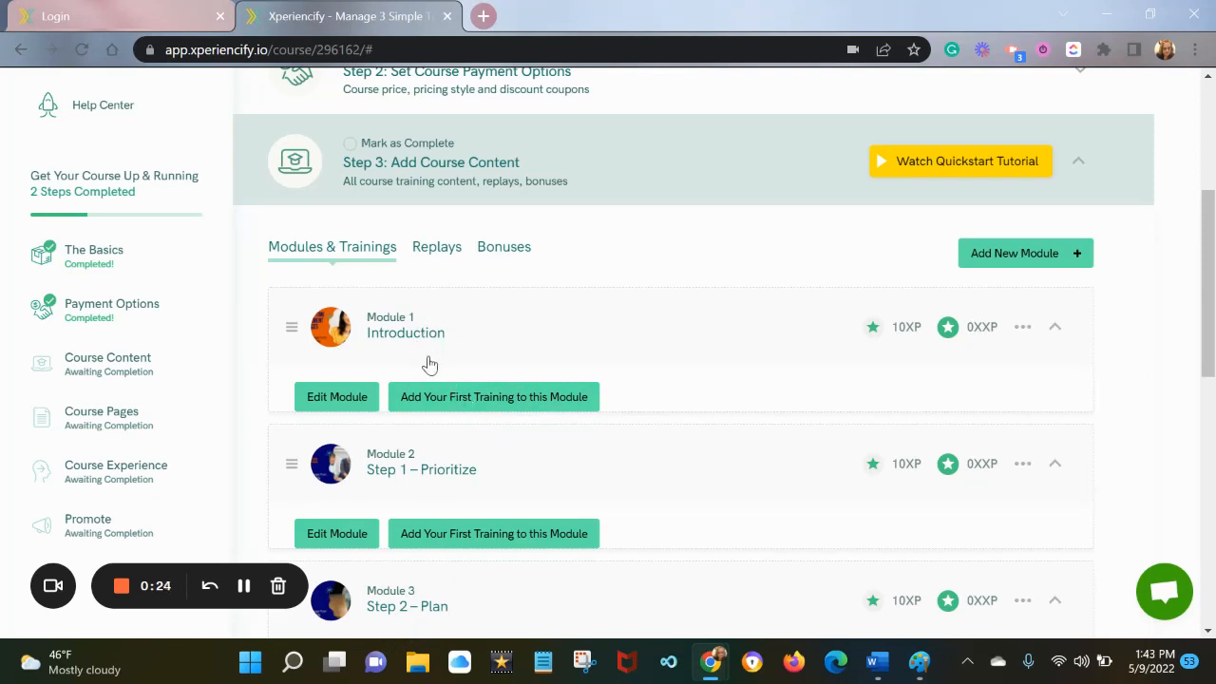
pyautogui.click(509, 399)
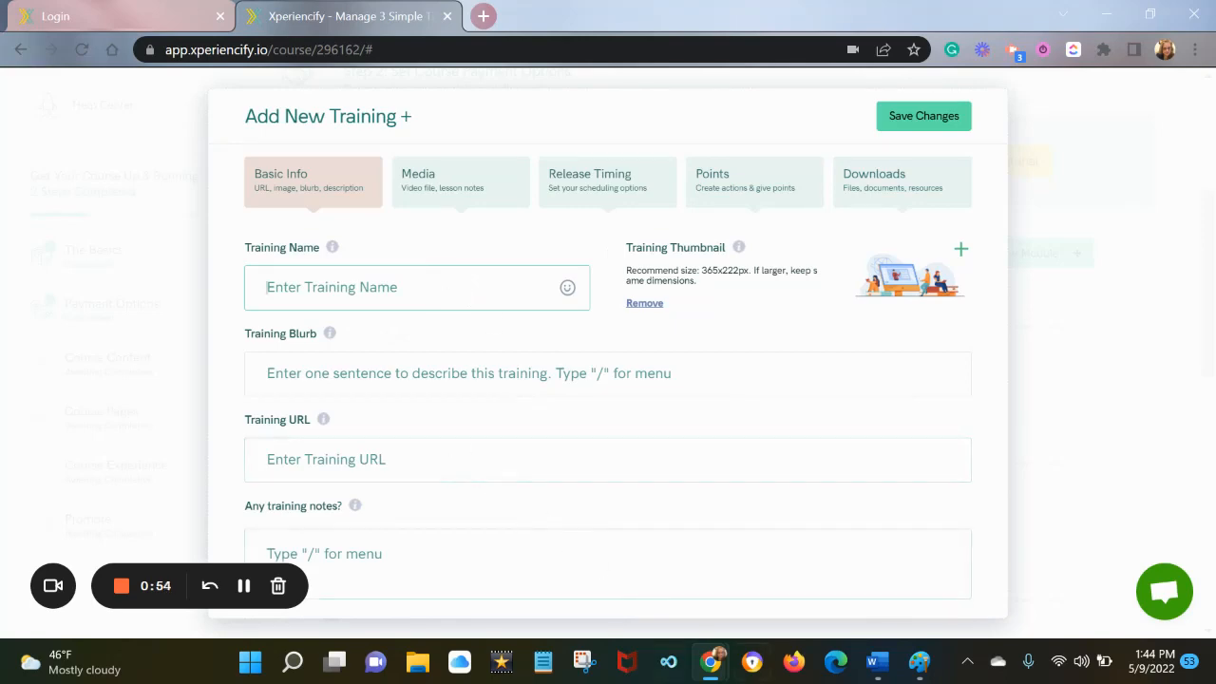
pyautogui.moveTo(869, 665)
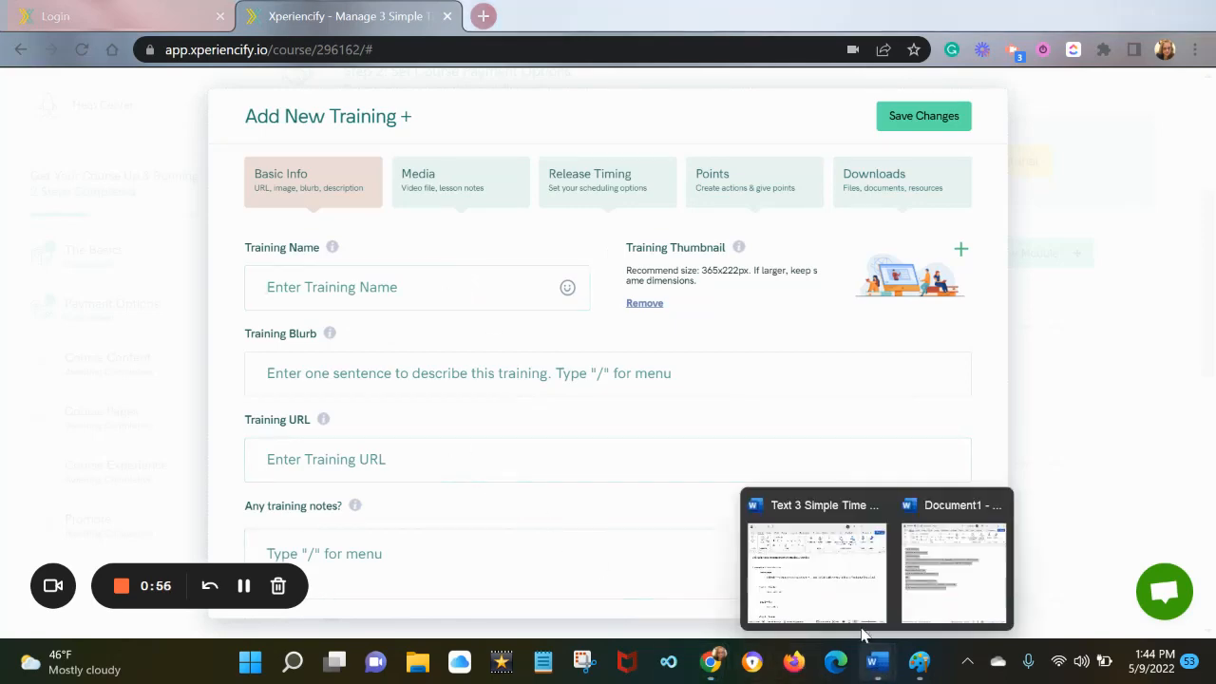
pyautogui.click(815, 556)
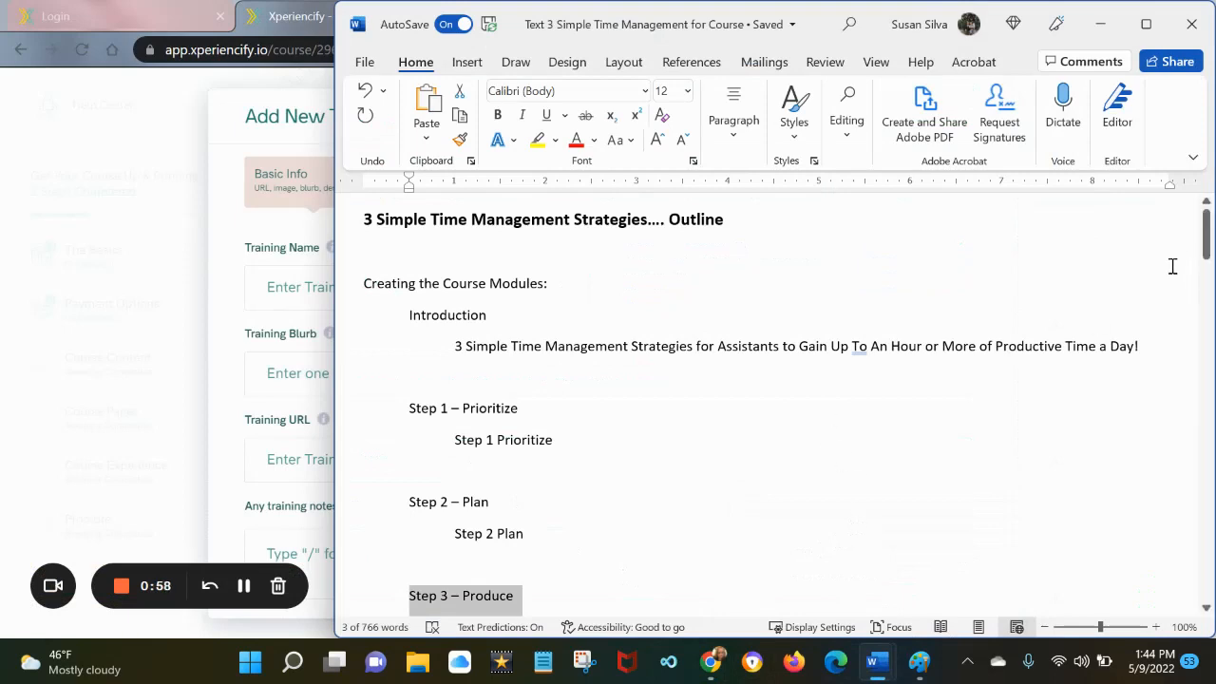
pyautogui.moveTo(1204, 233); pyautogui.dragTo(1206, 305)
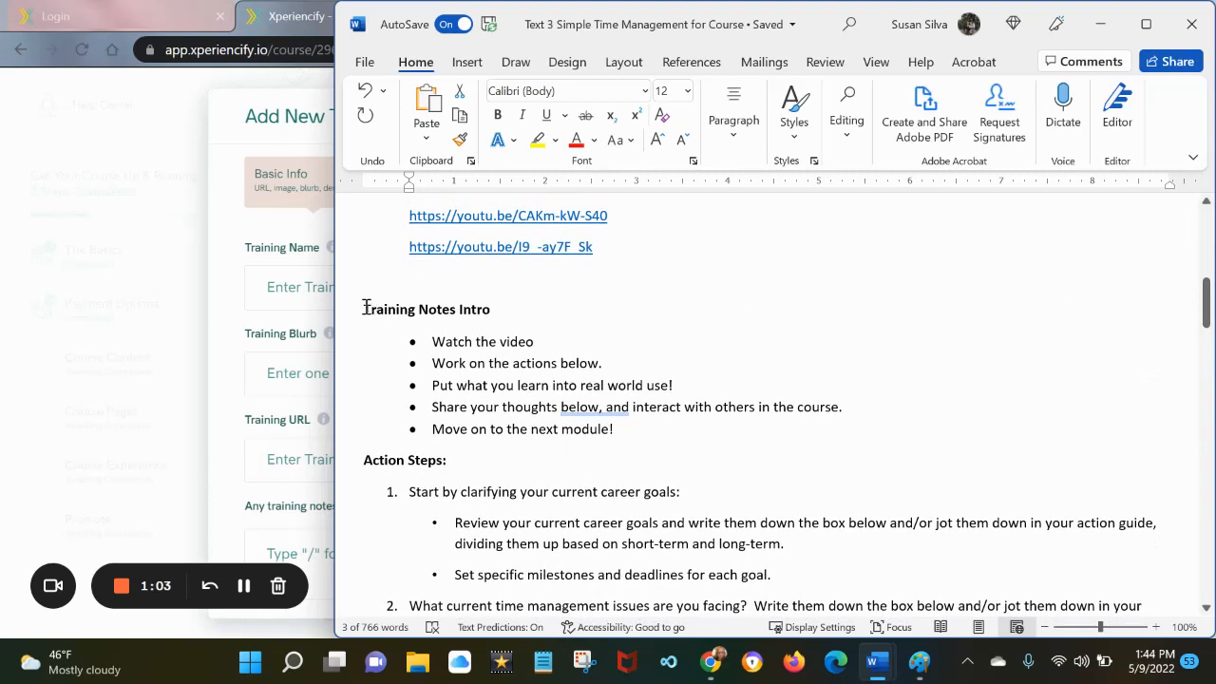
pyautogui.moveTo(364, 308); pyautogui.dragTo(651, 428)
pyautogui.hotkey('ctrl', 'c')
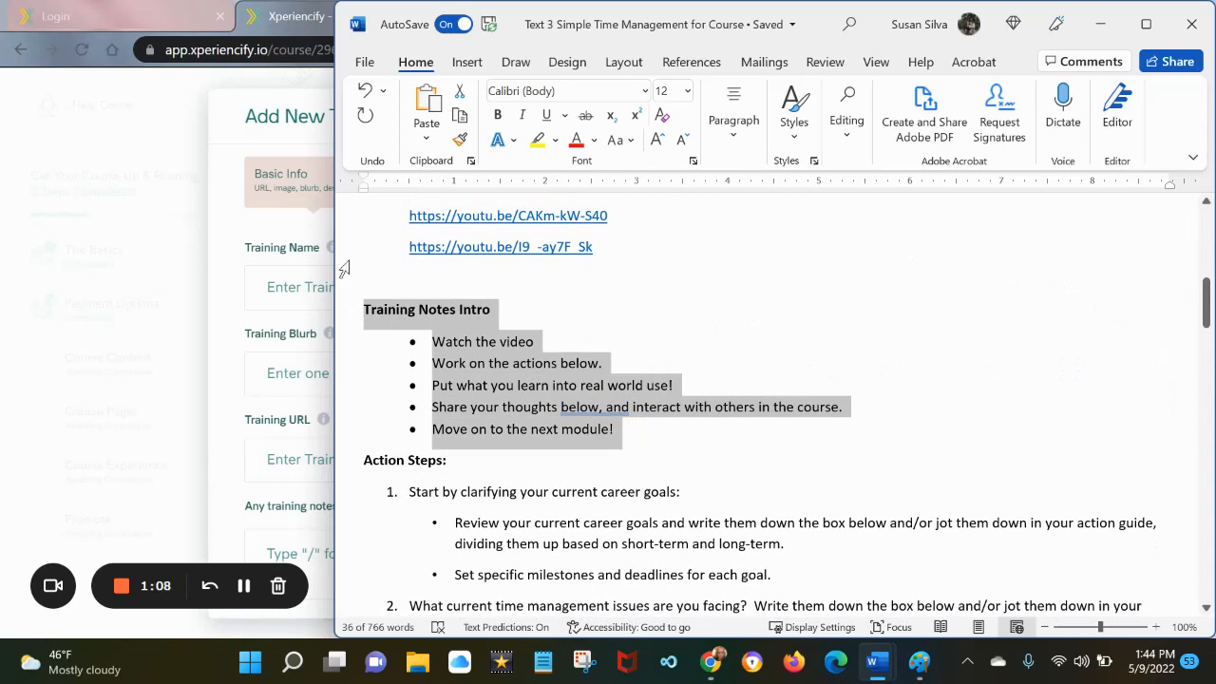
pyautogui.click(224, 260)
pyautogui.click(364, 368)
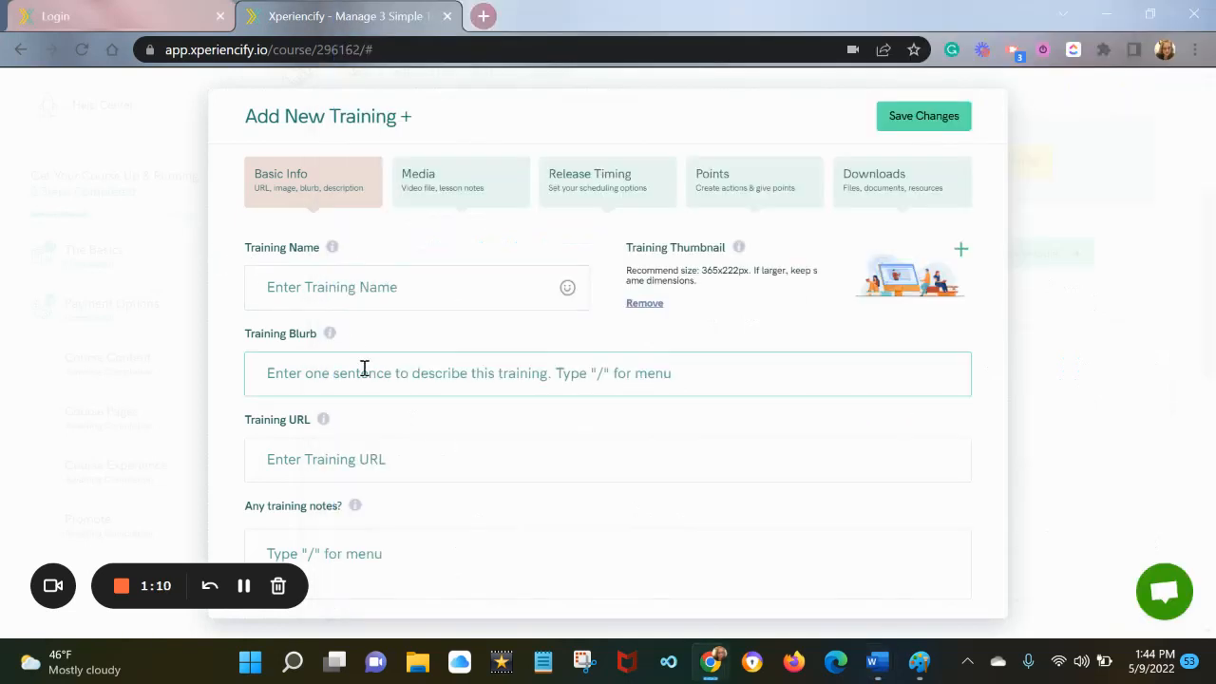
pyautogui.click(360, 283)
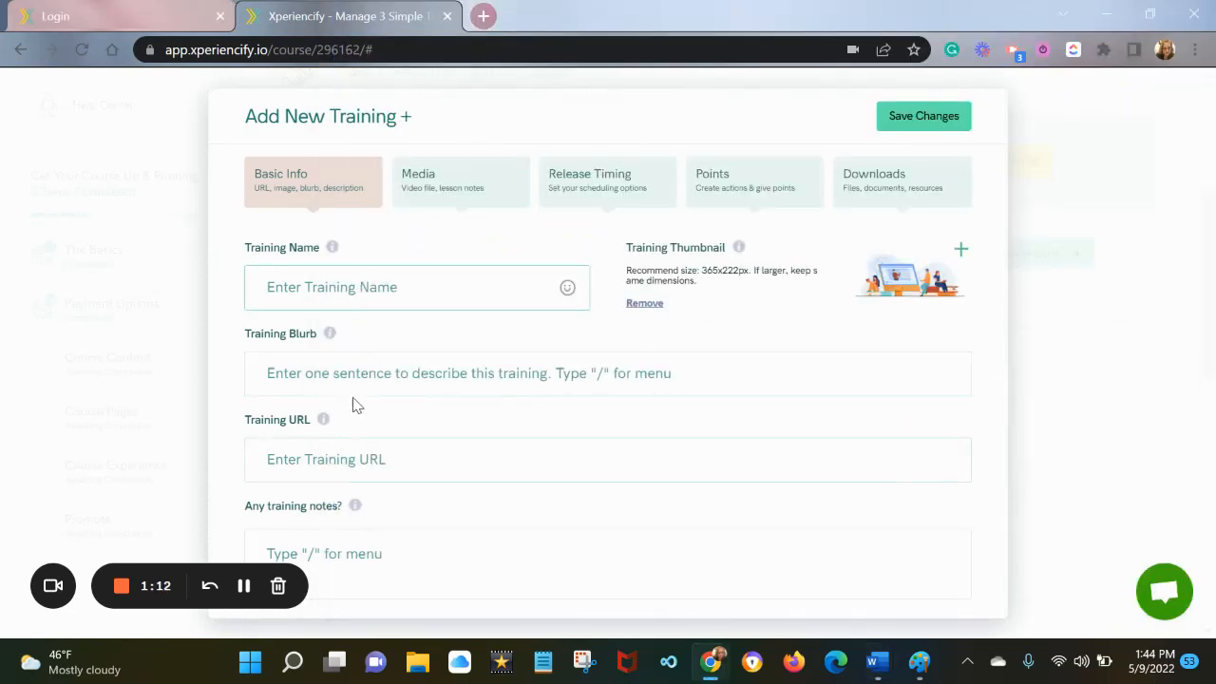
pyautogui.click(340, 563)
pyautogui.hotkey('ctrl', 'v')
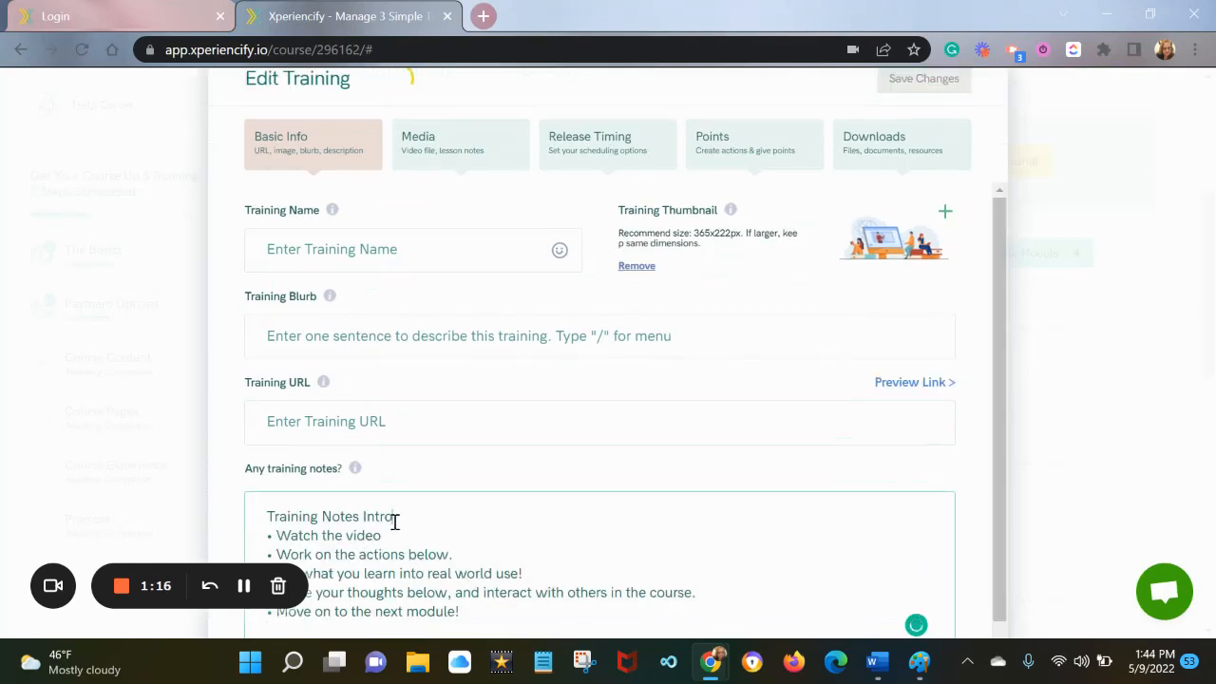
# Step: Name the training "Introduction" with the heading copied from the Word outline, keeping the training open for editing
pyautogui.click(353, 248)
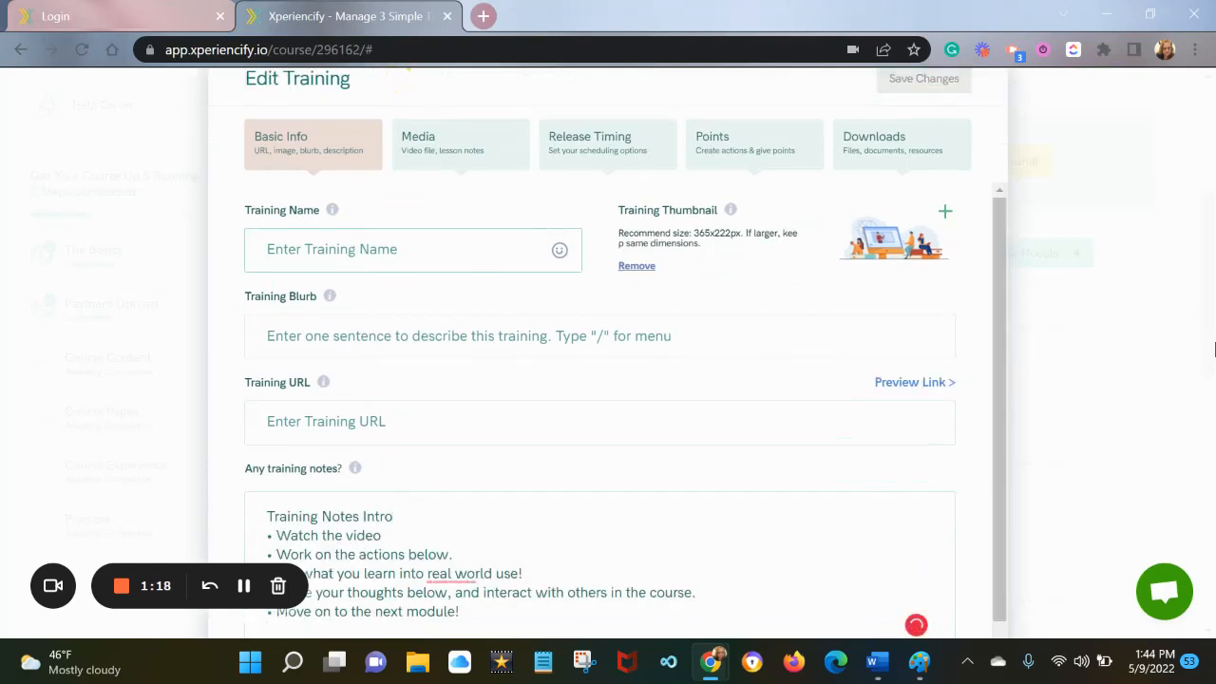
pyautogui.click(877, 663)
pyautogui.click(849, 581)
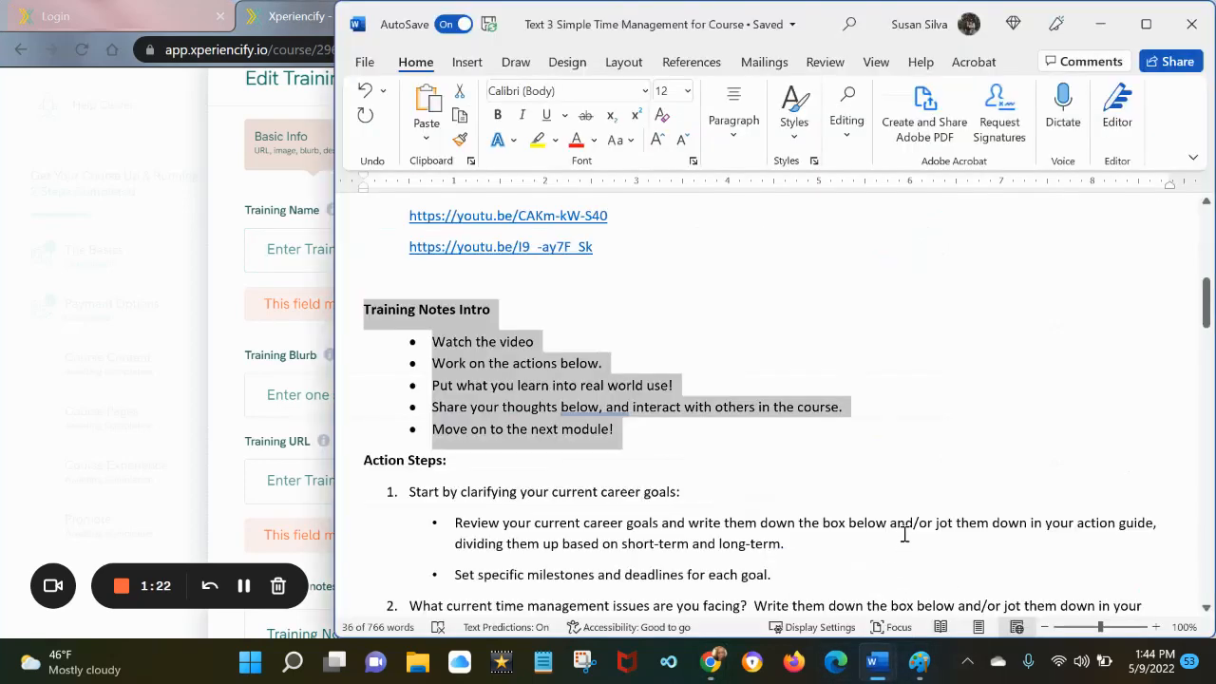
pyautogui.moveTo(1206, 321); pyautogui.dragTo(1204, 247)
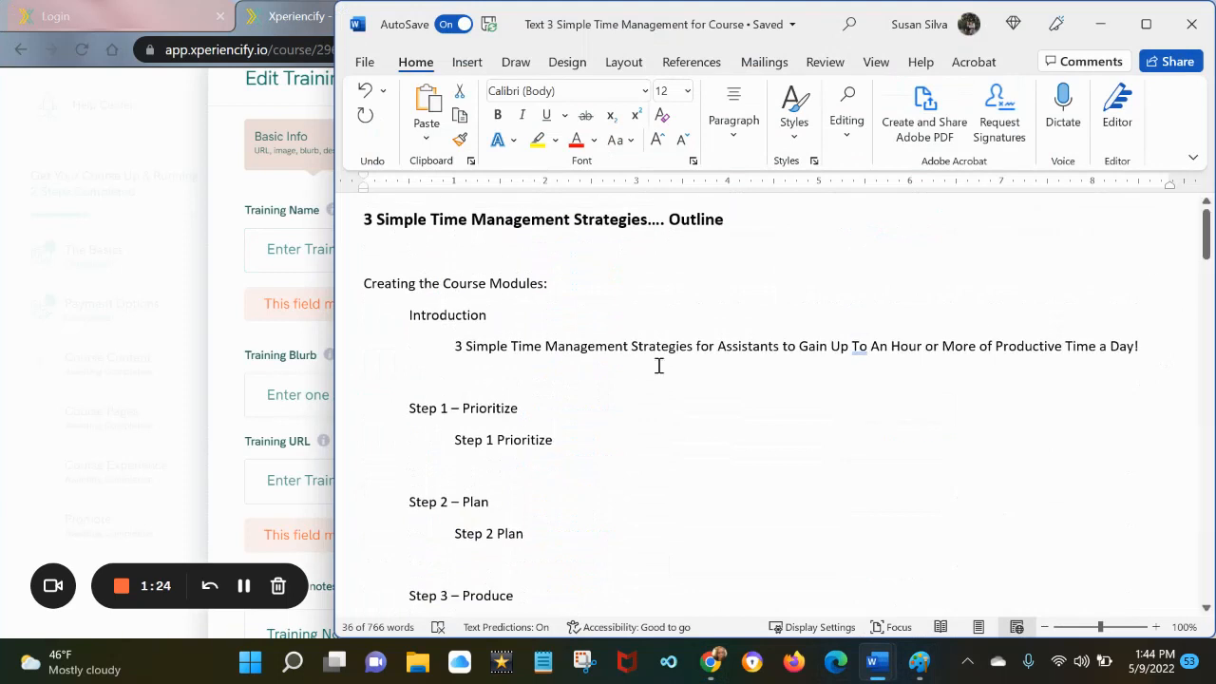
pyautogui.moveTo(517, 315); pyautogui.dragTo(406, 306)
pyautogui.hotkey('ctrl', 'c')
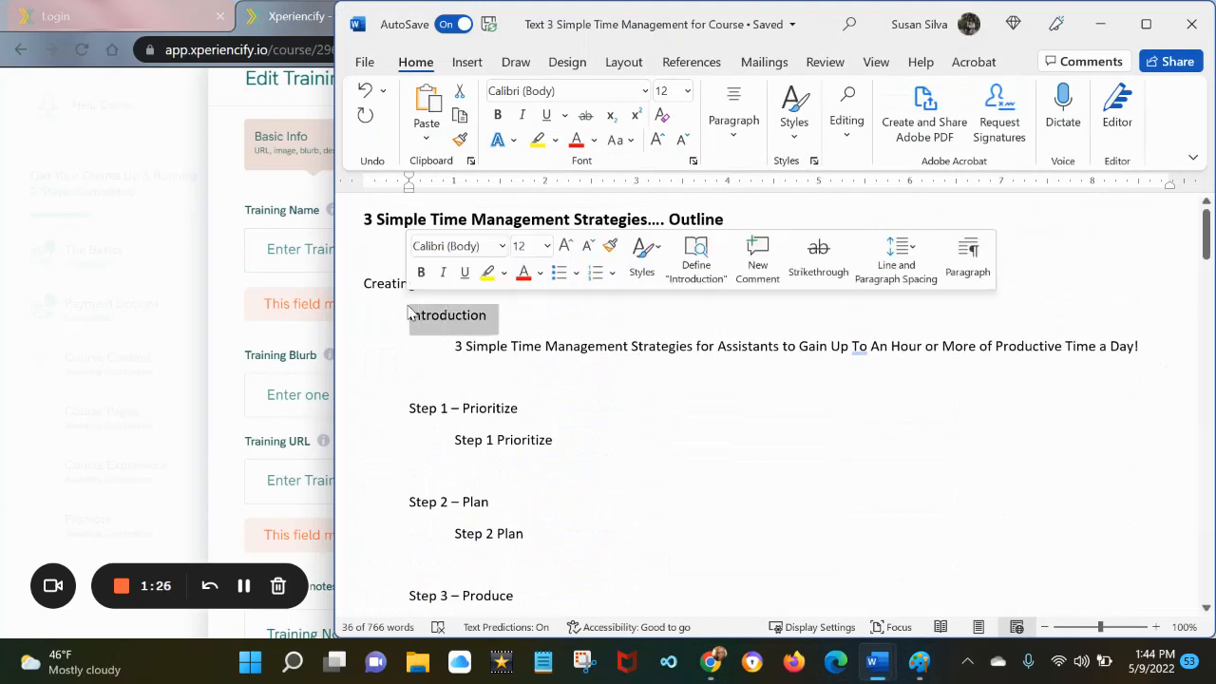
pyautogui.click(302, 258)
pyautogui.hotkey('ctrl', 'v')
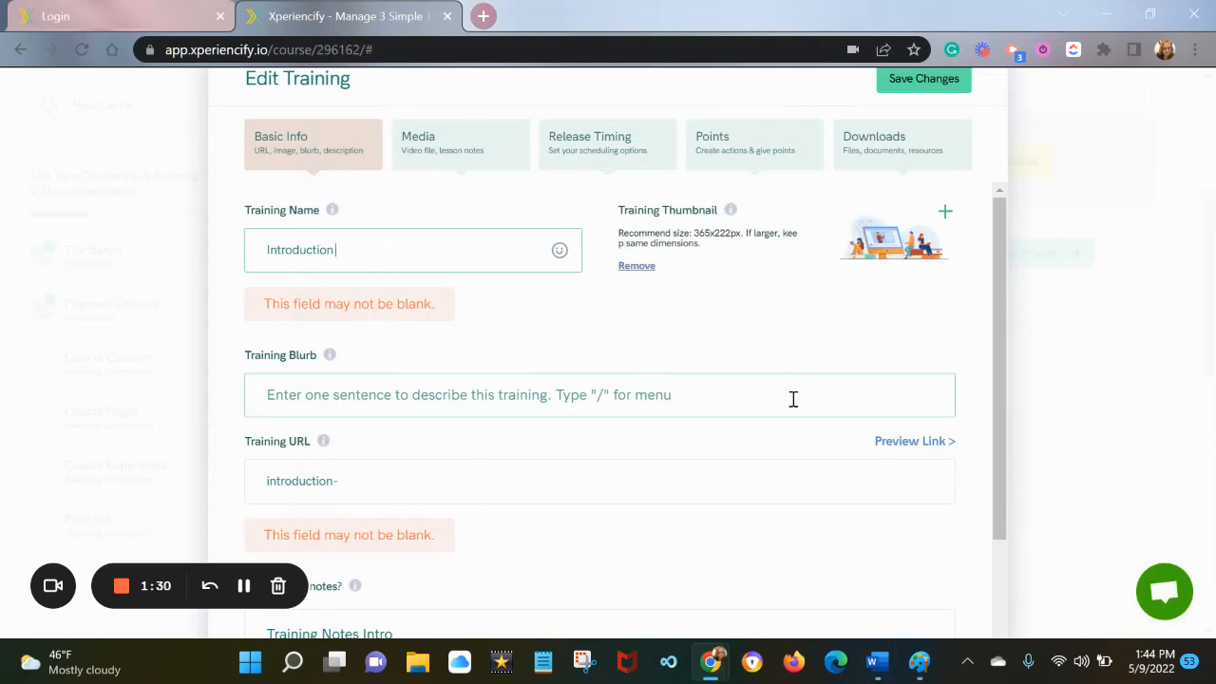
pyautogui.click(1100, 369)
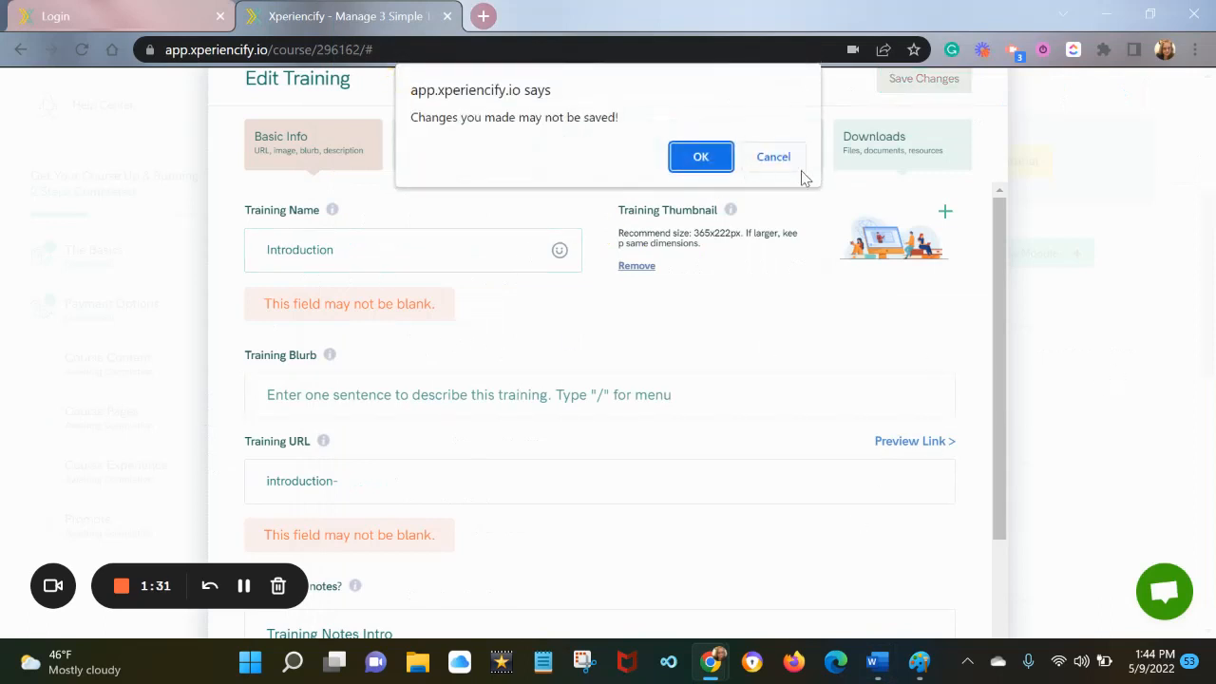
pyautogui.click(788, 173)
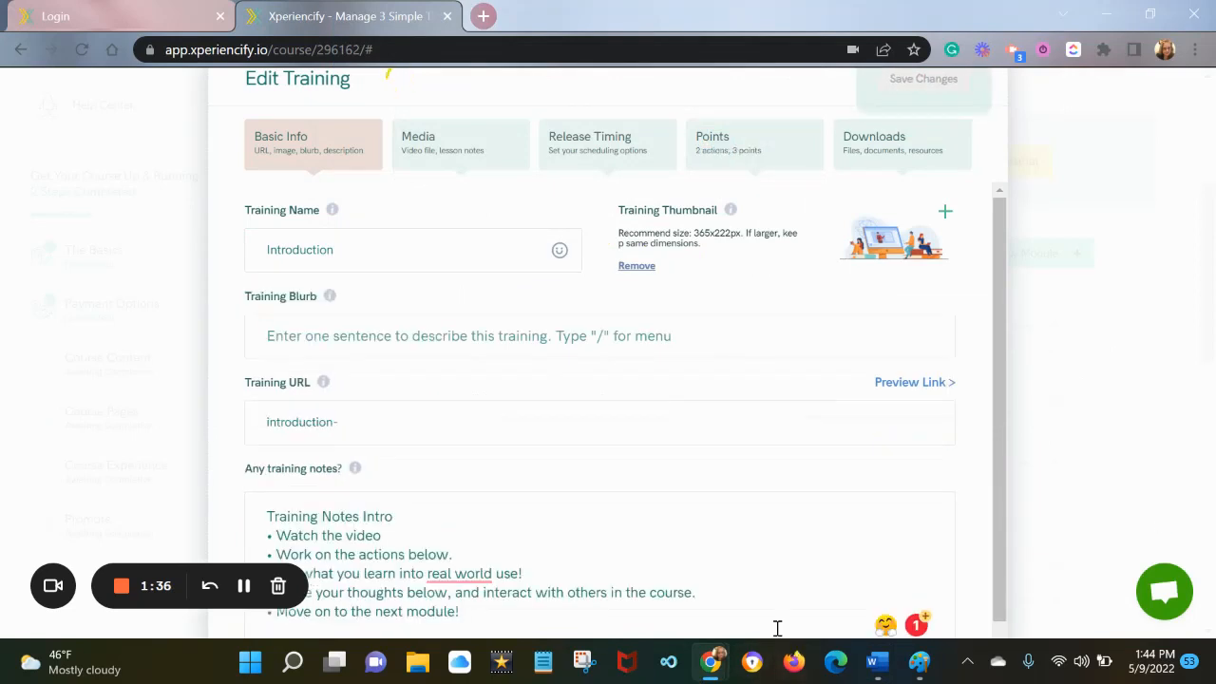
# Step: Fill the training blurb with the outline line "3 Simple Time Management Strategies for Assistants to Gain Up To An Hour or More of Productive Time a Day!"
pyautogui.click(796, 624)
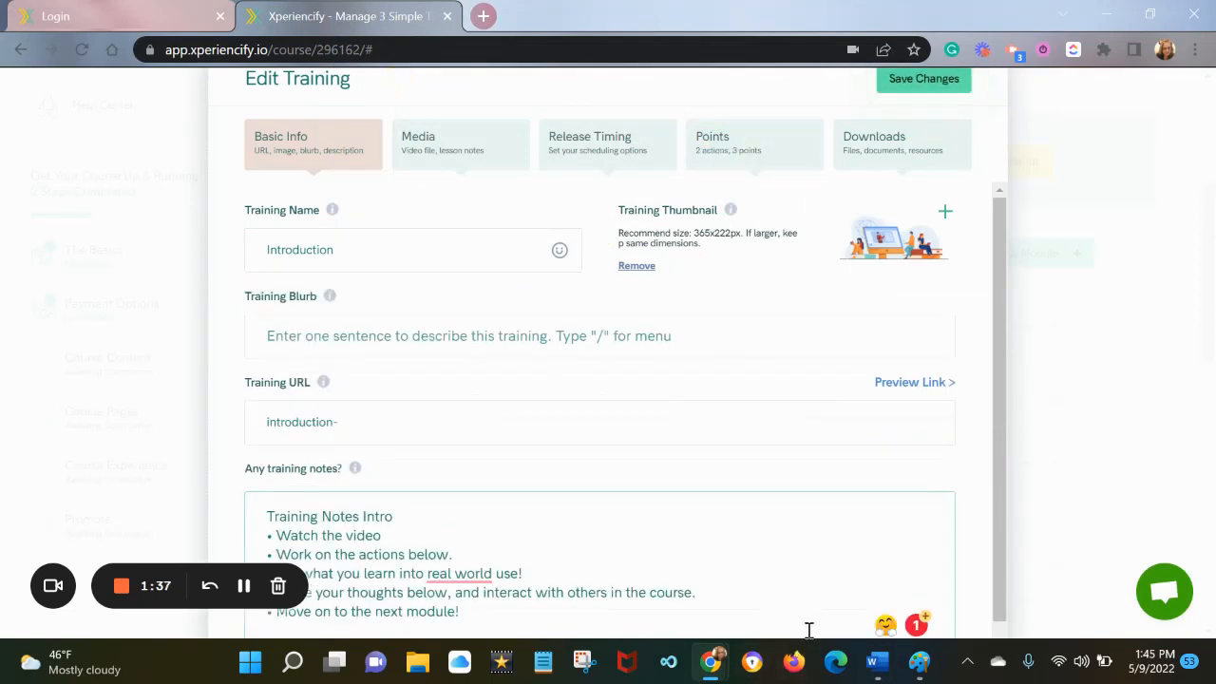
pyautogui.click(880, 665)
pyautogui.click(816, 607)
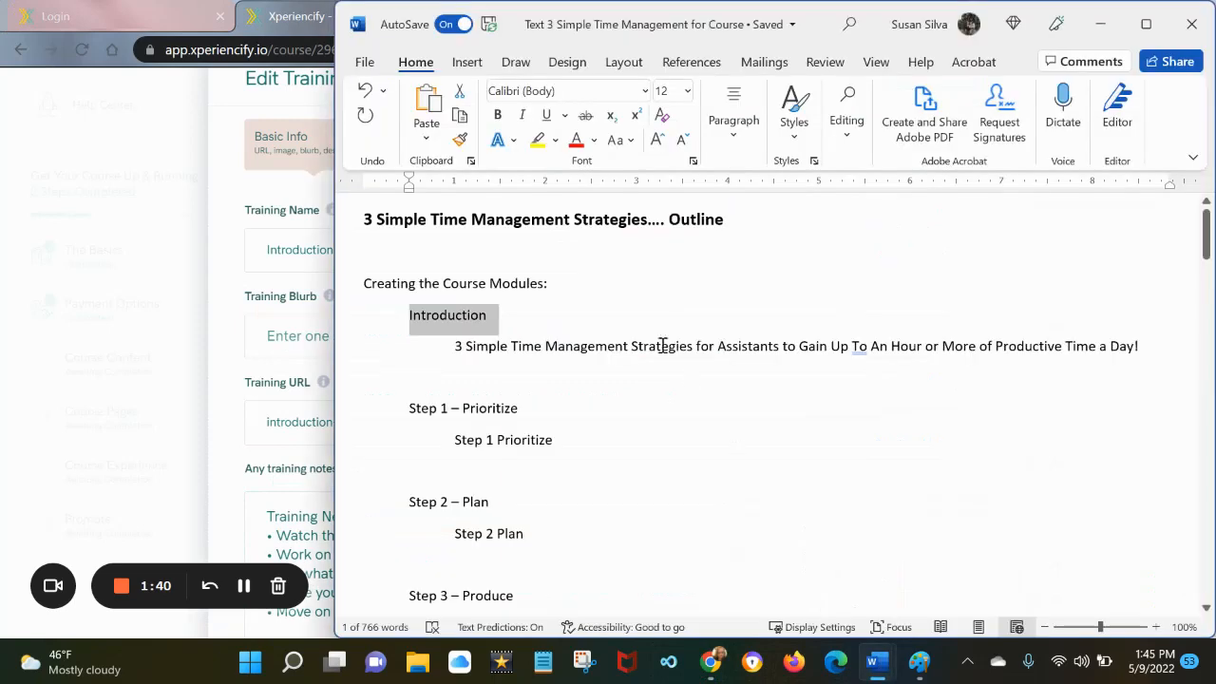
pyautogui.moveTo(460, 350); pyautogui.dragTo(1145, 344)
pyautogui.hotkey('ctrl', 'c')
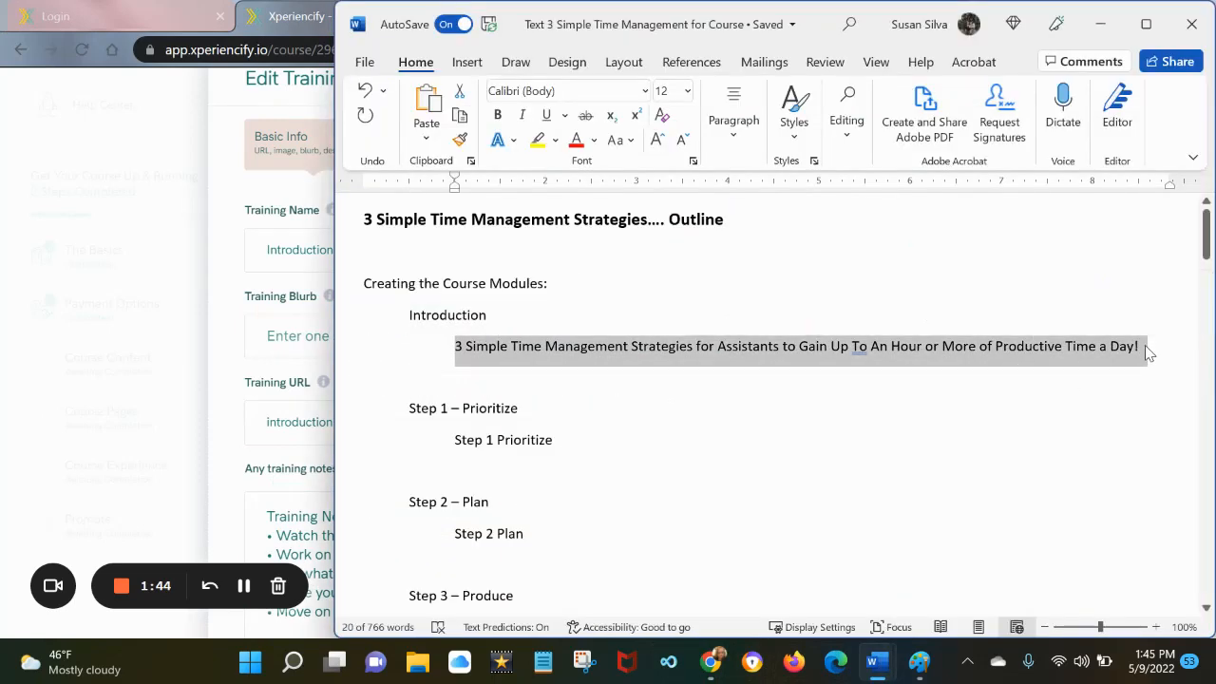
pyautogui.click(309, 334)
pyautogui.hotkey('ctrl', 'v')
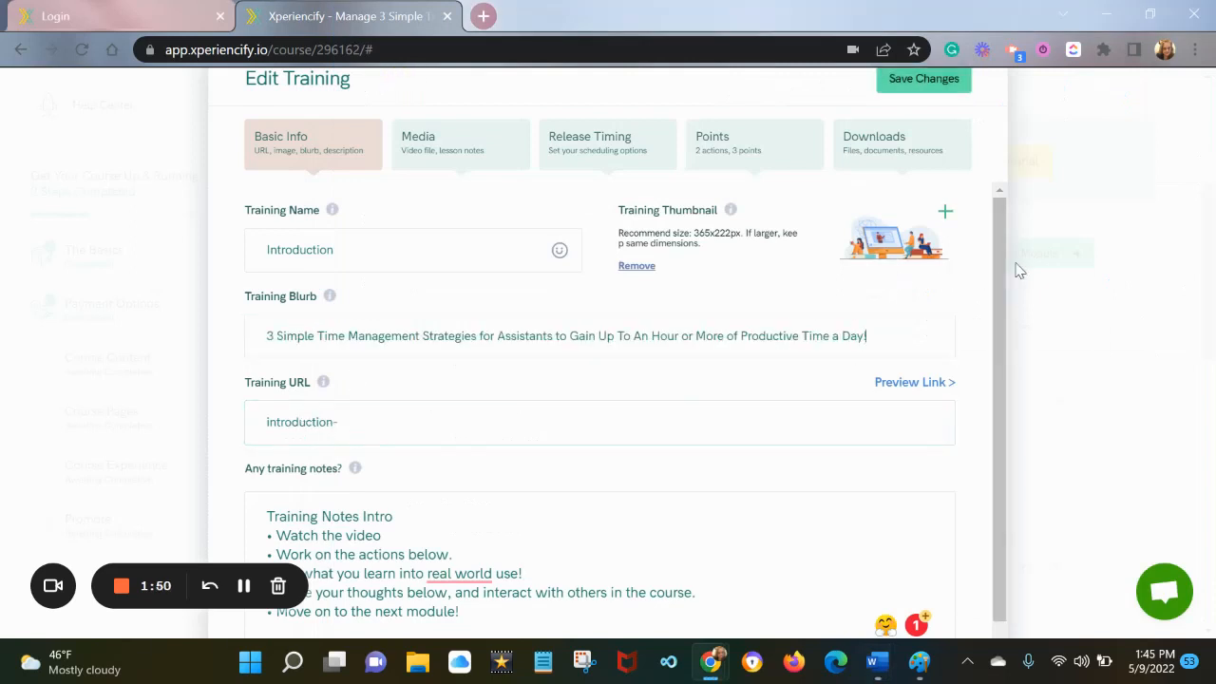
# Step: Format the five bullet lines in the training notes as a block quote and make the "Training Notes Intro" heading bold
pyautogui.moveTo(998, 253); pyautogui.dragTo(994, 368)
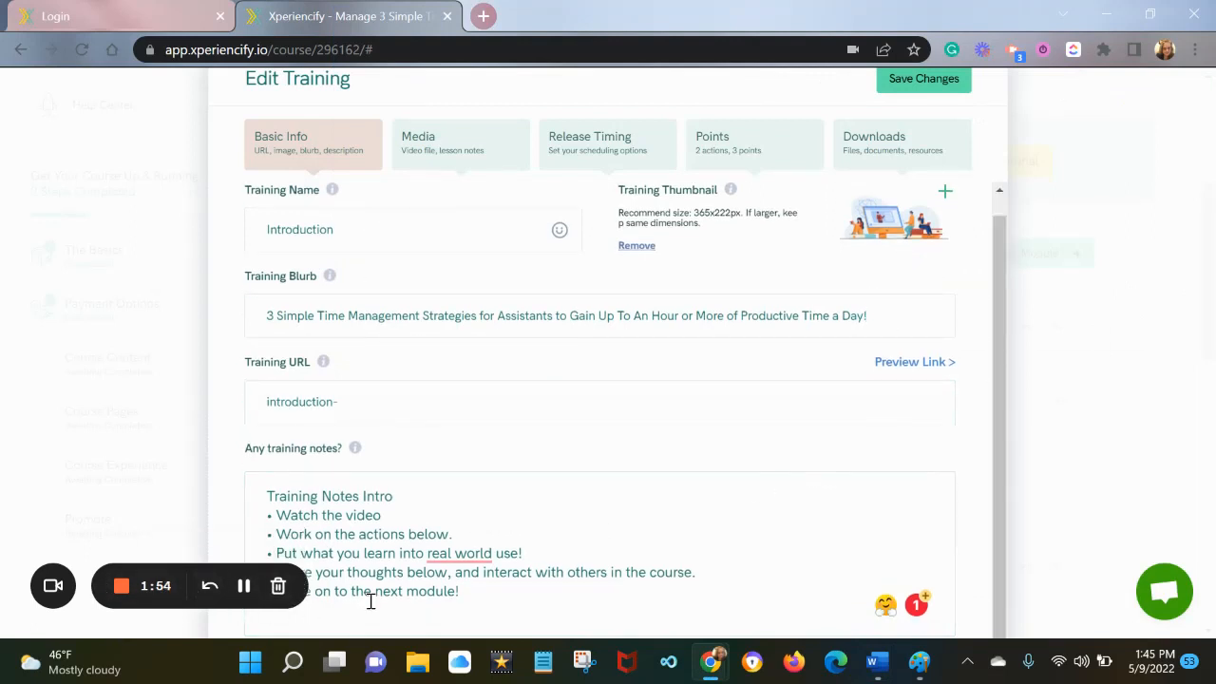
pyautogui.moveTo(477, 605); pyautogui.dragTo(258, 528)
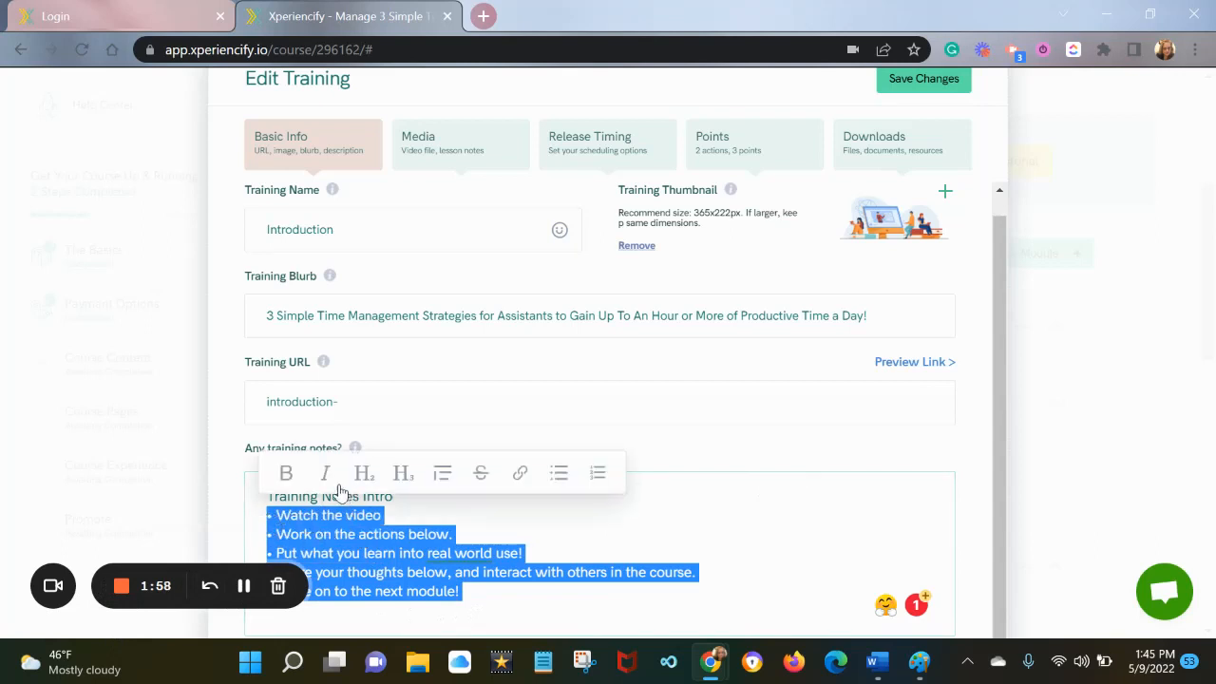
pyautogui.click(465, 484)
pyautogui.click(584, 550)
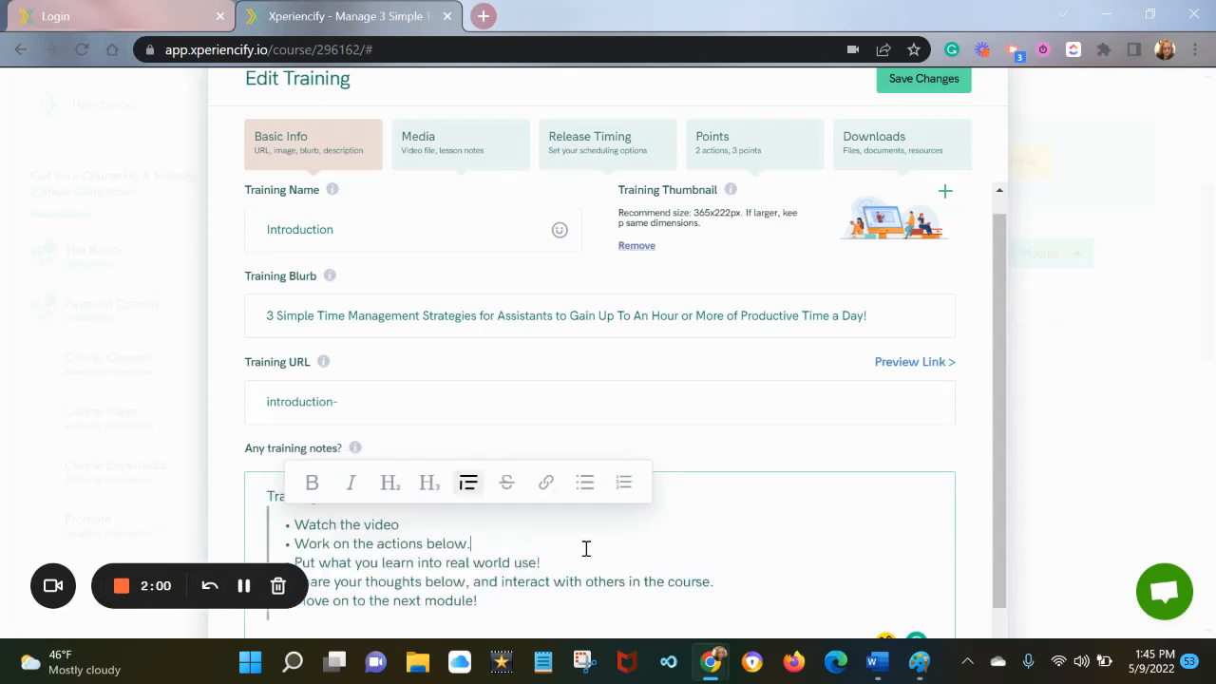
pyautogui.moveTo(396, 499); pyautogui.dragTo(252, 496)
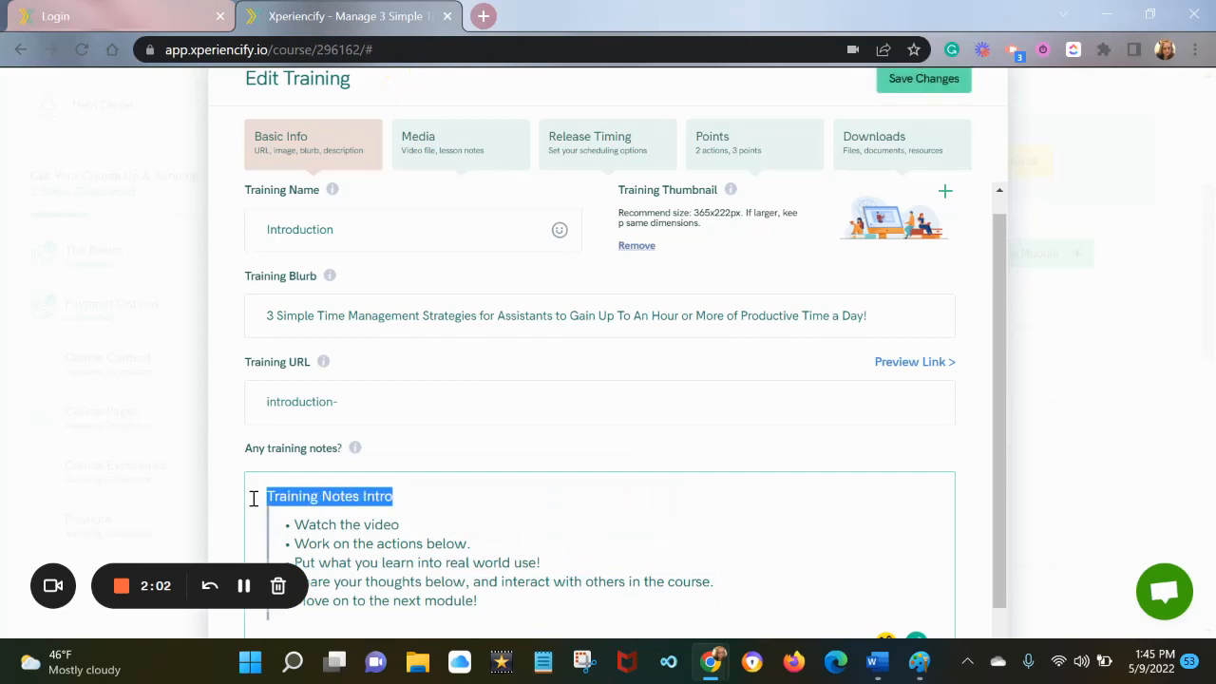
pyautogui.click(271, 439)
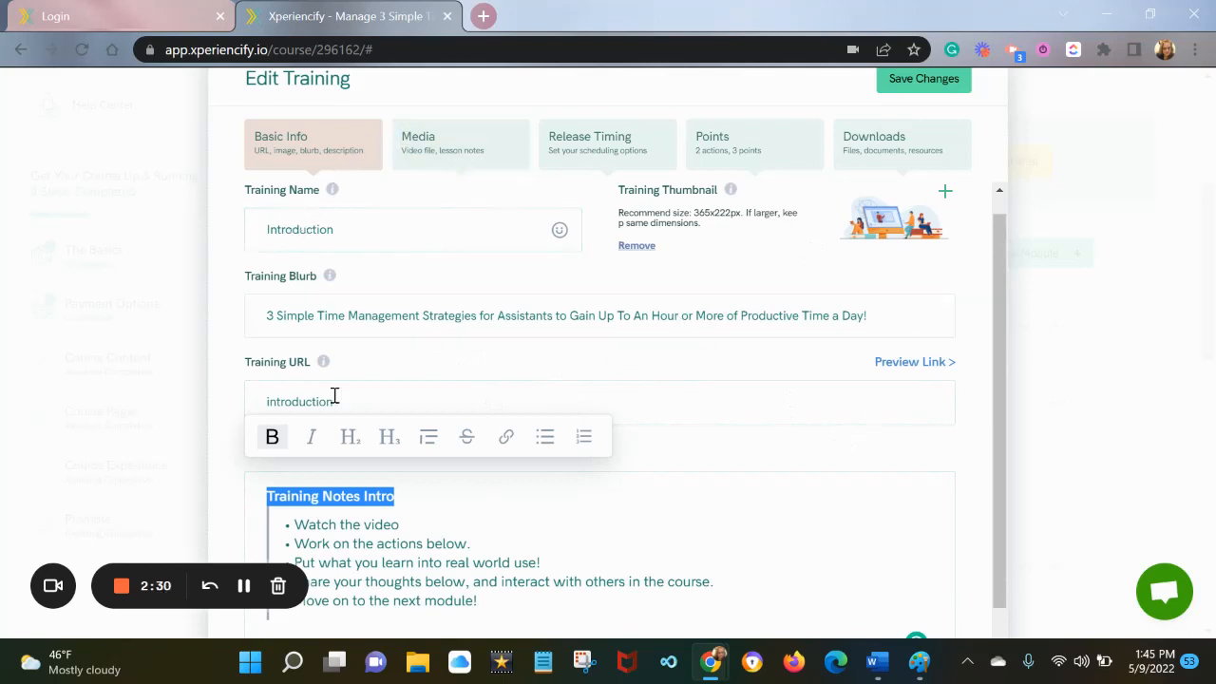
pyautogui.click(668, 522)
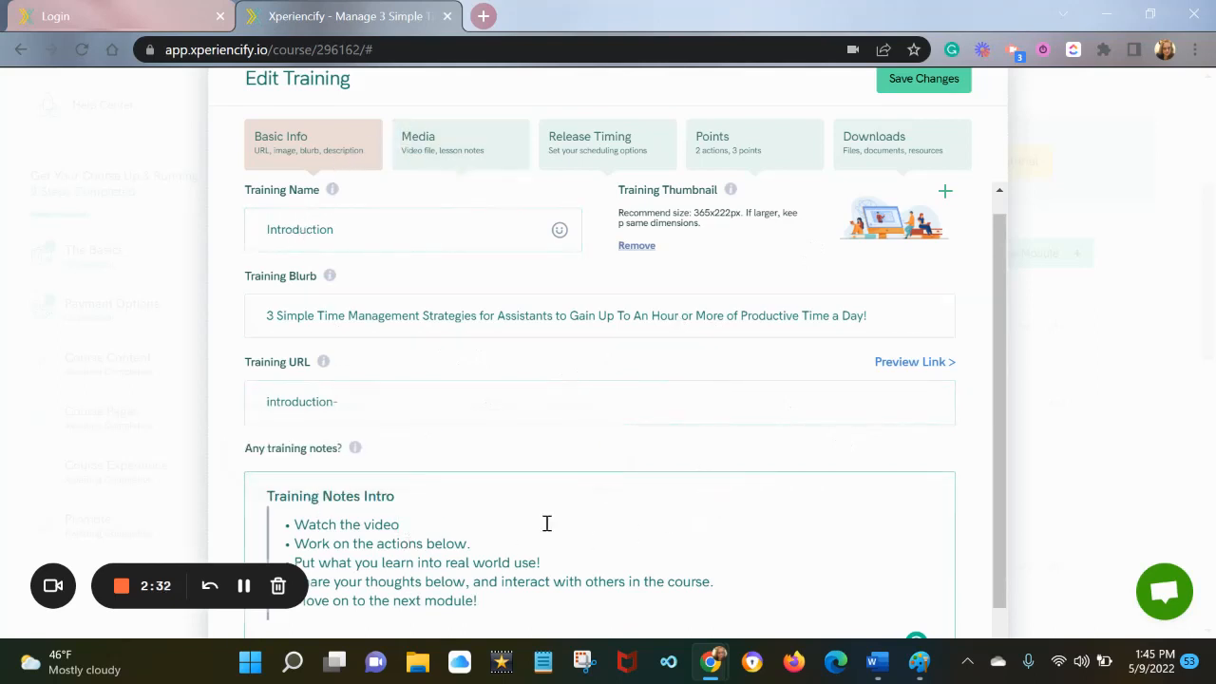
# Step: Upload image 1 from the Draft - Time Management Mini Course folder as the training thumbnail
pyautogui.scroll(-1, 1007, 402)
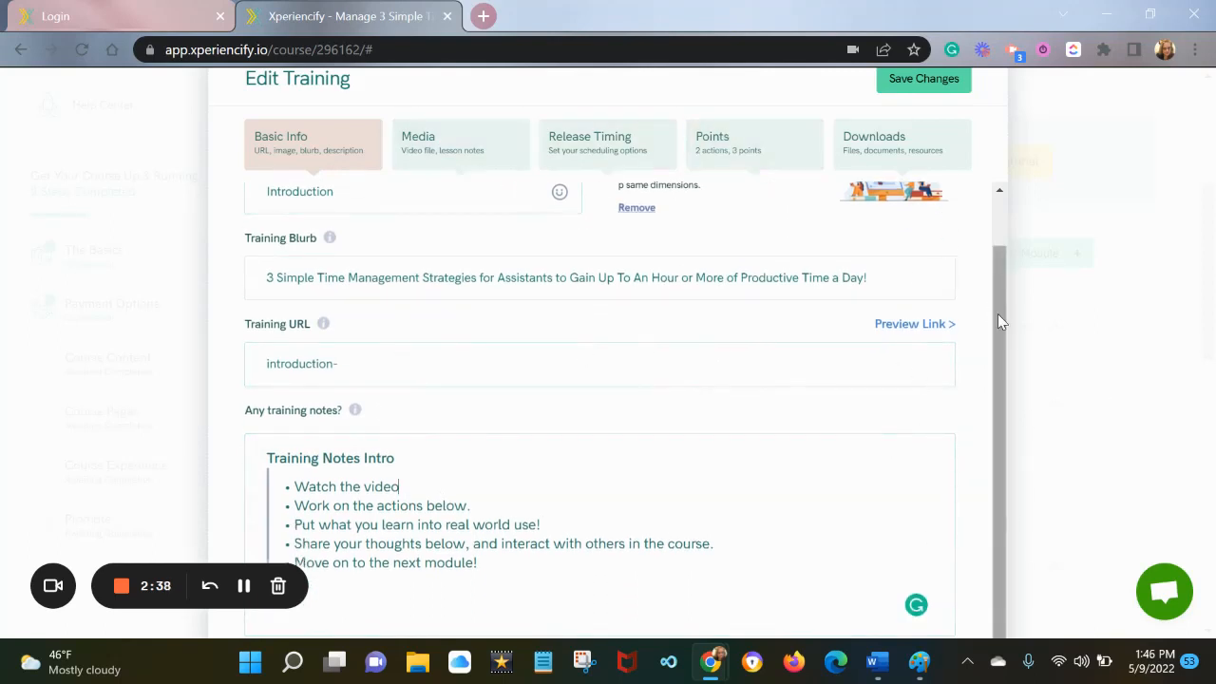
pyautogui.scroll(2, 997, 321)
pyautogui.click(913, 253)
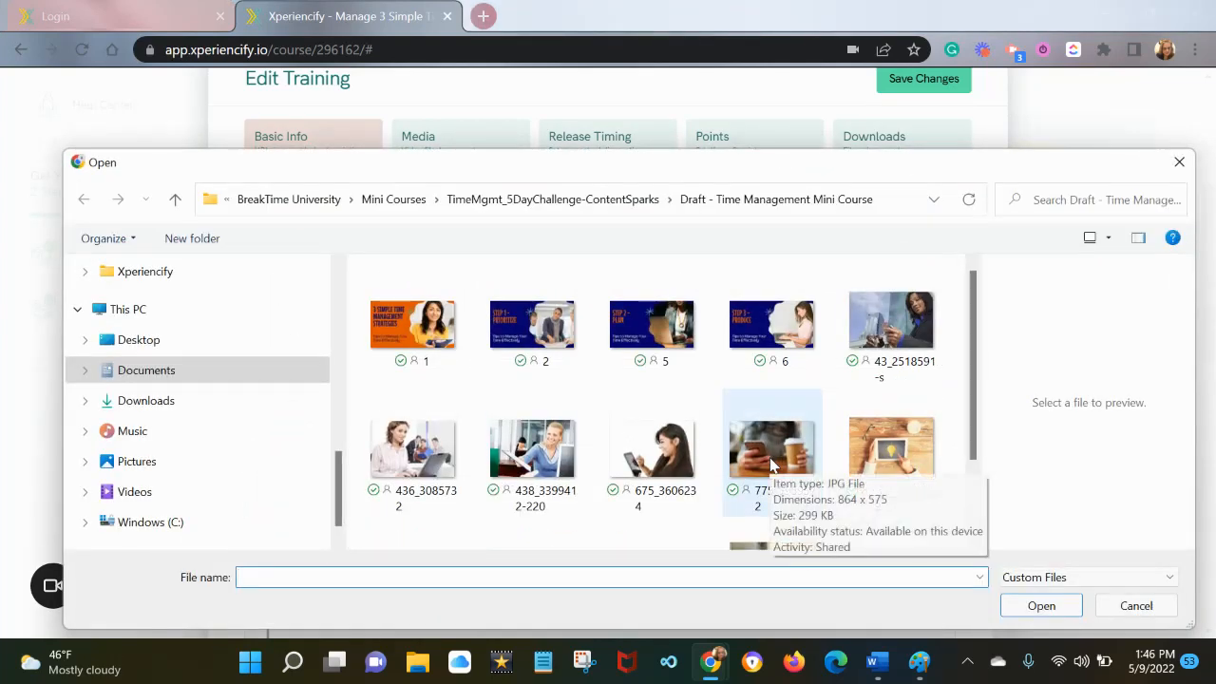
pyautogui.moveTo(904, 166); pyautogui.dragTo(1021, 97)
pyautogui.click(532, 242)
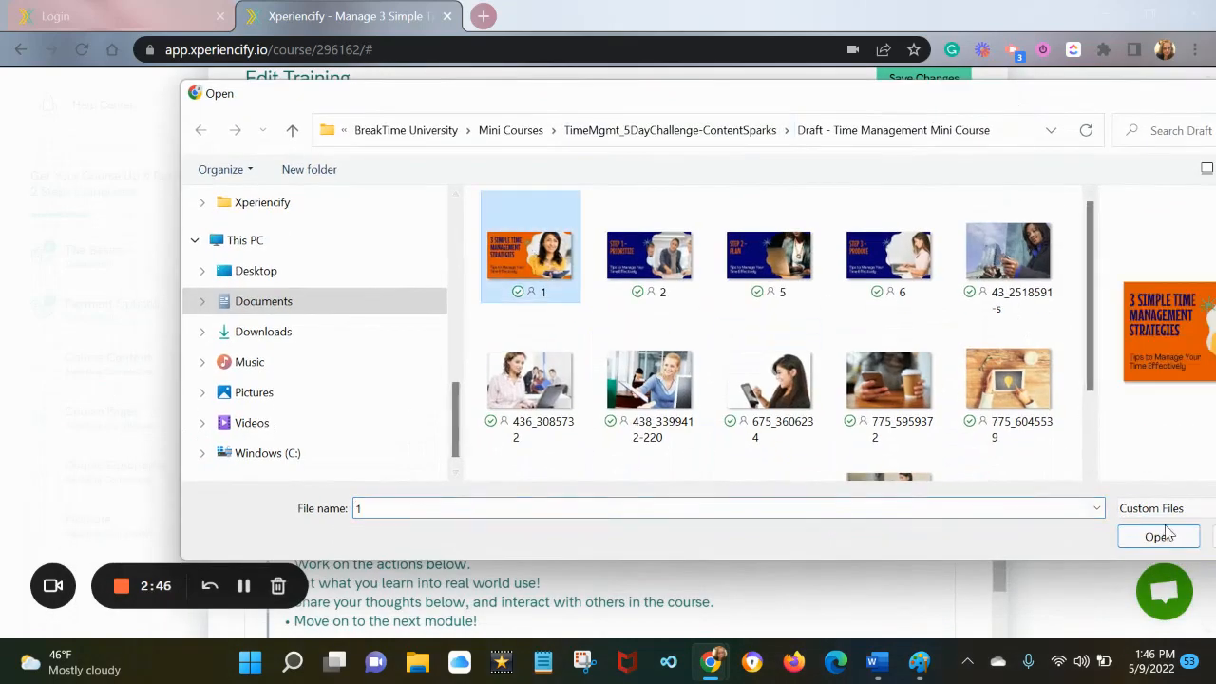
pyautogui.click(1154, 537)
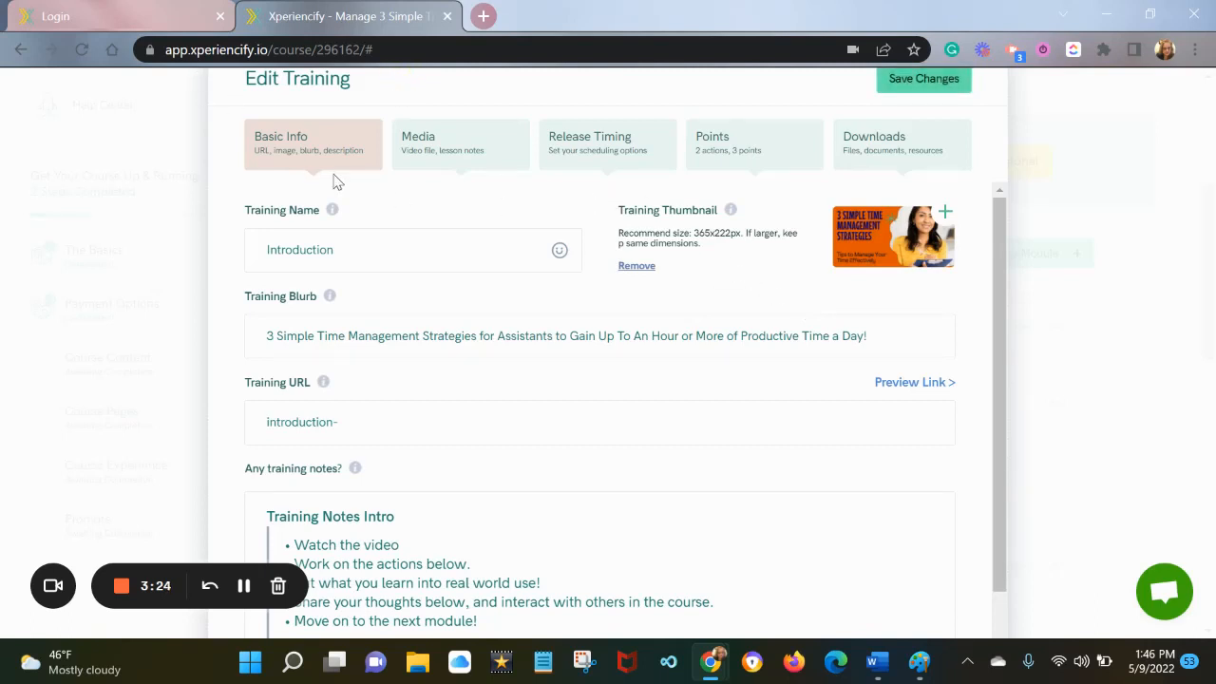
# Step: Open the training's media settings and view the video files available for upload in Draft - Time Management Mini Course, without choosing one
pyautogui.click(455, 154)
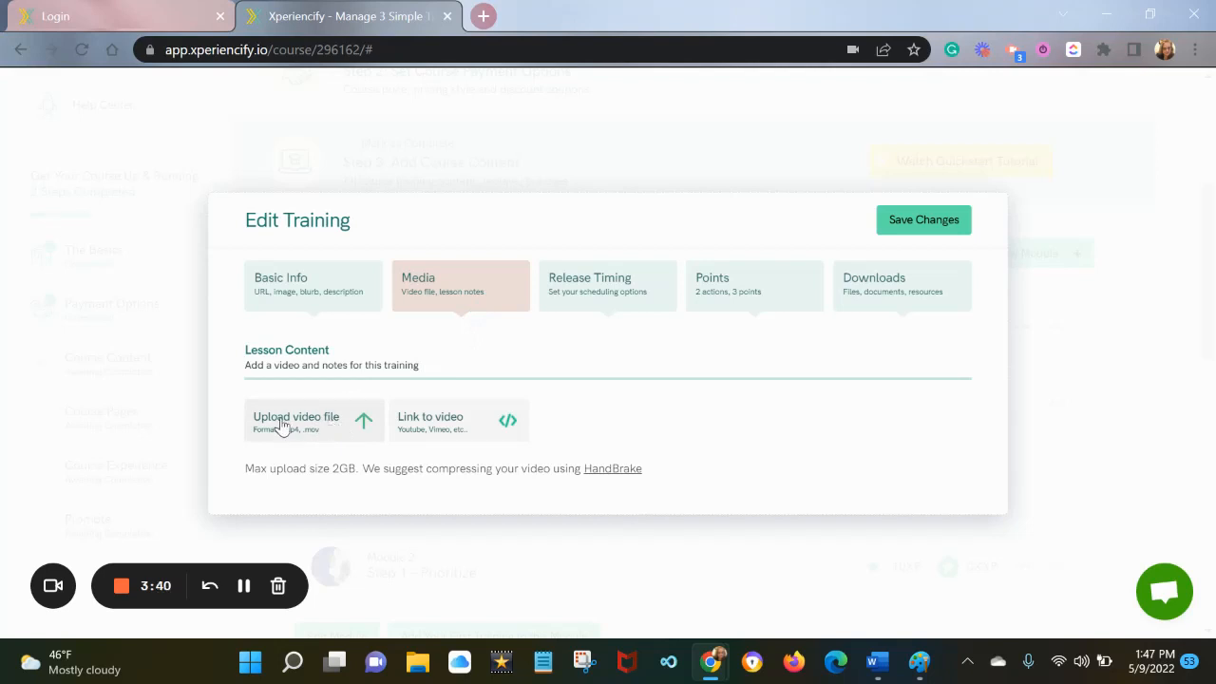
pyautogui.click(309, 430)
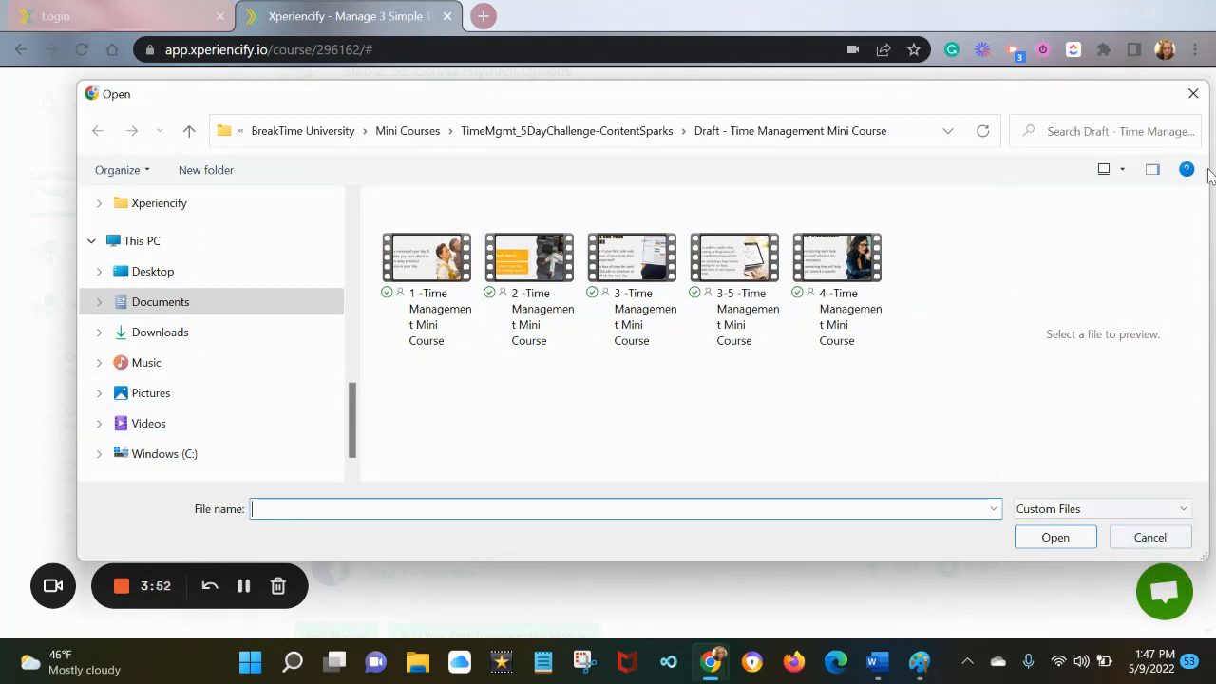
pyautogui.click(1195, 91)
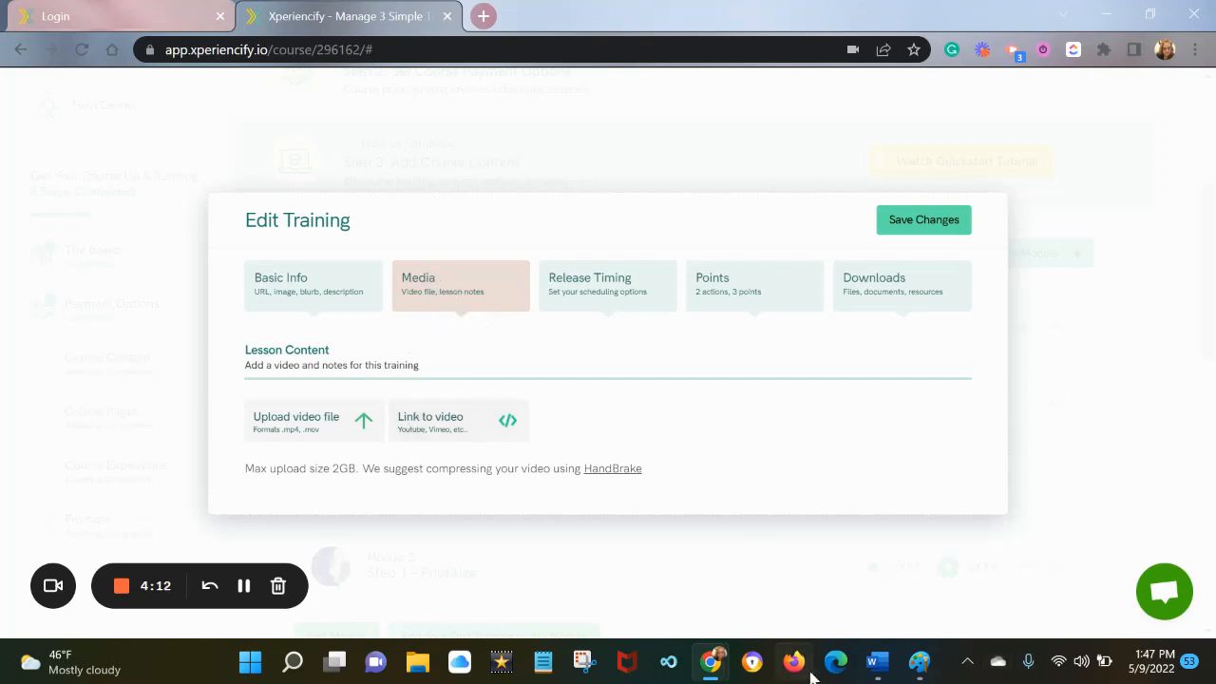
pyautogui.moveTo(861, 673)
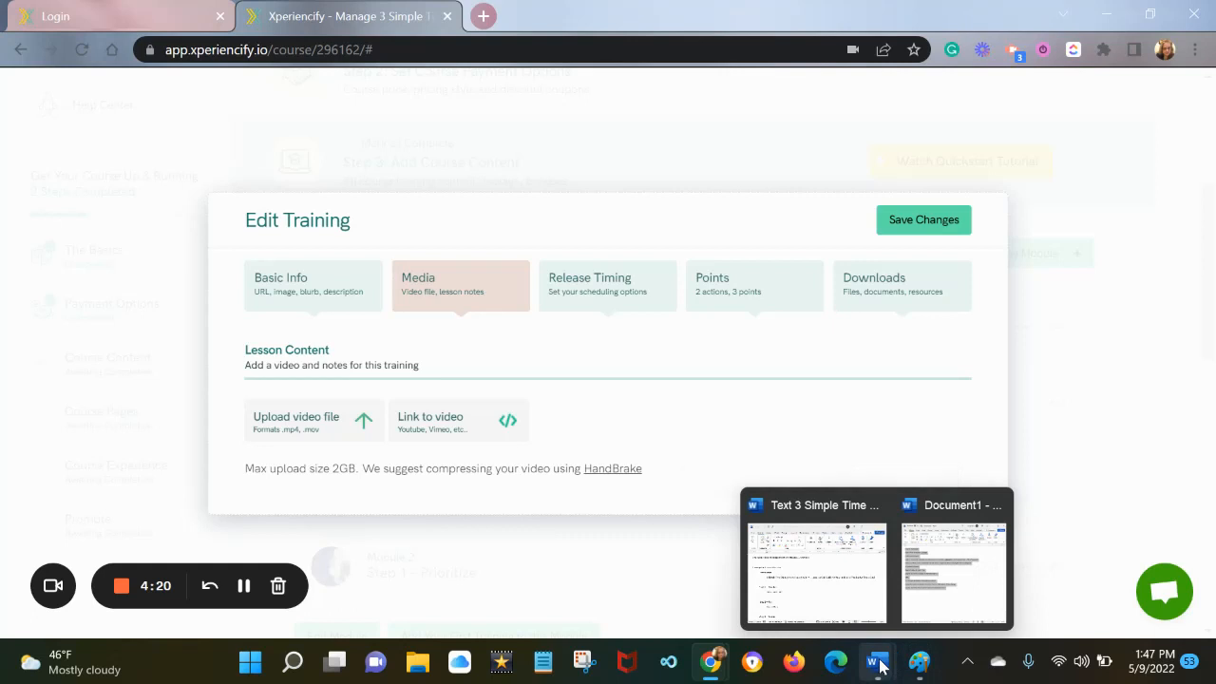
pyautogui.click(841, 608)
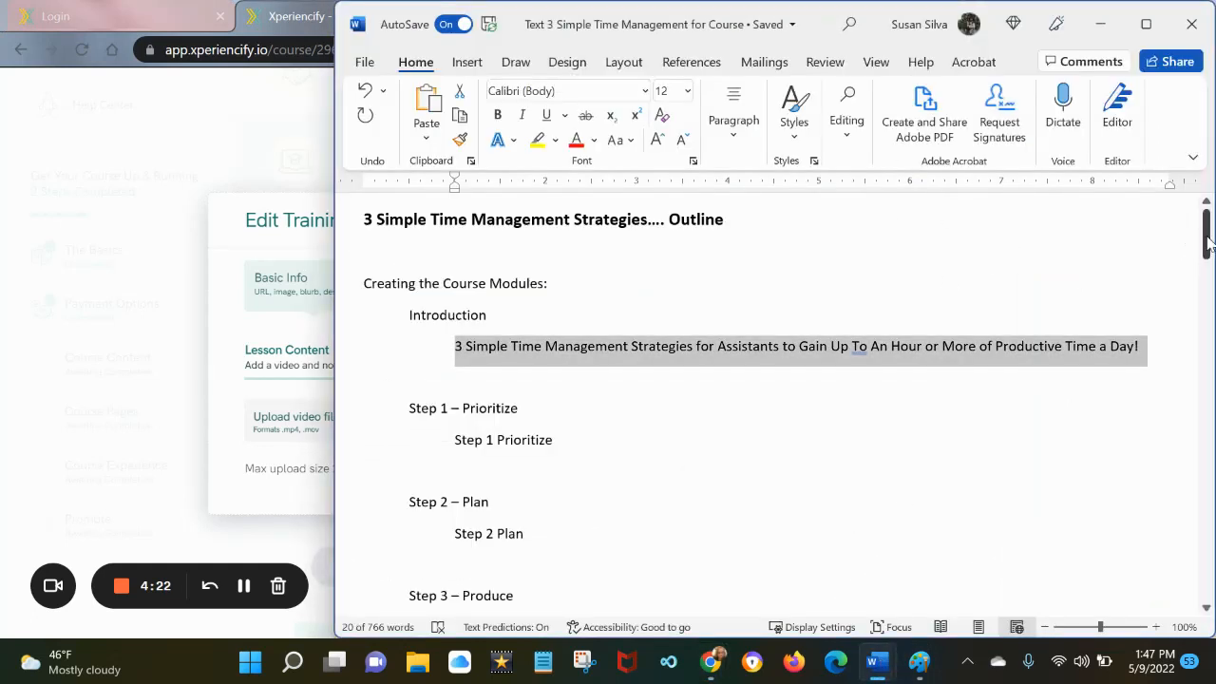
pyautogui.moveTo(1206, 242); pyautogui.dragTo(1204, 276)
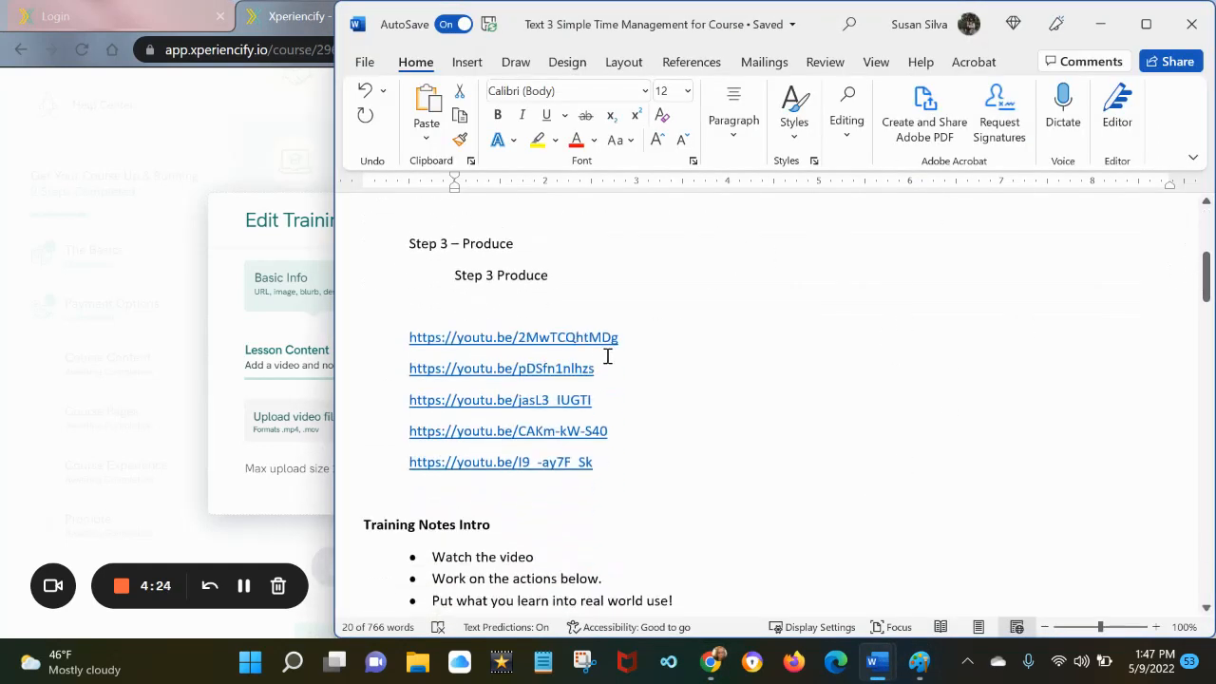
pyautogui.moveTo(630, 339); pyautogui.dragTo(406, 342)
pyautogui.hotkey('ctrl', 'c')
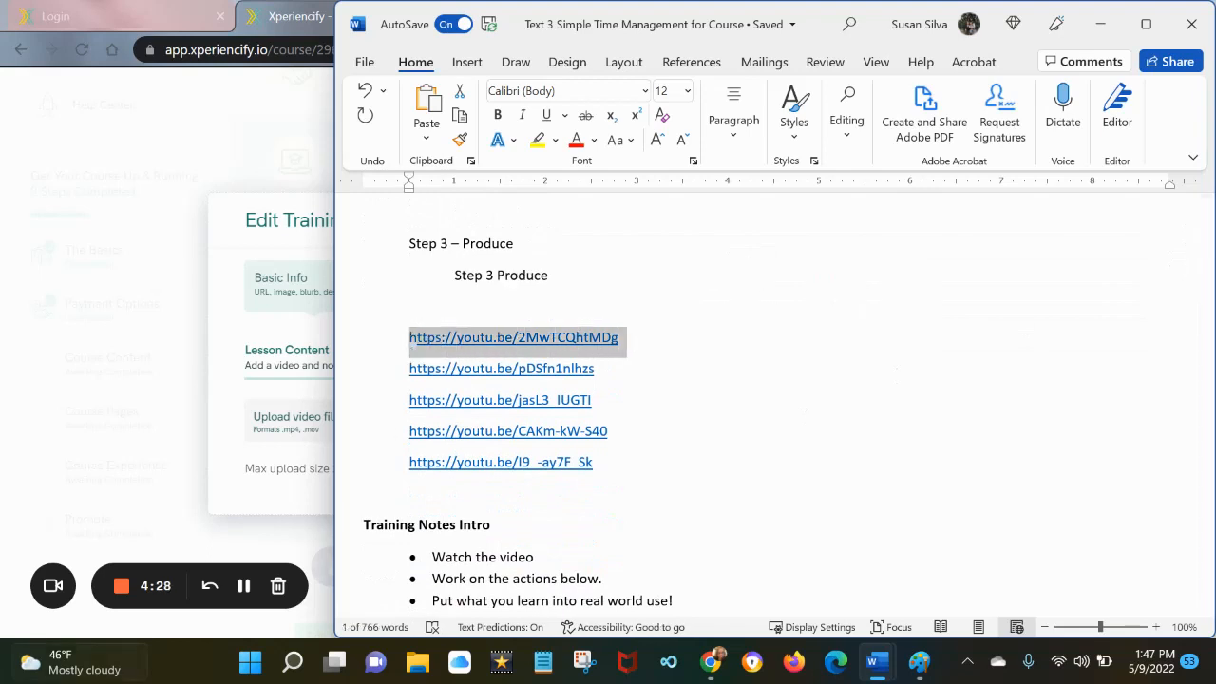
pyautogui.click(142, 356)
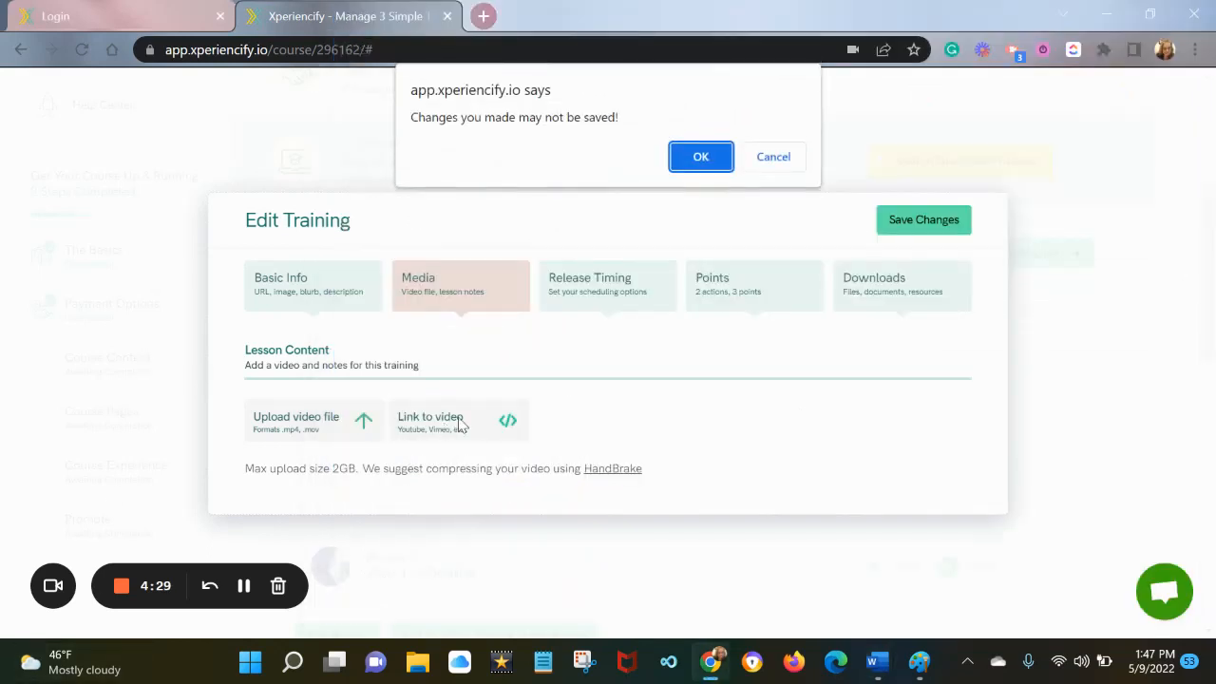
pyautogui.click(771, 159)
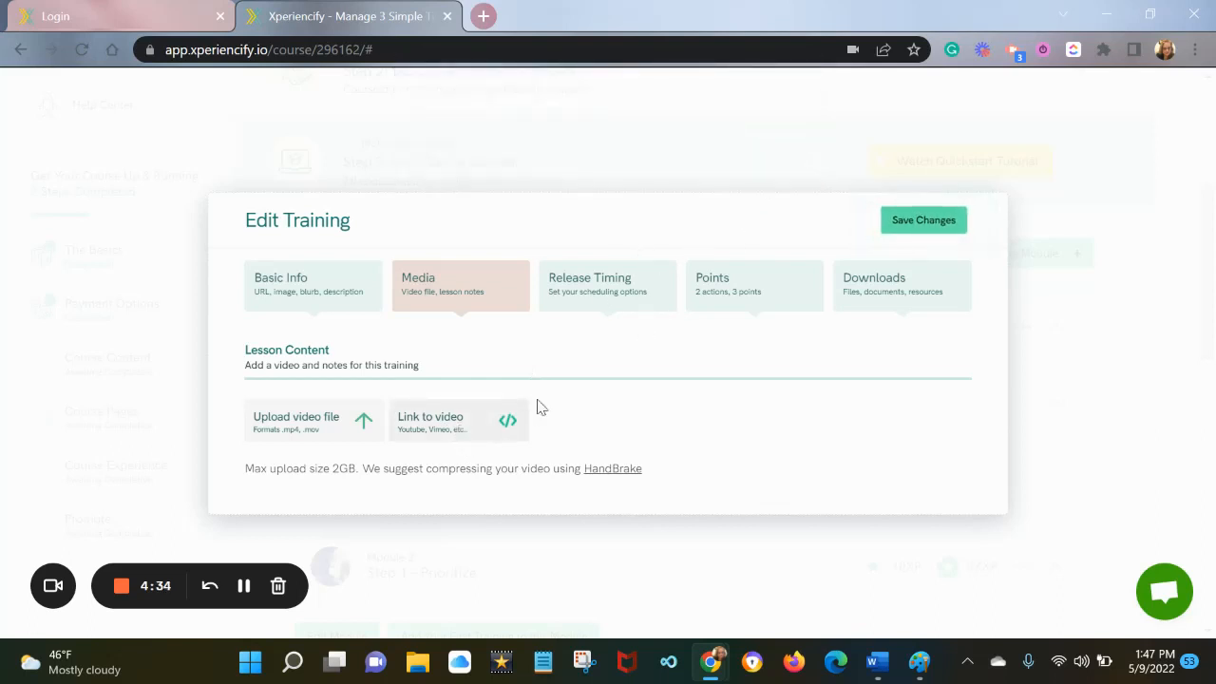
pyautogui.click(448, 421)
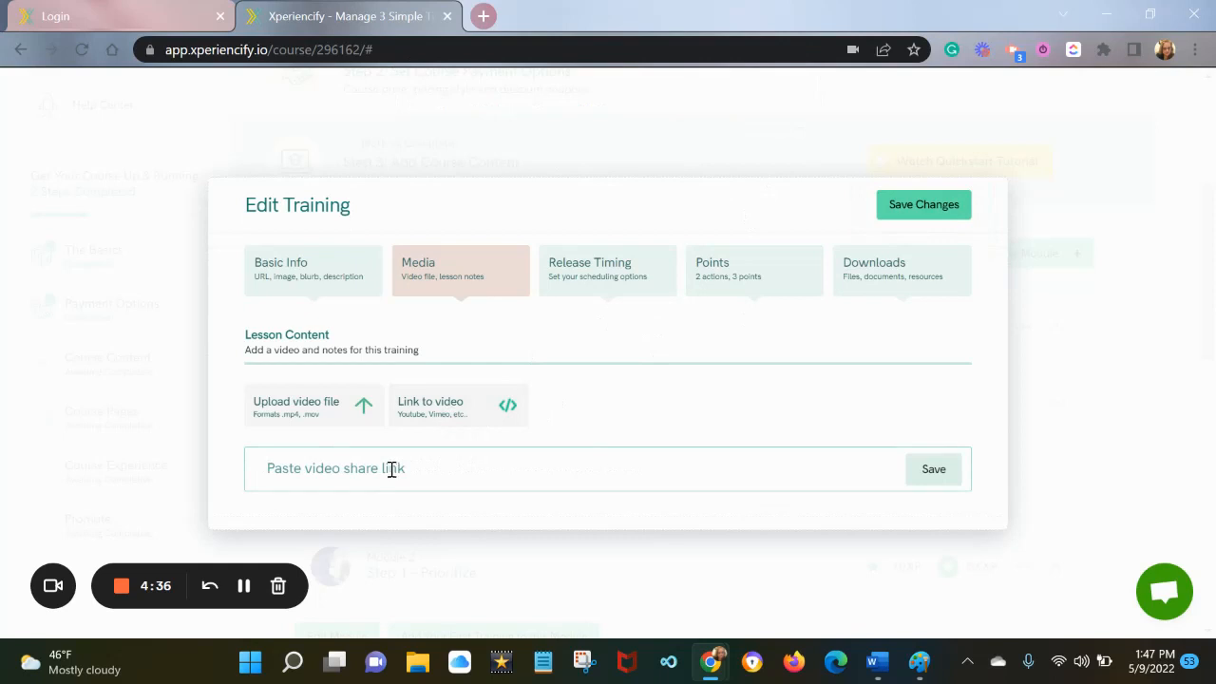
pyautogui.hotkey('ctrl', 'v')
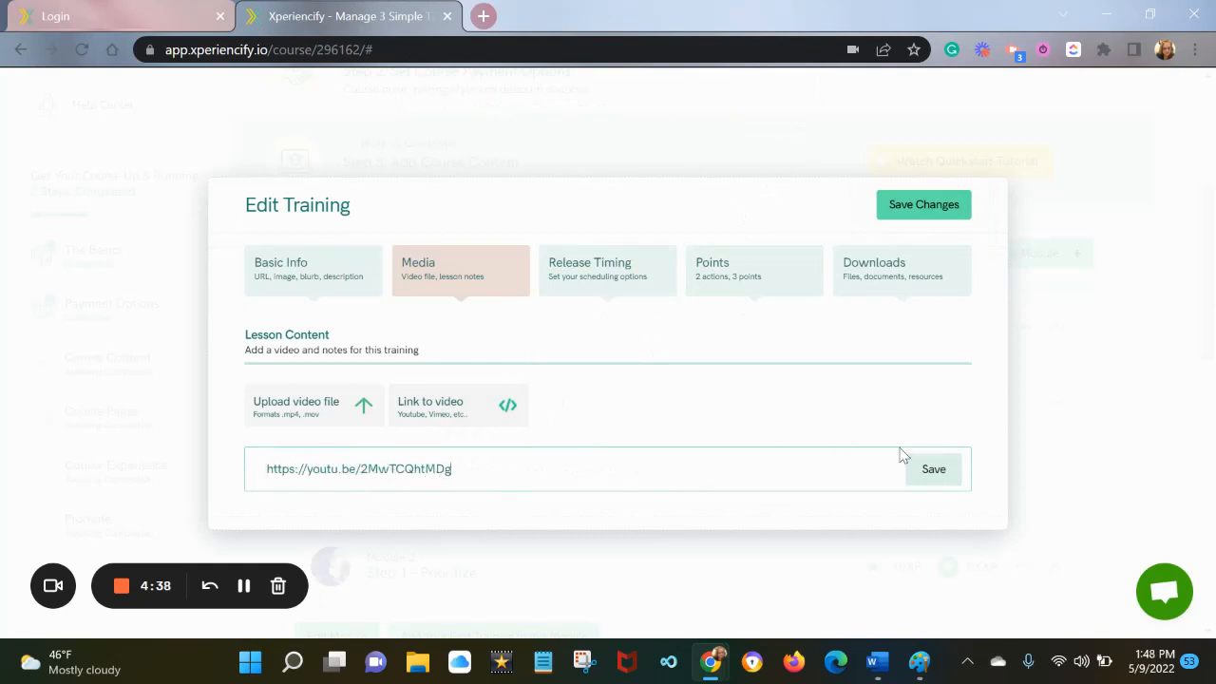
pyautogui.click(940, 471)
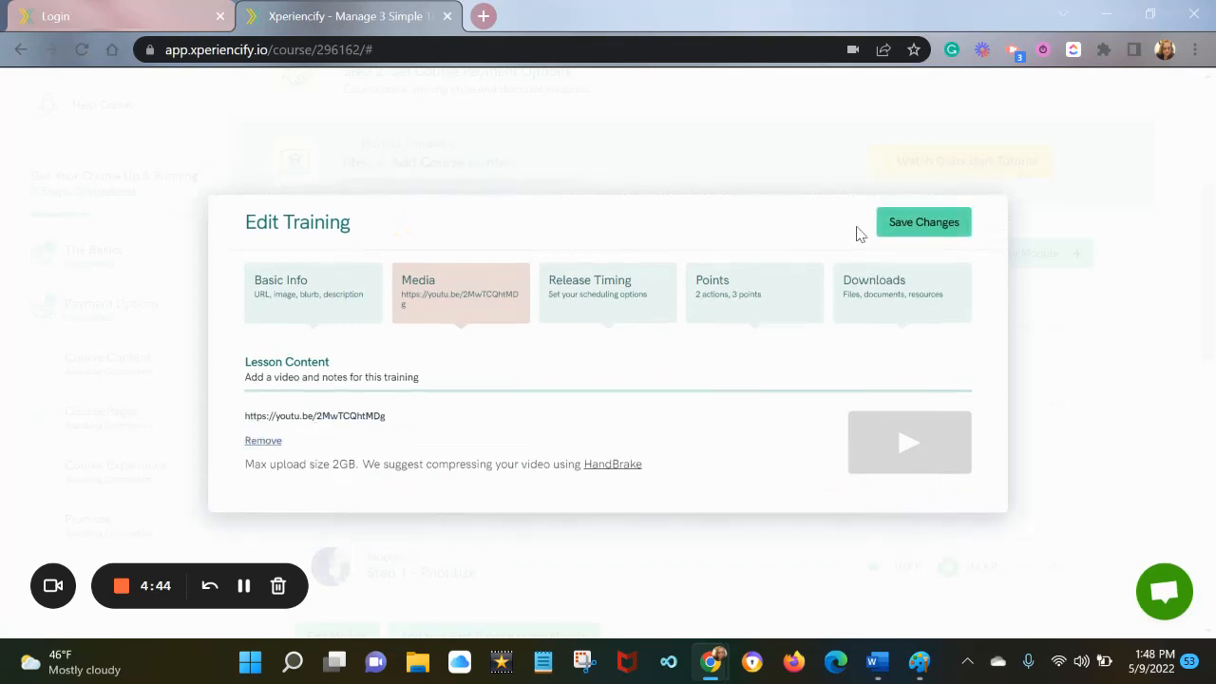
pyautogui.click(921, 228)
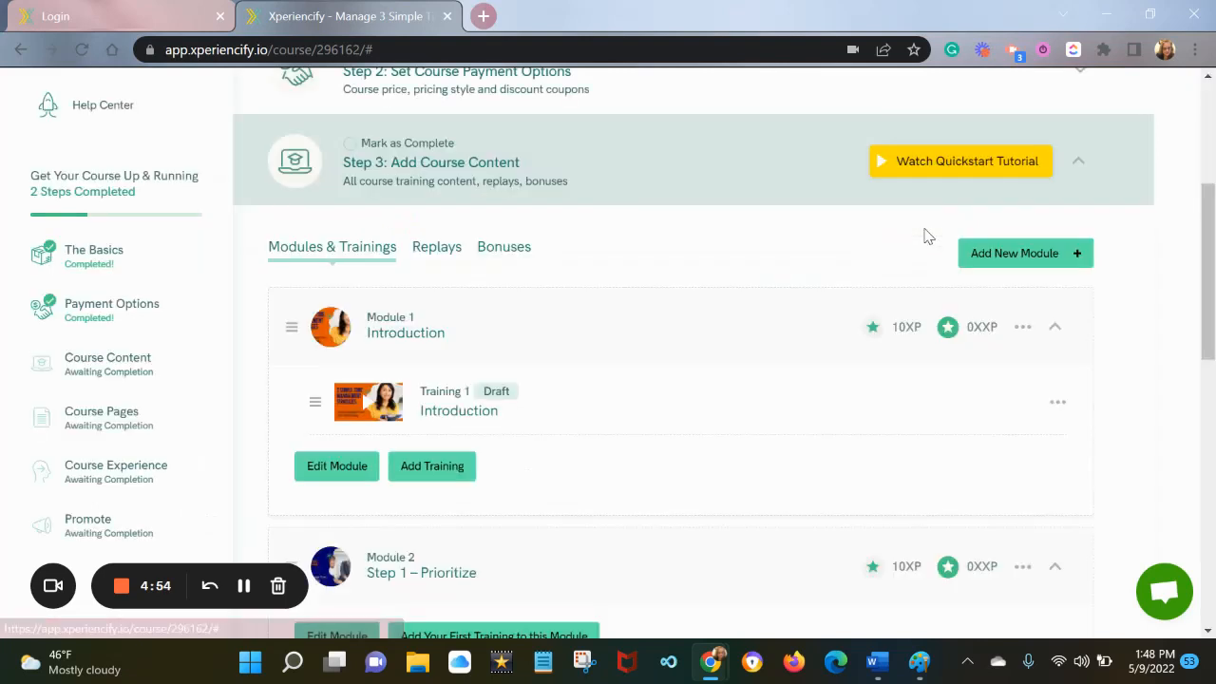
# Step: Reopen the Introduction training for editing and set its release timing to Immediately
pyautogui.click(1062, 400)
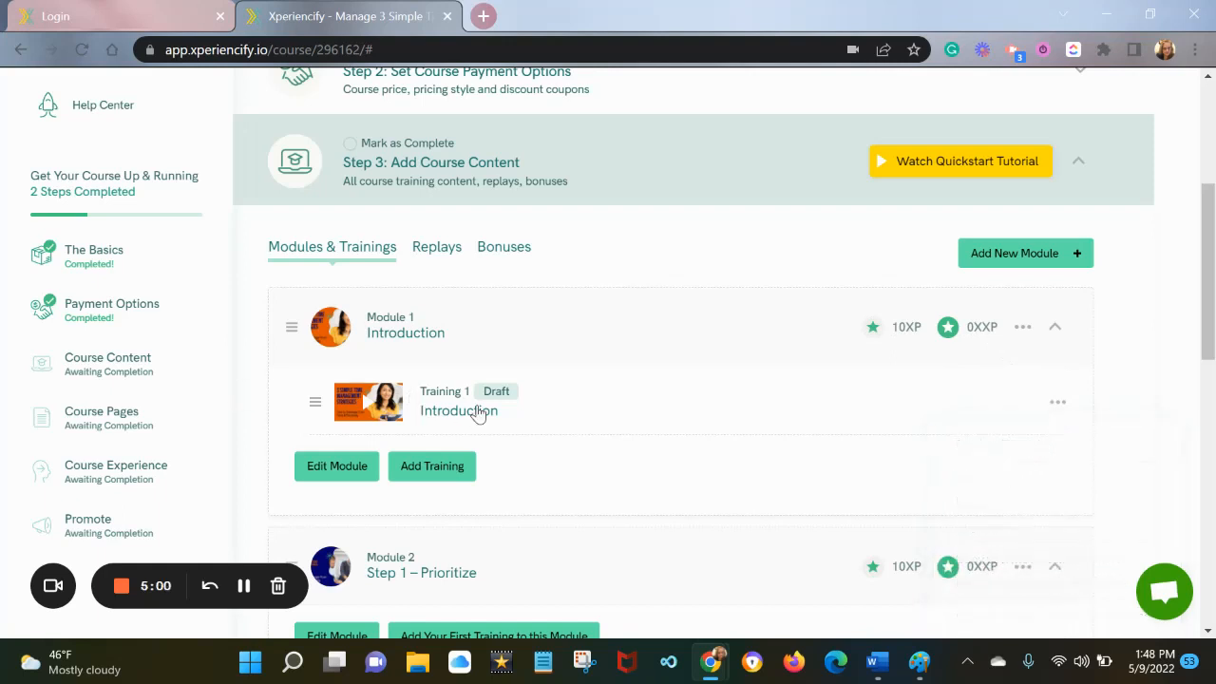
pyautogui.click(1057, 402)
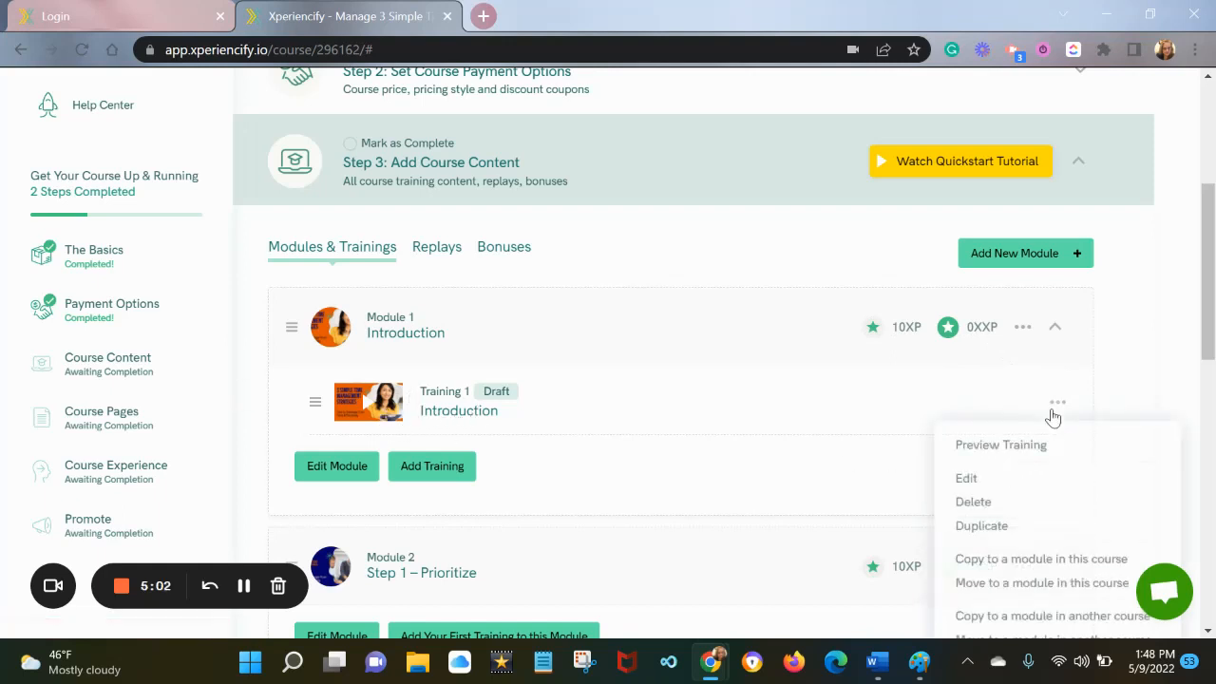
pyautogui.click(965, 478)
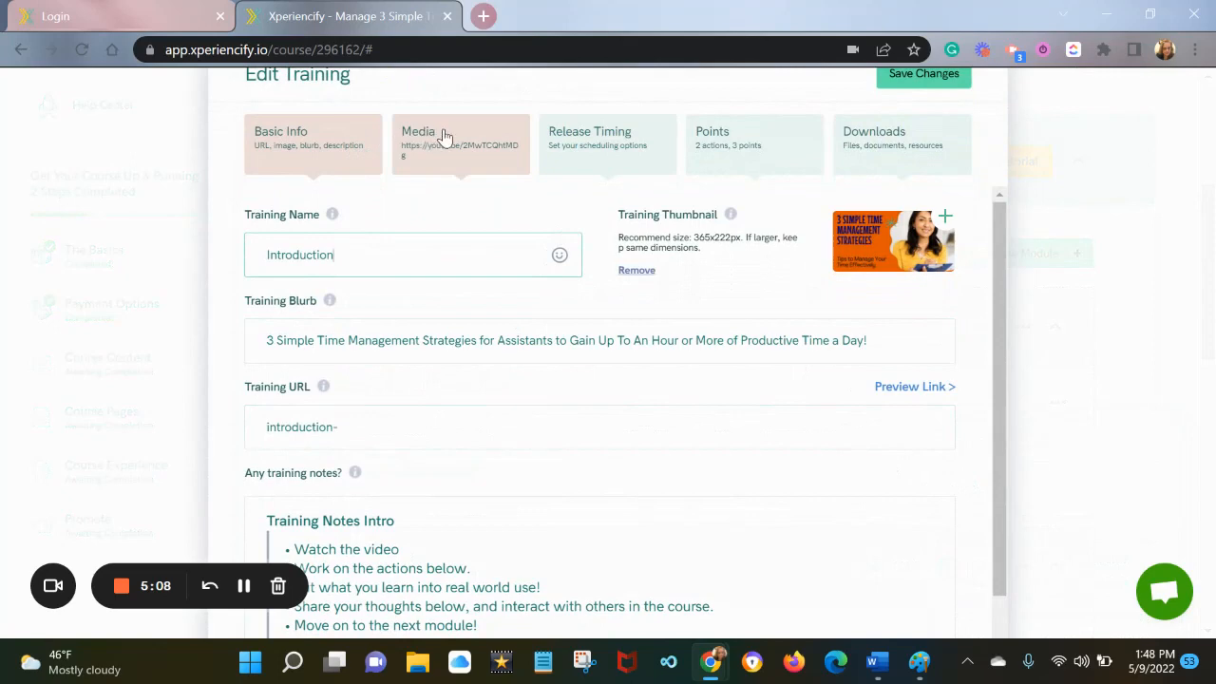
pyautogui.click(618, 152)
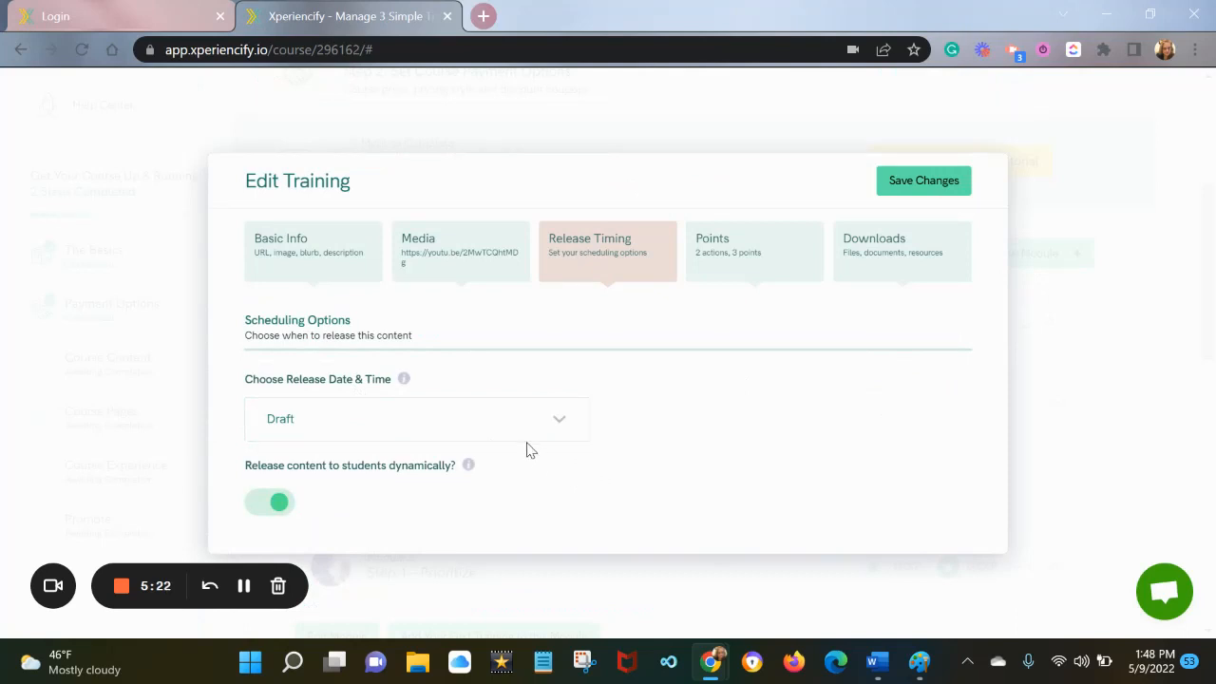
pyautogui.click(416, 430)
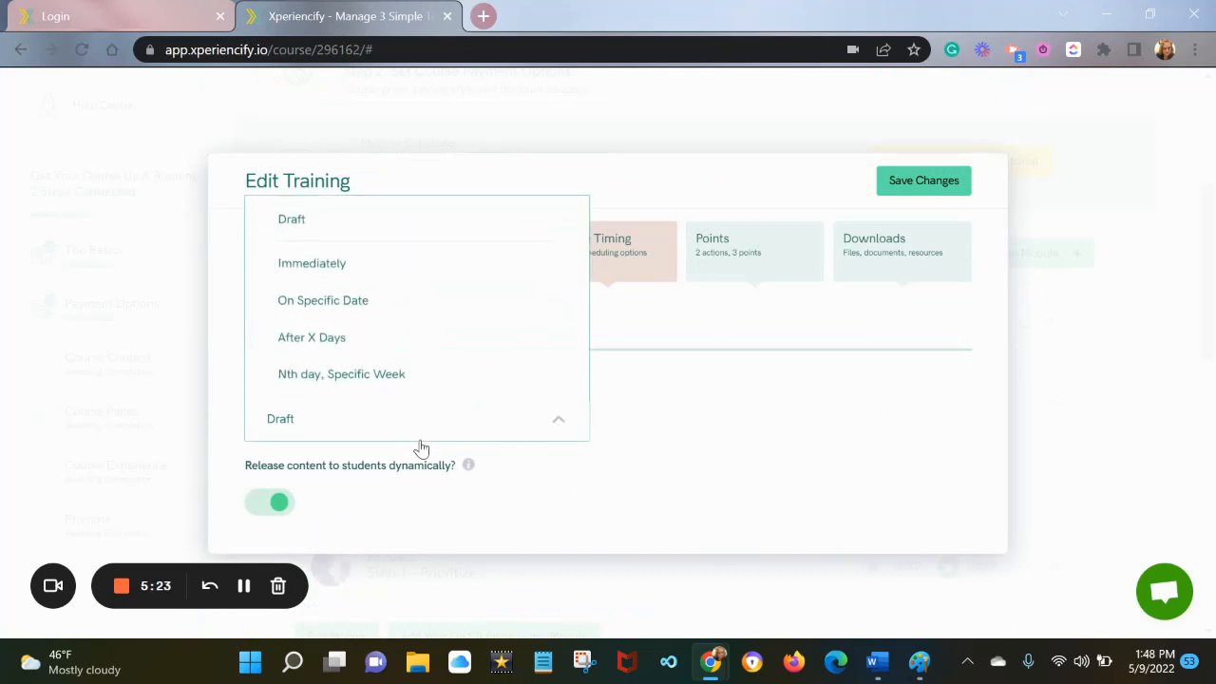
pyautogui.click(322, 270)
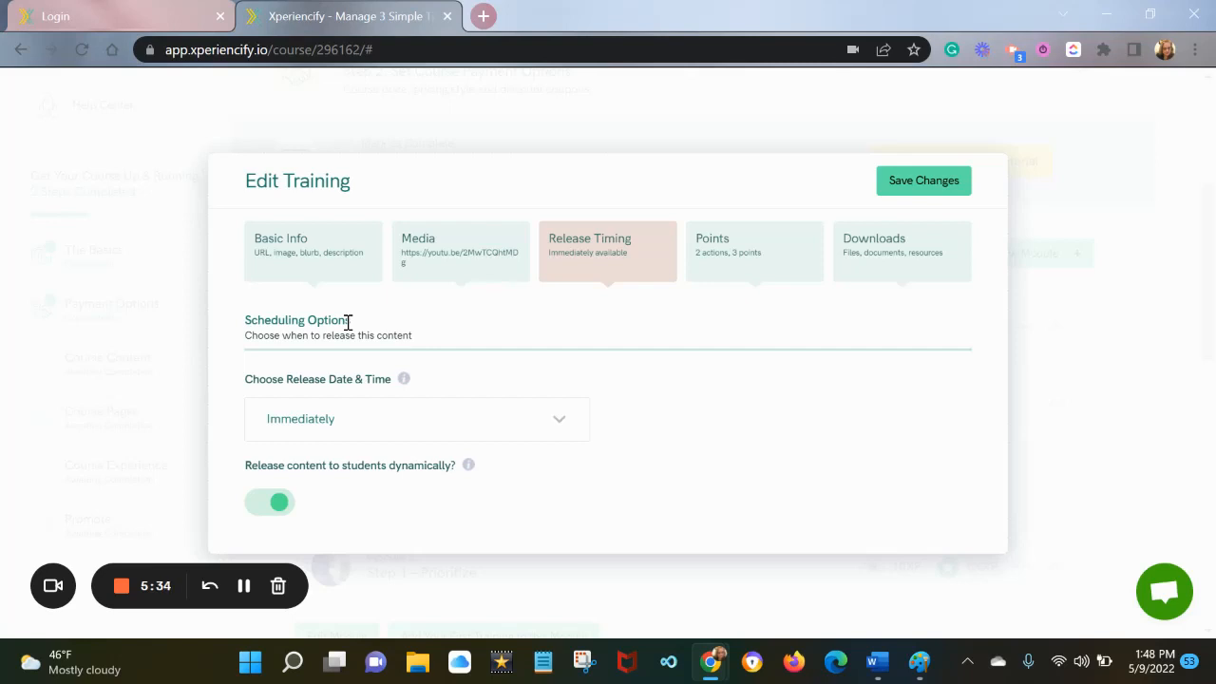
# Step: Try the After X Days release option with 7 days for the Introduction training
pyautogui.click(402, 424)
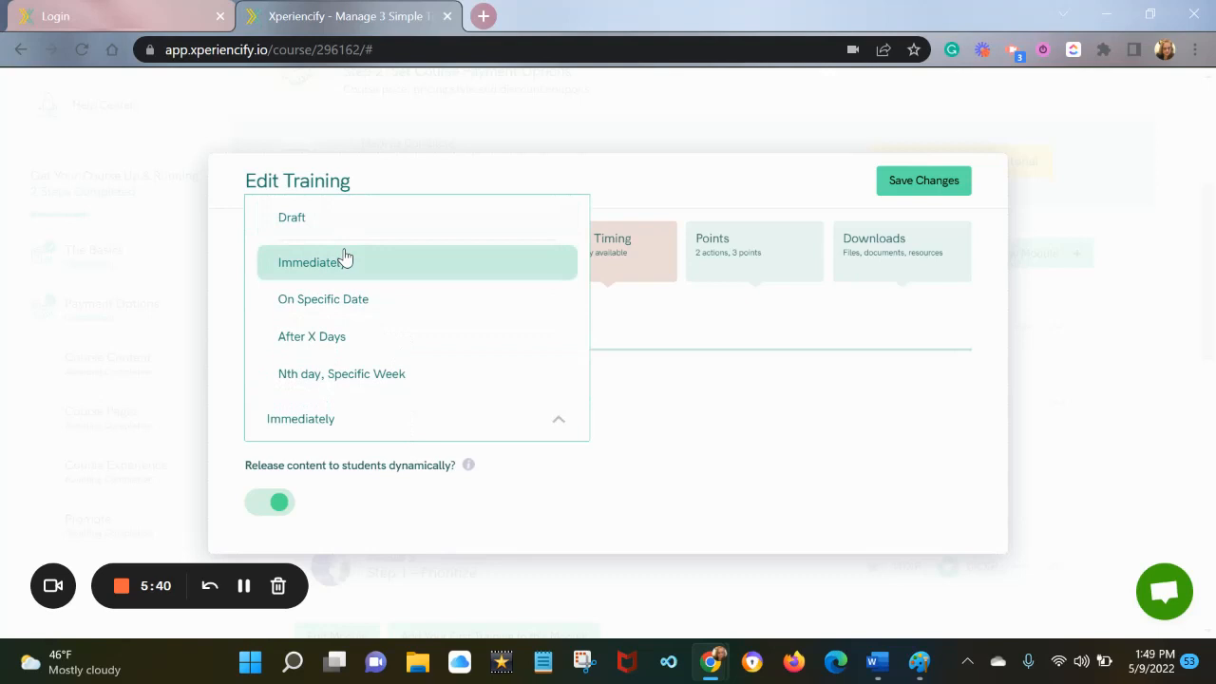
pyautogui.click(338, 338)
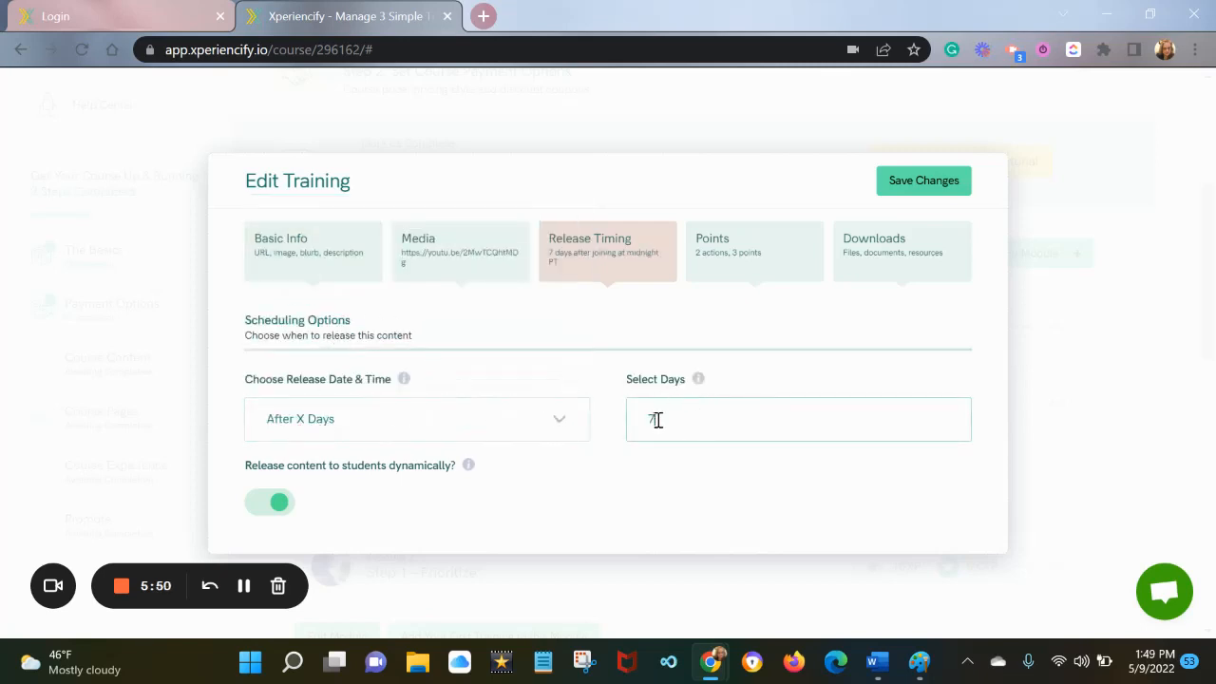
pyautogui.moveTo(658, 420); pyautogui.dragTo(628, 403)
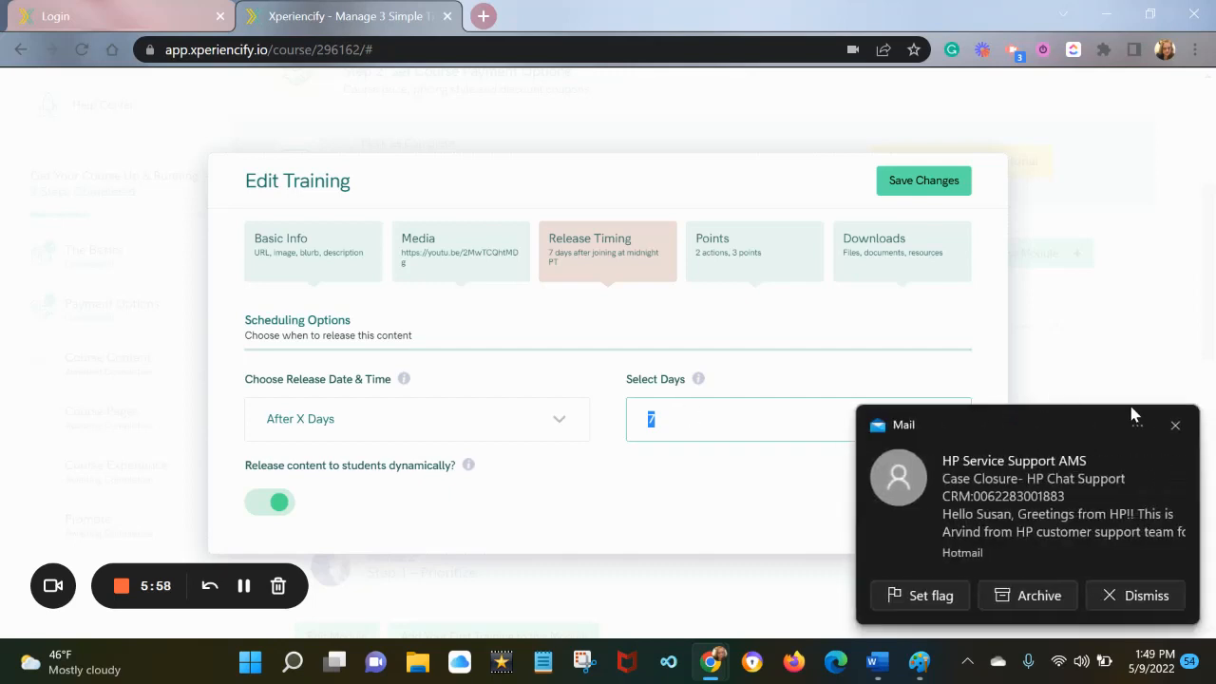
pyautogui.click(1175, 425)
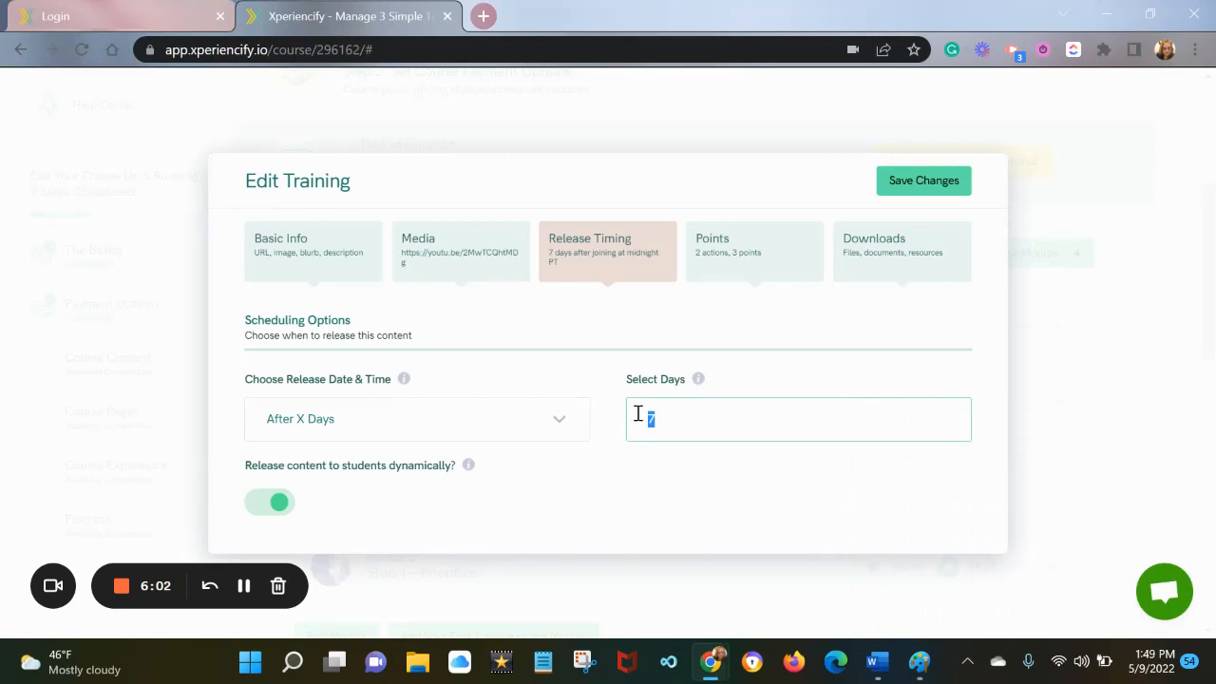
# Step: Try the Nth day, Specific Week release option, set to the 1st Monday after joining
pyautogui.click(534, 425)
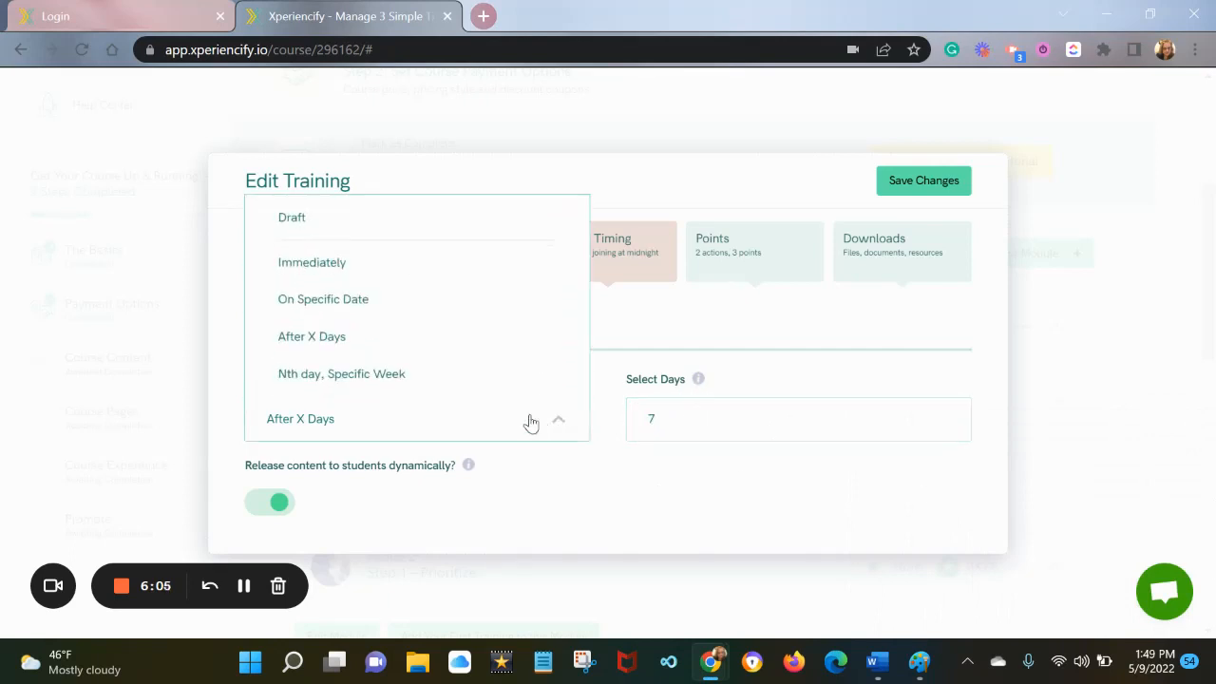
pyautogui.click(344, 376)
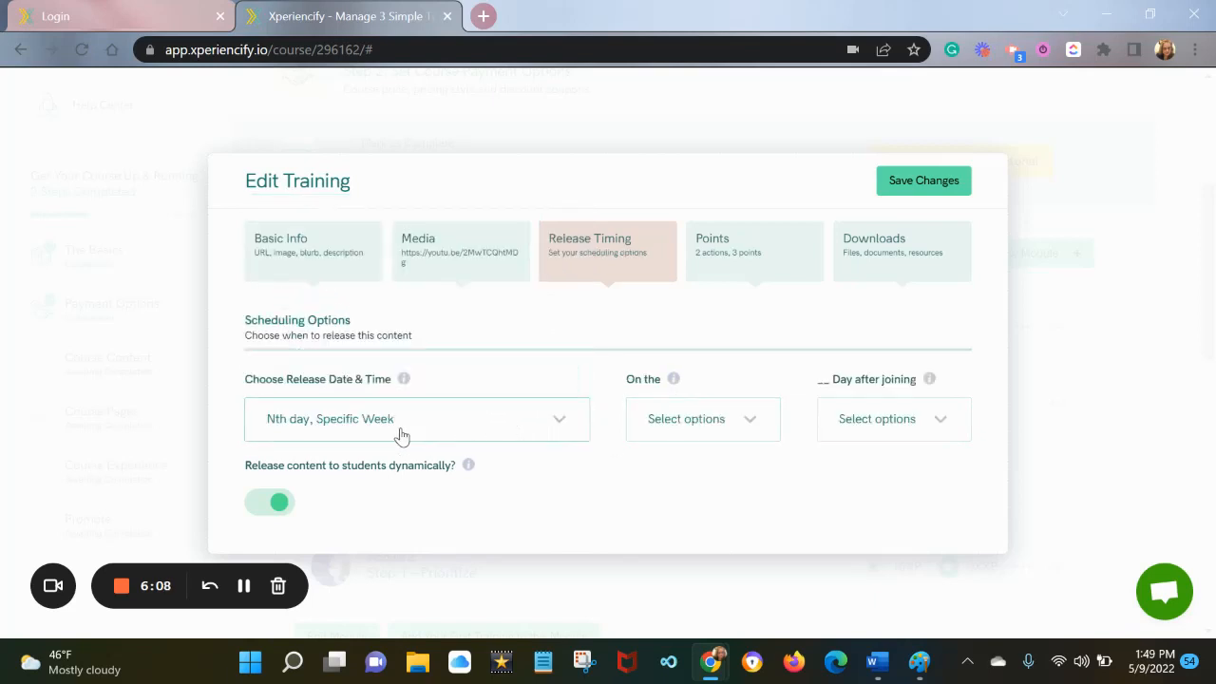
pyautogui.click(764, 426)
pyautogui.click(727, 191)
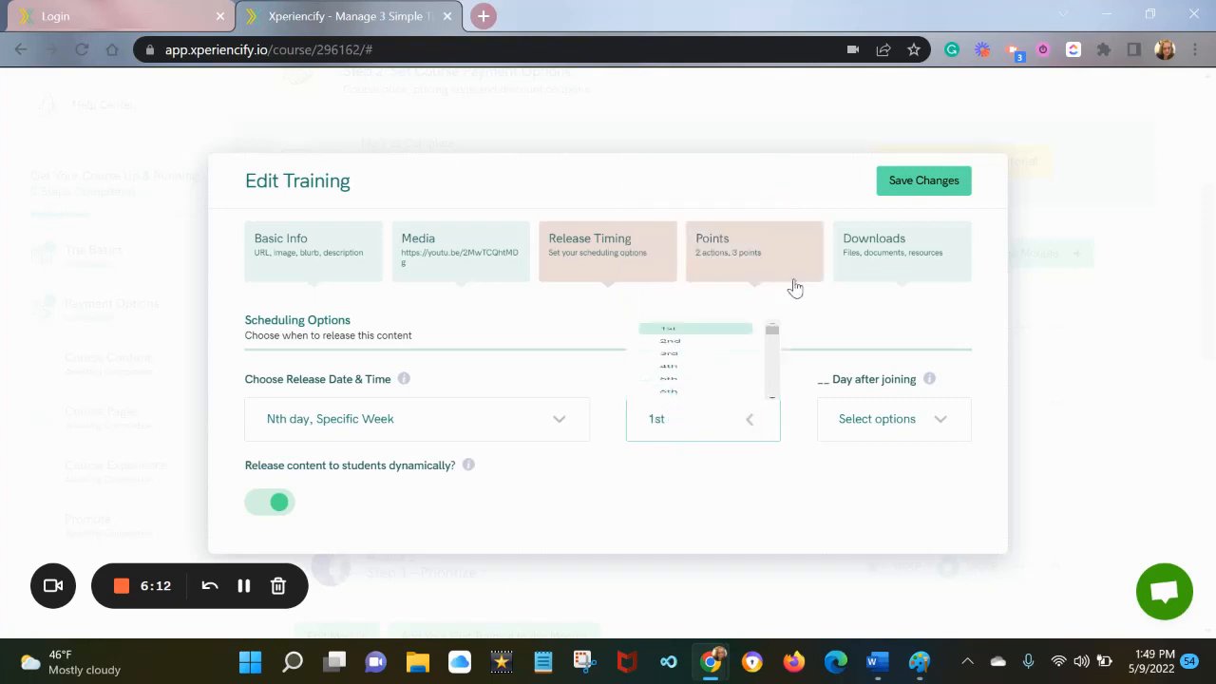
pyautogui.click(926, 423)
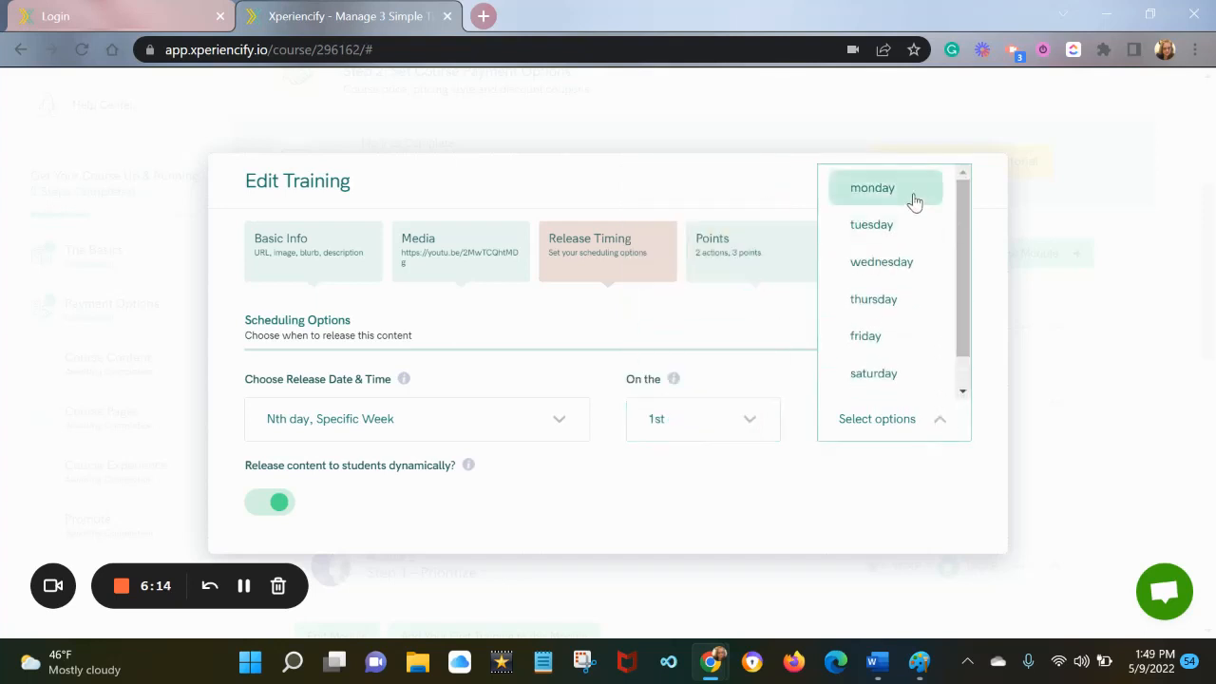
pyautogui.click(918, 198)
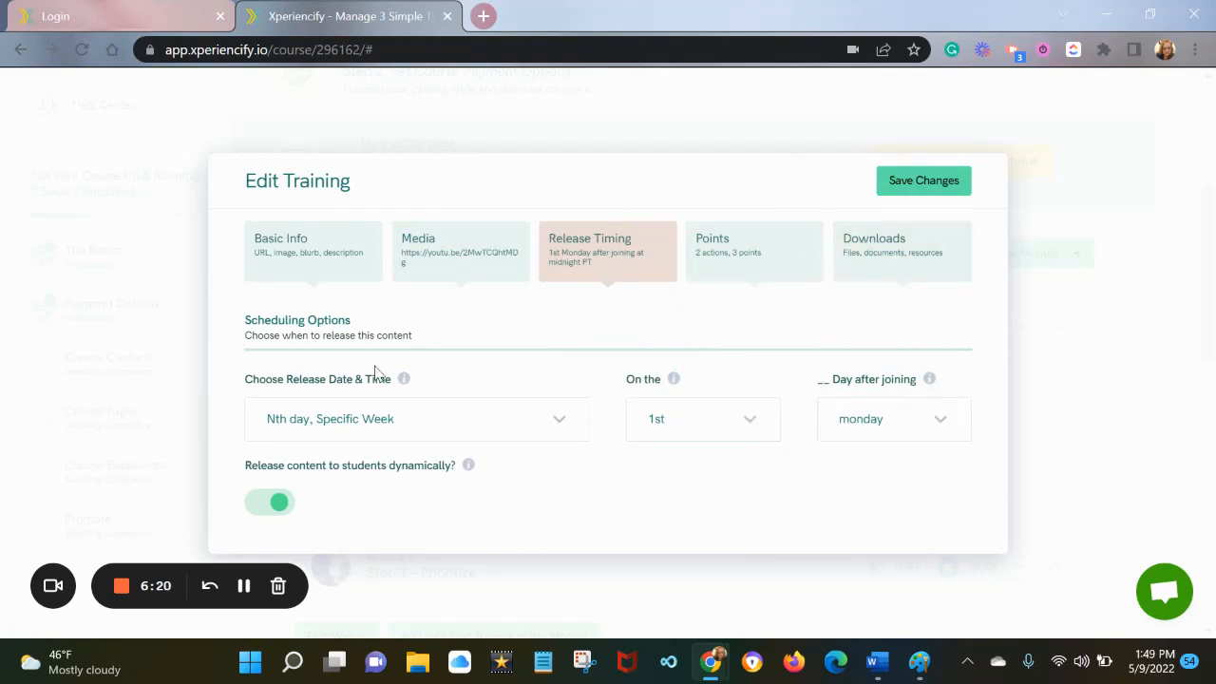
# Step: Set the Introduction training's release timing back to Immediately
pyautogui.click(502, 442)
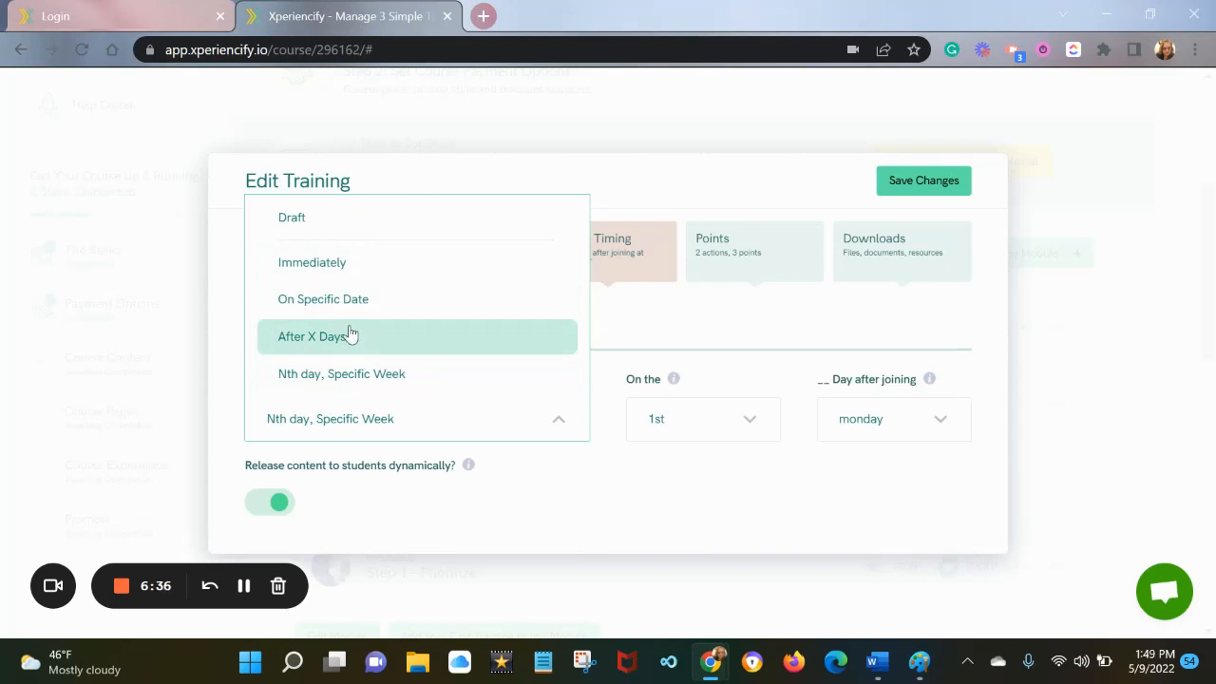
pyautogui.click(339, 263)
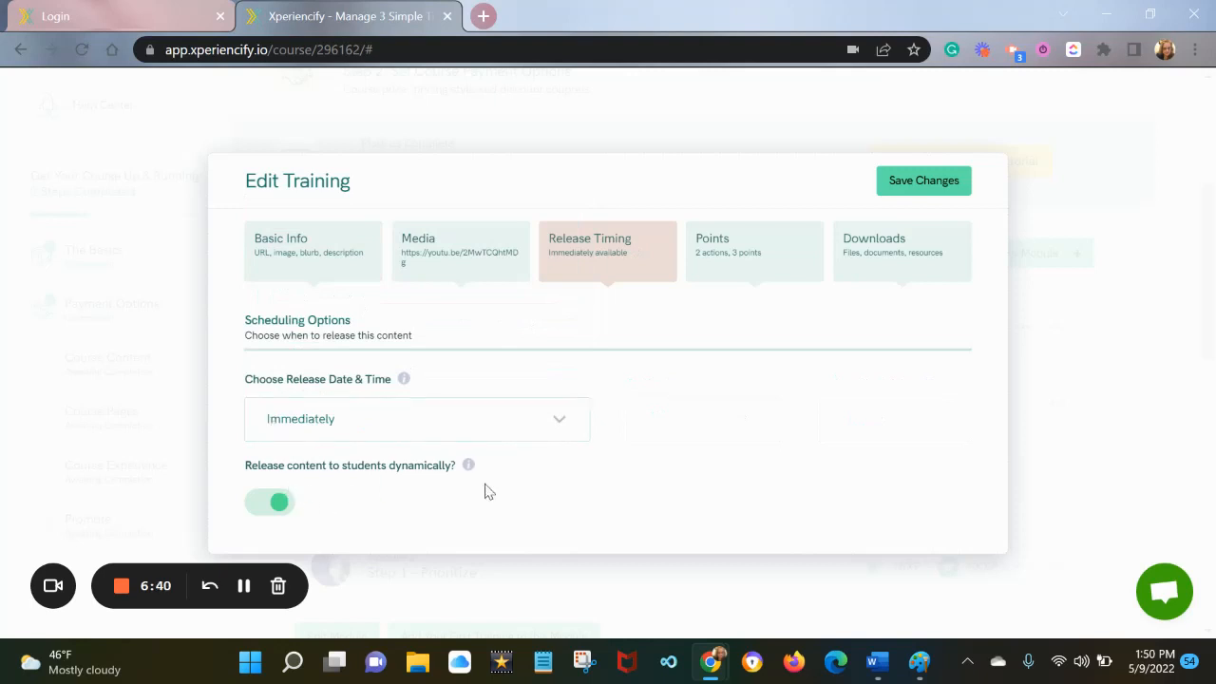
pyautogui.moveTo(466, 472)
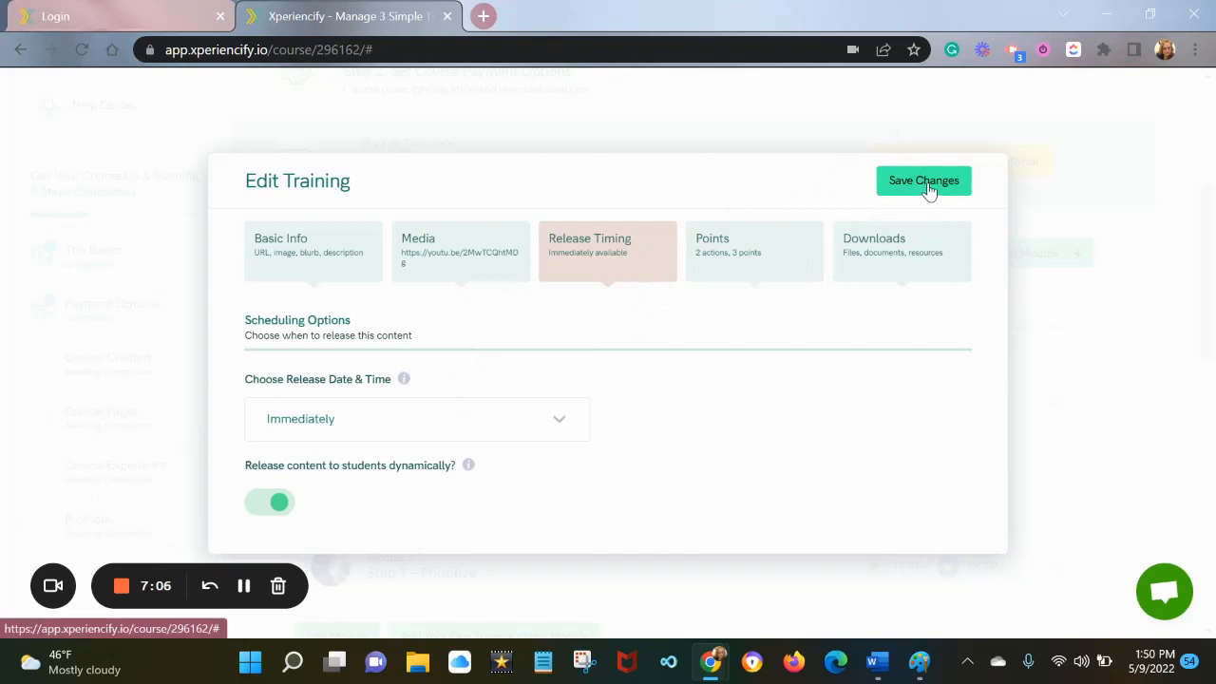
# Step: In the Introduction training's point settings, open the Watched Video action and rename it "Watch the video"
pyautogui.click(770, 264)
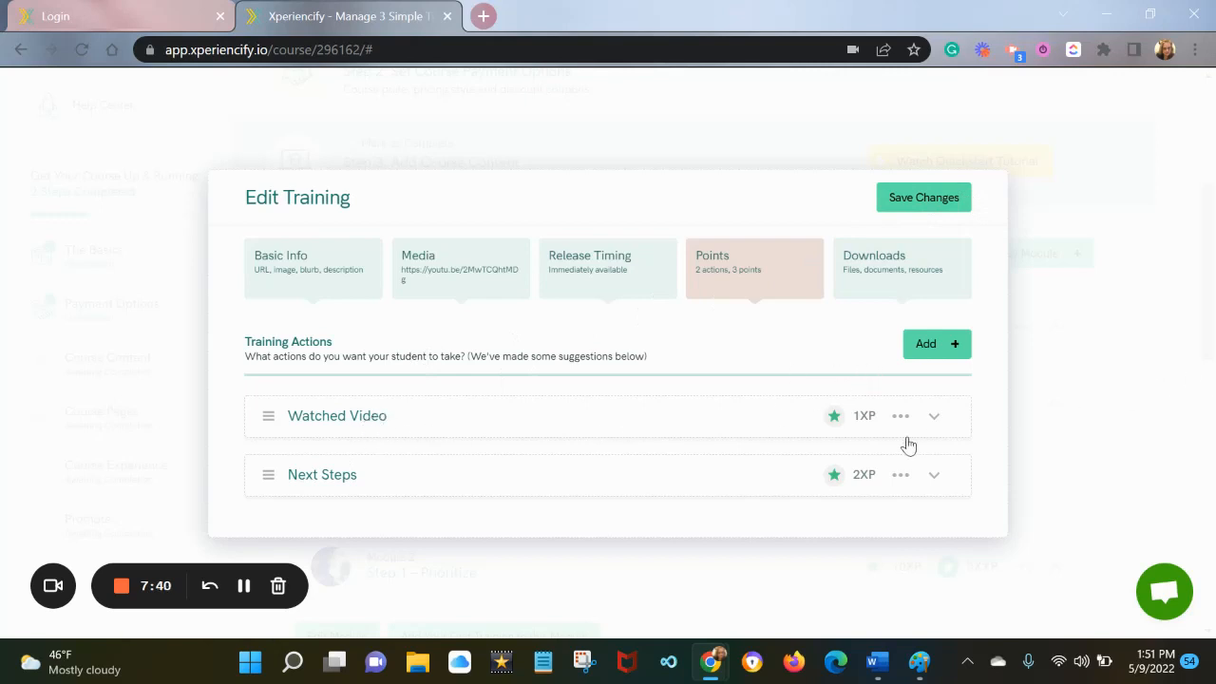
pyautogui.click(934, 422)
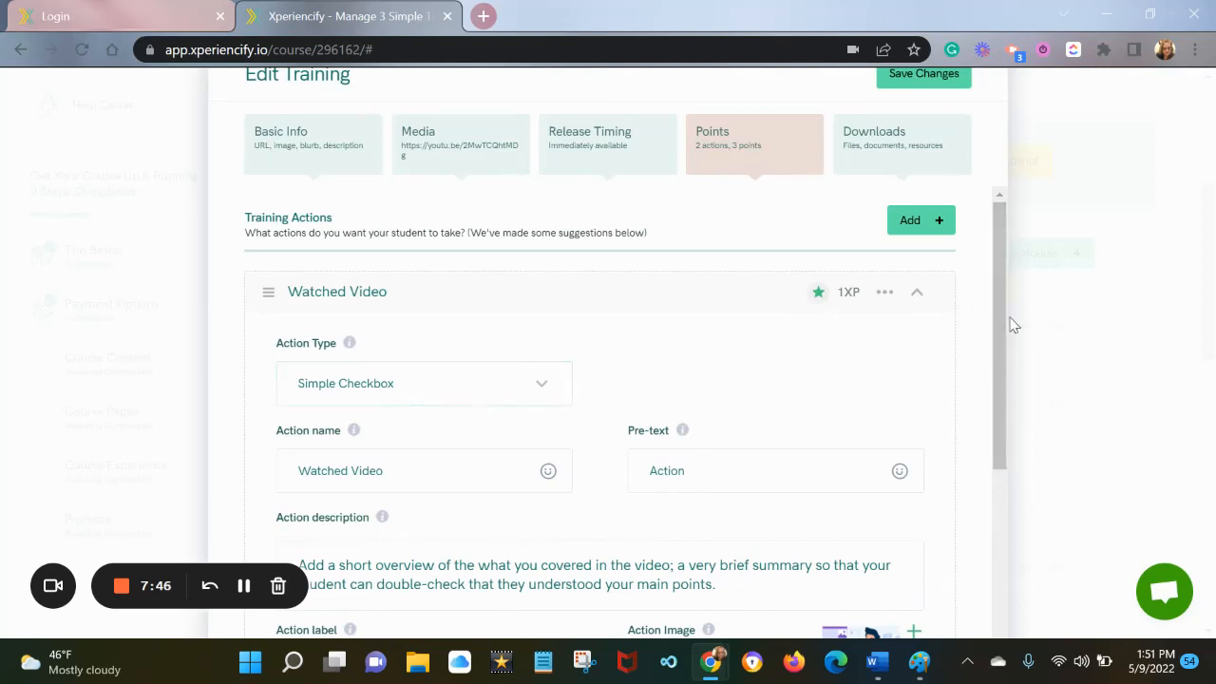
pyautogui.moveTo(1001, 317); pyautogui.dragTo(1002, 402)
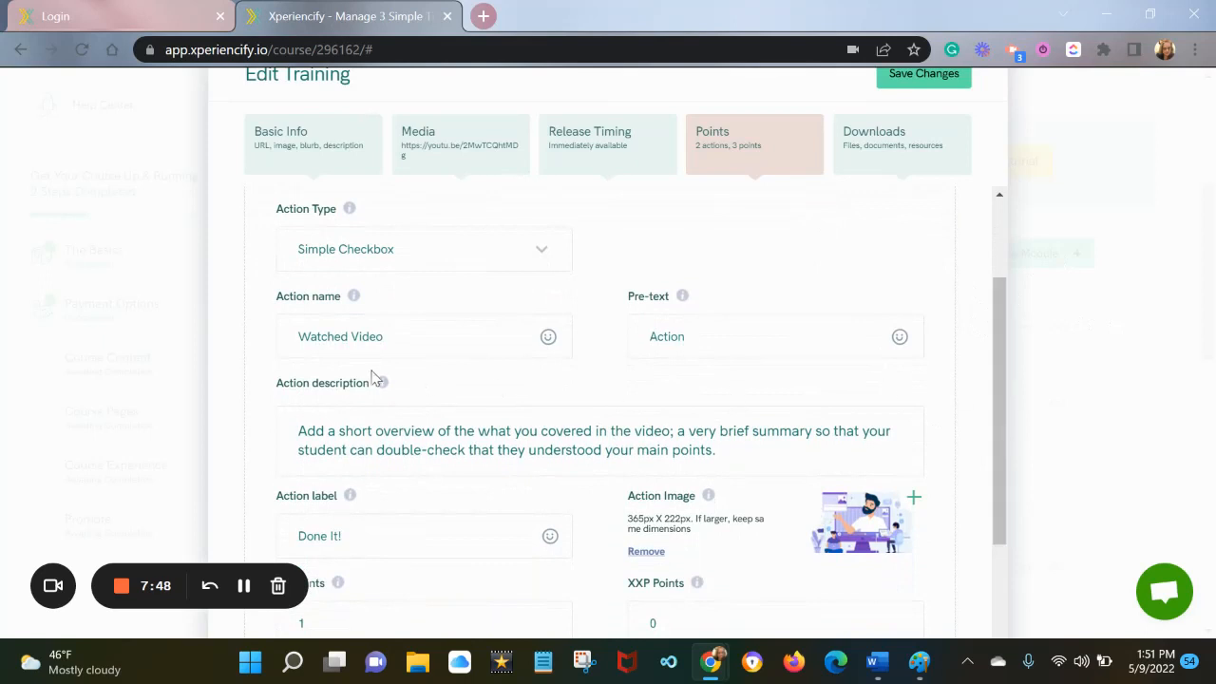
pyautogui.moveTo(397, 336); pyautogui.dragTo(297, 336)
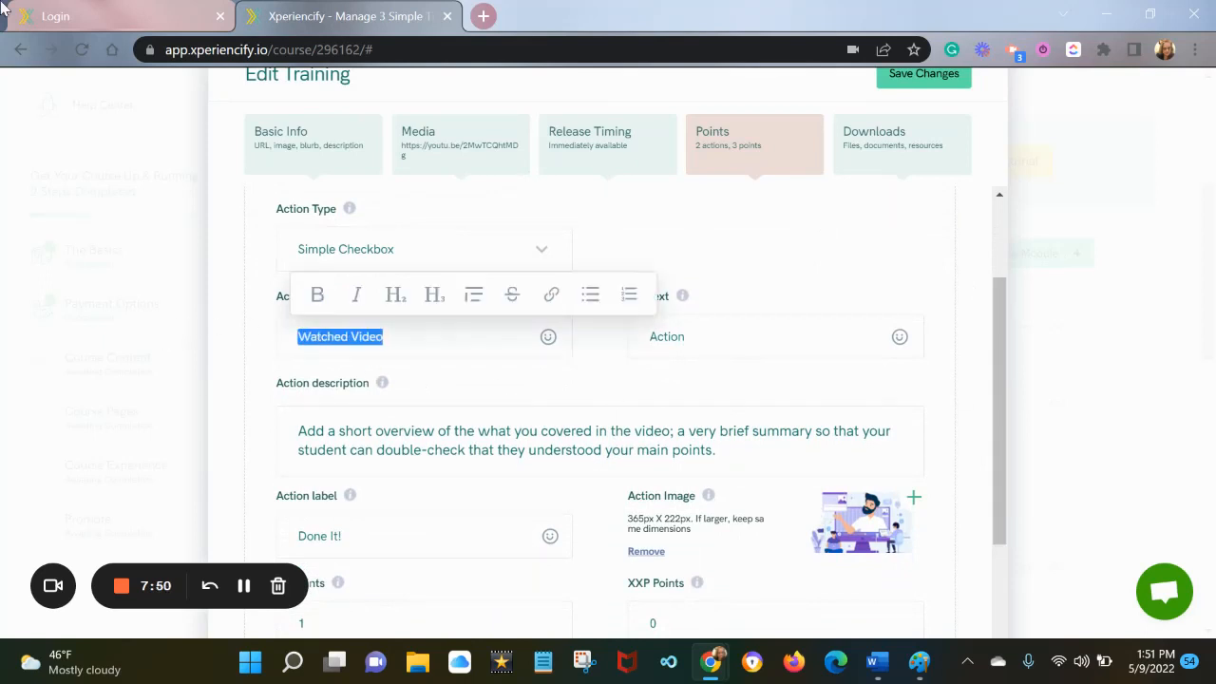
pyautogui.click(2, 8)
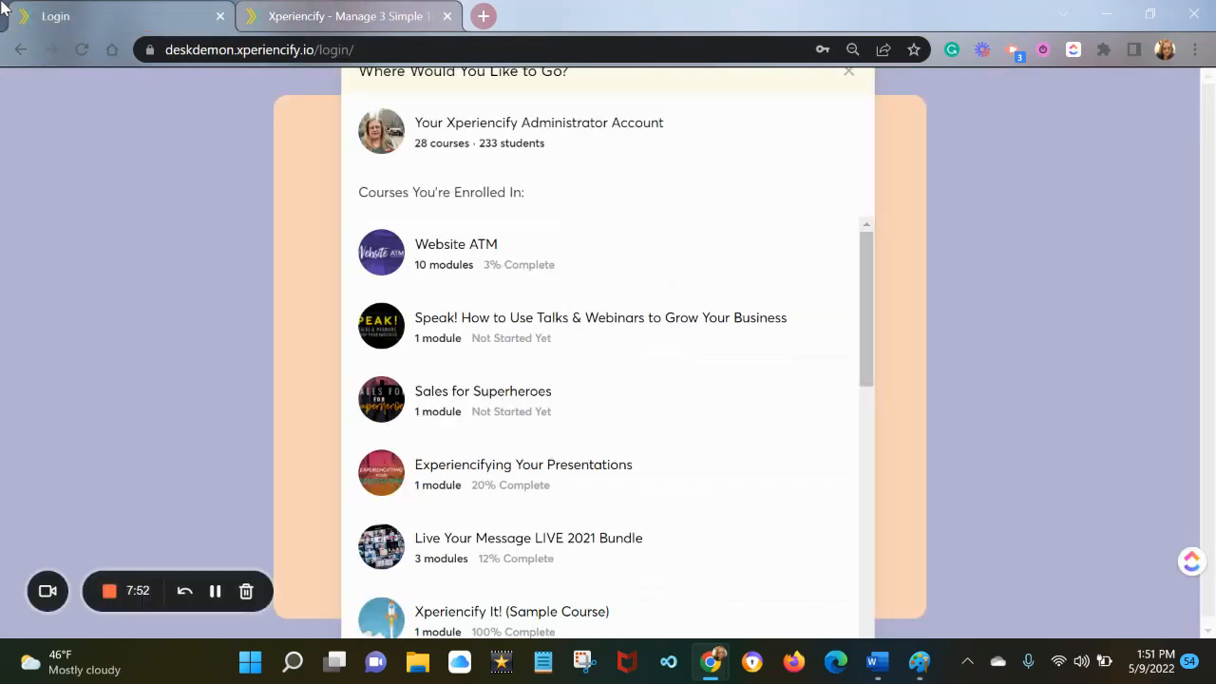
pyautogui.click(373, 21)
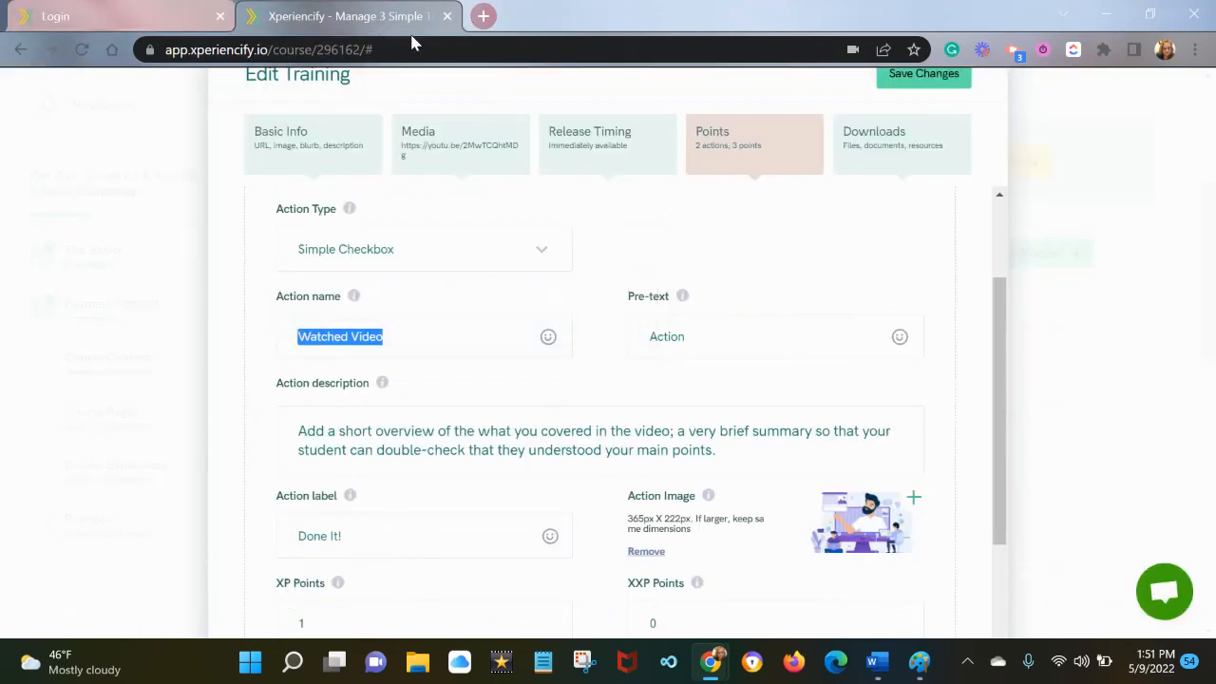
pyautogui.click(399, 336)
pyautogui.moveTo(384, 337); pyautogui.dragTo(284, 300)
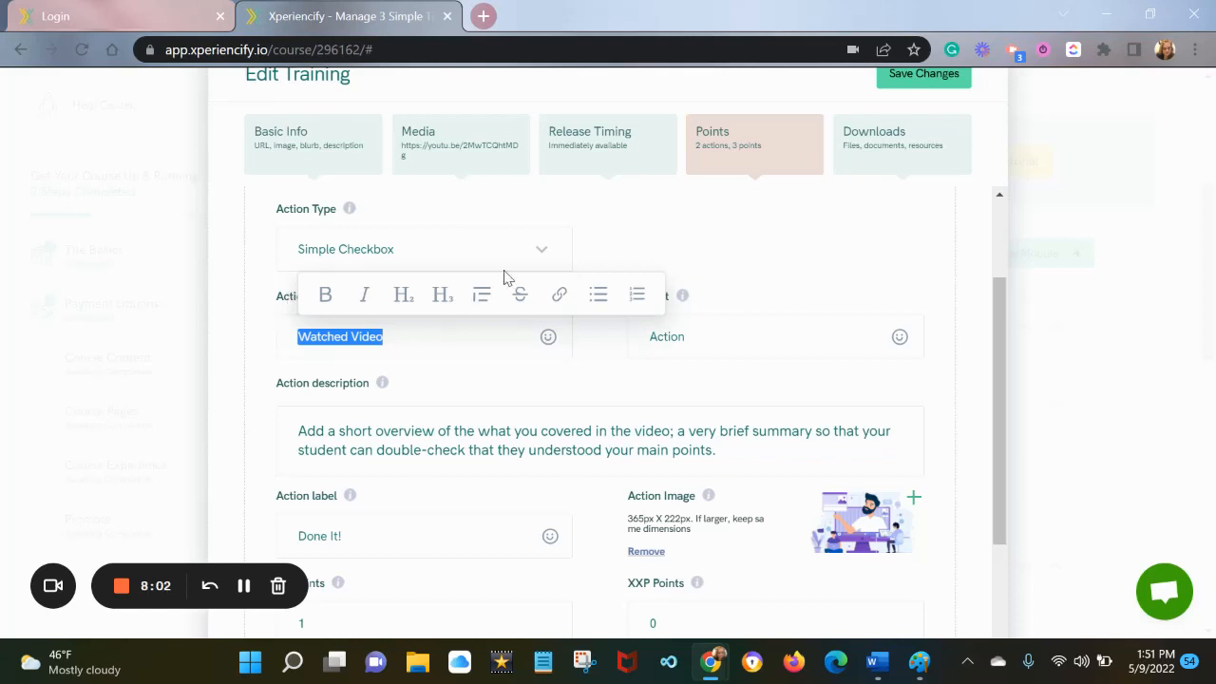
pyautogui.click(389, 342)
pyautogui.moveTo(390, 343); pyautogui.dragTo(258, 310)
pyautogui.write('Wa')
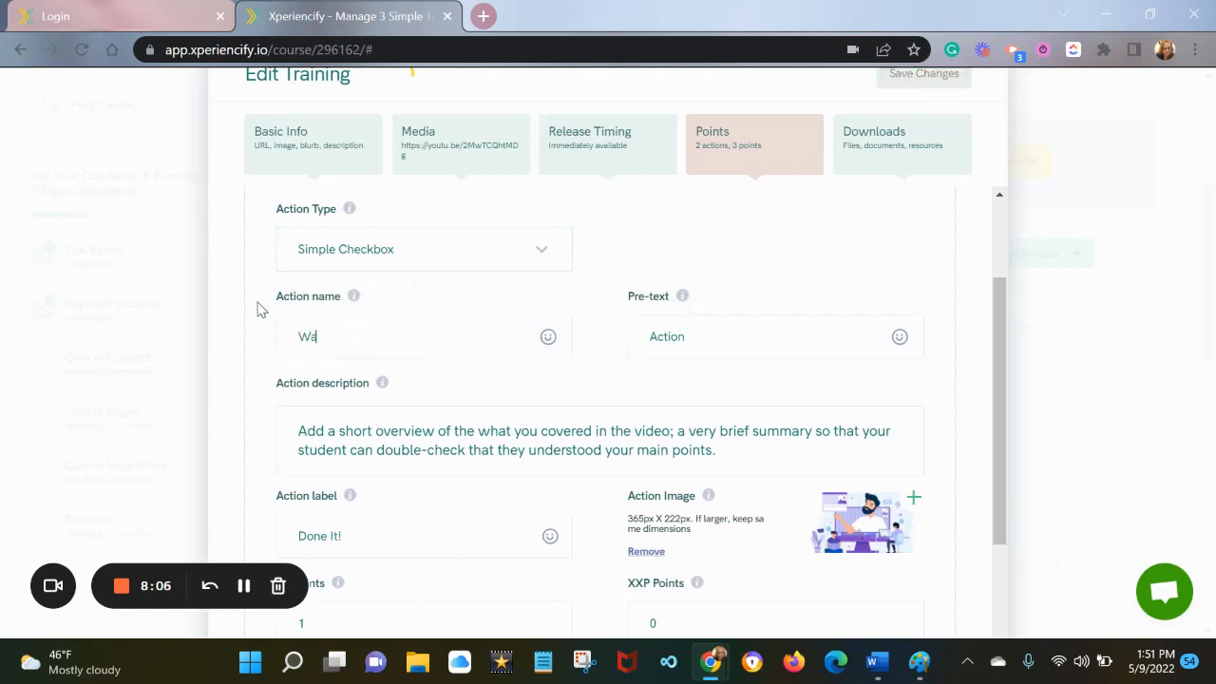
pyautogui.write('tch the video')
# Step: Replace the video action's placeholder description with "Watch the video!"
pyautogui.click(795, 464)
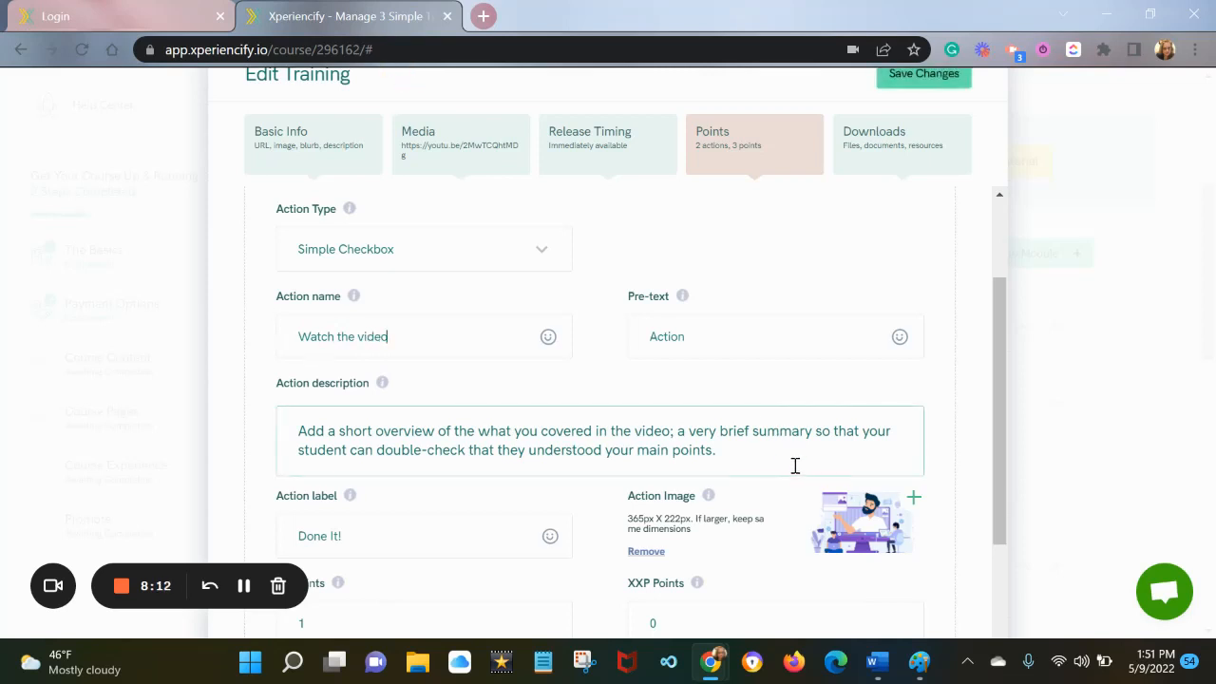
pyautogui.moveTo(757, 453); pyautogui.dragTo(296, 406)
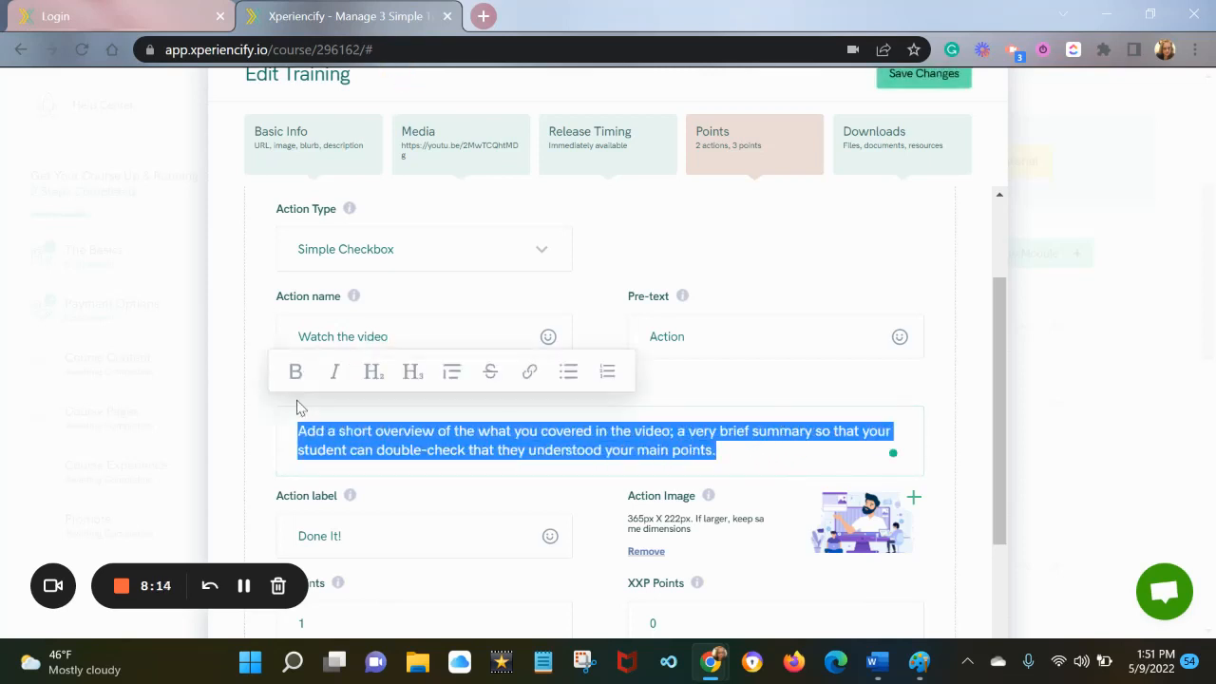
pyautogui.write('Watchth')
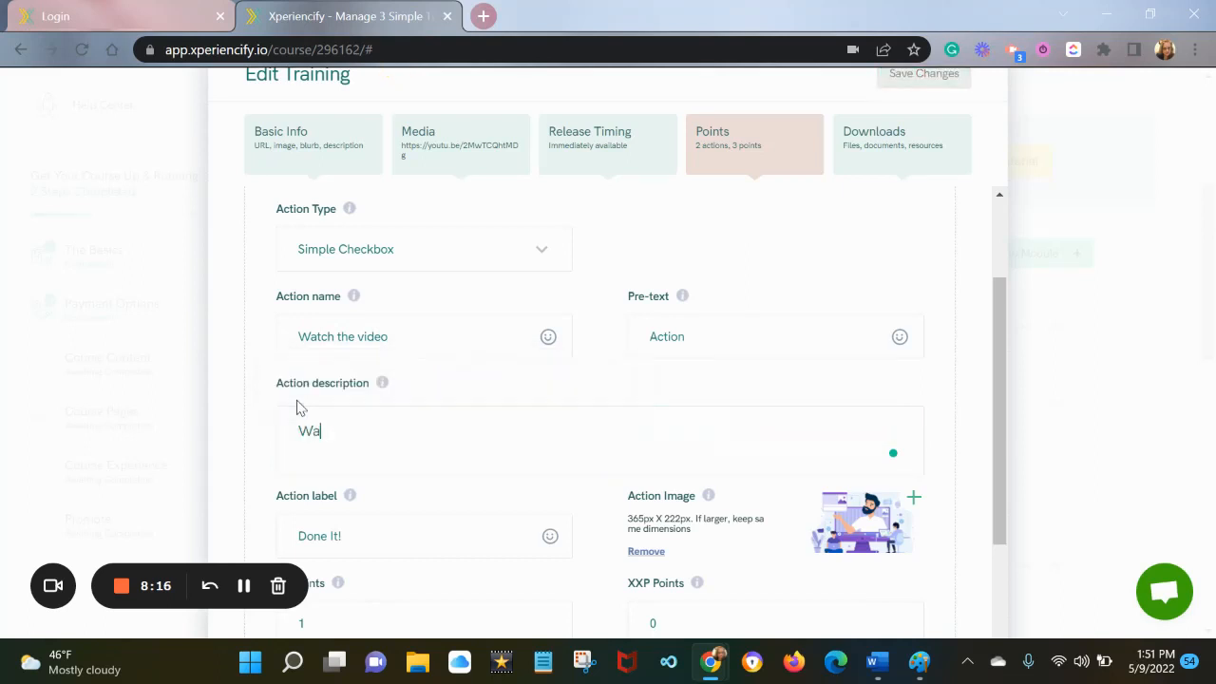
pyautogui.press('BackSpace')
pyautogui.write('th')
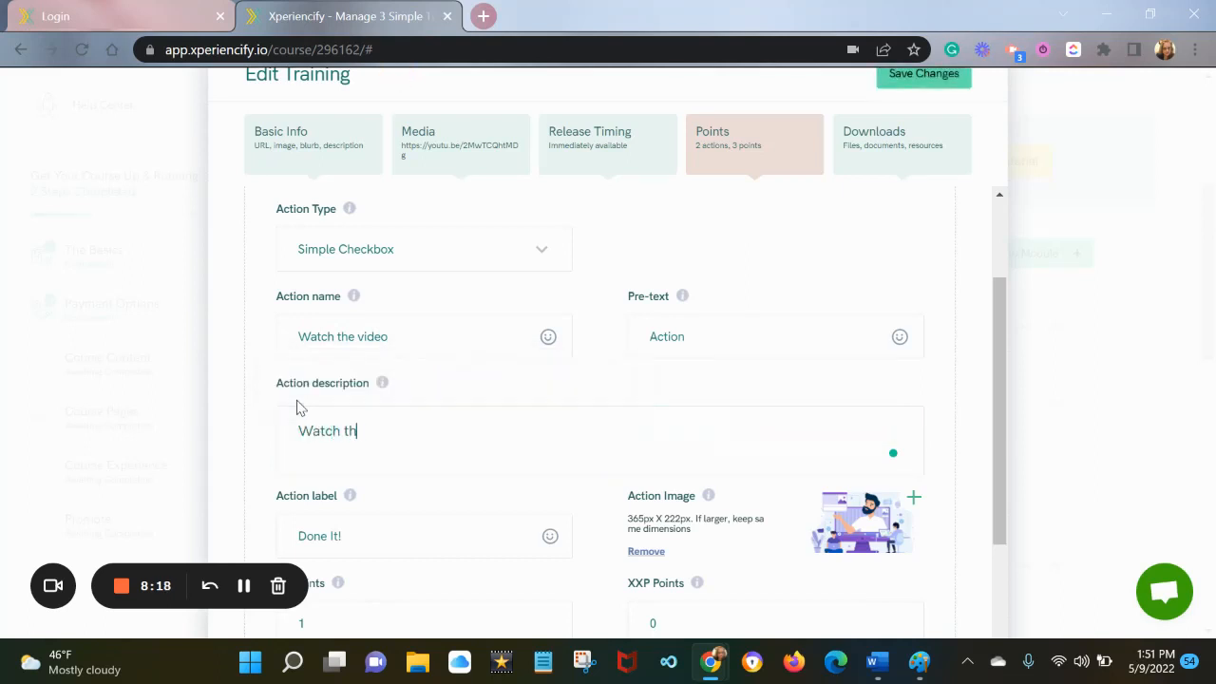
pyautogui.write('e video!')
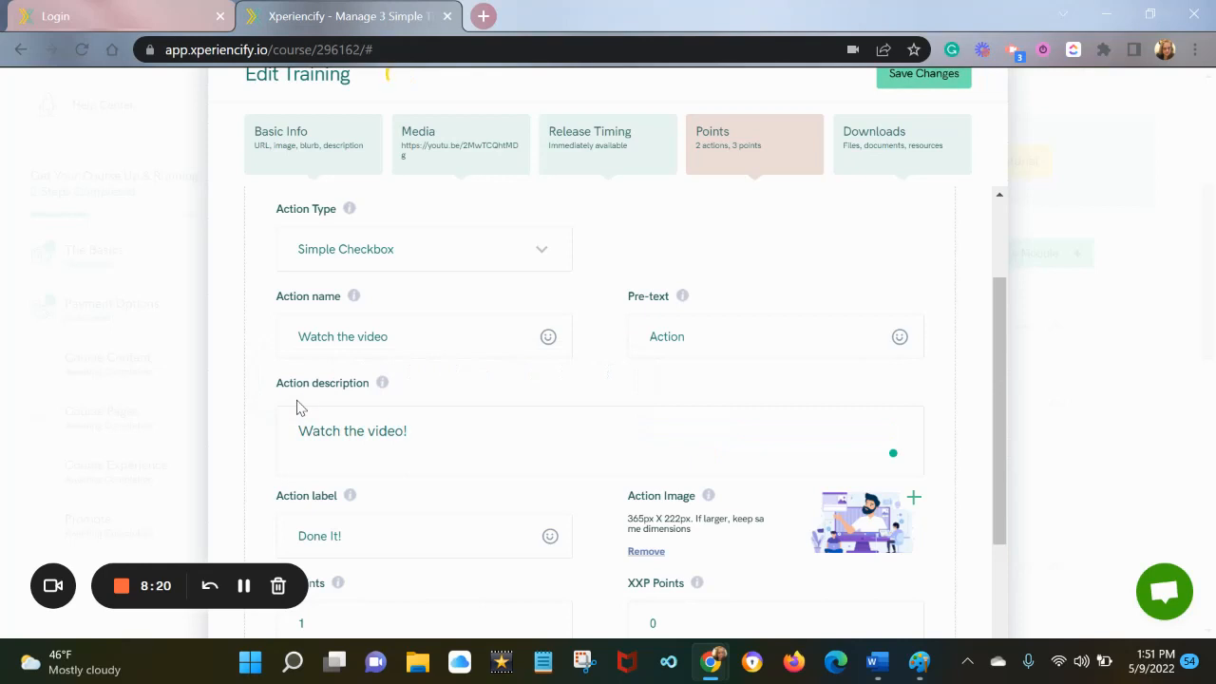
# Step: Set the video action's label to "Video watched" and its XP Points to 2
pyautogui.moveTo(360, 537); pyautogui.dragTo(244, 504)
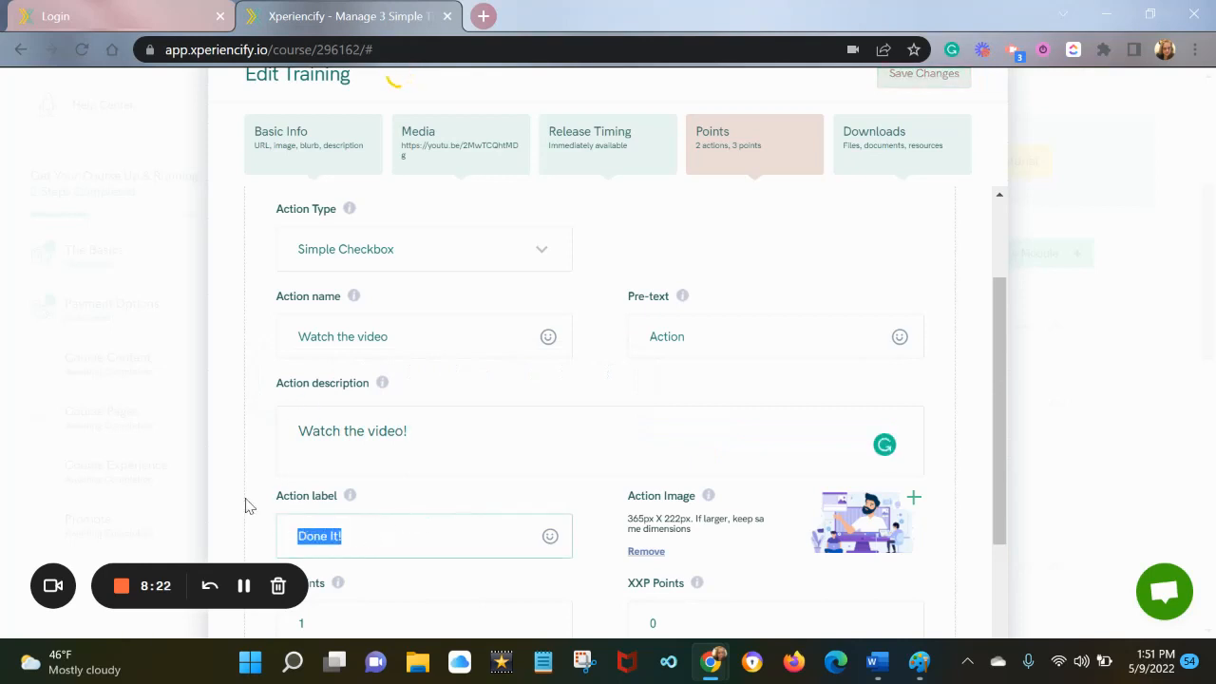
pyautogui.write('V')
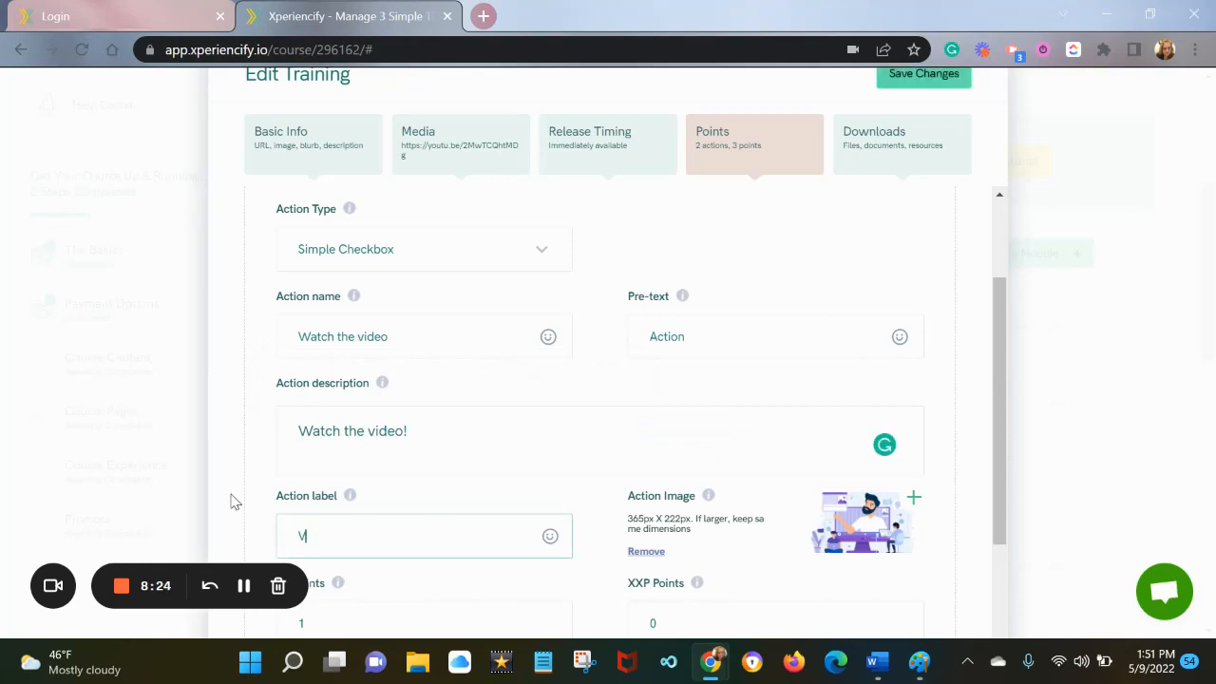
pyautogui.write('ideo watched')
pyautogui.moveTo(998, 415); pyautogui.dragTo(985, 501)
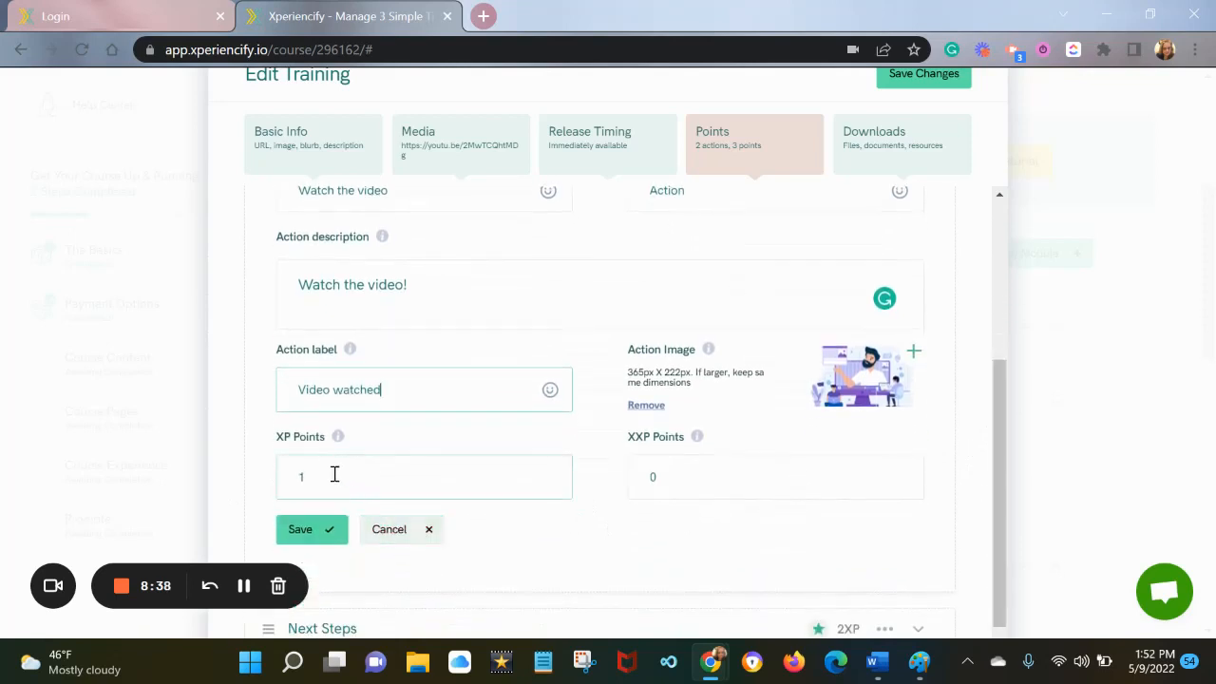
pyautogui.moveTo(334, 475); pyautogui.dragTo(273, 483)
pyautogui.write('2')
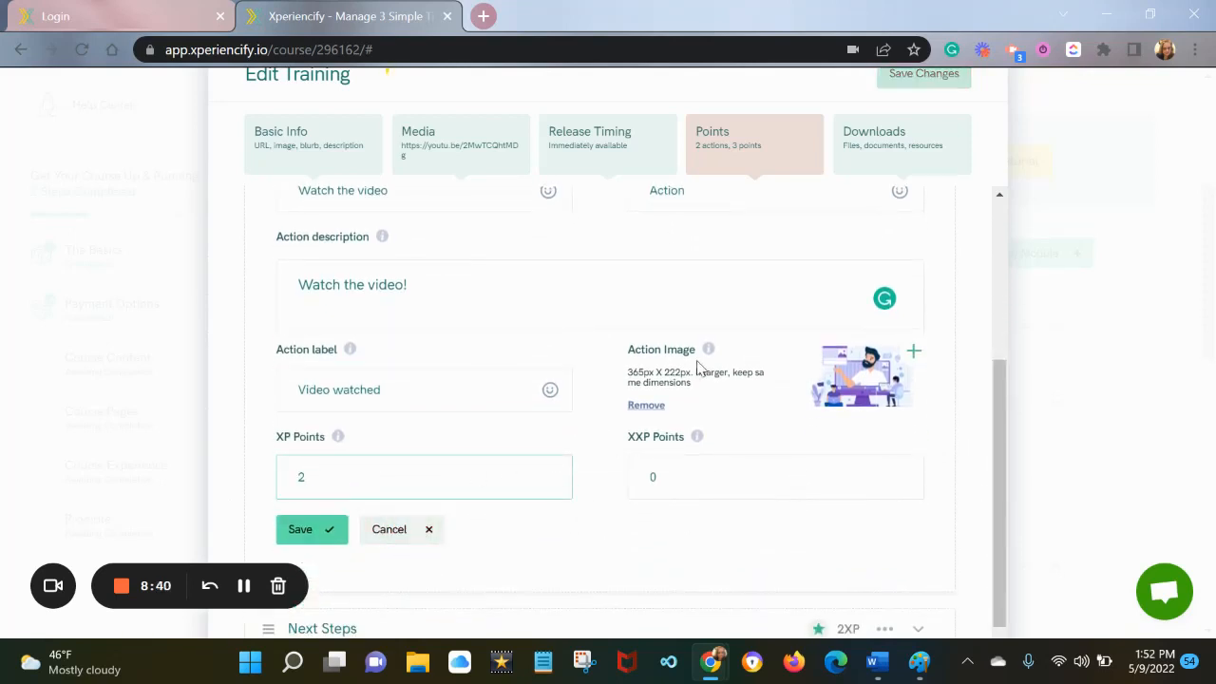
# Step: Replace the video action's image with the file 436_3085732 and save the action
pyautogui.click(858, 376)
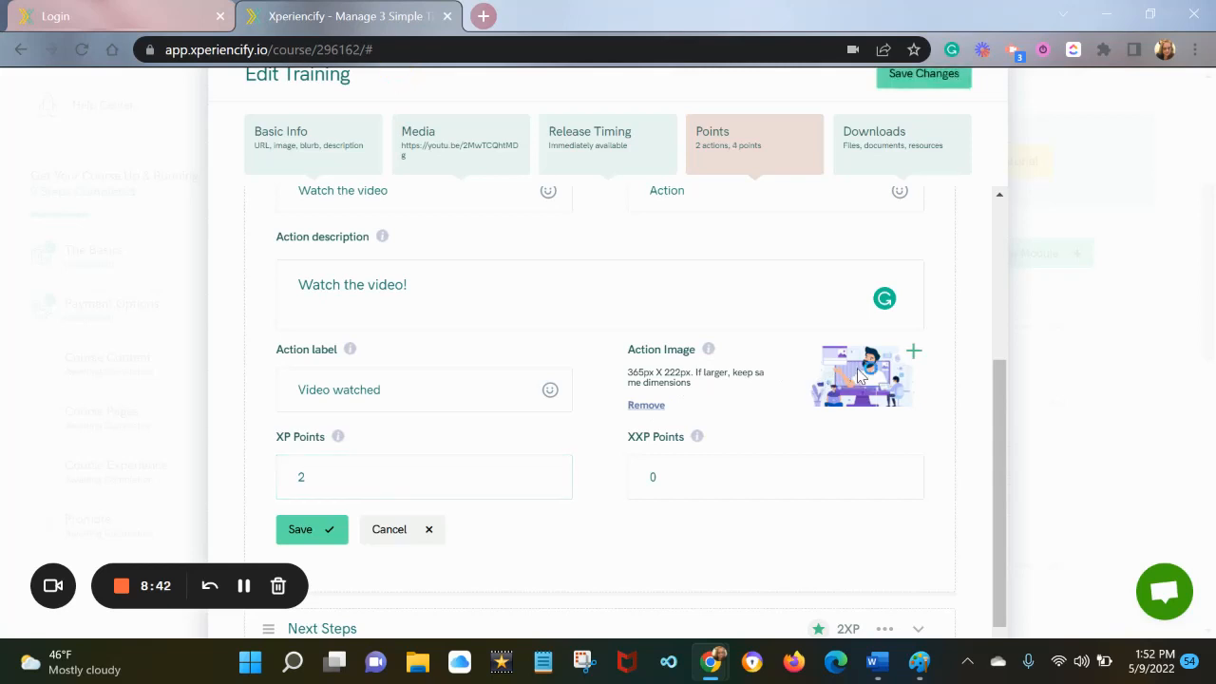
pyautogui.click(857, 376)
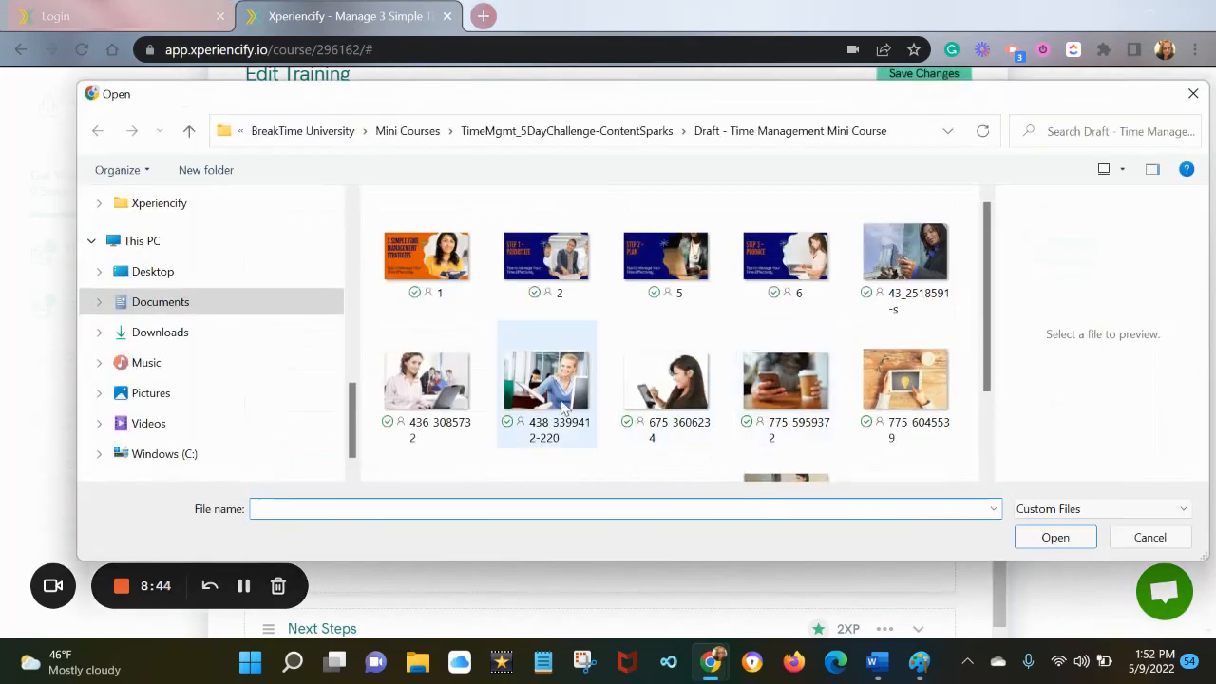
pyautogui.click(410, 399)
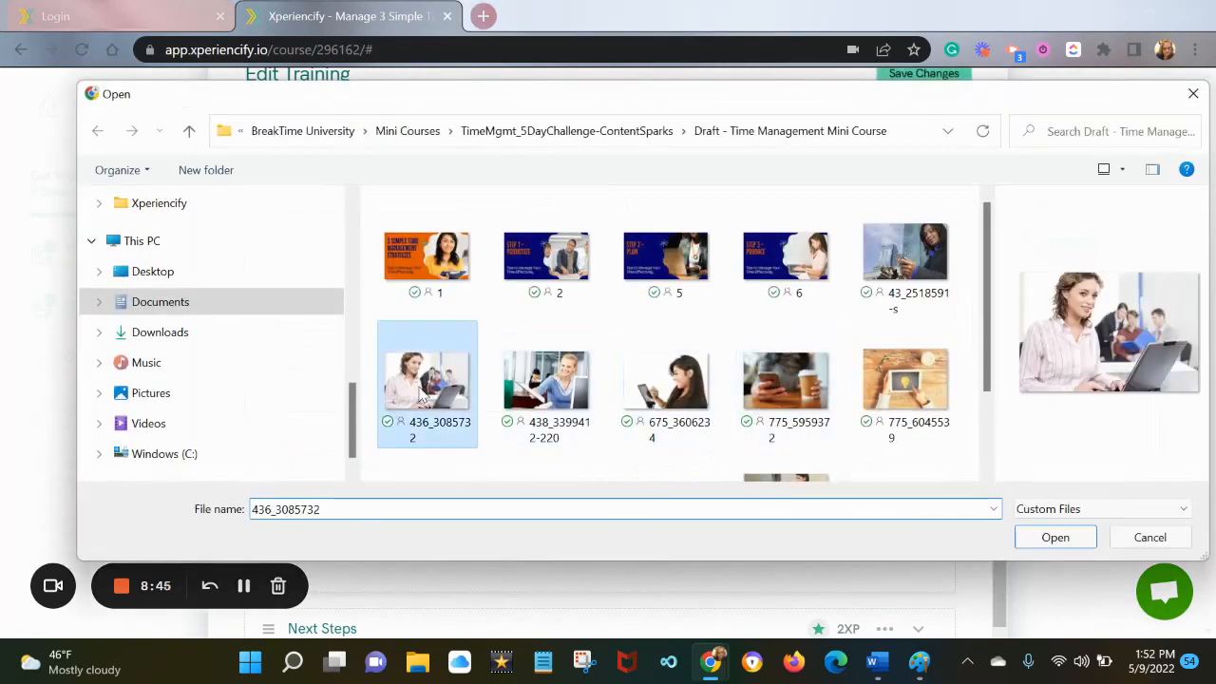
pyautogui.click(1056, 539)
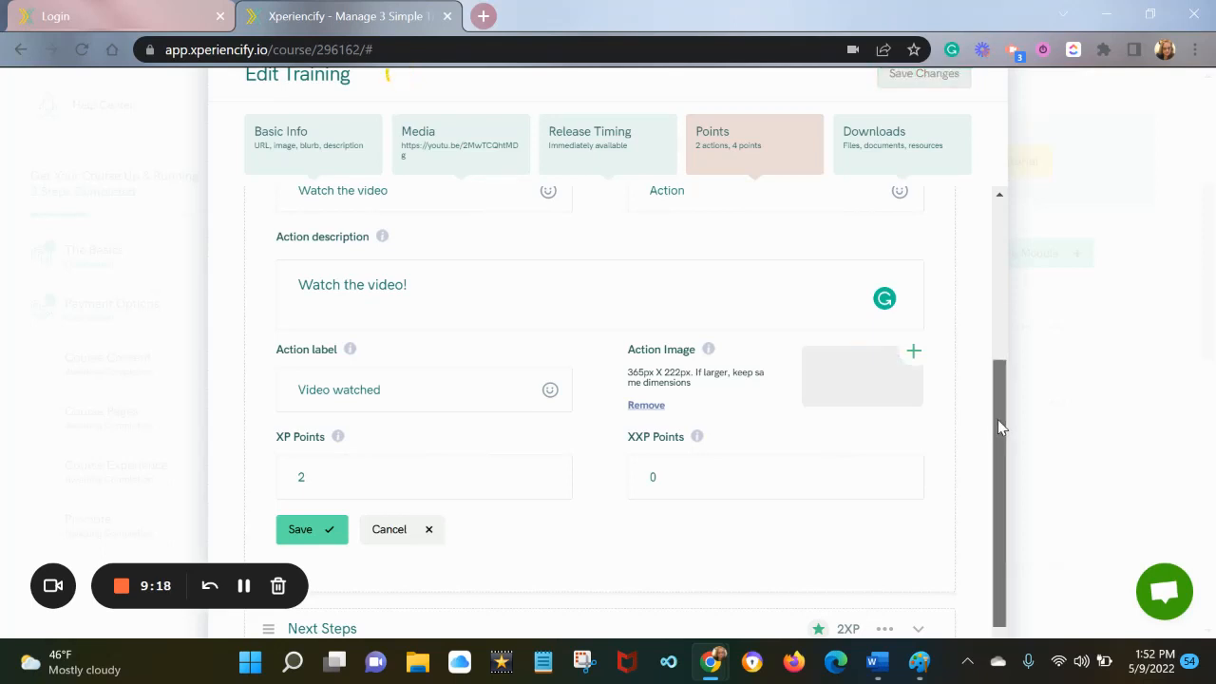
pyautogui.moveTo(997, 427); pyautogui.dragTo(993, 438)
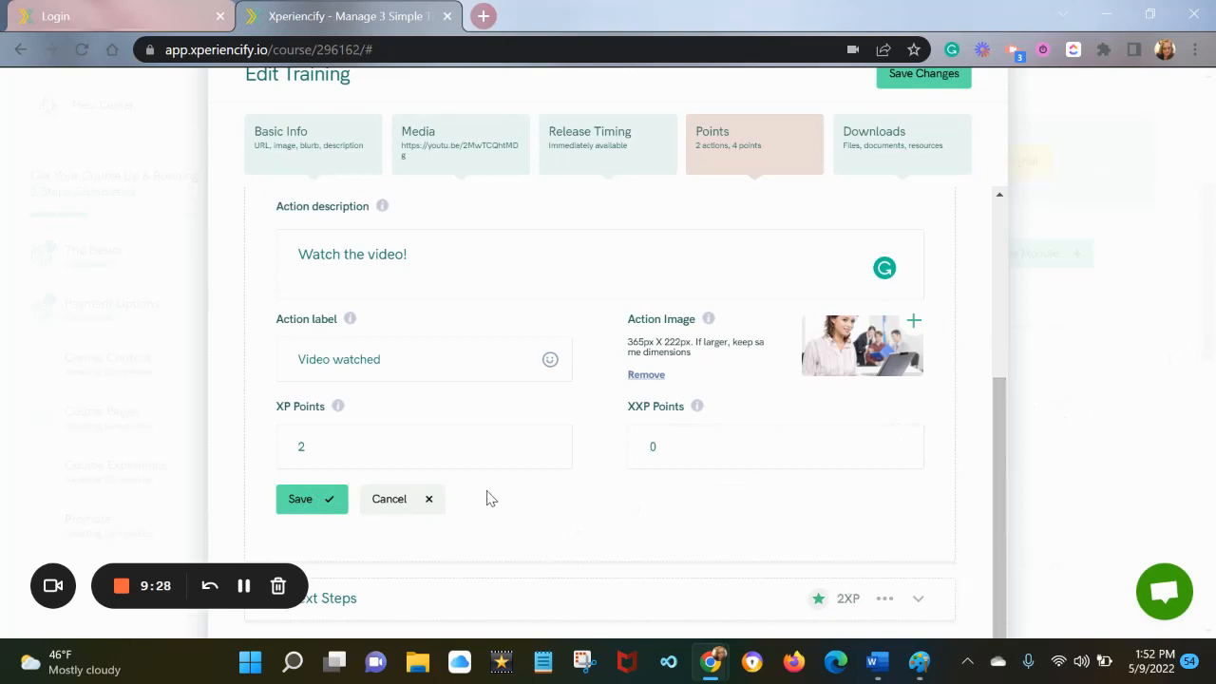
pyautogui.click(300, 500)
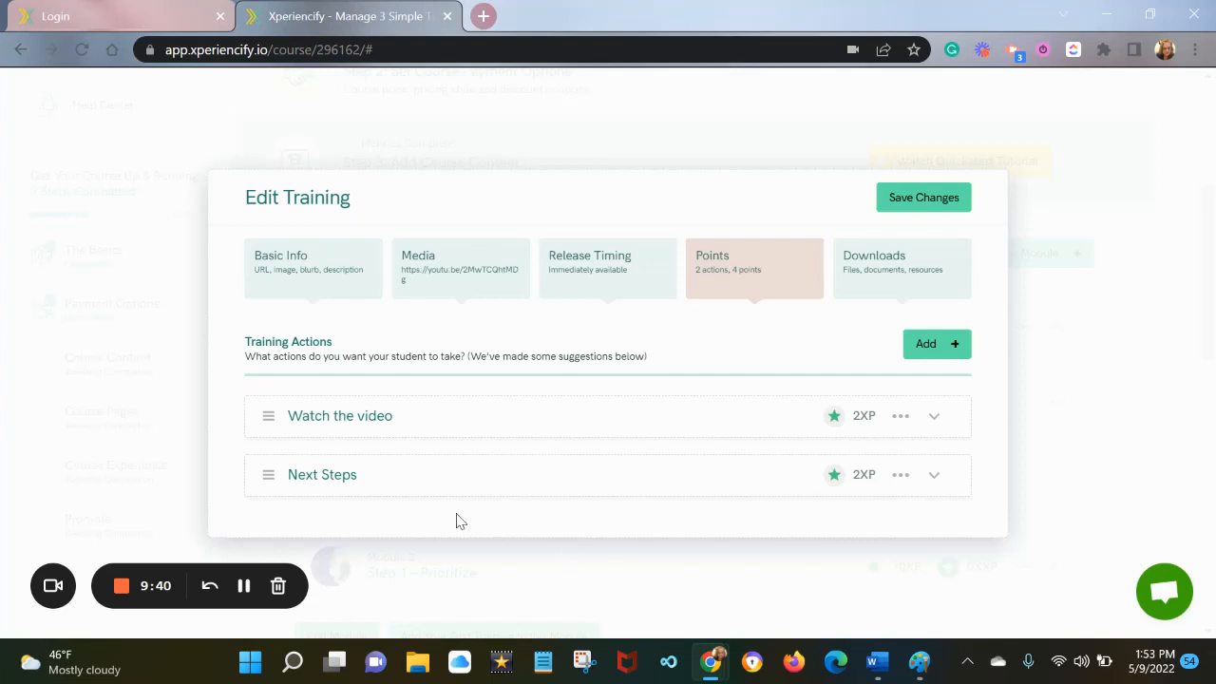
# Step: Open the Next Steps action, switch to the Word document and copy action step 1 on career goals with its two bullets
pyautogui.click(340, 478)
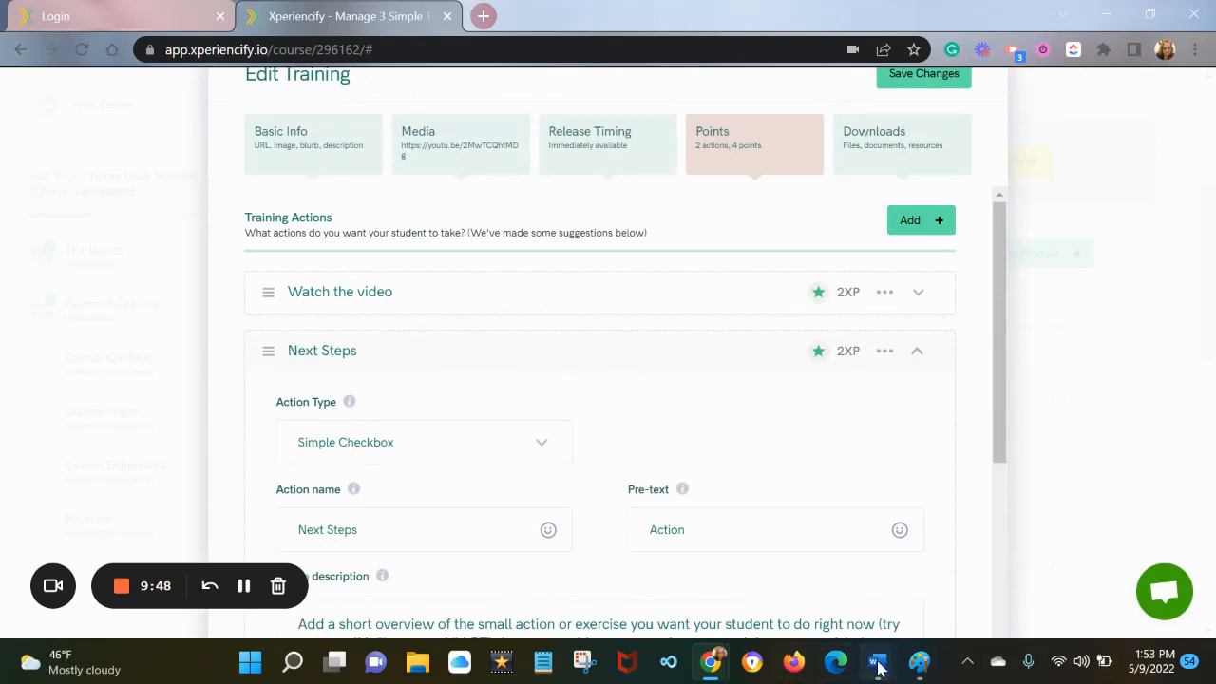
pyautogui.moveTo(876, 662)
pyautogui.click(819, 599)
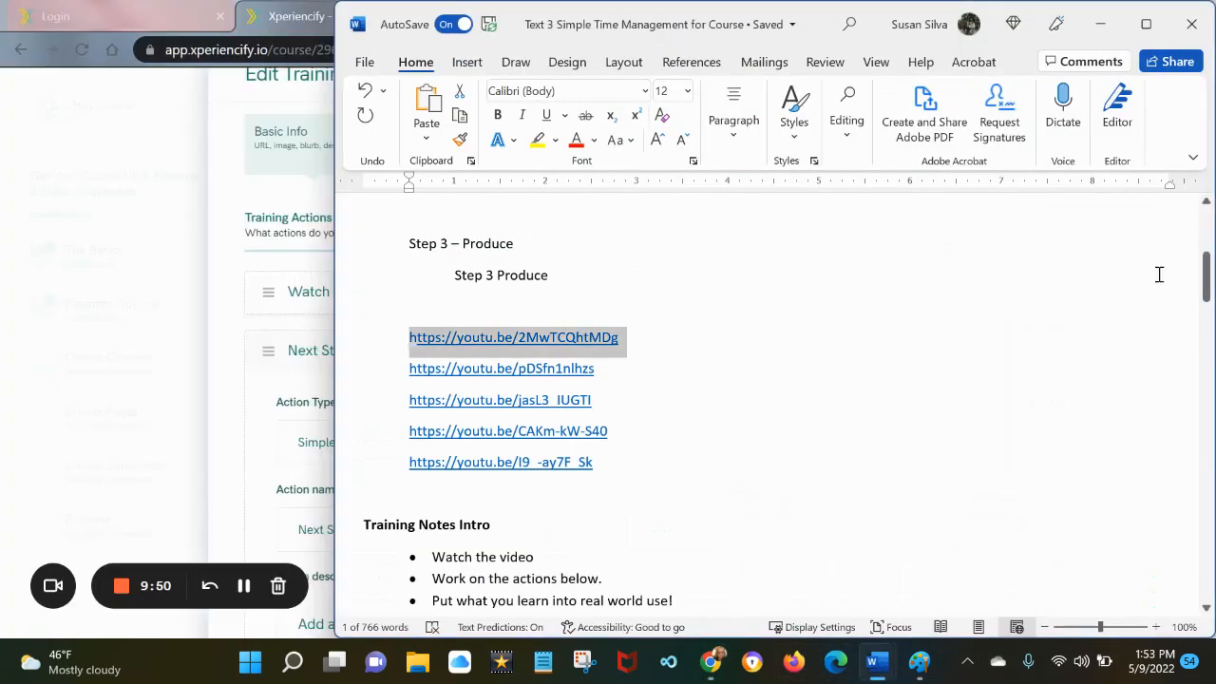
pyautogui.moveTo(1207, 287); pyautogui.dragTo(1206, 317)
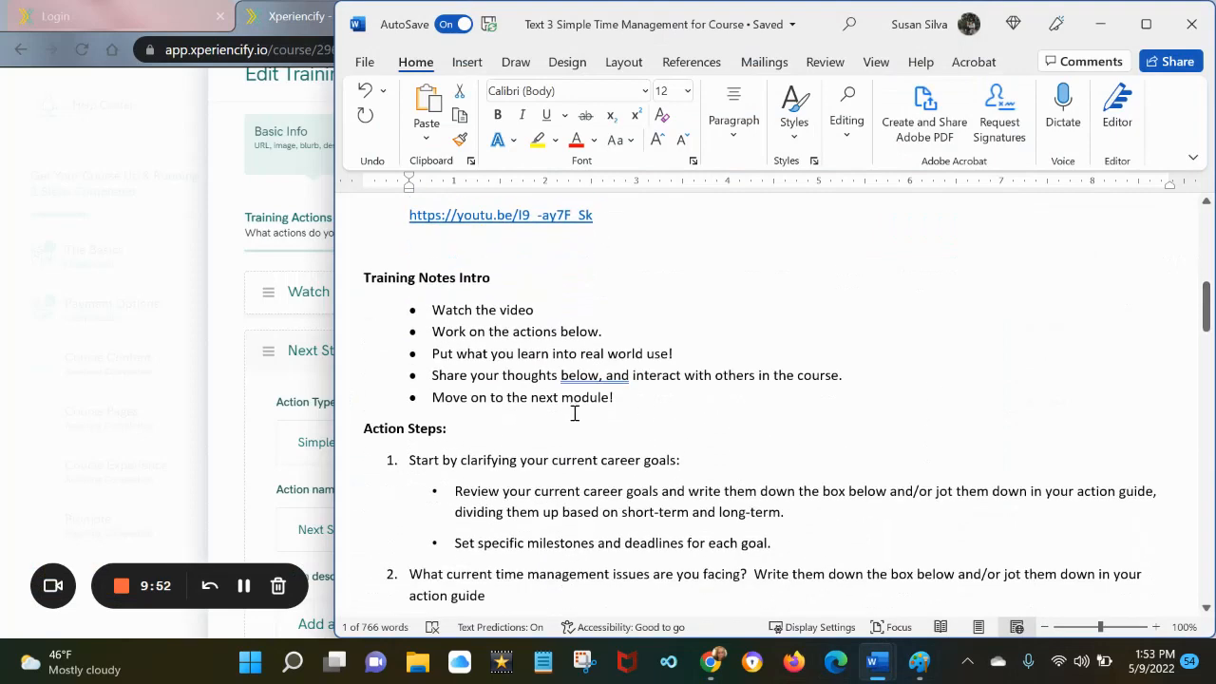
pyautogui.moveTo(411, 454); pyautogui.dragTo(786, 542)
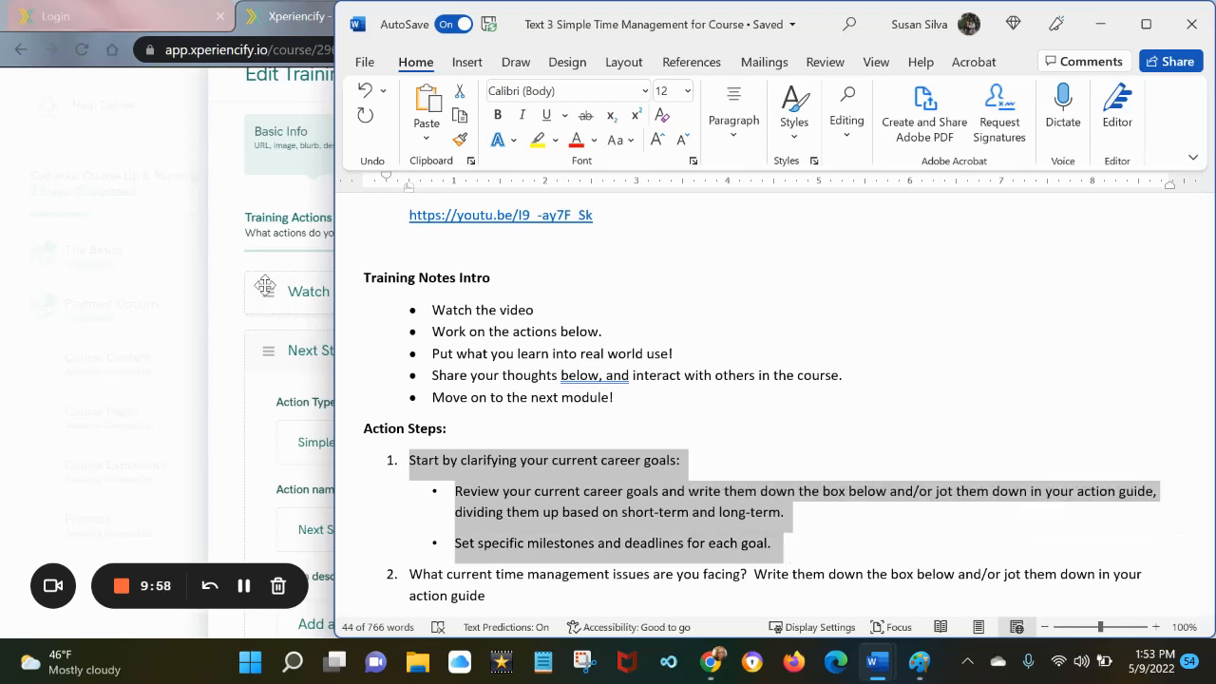
# Step: Back in Xperiencify, replace the Next Steps action's placeholder description with the copied career goals text
pyautogui.click(232, 298)
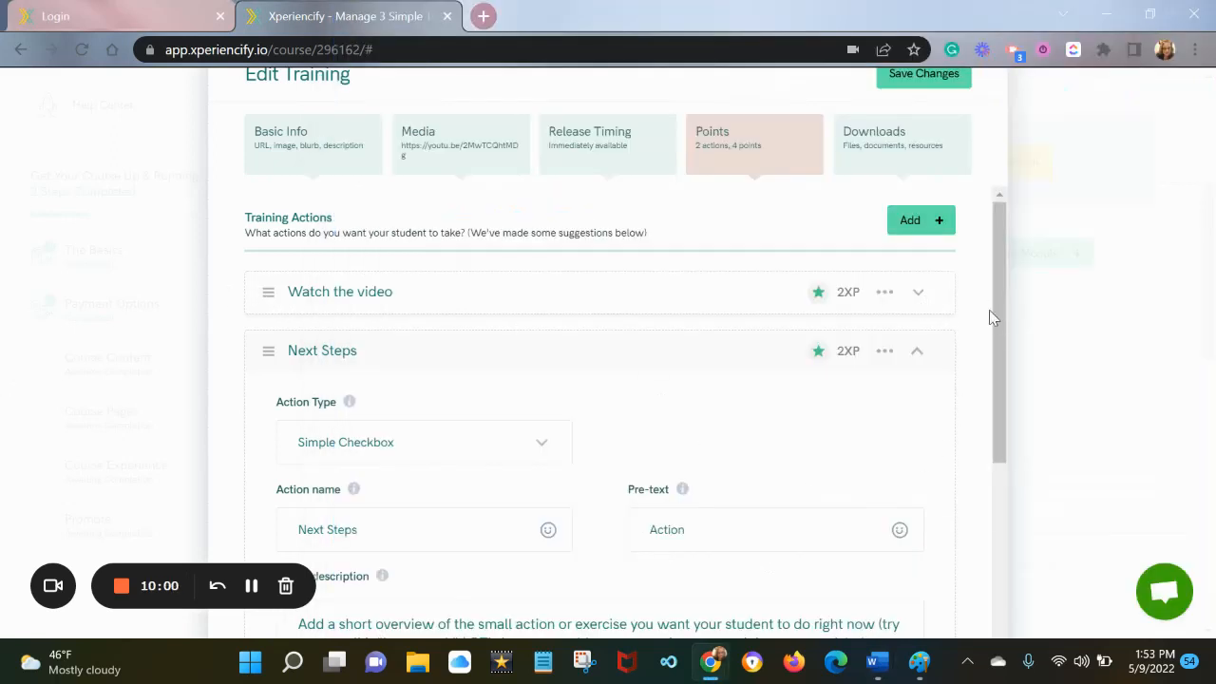
pyautogui.moveTo(1000, 323); pyautogui.dragTo(1000, 451)
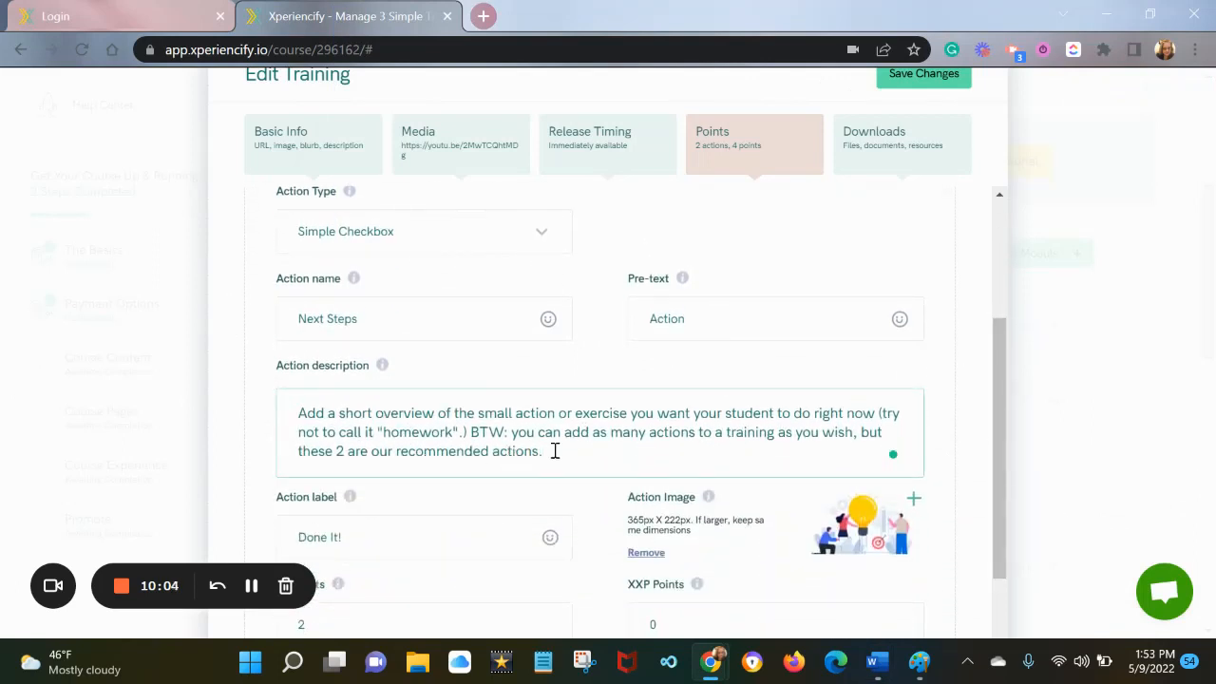
pyautogui.moveTo(544, 451); pyautogui.dragTo(275, 412)
pyautogui.write('1. Start by clarifying your current career goals: • Review your current career goals and write them down the box below and/or jot them down in your action guide, dividing them up based on short-term and long-term. • Set specific milestones and deadlines for each goal.')
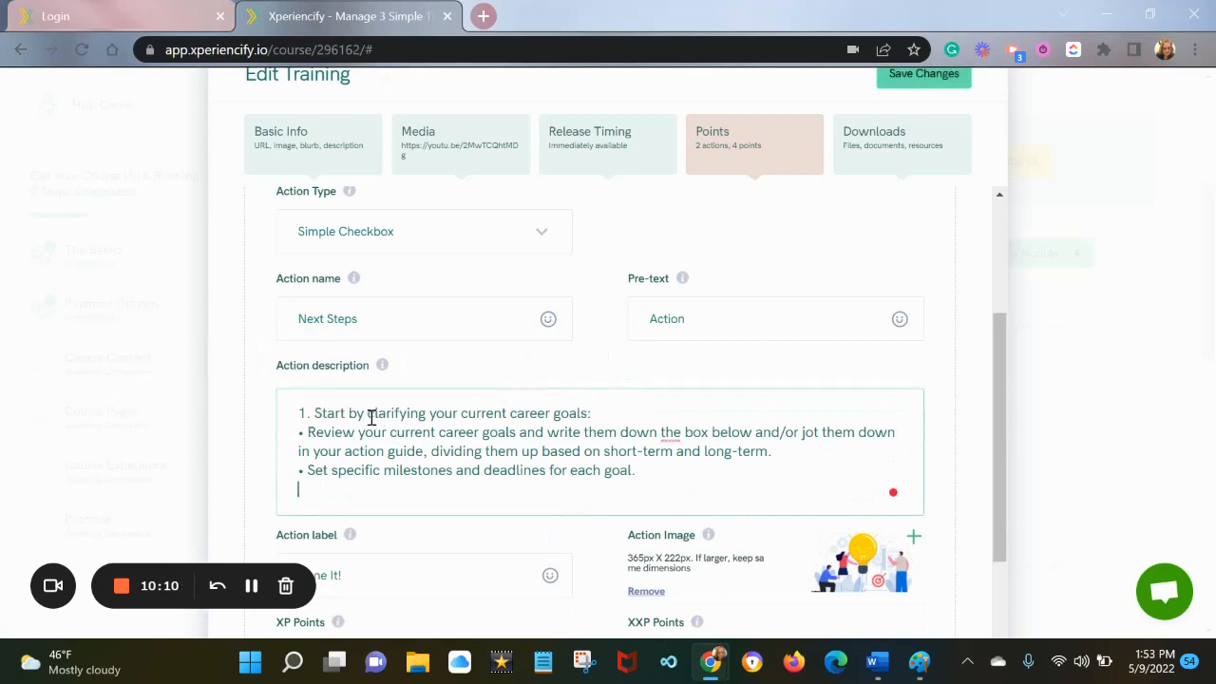
# Step: Rename the Next Steps action "Clarifying your current career goals", reusing the phrase from its description and capitalizing the first letter
pyautogui.moveTo(368, 412); pyautogui.dragTo(590, 412)
pyautogui.hotkey('ctrl', 'c')
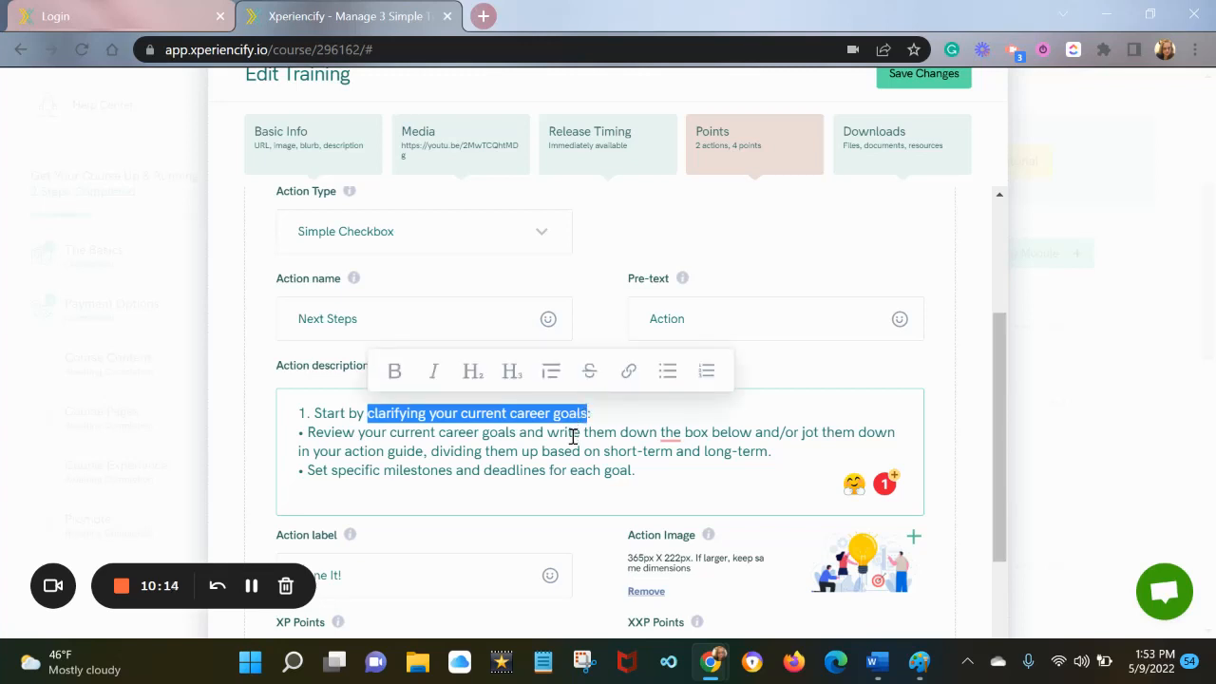
pyautogui.moveTo(998, 362); pyautogui.dragTo(1040, 294)
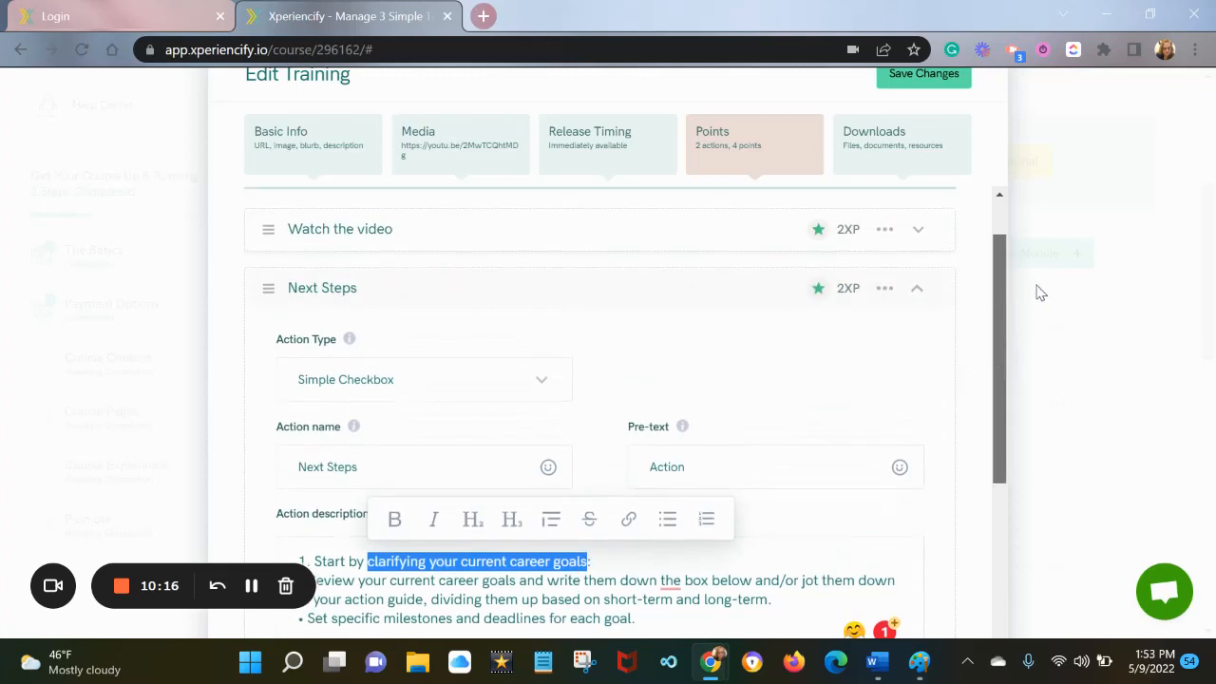
pyautogui.click(325, 470)
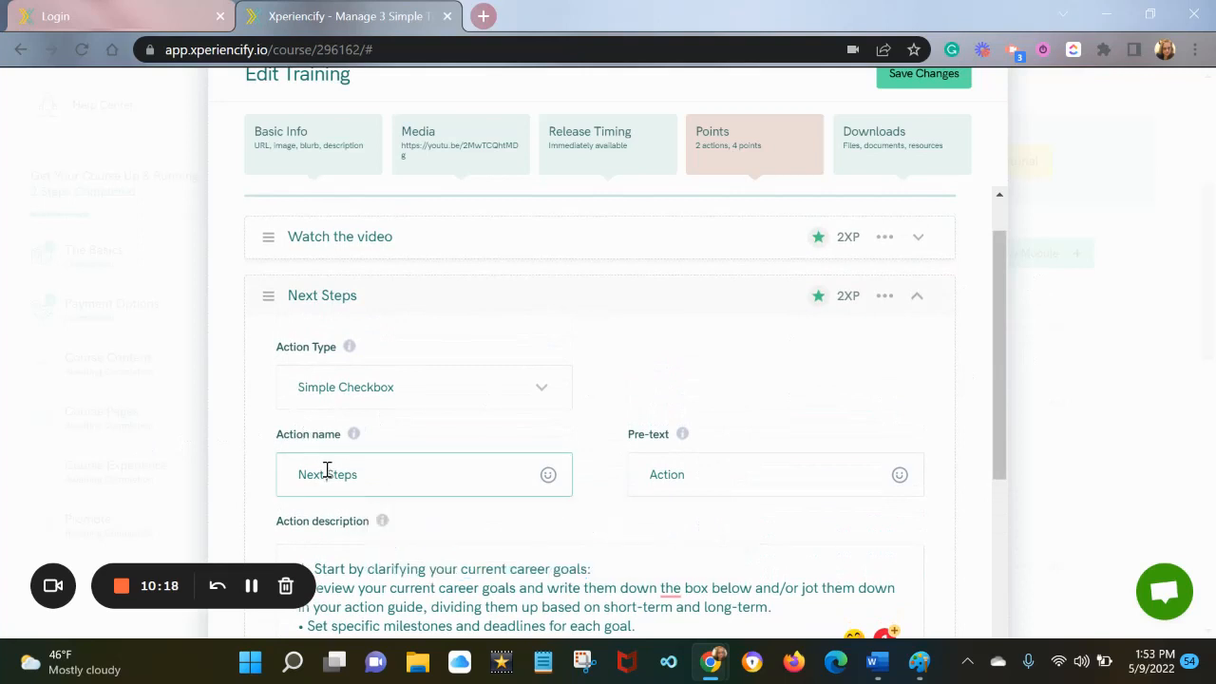
pyautogui.hotkey('ctrl', 'a')
pyautogui.hotkey('ctrl', 'v')
pyautogui.moveTo(301, 474); pyautogui.dragTo(297, 479)
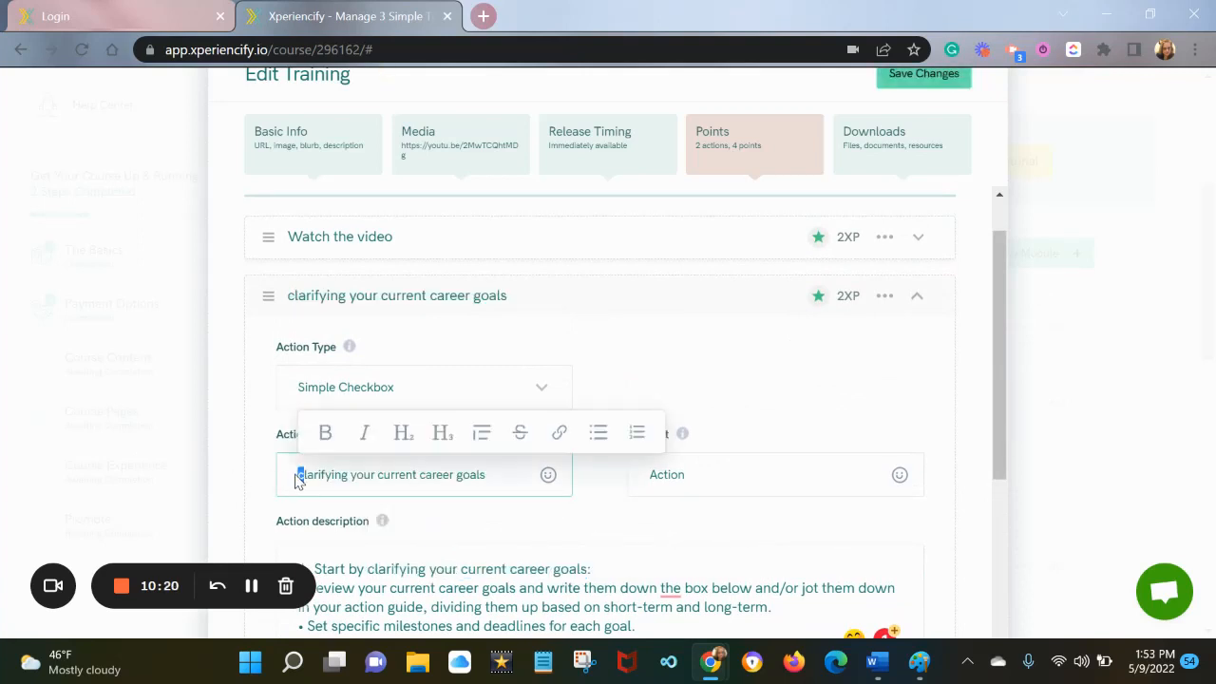
pyautogui.write('C')
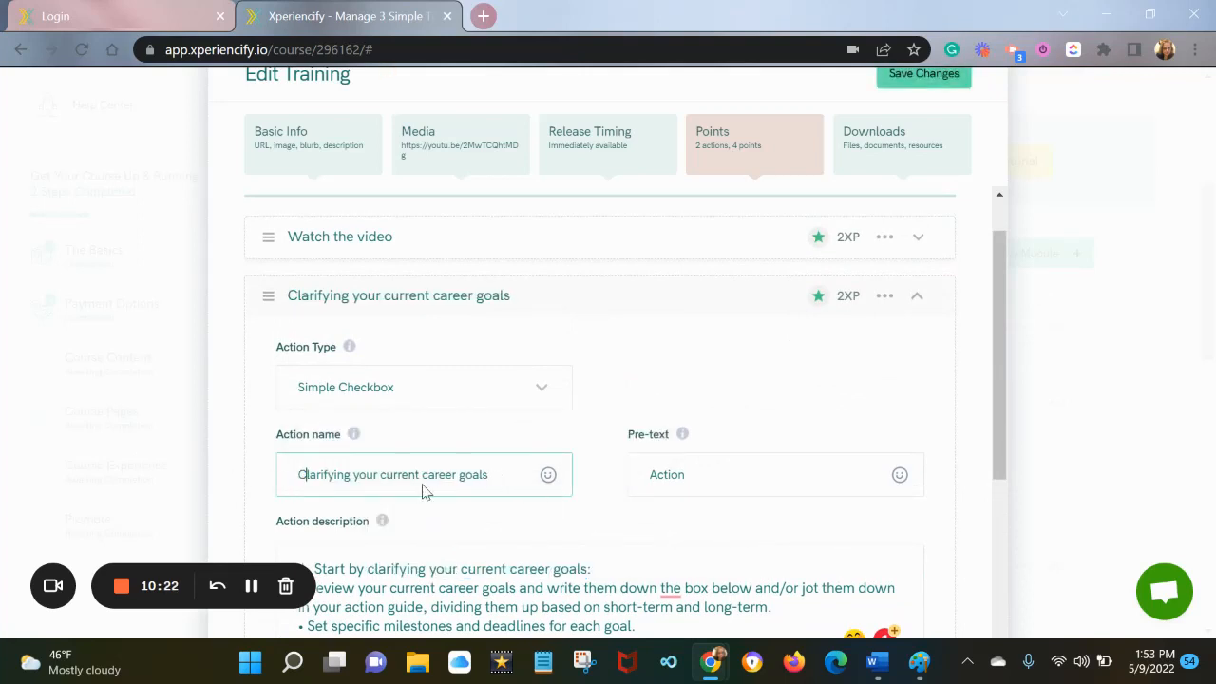
# Step: Reword the action's name to "Clarify your current career goals" and format its description with a bold first line and its two bullets as an indented quote
pyautogui.moveTo(350, 478); pyautogui.dragTo(336, 478)
pyautogui.press('BackSpace')
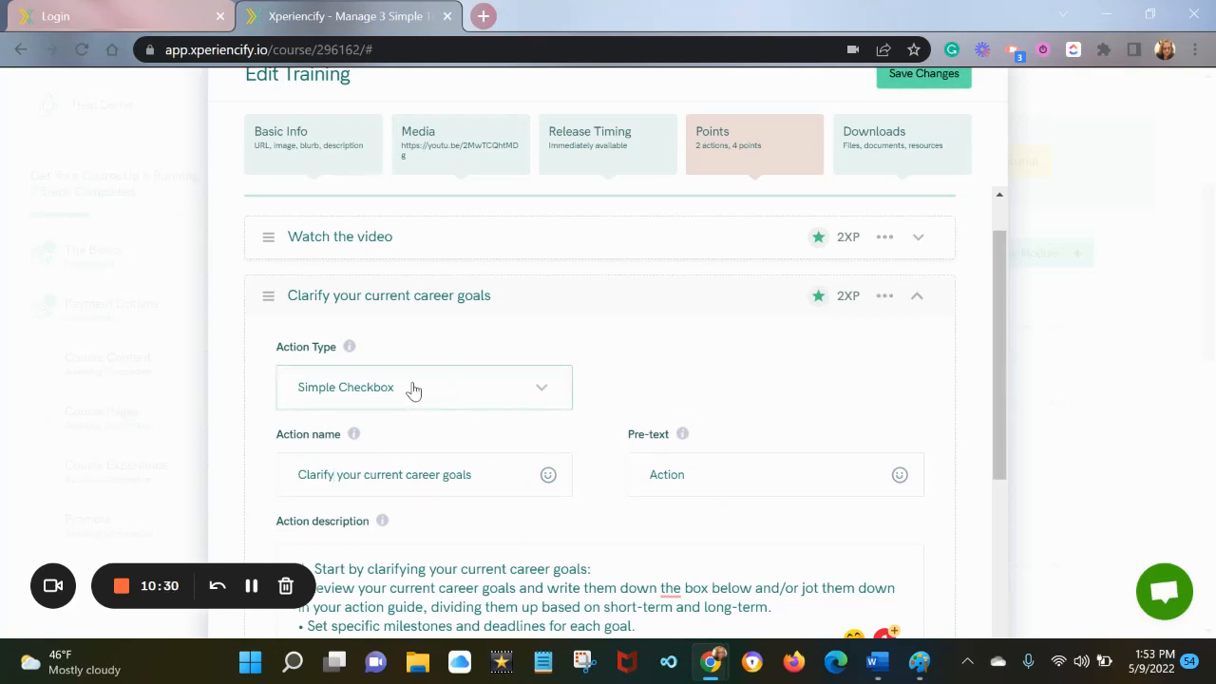
pyautogui.moveTo(996, 301); pyautogui.dragTo(997, 397)
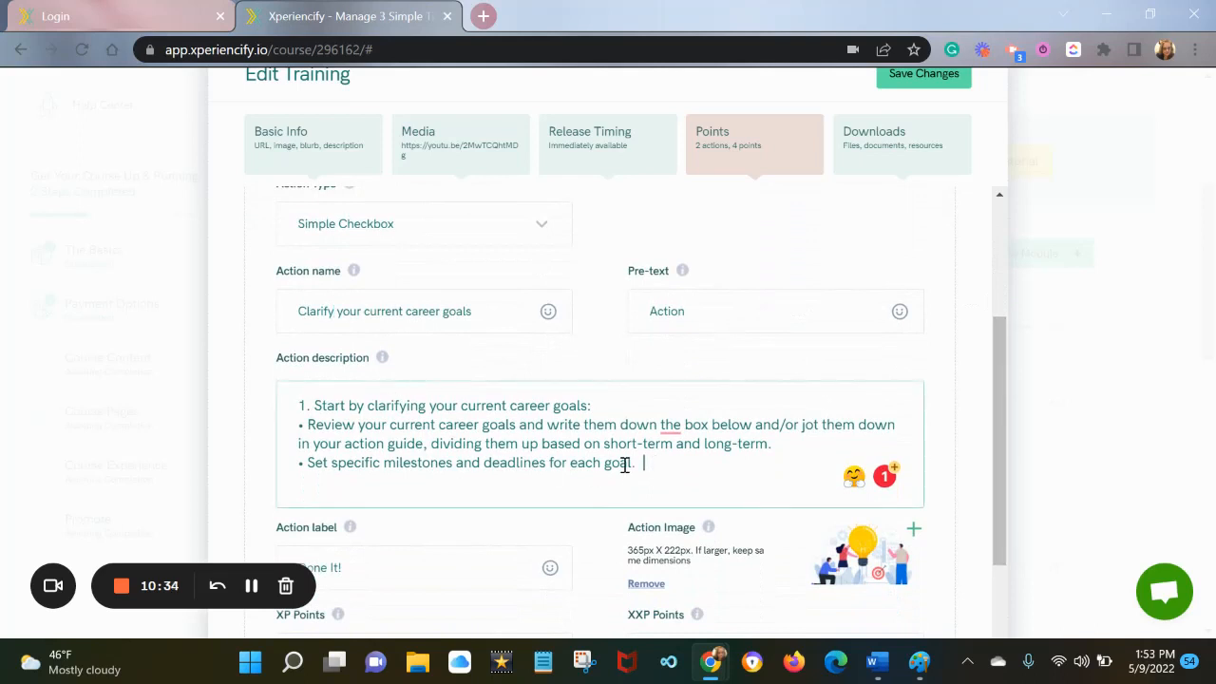
pyautogui.moveTo(636, 464); pyautogui.dragTo(296, 428)
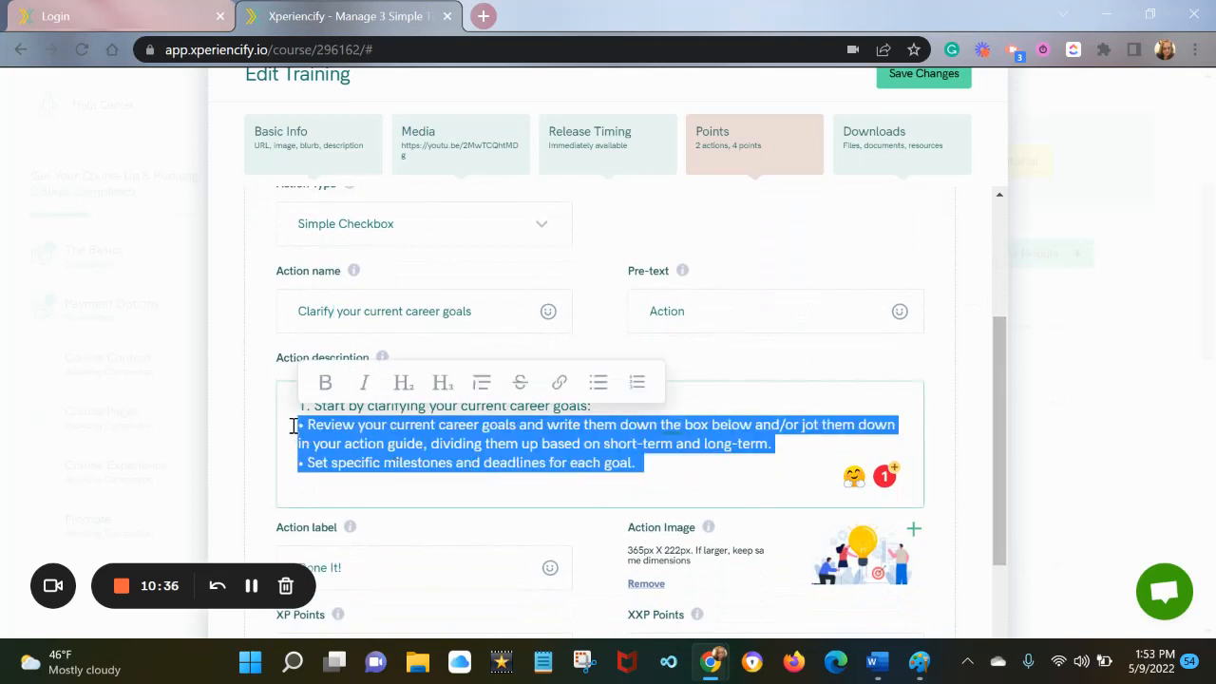
pyautogui.click(481, 383)
pyautogui.click(552, 430)
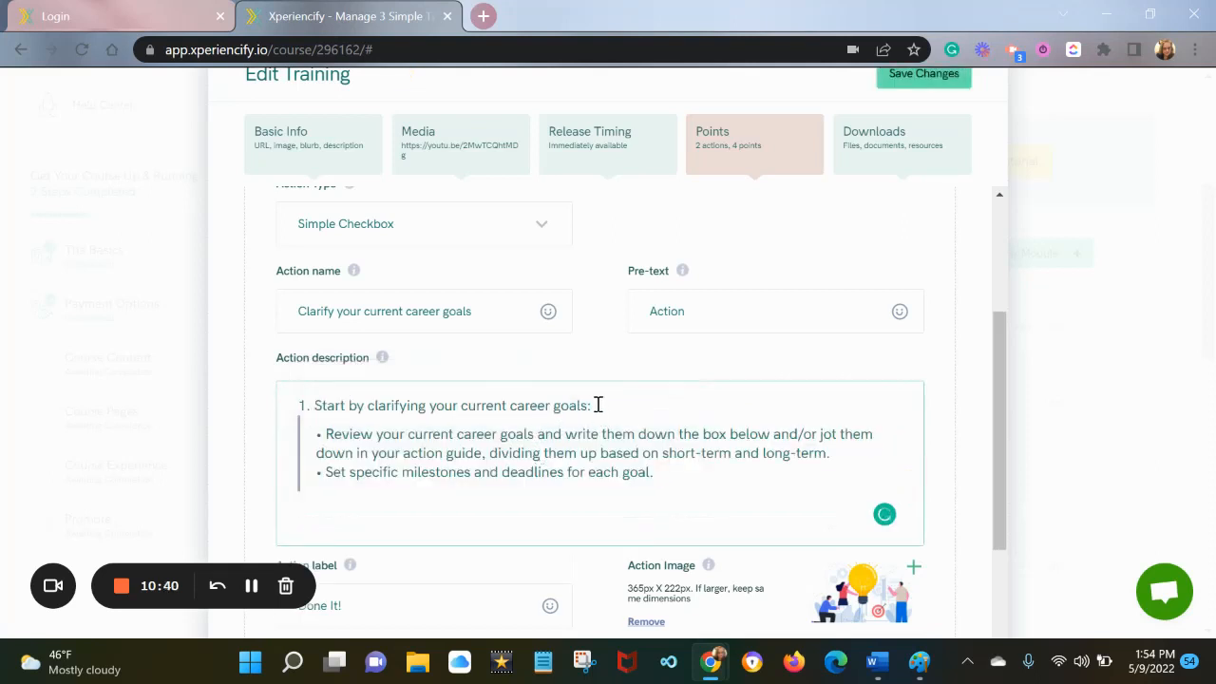
pyautogui.tripleClick(257, 415)
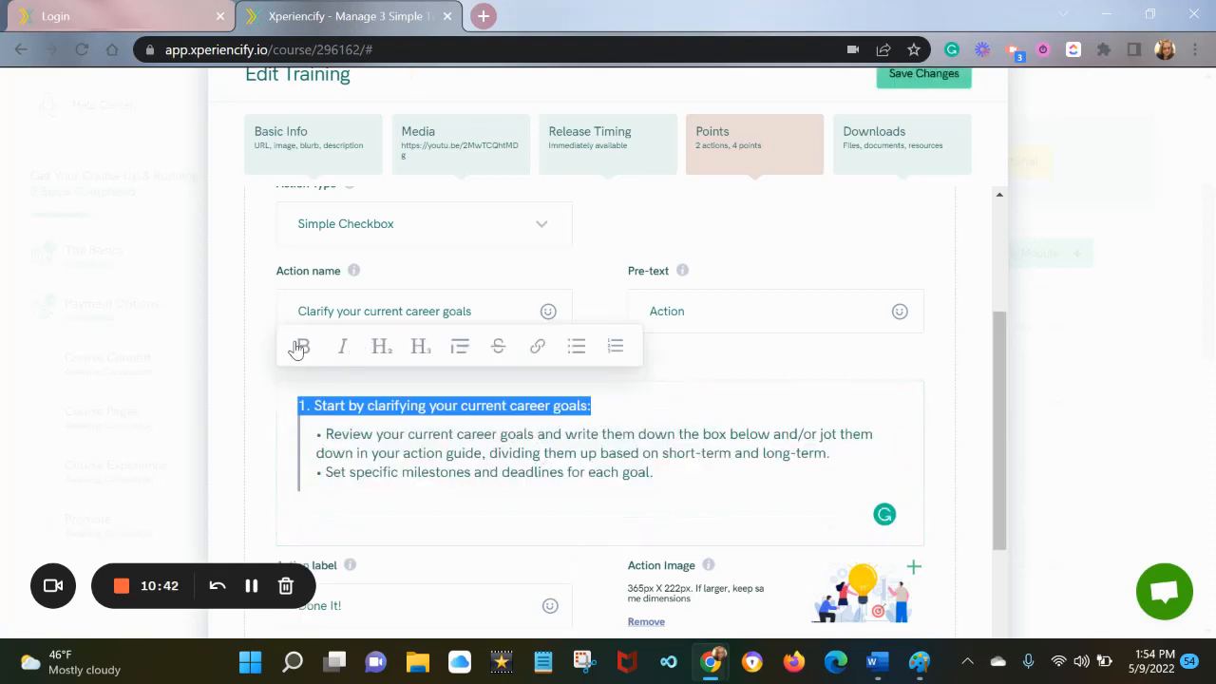
pyautogui.click(301, 348)
pyautogui.click(714, 473)
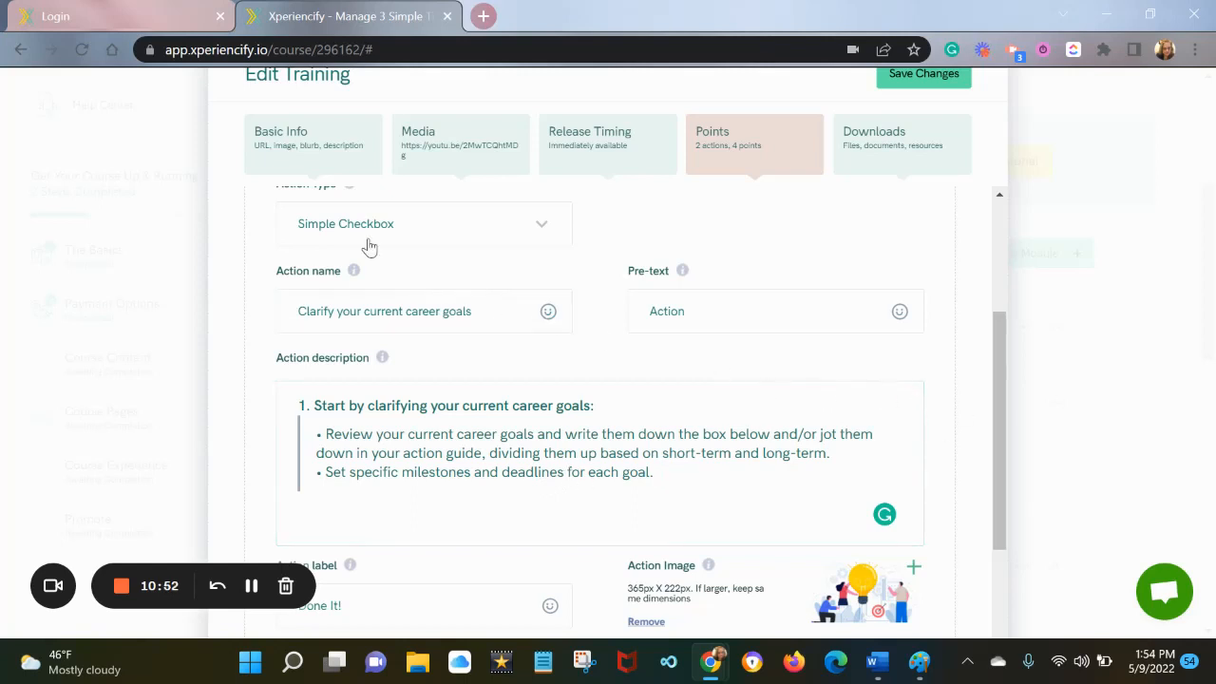
# Step: Change the career goals action's type to Essay Response
pyautogui.moveTo(1004, 379); pyautogui.dragTo(1027, 327)
pyautogui.click(539, 321)
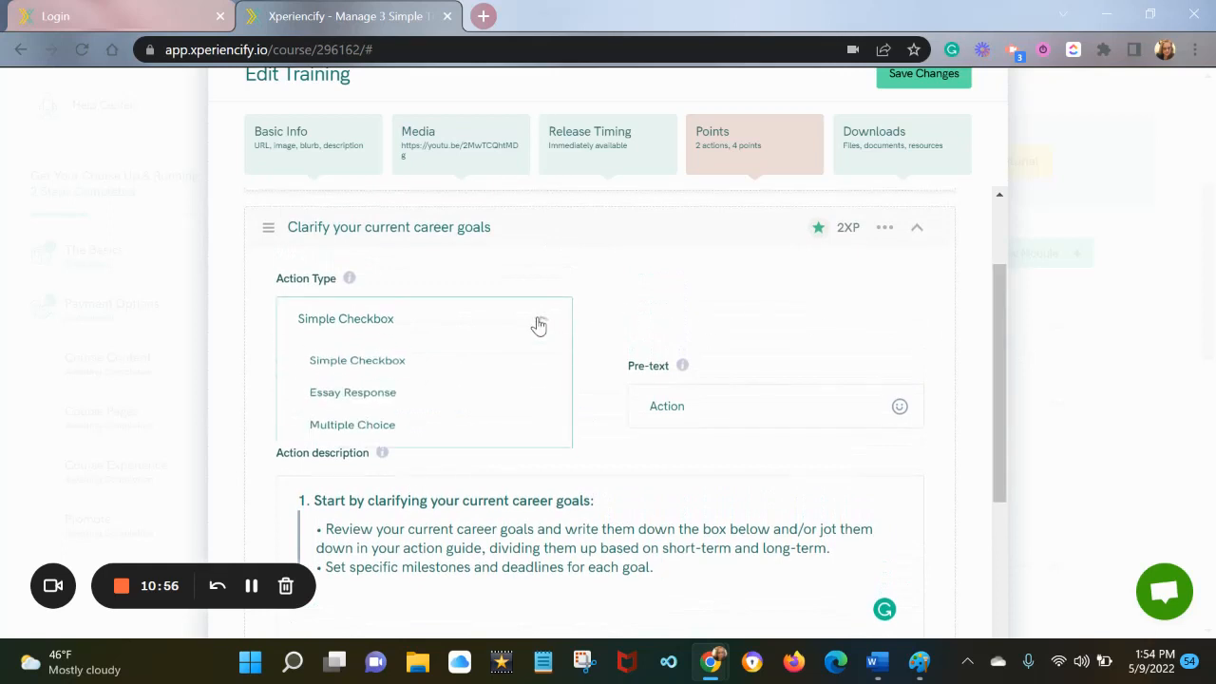
pyautogui.click(435, 406)
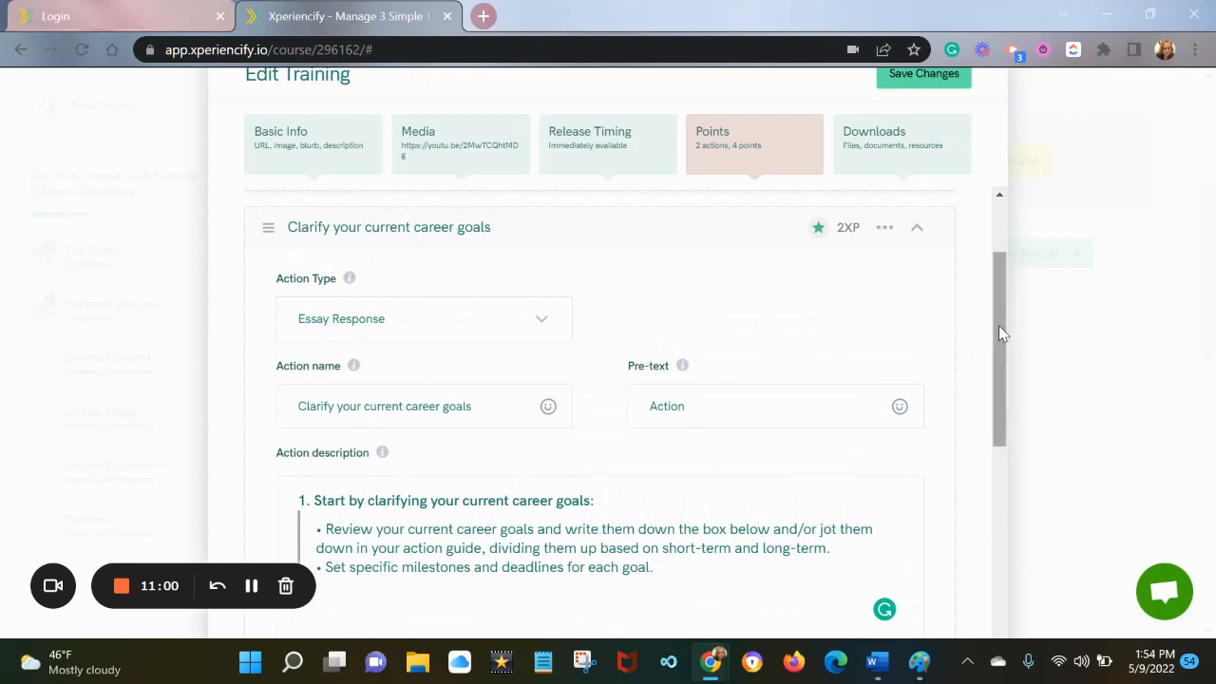
# Step: Set the minimum response to 25 words and make the too-short error read "Type at least 25 words please..."
pyautogui.moveTo(998, 325); pyautogui.dragTo(994, 492)
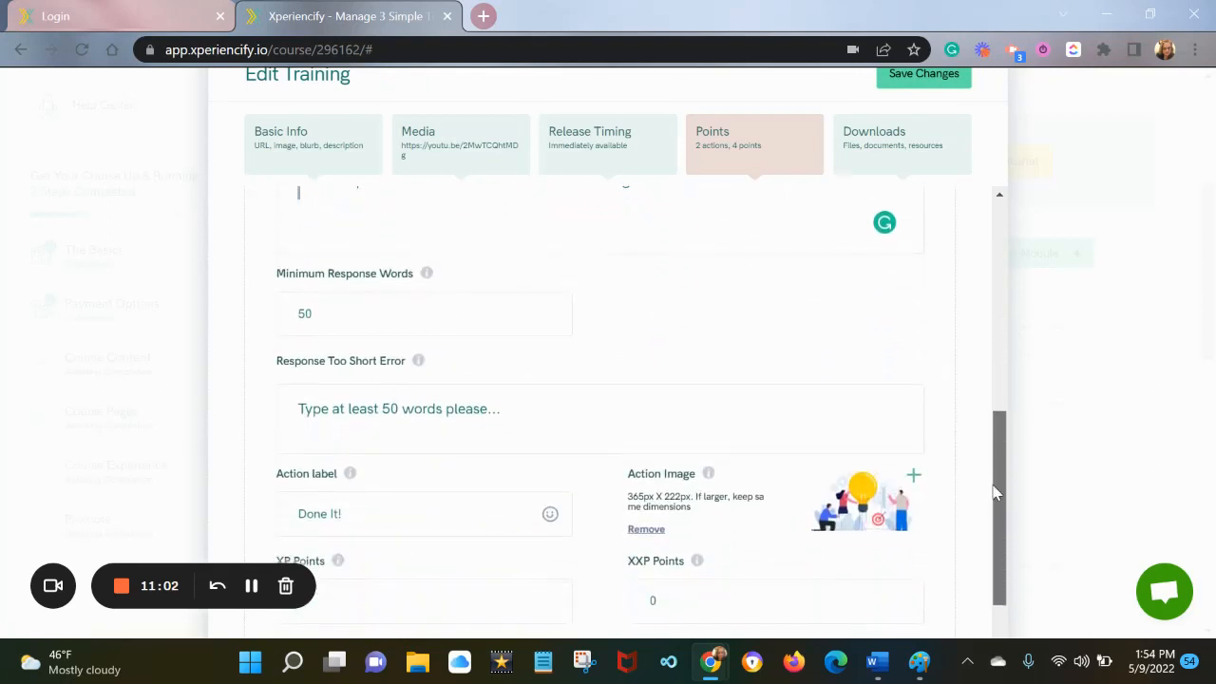
pyautogui.doubleClick(320, 316)
pyautogui.write('25')
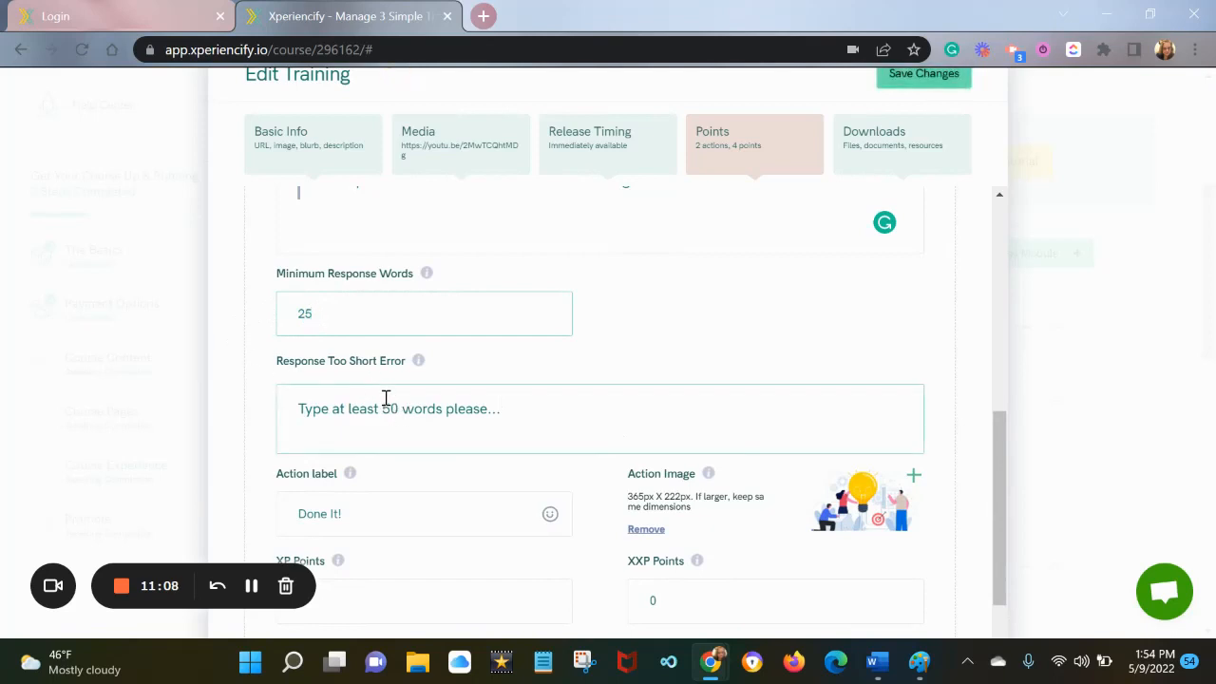
pyautogui.doubleClick(389, 409)
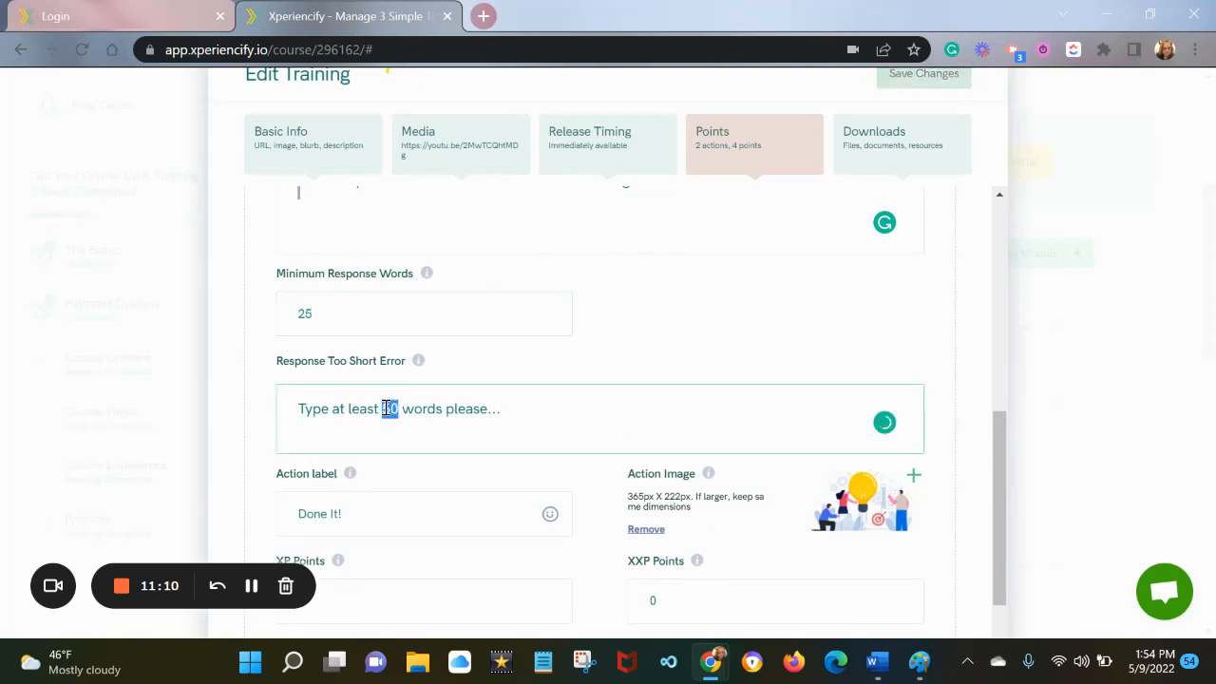
pyautogui.write('25')
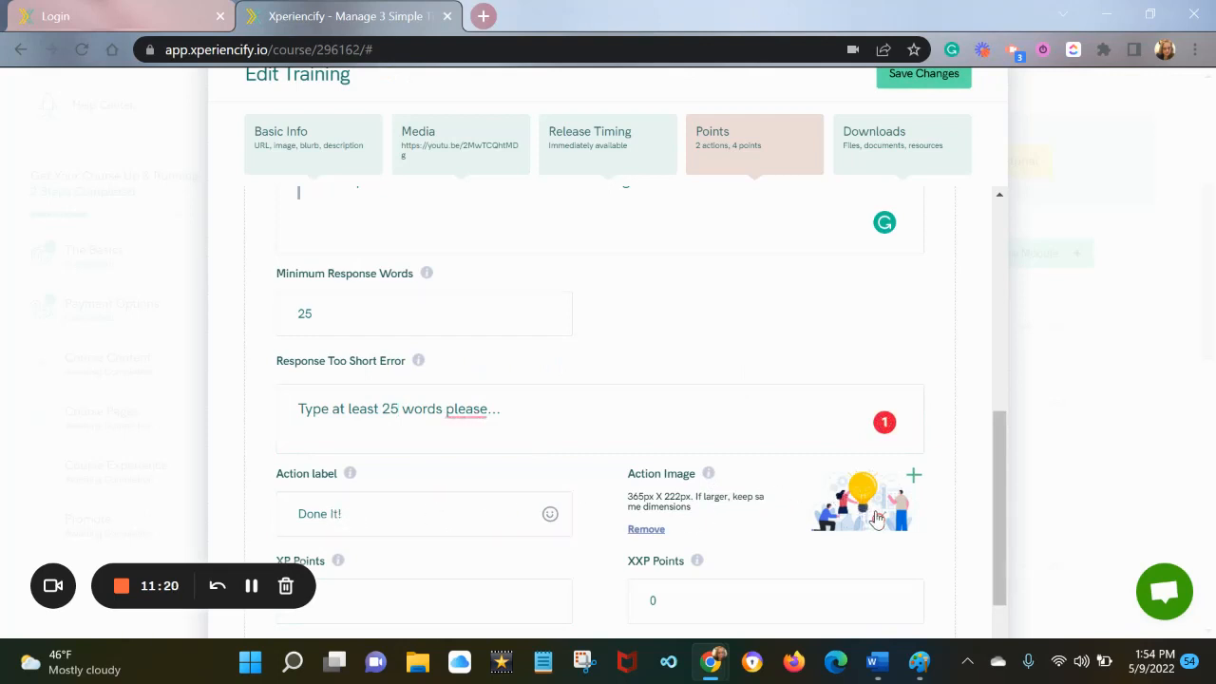
# Step: Replace the career goals action's image with the file 775_6045539, review the action's settings and save it
pyautogui.click(876, 518)
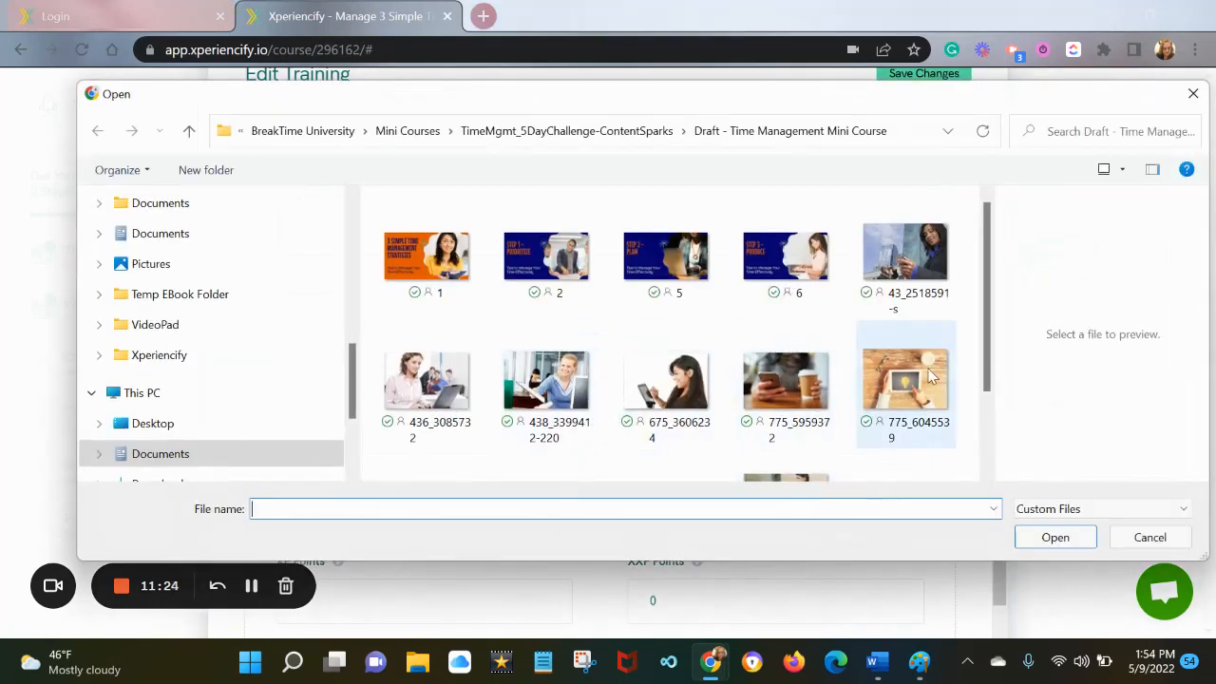
pyautogui.click(900, 397)
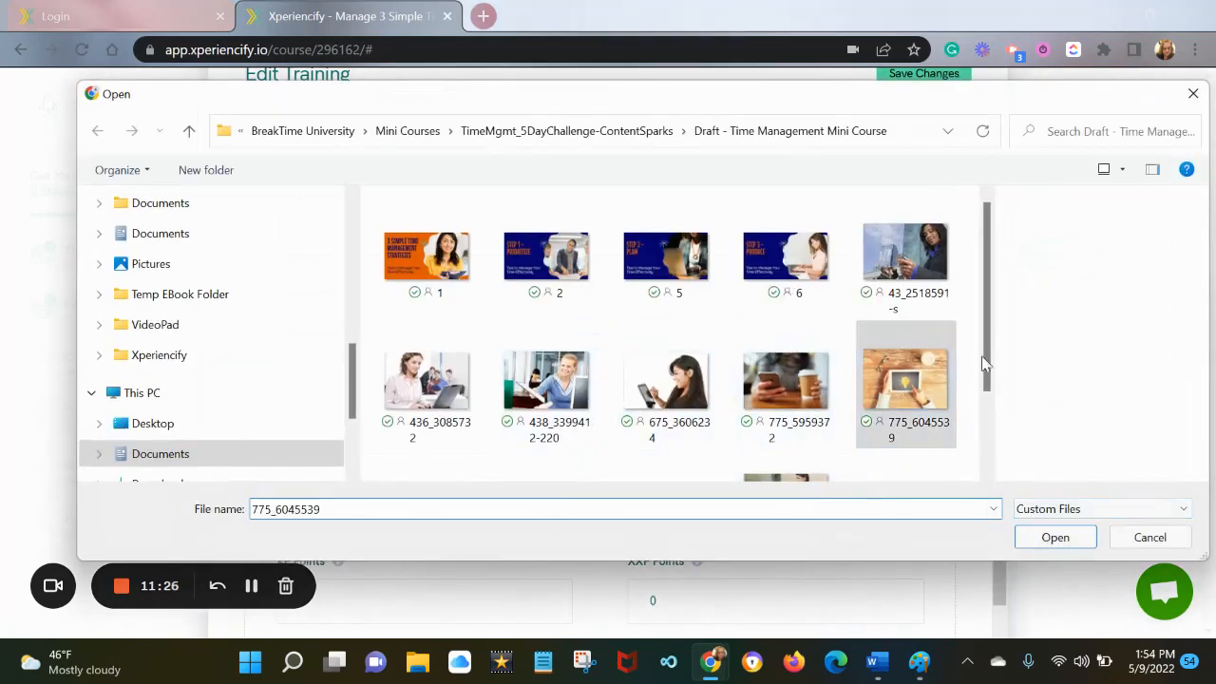
pyautogui.click(1052, 539)
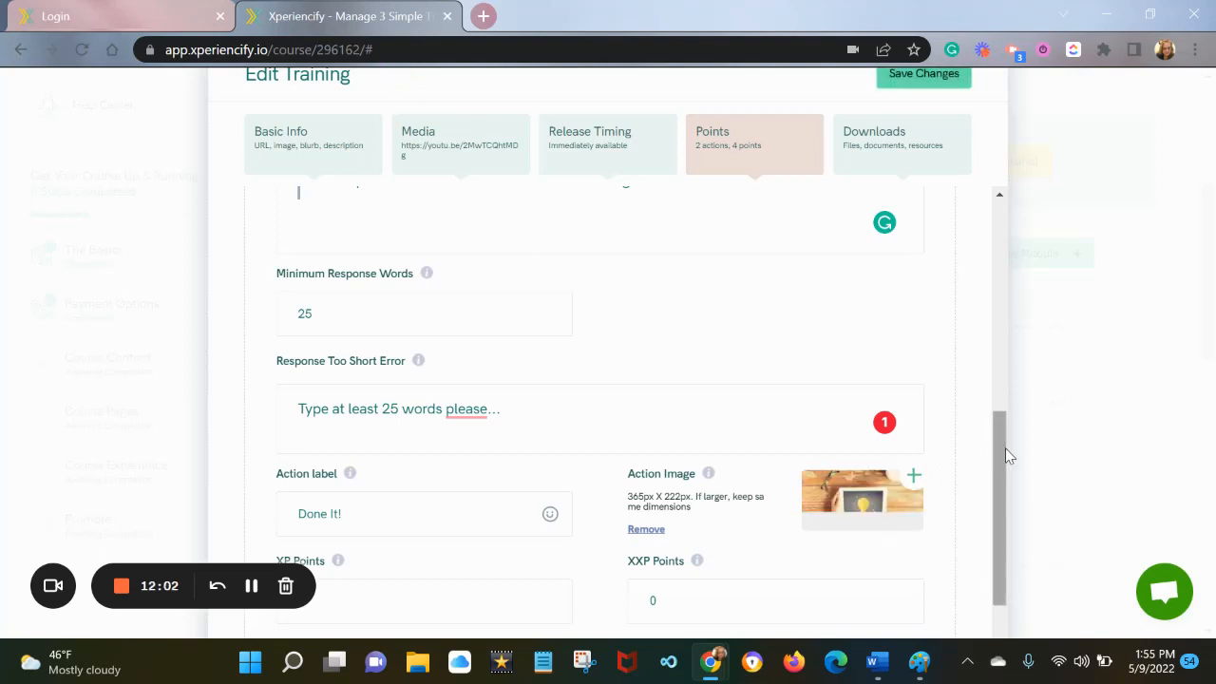
pyautogui.moveTo(1007, 448); pyautogui.dragTo(1008, 473)
pyautogui.click(416, 373)
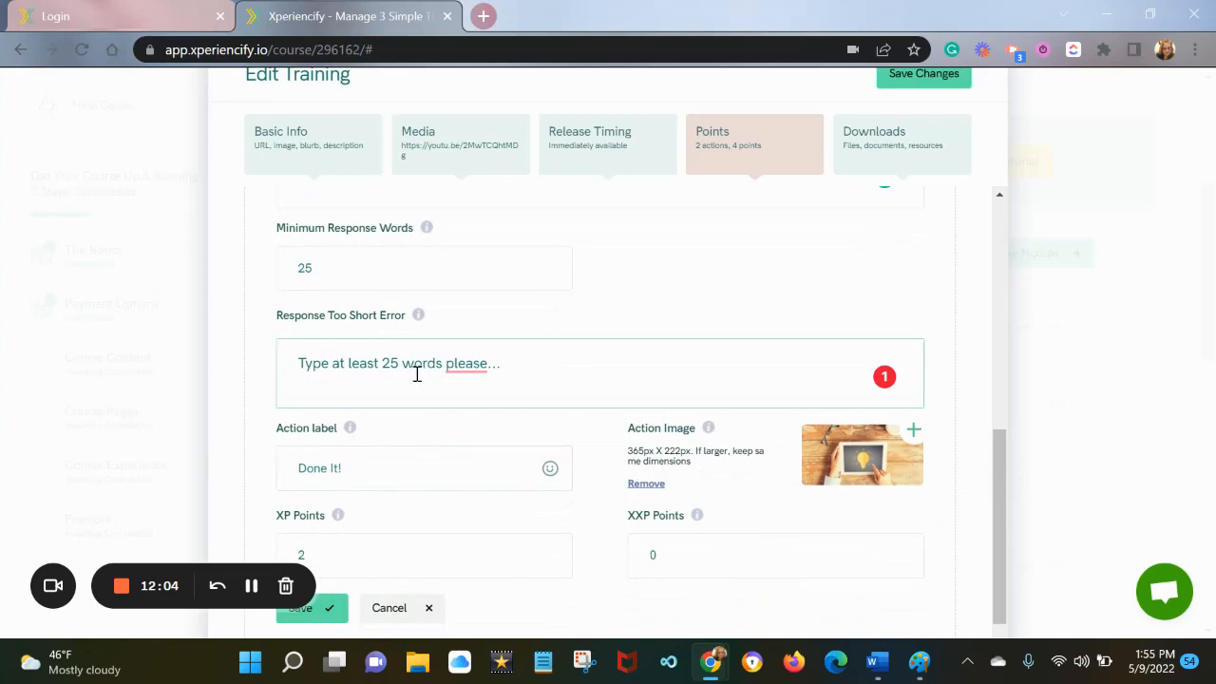
pyautogui.click(343, 266)
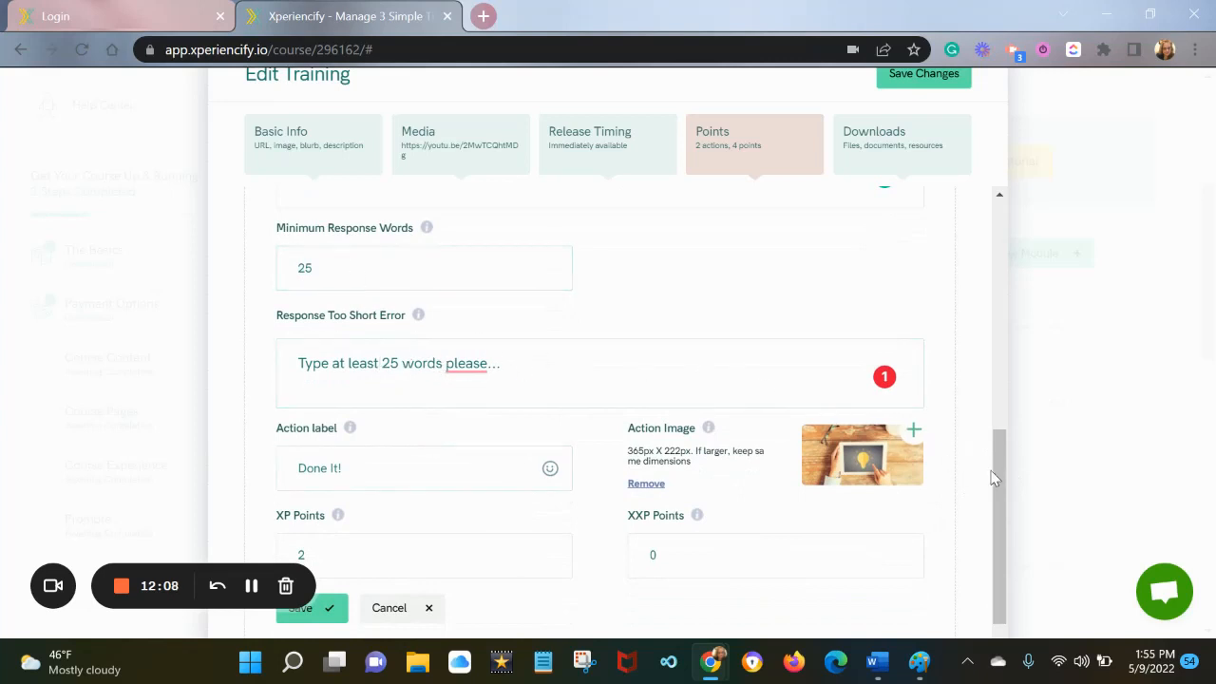
pyautogui.moveTo(992, 478); pyautogui.dragTo(1021, 303)
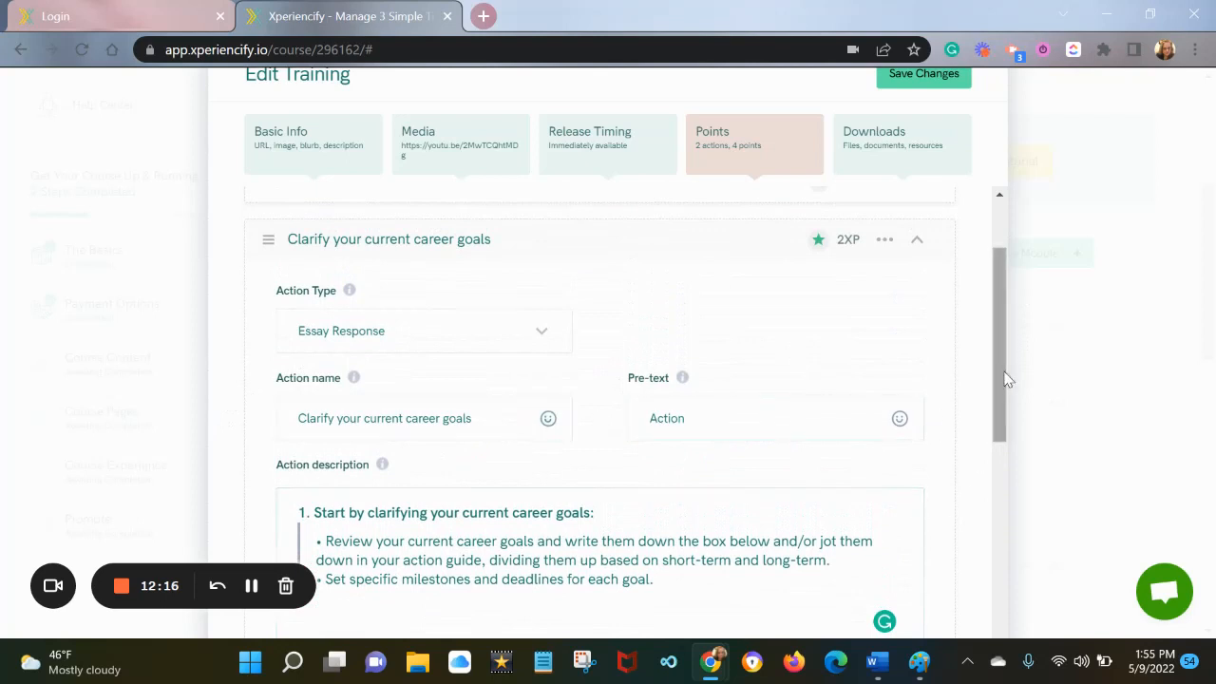
pyautogui.moveTo(1007, 378); pyautogui.dragTo(1001, 572)
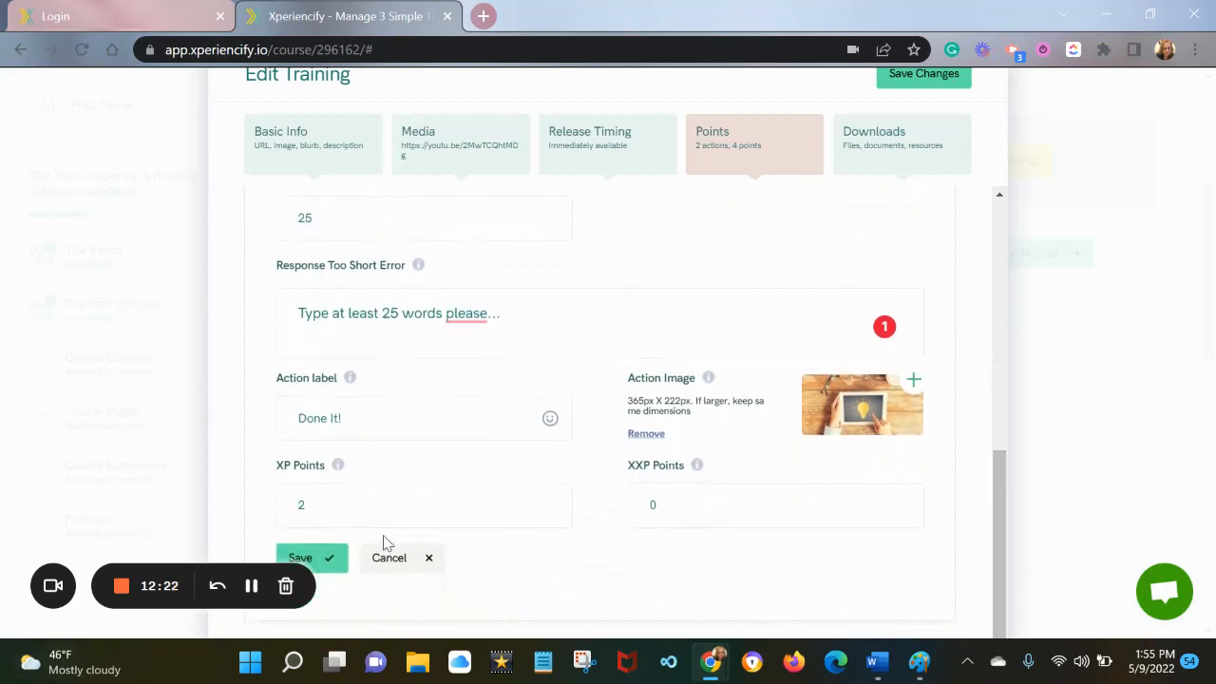
pyautogui.click(332, 563)
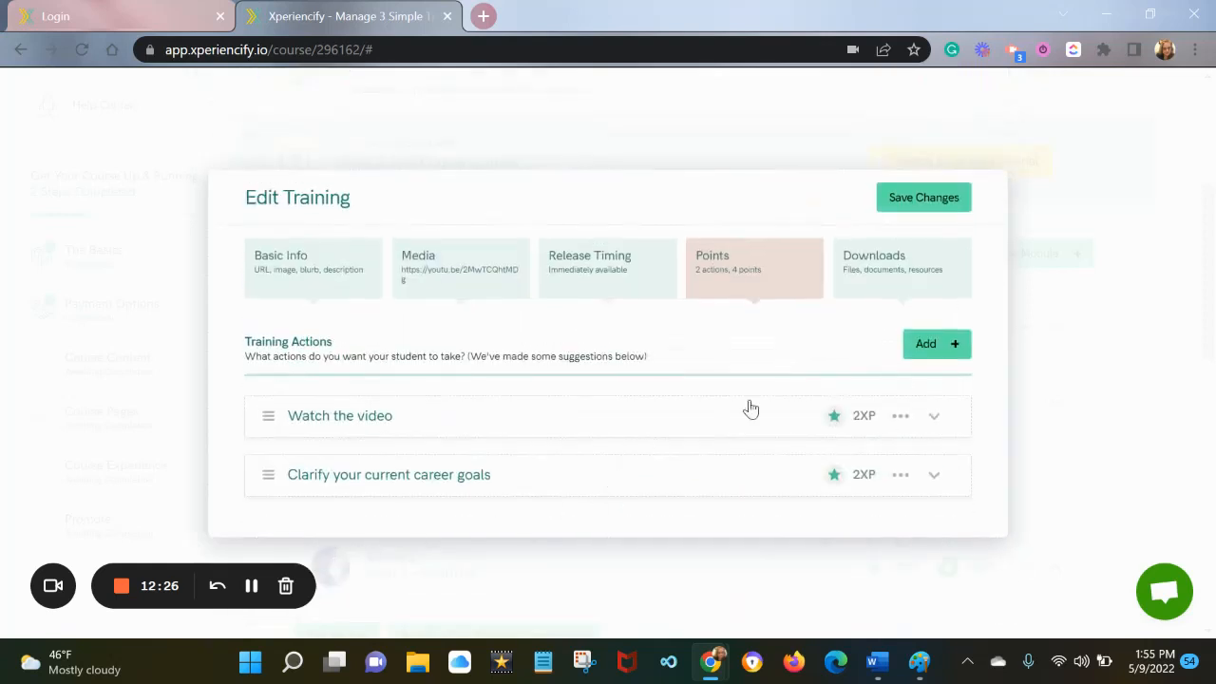
# Step: Add a new training action, switch to the Word document and copy action step 2 on time management issues with its three bullets
pyautogui.click(936, 350)
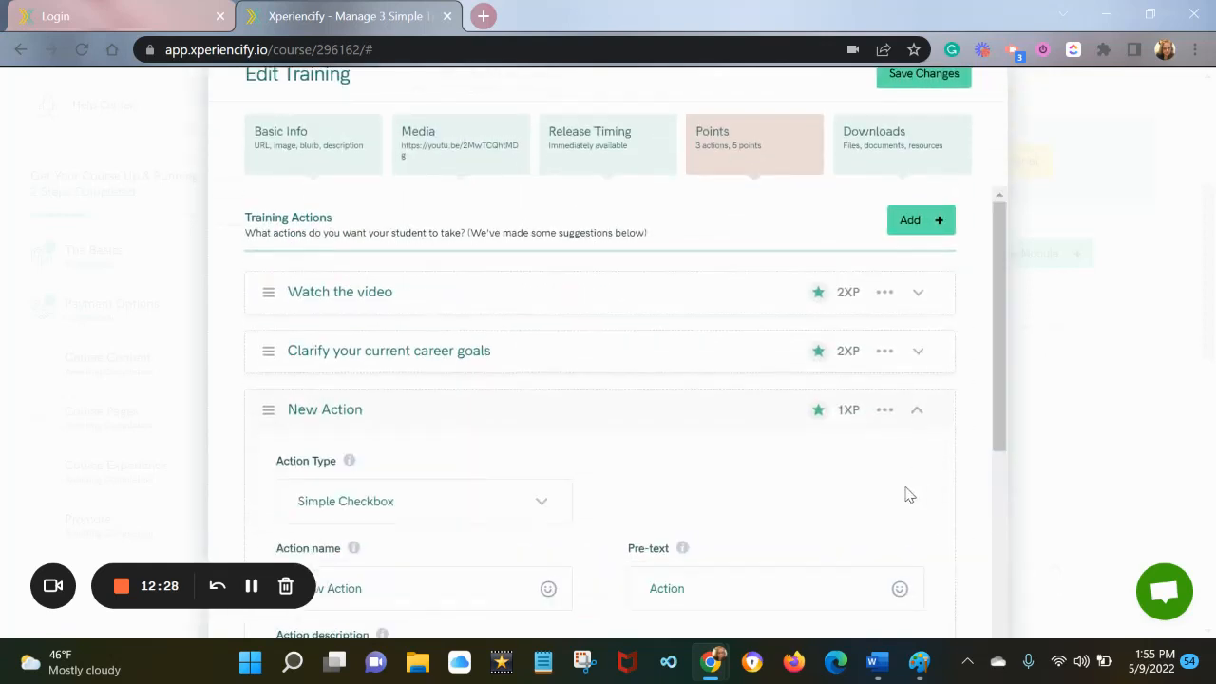
pyautogui.moveTo(878, 660)
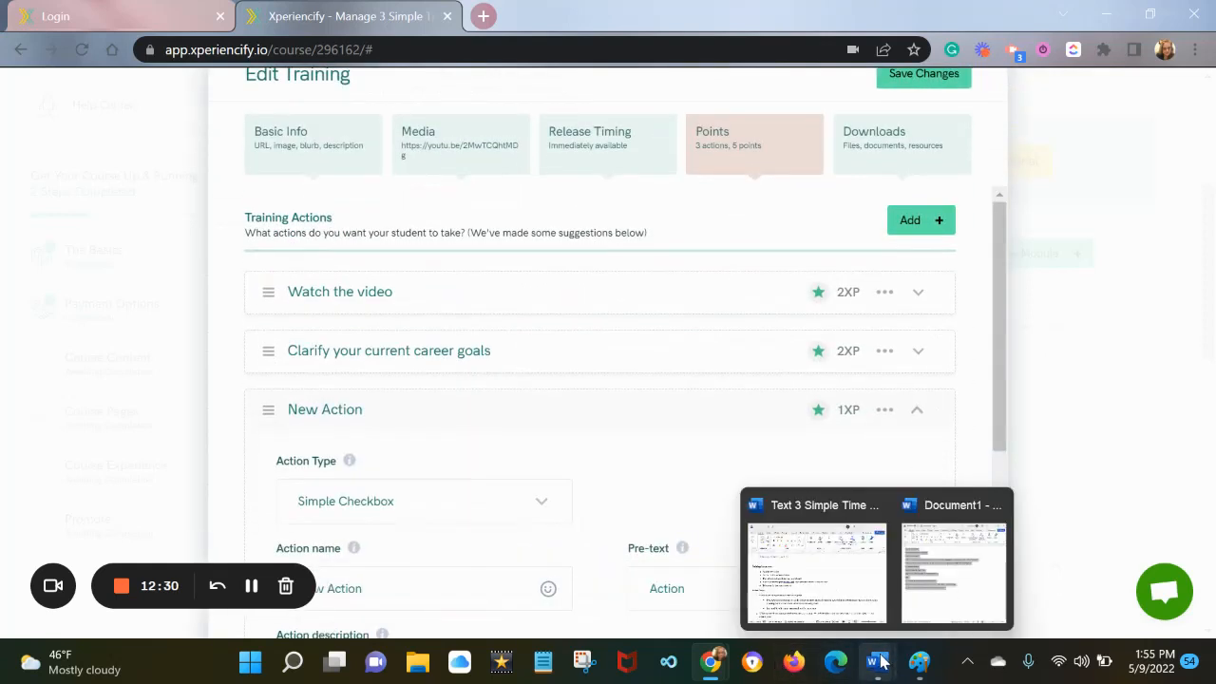
pyautogui.click(850, 546)
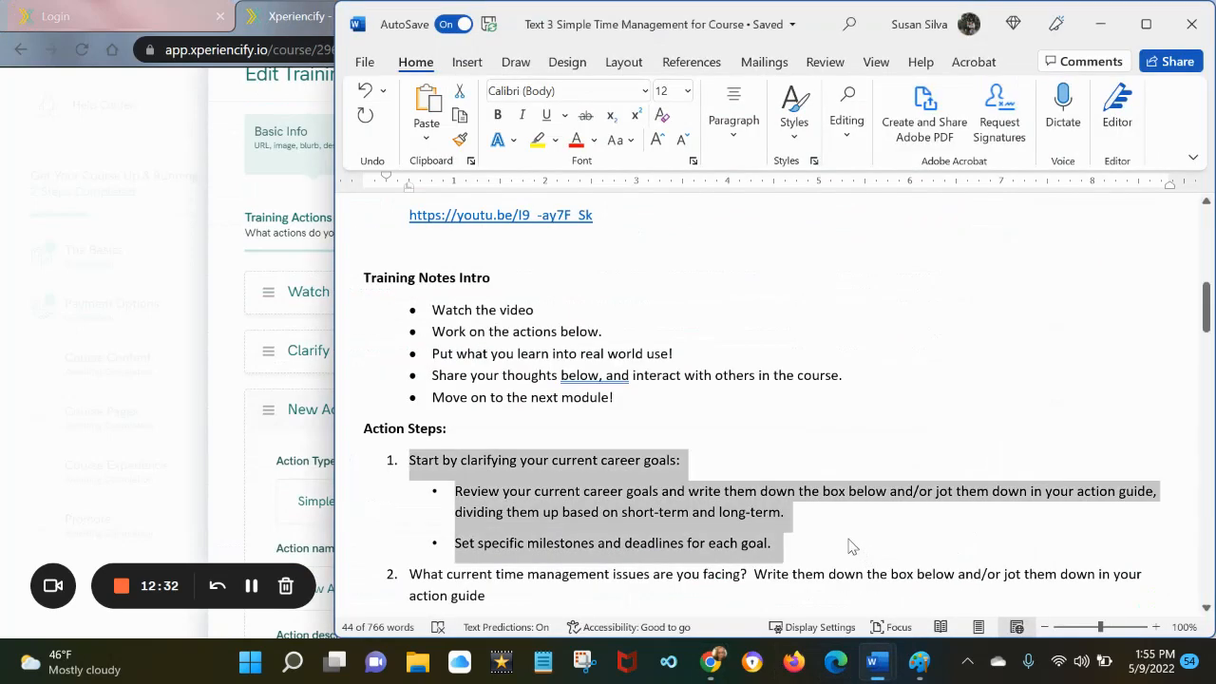
pyautogui.moveTo(1204, 306); pyautogui.dragTo(1205, 336)
pyautogui.moveTo(898, 433); pyautogui.dragTo(395, 325)
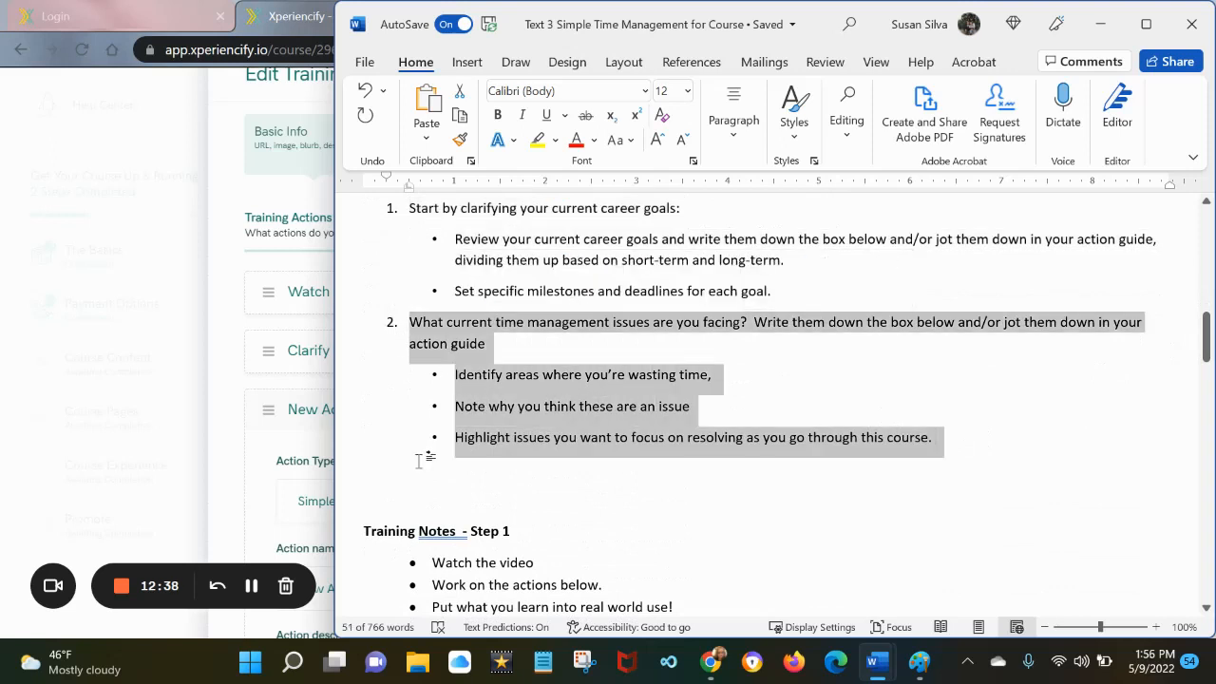
# Step: Back in Xperiencify, paste the copied time management issues text into the new action's description
pyautogui.click(228, 416)
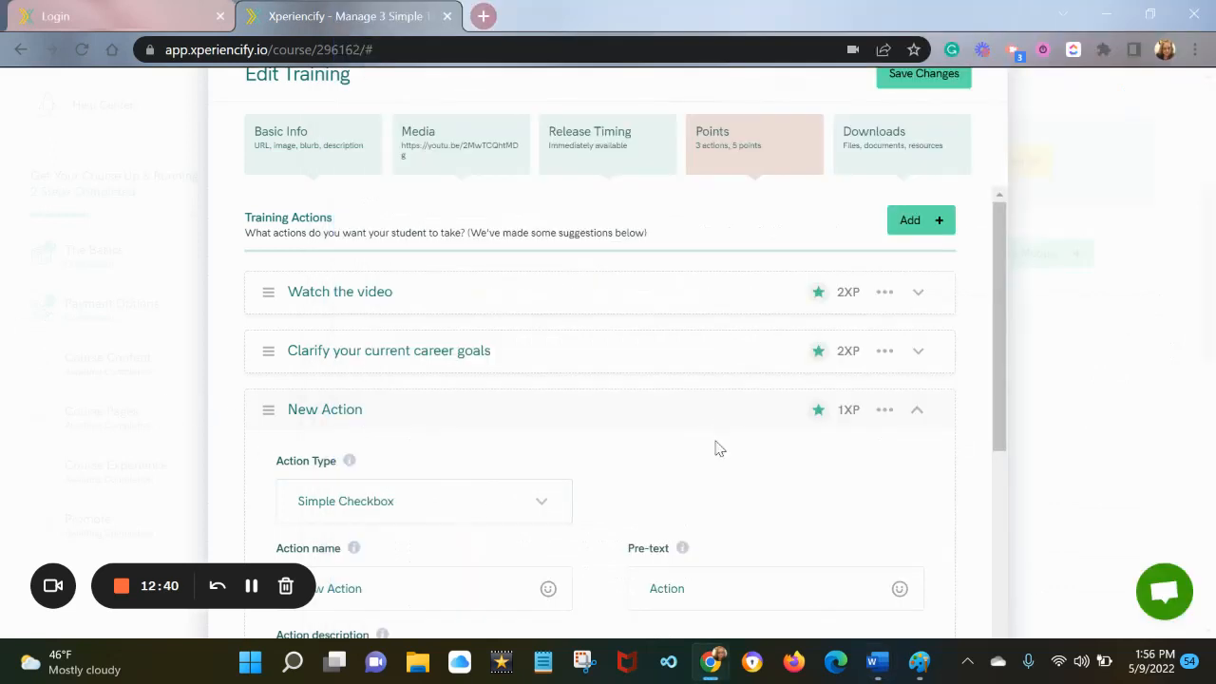
pyautogui.moveTo(1001, 331); pyautogui.dragTo(1038, 329)
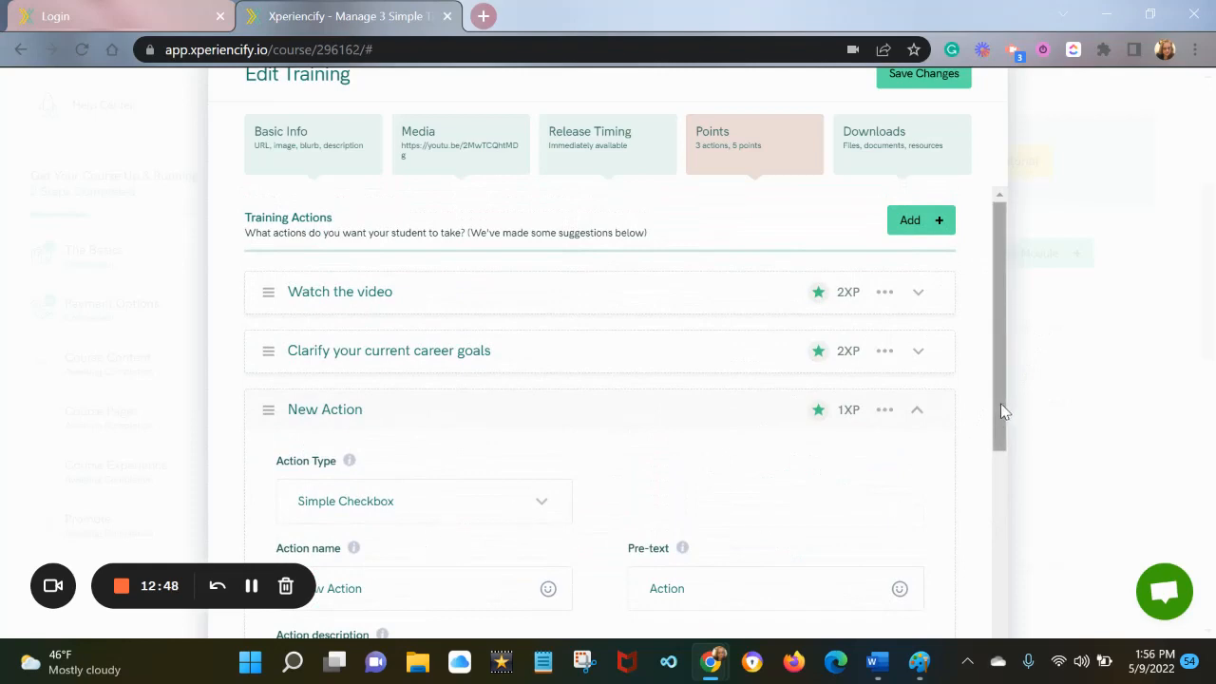
pyautogui.moveTo(1000, 403); pyautogui.dragTo(969, 491)
pyautogui.click(491, 531)
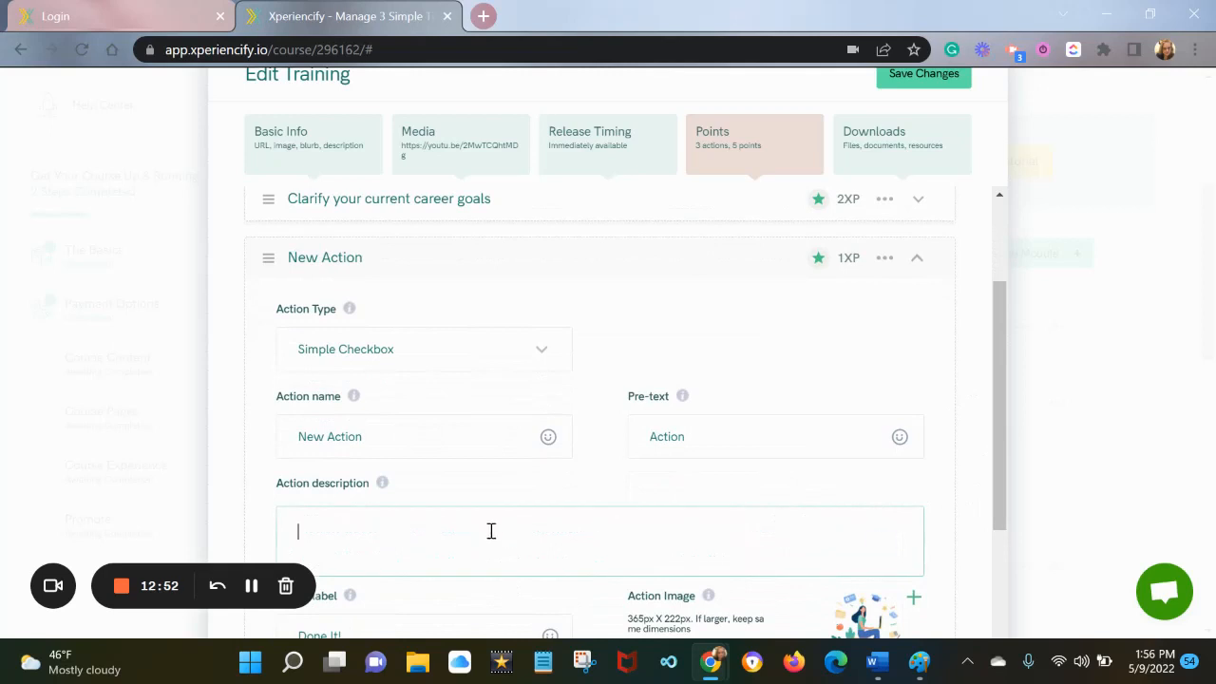
pyautogui.write('2. What current time management issues are you facing?   Write them down the box below and/or jot them down in your action guide -Identify areas where you’re wasting time, -Note why you think these are an issue -Highlight issues you want to focus on resolving as you go through this course.')
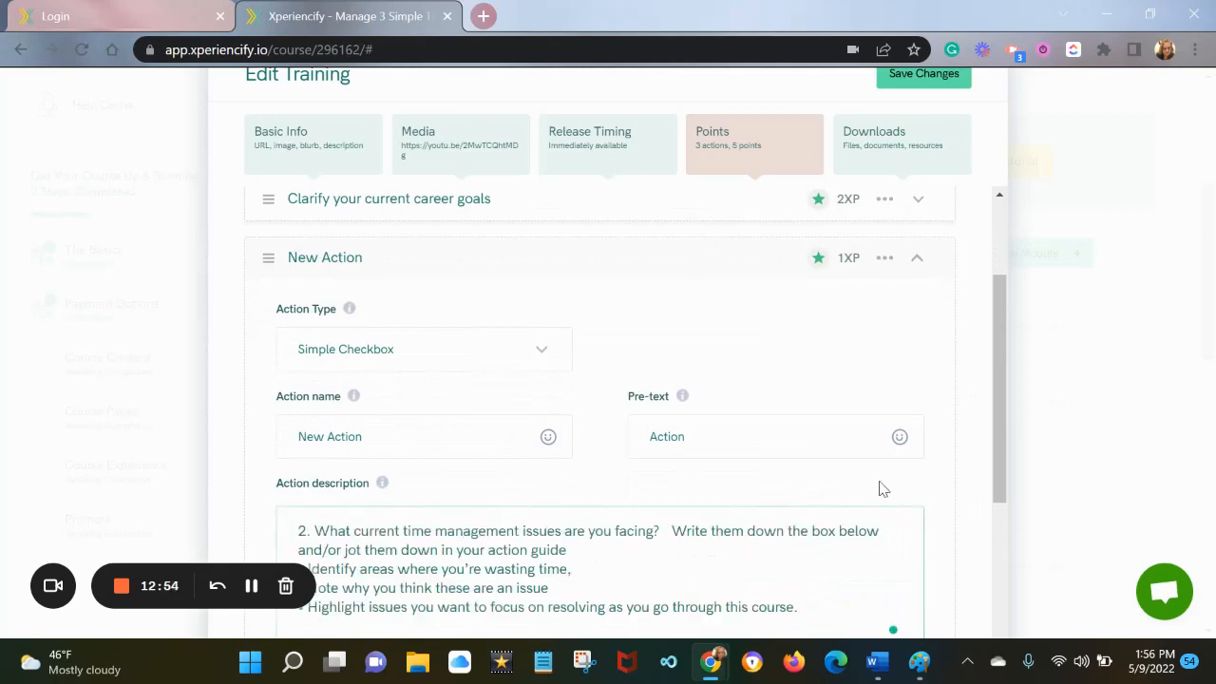
# Step: Accept the Grammarly suggestion in the description so the phrase reads "Write them down in the box below"
pyautogui.moveTo(999, 437); pyautogui.dragTo(693, 514)
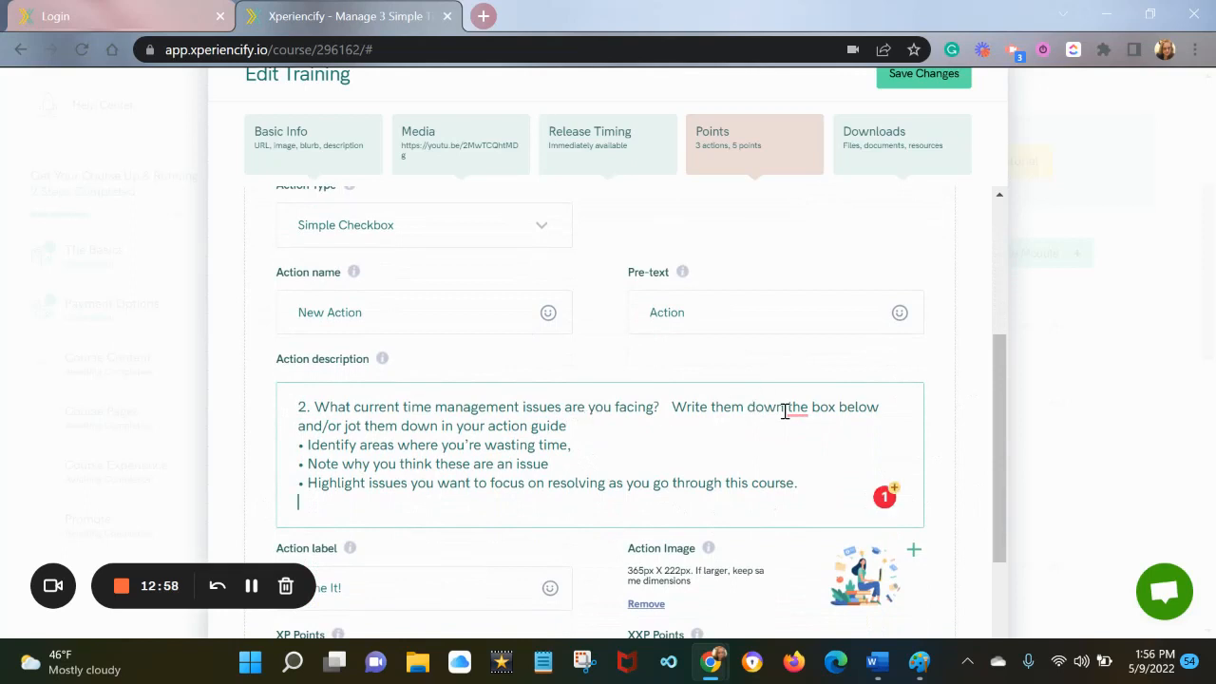
pyautogui.moveTo(789, 408)
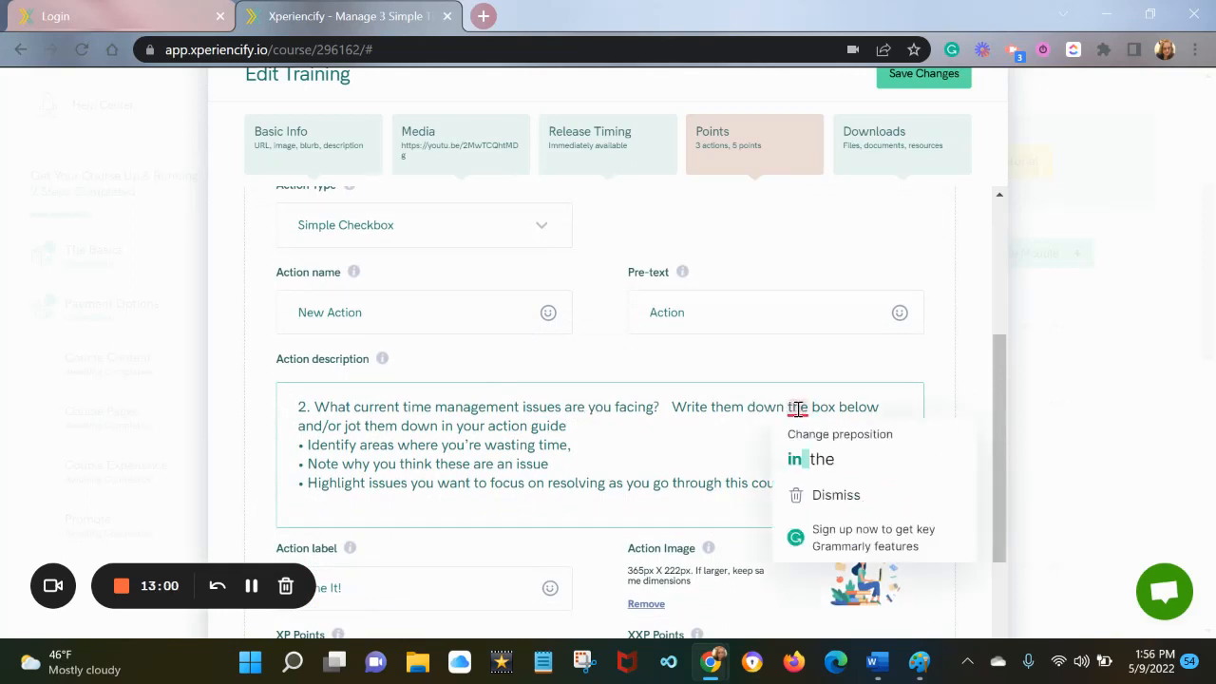
pyautogui.click(804, 457)
# Step: Bold the time management issues question in the description and indent its three bullets as a quote
pyautogui.moveTo(576, 429); pyautogui.dragTo(298, 409)
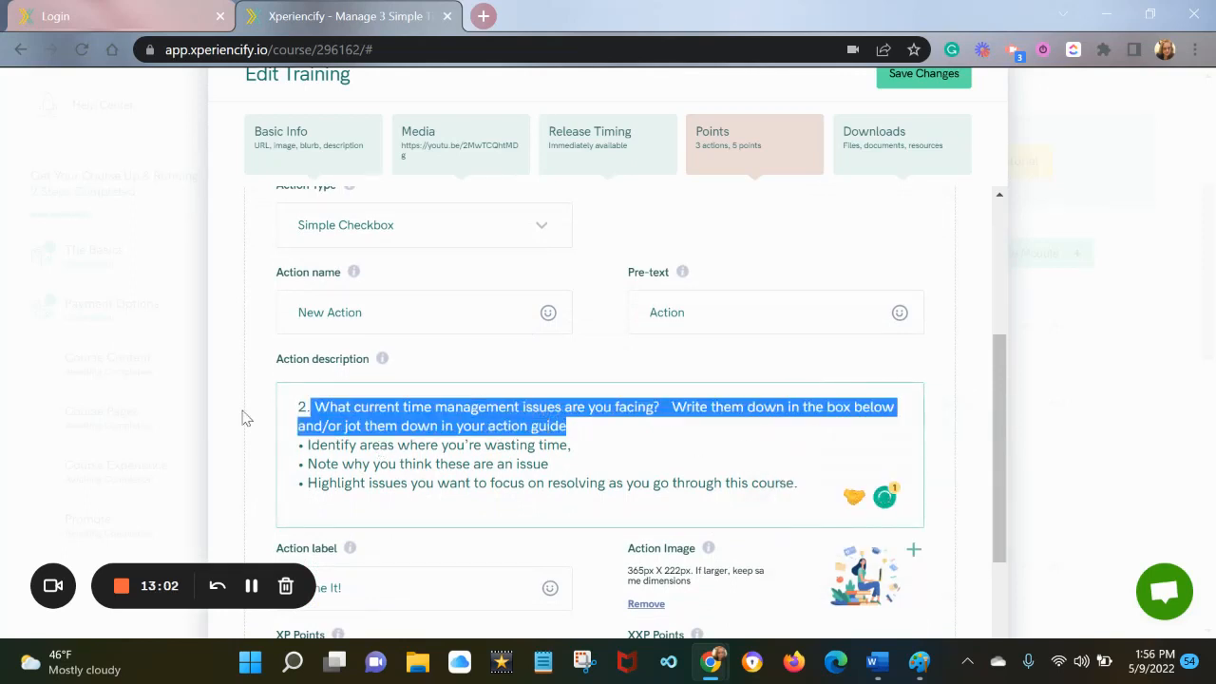
pyautogui.click(295, 348)
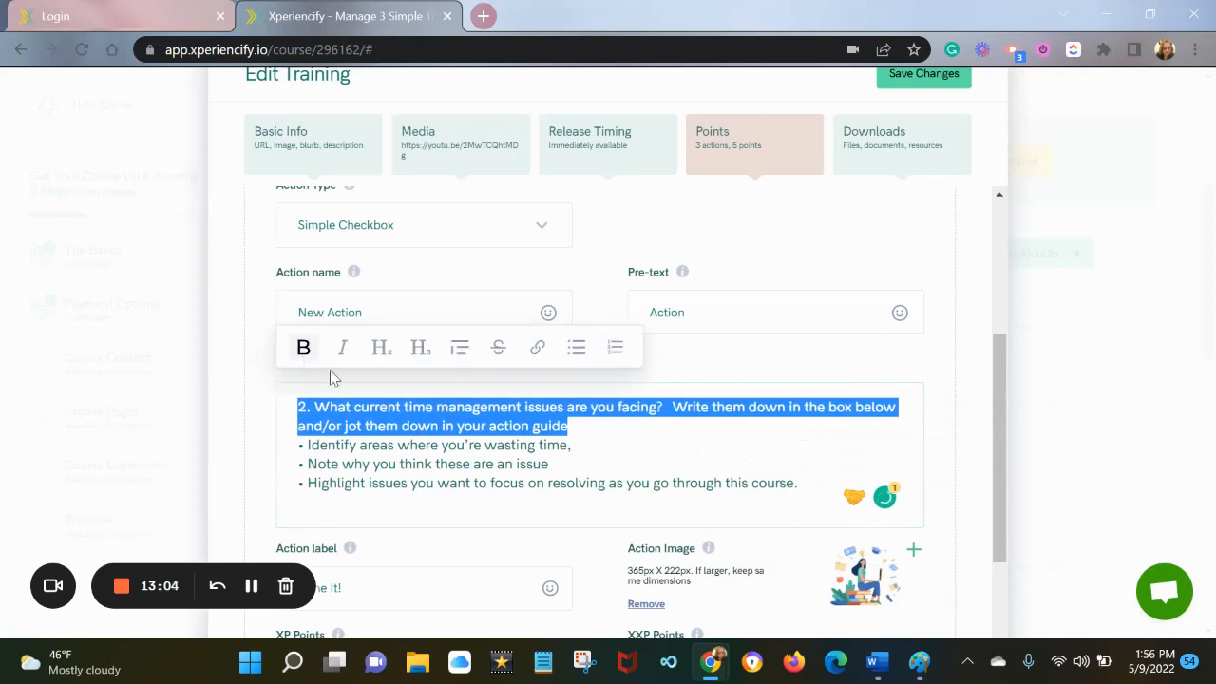
pyautogui.moveTo(798, 483); pyautogui.dragTo(295, 449)
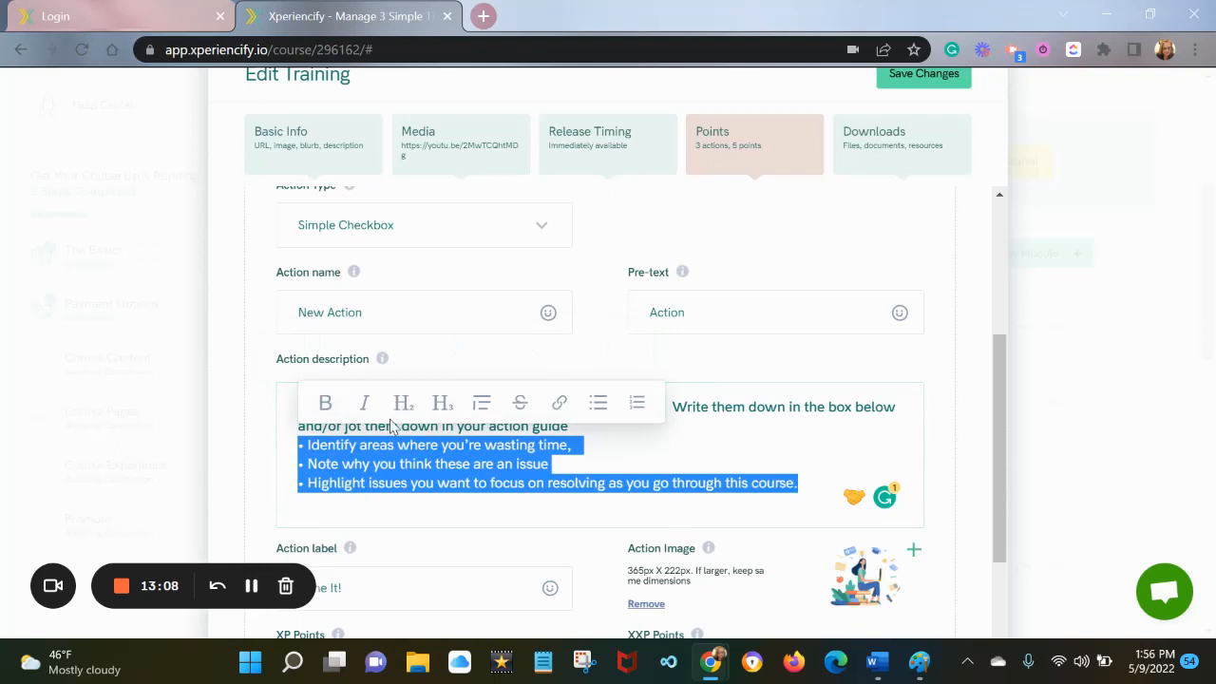
pyautogui.click(481, 402)
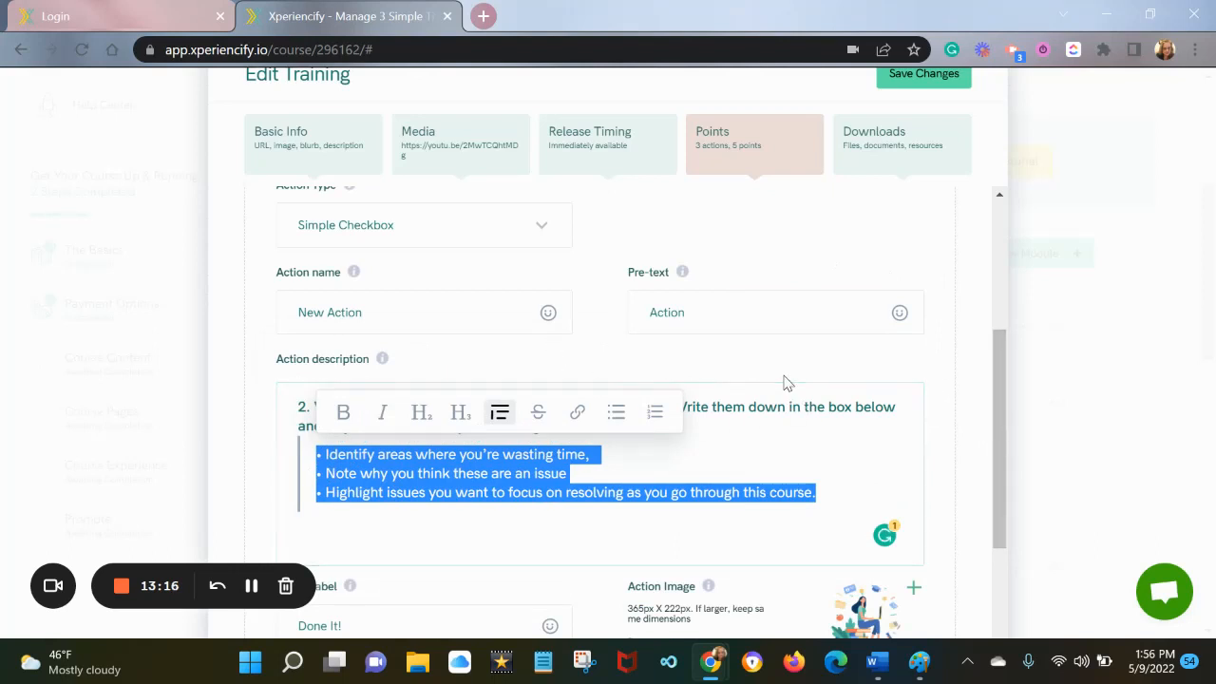
pyautogui.click(871, 469)
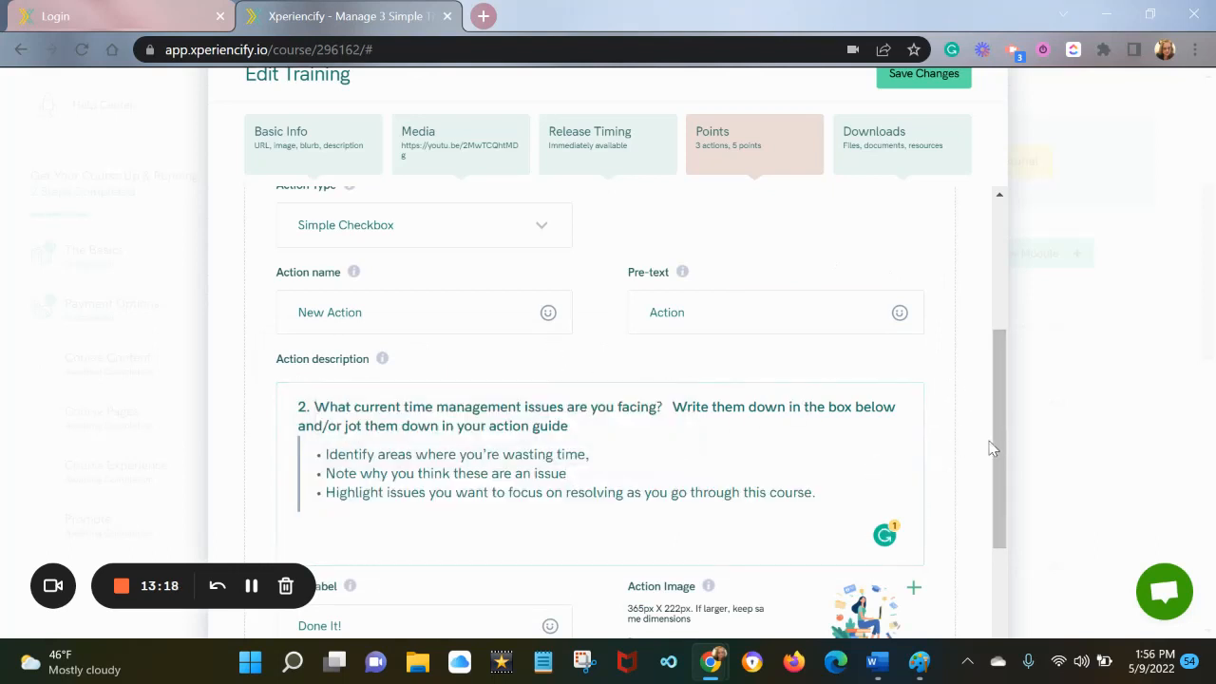
# Step: Set the new action's type to Essay Response
pyautogui.click(688, 483)
pyautogui.click(514, 241)
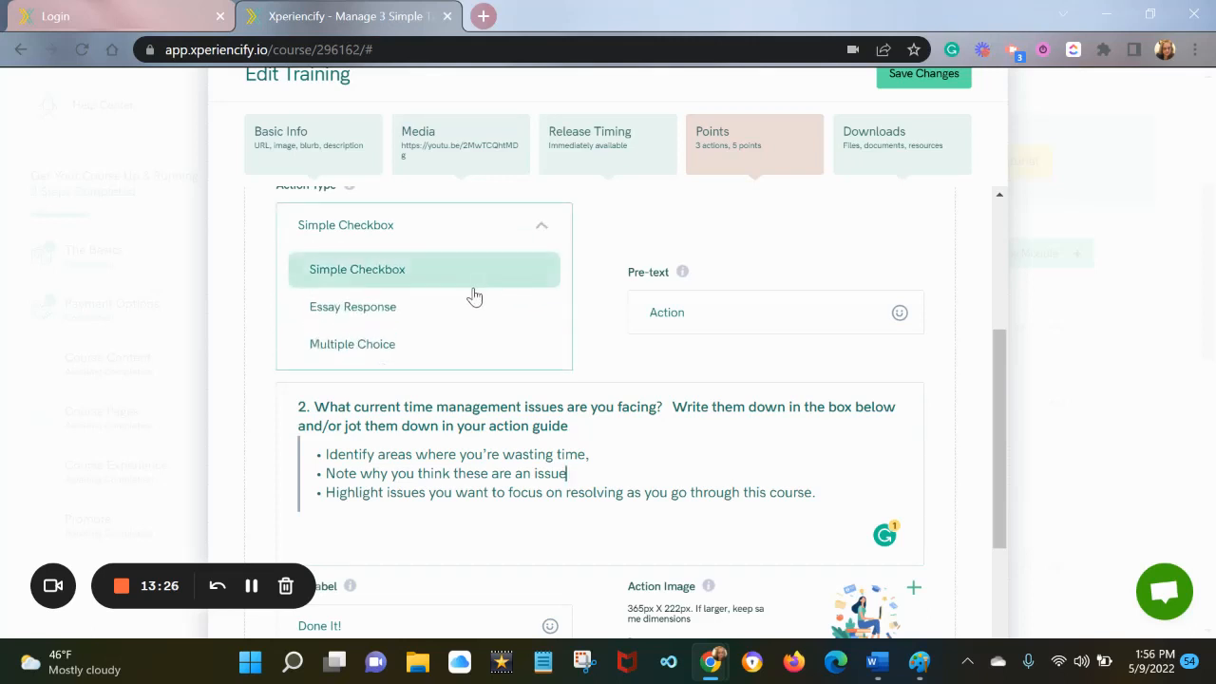
pyautogui.click(455, 309)
# Step: Rename the new essay action "Time Management Issues"
pyautogui.moveTo(1001, 346); pyautogui.dragTo(1038, 273)
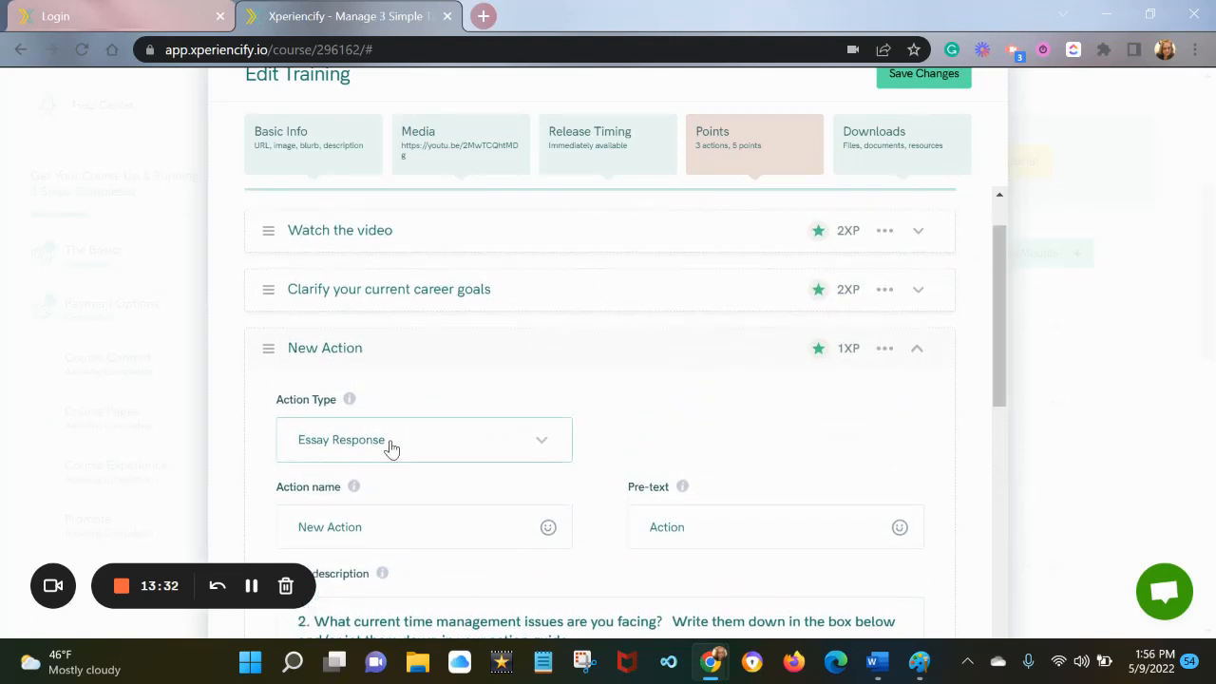
pyautogui.moveTo(393, 523); pyautogui.dragTo(295, 526)
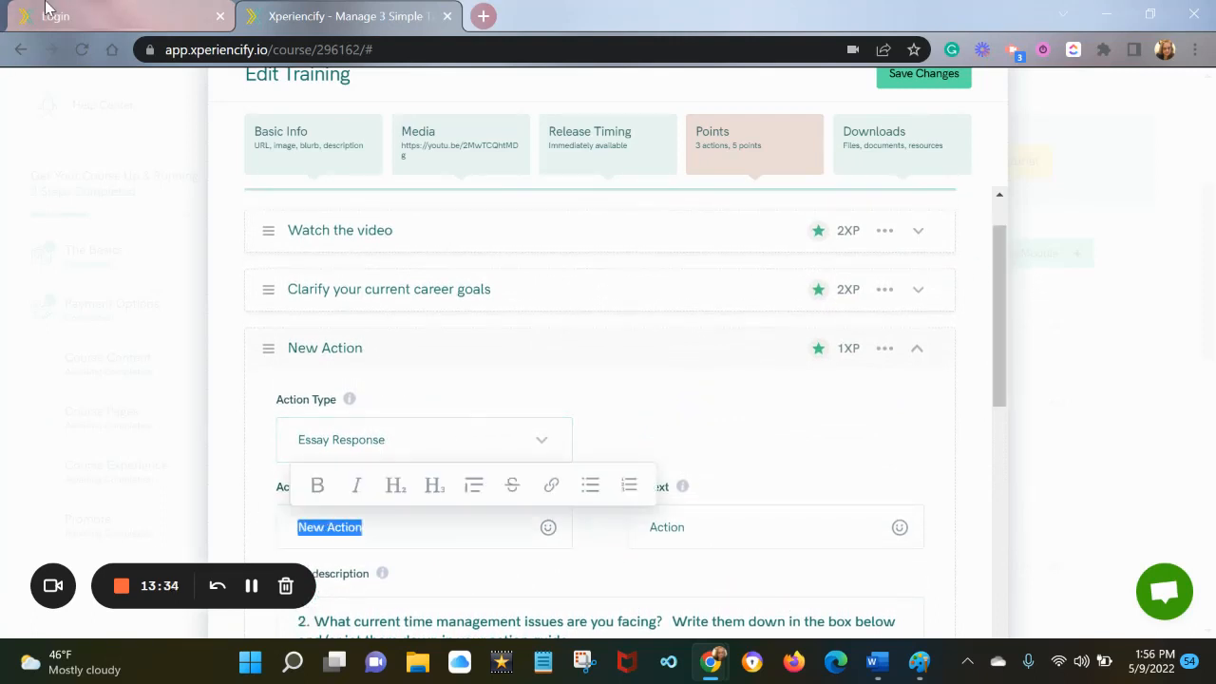
pyautogui.click(45, 8)
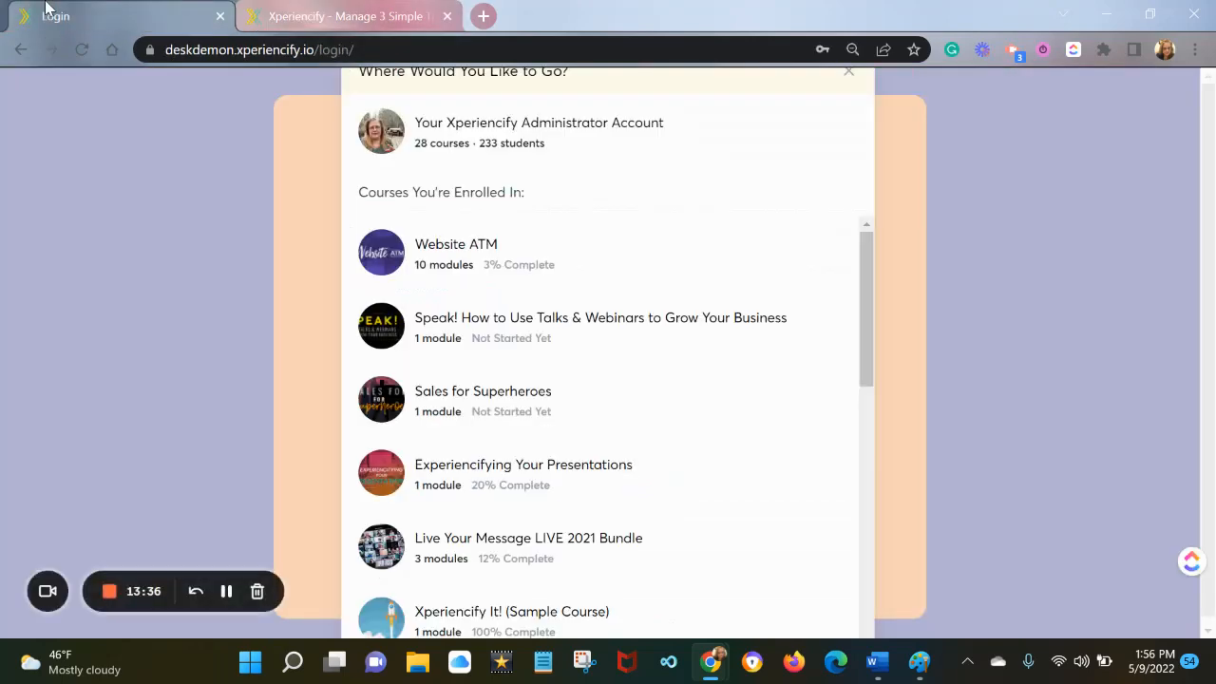
pyautogui.click(304, 17)
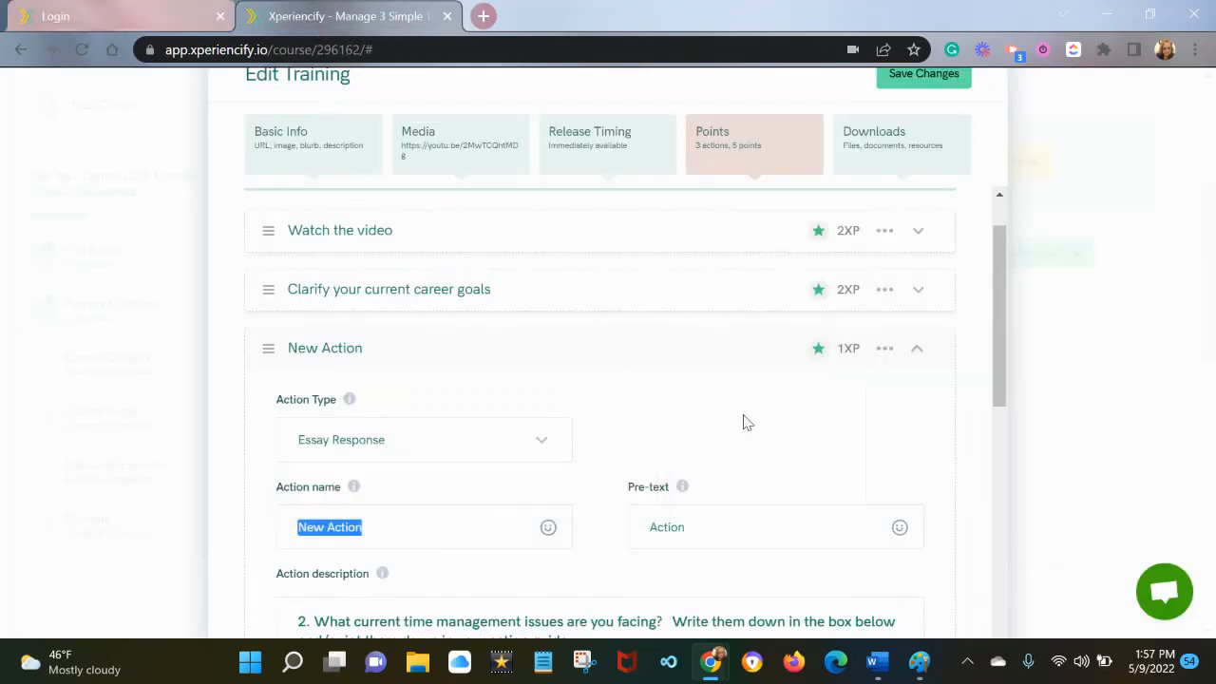
pyautogui.click(378, 520)
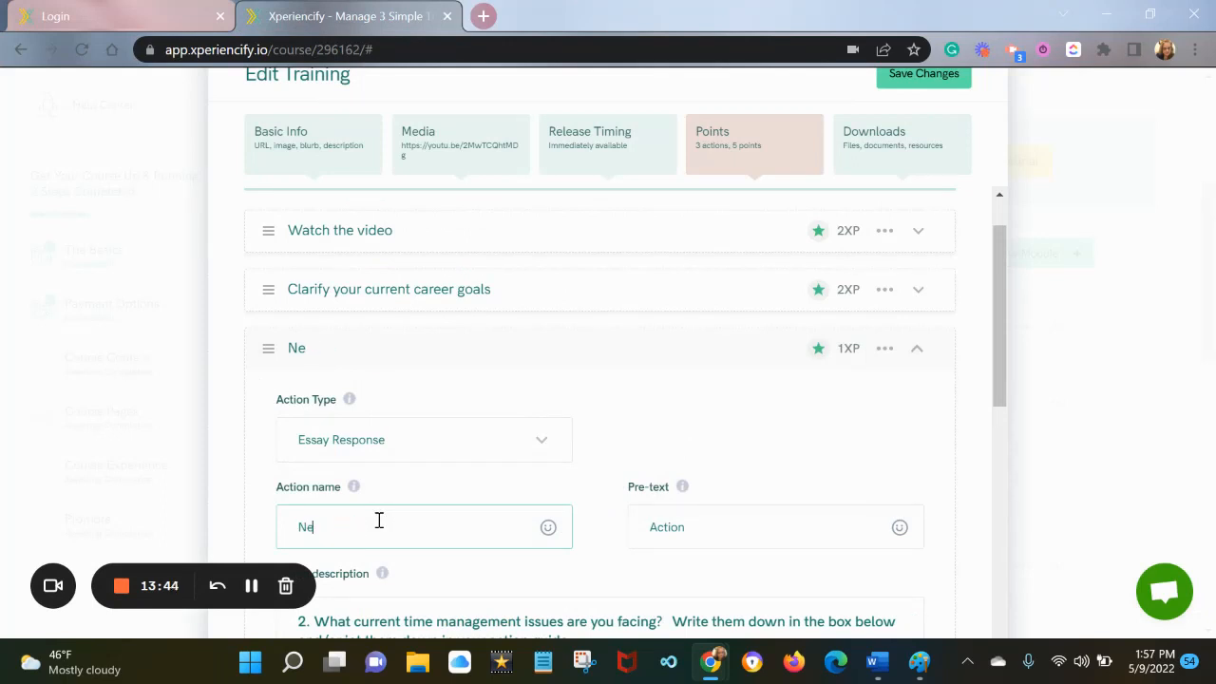
pyautogui.write('Time Man')
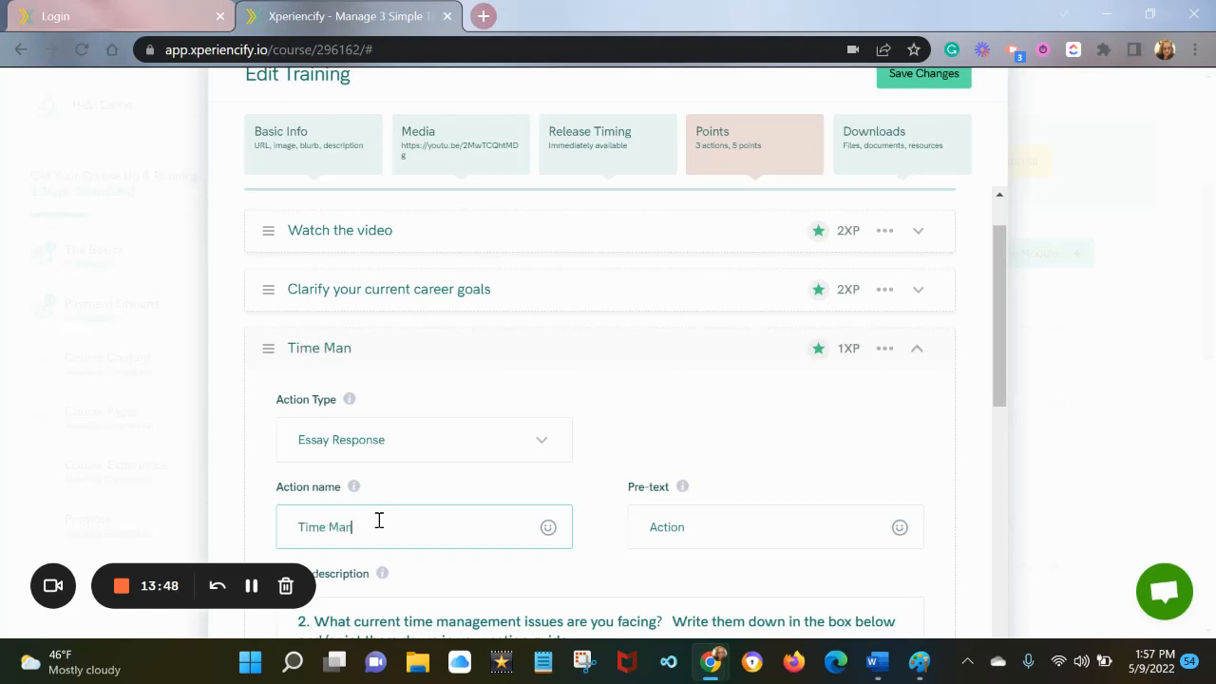
pyautogui.write('agement Issue')
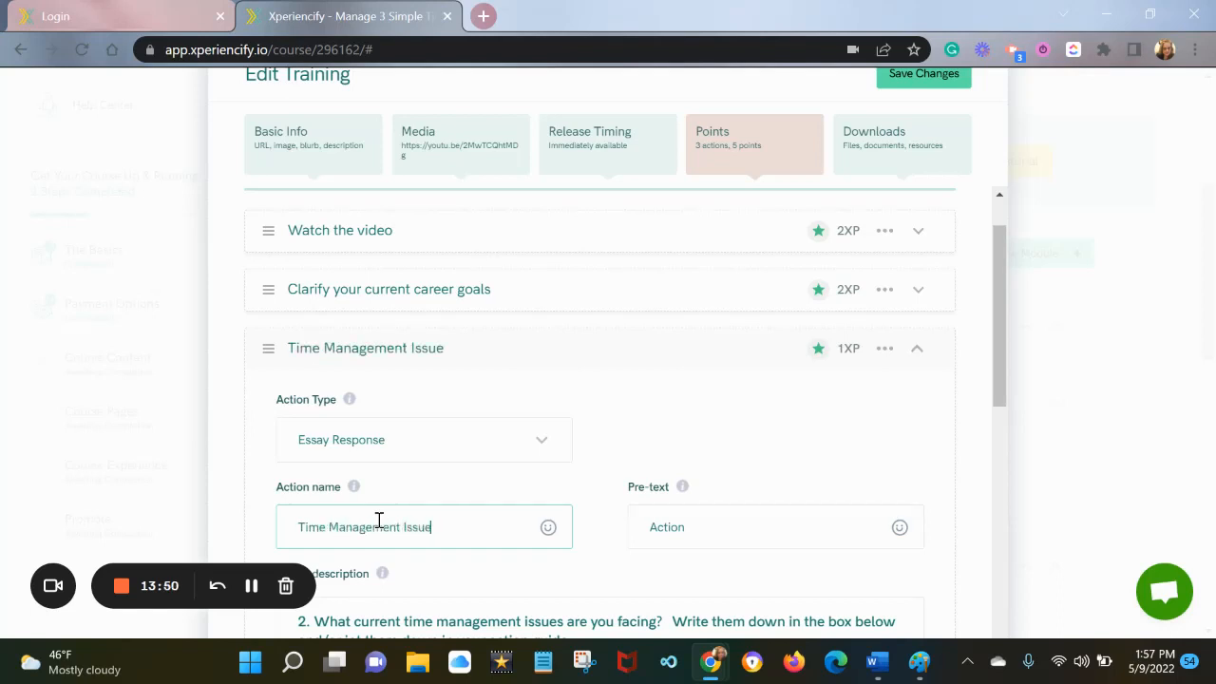
pyautogui.write('s')
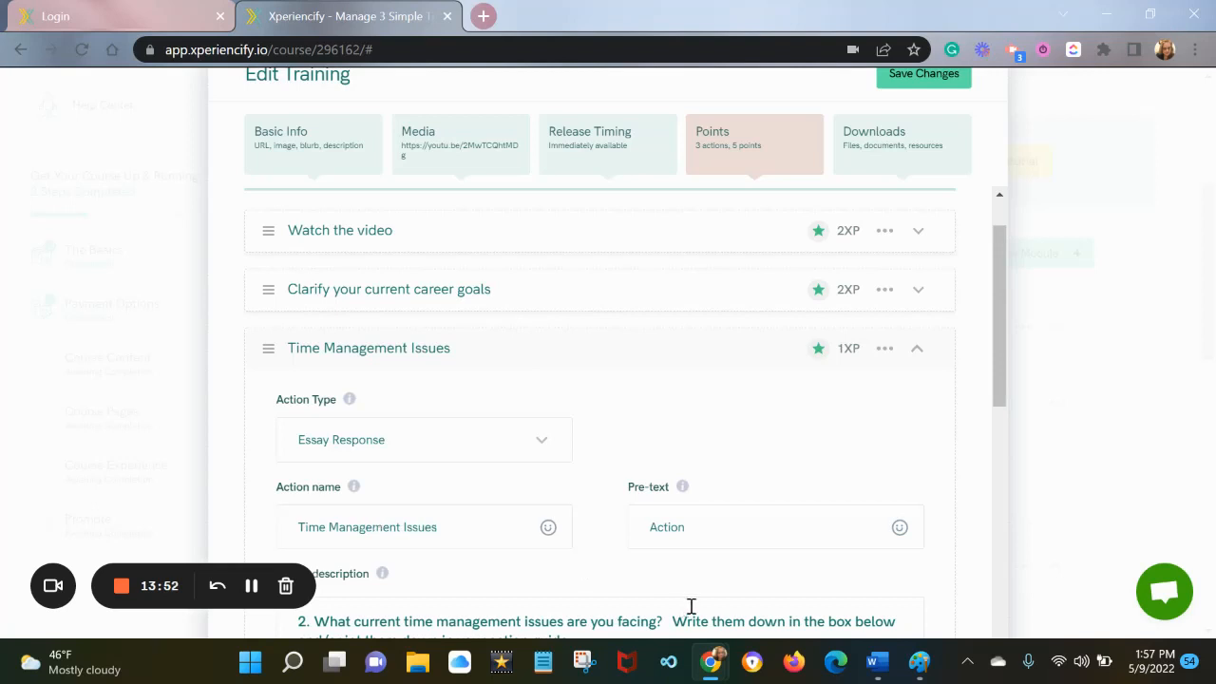
# Step: Set the action's minimum response words to 25 and update the too-short error to "Type at least 25 words please..."
pyautogui.moveTo(999, 381); pyautogui.dragTo(987, 592)
pyautogui.moveTo(338, 331); pyautogui.dragTo(246, 333)
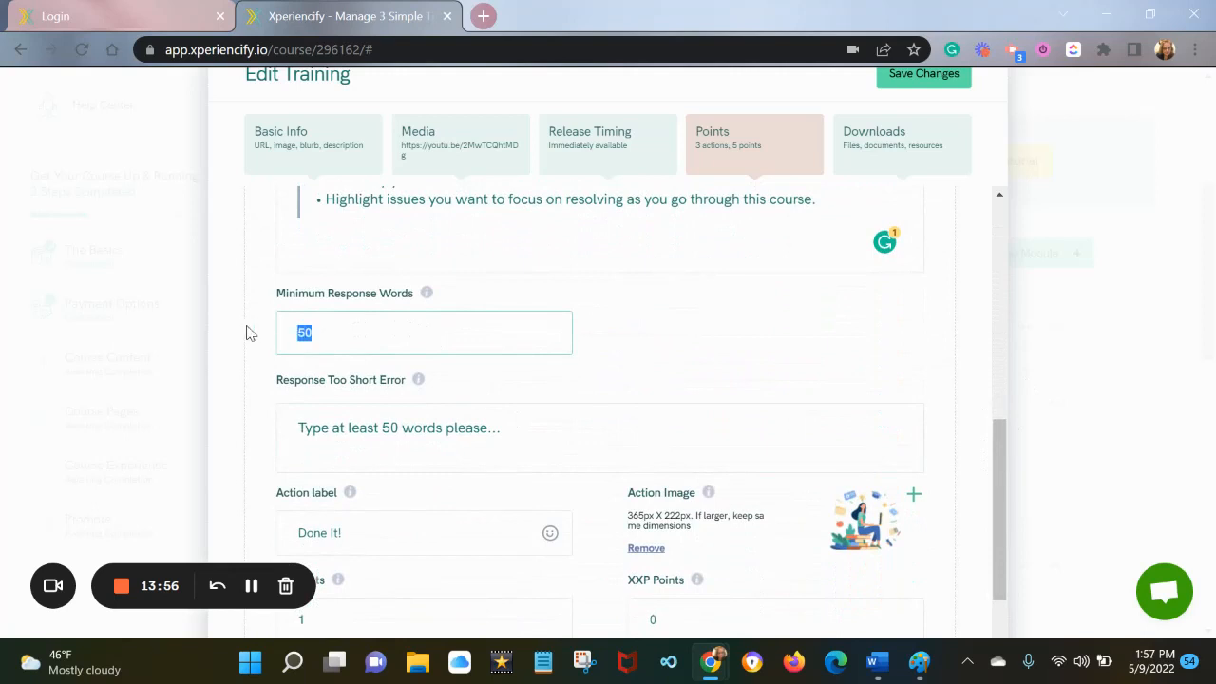
pyautogui.write('25')
pyautogui.click(405, 426)
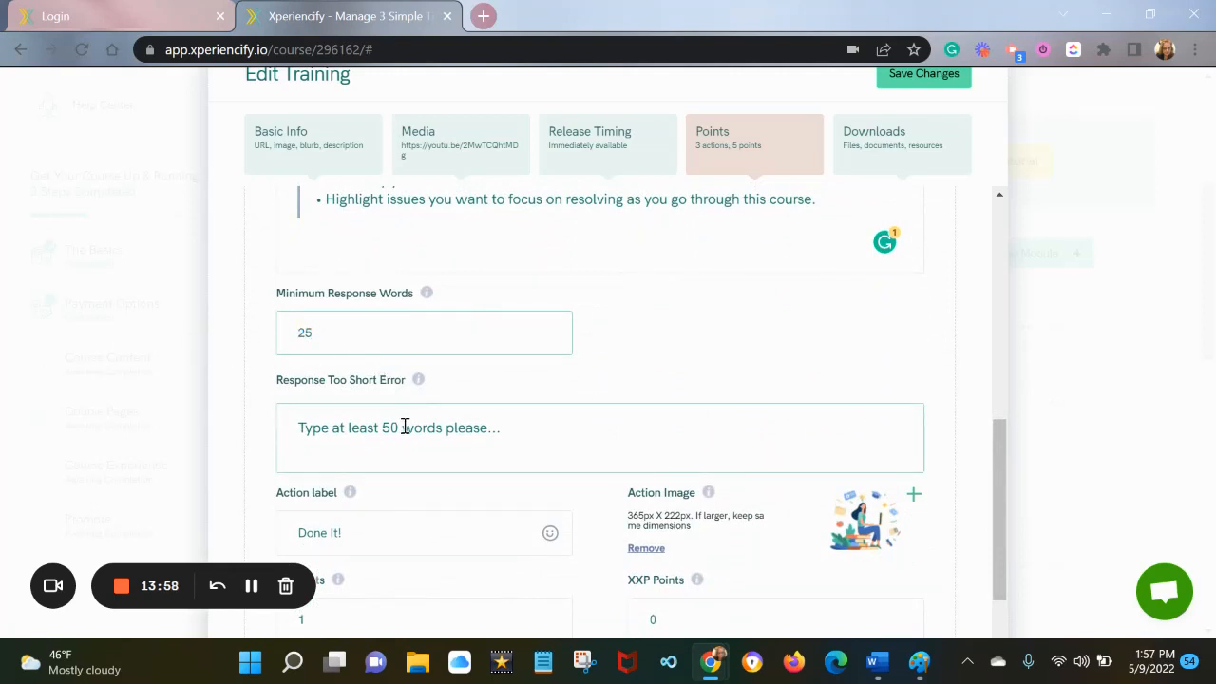
pyautogui.doubleClick(399, 427)
pyautogui.press('BackSpace')
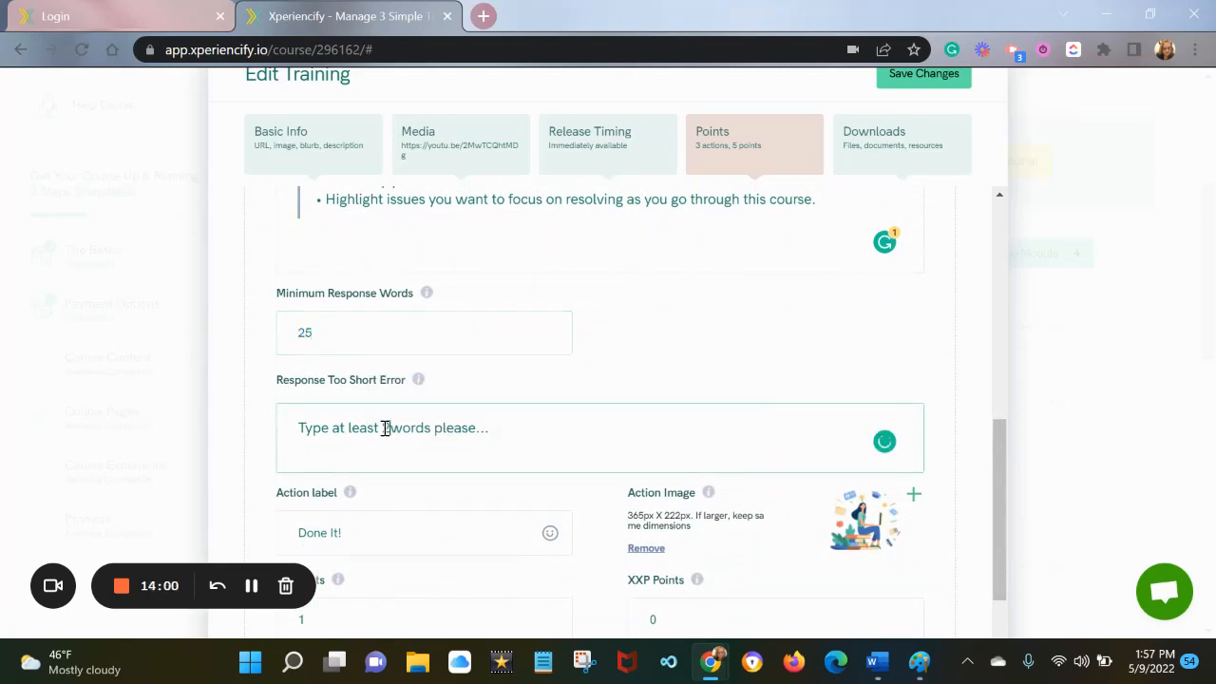
pyautogui.write('25')
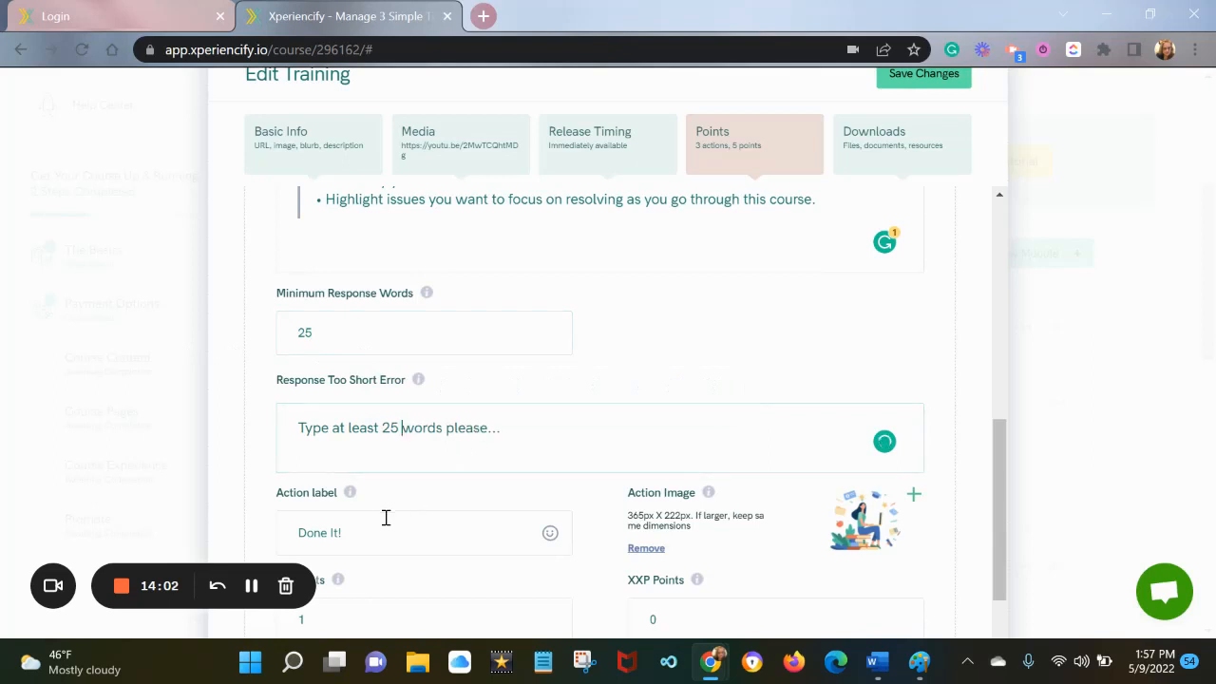
# Step: Change the action label to "Got it!" and replace the action image with the 43_2518591-s picture
pyautogui.click(340, 534)
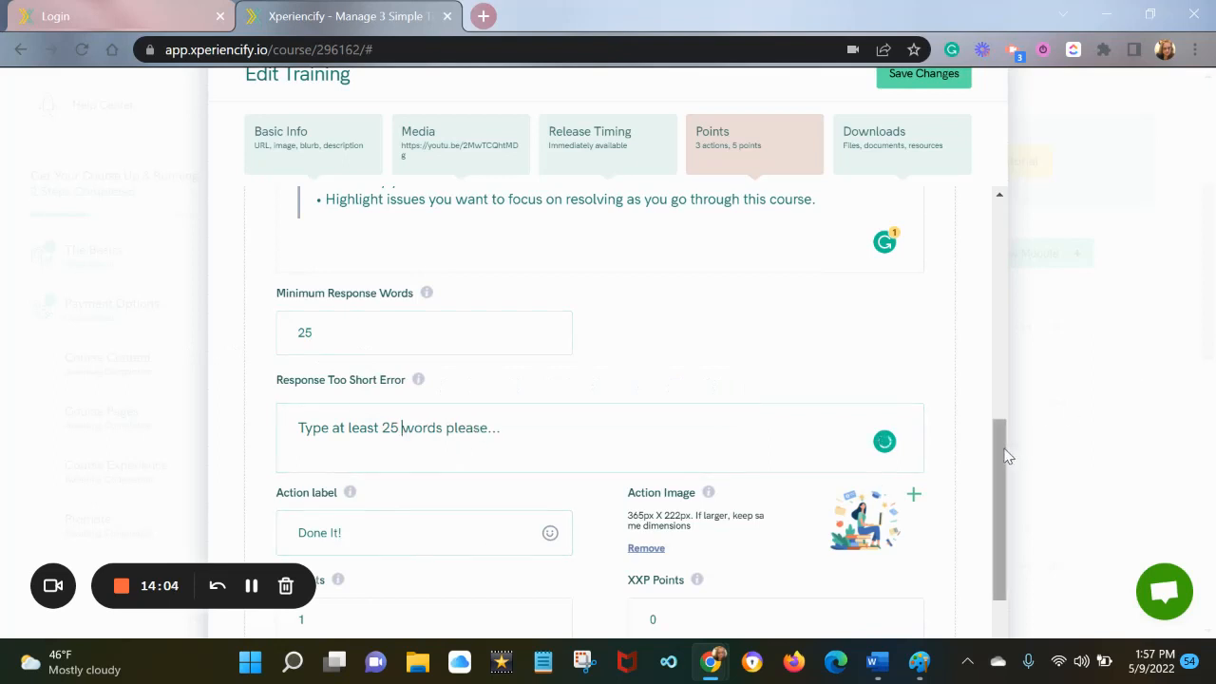
pyautogui.moveTo(347, 533); pyautogui.dragTo(272, 510)
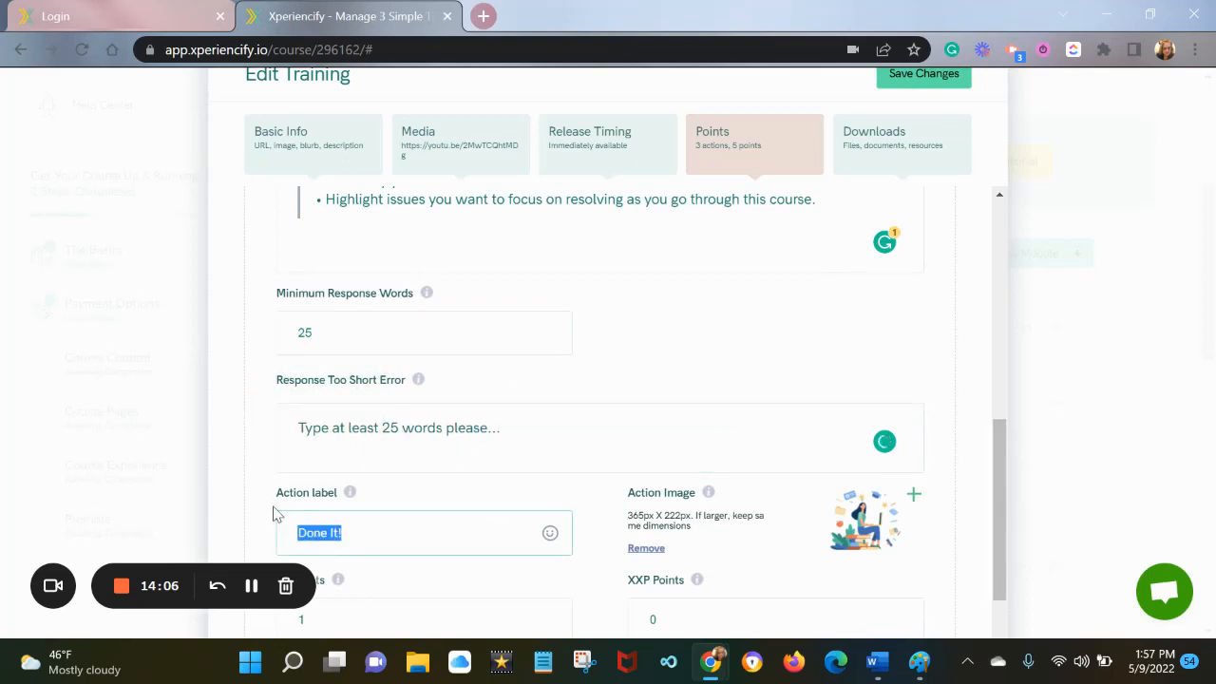
pyautogui.write('Got')
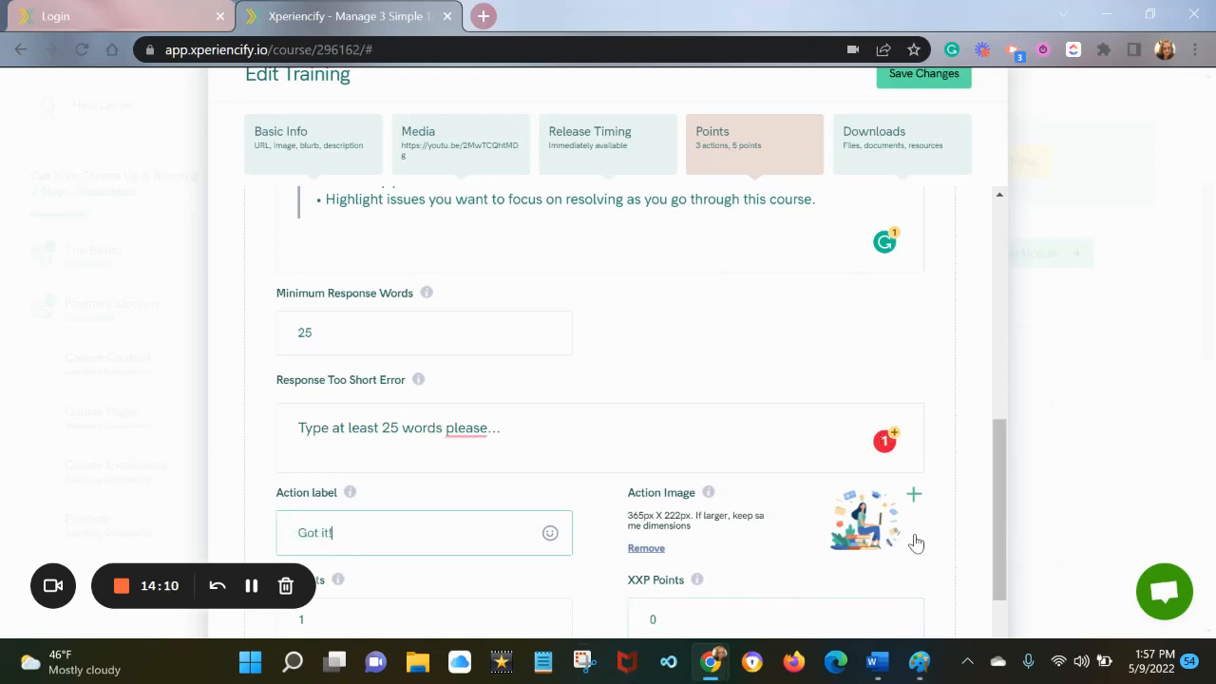
pyautogui.click(879, 515)
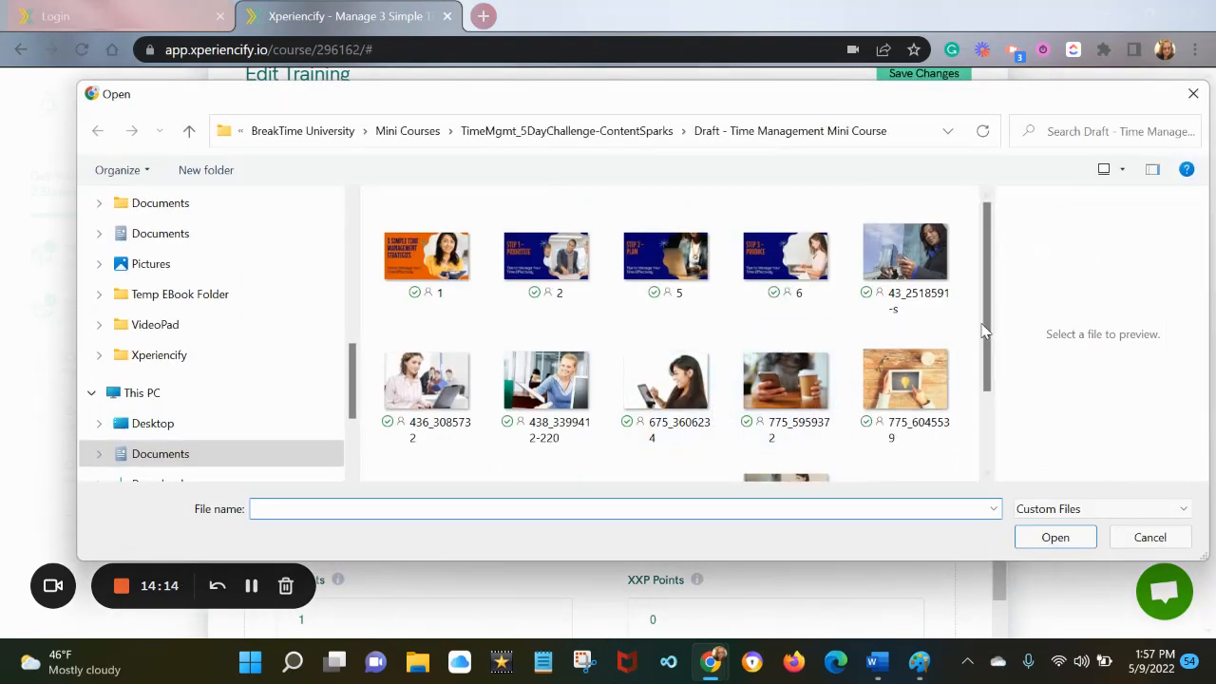
pyautogui.click(944, 273)
pyautogui.click(1079, 547)
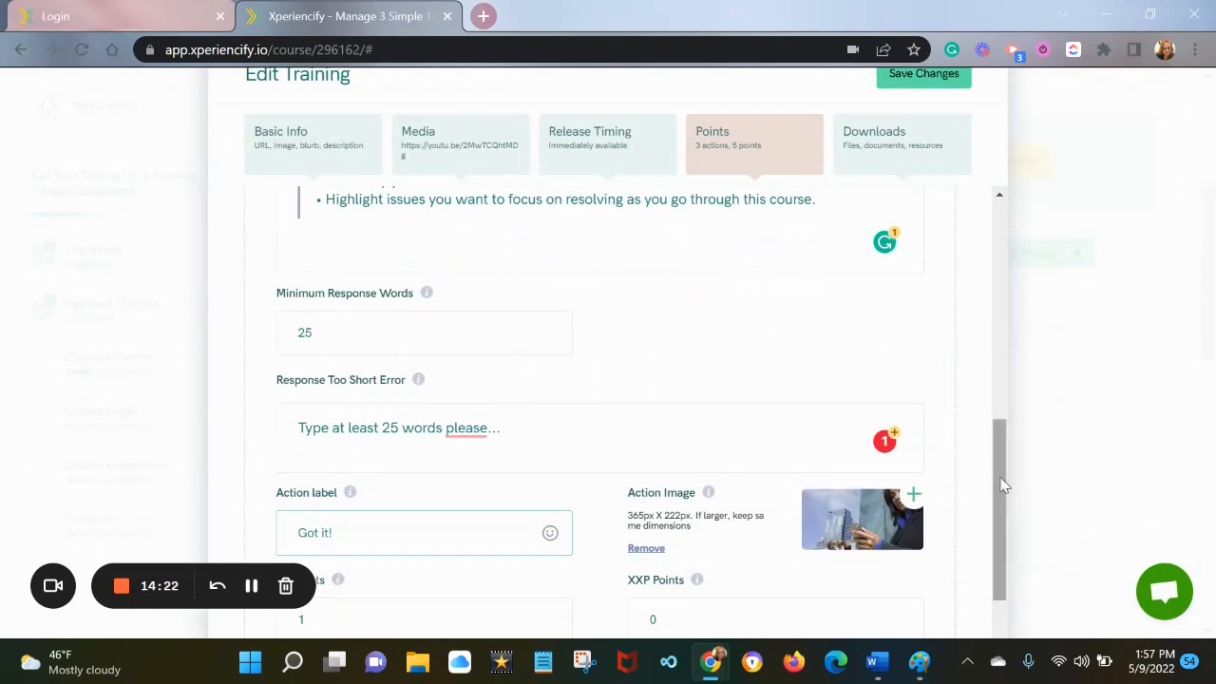
pyautogui.scroll(-2, 1010, 515)
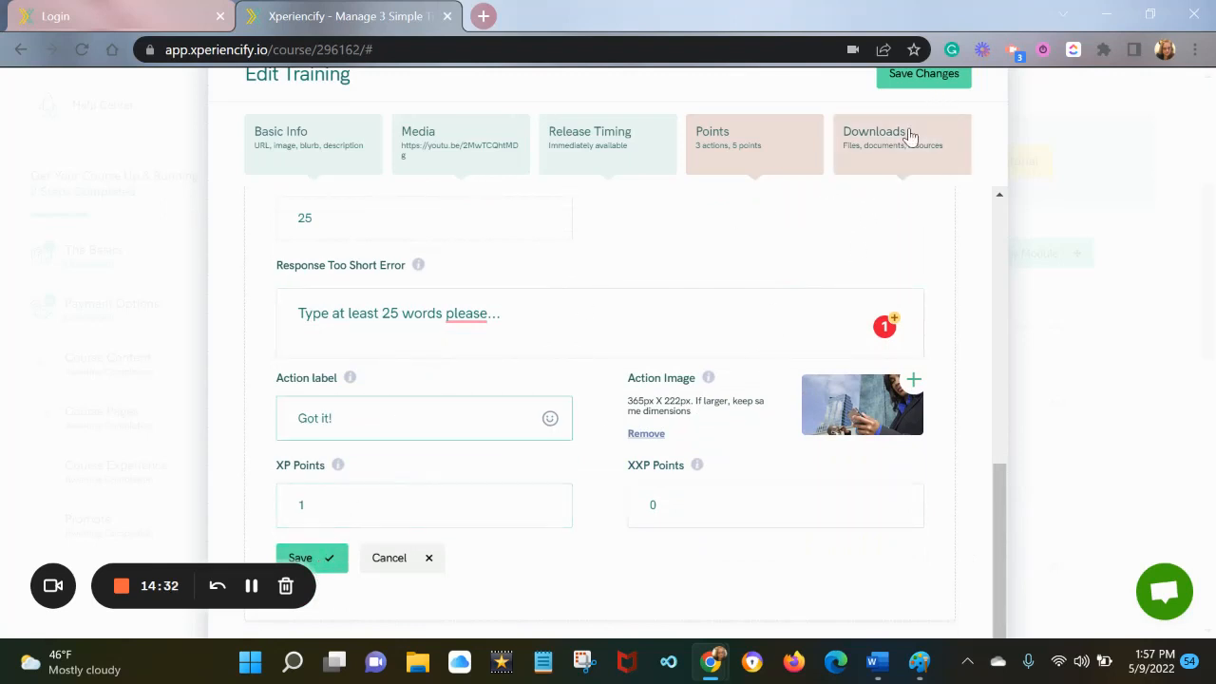
# Step: Add a downloadable training resource and upload the TimeManagement_ActionGuide PDF from the 2_ActionGuide folder within Original Files
pyautogui.click(897, 153)
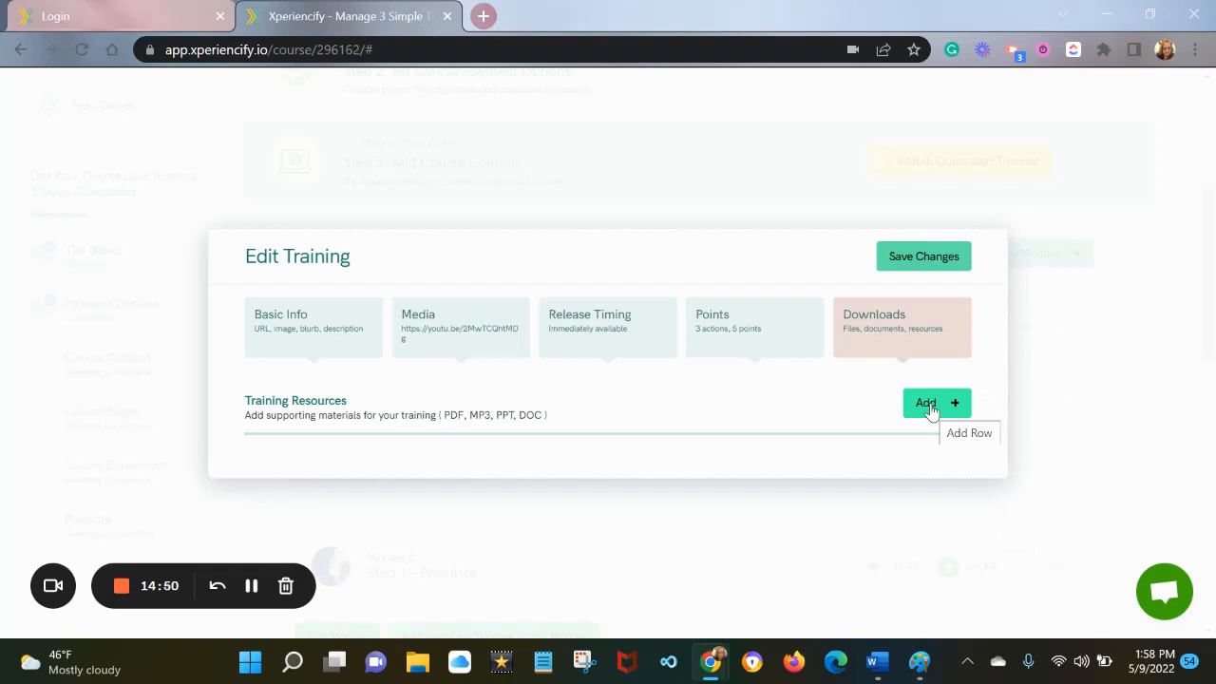
pyautogui.click(930, 405)
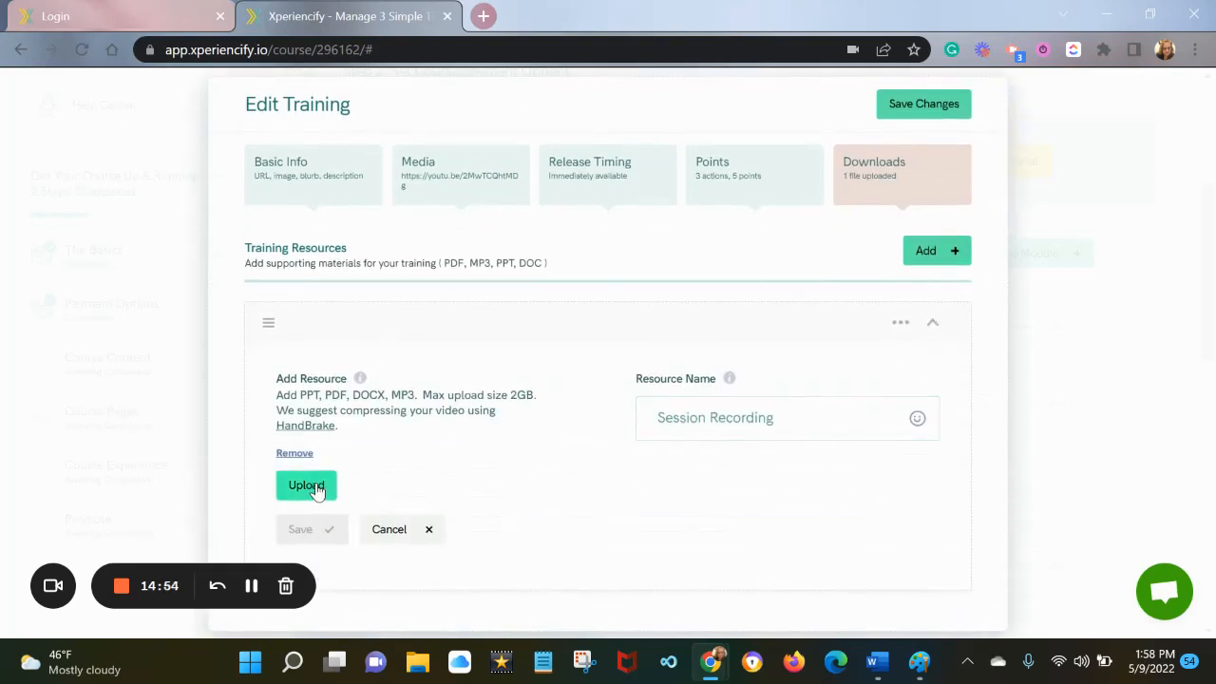
pyautogui.click(316, 487)
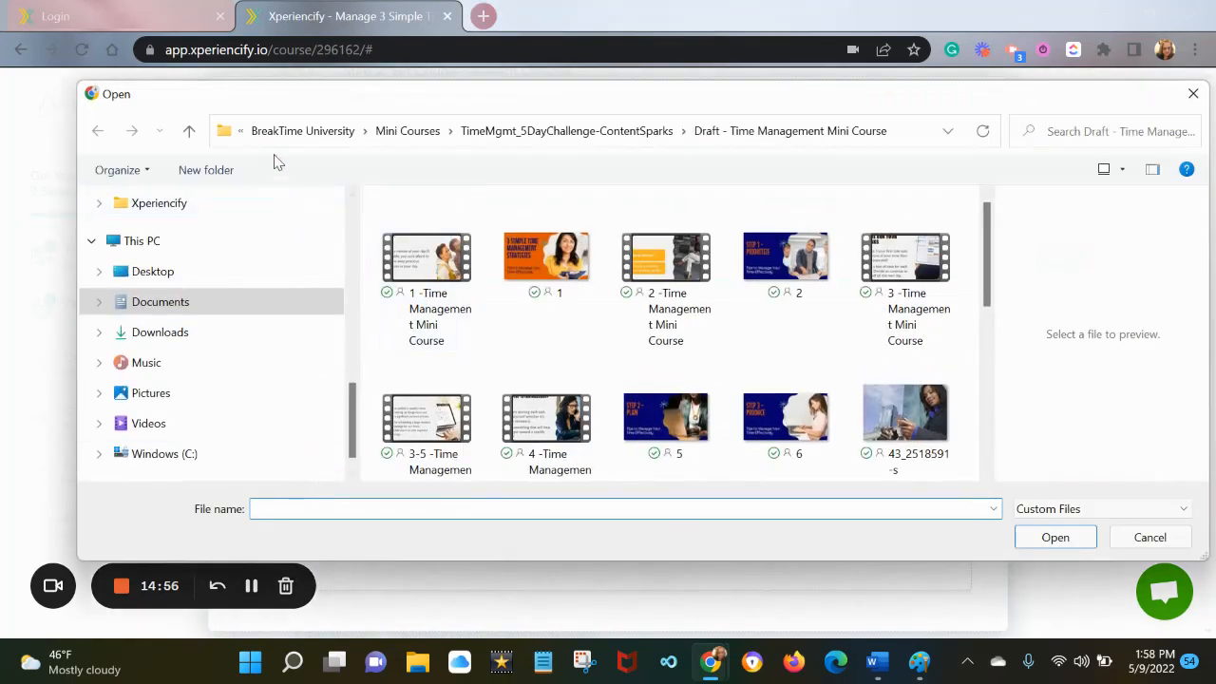
pyautogui.click(416, 130)
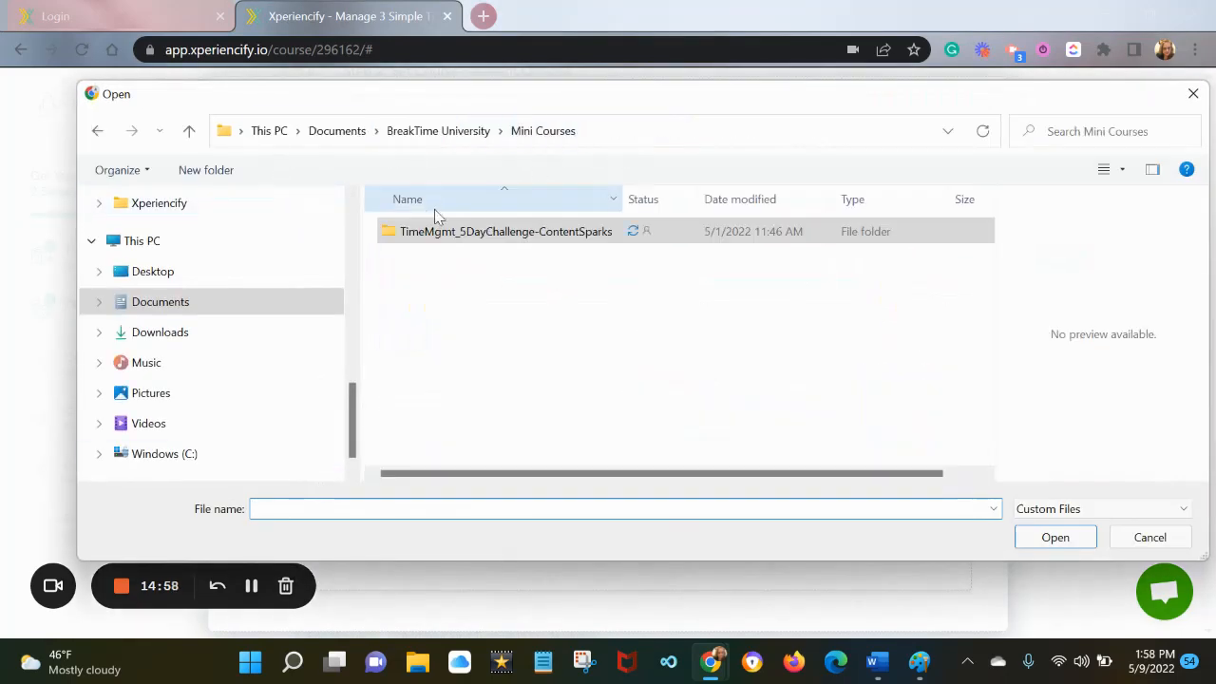
pyautogui.click(453, 239)
pyautogui.doubleClick(454, 241)
pyautogui.doubleClick(446, 260)
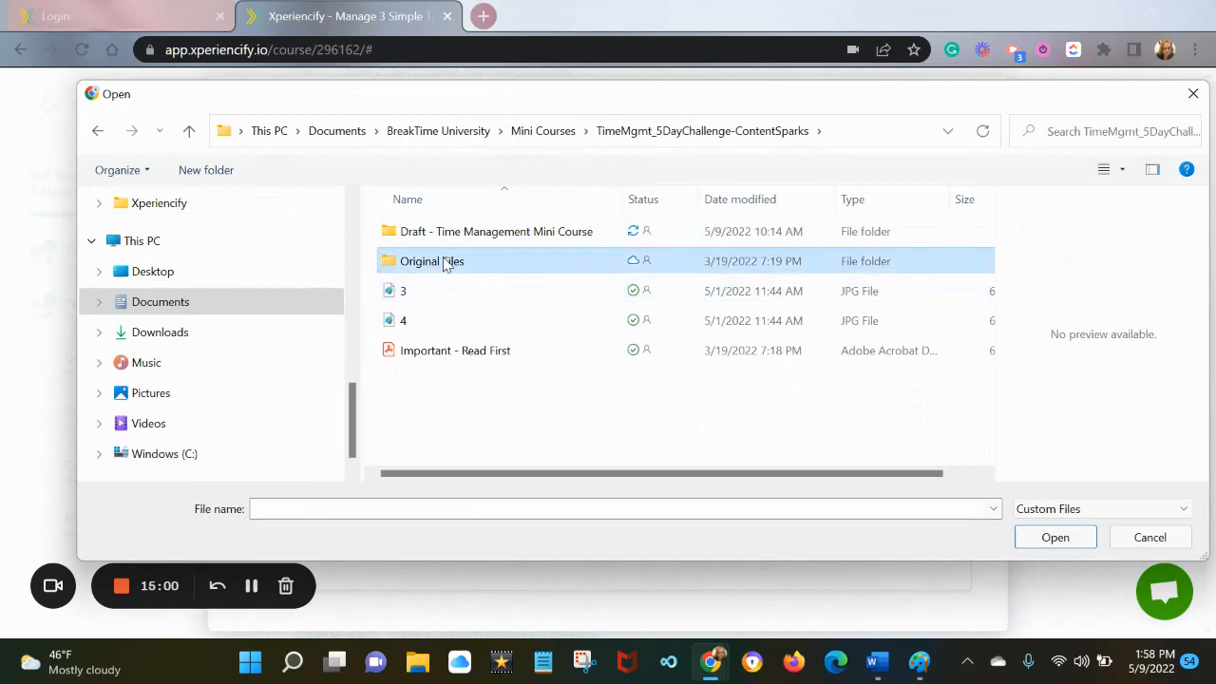
pyautogui.doubleClick(447, 261)
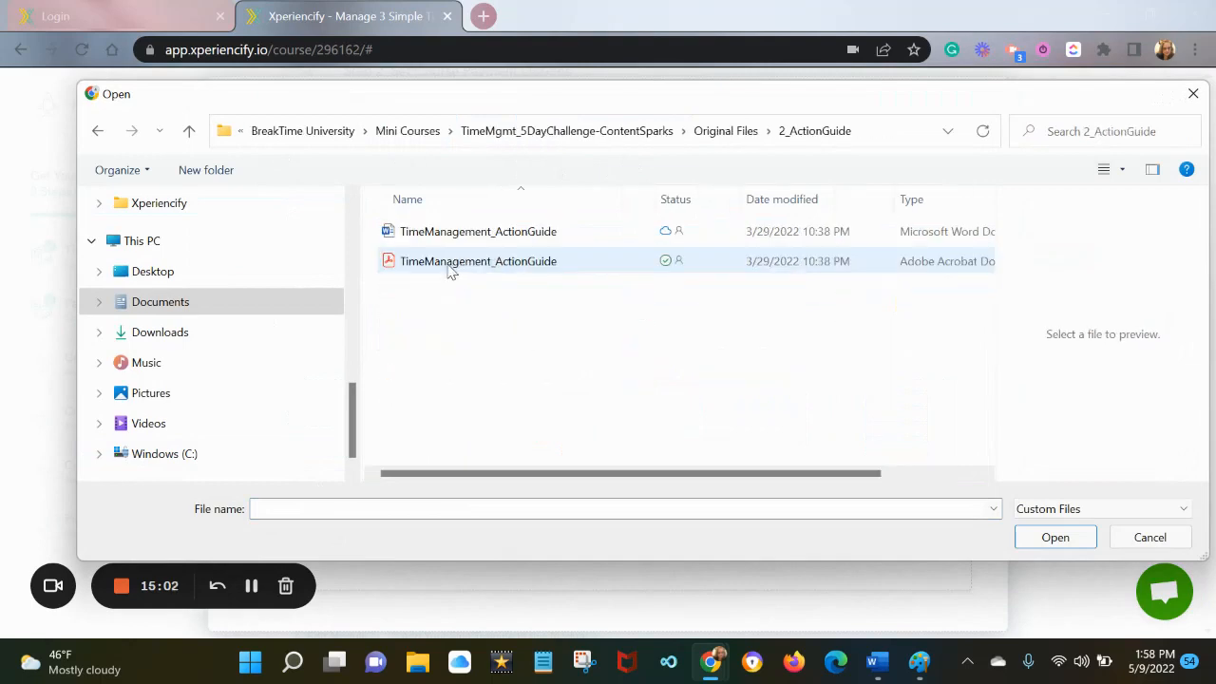
pyautogui.click(451, 269)
pyautogui.click(1056, 537)
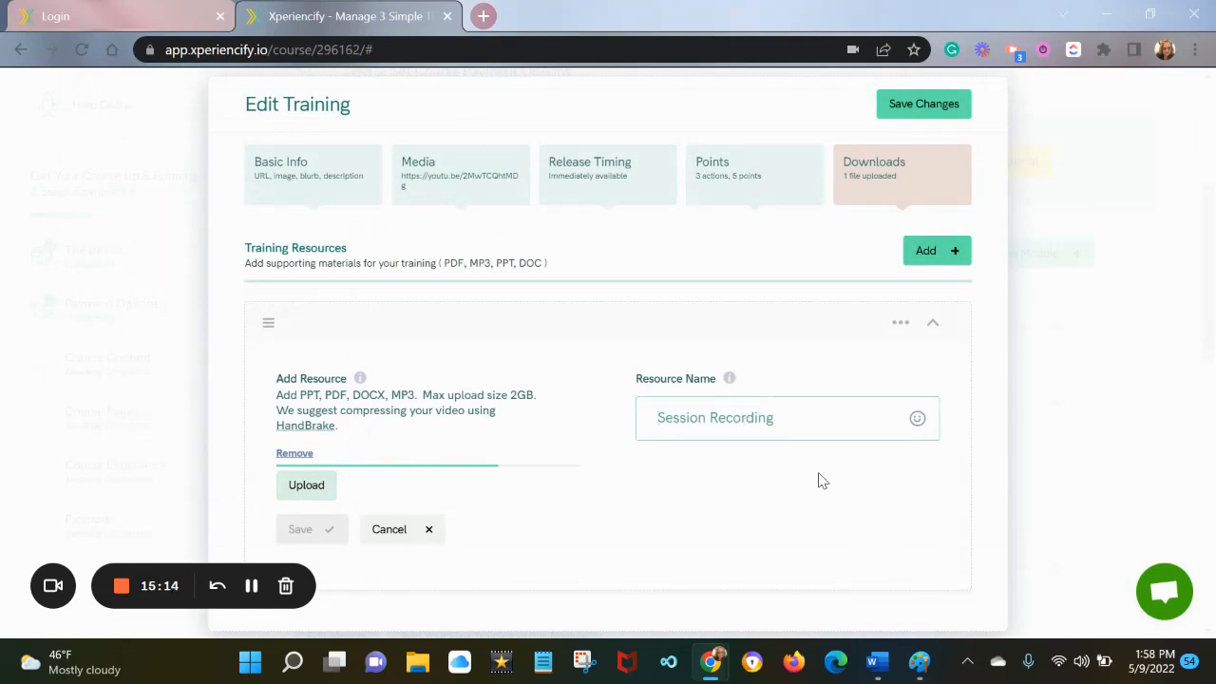
# Step: Name the uploaded resource "Workbook" and save the training's changes
pyautogui.write('Workbook')
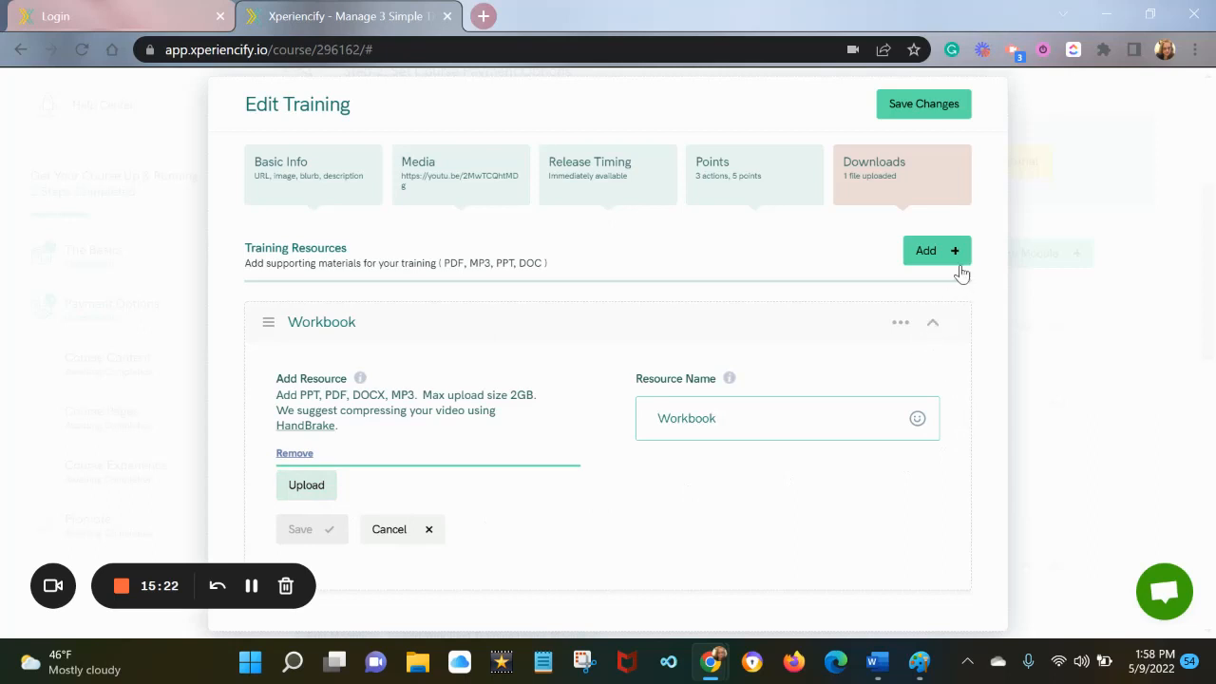
pyautogui.click(923, 106)
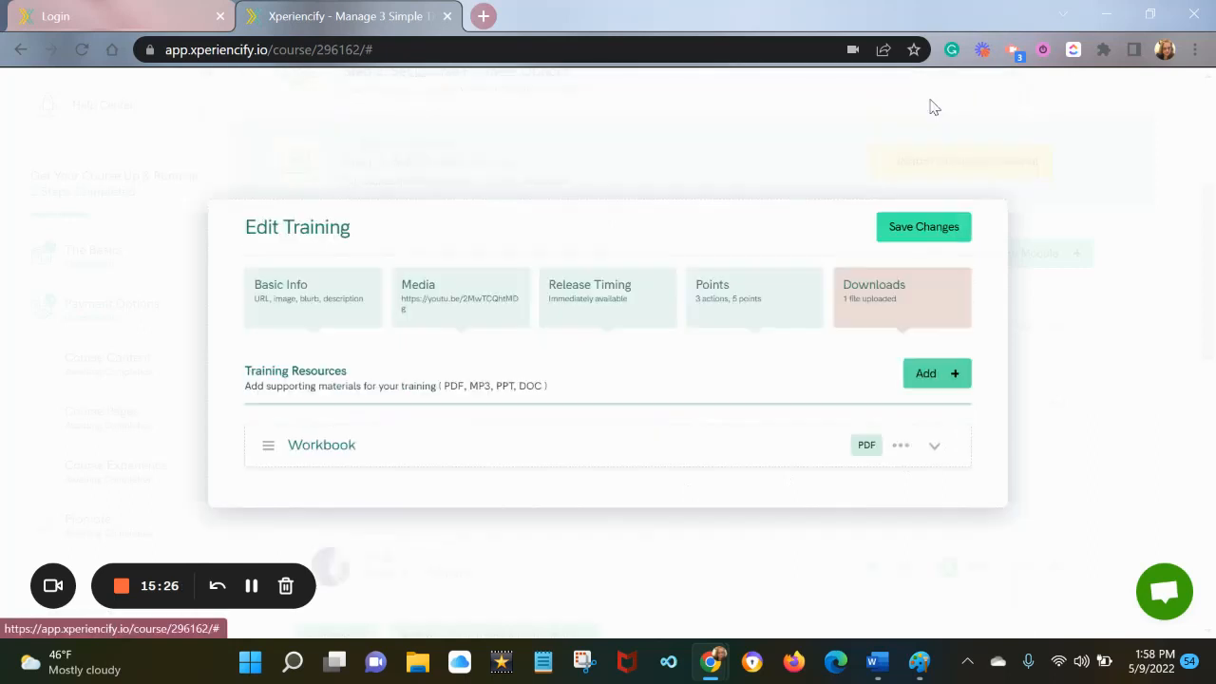
pyautogui.click(941, 232)
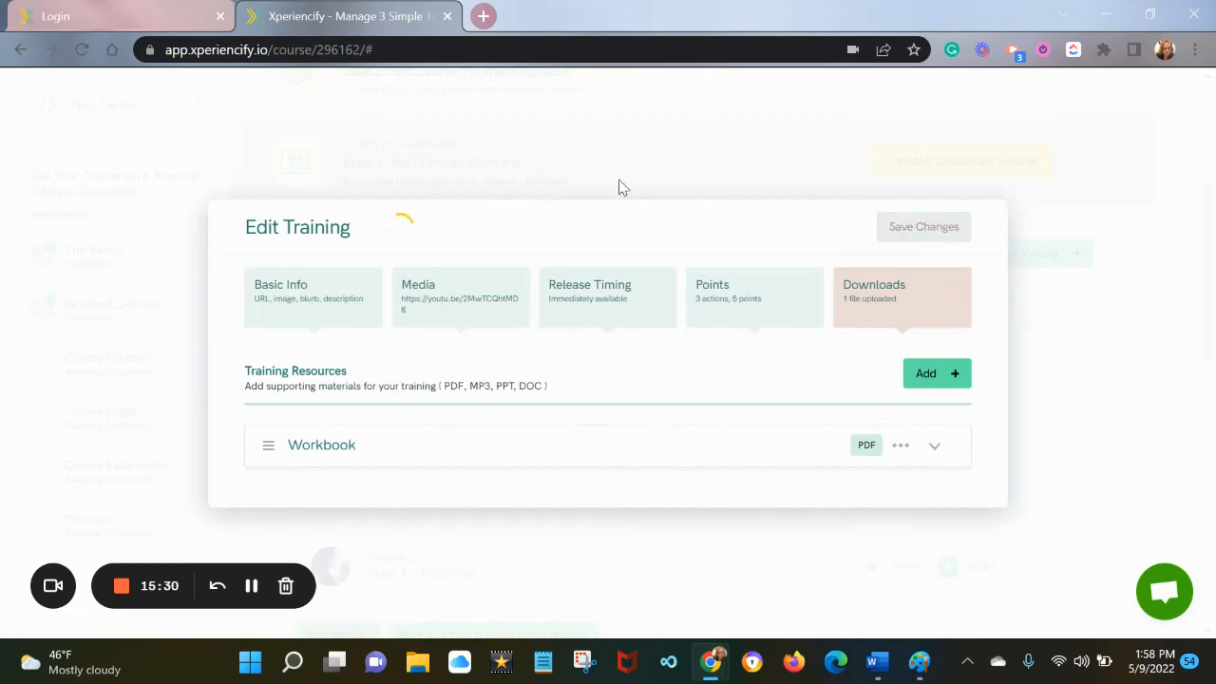
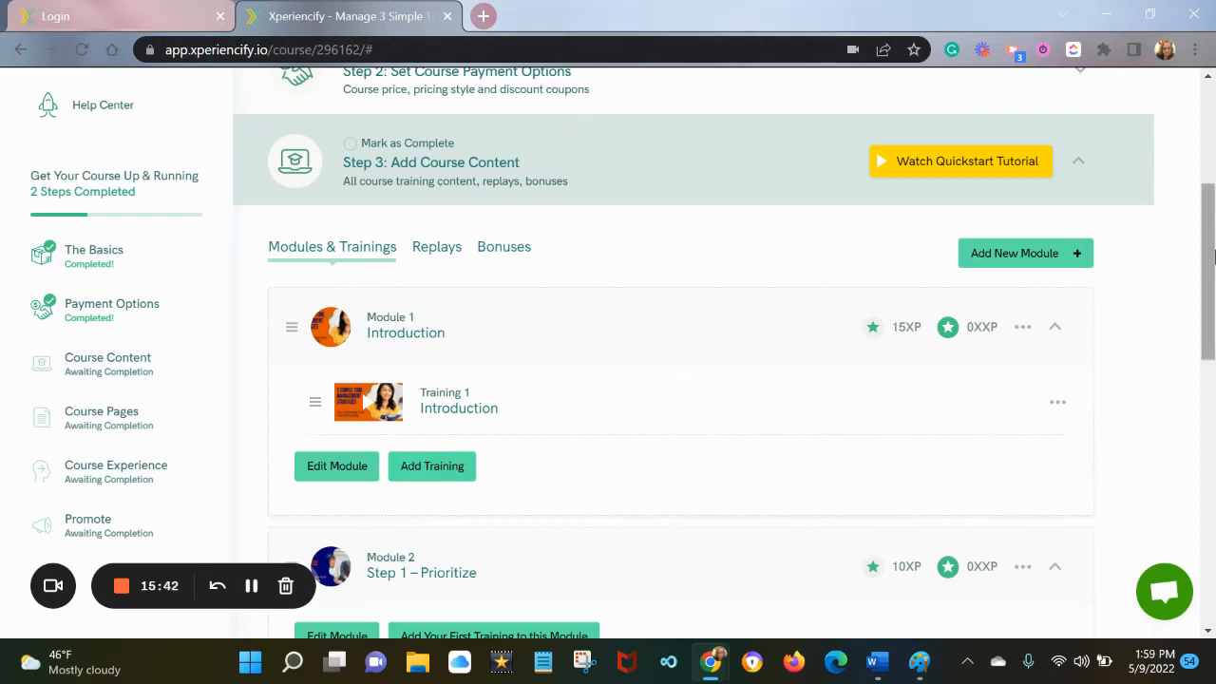
# Step: Open the course's live student site and go to the Introduction training in its list of all trainings
pyautogui.moveTo(1213, 256); pyautogui.dragTo(1212, 183)
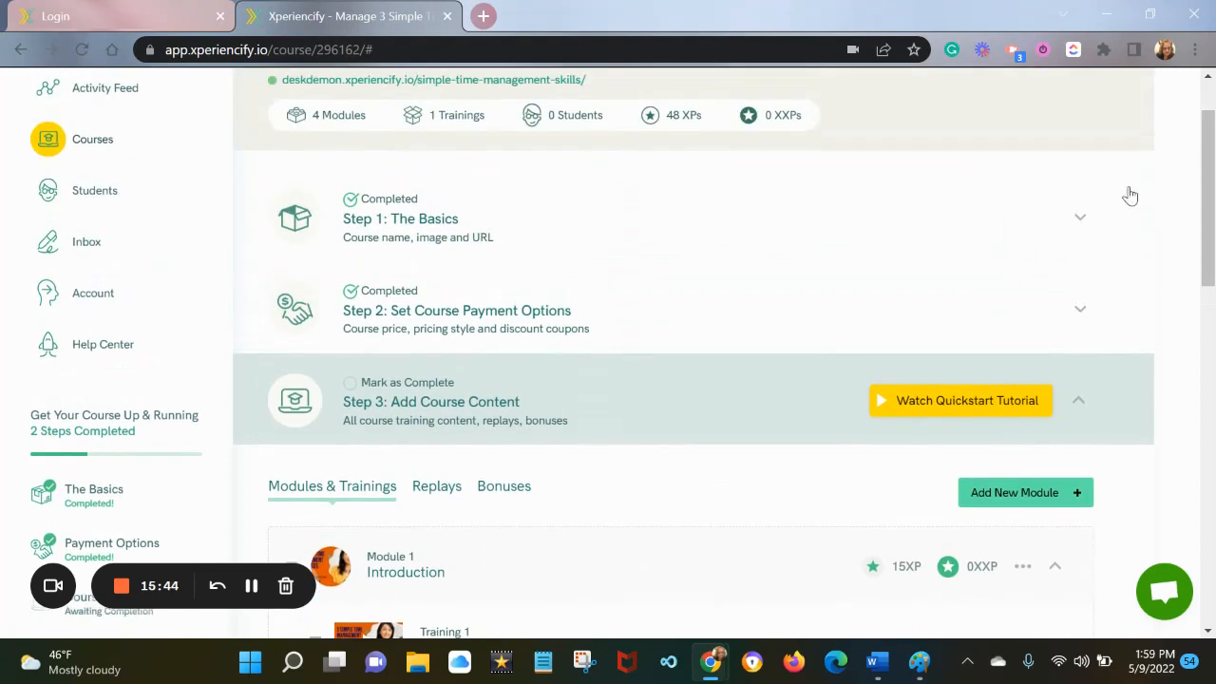
pyautogui.click(491, 81)
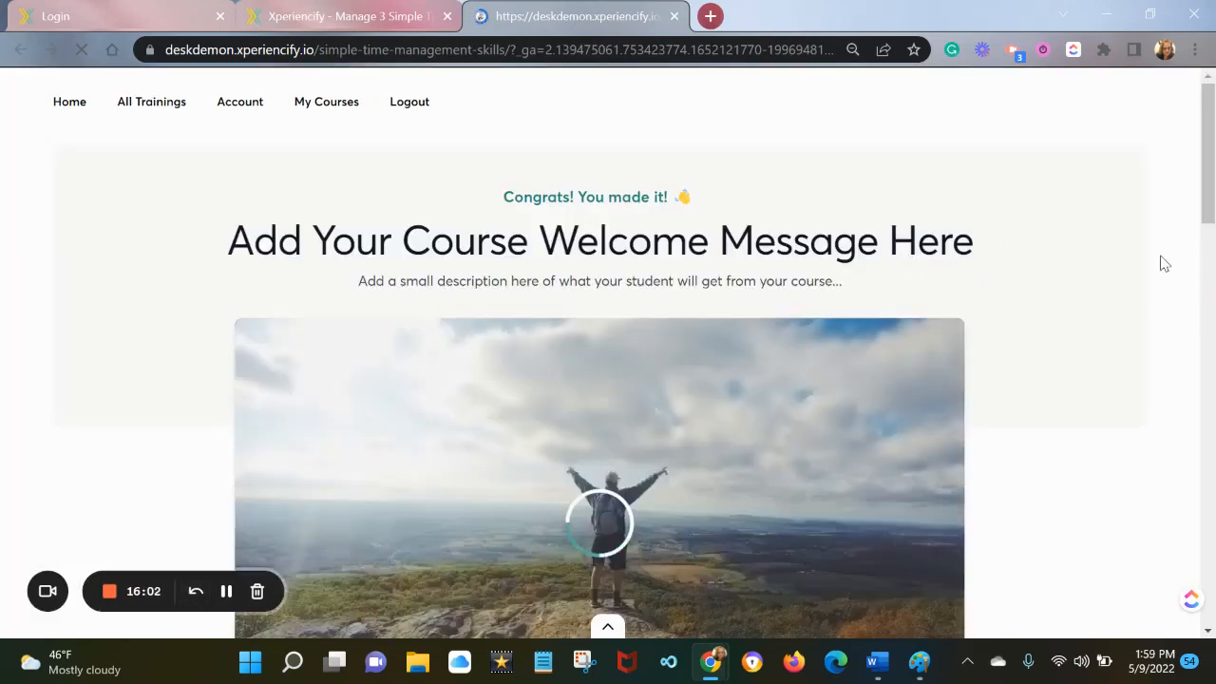
pyautogui.click(163, 103)
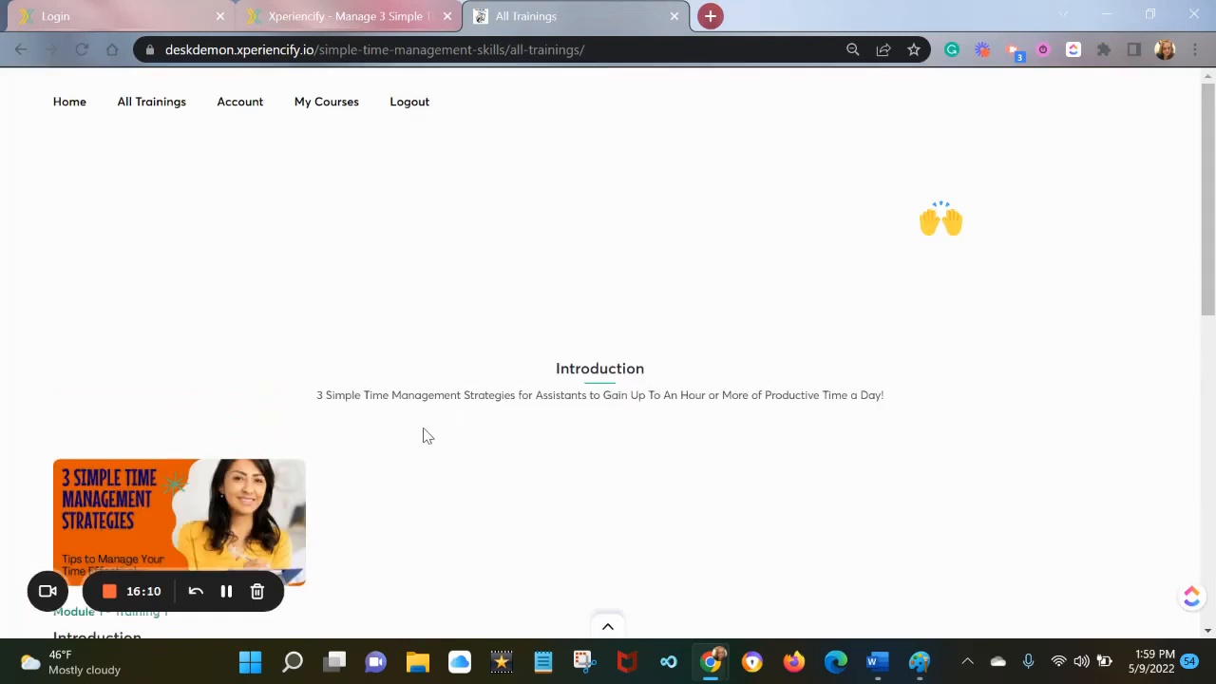
pyautogui.click(190, 510)
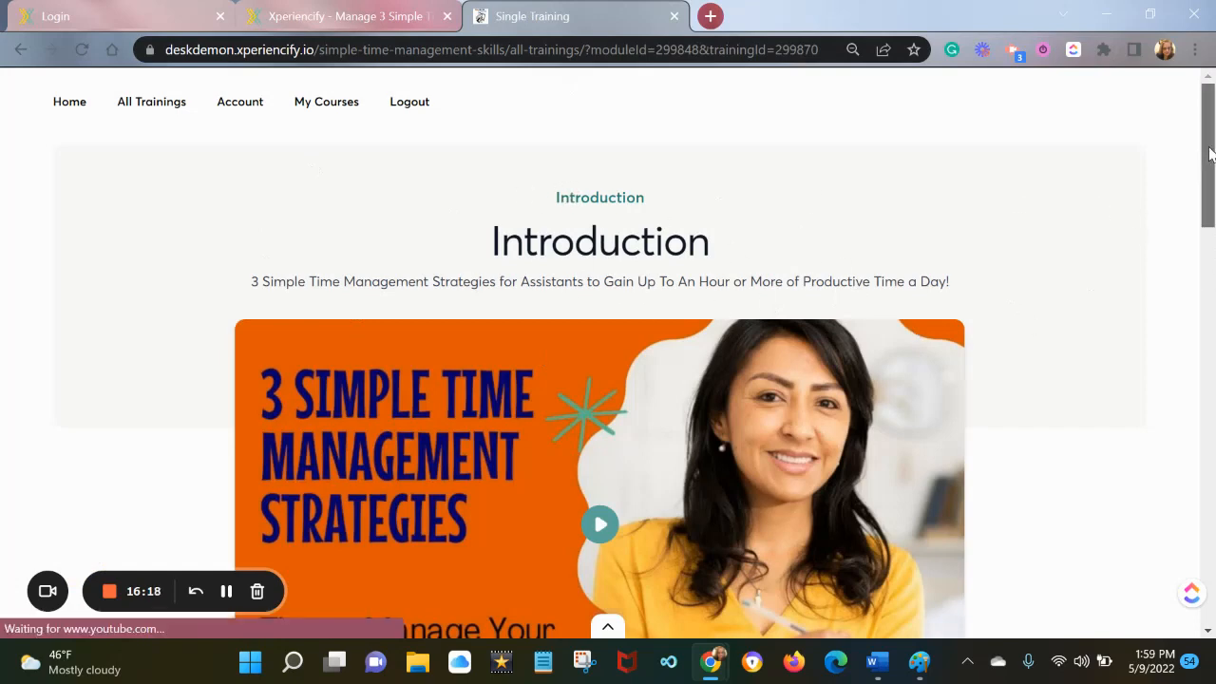
# Step: Look through the Introduction training's notes and workbook download, and mark its "Watch the video" action as complete
pyautogui.moveTo(1209, 155); pyautogui.dragTo(1120, 219)
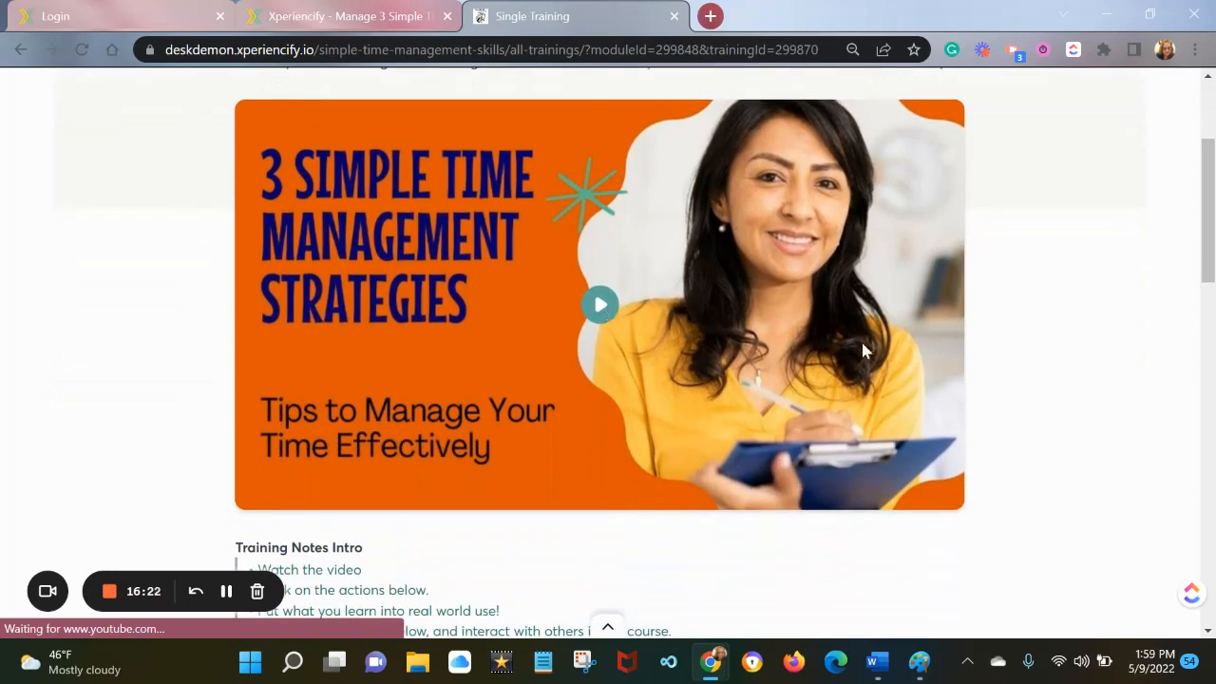
pyautogui.moveTo(1211, 236); pyautogui.dragTo(1210, 297)
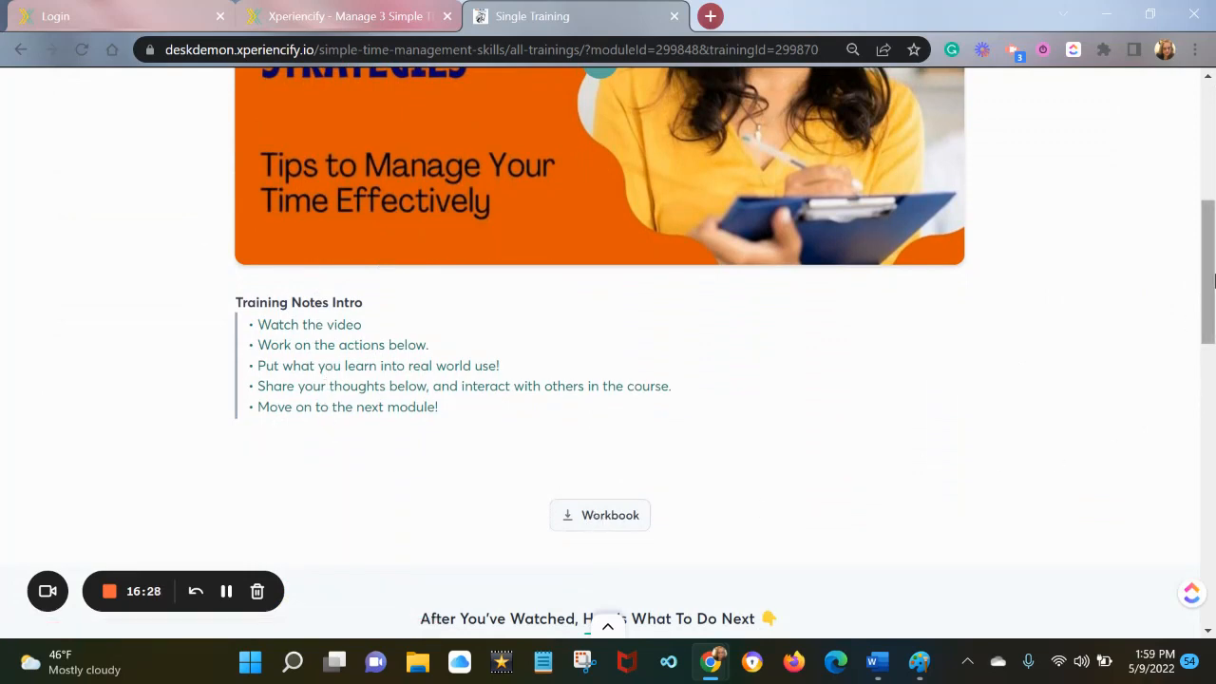
pyautogui.scroll(-4, 1211, 258)
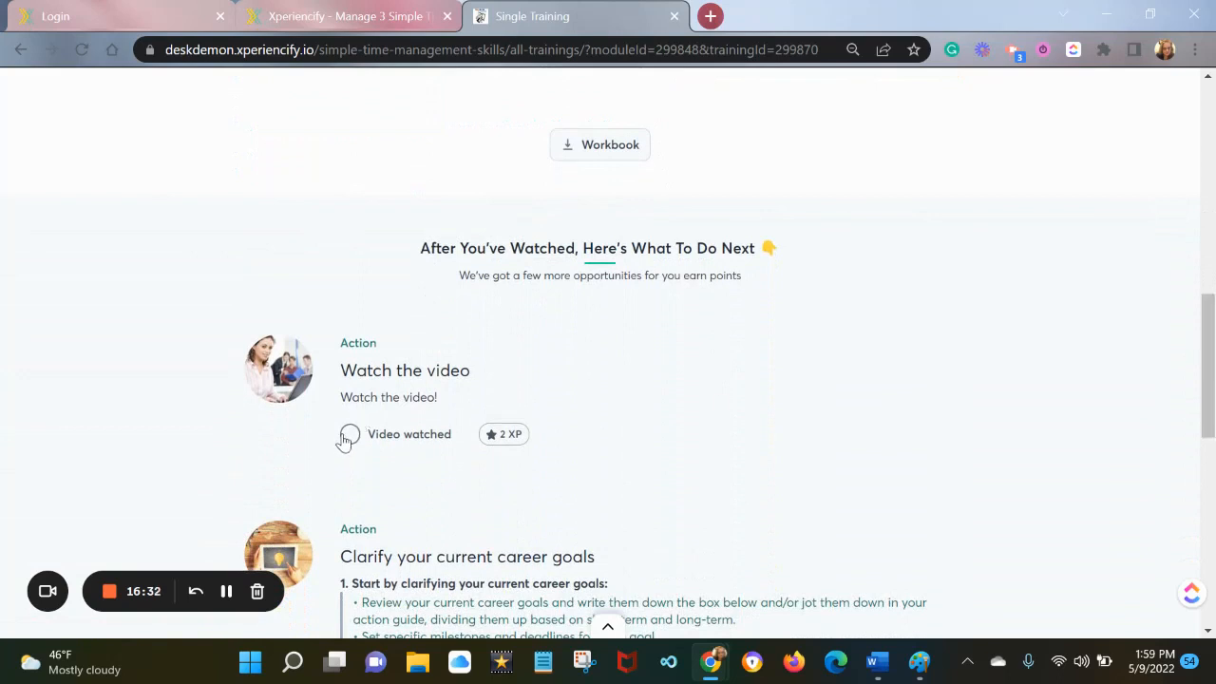
pyautogui.click(350, 437)
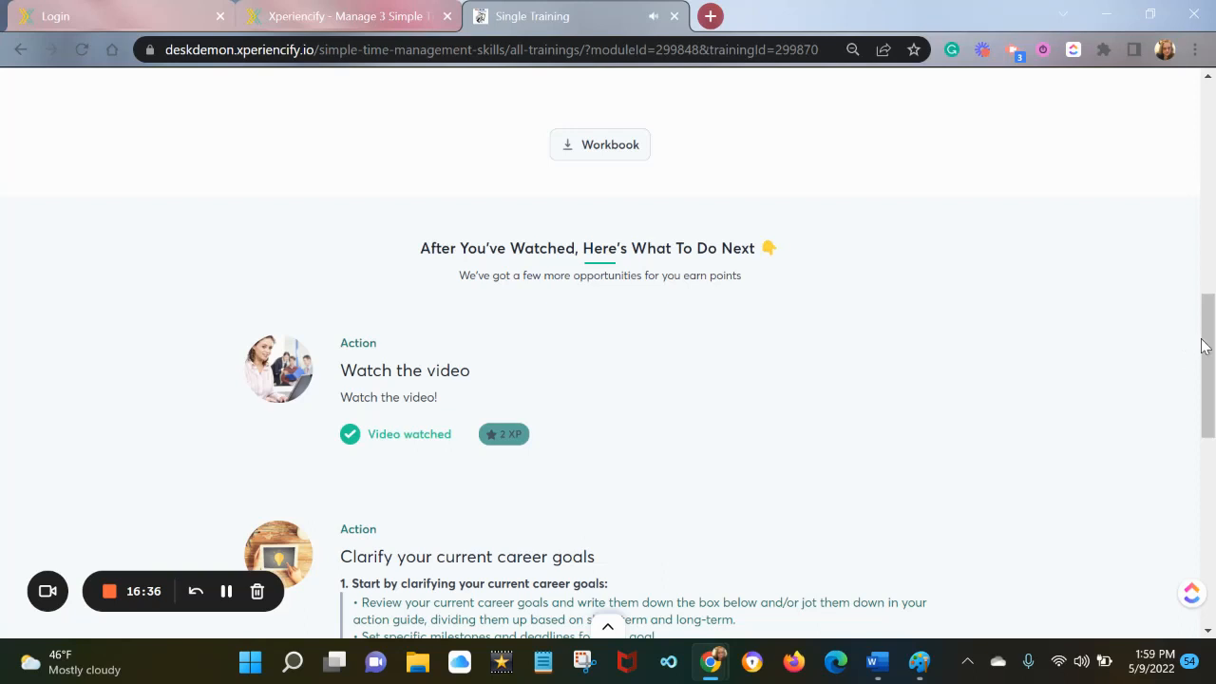
# Step: Try to complete the "Clarify your current career goals" action with the short response "bla bla bla"
pyautogui.moveTo(1204, 345); pyautogui.dragTo(1202, 420)
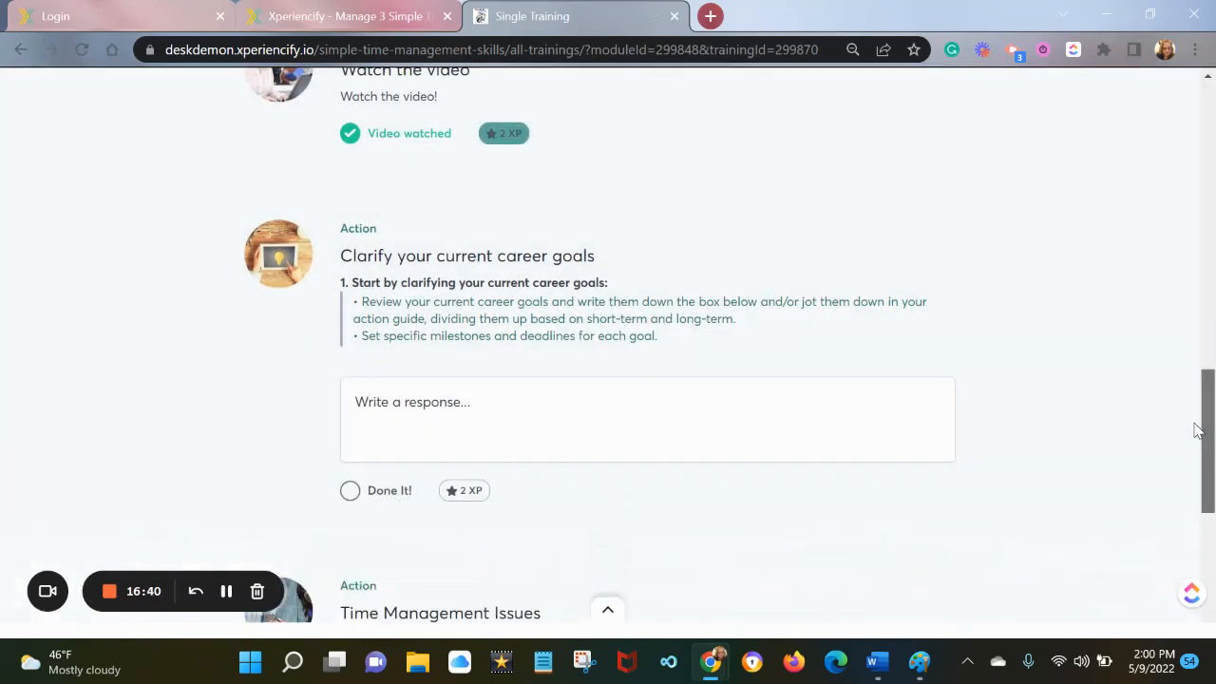
pyautogui.click(368, 415)
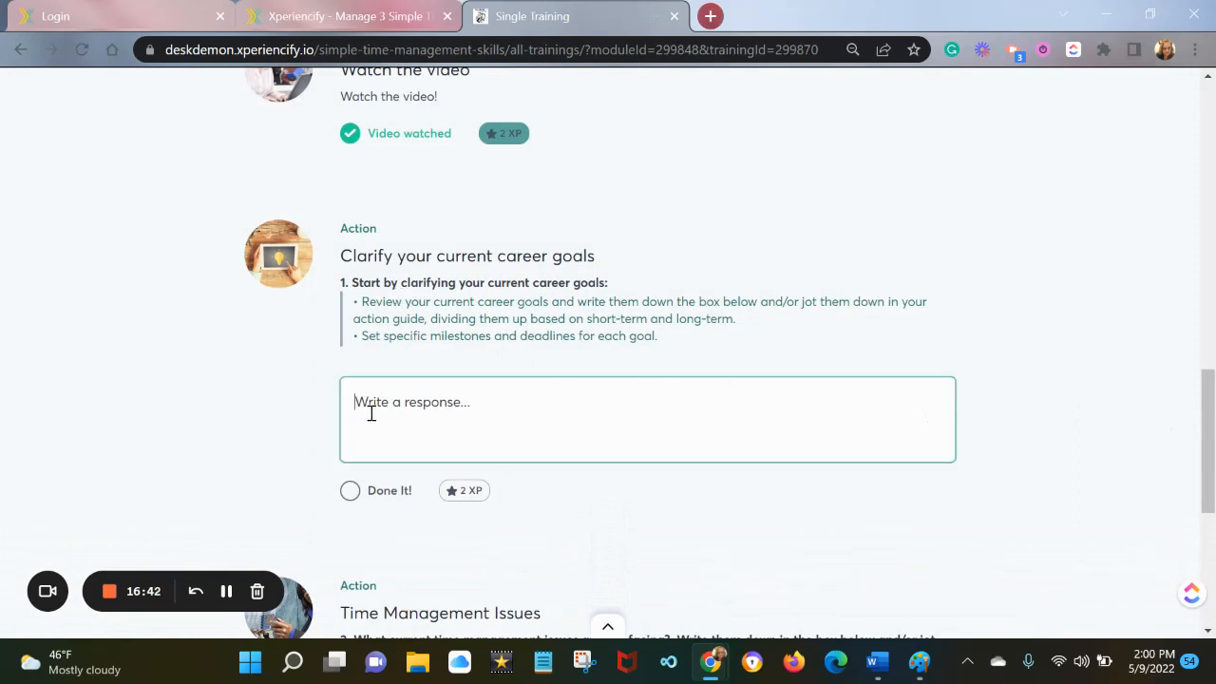
pyautogui.write('bla bla bla')
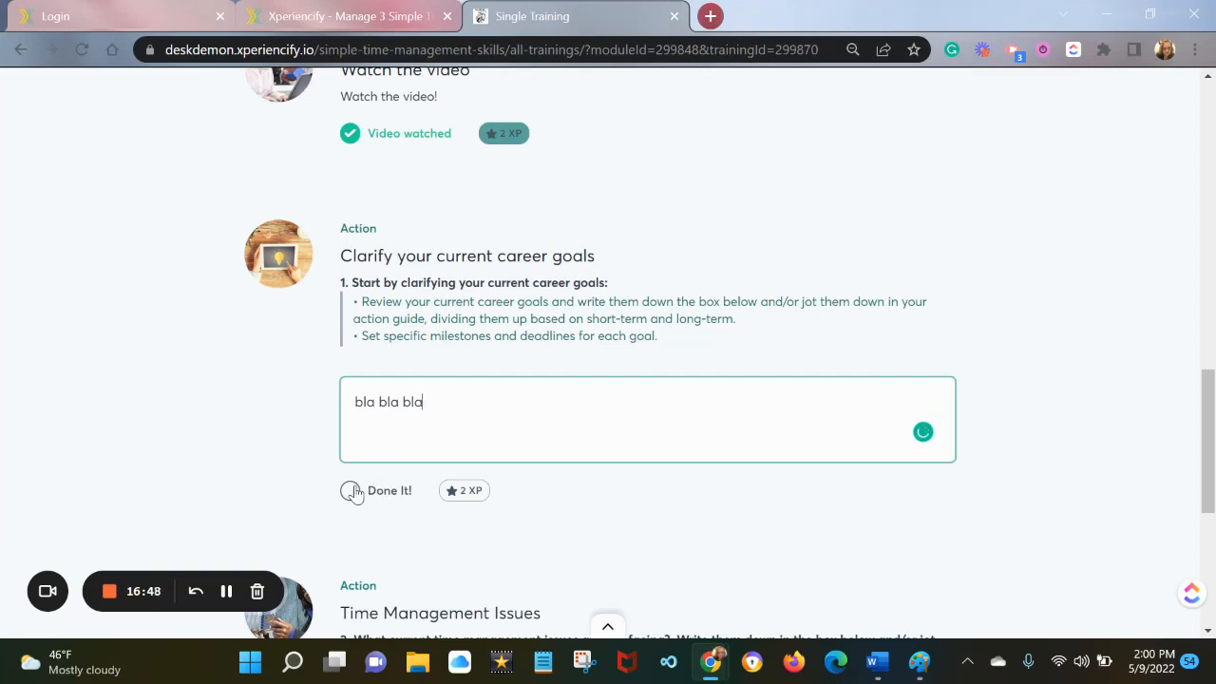
pyautogui.click(350, 491)
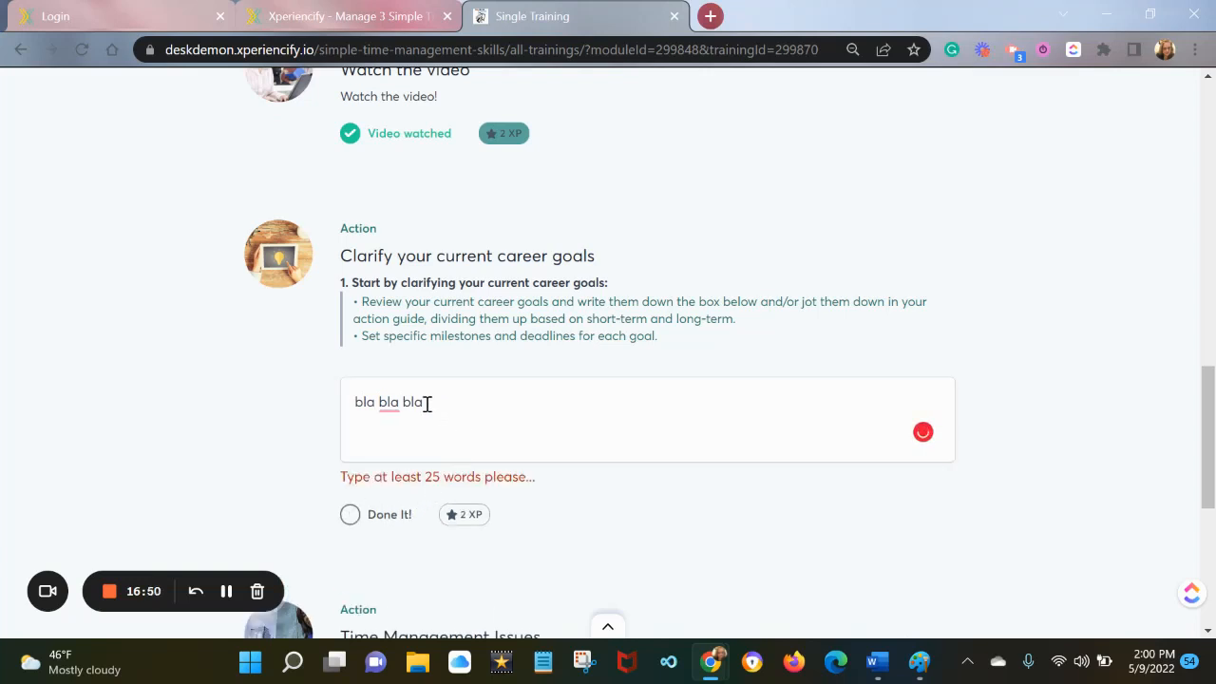
# Step: Replace the career goals response with "bla" repeated past the 25-word minimum and mark the action as done
pyautogui.moveTo(427, 404); pyautogui.dragTo(345, 395)
pyautogui.hotkey('ctrl', 'c')
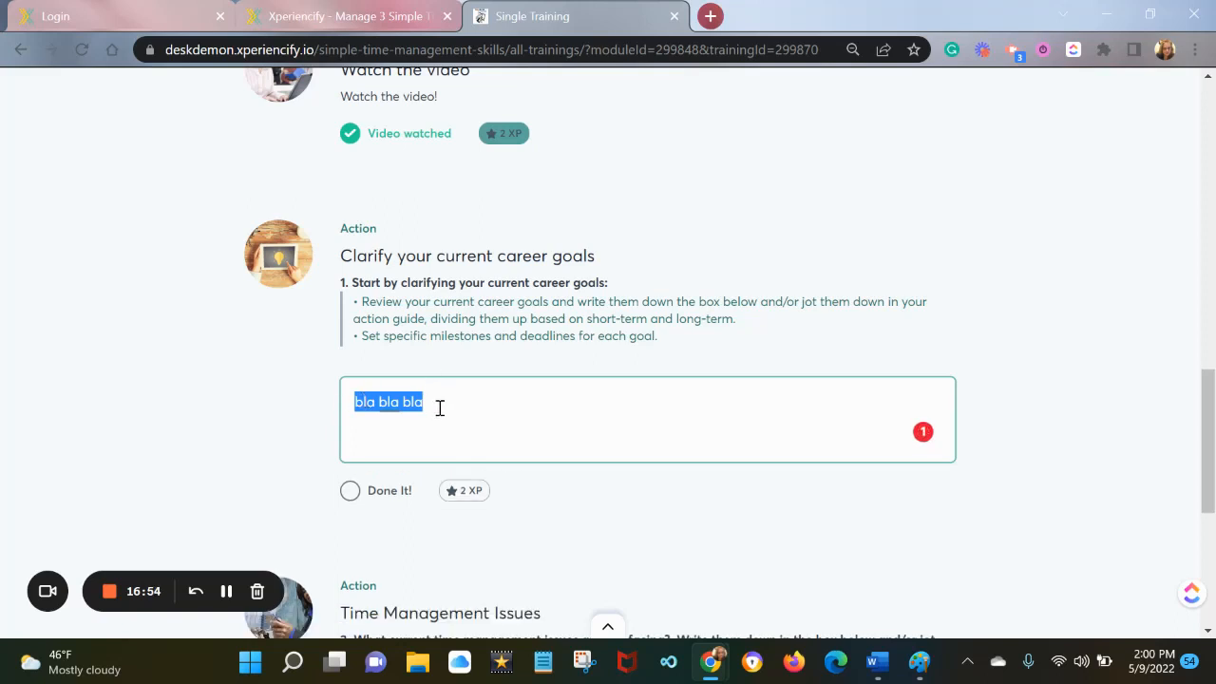
pyautogui.press('BackSpace')
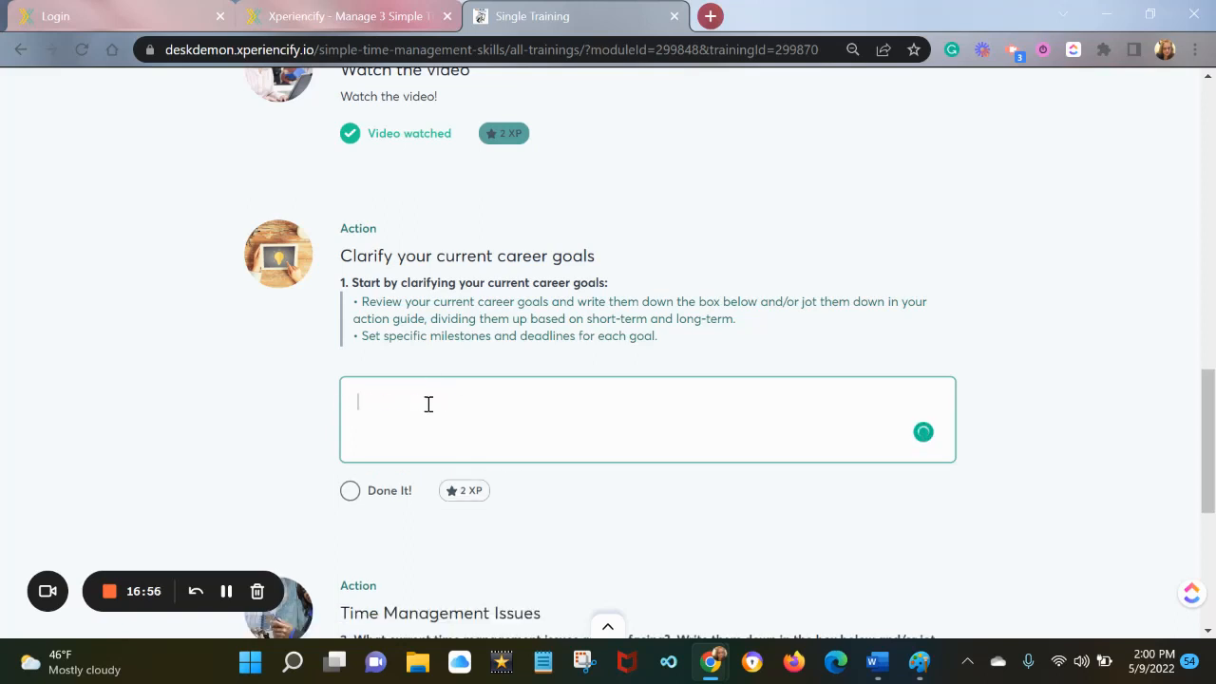
pyautogui.hotkey('ctrl', 'v')
pyautogui.hotkey('ctrl', 'v')
pyautogui.hotkey('ctrl', 'v')
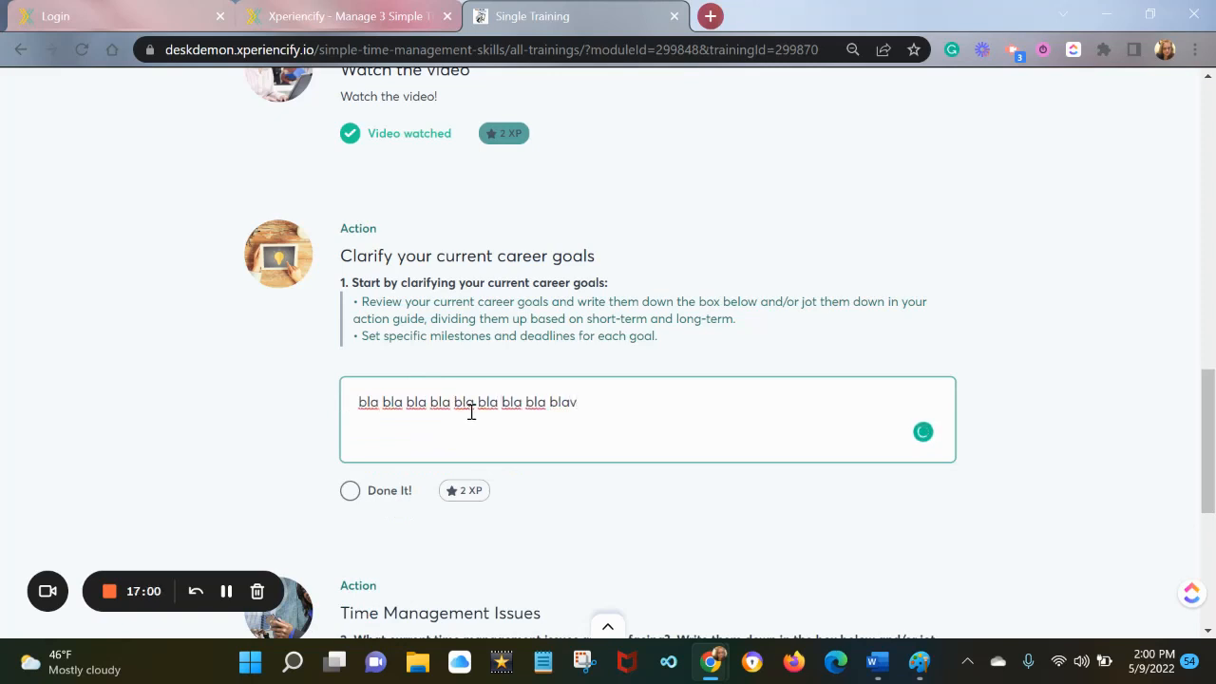
pyautogui.write('v')
pyautogui.hotkey('ctrl', 'v')
pyautogui.hotkey('ctrl', 'v')
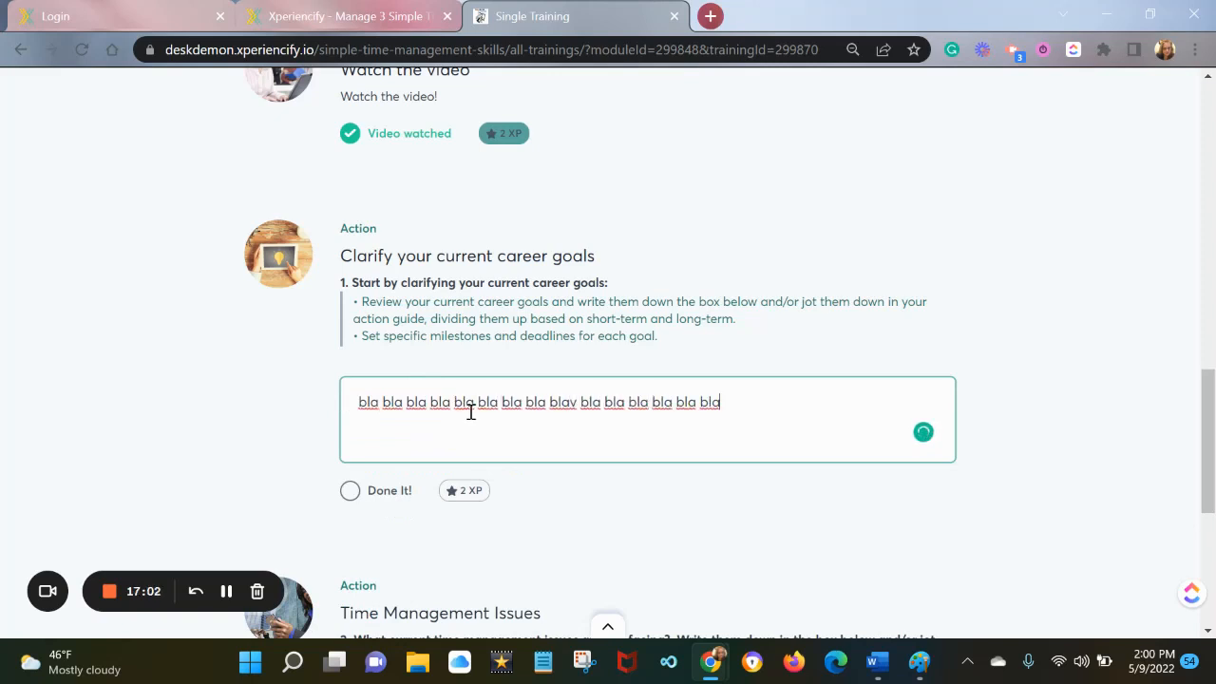
pyautogui.hotkey('ctrl', 'v')
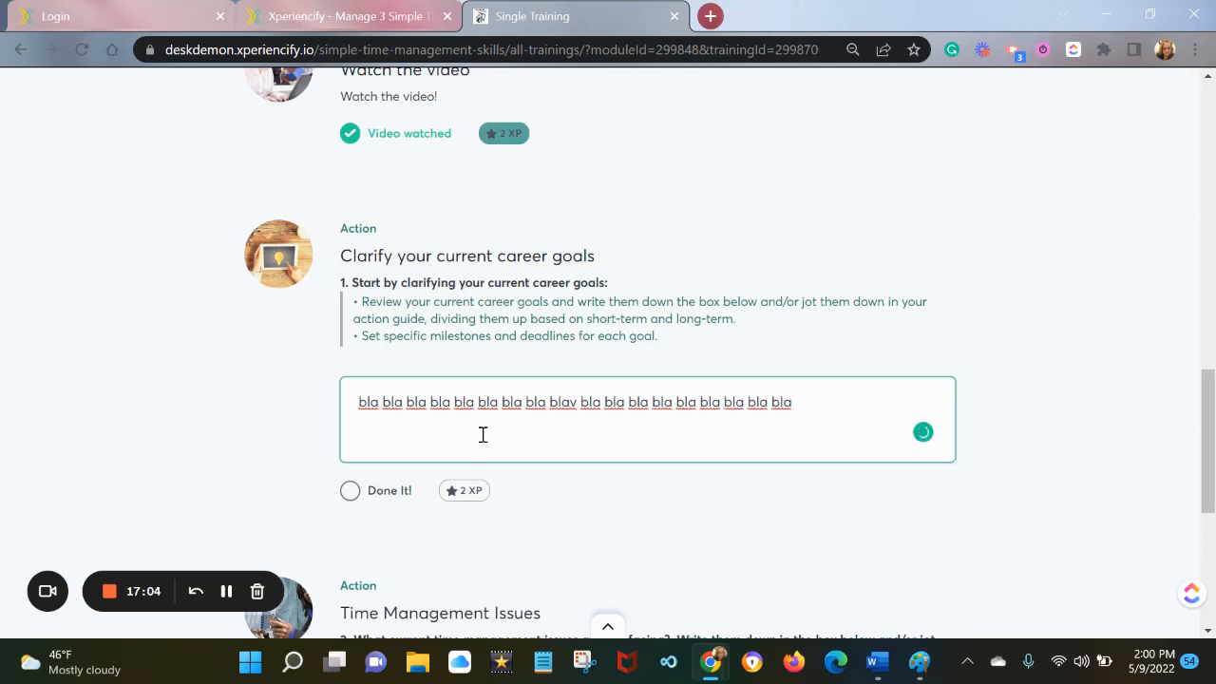
pyautogui.hotkey('ctrl', 'v')
pyautogui.hotkey('ctrl', 'v')
pyautogui.hotkey('ctrl', 'v')
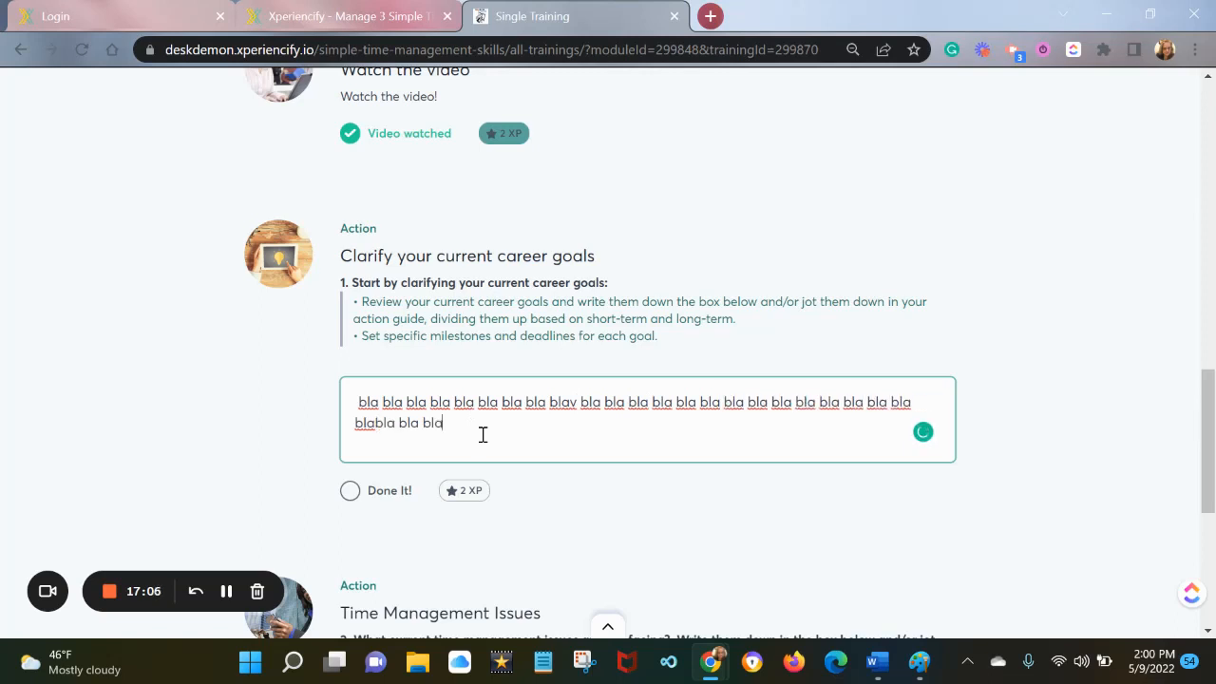
pyautogui.hotkey('ctrl', 'v')
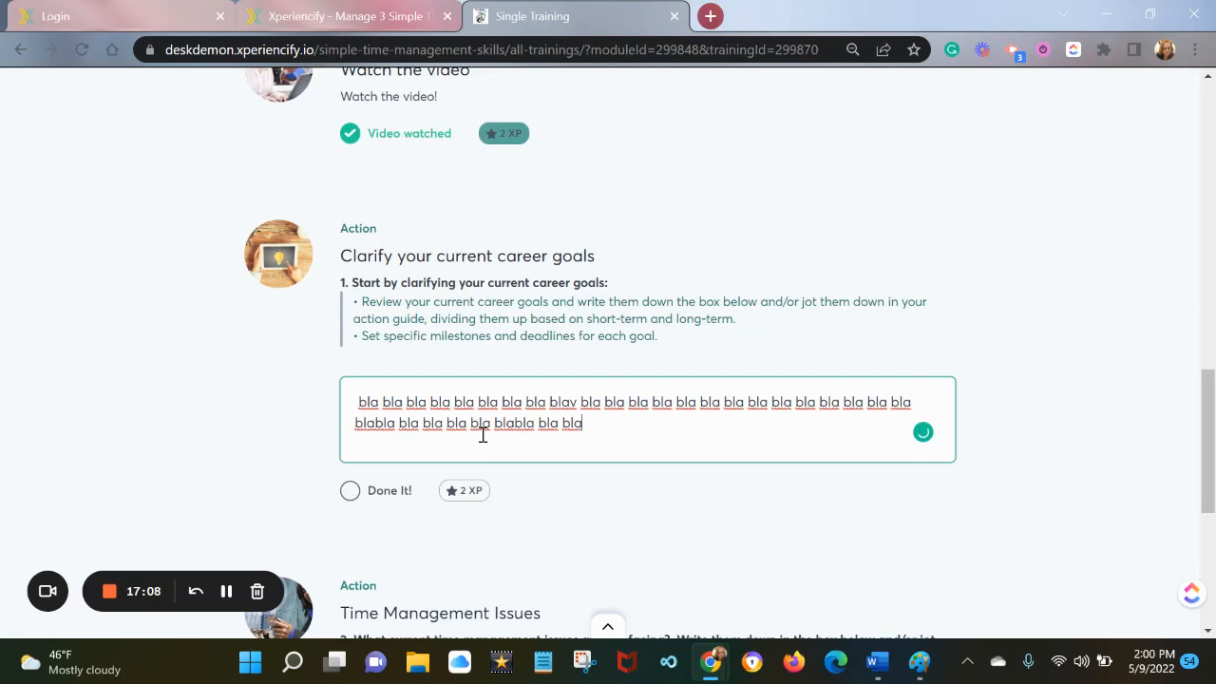
pyautogui.click(348, 491)
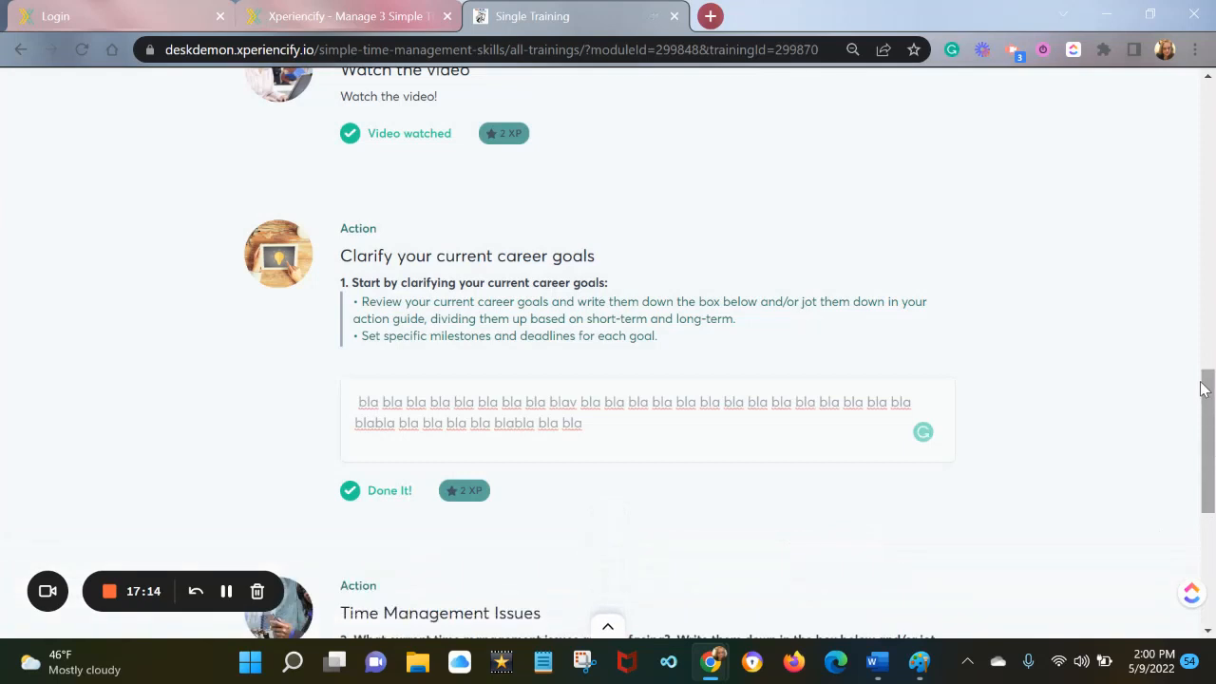
# Step: Review the "Time Management Issues" action and the rest of the Introduction training page
pyautogui.moveTo(1204, 389); pyautogui.dragTo(1182, 508)
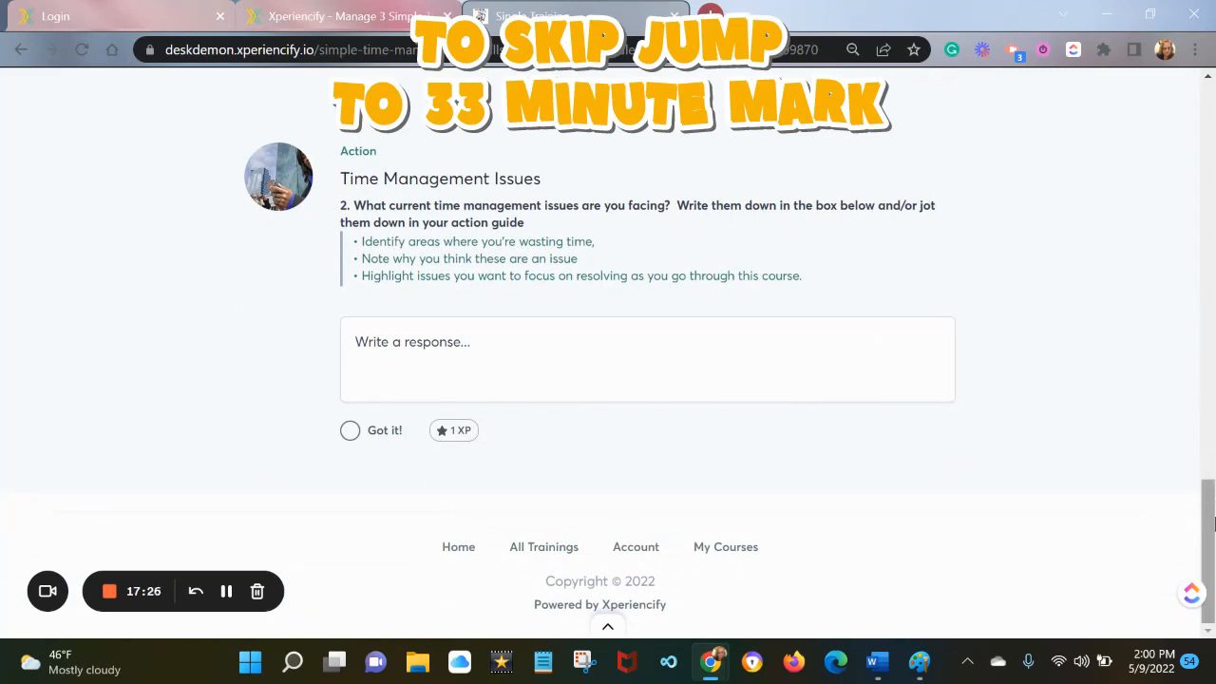
pyautogui.moveTo(1208, 523); pyautogui.dragTo(1213, 356)
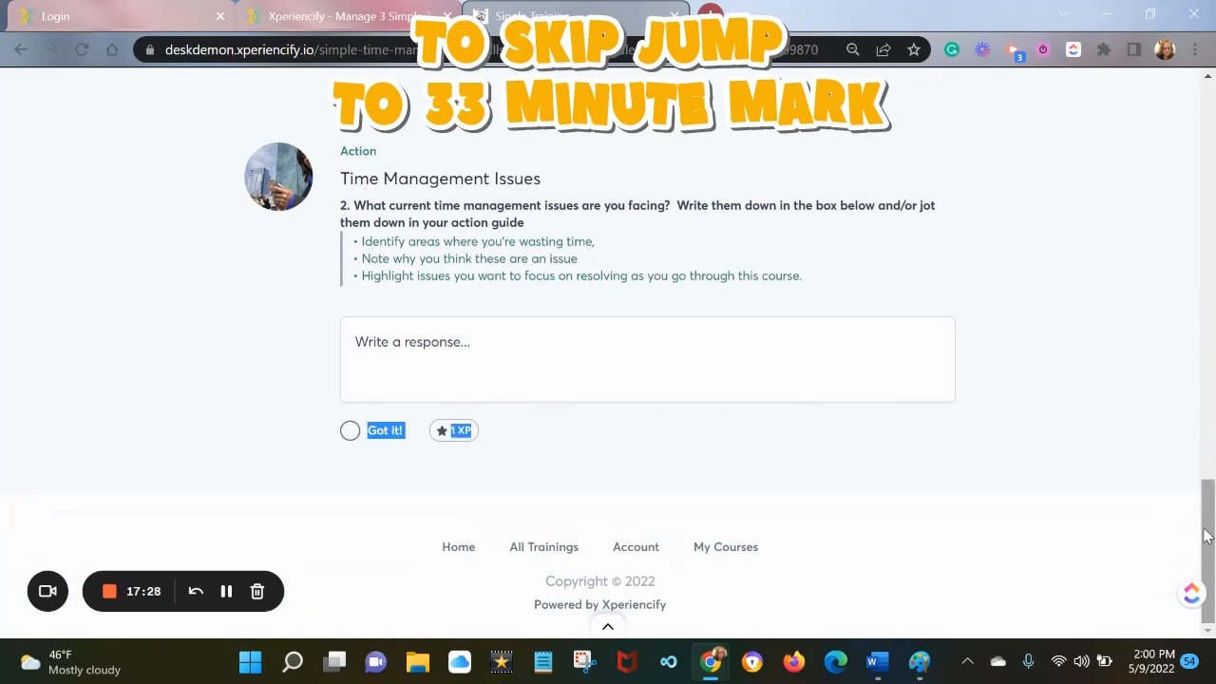
pyautogui.moveTo(1206, 535); pyautogui.dragTo(1213, 207)
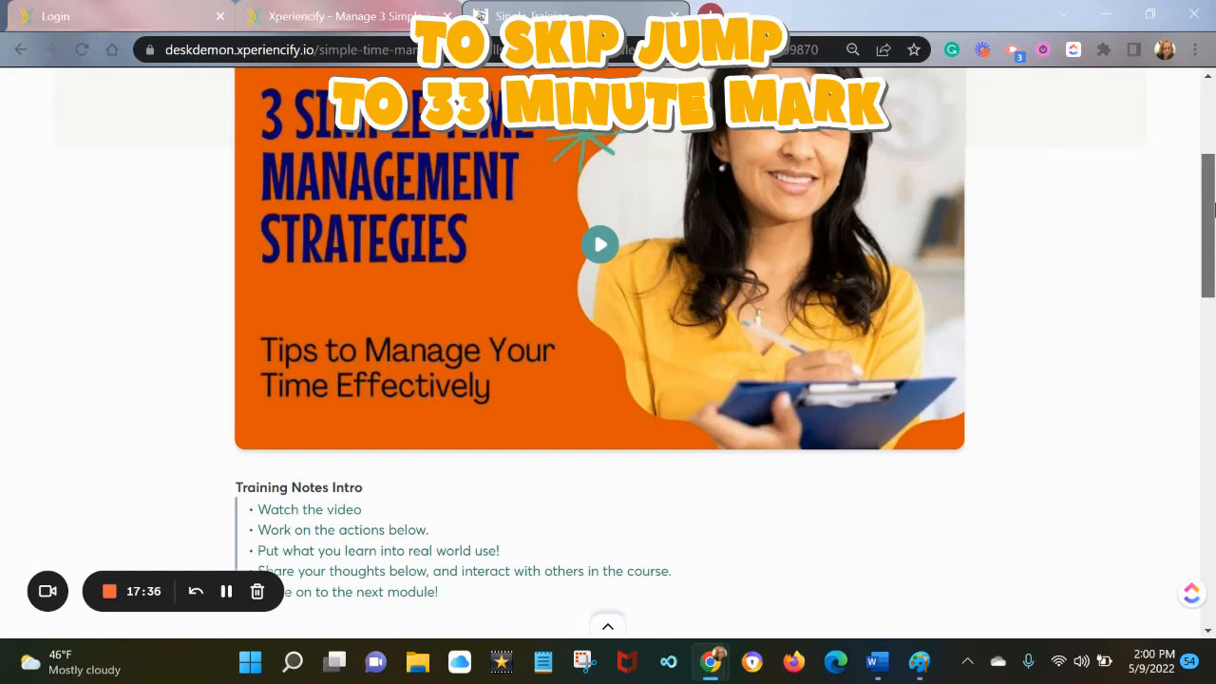
pyautogui.moveTo(1214, 210); pyautogui.dragTo(1214, 209)
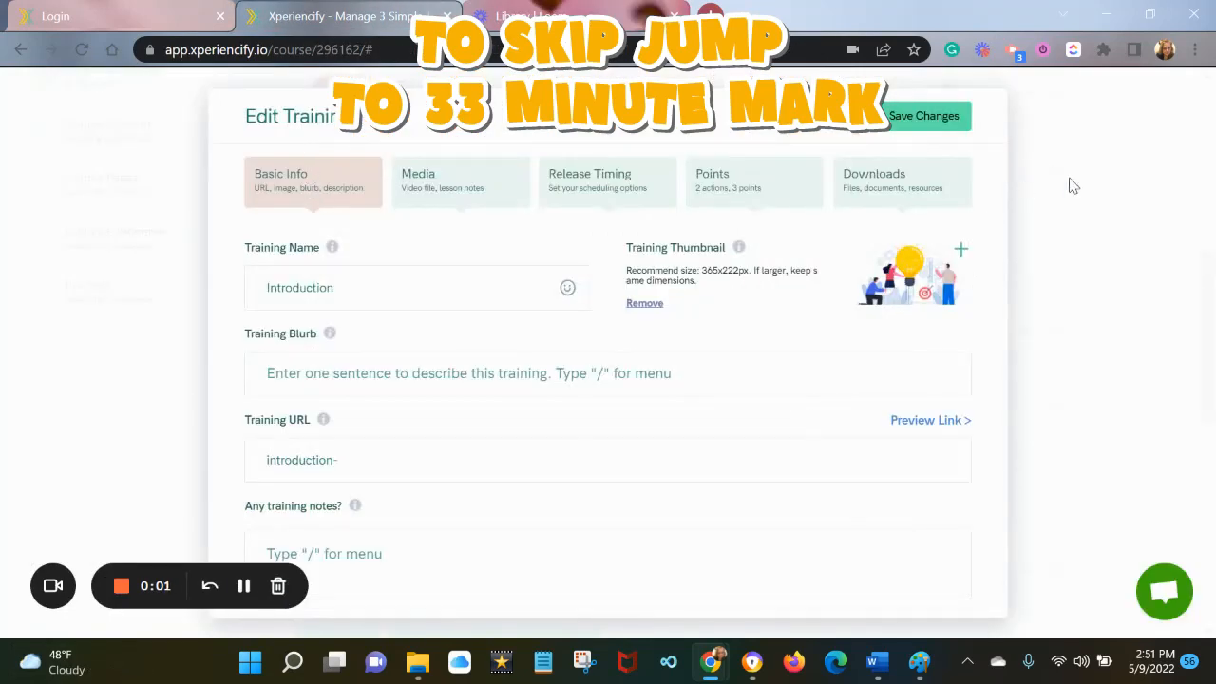
# Step: Close the draft Introduction training without saving and start a new training in the "Step 1 – Prioritize" module
pyautogui.click(1073, 185)
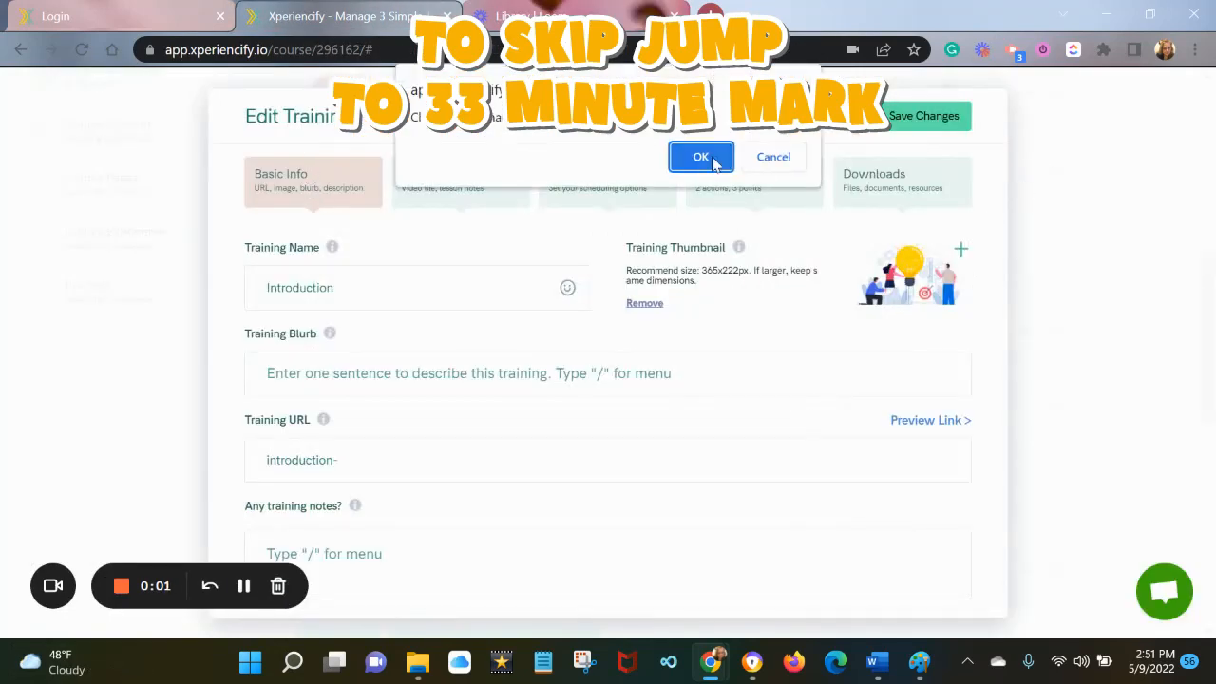
pyautogui.click(700, 158)
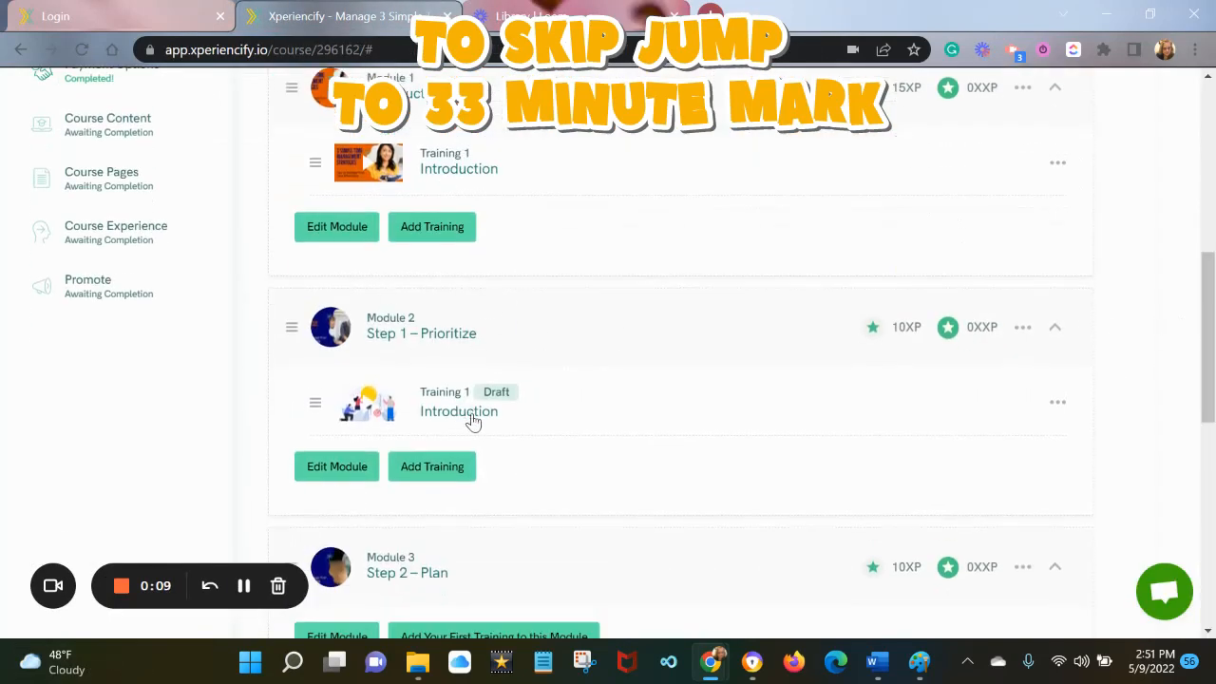
pyautogui.click(432, 466)
# Step: Copy "Step 1 – Prioritize" from the Word outline and use it as the new training's name and blurb
pyautogui.click(877, 662)
pyautogui.moveTo(559, 415); pyautogui.dragTo(423, 416)
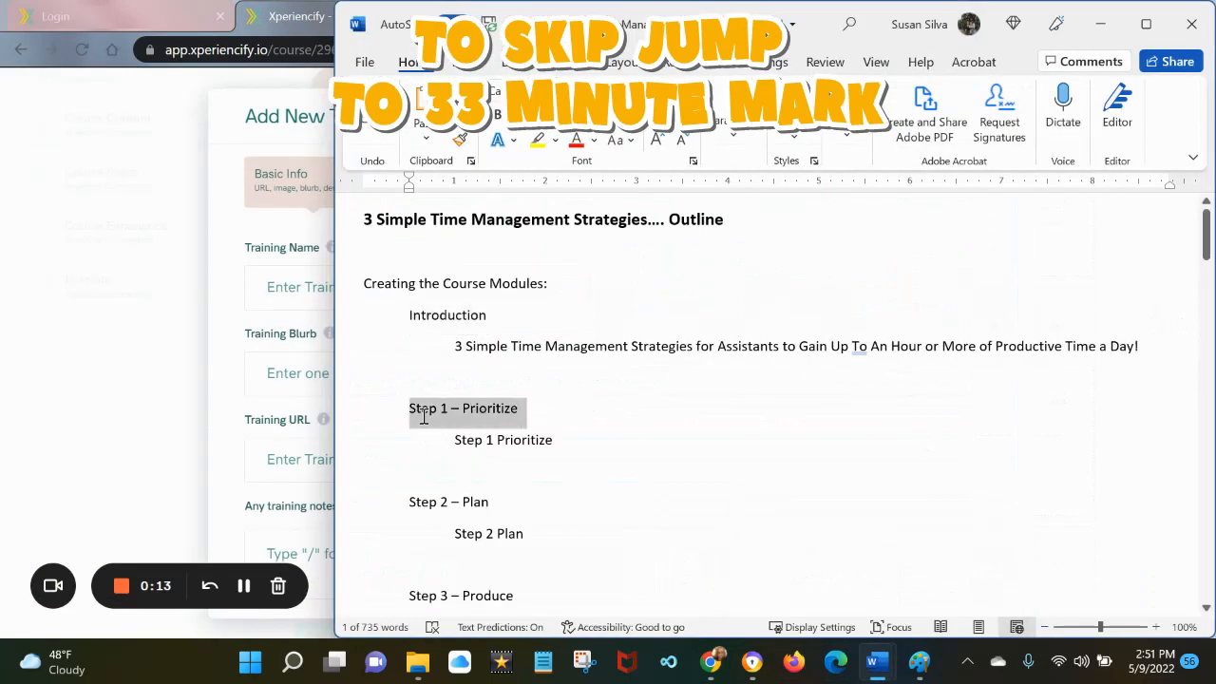
pyautogui.hotkey('ctrl', 'c')
pyautogui.click(154, 466)
pyautogui.click(314, 287)
pyautogui.hotkey('ctrl', 'v')
pyautogui.click(374, 377)
pyautogui.hotkey('ctrl', 'v')
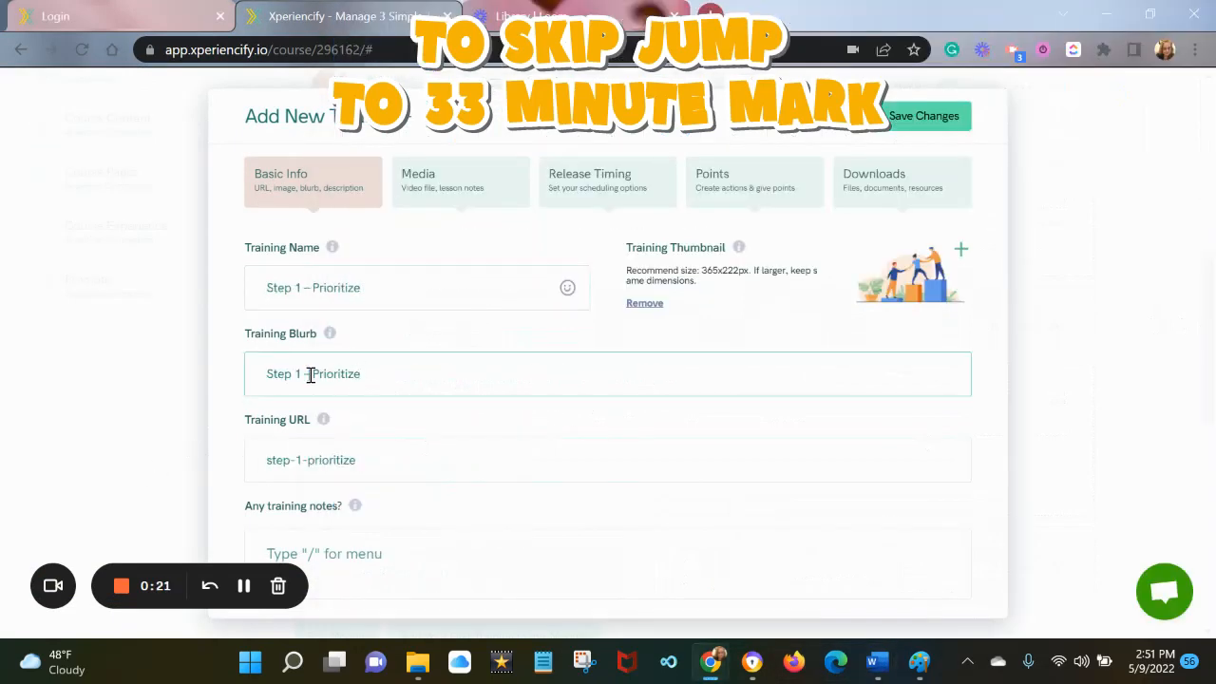
# Step: Choose picture 2 from the Draft - Time Management Mini Course folder as the new training's thumbnail
pyautogui.click(879, 290)
pyautogui.click(546, 256)
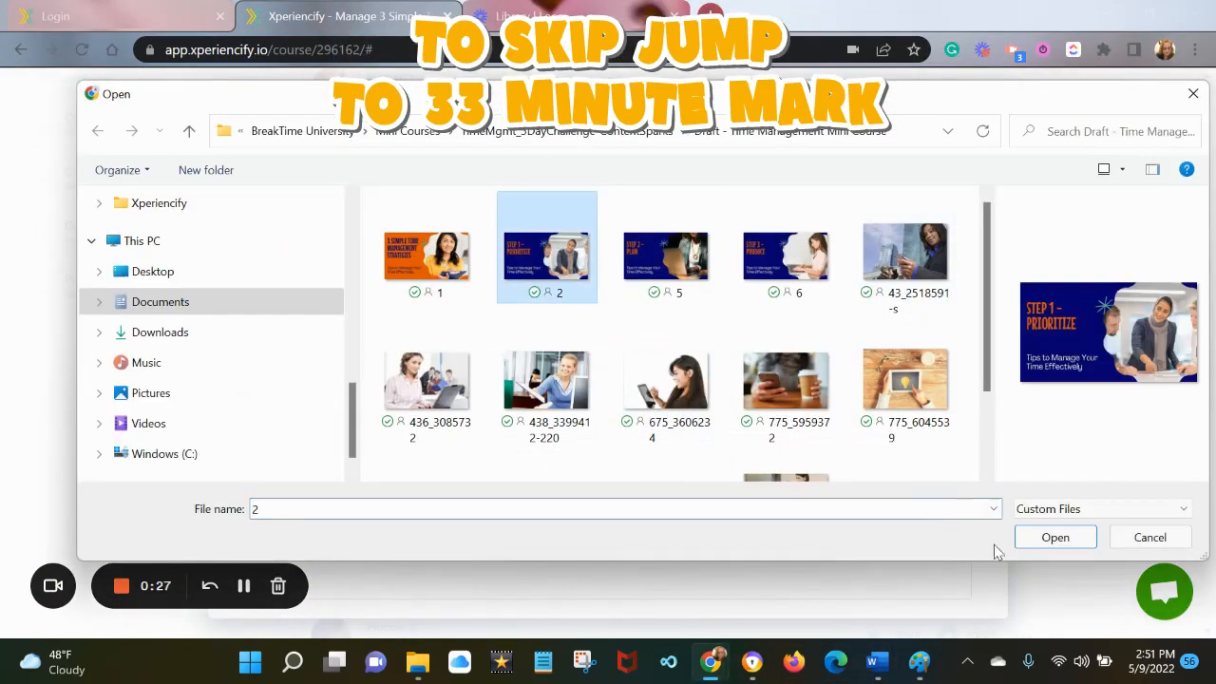
# Step: Use image file 2 as the training thumbnail
pyautogui.click(1055, 537)
# Step: Try to copy the Step 1 training notes from the Word outline into the training notes field
pyautogui.moveTo(877, 662)
pyautogui.click(817, 555)
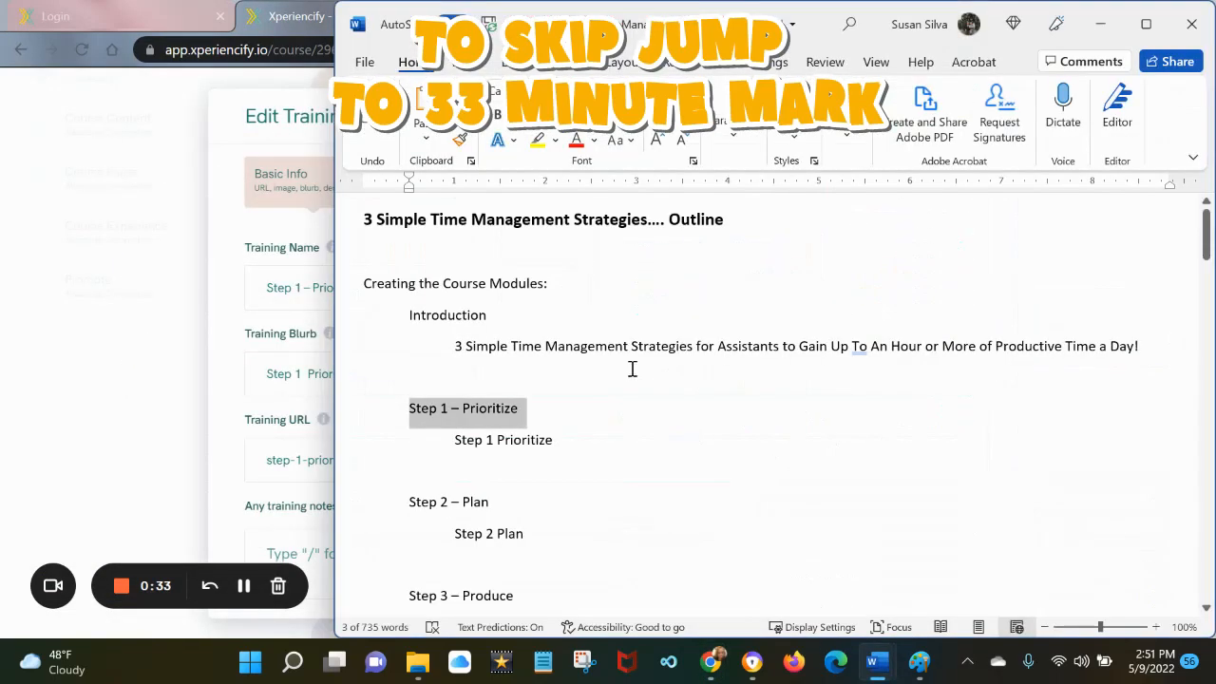
pyautogui.scroll(-12, 631, 368)
pyautogui.moveTo(618, 590); pyautogui.dragTo(359, 463)
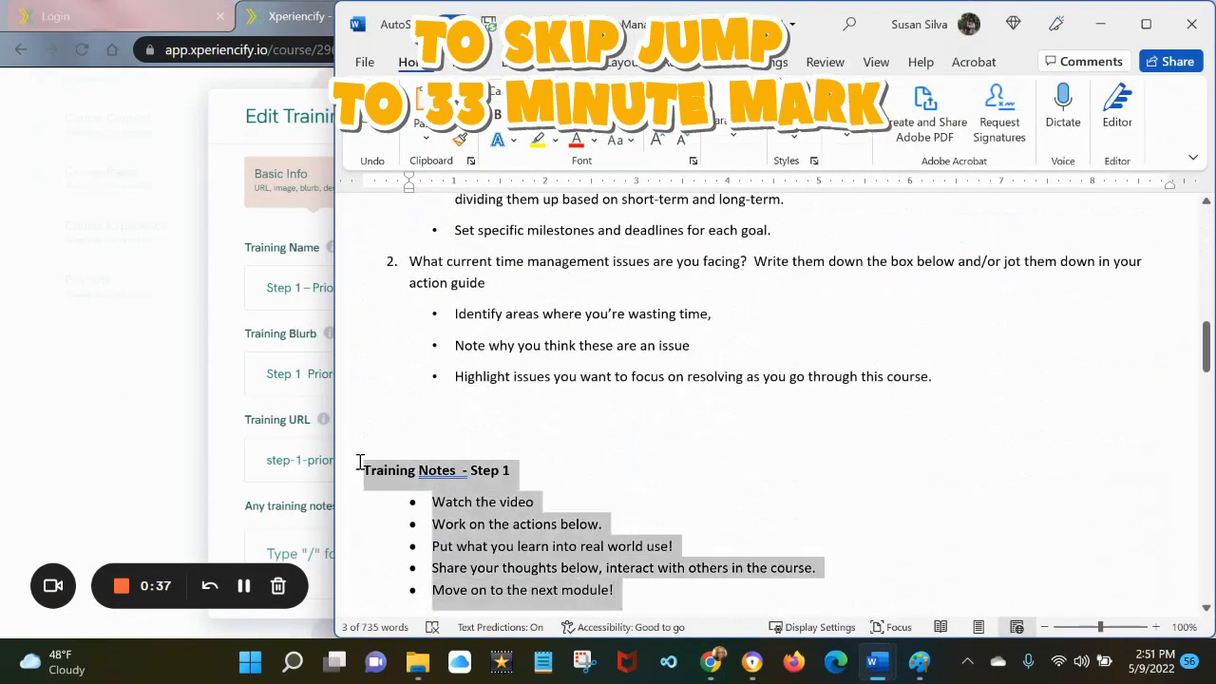
pyautogui.click(359, 463)
pyautogui.hotkey('ctrl', 'c')
pyautogui.click(210, 462)
pyautogui.click(371, 549)
pyautogui.hotkey('ctrl', 'v')
pyautogui.click(1039, 500)
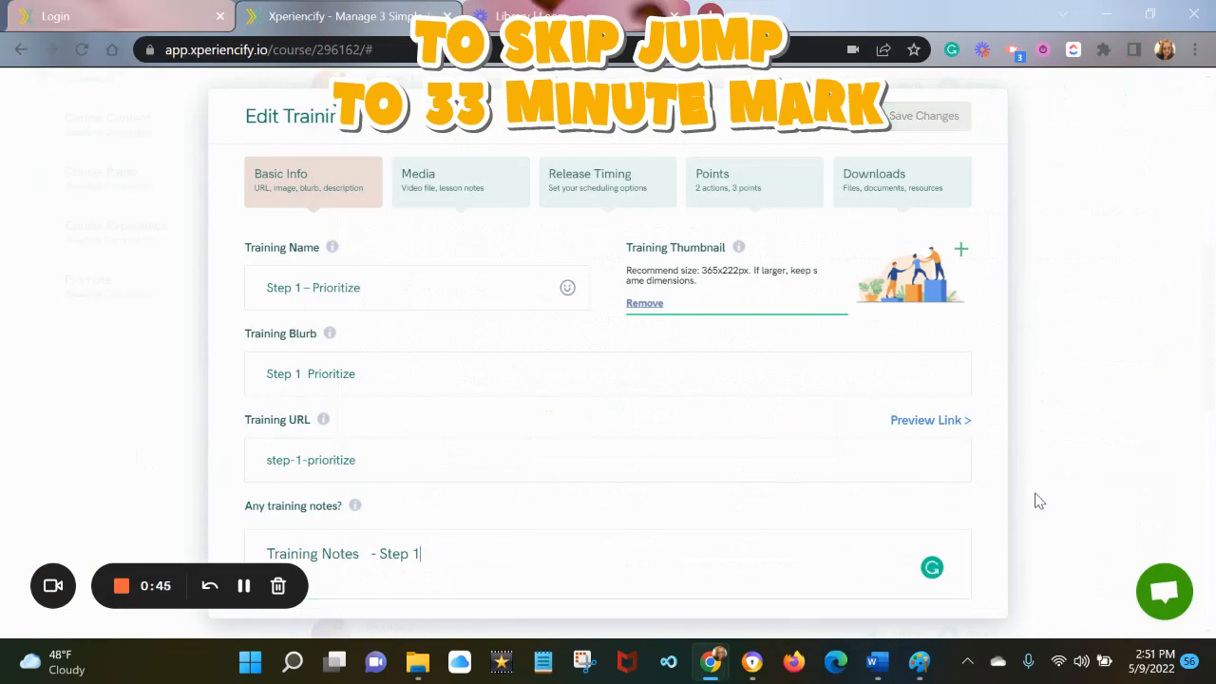
# Step: Copy the Training Notes - Step 1 heading and its five bullets from the Word outline over the training notes field's content
pyautogui.moveTo(877, 662)
pyautogui.click(826, 551)
pyautogui.click(364, 466)
pyautogui.moveTo(363, 466); pyautogui.dragTo(644, 611)
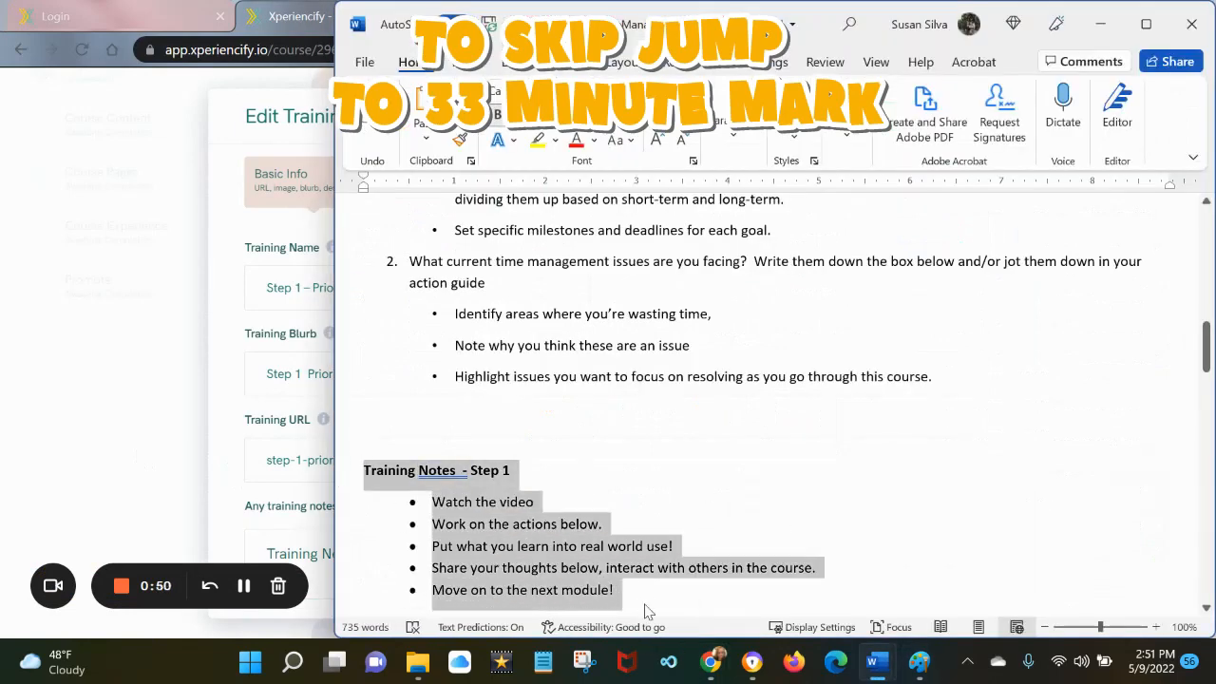
pyautogui.hotkey('ctrl', 'c')
pyautogui.moveTo(266, 548); pyautogui.dragTo(560, 608)
pyautogui.hotkey('ctrl', 'v')
# Step: Accept the grammar corrections "real-world" and "and interact" in the training notes
pyautogui.moveTo(479, 574)
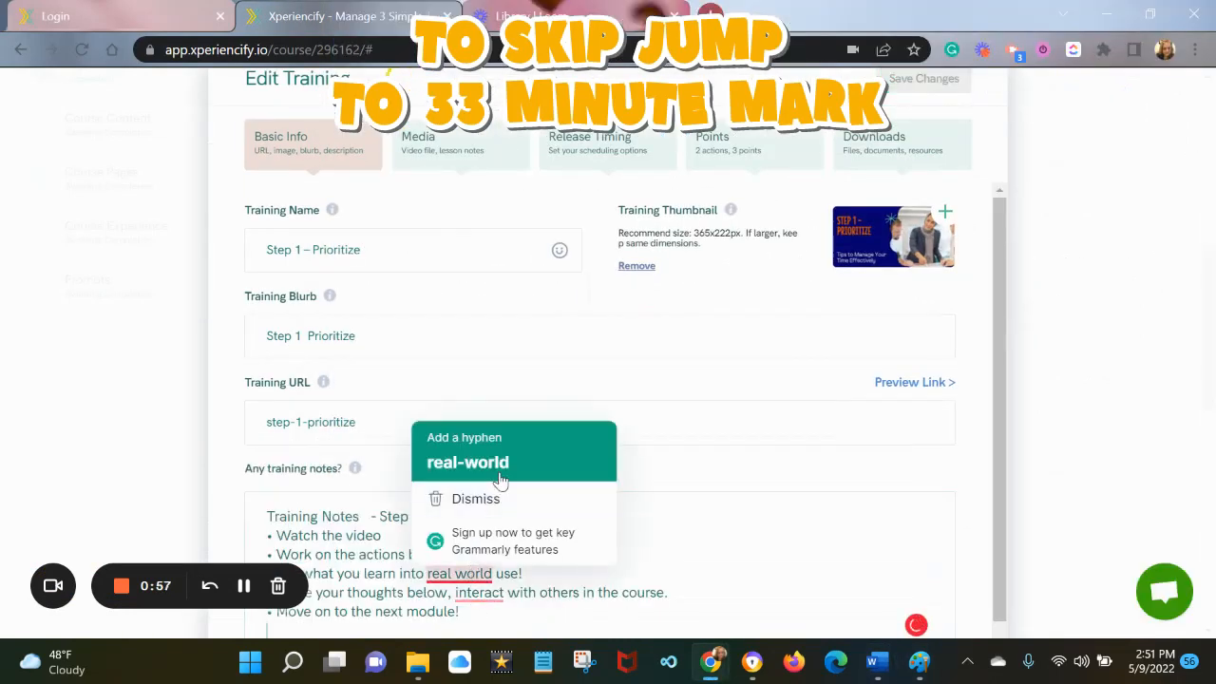
pyautogui.click(501, 479)
pyautogui.click(479, 481)
# Step: Format the five training note bullets as a block quote and their title as bold in the smaller heading style
pyautogui.moveTo(460, 610); pyautogui.dragTo(269, 534)
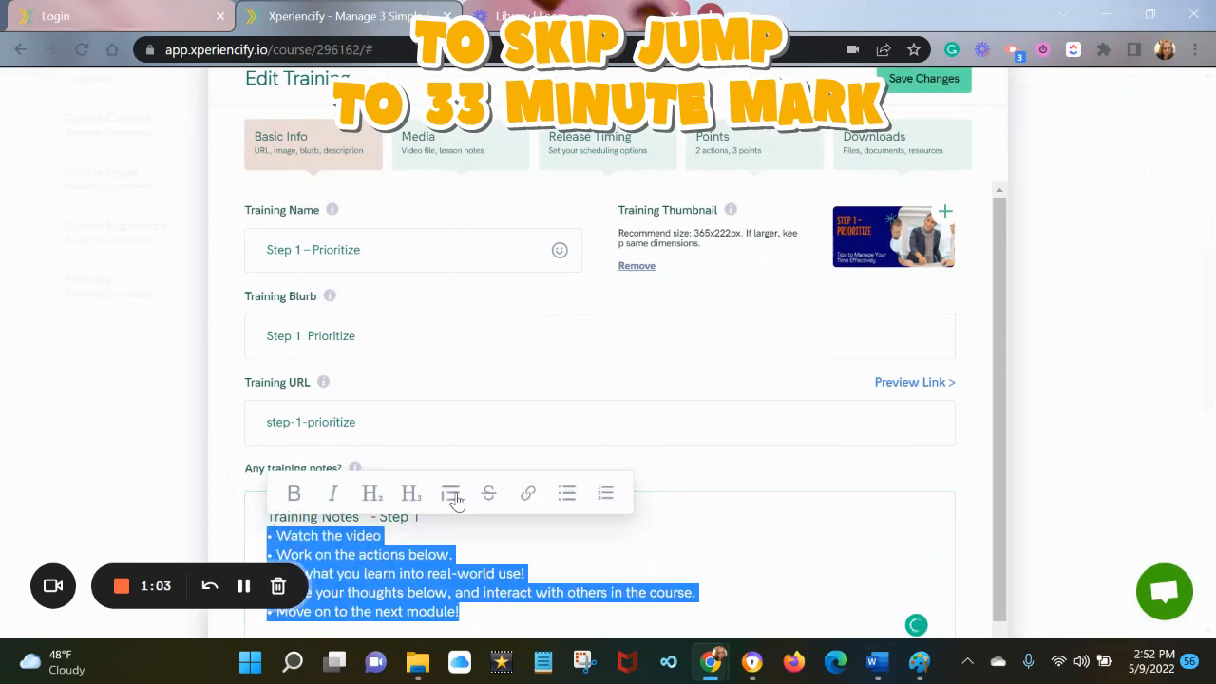
pyautogui.click(455, 500)
pyautogui.moveTo(421, 515); pyautogui.dragTo(267, 516)
pyautogui.click(272, 457)
pyautogui.click(350, 459)
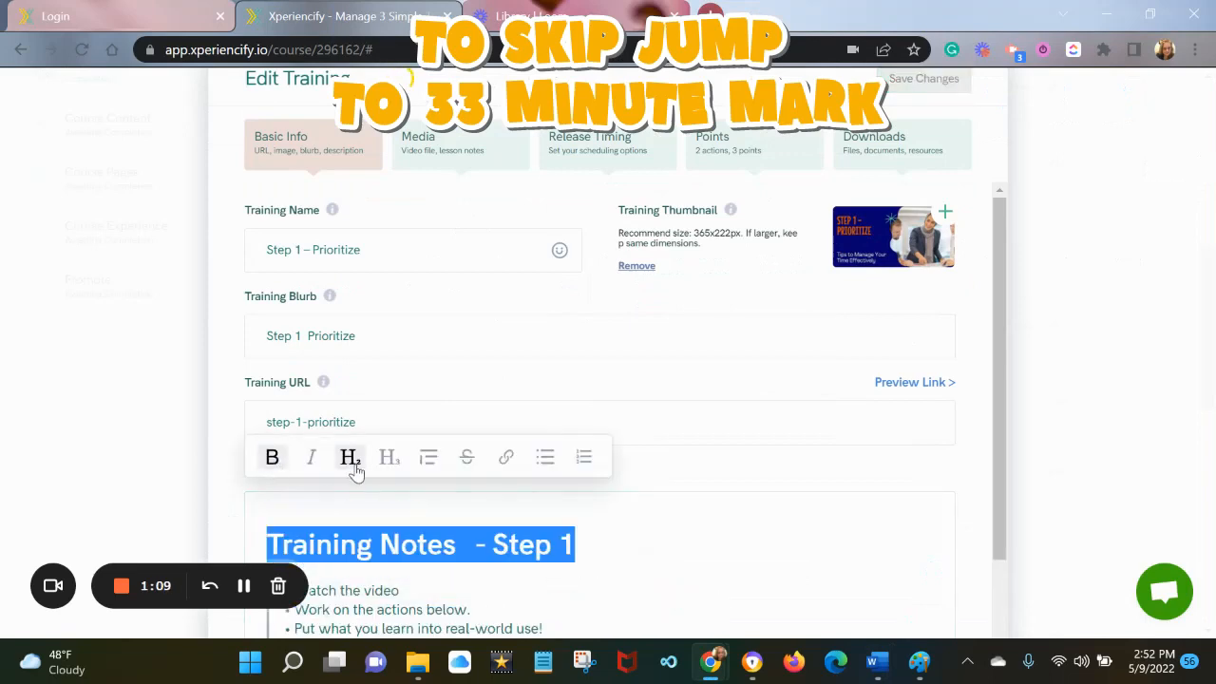
pyautogui.click(388, 456)
pyautogui.click(557, 546)
pyautogui.moveTo(1004, 484); pyautogui.dragTo(1013, 564)
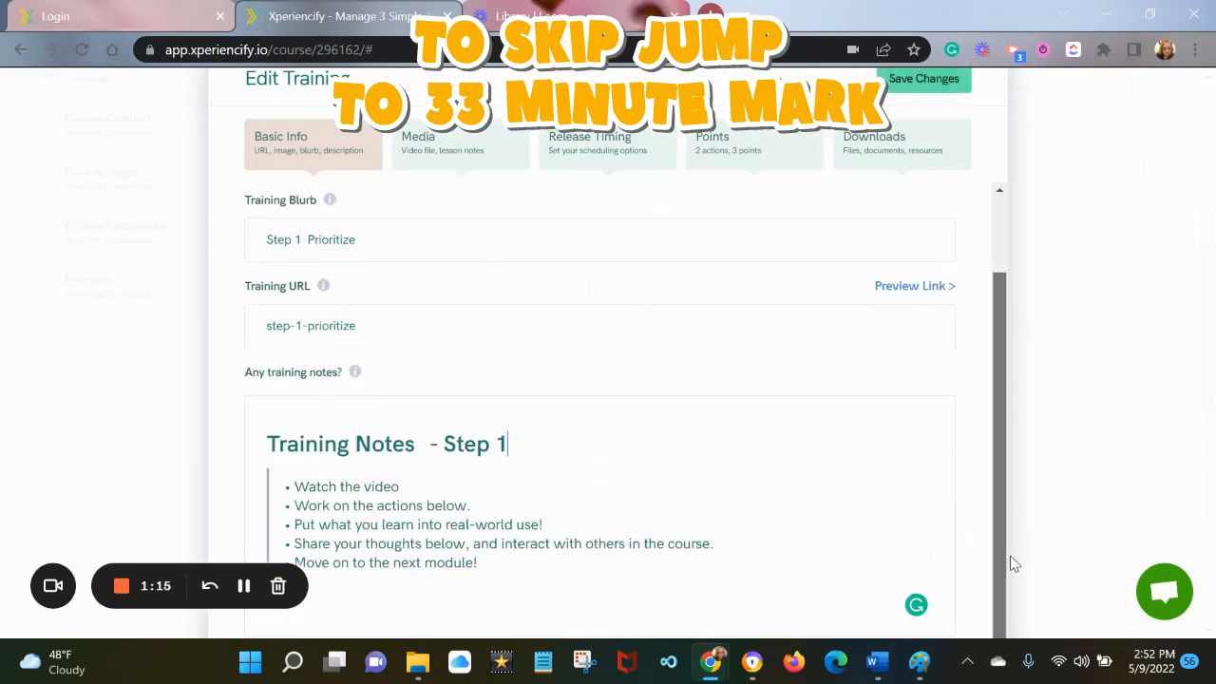
pyautogui.moveTo(1011, 436); pyautogui.dragTo(1015, 268)
pyautogui.click(482, 171)
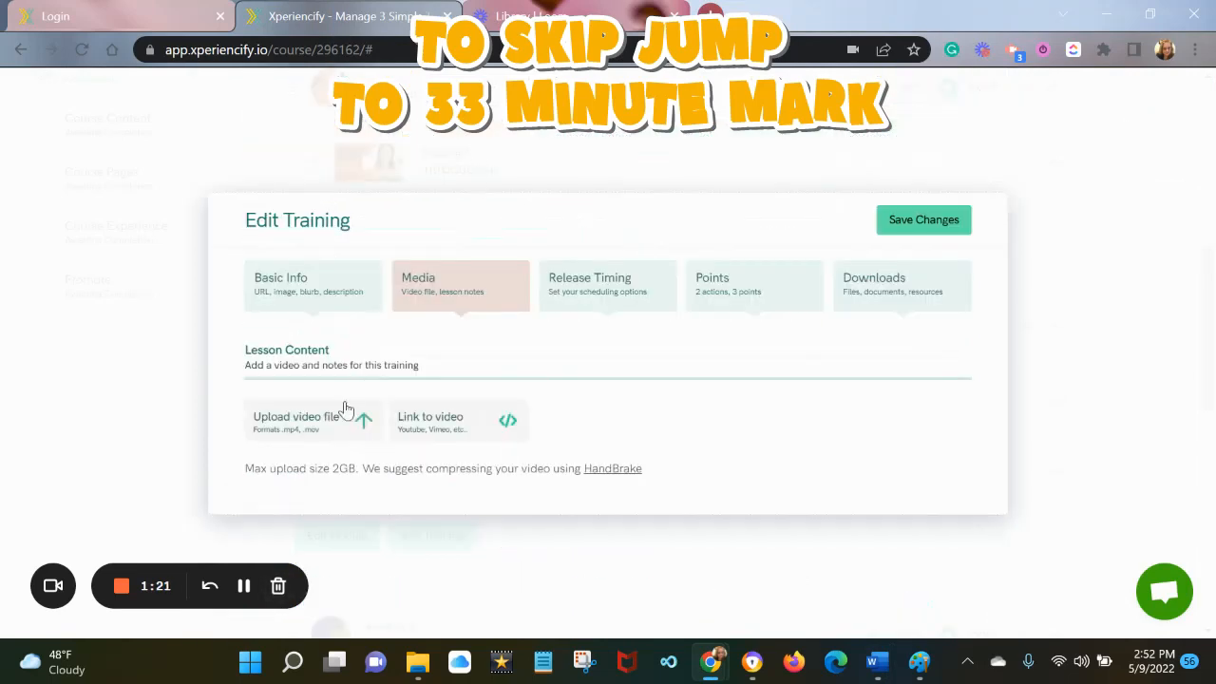
pyautogui.click(418, 425)
pyautogui.moveTo(875, 661)
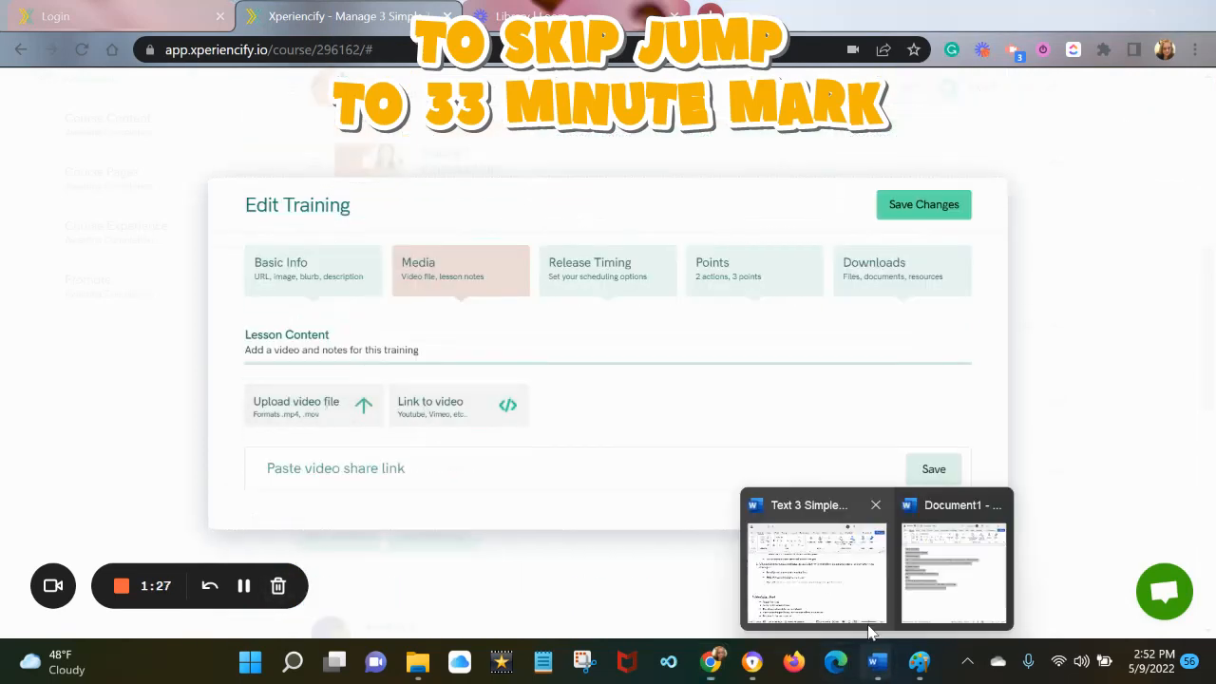
pyautogui.click(771, 528)
pyautogui.scroll(-10, 719, 298)
pyautogui.moveTo(596, 328); pyautogui.dragTo(393, 329)
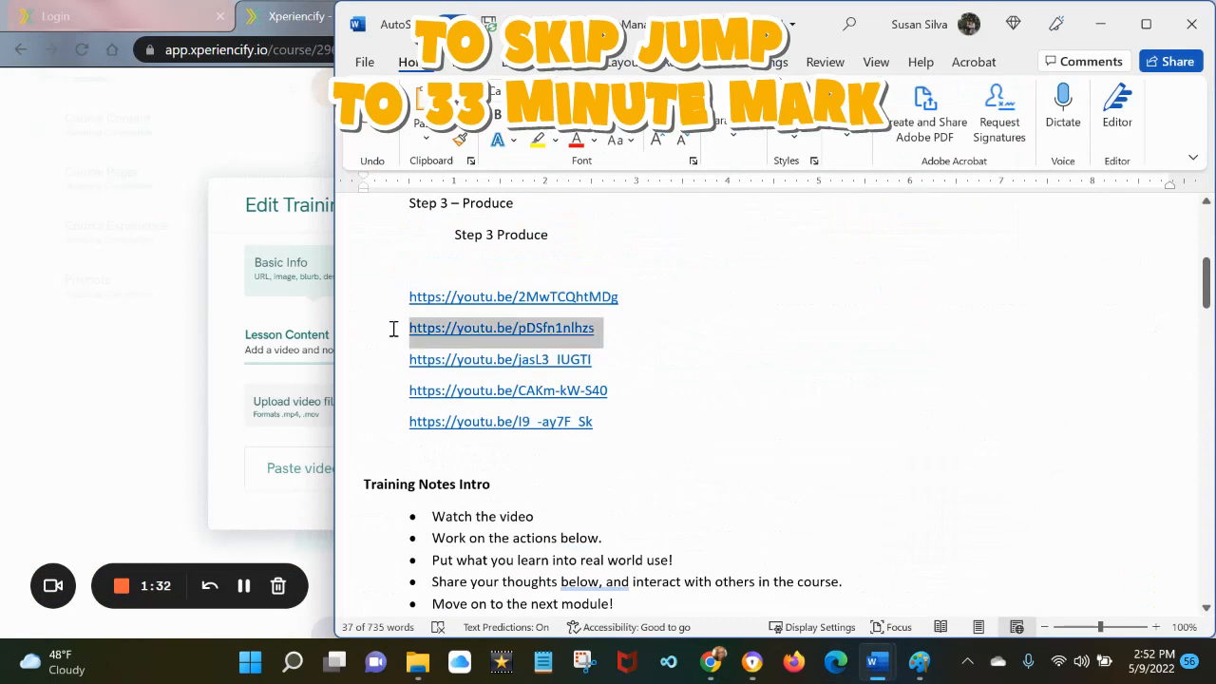
pyautogui.click(333, 466)
pyautogui.hotkey('ctrl', 'v')
pyautogui.click(934, 470)
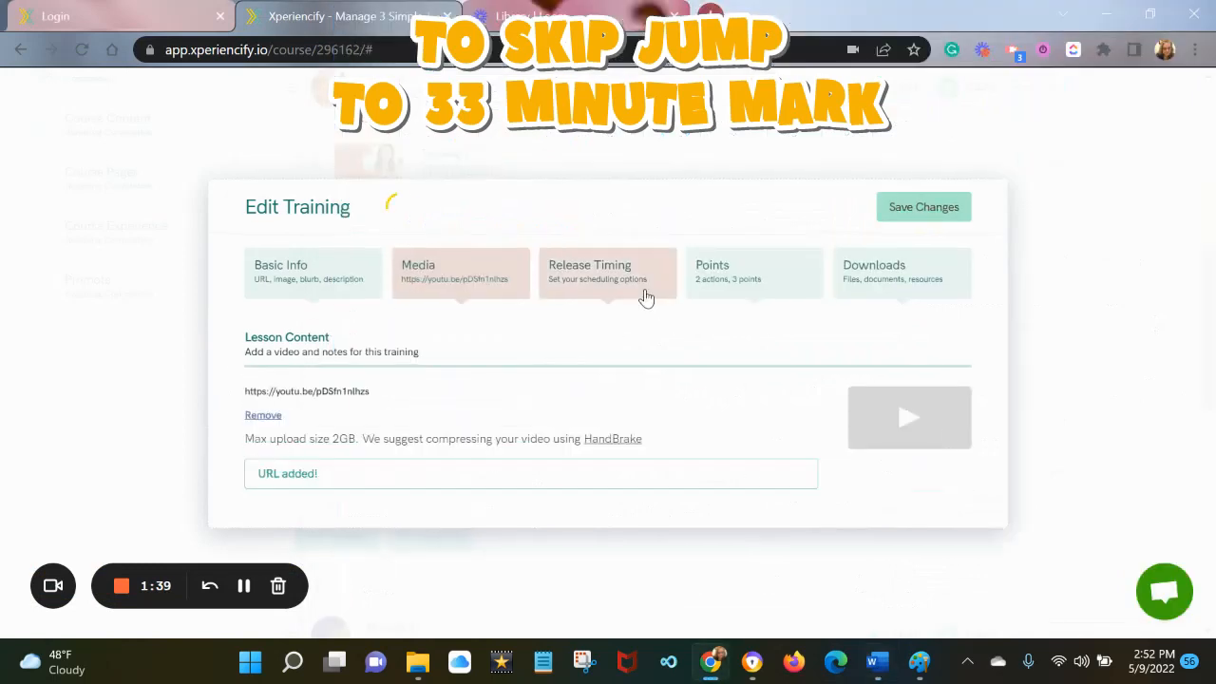
# Step: Apply the Immediately release timing to the training and save the changes
pyautogui.click(637, 283)
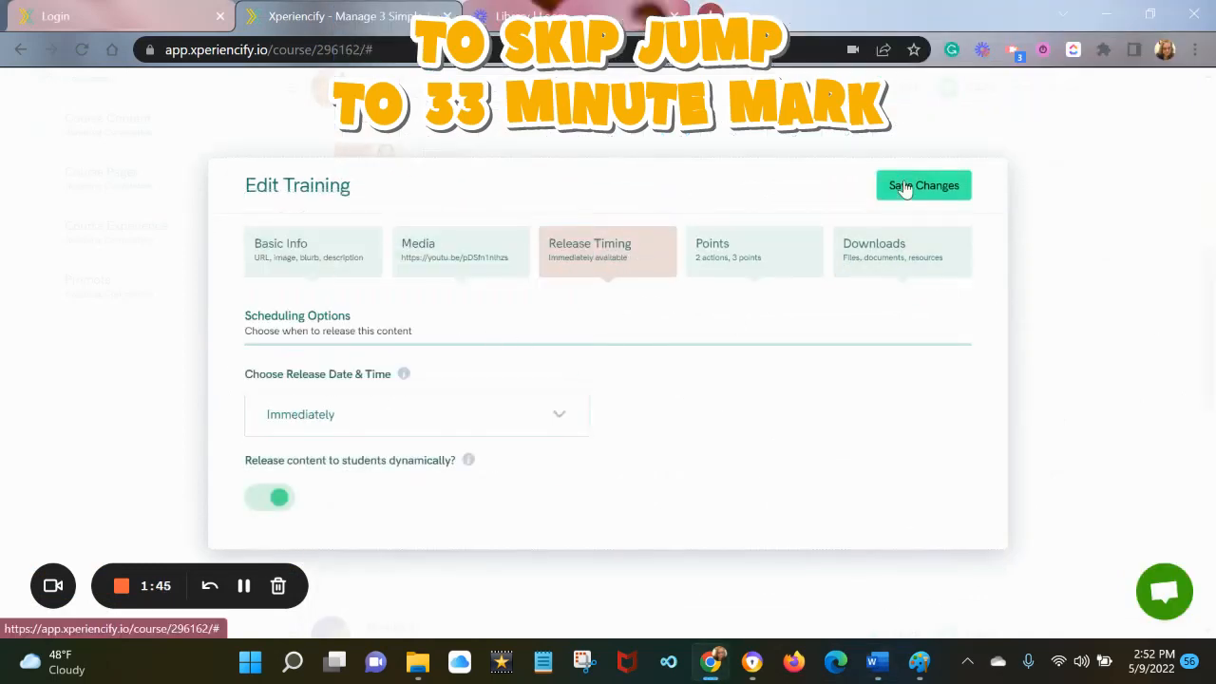
pyautogui.click(904, 186)
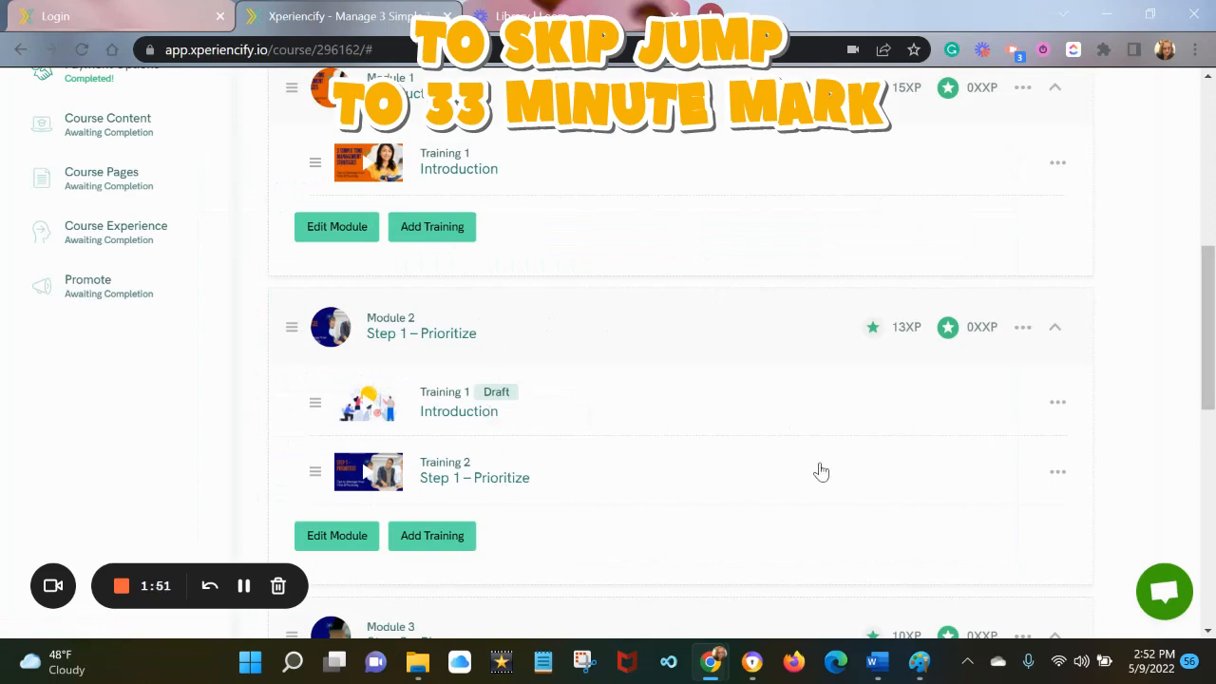
# Step: Delete the draft Introduction training from Module 2, Step 1 – Prioritize
pyautogui.click(1057, 402)
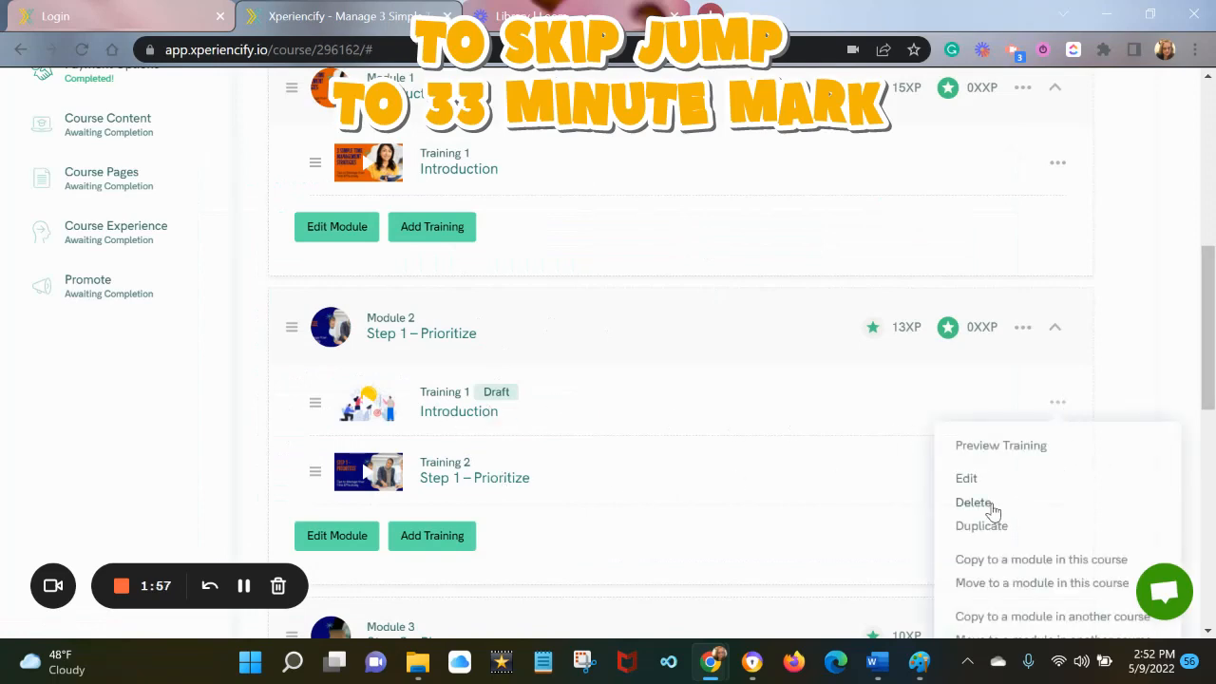
pyautogui.click(986, 502)
pyautogui.click(758, 367)
pyautogui.click(1058, 403)
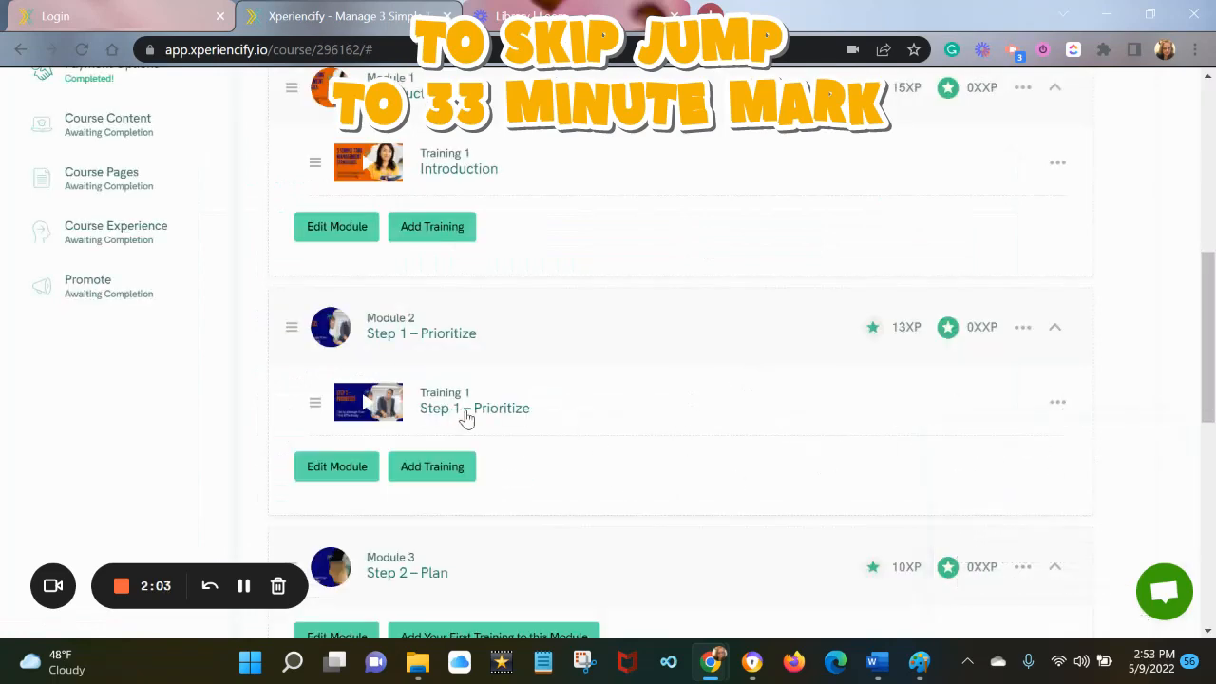
# Step: Edit the Step 1 – Prioritize training's Watched Video action, replacing its description with "Watch the training video!"
pyautogui.click(503, 416)
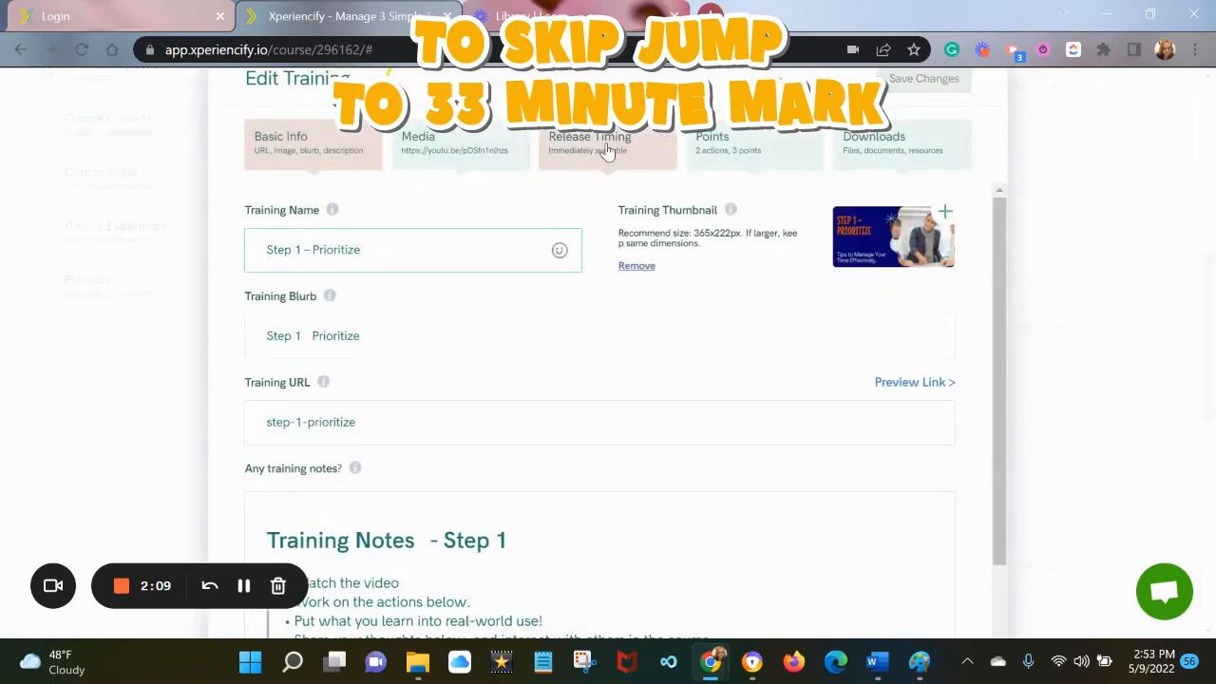
pyautogui.click(607, 223)
pyautogui.click(712, 251)
pyautogui.click(402, 414)
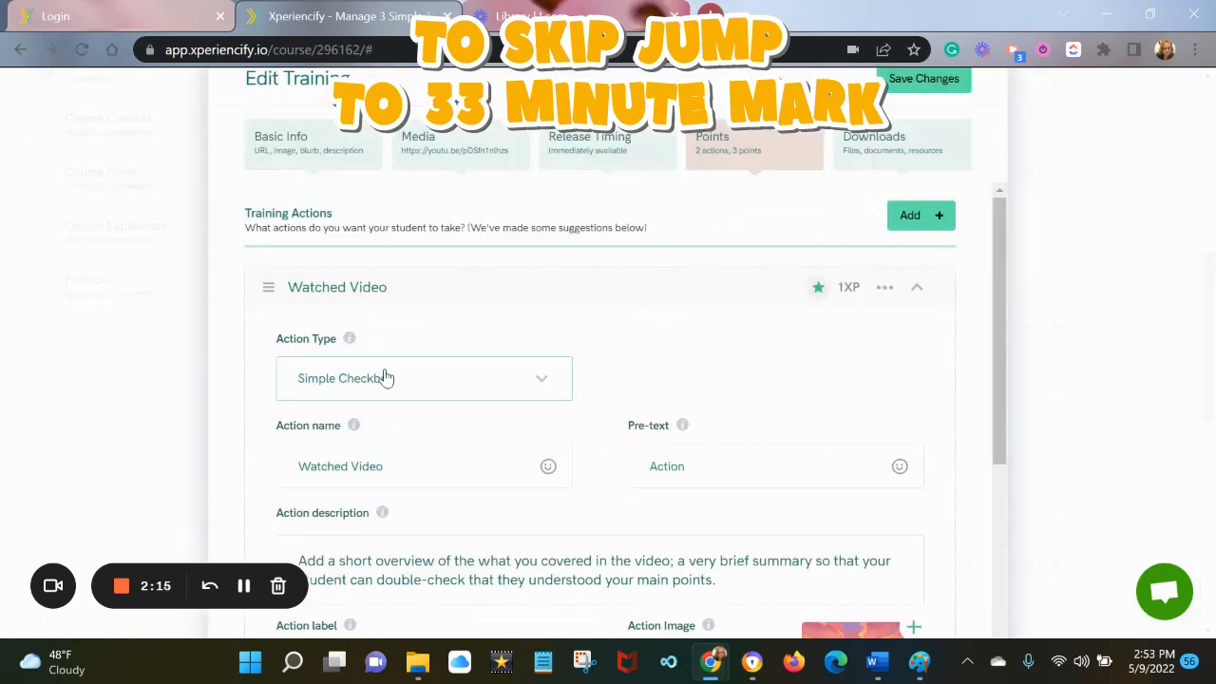
pyautogui.scroll(-2, 529, 467)
pyautogui.moveTo(720, 390); pyautogui.dragTo(304, 339)
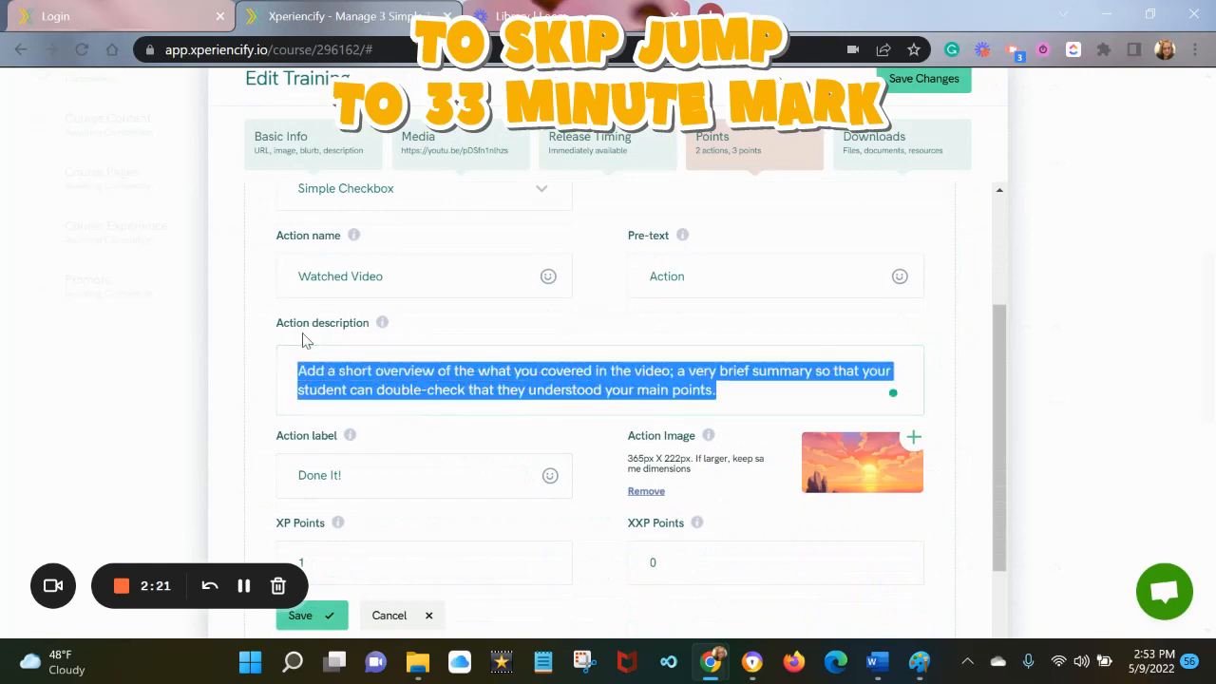
pyautogui.write('Vatch the train')
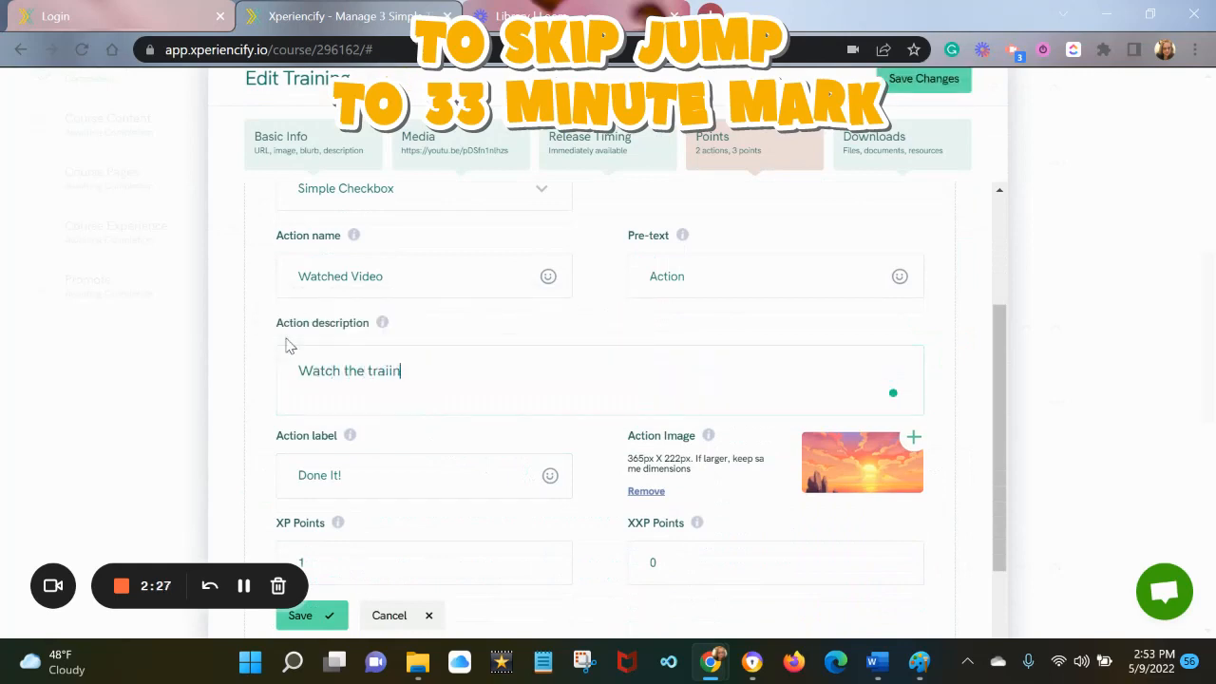
pyautogui.write('ing video!')
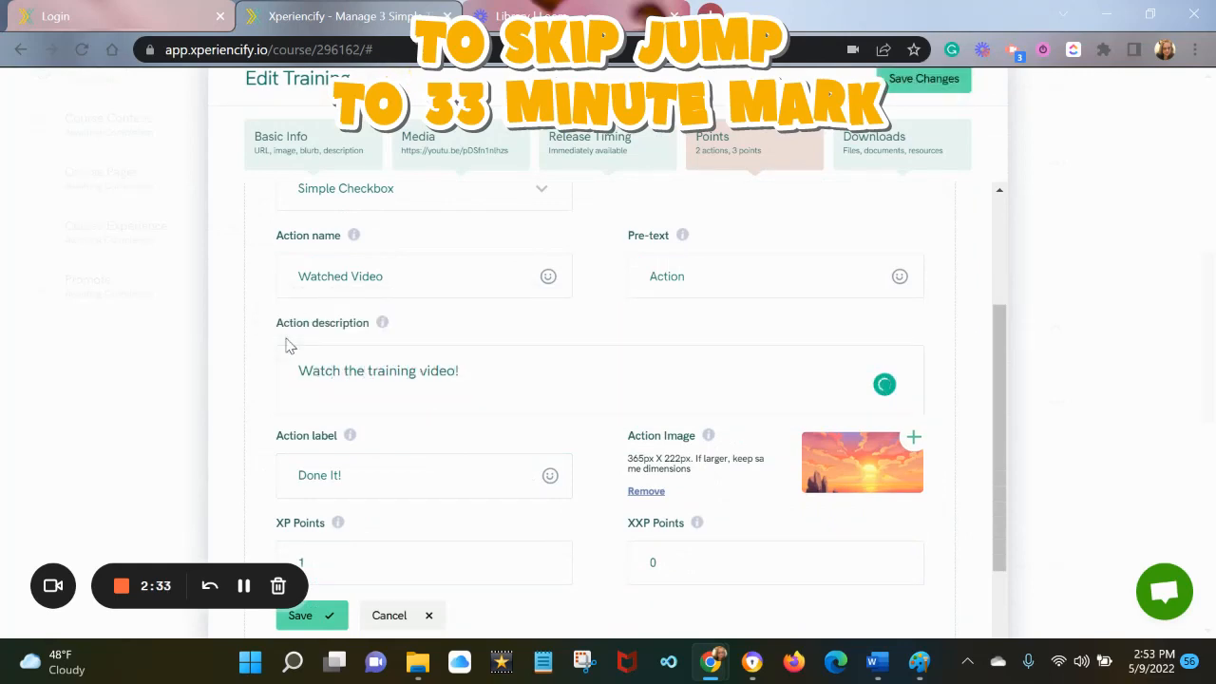
# Step: Set the Watched Video action's label to "Watched!", its image to 43_2518591-s and its XP points to 2, and save the action
pyautogui.moveTo(399, 475); pyautogui.dragTo(237, 466)
pyautogui.write('Watched')
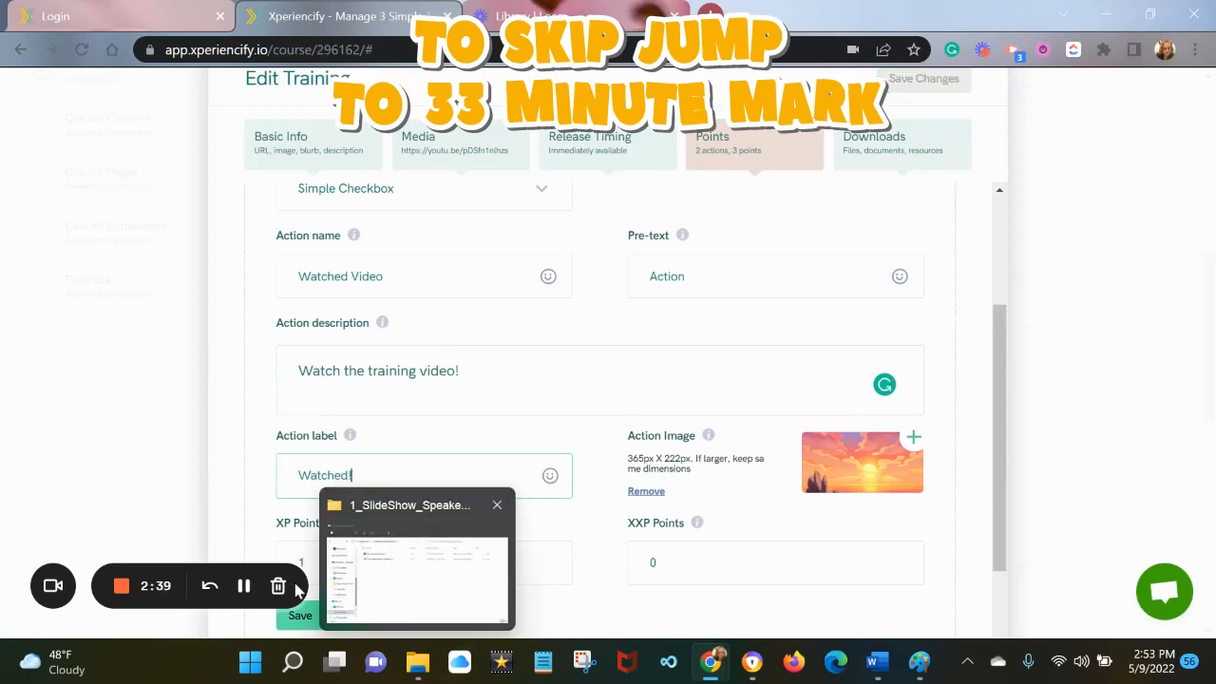
pyautogui.write('!')
pyautogui.click(848, 449)
pyautogui.click(904, 252)
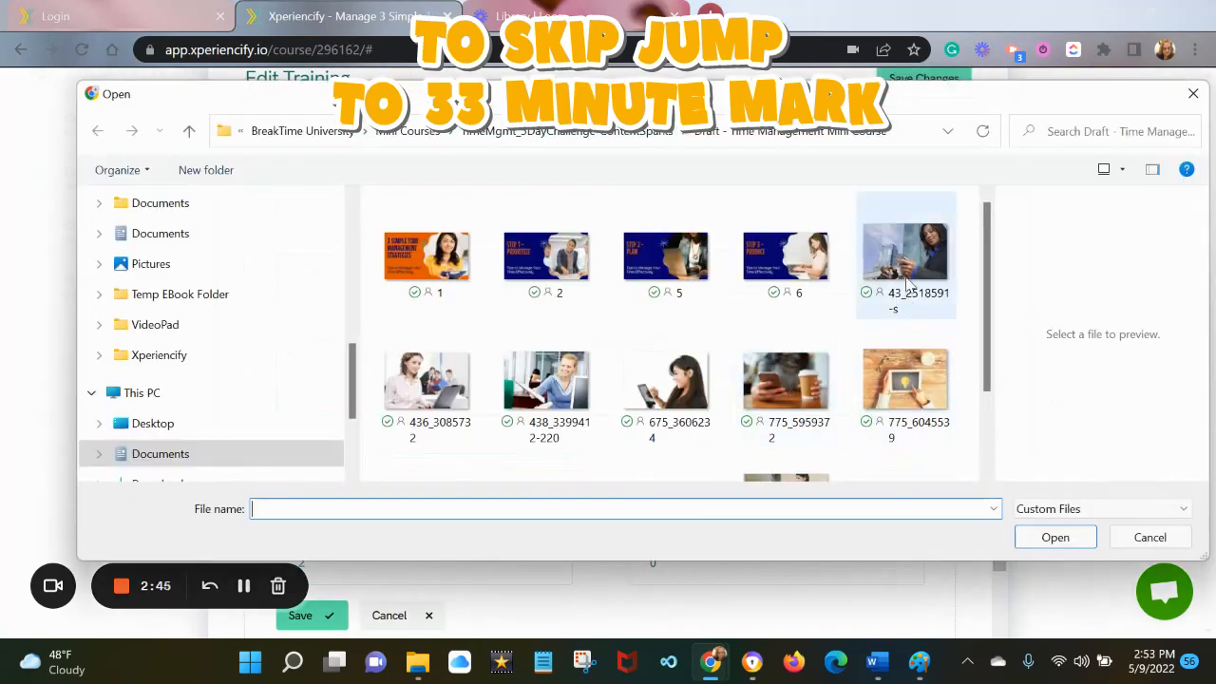
pyautogui.click(1055, 538)
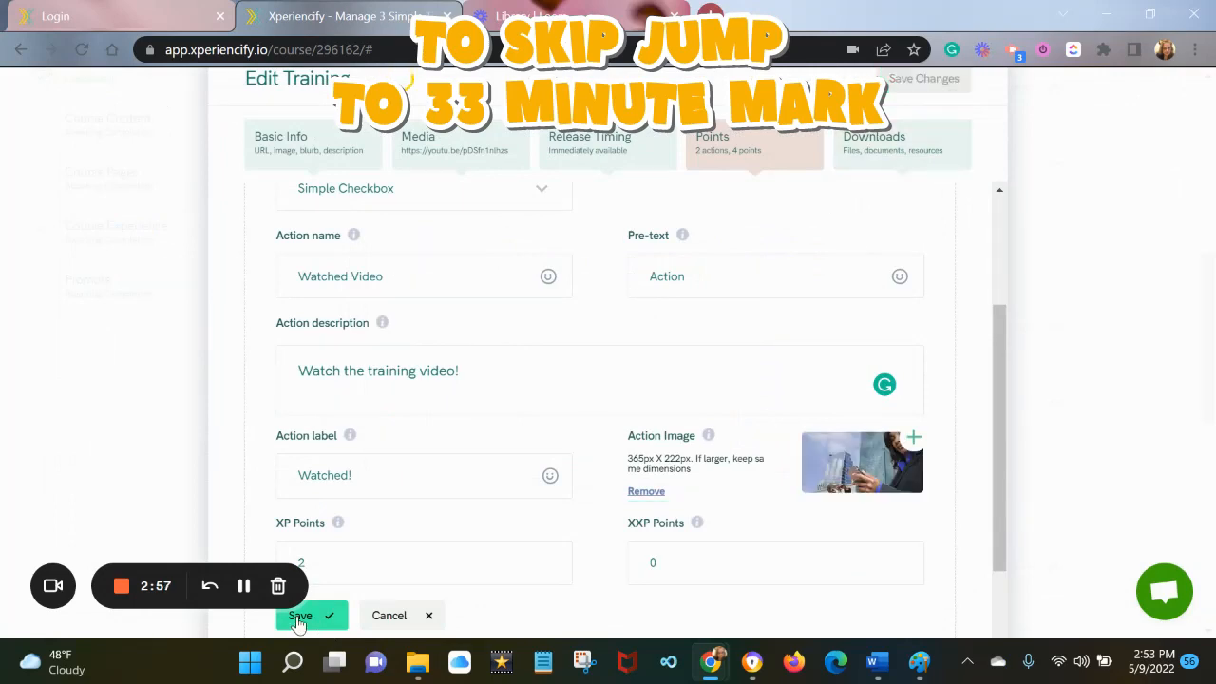
pyautogui.click(299, 617)
# Step: Delete the suggested Next Steps action and add a new training action
pyautogui.click(900, 469)
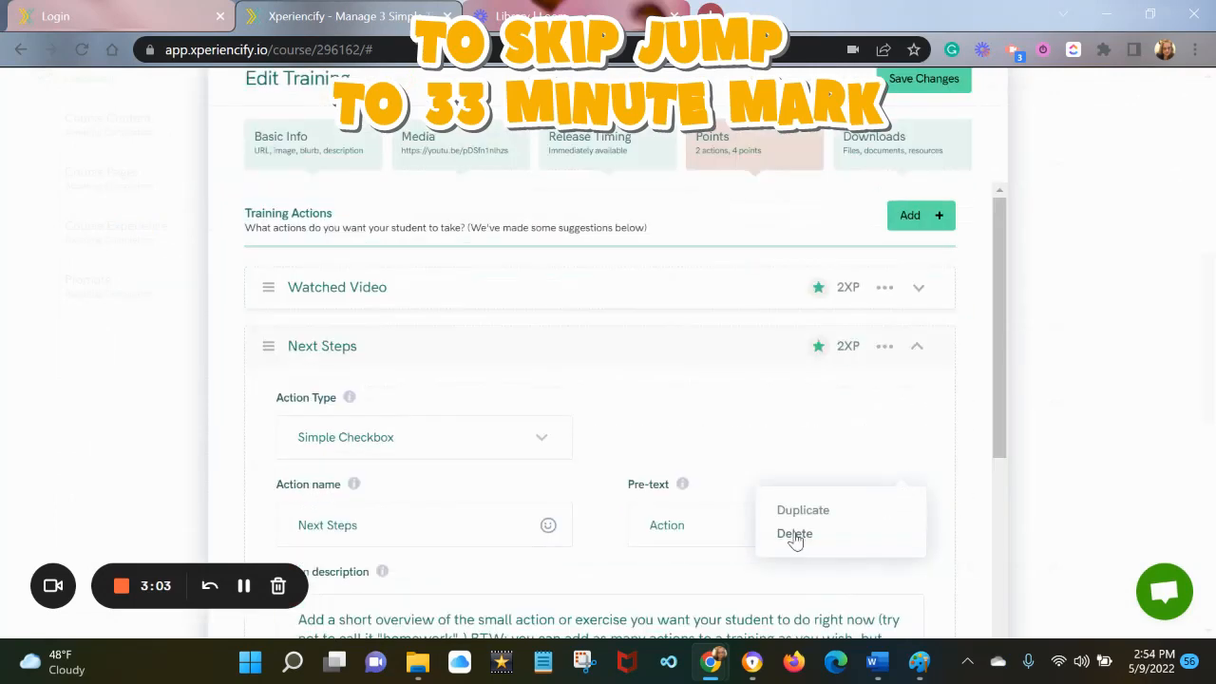
pyautogui.click(796, 534)
pyautogui.click(760, 366)
pyautogui.click(926, 369)
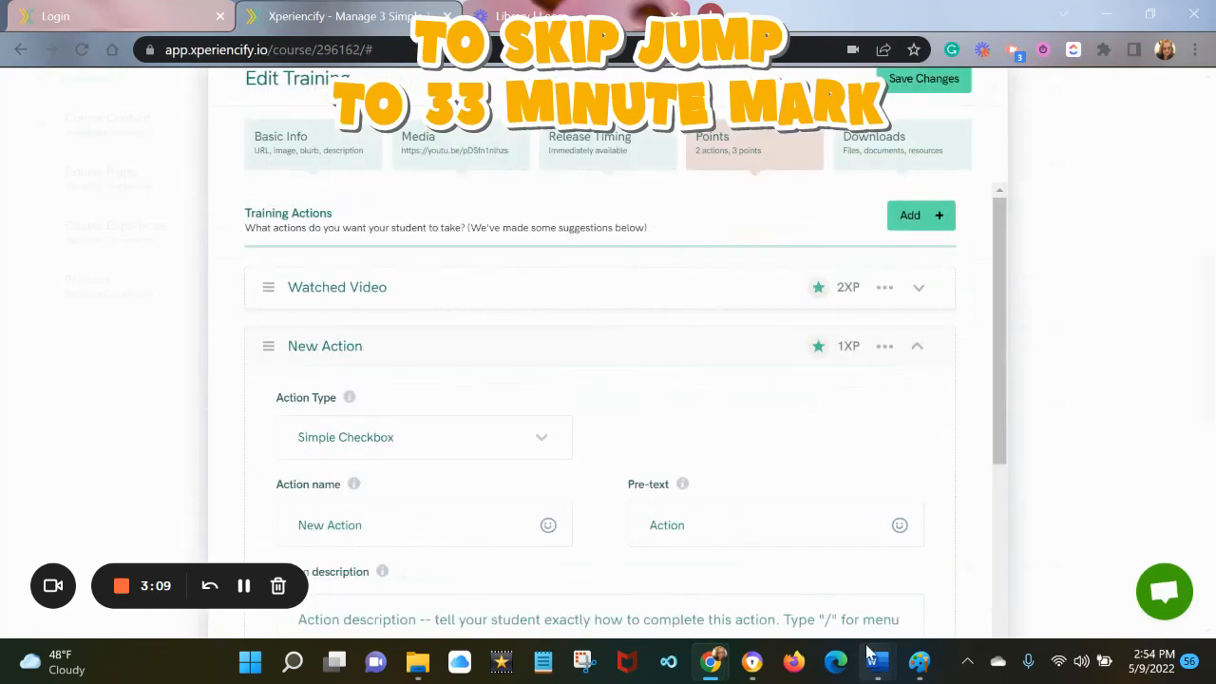
# Step: Copy the "Create your to-do list" action step with its three sub-points from the Word outline into the new action's description
pyautogui.moveTo(876, 662)
pyautogui.click(814, 570)
pyautogui.scroll(-5, 1208, 337)
pyautogui.moveTo(1206, 334); pyautogui.dragTo(1196, 402)
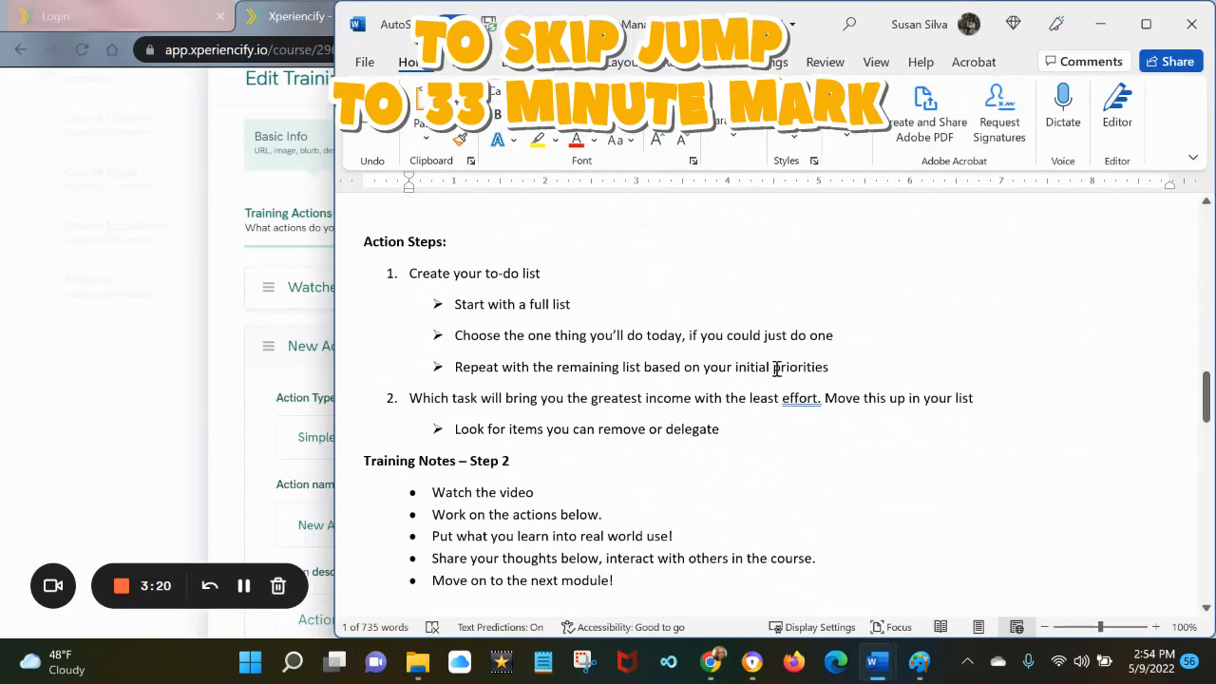
pyautogui.moveTo(826, 369); pyautogui.dragTo(371, 265)
pyautogui.hotkey('alt', 'Tab')
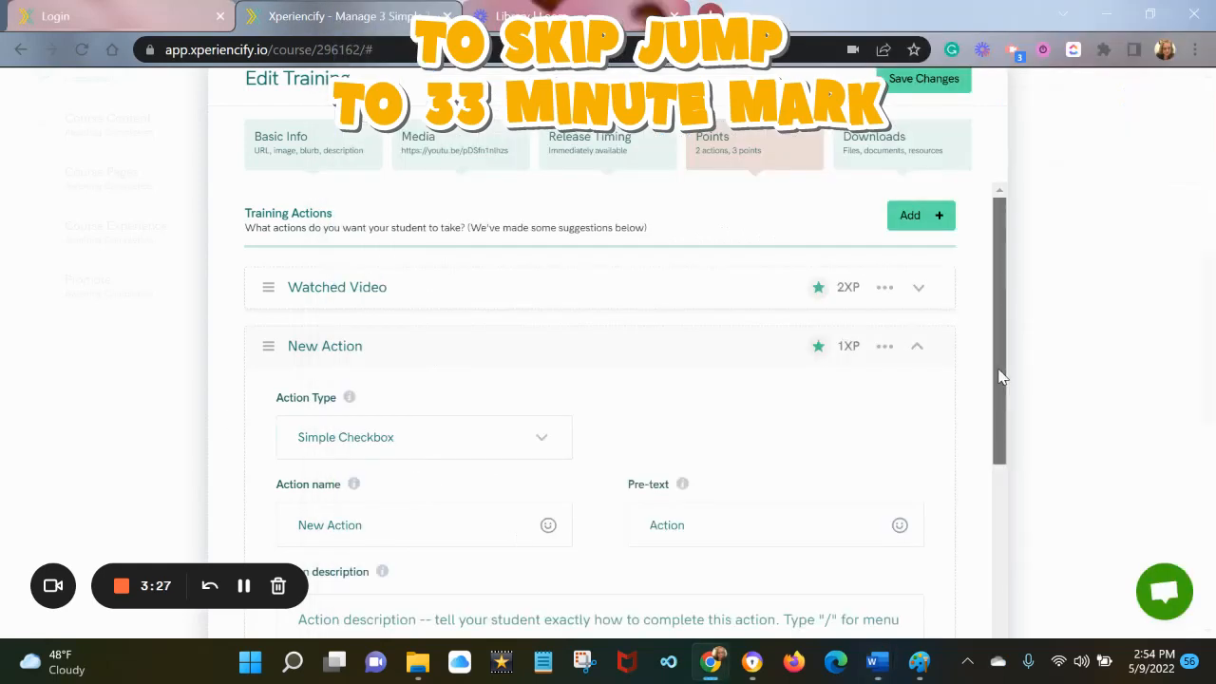
pyautogui.scroll(-1, 507, 491)
pyautogui.click(507, 491)
pyautogui.write("1. Create your to-do list Start with a full list Choose the one thing you'll do today, if you could just do one Repeat with the remaining list based on your initial priorities")
# Step: Set the new action's type to Essay Response and its name to "Create Your To-Do List"
pyautogui.click(353, 348)
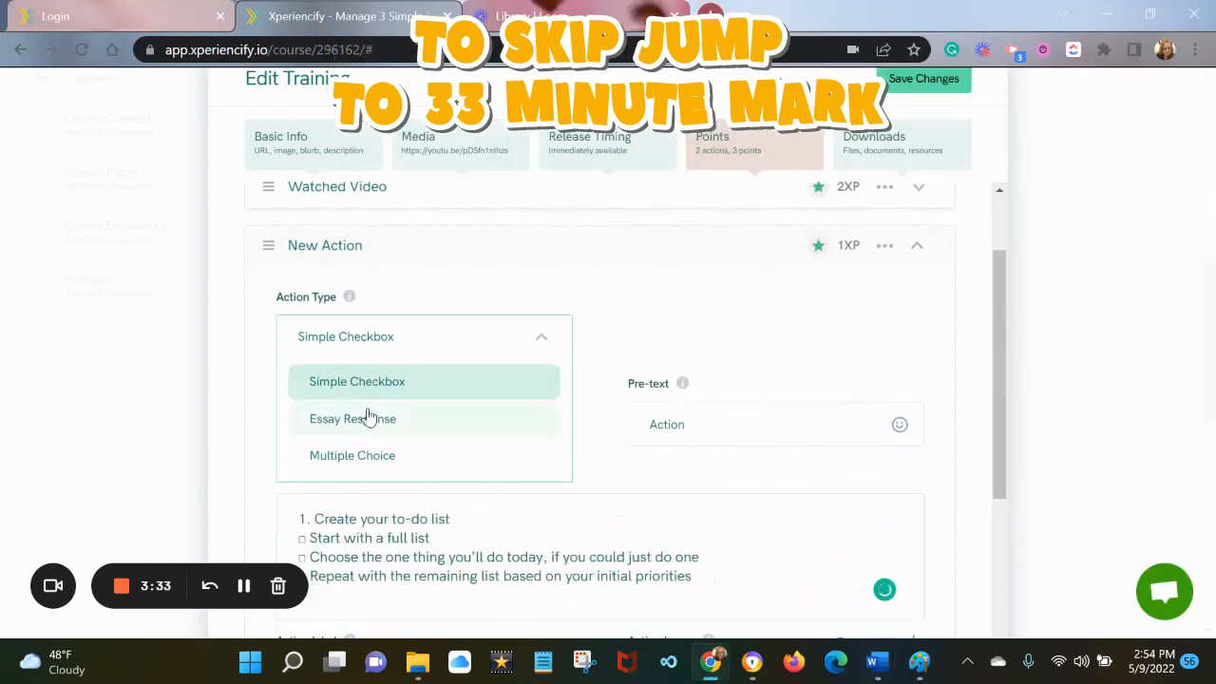
pyautogui.click(367, 415)
pyautogui.moveTo(377, 426); pyautogui.dragTo(196, 396)
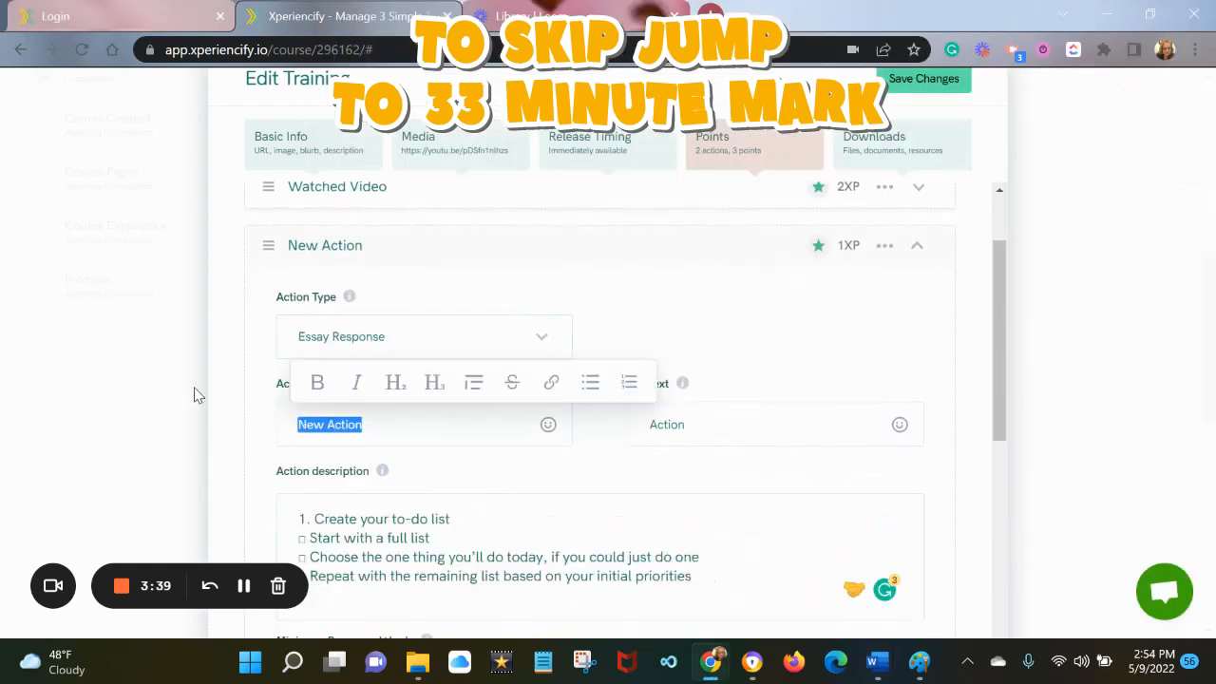
pyautogui.click(48, 552)
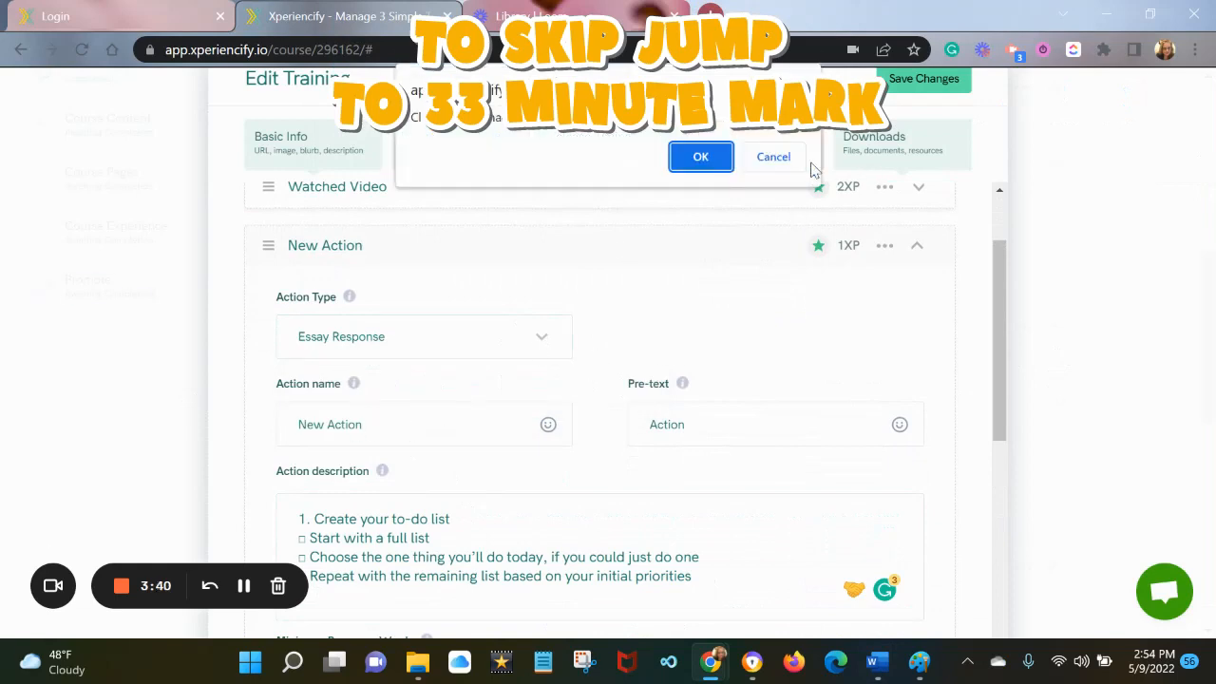
pyautogui.click(773, 156)
pyautogui.moveTo(358, 426); pyautogui.dragTo(272, 415)
pyautogui.write('Create Your To-Do List')
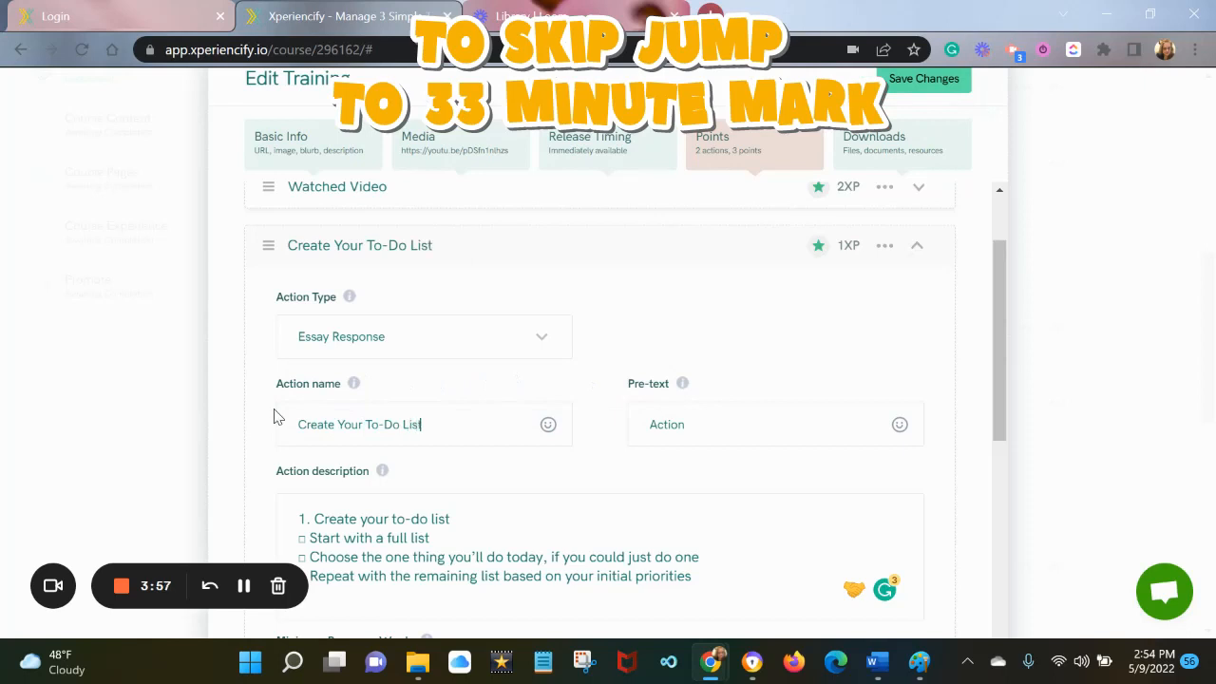
# Step: Set the minimum response words to 25 and change the too-short error to "Type at least 25 words please..."
pyautogui.moveTo(999, 412); pyautogui.dragTo(1030, 488)
pyautogui.click(277, 477)
pyautogui.write('2')
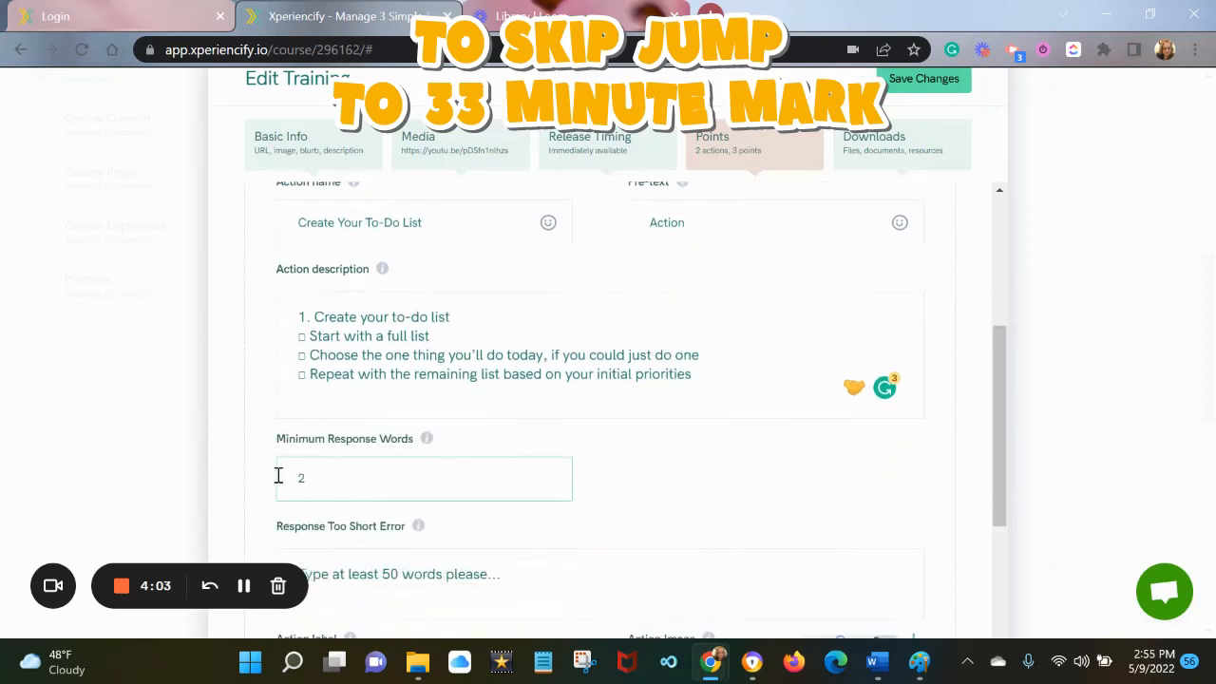
pyautogui.write('5')
pyautogui.click(401, 575)
pyautogui.write('25')
# Step: Change the to-do list action's label to "Created!"
pyautogui.scroll(-3, 1019, 499)
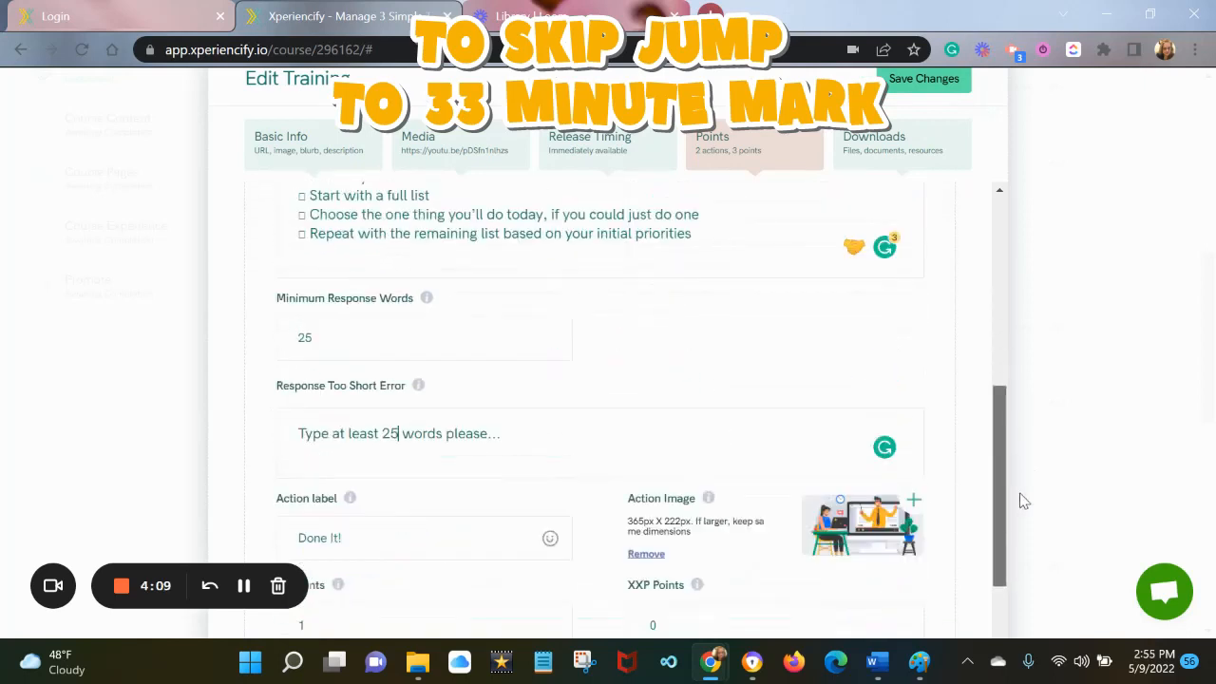
pyautogui.moveTo(361, 429); pyautogui.dragTo(217, 431)
pyautogui.write('Created!')
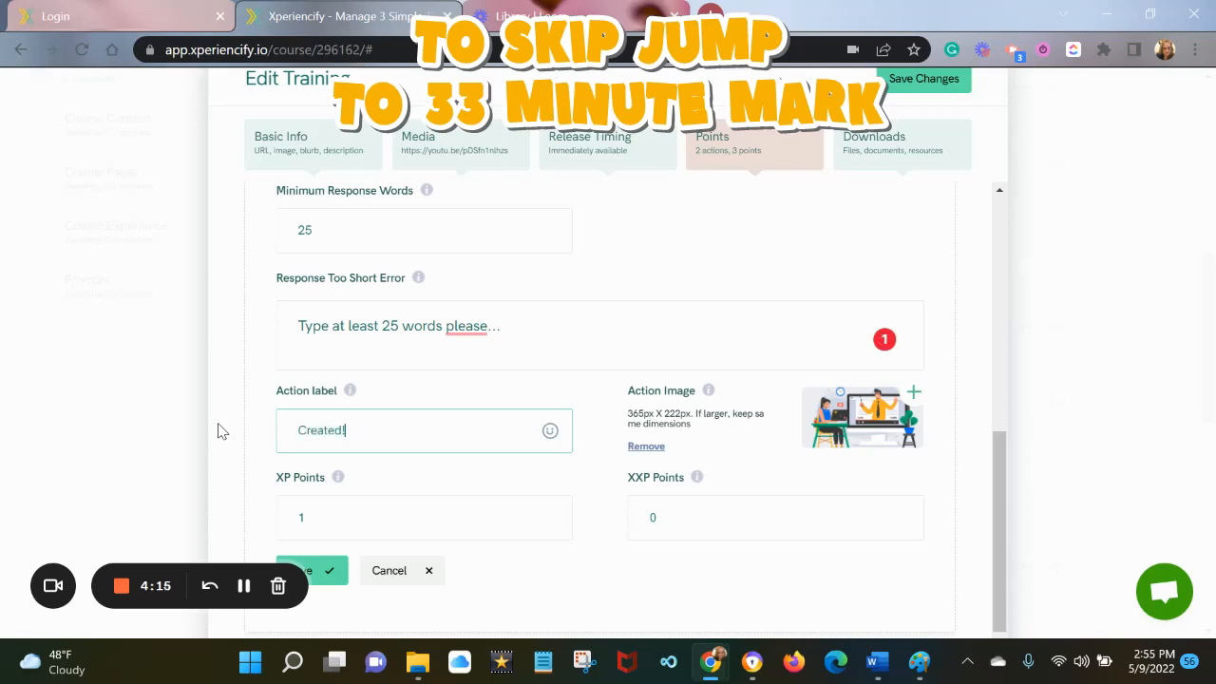
pyautogui.click(313, 519)
pyautogui.press('BackSpace')
pyautogui.write('2')
pyautogui.click(913, 392)
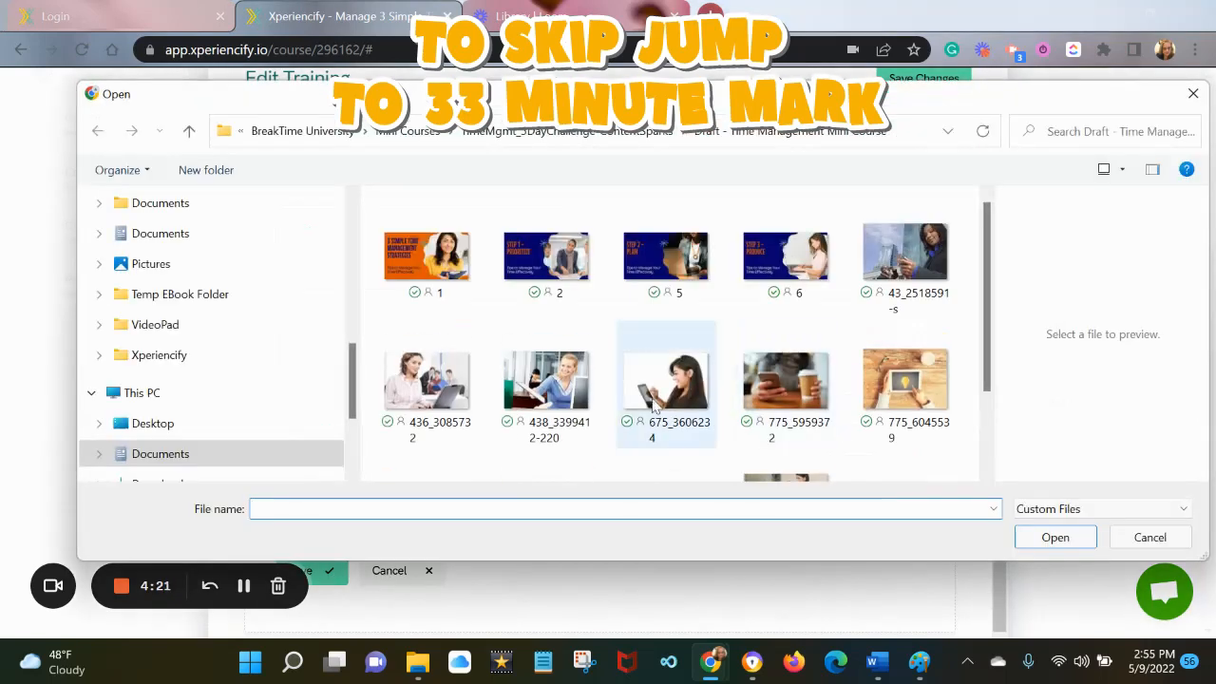
pyautogui.click(546, 380)
pyautogui.click(1054, 536)
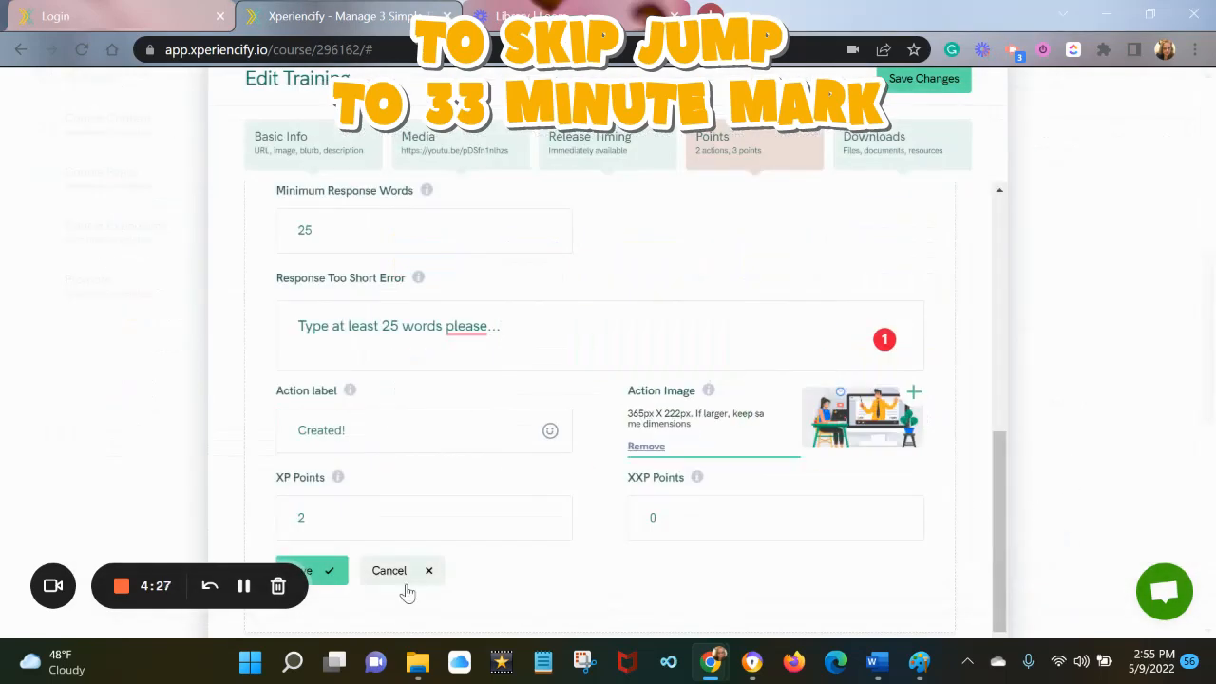
pyautogui.moveTo(995, 490); pyautogui.dragTo(996, 308)
pyautogui.moveTo(997, 373); pyautogui.dragTo(997, 317)
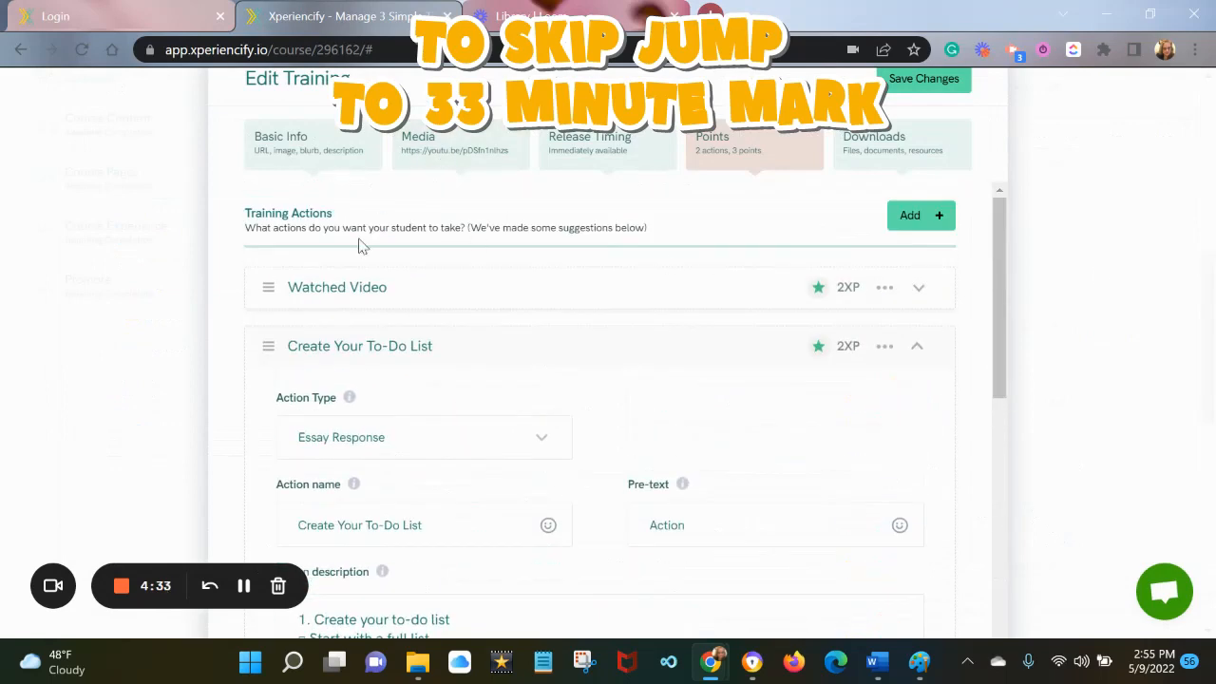
pyautogui.click(926, 86)
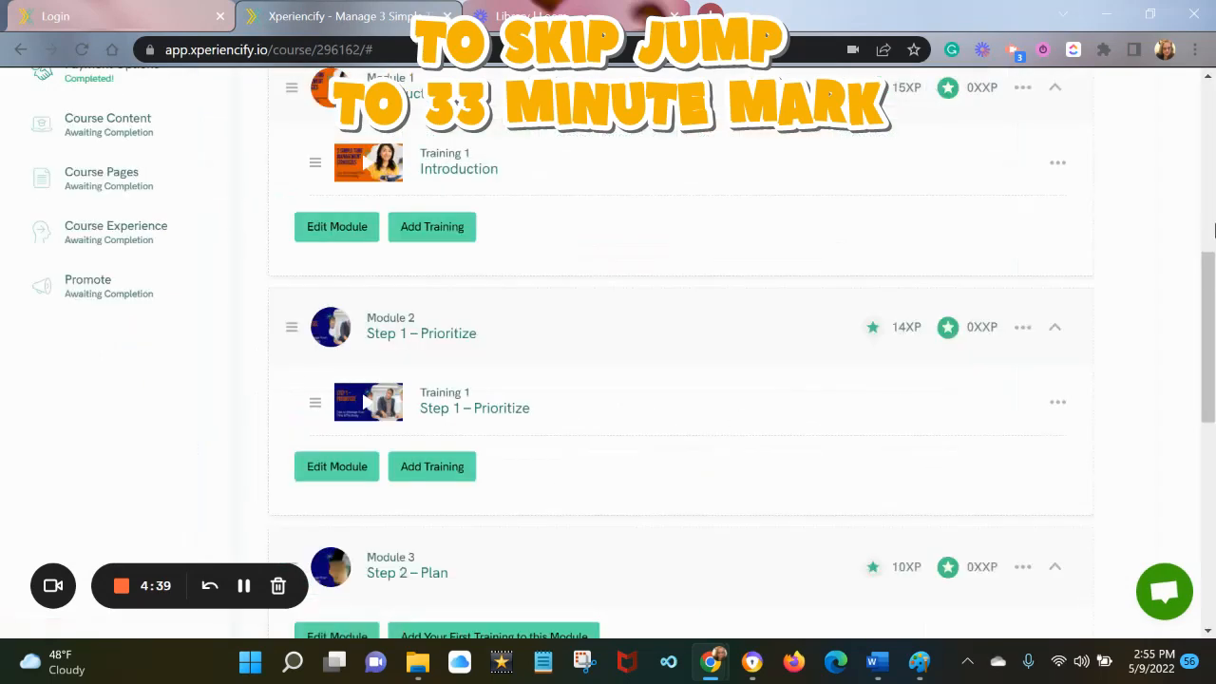
# Step: Reopen the Step 1 – Prioritize training's points settings and copy the second action step of the Step 2 notes from the Word outline
pyautogui.click(425, 469)
pyautogui.click(751, 144)
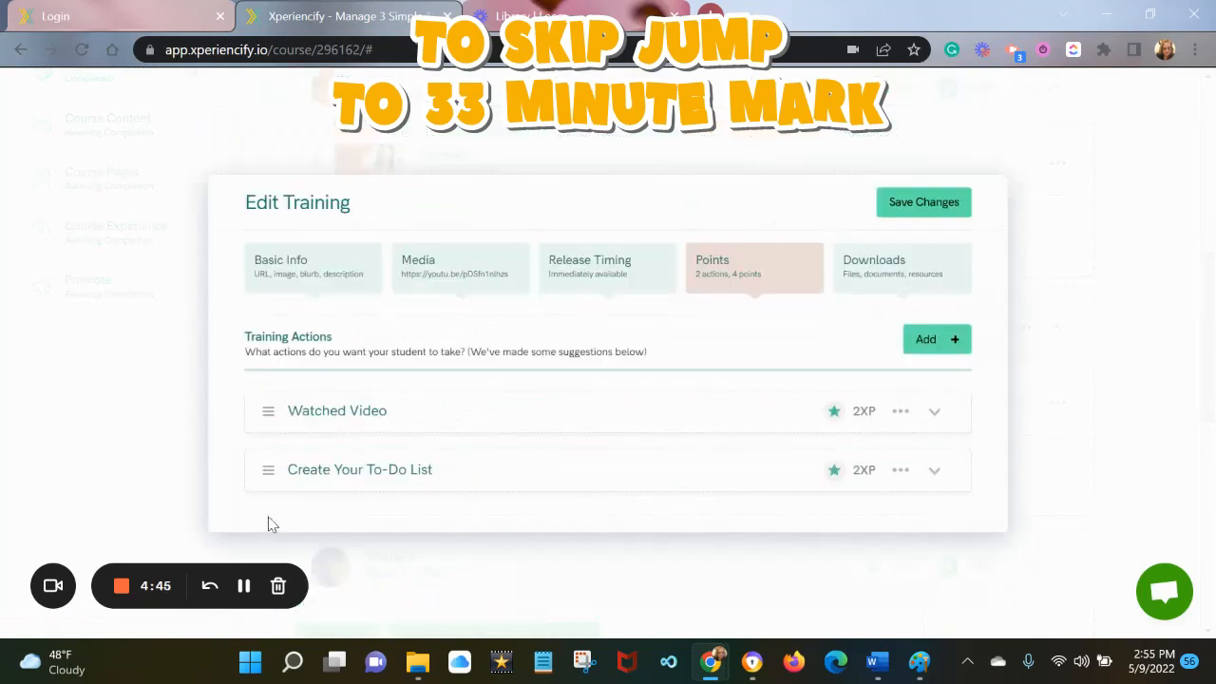
pyautogui.moveTo(863, 646)
pyautogui.click(866, 562)
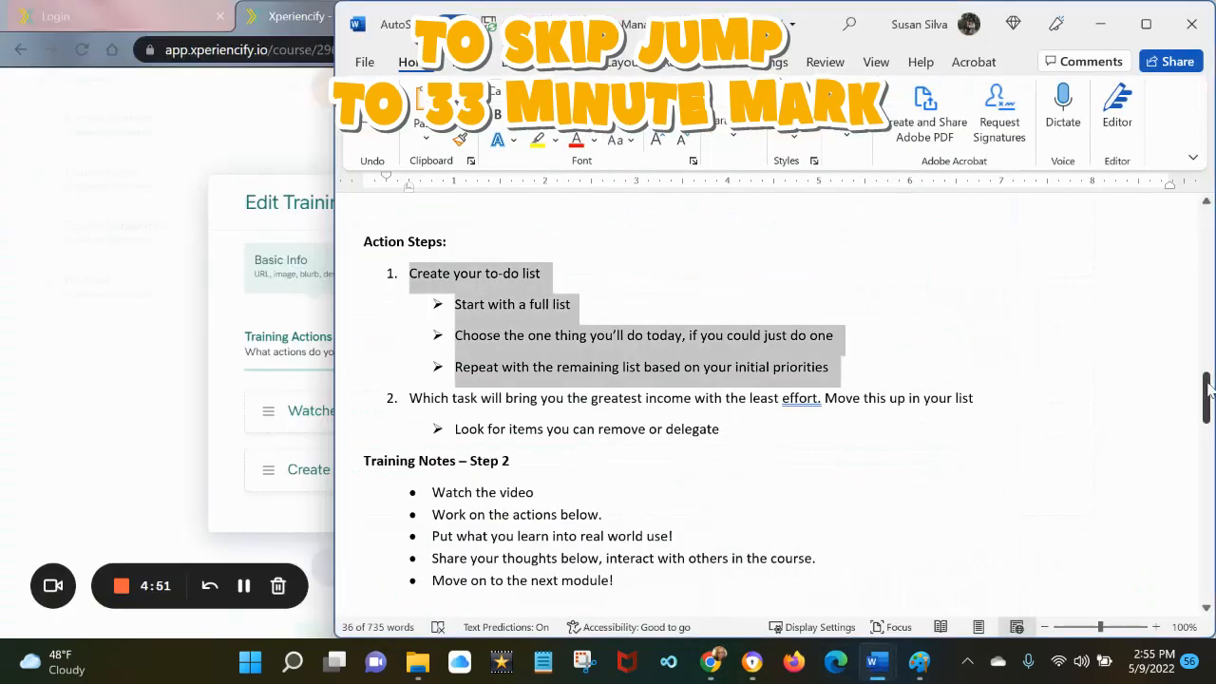
pyautogui.moveTo(1209, 405); pyautogui.dragTo(1211, 451)
pyautogui.moveTo(938, 384); pyautogui.dragTo(412, 366)
pyautogui.click(219, 486)
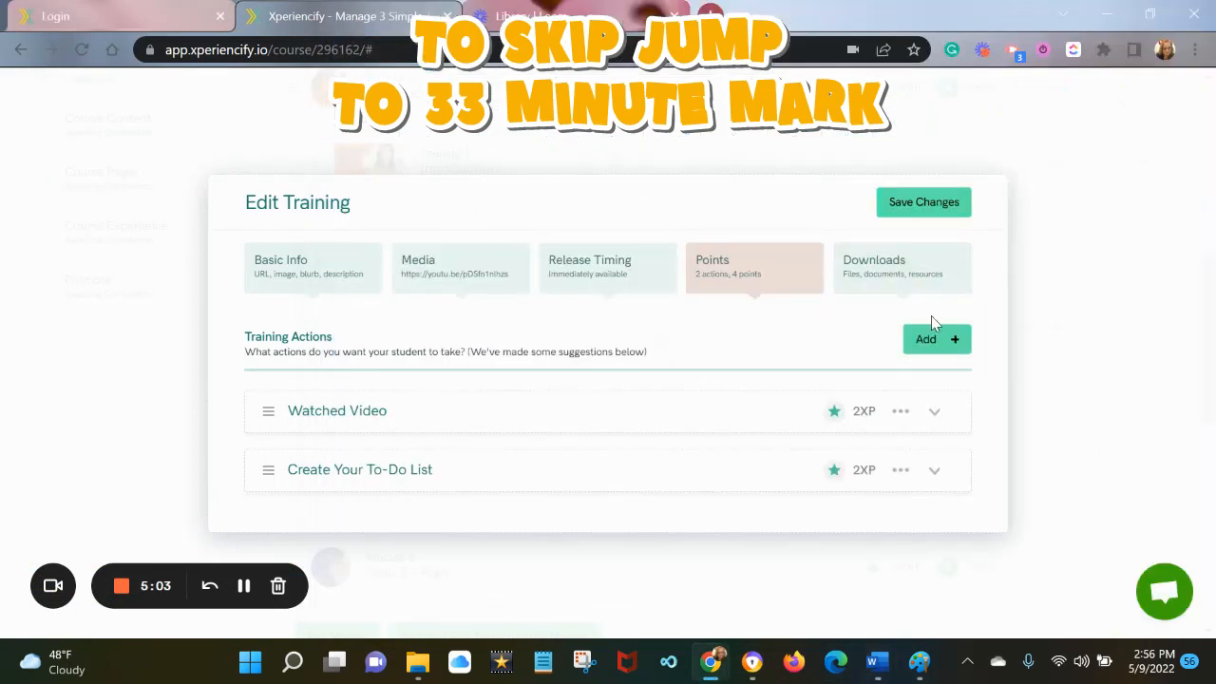
# Step: Add an Essay Response action and paste the copied text as its description, removing the leading "2."
pyautogui.click(931, 337)
pyautogui.click(478, 510)
pyautogui.click(377, 415)
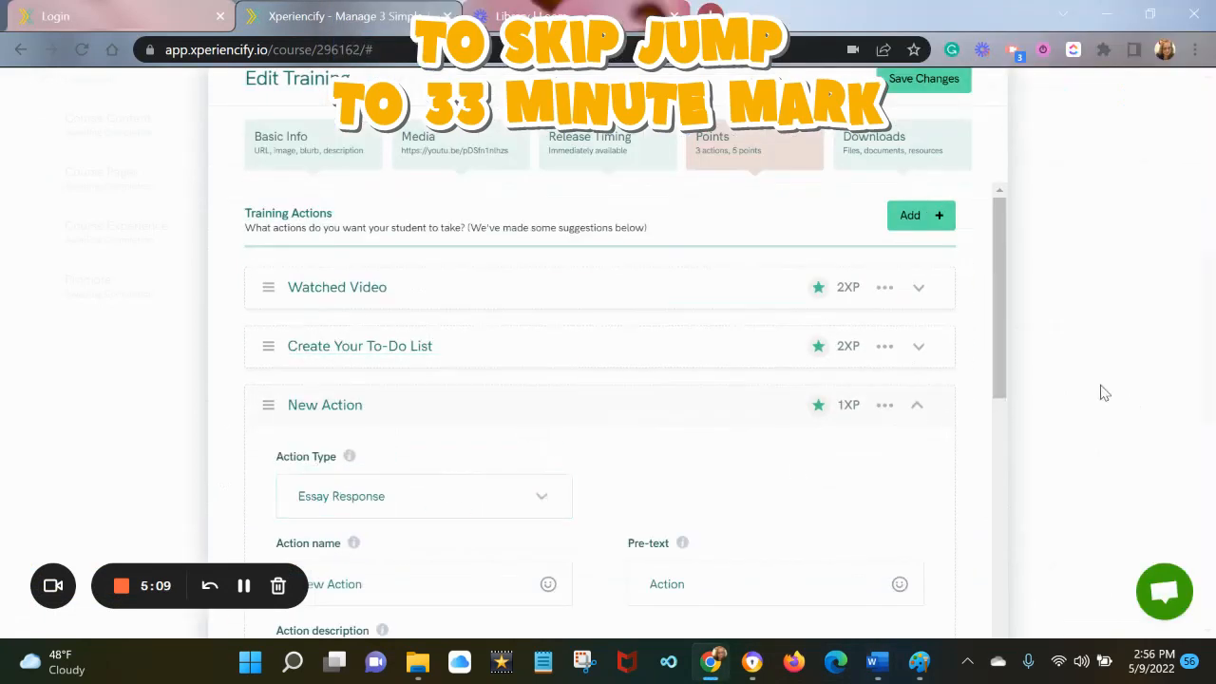
pyautogui.scroll(-3, 1099, 394)
pyautogui.click(466, 434)
pyautogui.write('2. Next, take each task and choose a day and productive time of day to tackle it. Schedule it on your calendar, batching tasks where it makes sense to do several related things in one day or longer block of time.')
pyautogui.moveTo(298, 412); pyautogui.dragTo(308, 411)
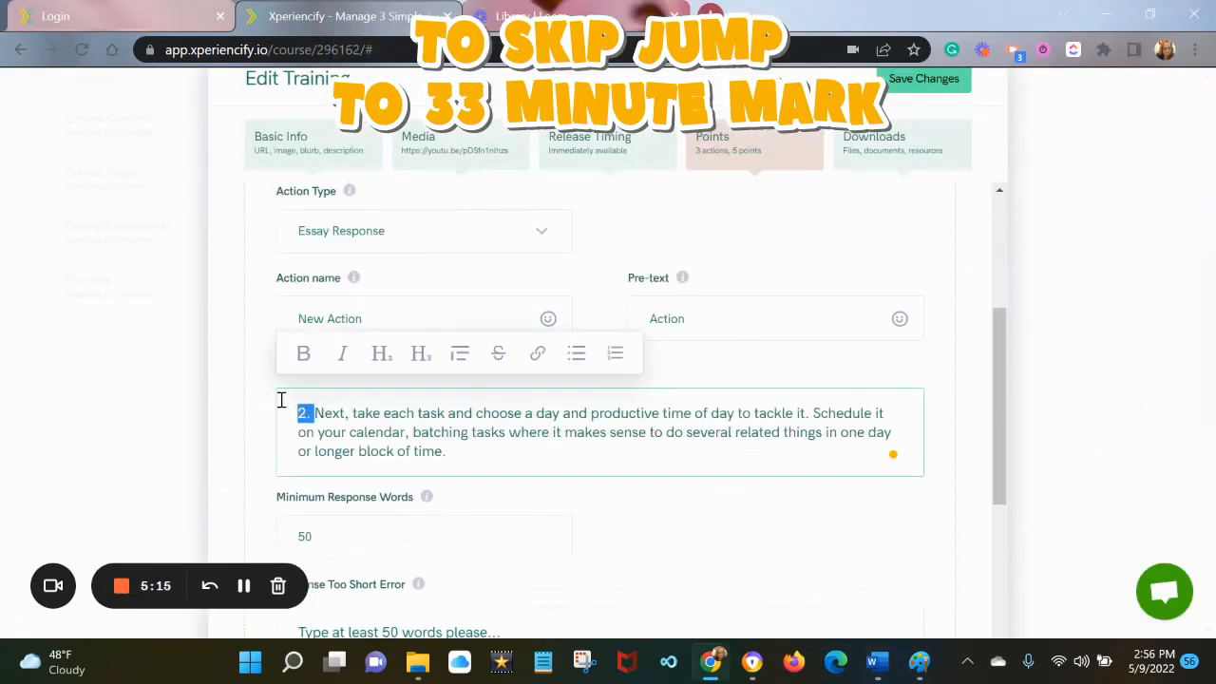
pyautogui.press('BackSpace')
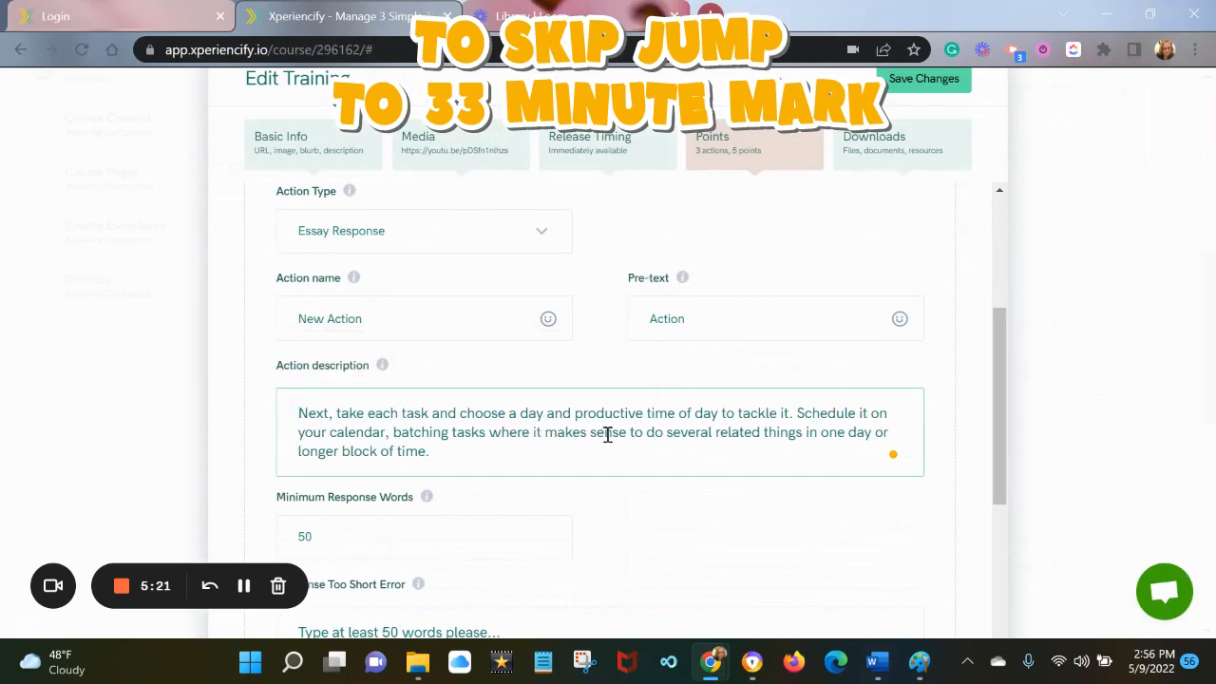
# Step: Name the new action "Schedule Task"
pyautogui.click(361, 317)
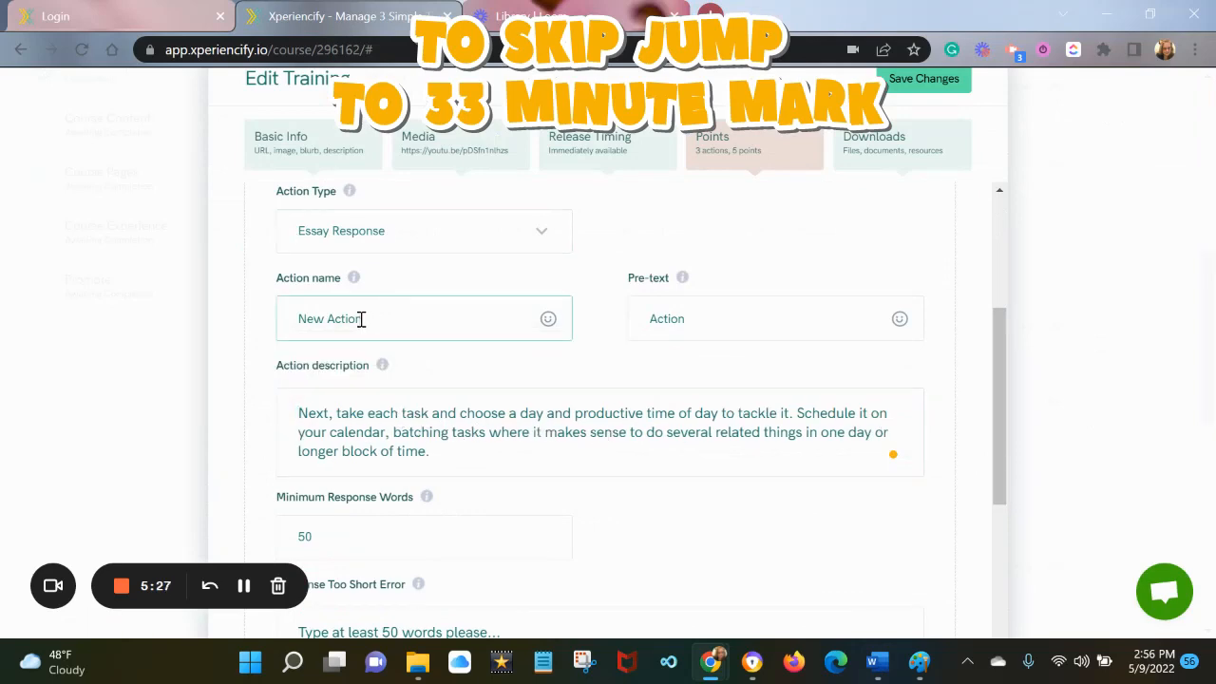
pyautogui.hotkey('ctrl', 'a')
pyautogui.write('Sche')
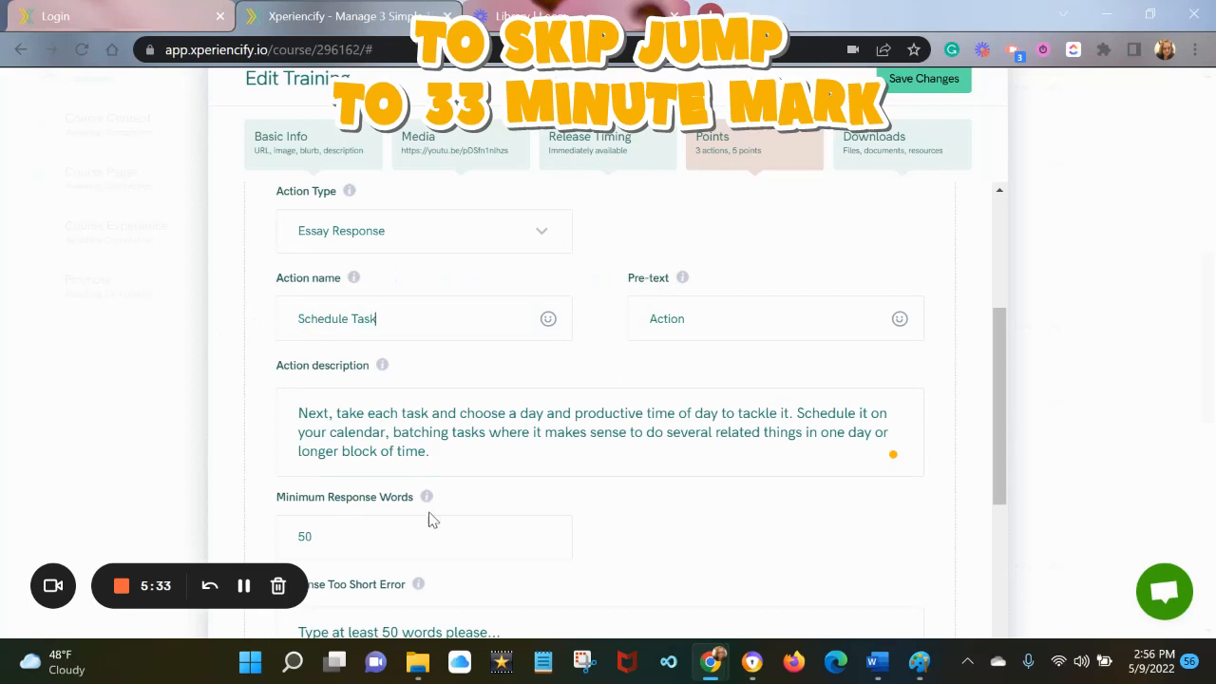
# Step: Set the Schedule Task action's minimum response words to 5 and change its too-short error to "Type at least 5 words please..."
pyautogui.moveTo(428, 519); pyautogui.dragTo(237, 524)
pyautogui.write('2')
pyautogui.press('BackSpace')
pyautogui.write('15')
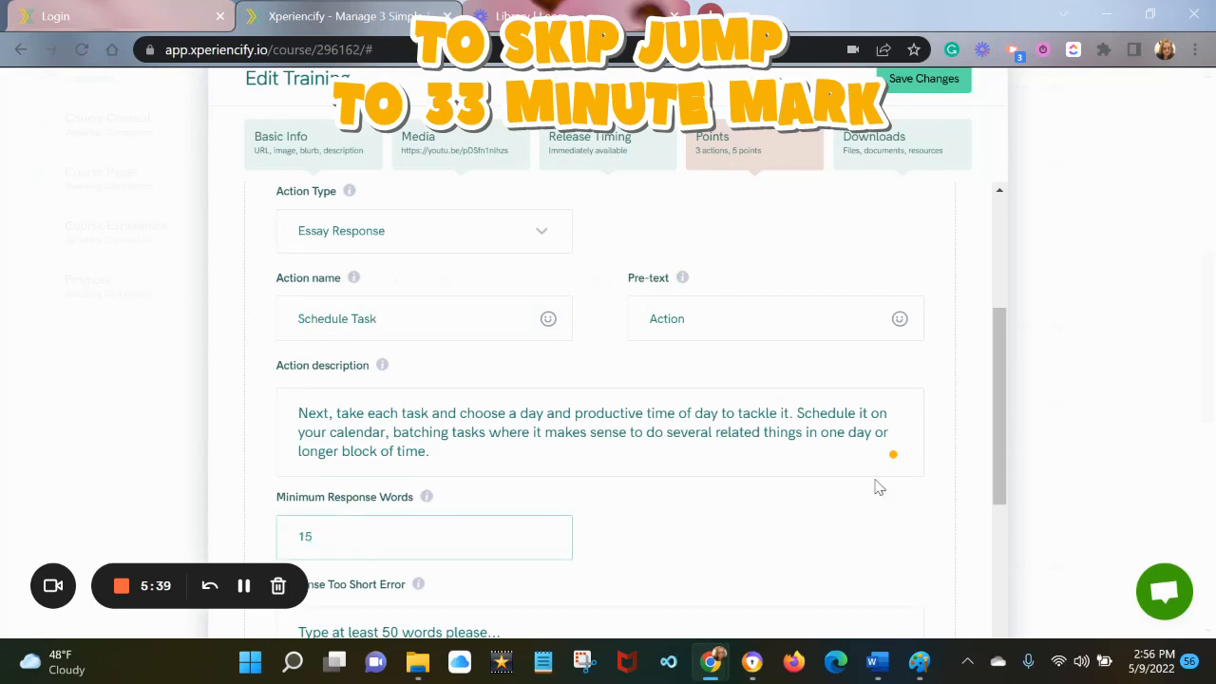
pyautogui.moveTo(326, 537); pyautogui.dragTo(235, 543)
pyautogui.write('5')
pyautogui.moveTo(1003, 465); pyautogui.dragTo(1048, 611)
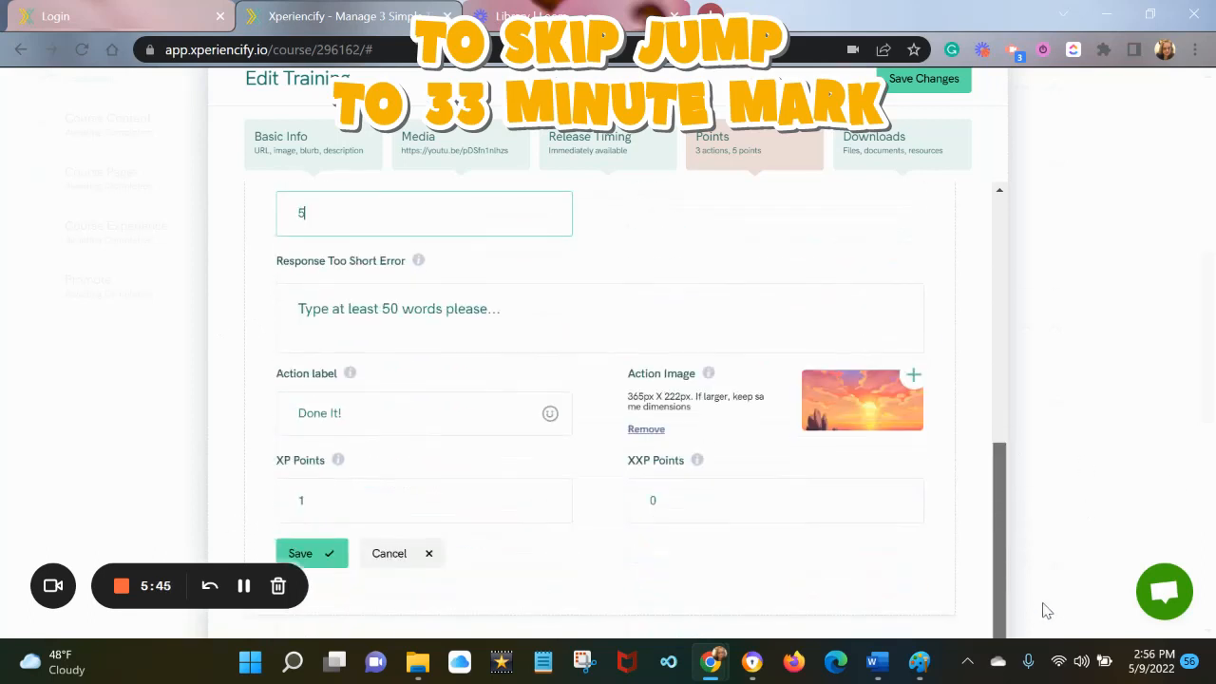
pyautogui.moveTo(400, 309); pyautogui.dragTo(391, 309)
pyautogui.press('BackSpace')
# Step: Change the Schedule Task action's label to "Scheduled!"
pyautogui.click(354, 425)
pyautogui.moveTo(353, 425); pyautogui.dragTo(244, 429)
pyautogui.write('S')
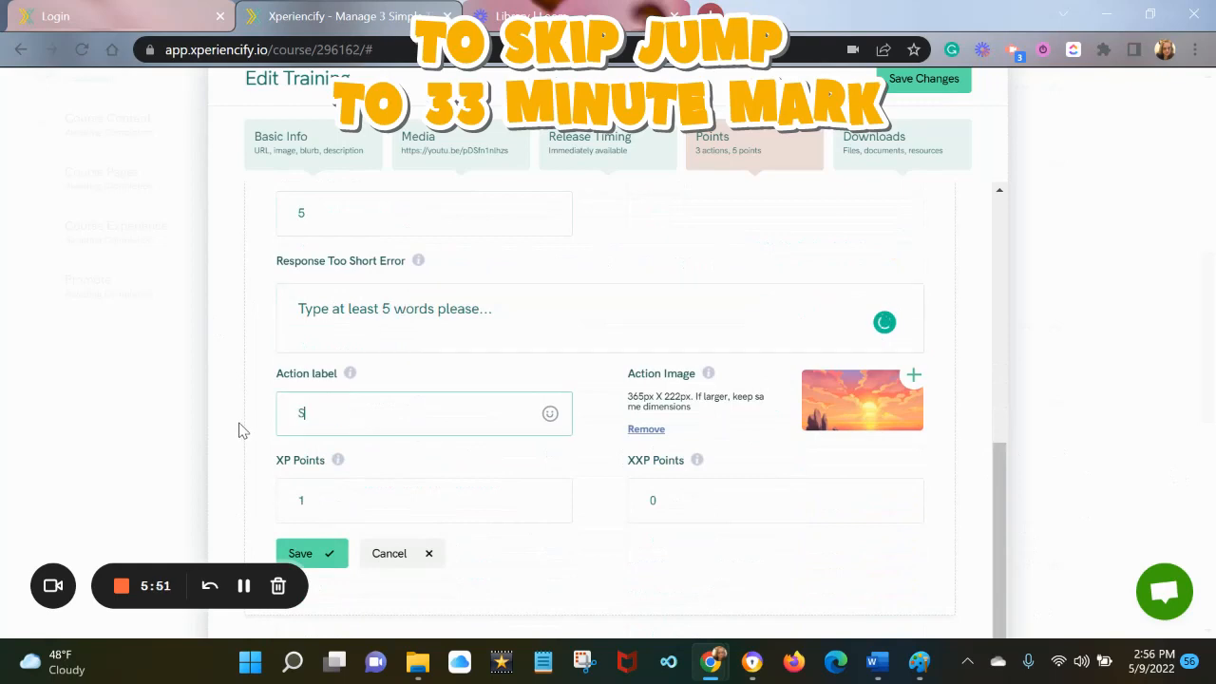
pyautogui.write('cheduled!')
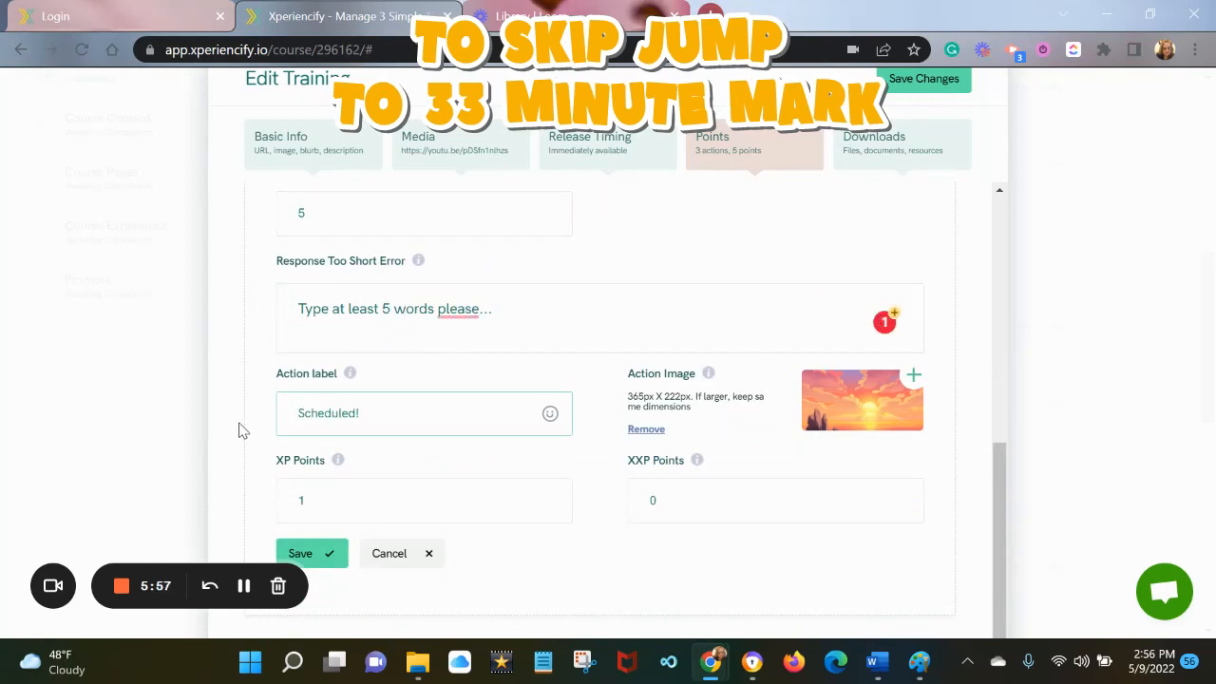
# Step: Set the Schedule Task action's XP points to 2, upload 775_6045539 as its image, and save the action
pyautogui.doubleClick(306, 502)
pyautogui.write('2')
pyautogui.click(911, 376)
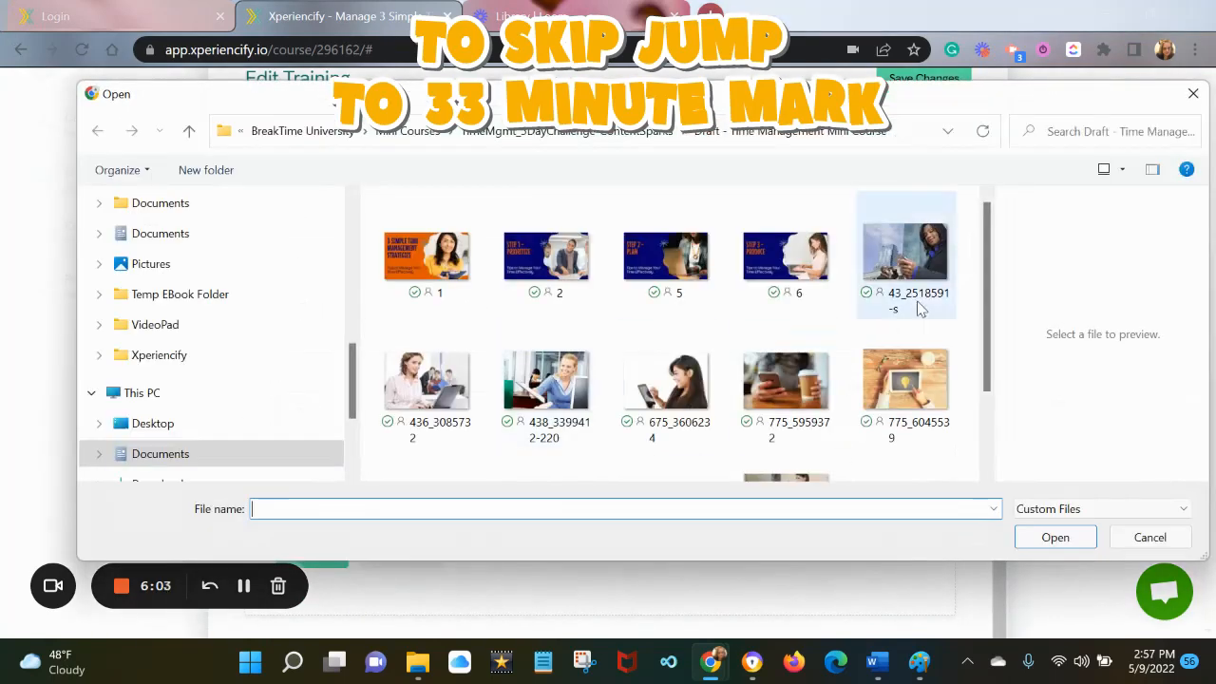
pyautogui.click(904, 380)
pyautogui.click(1054, 536)
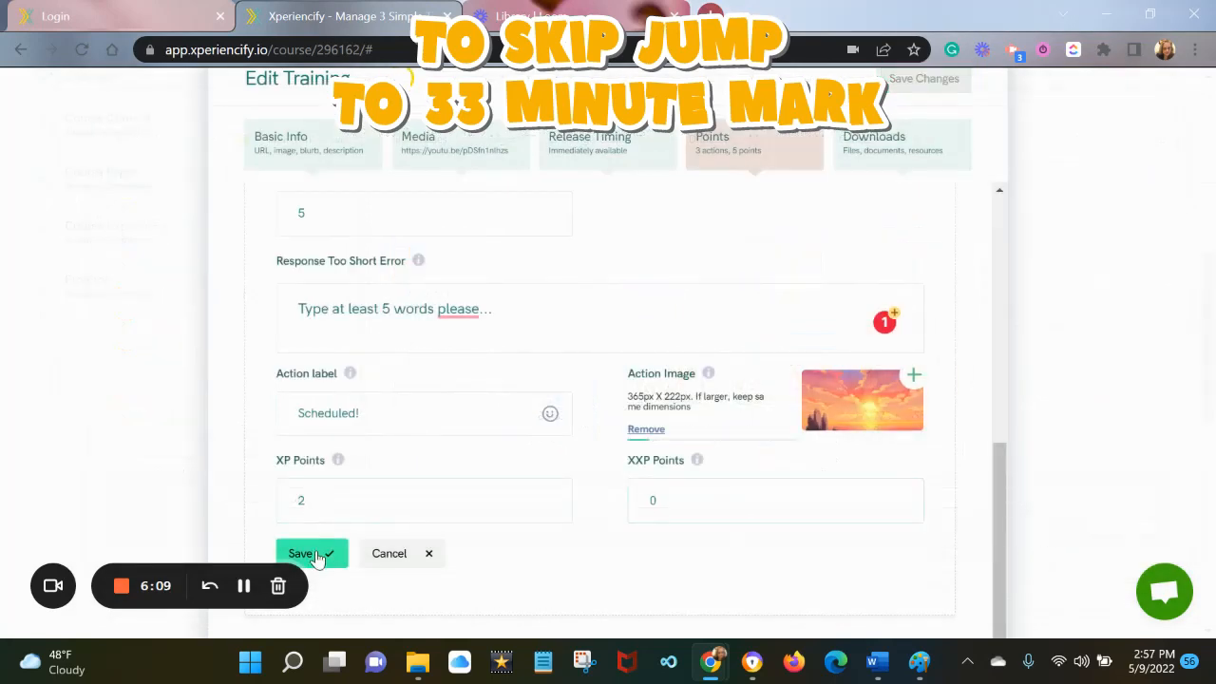
pyautogui.click(306, 553)
# Step: Copy the "Plan the rest of your week" action step with its three bullets from the Word outline
pyautogui.click(877, 662)
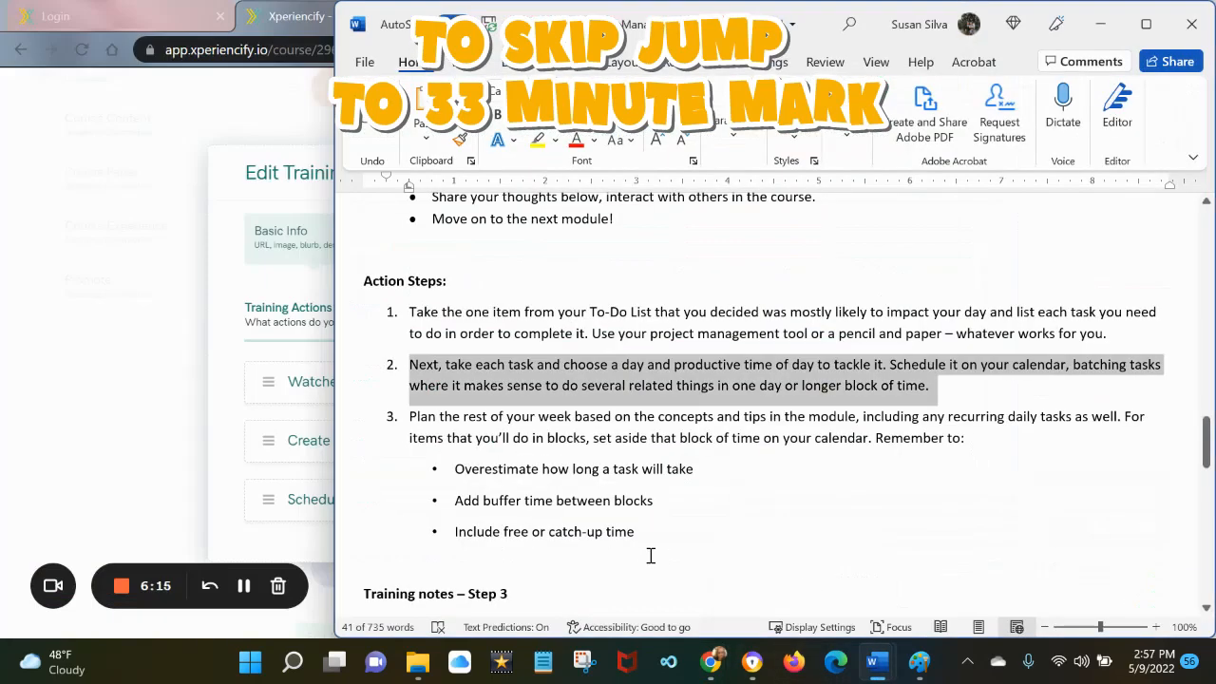
pyautogui.moveTo(634, 532); pyautogui.dragTo(406, 430)
pyautogui.click(225, 271)
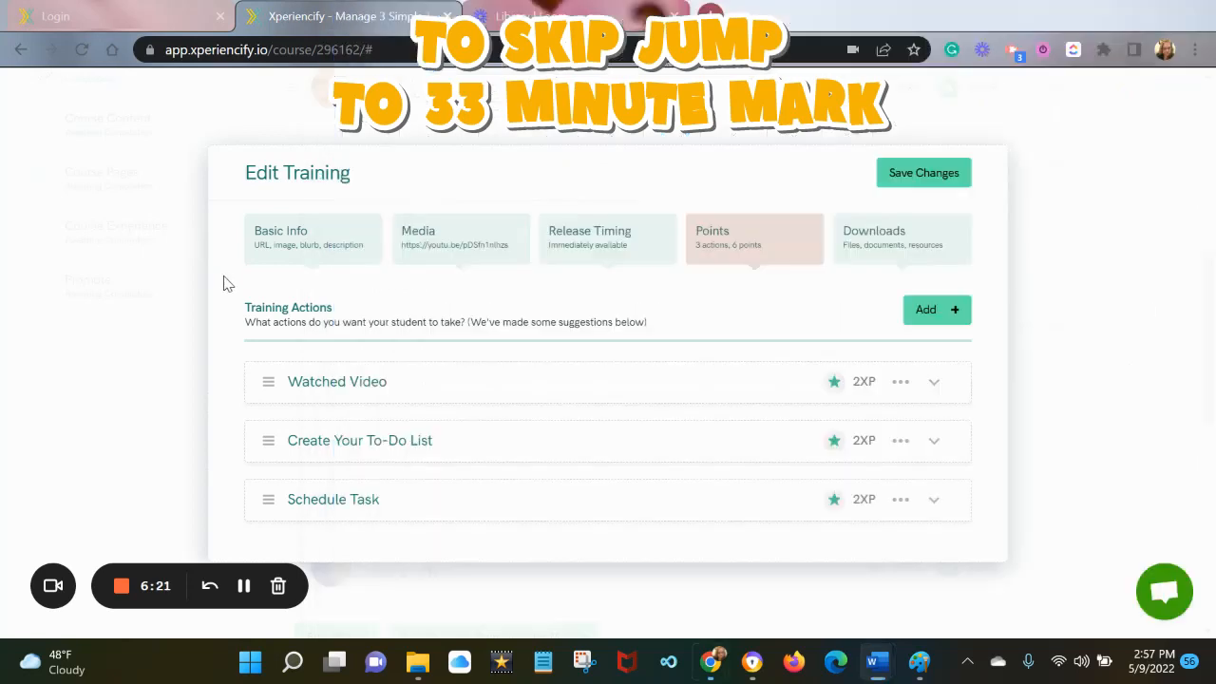
# Step: Add another training action and paste the weekly planning text as its description, removing the leading "3."
pyautogui.click(926, 313)
pyautogui.scroll(-4, 665, 427)
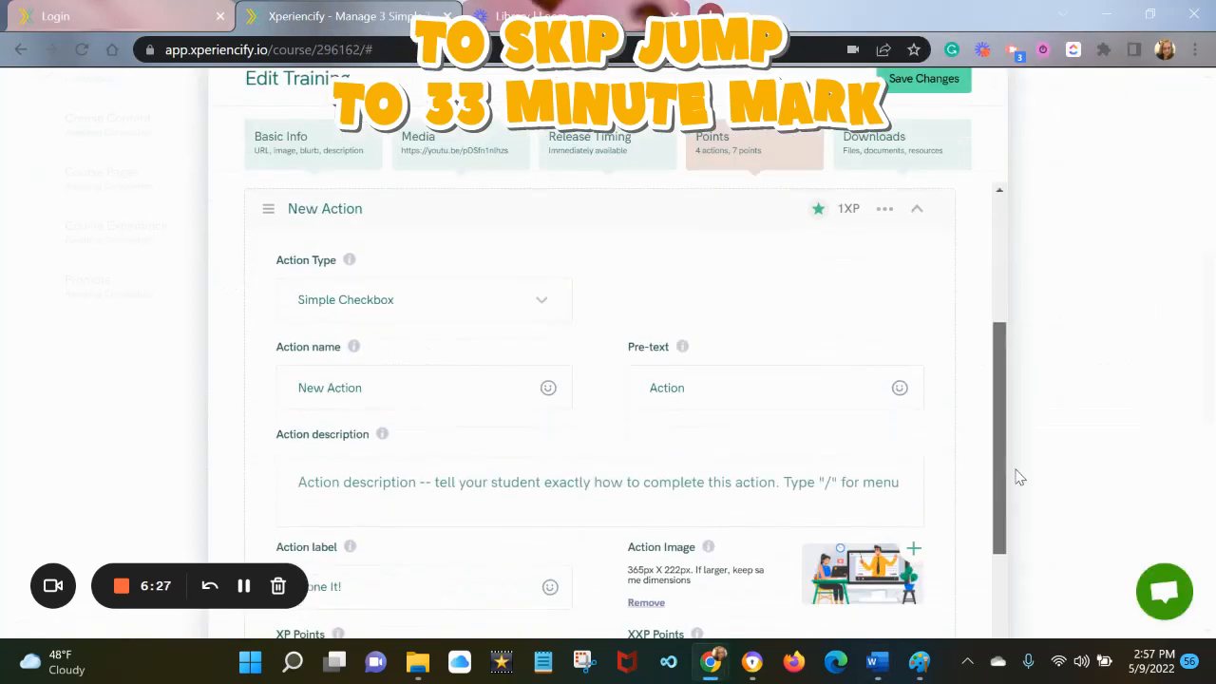
pyautogui.click(304, 453)
pyautogui.write("3. Plan the rest of your week based on the concepts and tips in the module, including any recurring daily tasks as well. For items that you'll do in blocks, set aside that block of time on your calendar. Remember to: • Overestimate how long a task will take • Add buffer time between blocks • Include free or catch-up time")
pyautogui.moveTo(486, 488); pyautogui.dragTo(311, 452)
pyautogui.click(313, 448)
pyautogui.press('BackSpace')
pyautogui.press('BackSpace')
pyautogui.press('BackSpace')
# Step: Format the description's opening paragraph as a level 3 heading and its three bullet lines as a block quote
pyautogui.moveTo(486, 488); pyautogui.dragTo(299, 451)
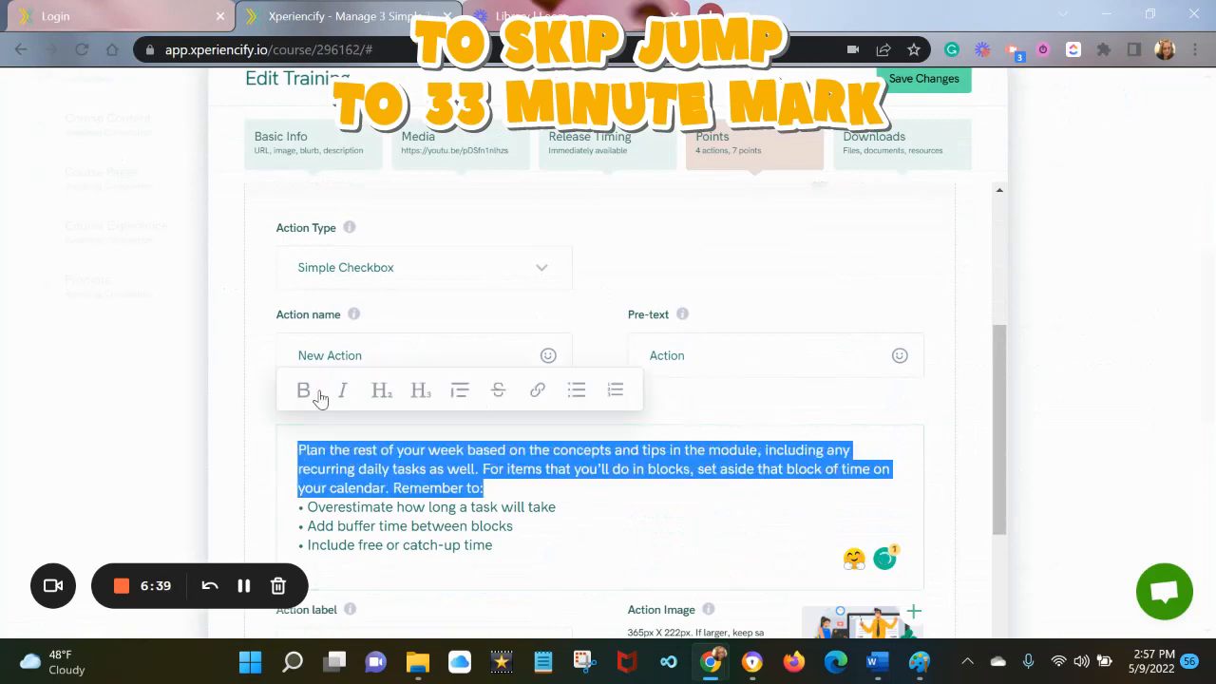
pyautogui.click(421, 388)
pyautogui.scroll(-1, 444, 481)
pyautogui.moveTo(496, 477); pyautogui.dragTo(303, 439)
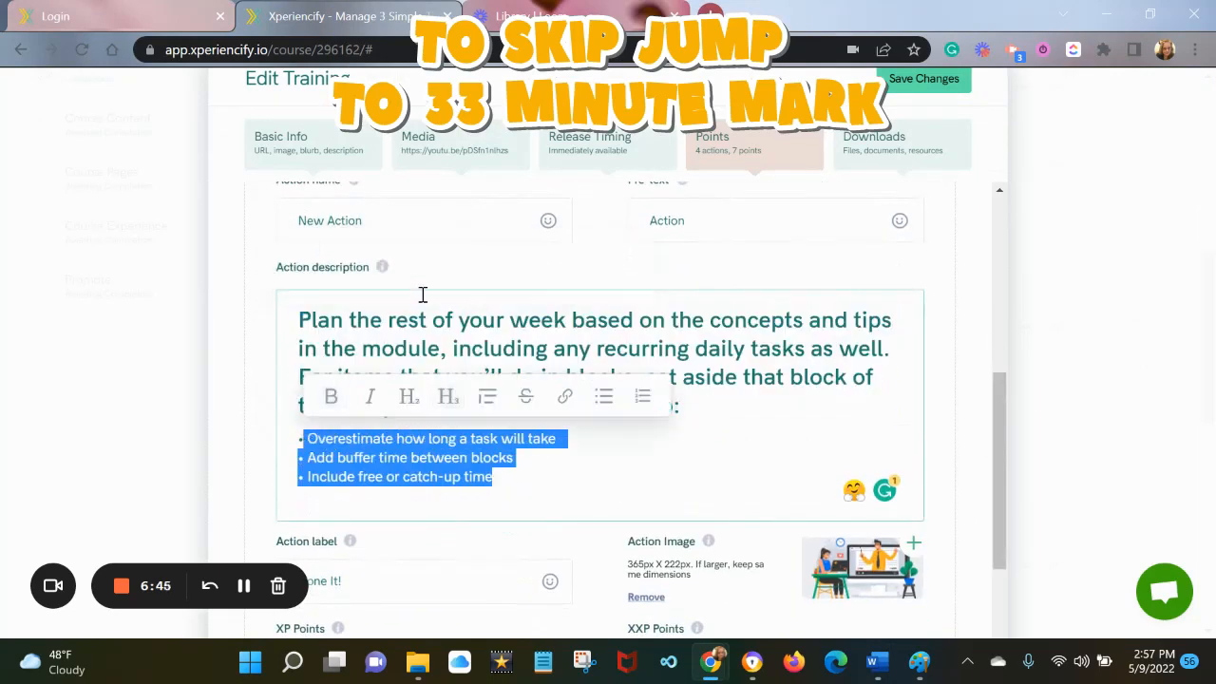
pyautogui.click(485, 405)
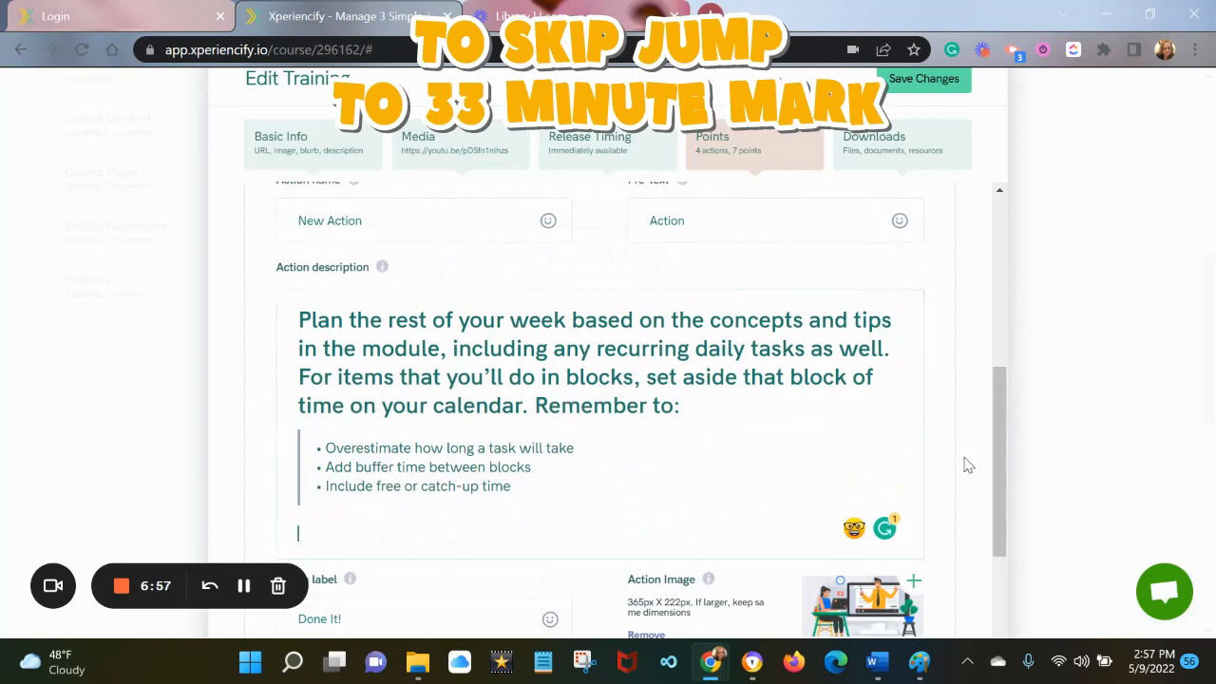
# Step: Set the weekly planning action's type to Essay Response and its name to "Block Times"
pyautogui.scroll(3, 990, 408)
pyautogui.click(443, 397)
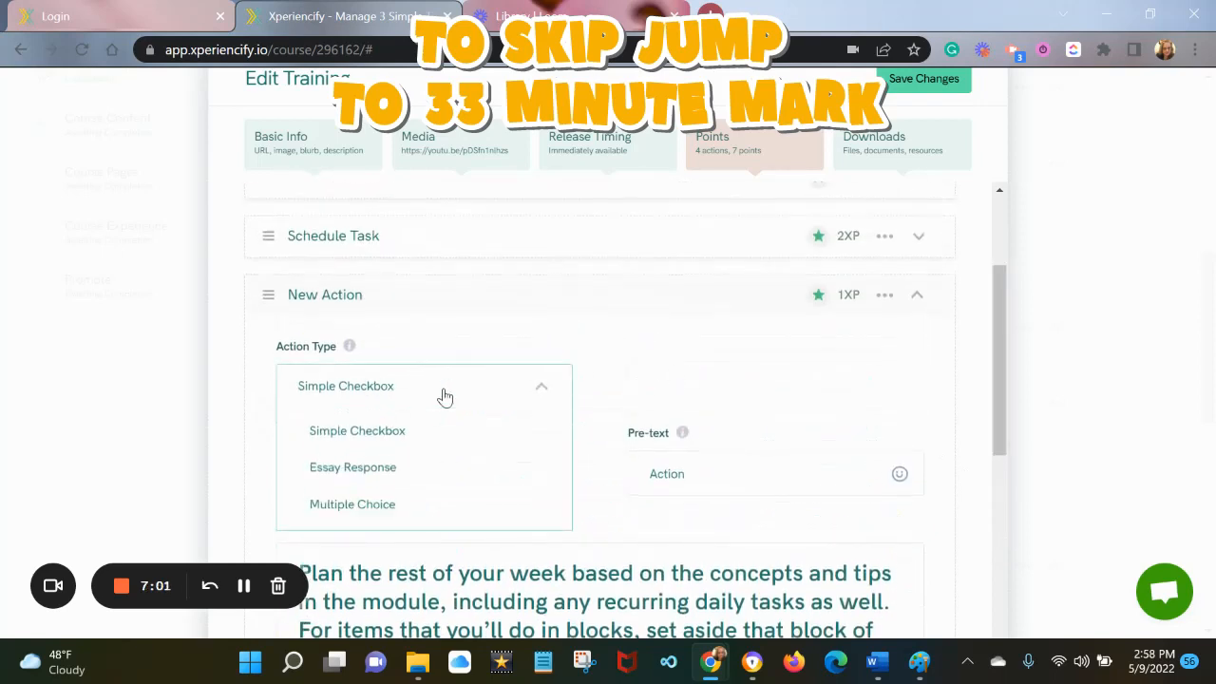
pyautogui.click(390, 471)
pyautogui.scroll(-2, 1008, 397)
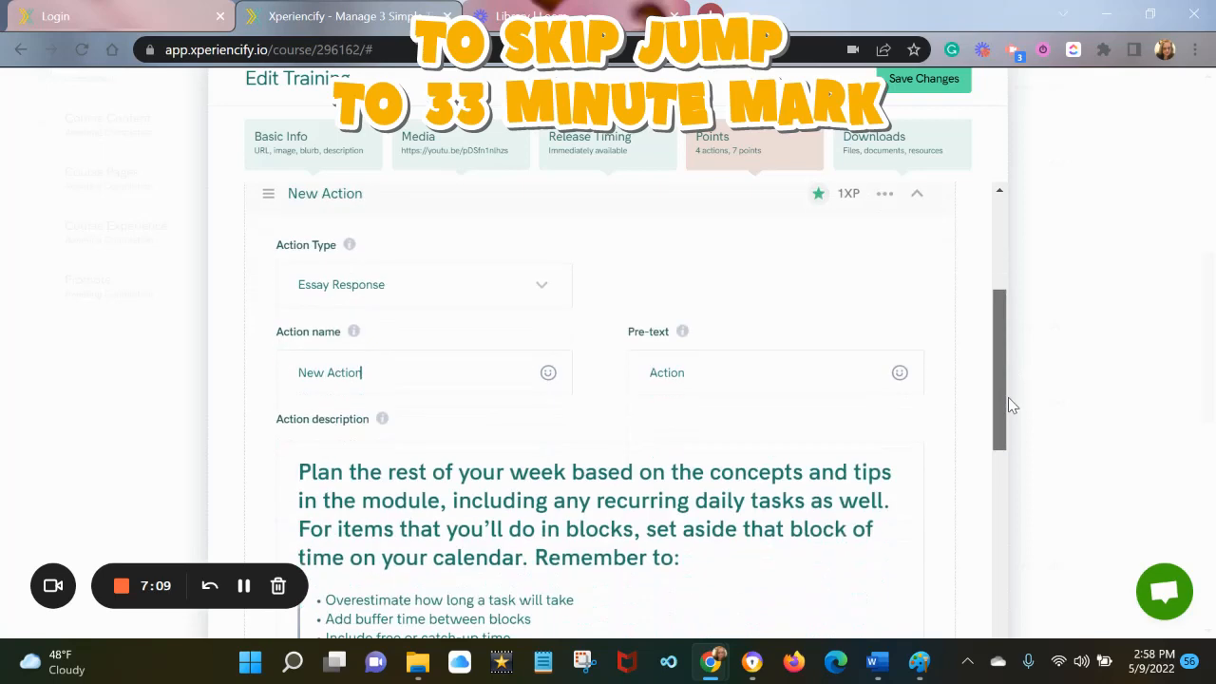
pyautogui.moveTo(365, 372); pyautogui.dragTo(140, 384)
pyautogui.write('I')
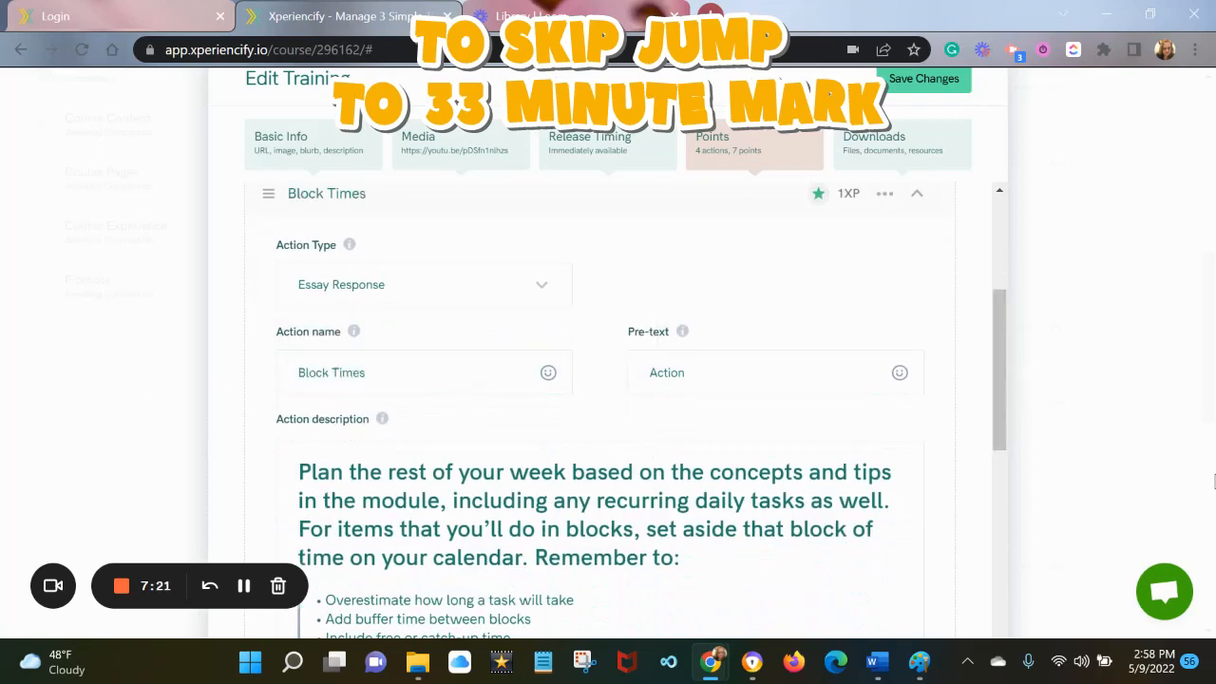
# Step: Set the Block Times action's minimum response words to 5 and its too-short error to "Type at least 5 words please..."
pyautogui.scroll(-6, 1014, 483)
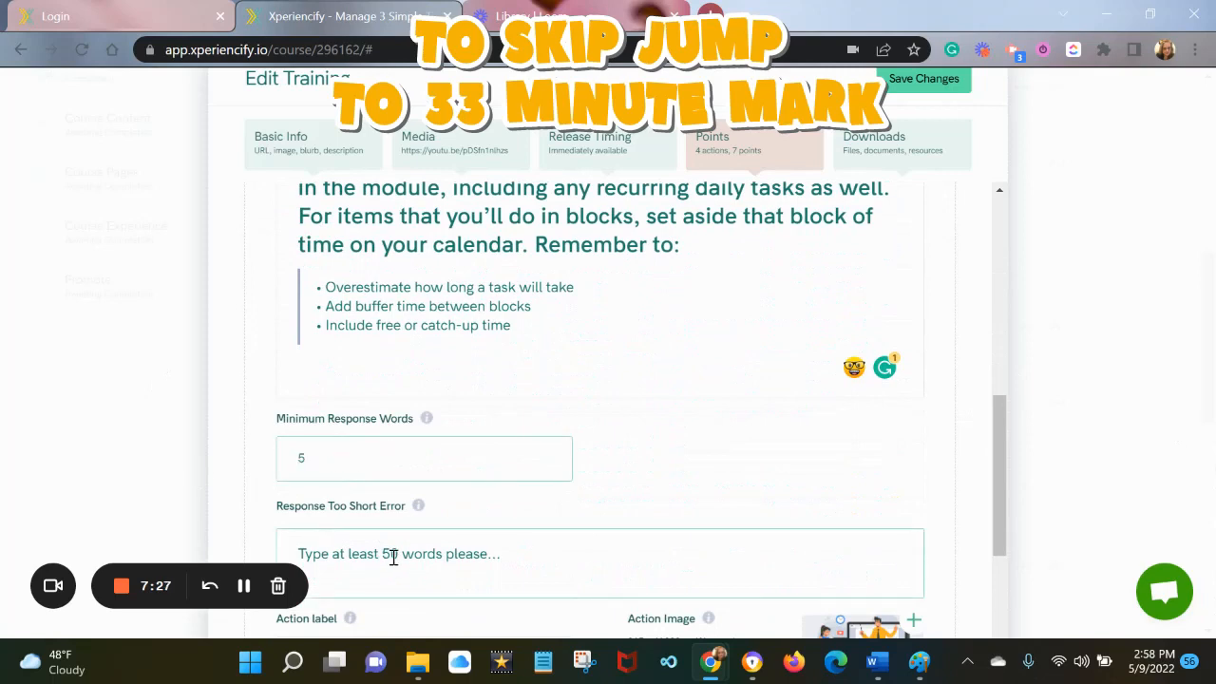
pyautogui.doubleClick(393, 557)
pyautogui.write('5')
pyautogui.click(1029, 459)
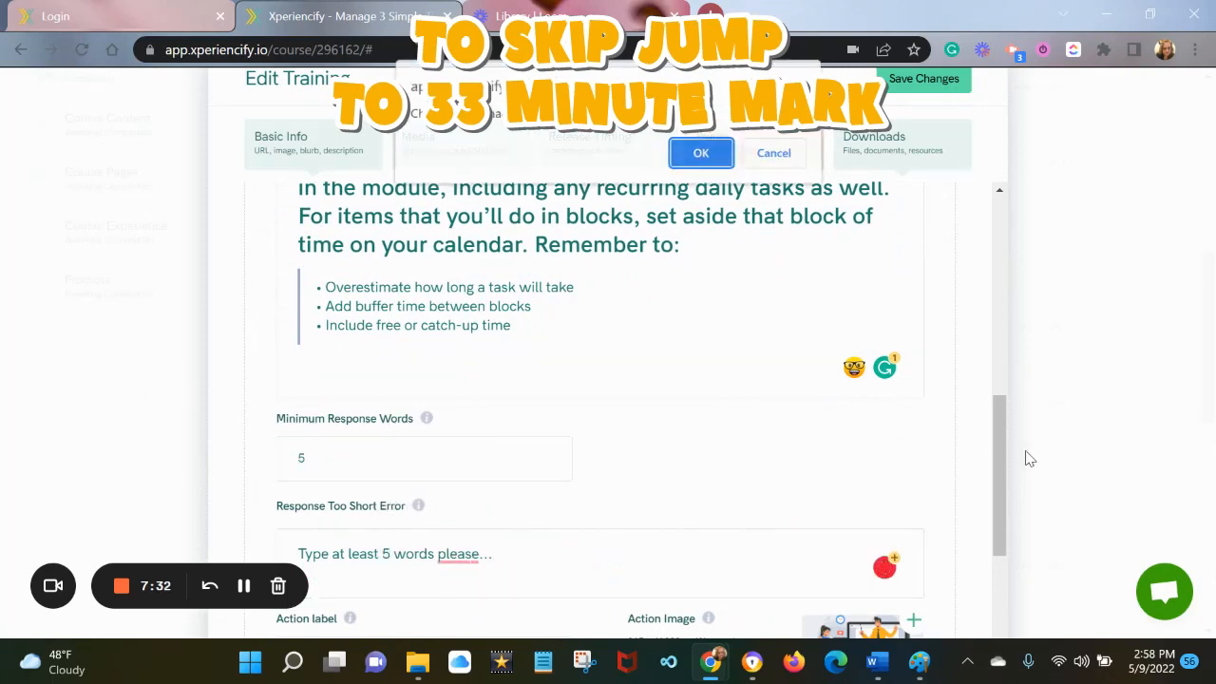
pyautogui.click(730, 166)
# Step: Upload the photo of the smiling woman holding colorful folders as the Block Times action's image and save the training
pyautogui.scroll(-3, 375, 472)
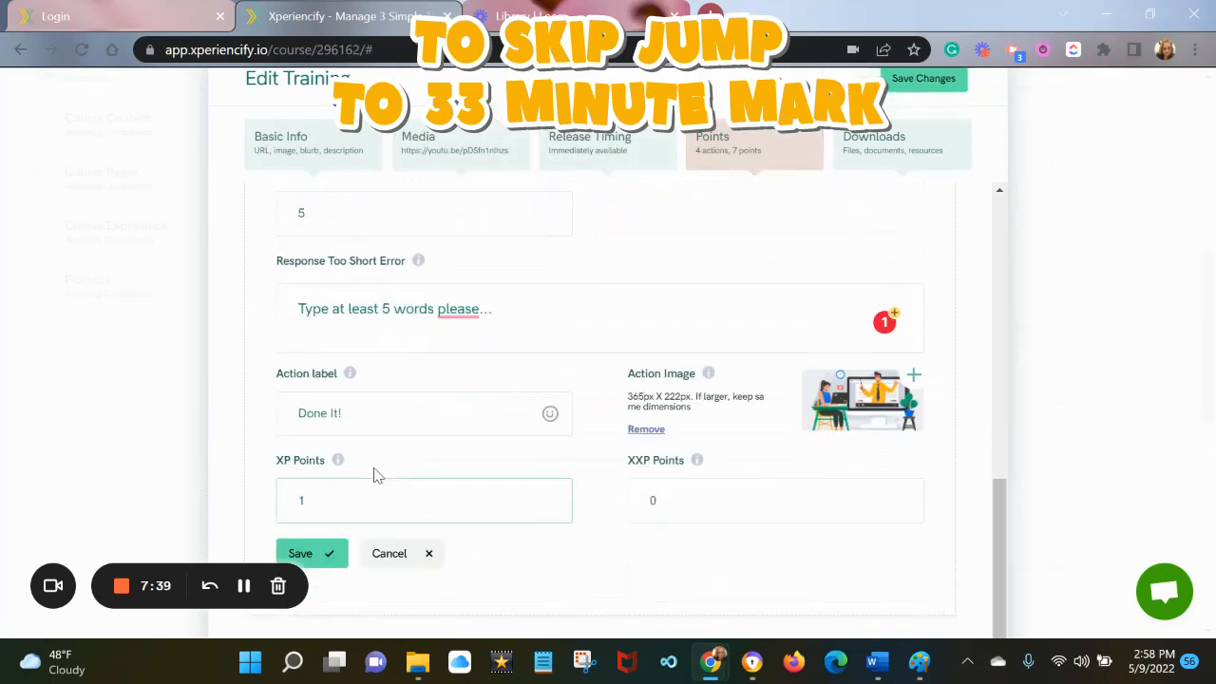
pyautogui.click(836, 414)
pyautogui.scroll(-2, 1004, 412)
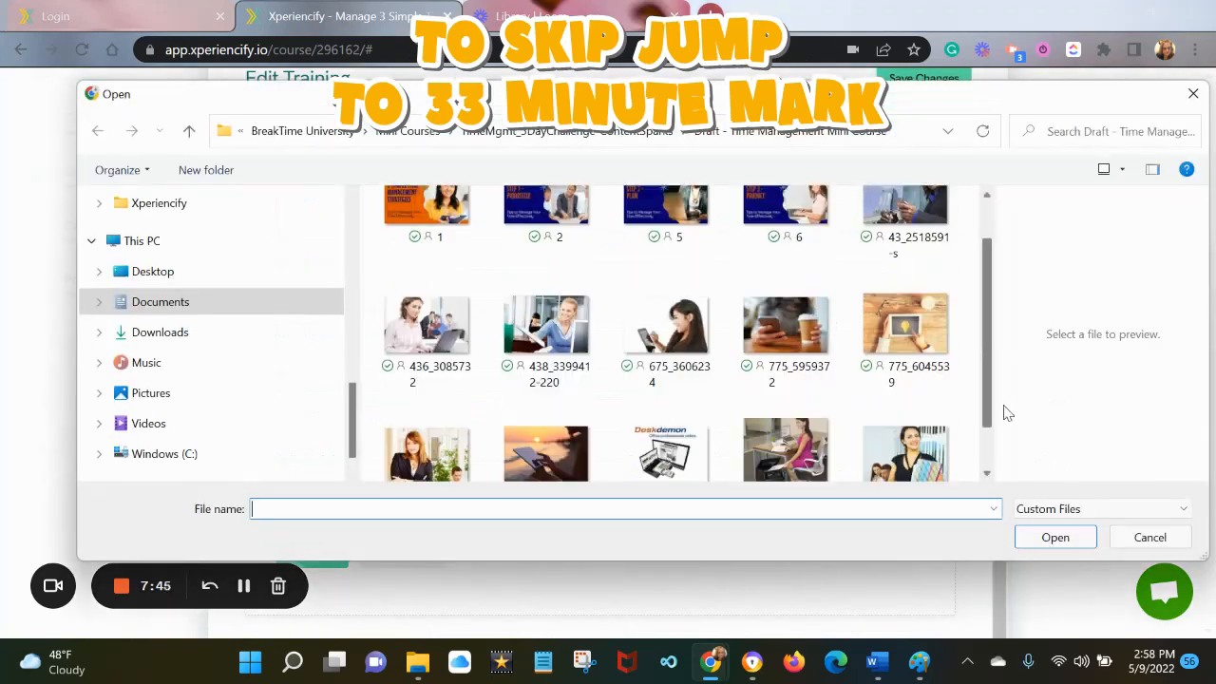
pyautogui.click(935, 418)
pyautogui.click(1054, 537)
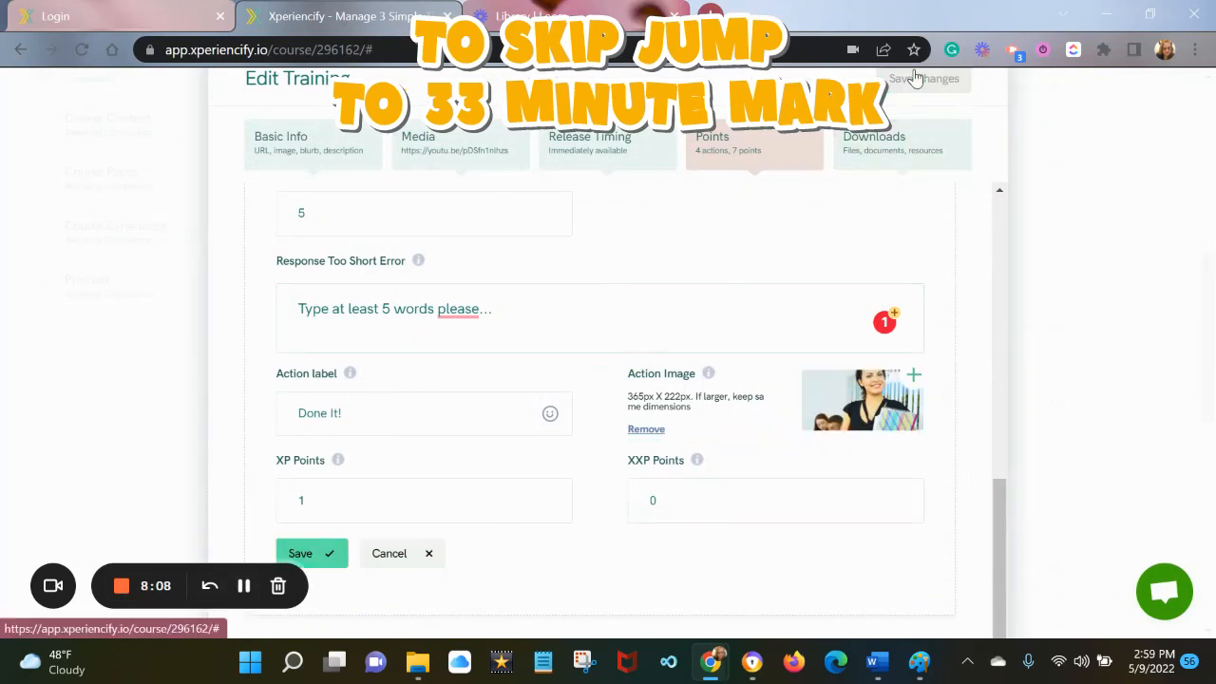
pyautogui.click(918, 80)
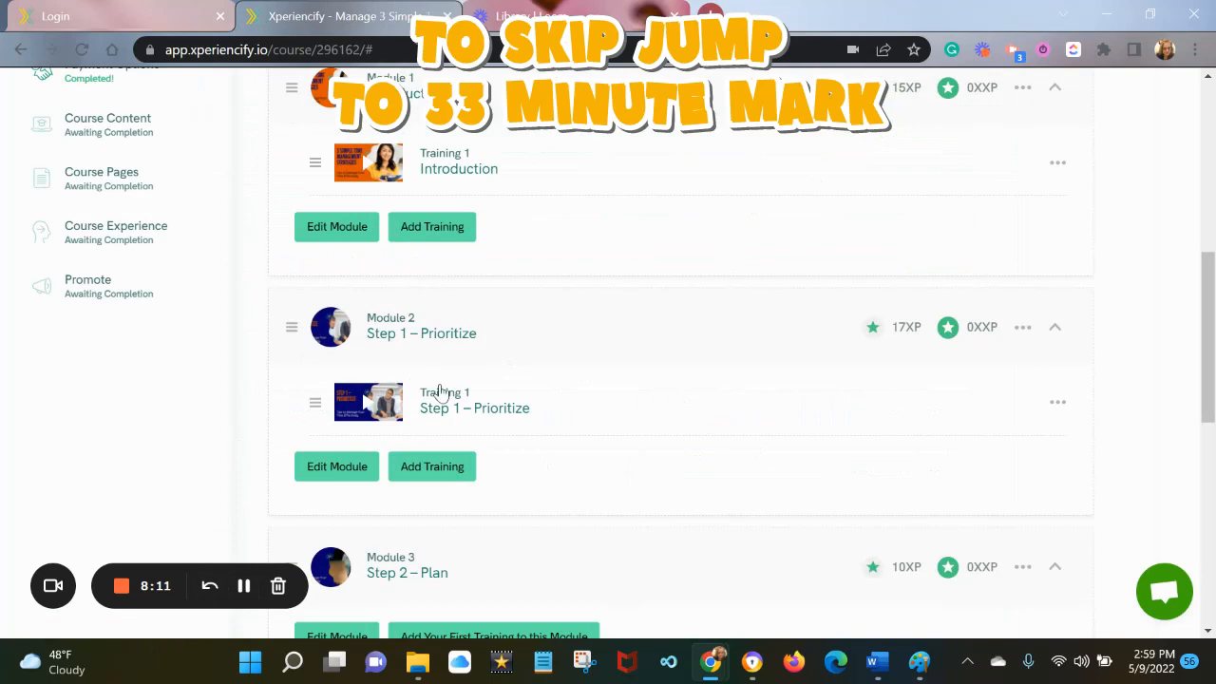
# Step: Reopen the Step 1 – Prioritize training and review its basic info and training notes
pyautogui.click(439, 390)
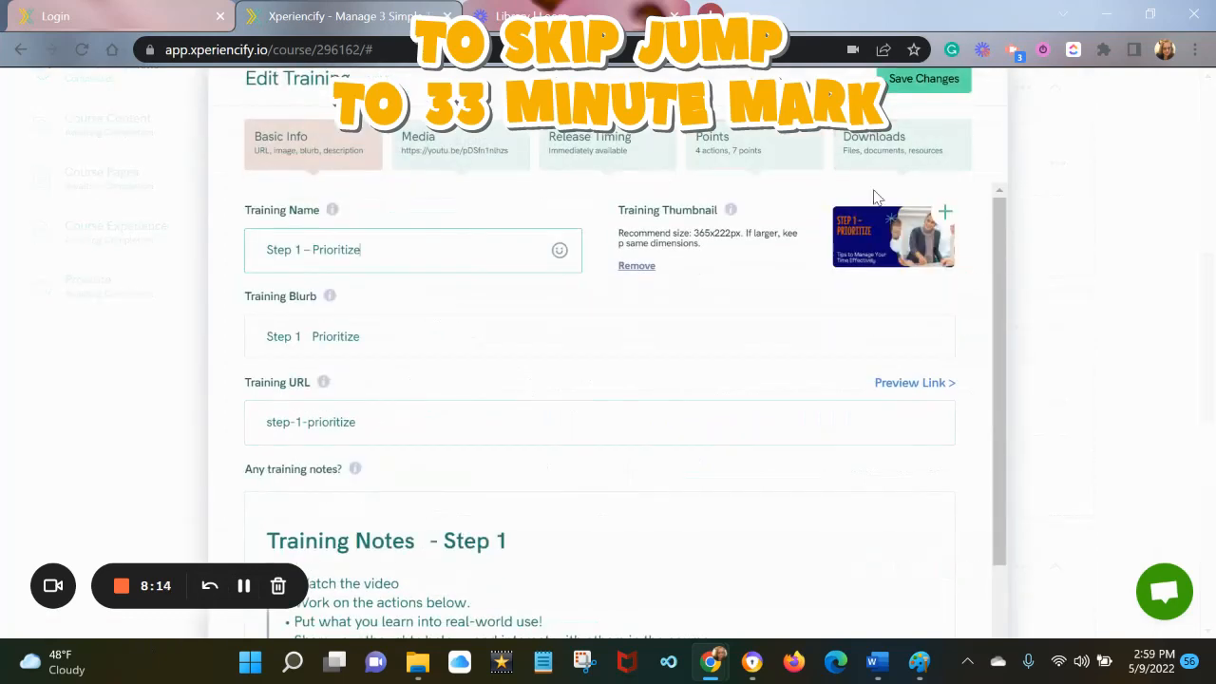
pyautogui.scroll(-2, 1026, 412)
pyautogui.scroll(2, 1025, 412)
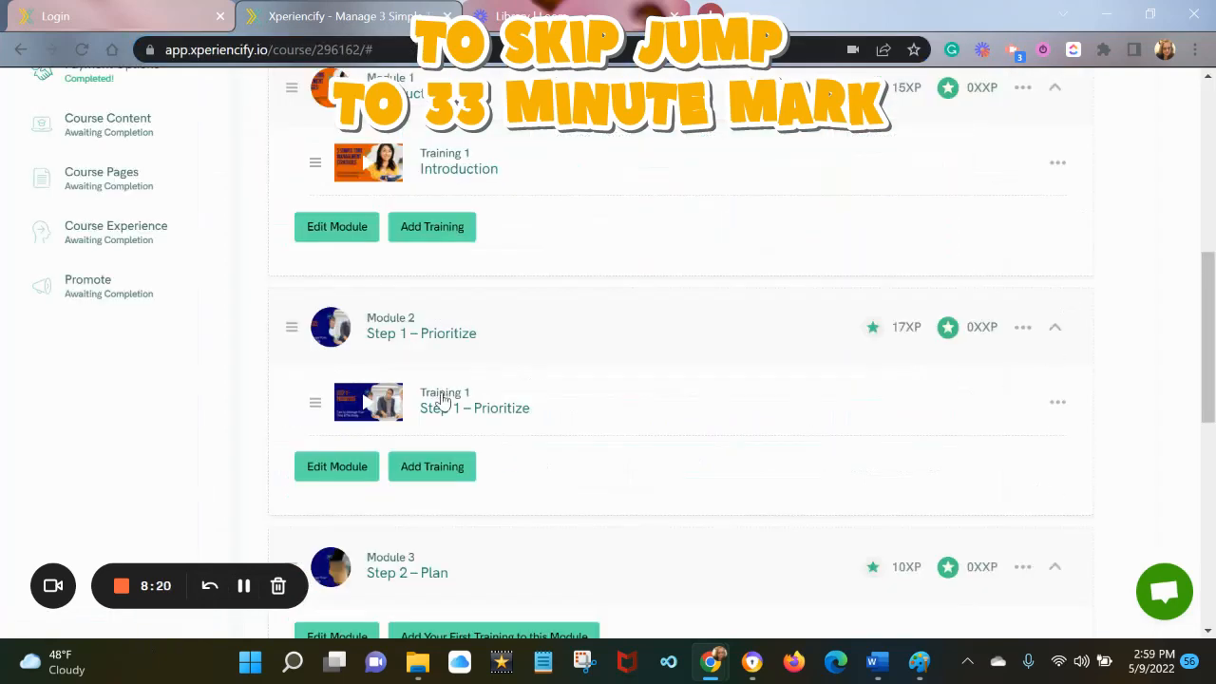
pyautogui.scroll(-3, 682, 347)
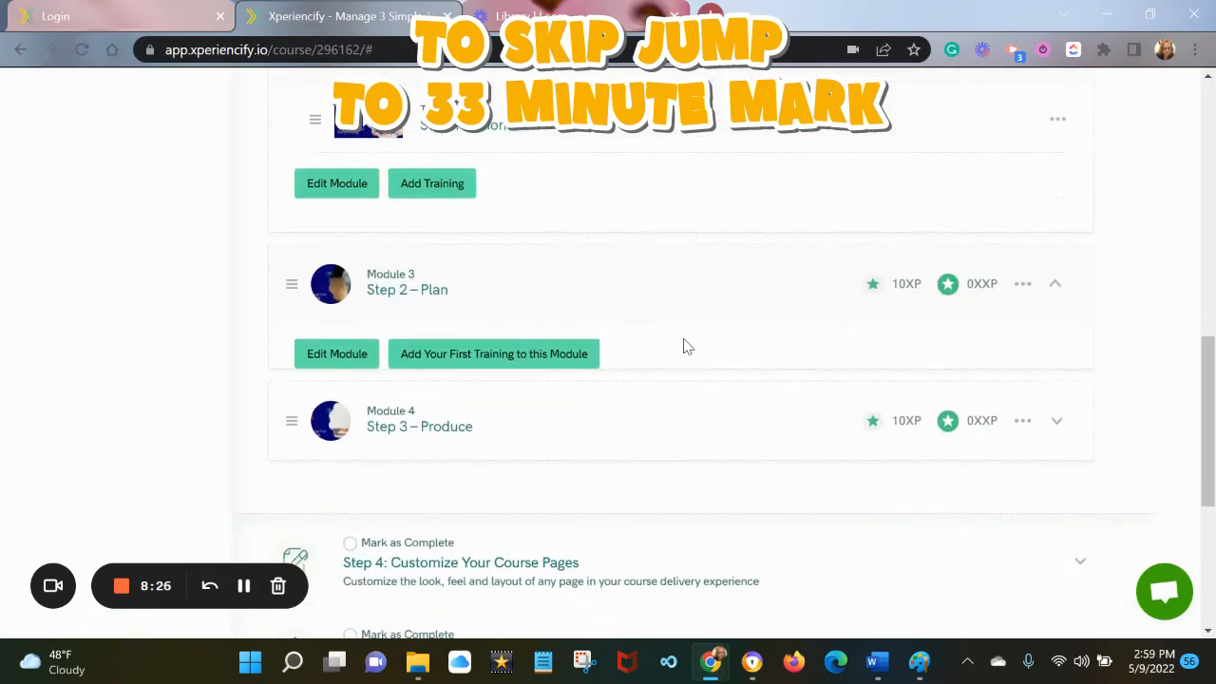
pyautogui.scroll(2, 522, 266)
pyautogui.click(516, 555)
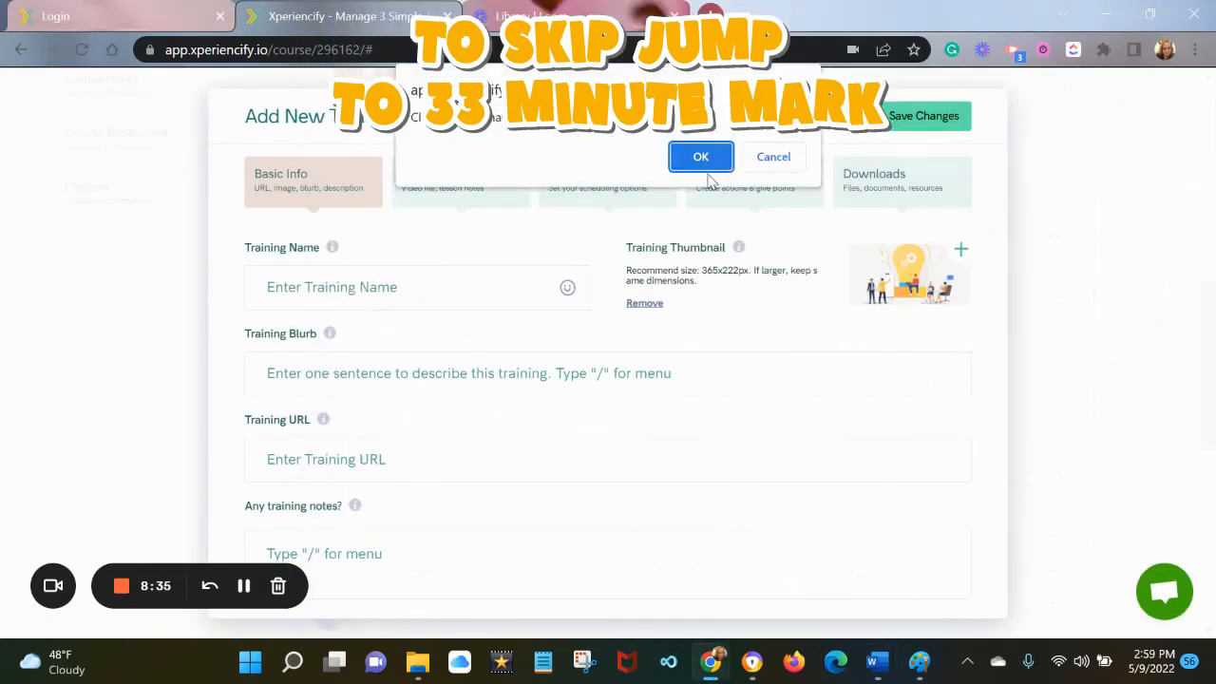
pyautogui.click(701, 157)
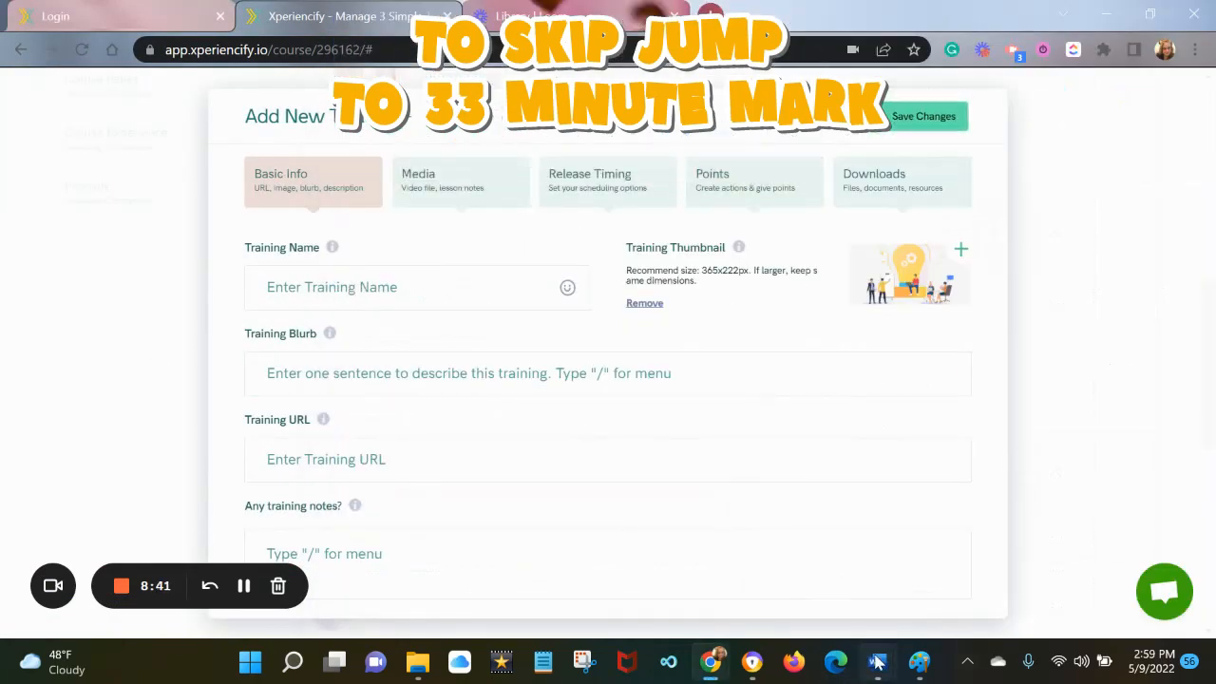
# Step: Find the Step 2 Plan training title in the Word outline and return to the new training form
pyautogui.click(873, 658)
pyautogui.moveTo(1211, 444); pyautogui.dragTo(1195, 363)
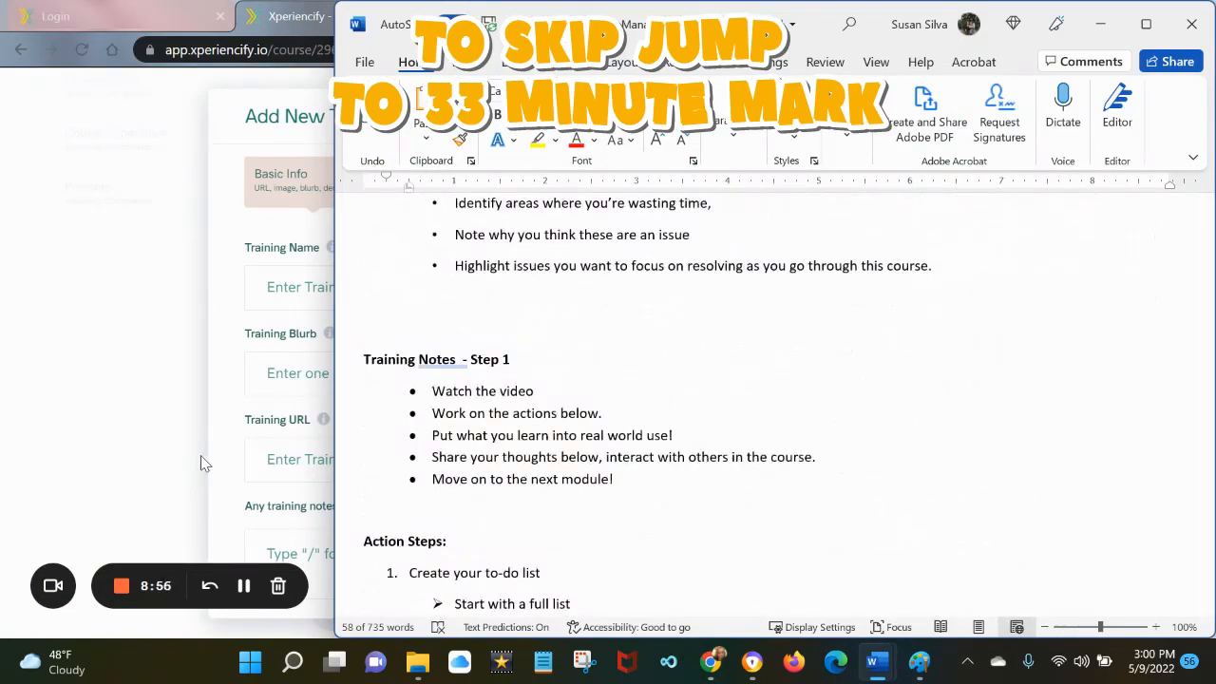
pyautogui.scroll(10, 817, 401)
pyautogui.scroll(3, 633, 320)
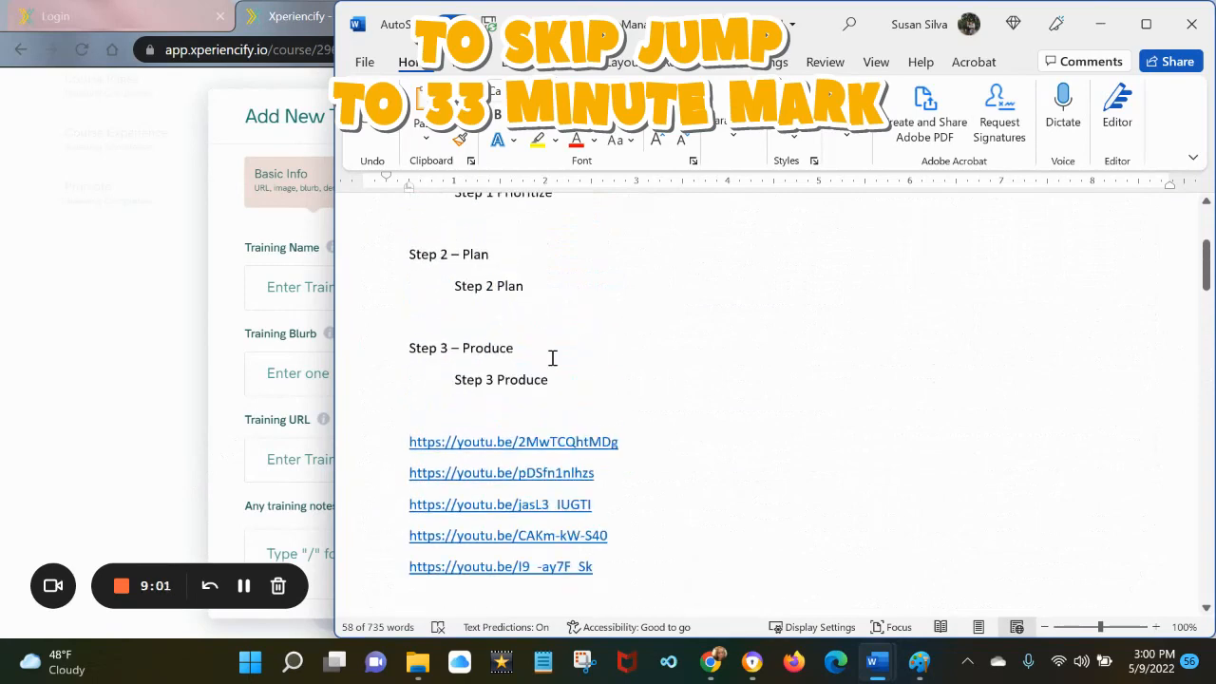
pyautogui.hotkey('alt', 'Tab')
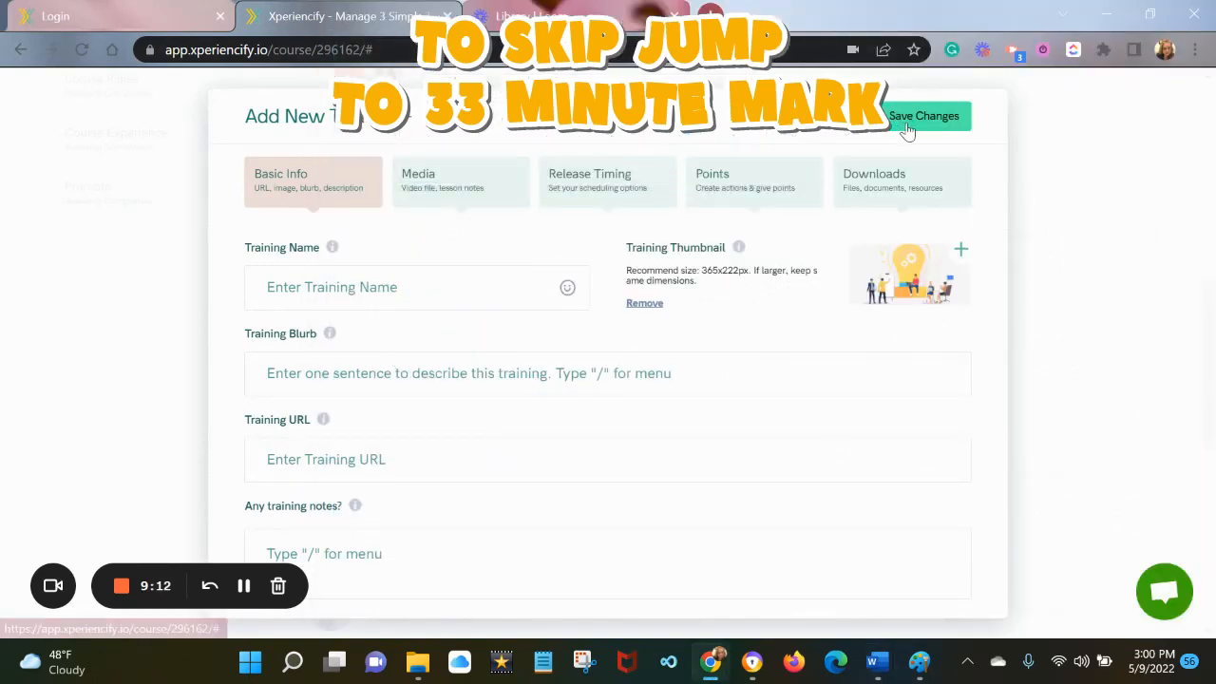
# Step: Create the Step 2 – Plan module's first training, named "Step 2 - Plan" with blurb "Step 2 Plan" and the woman-with-tablet photo as thumbnail
pyautogui.click(912, 118)
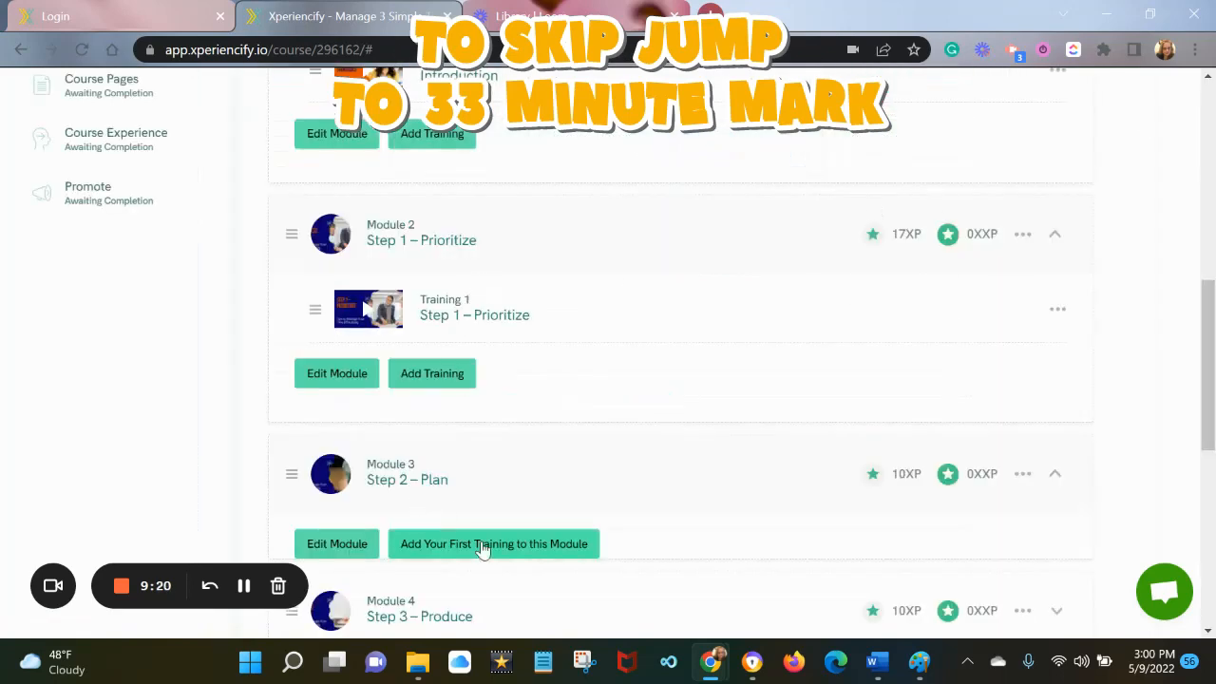
pyautogui.click(481, 545)
pyautogui.write('Step 2 Plan')
pyautogui.click(370, 379)
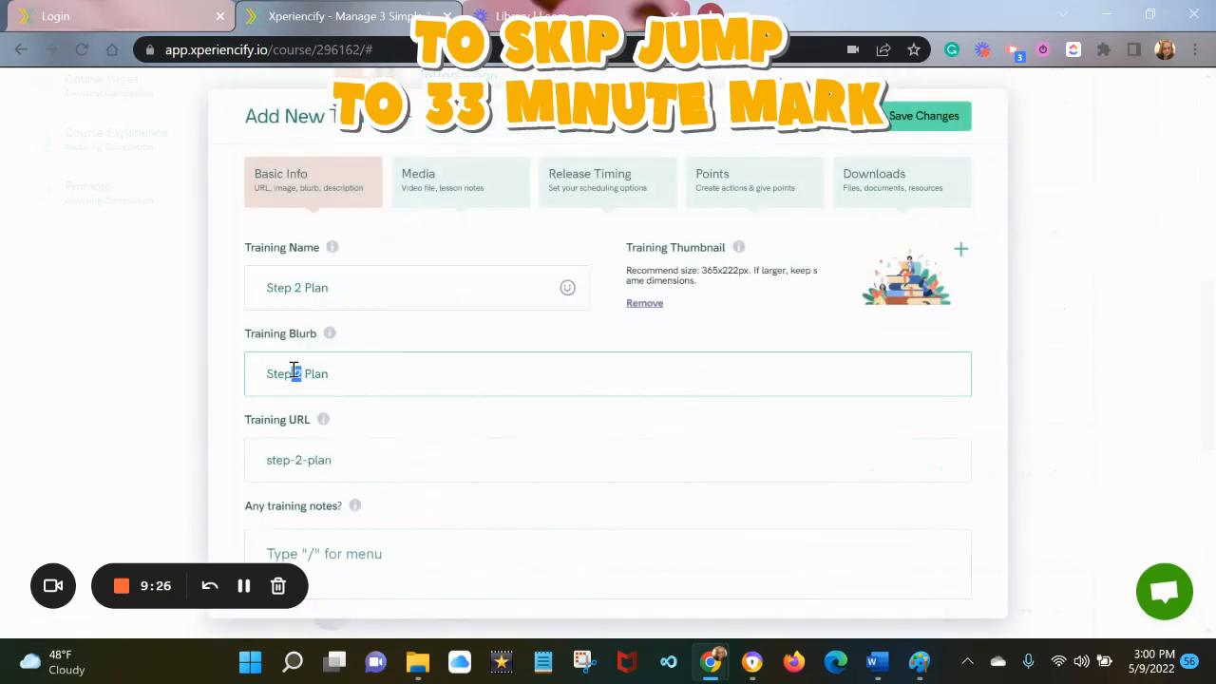
pyautogui.click(314, 285)
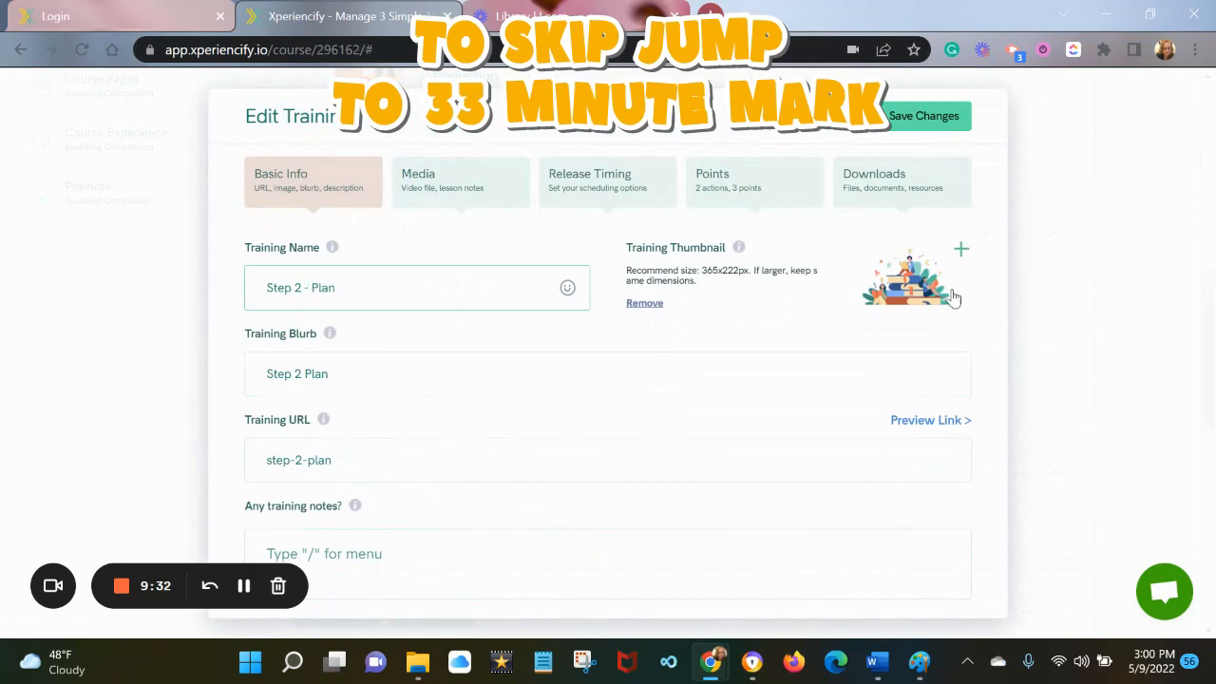
pyautogui.click(952, 297)
pyautogui.click(1054, 616)
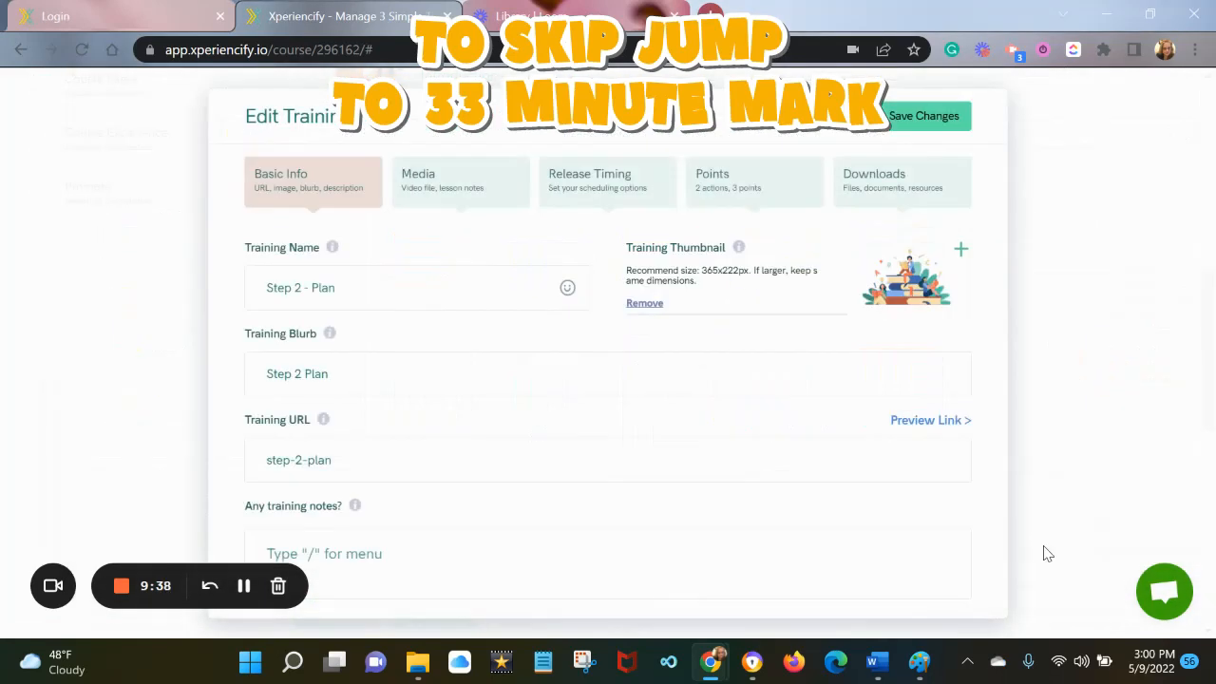
# Step: Copy the "Training Notes – Step 2" heading and its five bullets from the Word outline into the training notes
pyautogui.moveTo(860, 632)
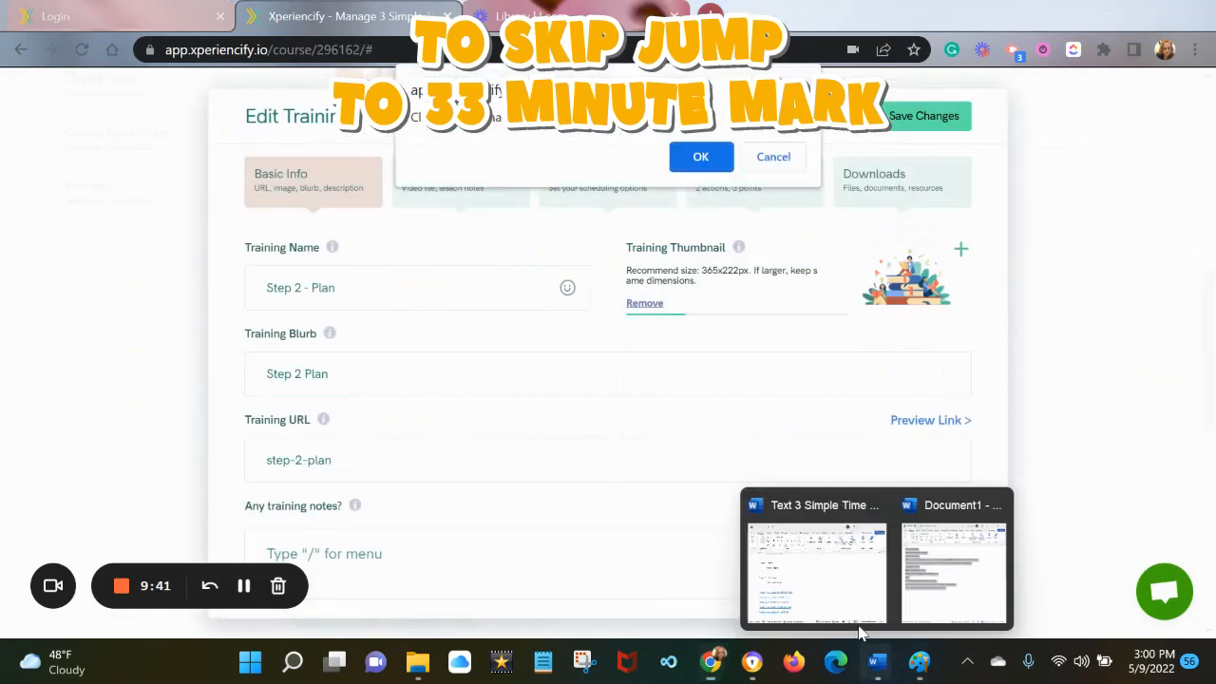
pyautogui.click(841, 586)
pyautogui.moveTo(1204, 265); pyautogui.dragTo(1185, 424)
pyautogui.moveTo(617, 437); pyautogui.dragTo(296, 344)
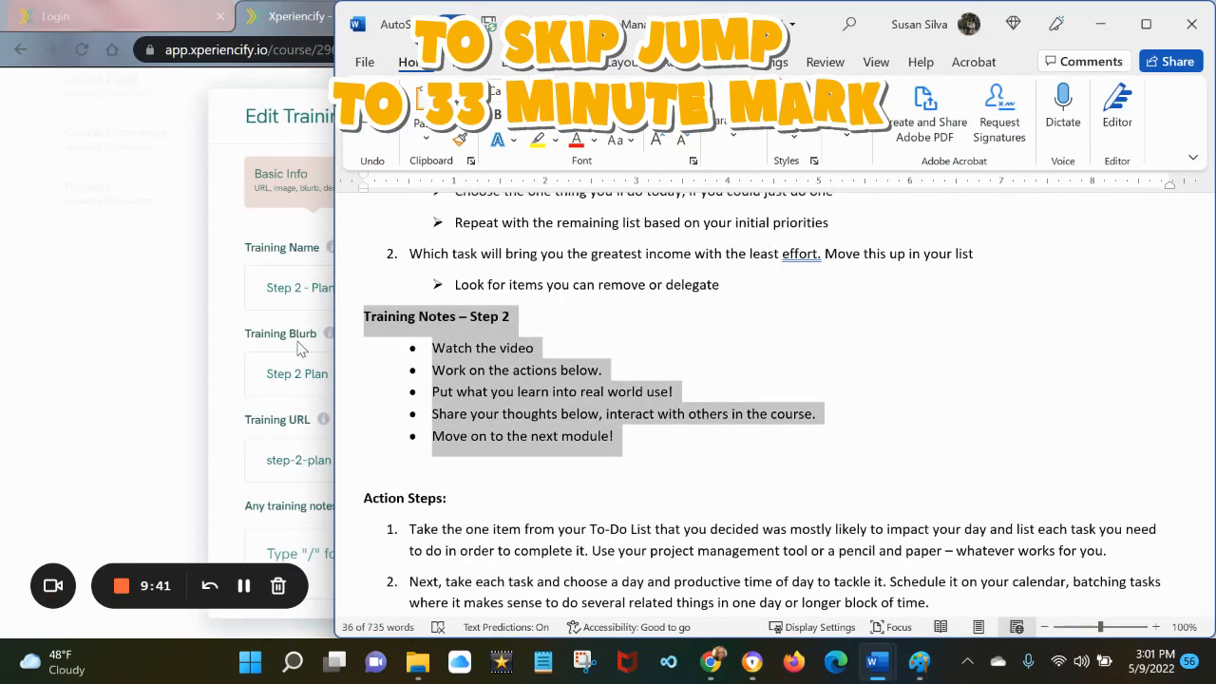
pyautogui.click(199, 380)
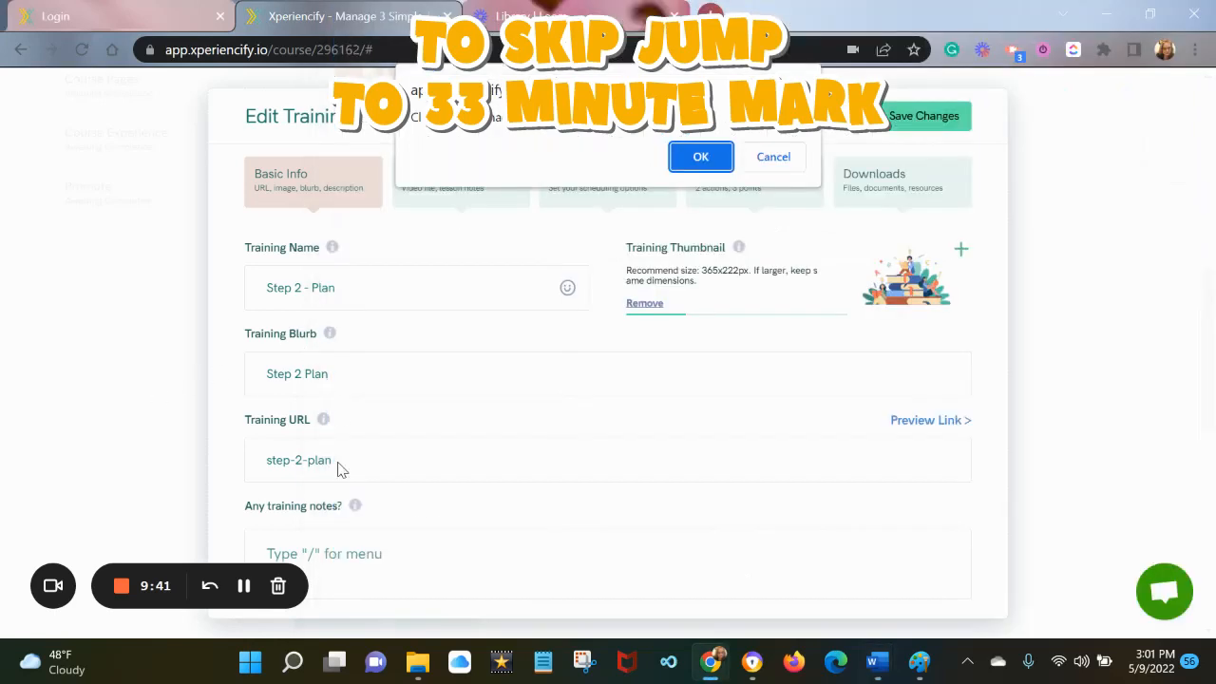
pyautogui.click(474, 553)
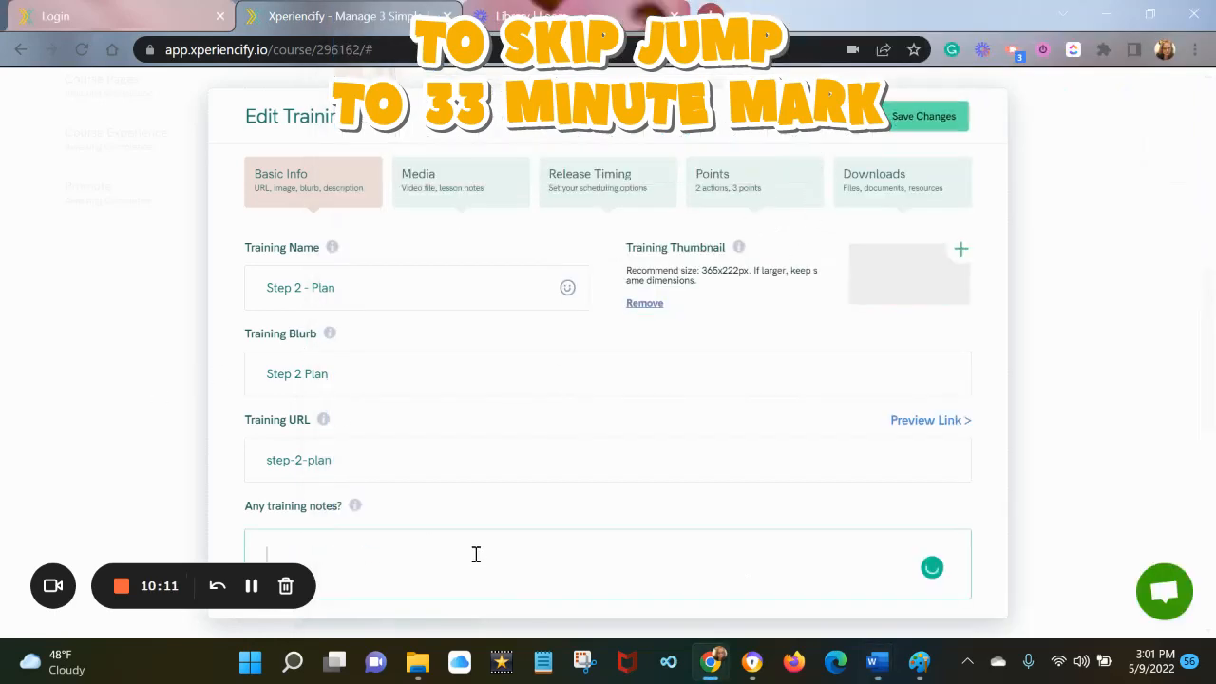
pyautogui.write('Training Notes – Step 2 • Watch the video • Work on the actions below. • Put what you learn into real world use! • Share your thoughts below, interact with others in the course. • Move on to the next module!')
# Step: Format the training notes' bullet list as a quote block and the "Training Notes – Step 2" line as a bold H3 heading
pyautogui.moveTo(465, 612); pyautogui.dragTo(267, 537)
pyautogui.click(442, 493)
pyautogui.moveTo(418, 535); pyautogui.dragTo(190, 491)
pyautogui.click(354, 537)
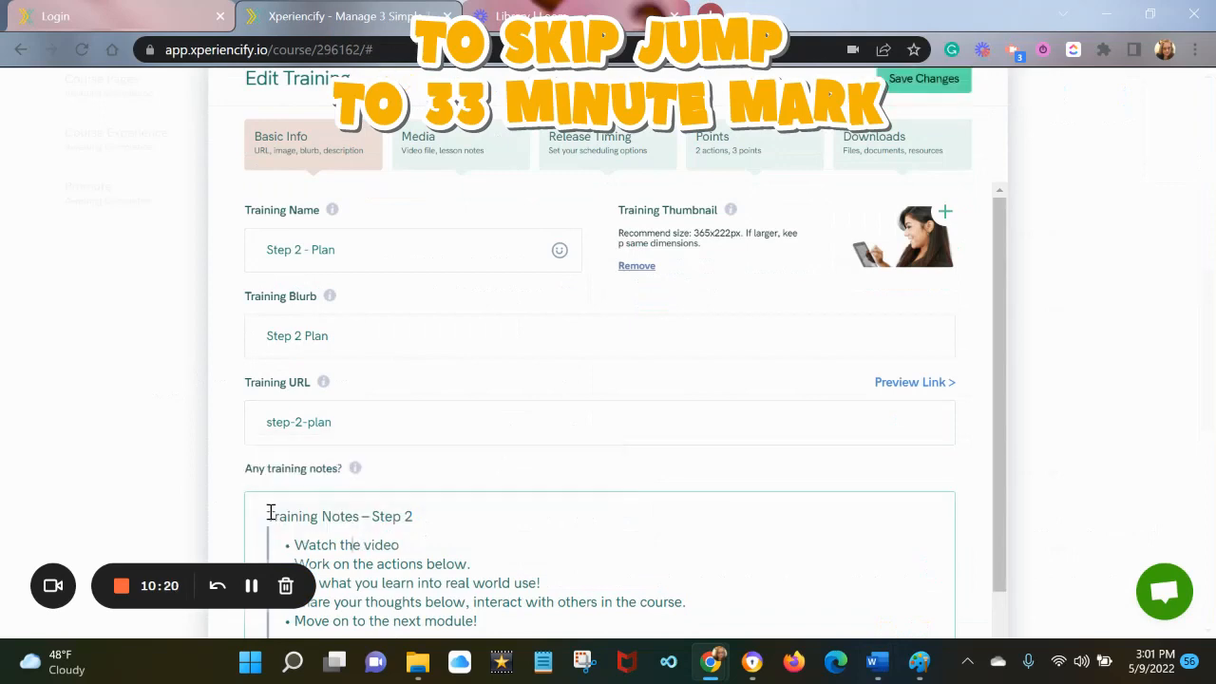
pyautogui.moveTo(423, 513); pyautogui.dragTo(264, 506)
pyautogui.click(377, 467)
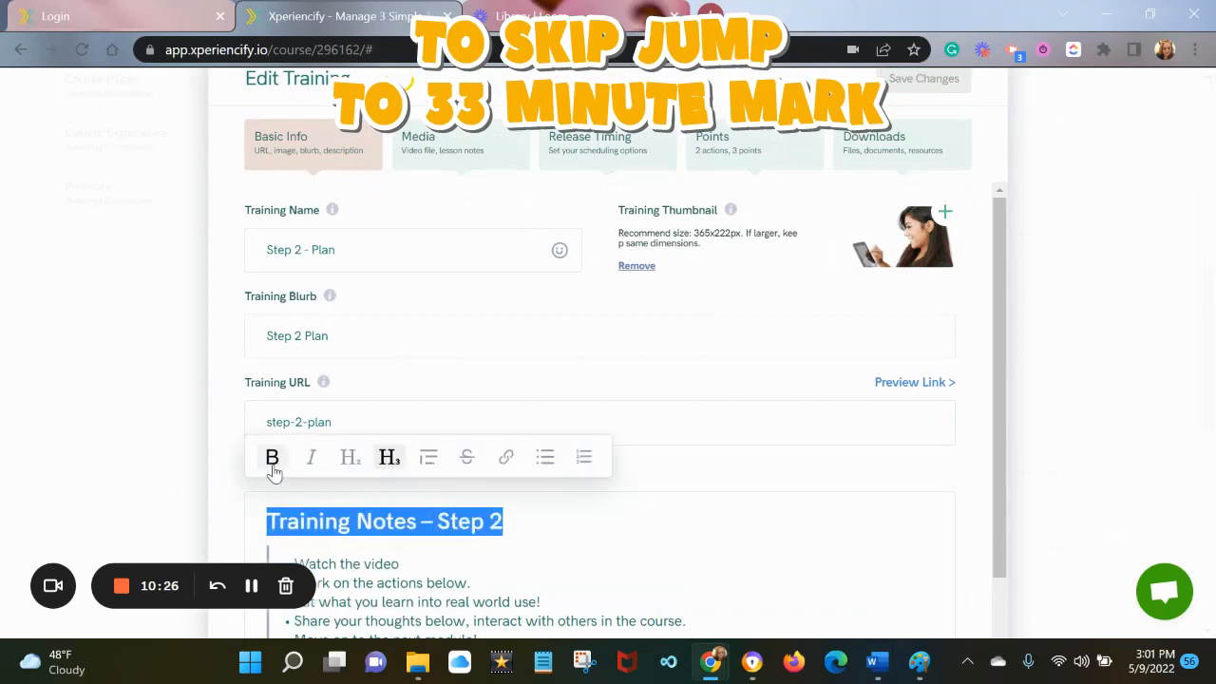
pyautogui.click(1034, 405)
pyautogui.moveTo(999, 445); pyautogui.dragTo(1036, 421)
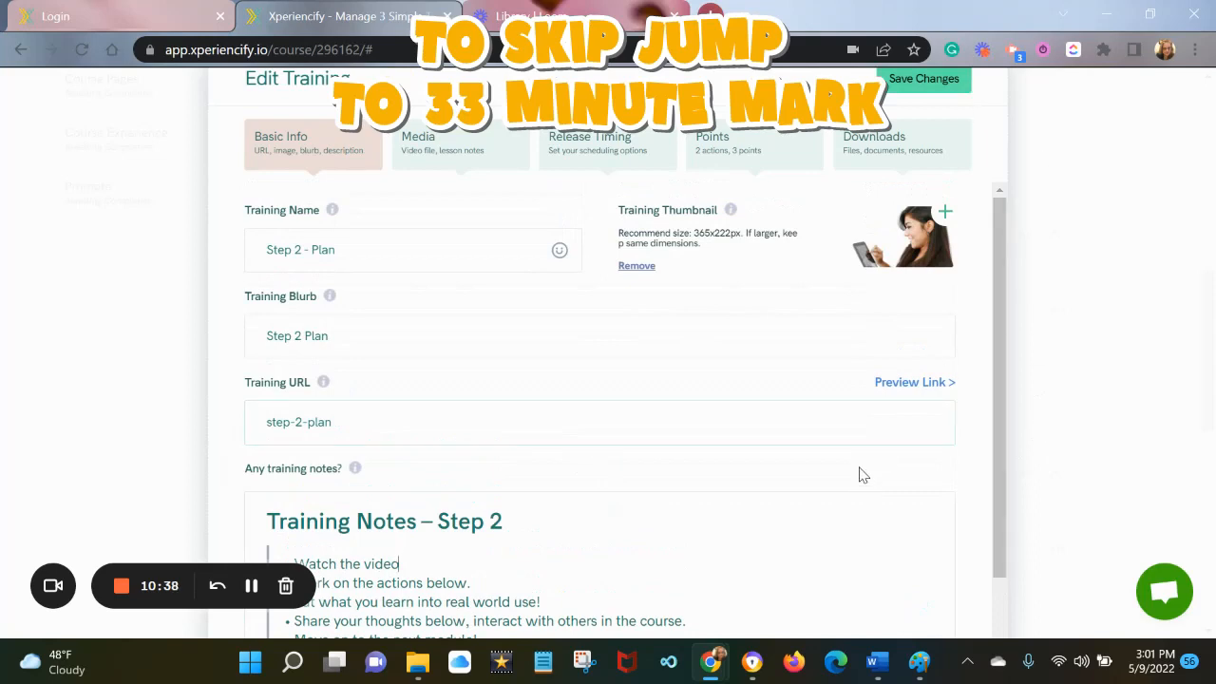
pyautogui.scroll(-2, 1006, 475)
pyautogui.click(465, 542)
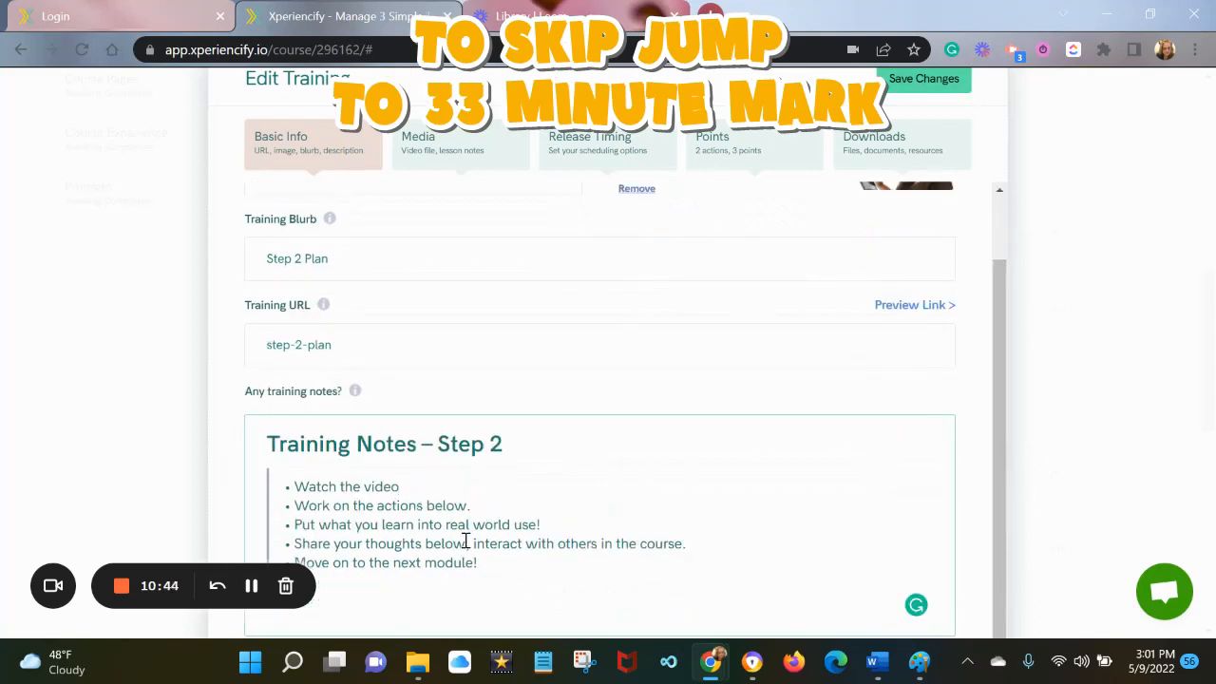
pyautogui.moveTo(1001, 402); pyautogui.dragTo(1040, 446)
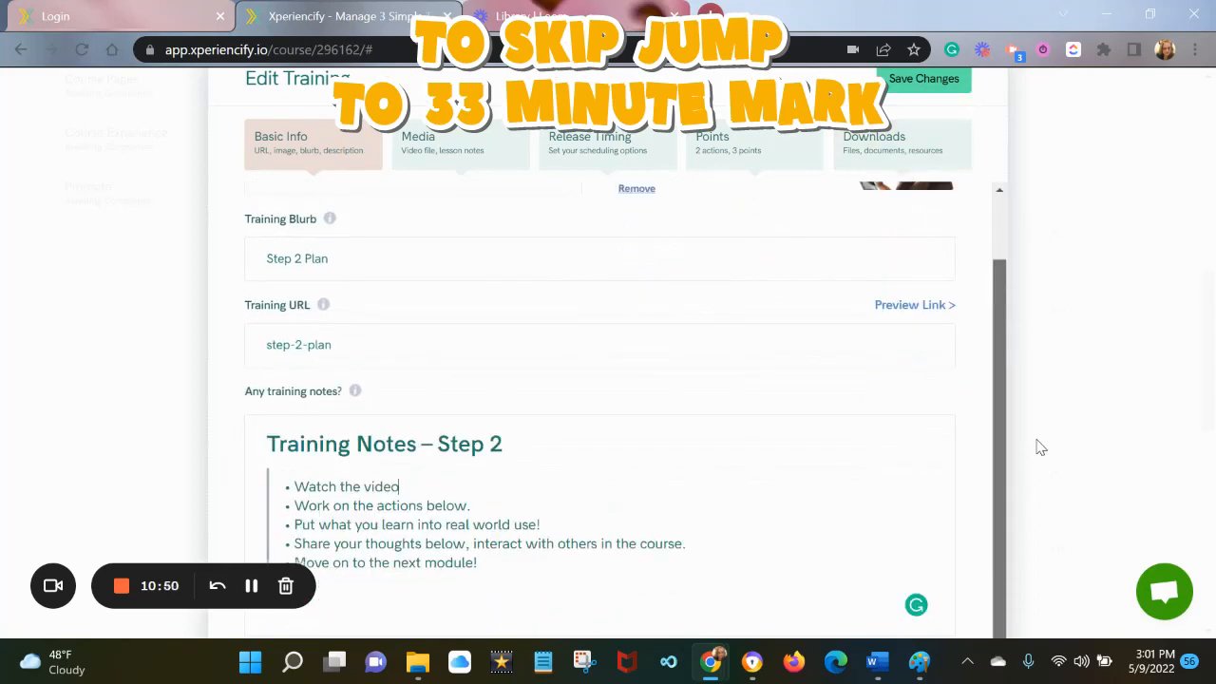
pyautogui.scroll(2, 1039, 284)
pyautogui.click(437, 147)
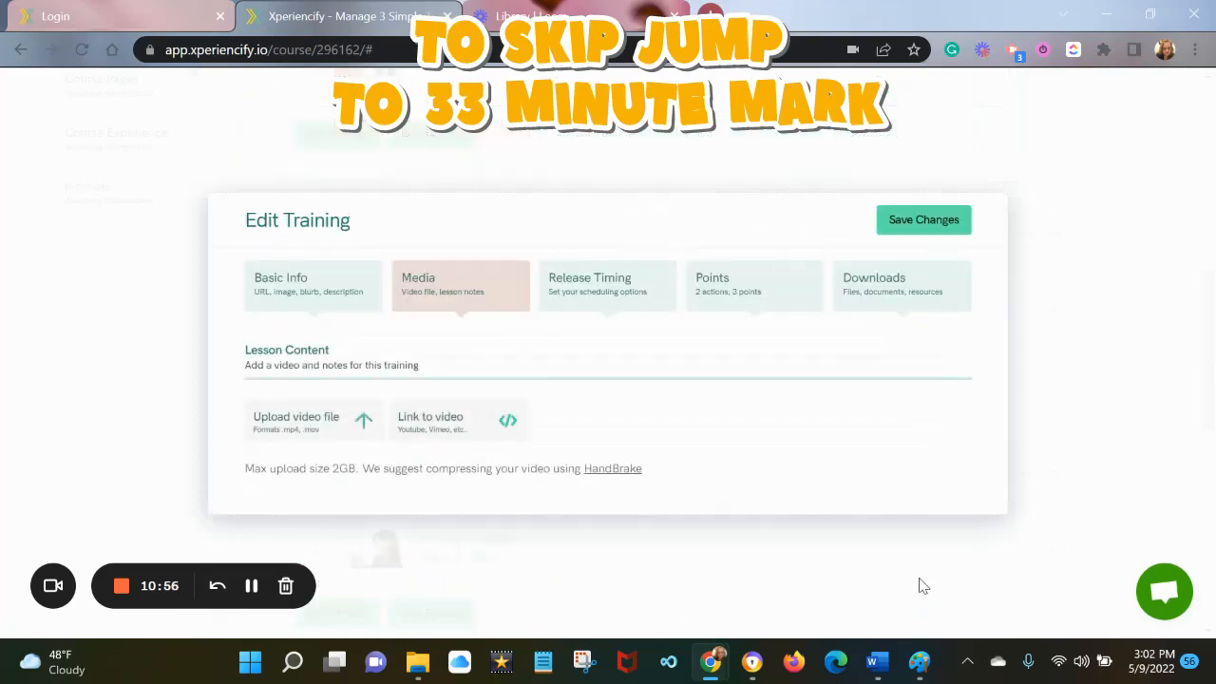
pyautogui.moveTo(876, 661)
pyautogui.click(820, 560)
pyautogui.scroll(5, 692, 342)
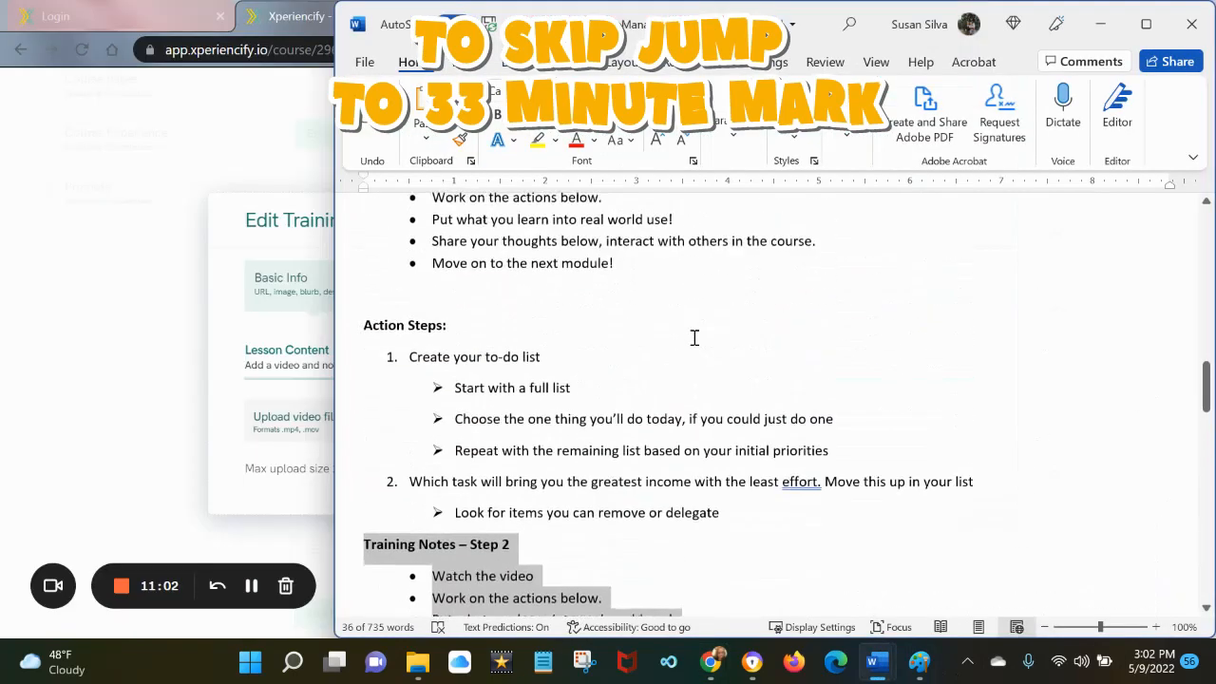
pyautogui.scroll(5, 671, 340)
pyautogui.moveTo(590, 290); pyautogui.dragTo(396, 292)
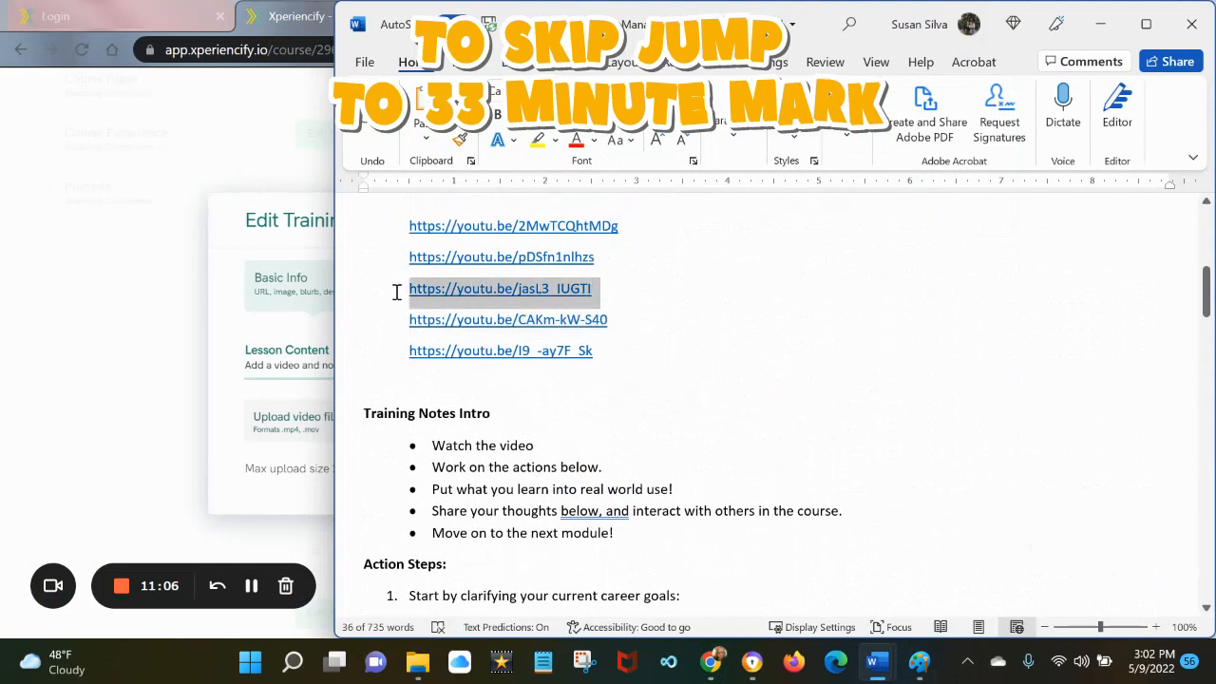
pyautogui.hotkey('ctrl', 'c')
# Step: Keep the training open and add the copied YouTube address as its linked lesson video
pyautogui.click(190, 408)
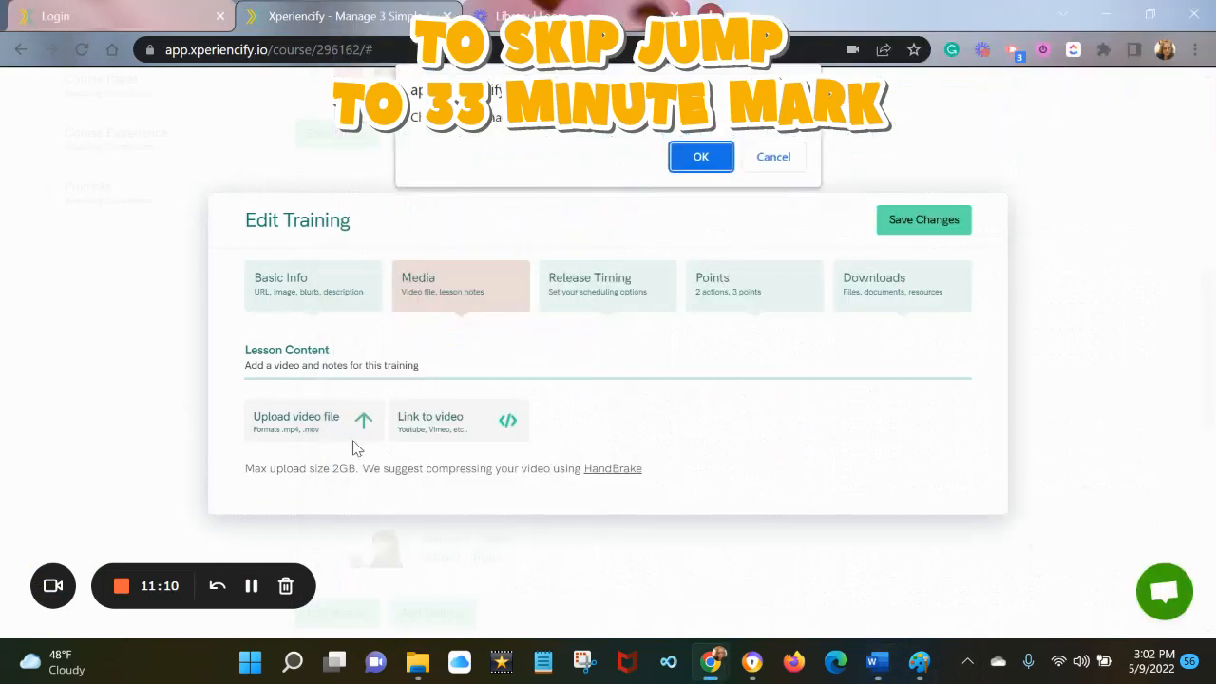
pyautogui.click(773, 157)
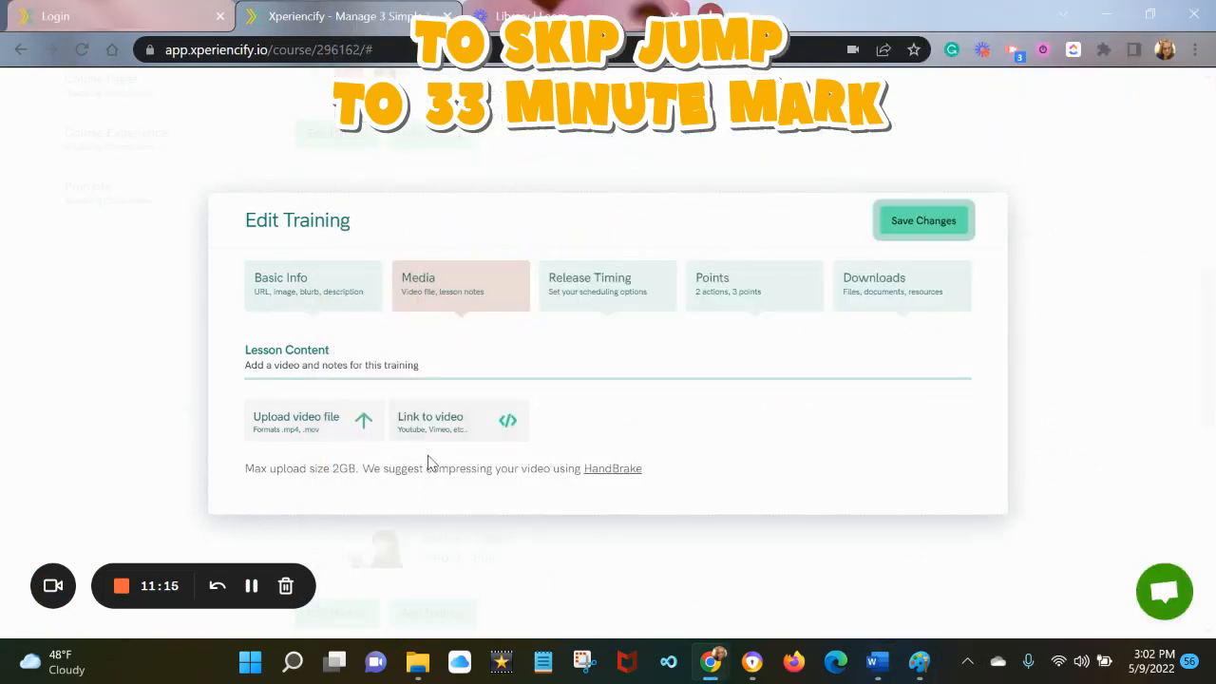
pyautogui.click(430, 418)
pyautogui.click(434, 472)
pyautogui.hotkey('ctrl', 'v')
# Step: Set the Step 2 - Plan training's release timing to Immediately
pyautogui.click(610, 266)
pyautogui.click(399, 414)
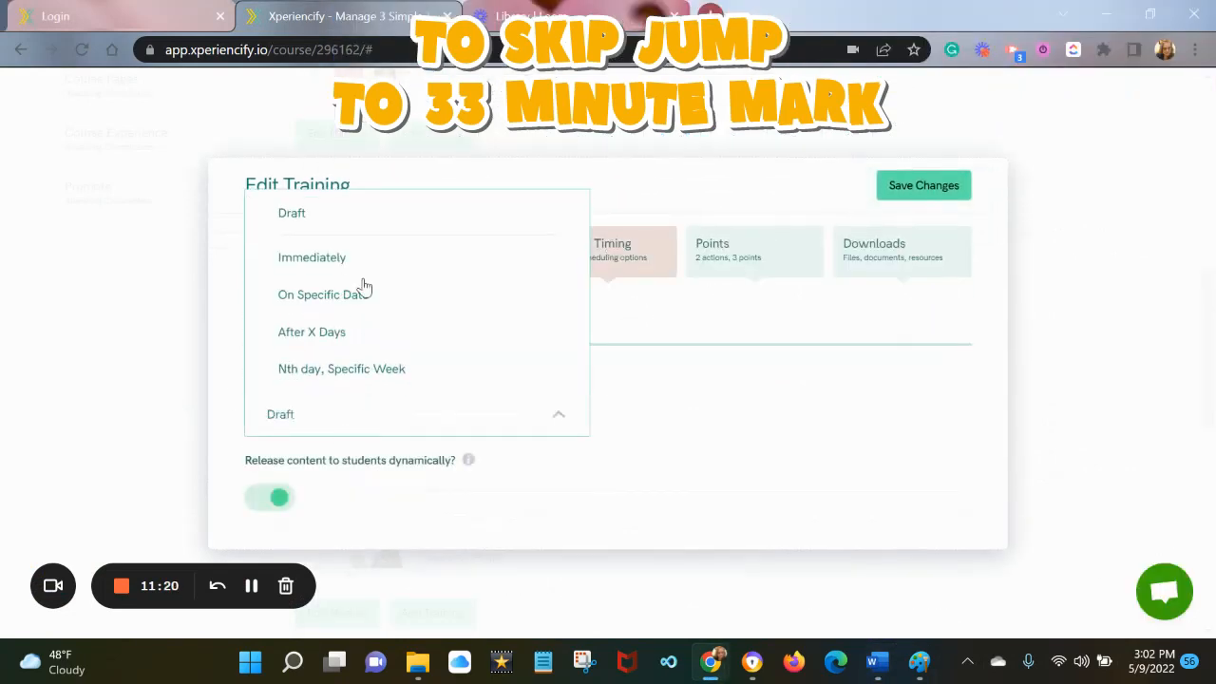
pyautogui.click(361, 259)
pyautogui.moveTo(928, 190); pyautogui.dragTo(760, 261)
# Step: Delete the suggested Next Steps action from the training's point-earning actions
pyautogui.click(757, 255)
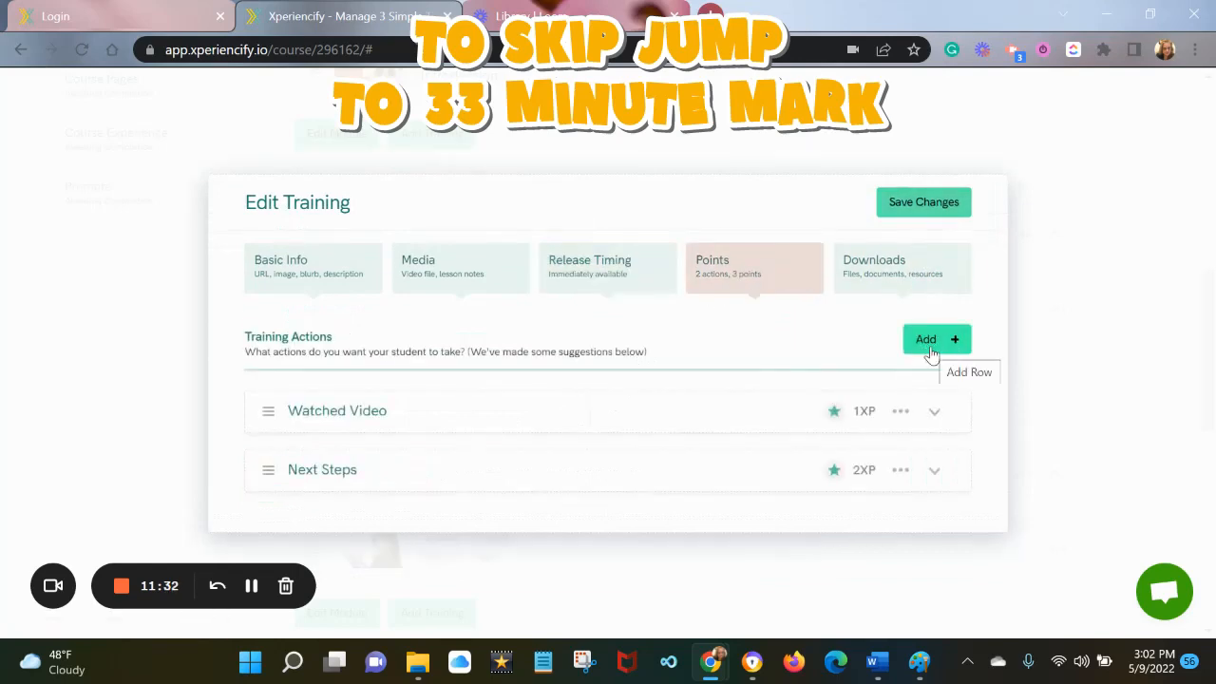
pyautogui.click(935, 470)
pyautogui.moveTo(997, 362); pyautogui.dragTo(957, 351)
pyautogui.click(886, 349)
pyautogui.click(895, 472)
pyautogui.click(896, 472)
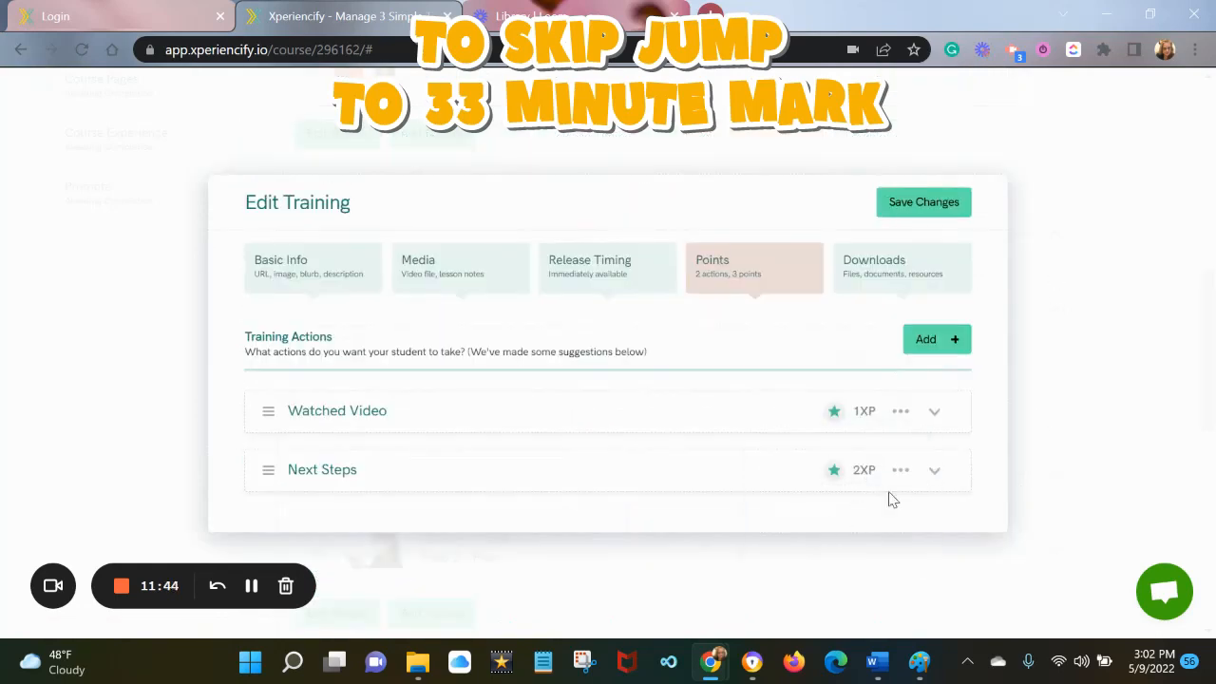
pyautogui.click(896, 474)
pyautogui.click(800, 535)
pyautogui.click(771, 372)
pyautogui.click(894, 446)
# Step: Rename the Watched Video action "Move on..." and set its description to "Move on to the next training in Module 3!"
pyautogui.click(306, 448)
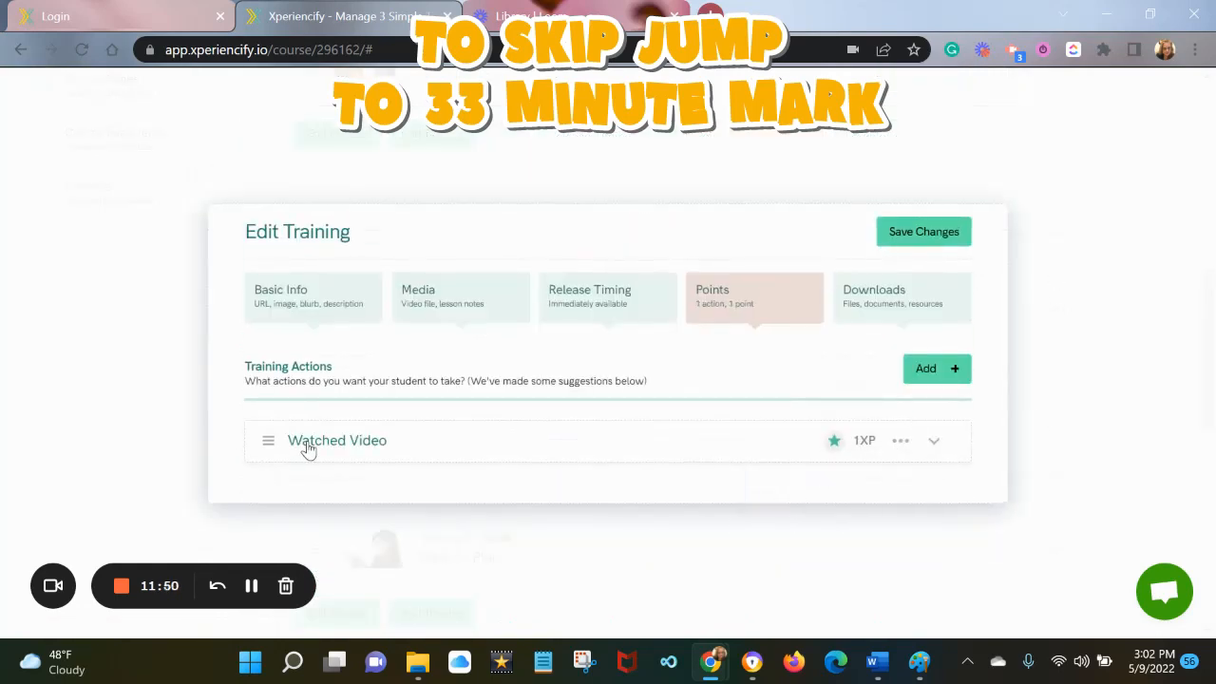
pyautogui.click(306, 449)
pyautogui.moveTo(387, 463); pyautogui.dragTo(171, 470)
pyautogui.write('Move on..')
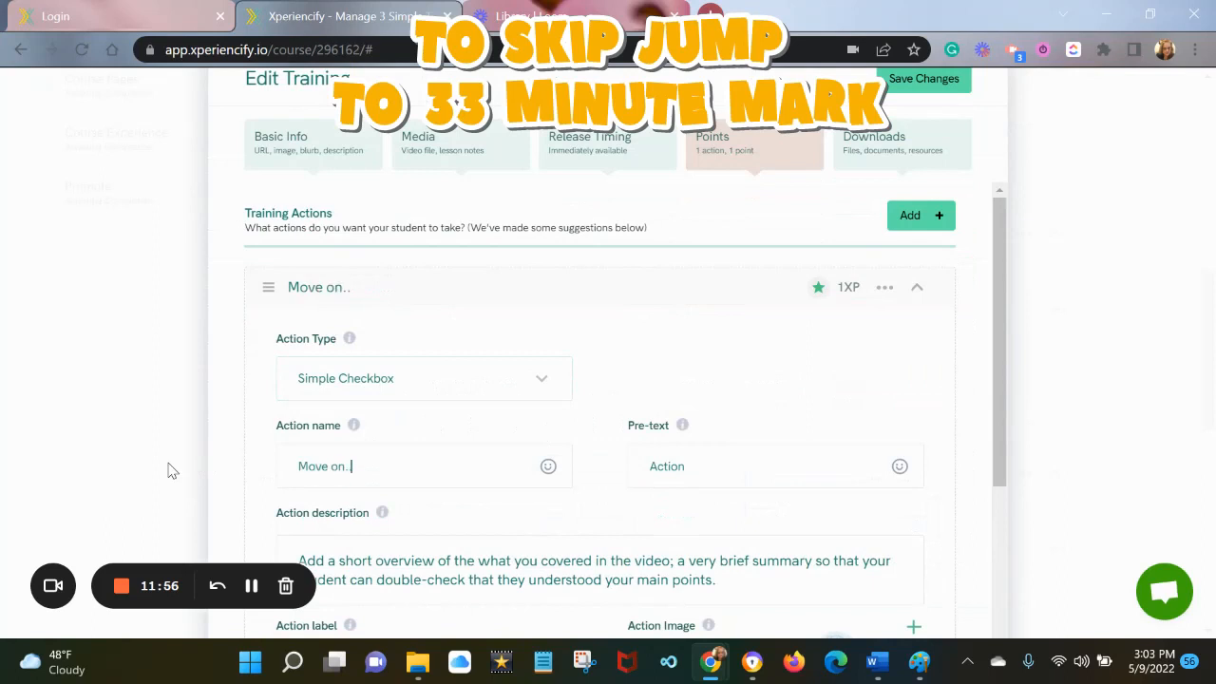
pyautogui.write('.')
pyautogui.moveTo(713, 587); pyautogui.dragTo(118, 560)
pyautogui.write('Move on to the next training')
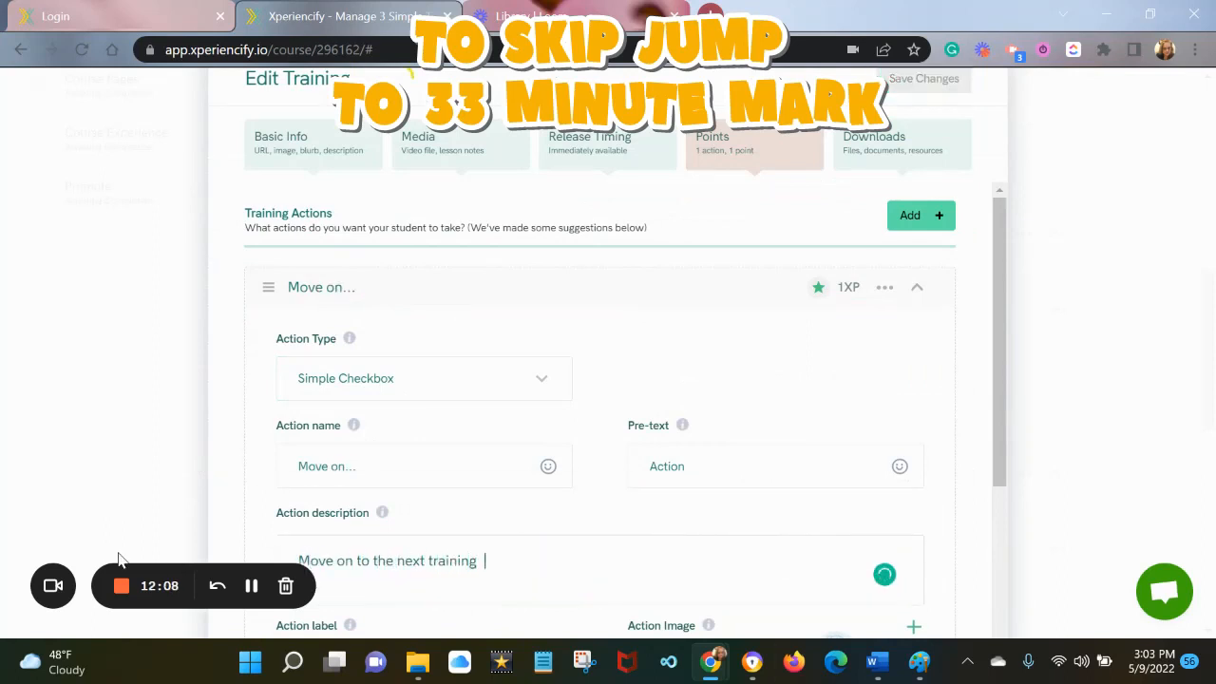
pyautogui.write(' in Module 3!')
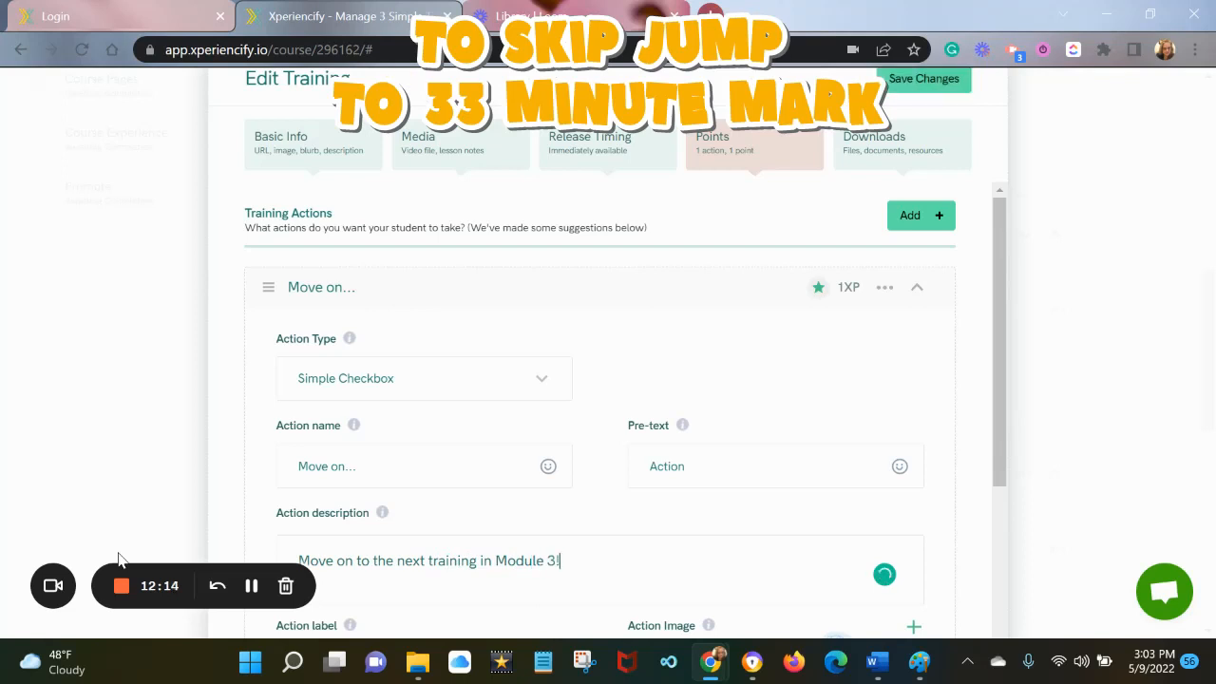
# Step: Set the action's label to "Sounds good!", upload the Happiness photo as its image, and save the training
pyautogui.scroll(-3, 333, 513)
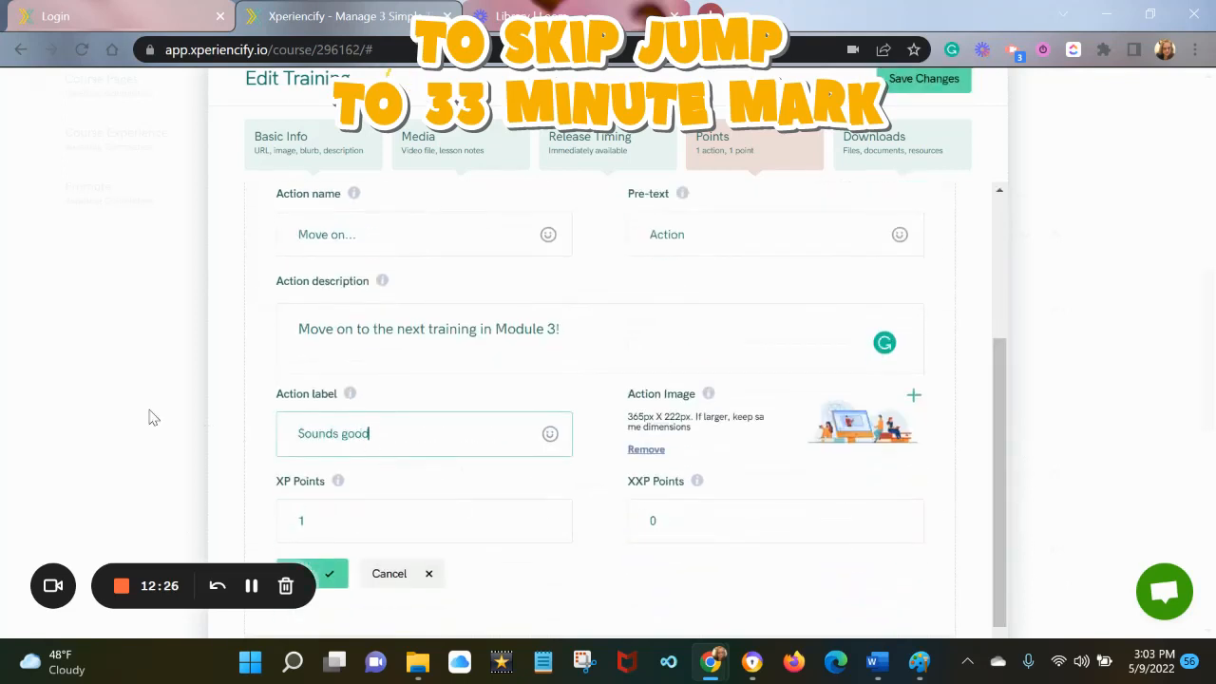
pyautogui.click(828, 441)
pyautogui.scroll(-2, 902, 409)
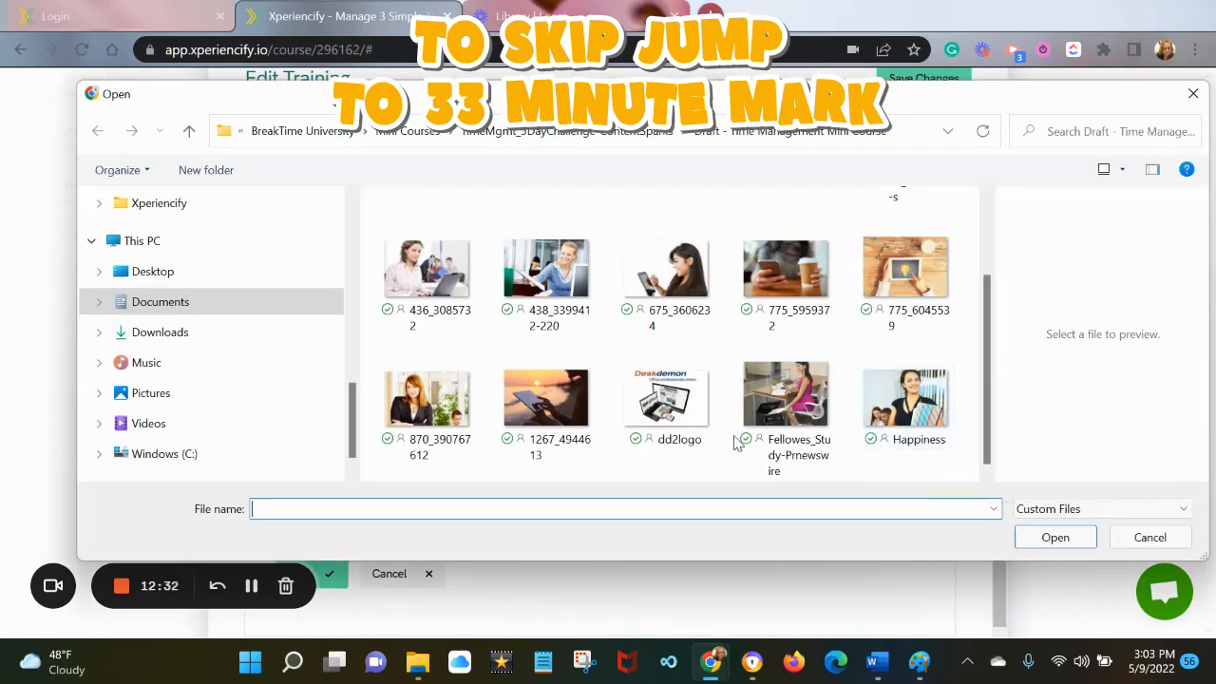
pyautogui.click(907, 403)
pyautogui.click(1069, 539)
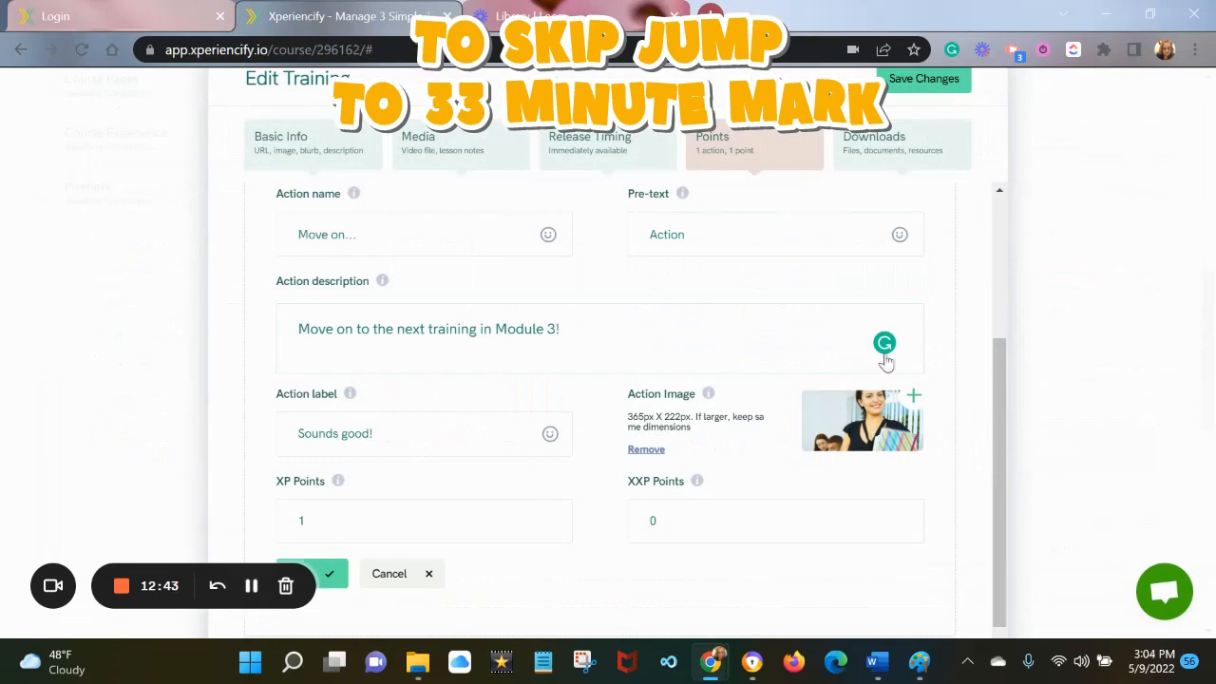
pyautogui.click(919, 84)
# Step: Add a new training after checking the Word outline and name it "The Plan Part 2!"
pyautogui.moveTo(1208, 339); pyautogui.dragTo(1211, 428)
pyautogui.click(425, 301)
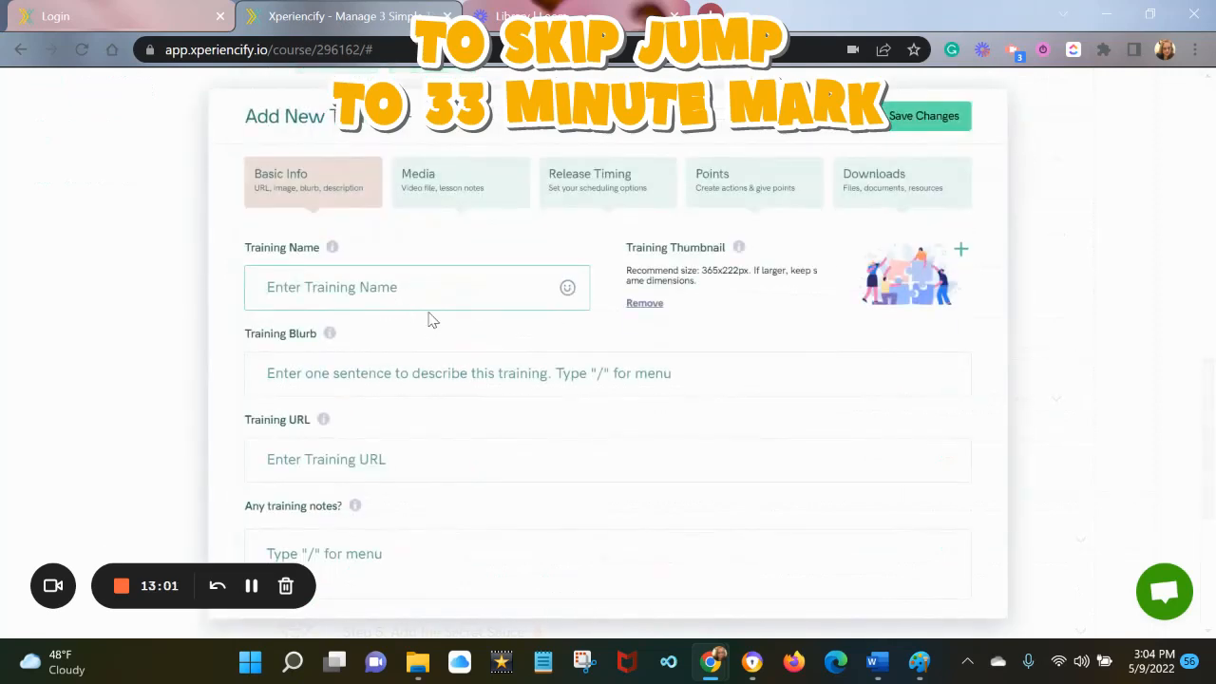
pyautogui.moveTo(878, 664)
pyautogui.click(814, 569)
pyautogui.scroll(3, 557, 326)
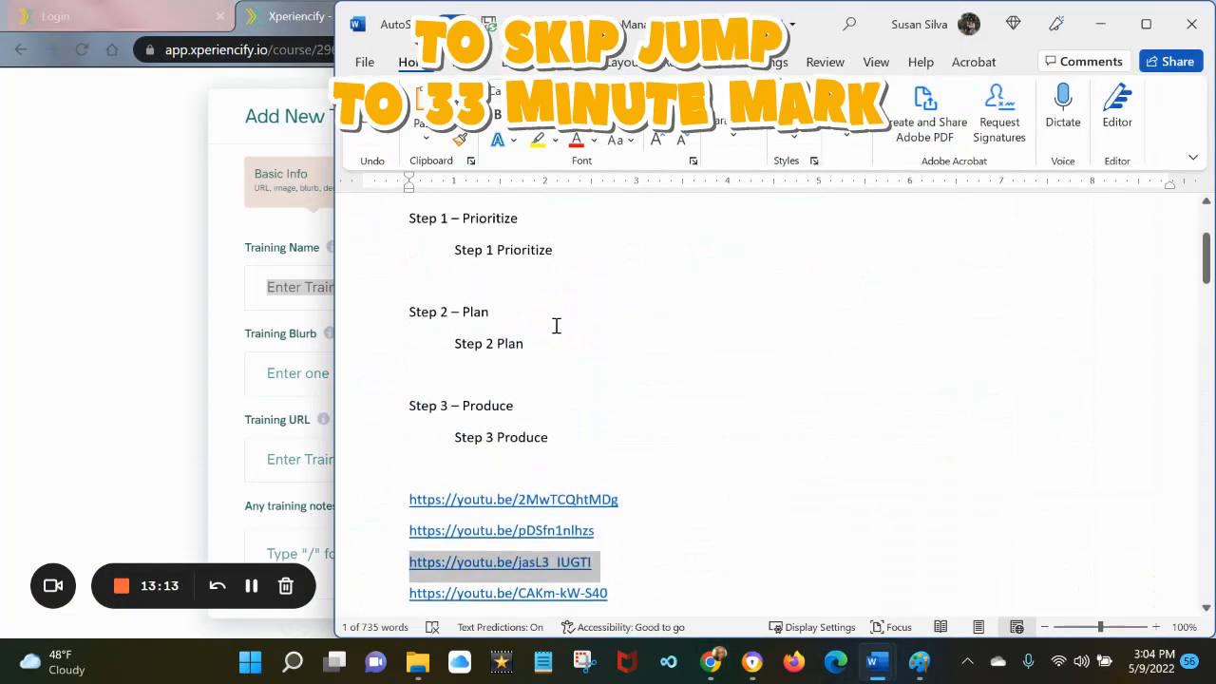
pyautogui.click(271, 390)
pyautogui.click(357, 302)
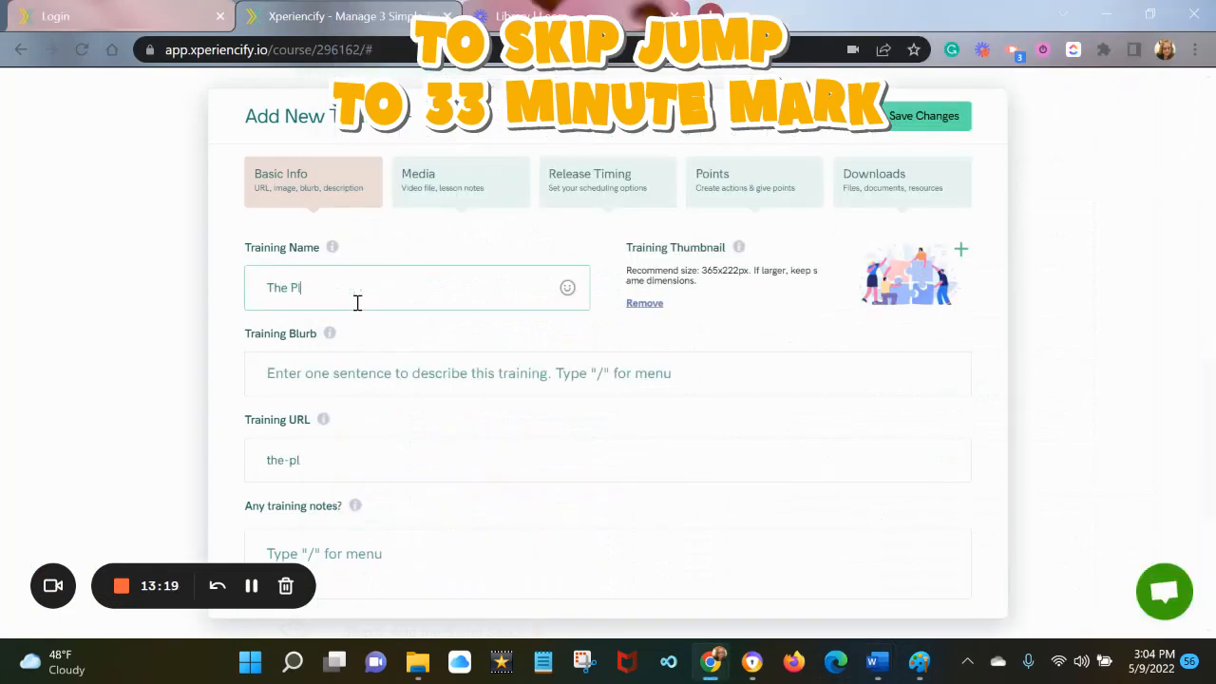
pyautogui.write('The Plan Part 2')
pyautogui.write('!')
# Step: Enter "The Plan Part 2" as the training blurb and change the training name to "The Plan - Part 2!"
pyautogui.click(462, 363)
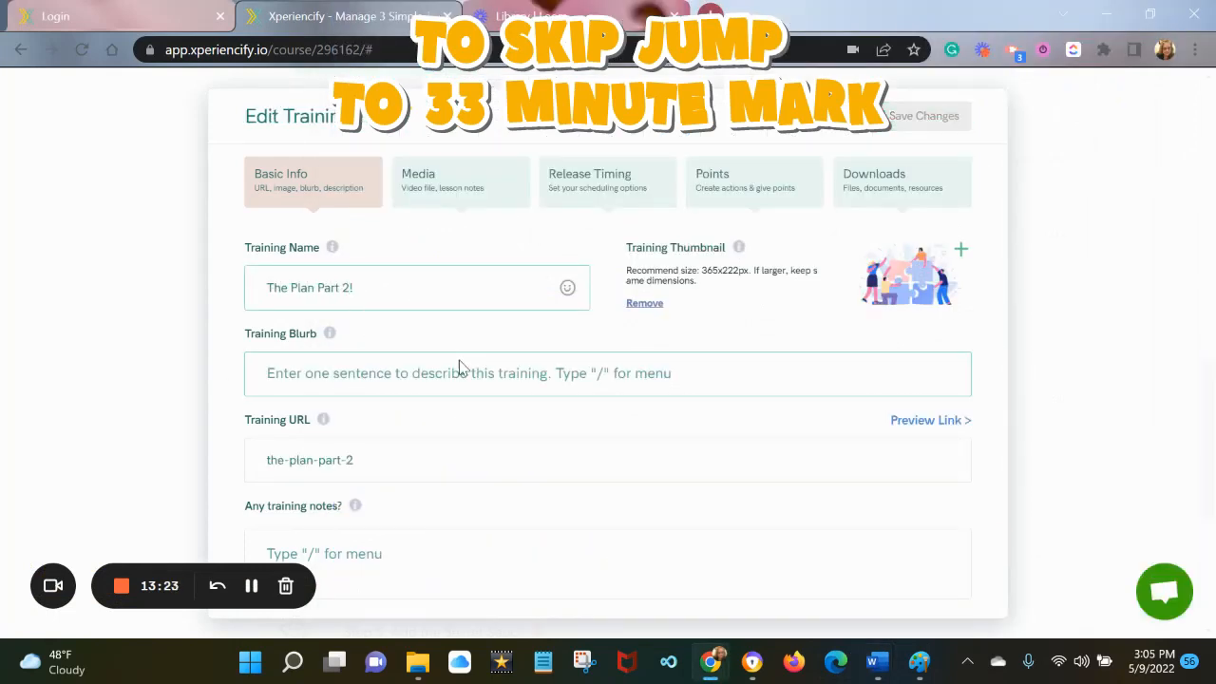
pyautogui.write('The Plan')
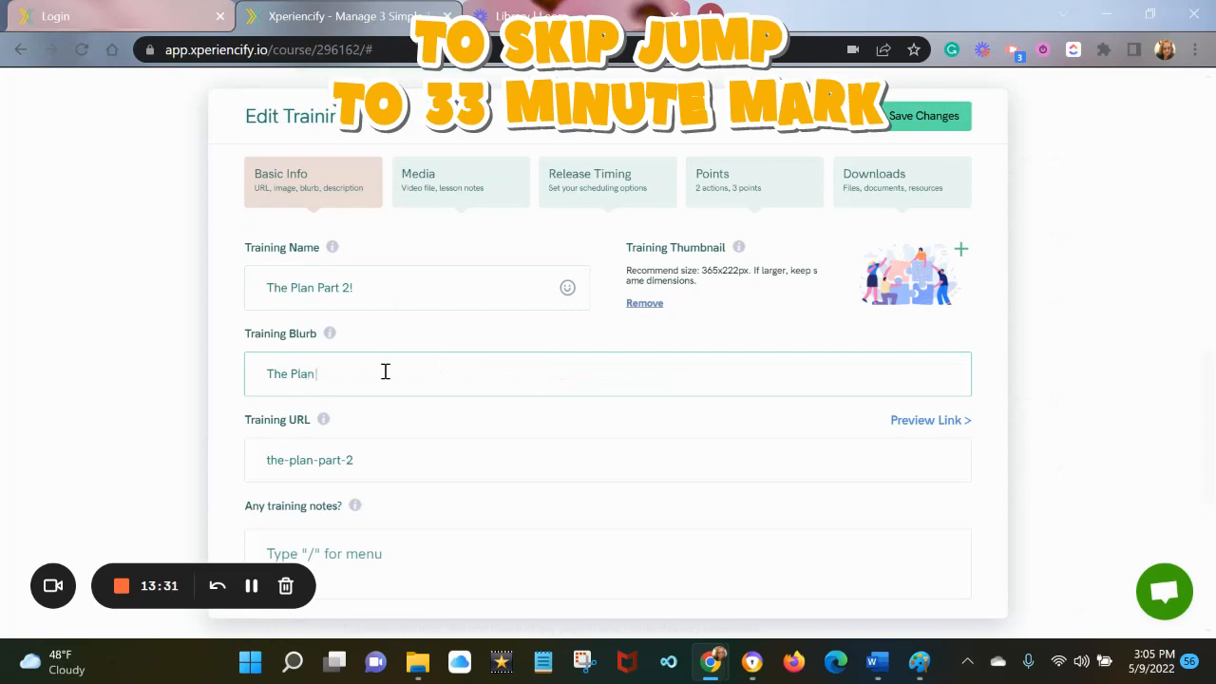
pyautogui.write(' Part 2')
pyautogui.click(316, 291)
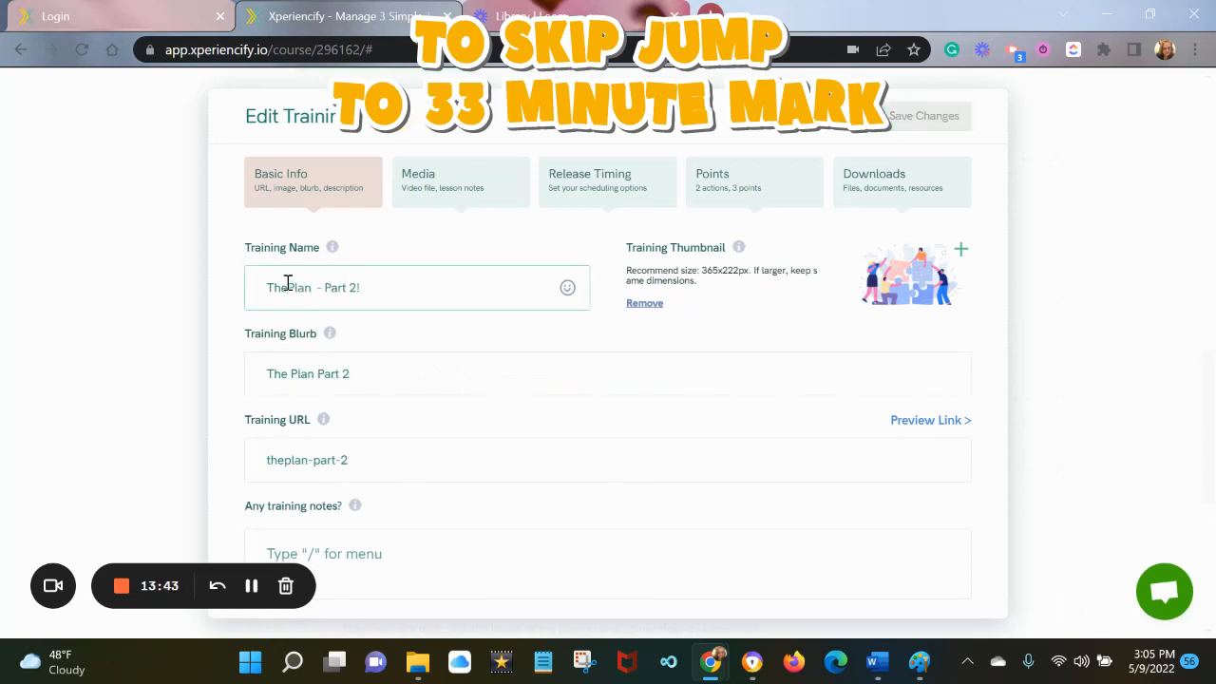
# Step: Copy the "Training Notes – Step 2" heading and its bullet list from the Word outline into the training notes
pyautogui.click(365, 549)
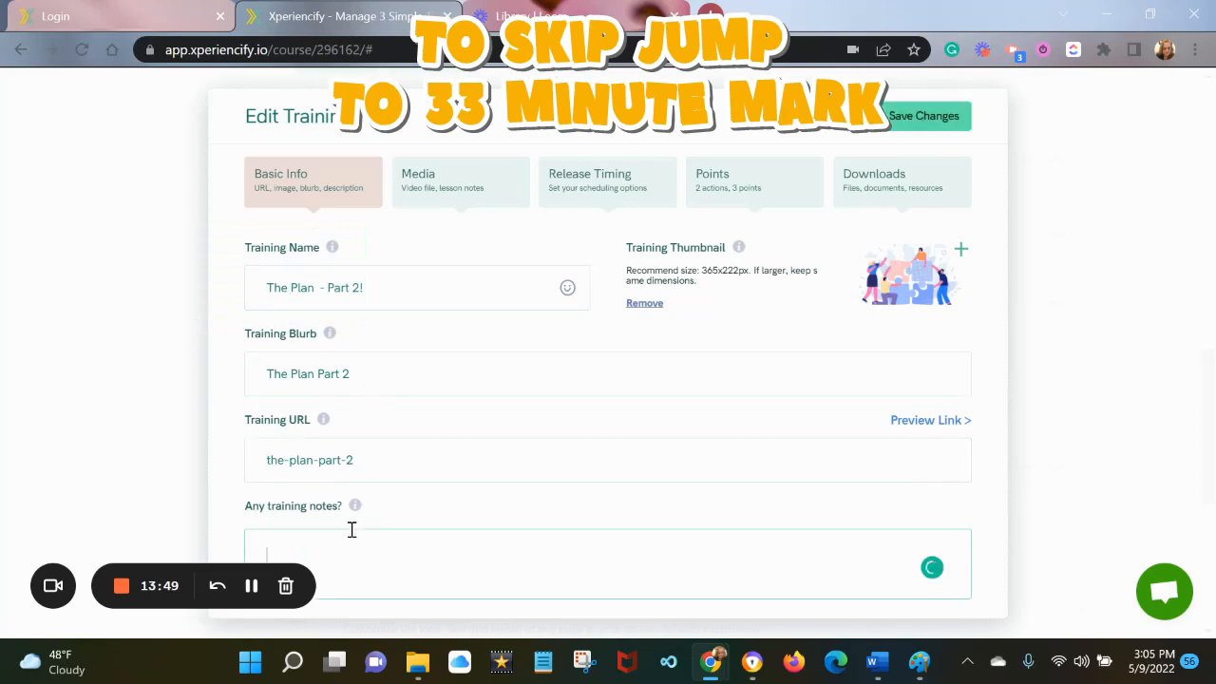
pyautogui.click(876, 661)
pyautogui.scroll(-4, 1209, 308)
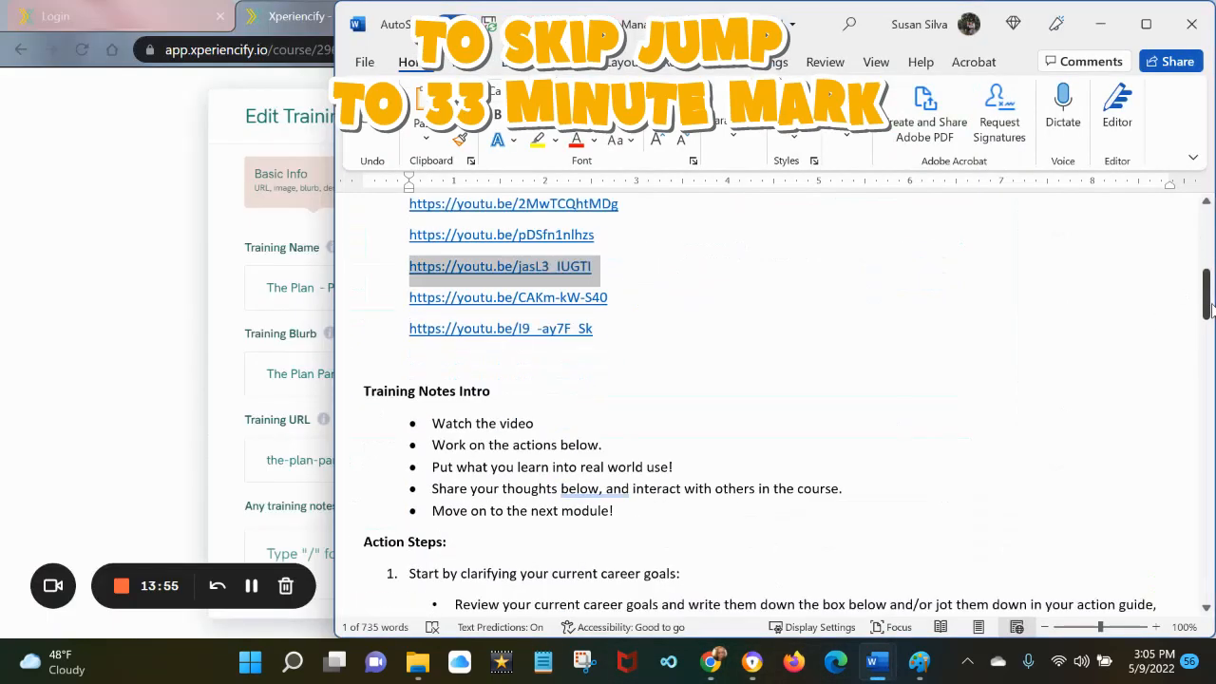
pyautogui.moveTo(605, 506); pyautogui.dragTo(421, 424)
pyautogui.scroll(-14, 949, 412)
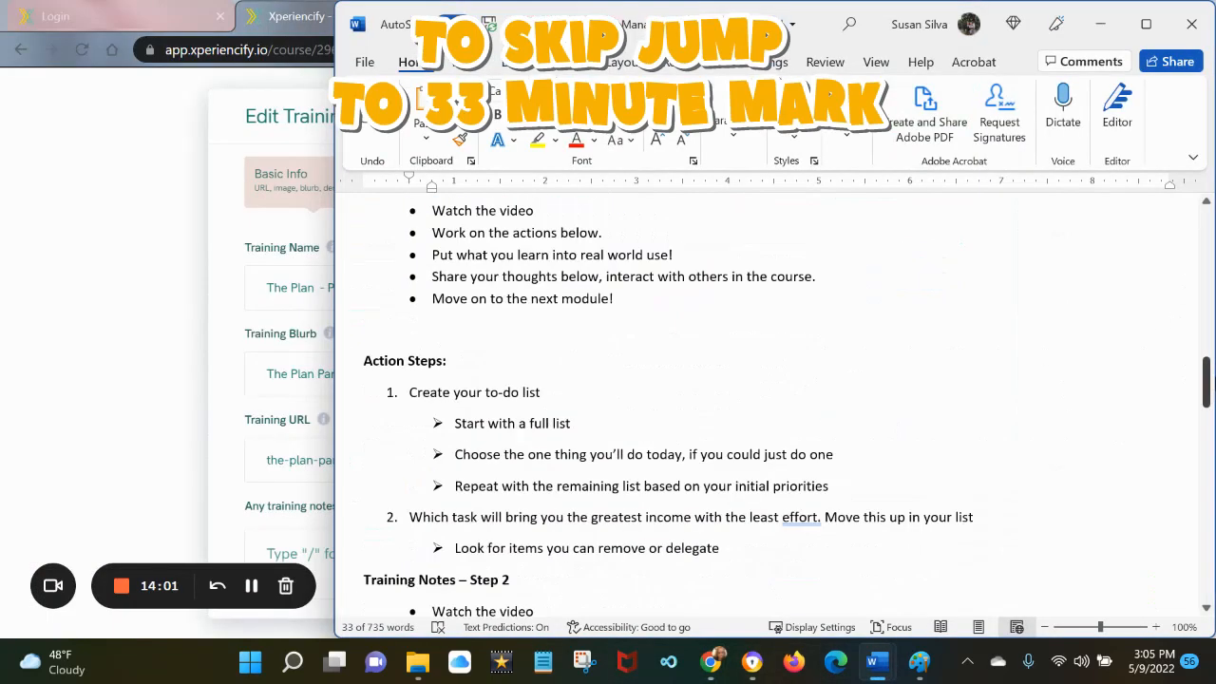
pyautogui.scroll(5, 641, 554)
pyautogui.moveTo(1207, 363); pyautogui.dragTo(1207, 422)
pyautogui.moveTo(615, 461); pyautogui.dragTo(397, 351)
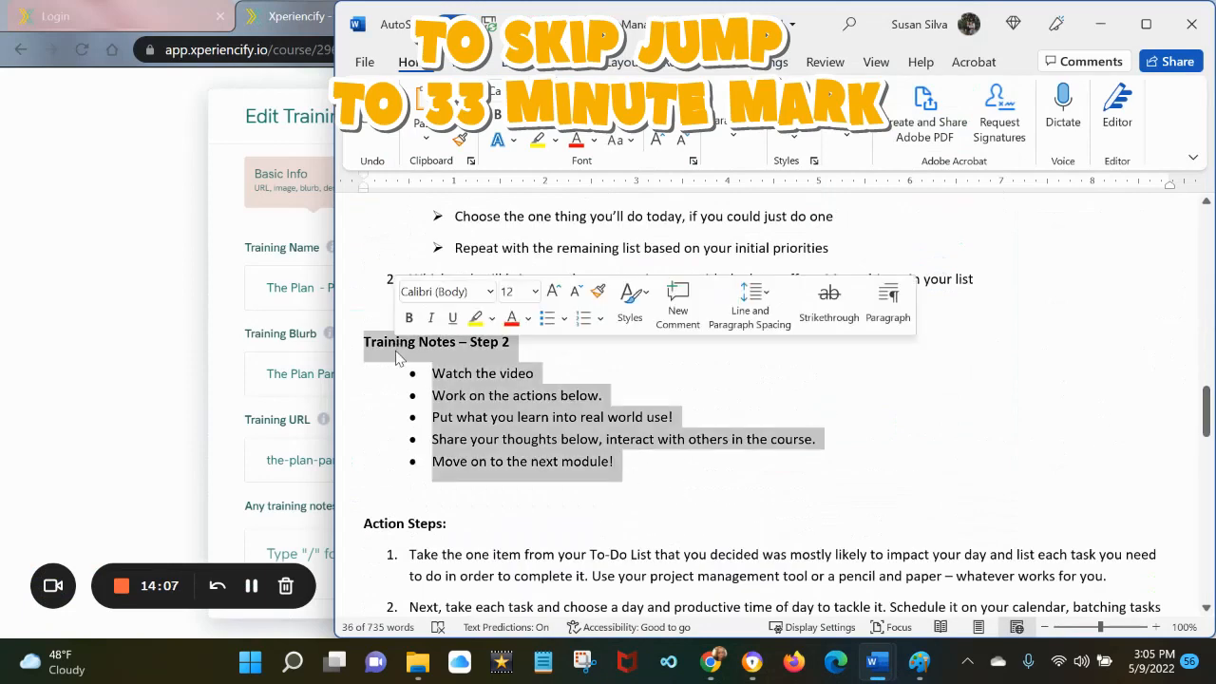
pyautogui.hotkey('ctrl', 'c')
pyautogui.click(225, 475)
pyautogui.click(433, 573)
pyautogui.hotkey('ctrl', 'v')
# Step: Format the "Training Notes – Step 2" line as a heading and accept the confirmation prompt
pyautogui.moveTo(414, 516); pyautogui.dragTo(333, 491)
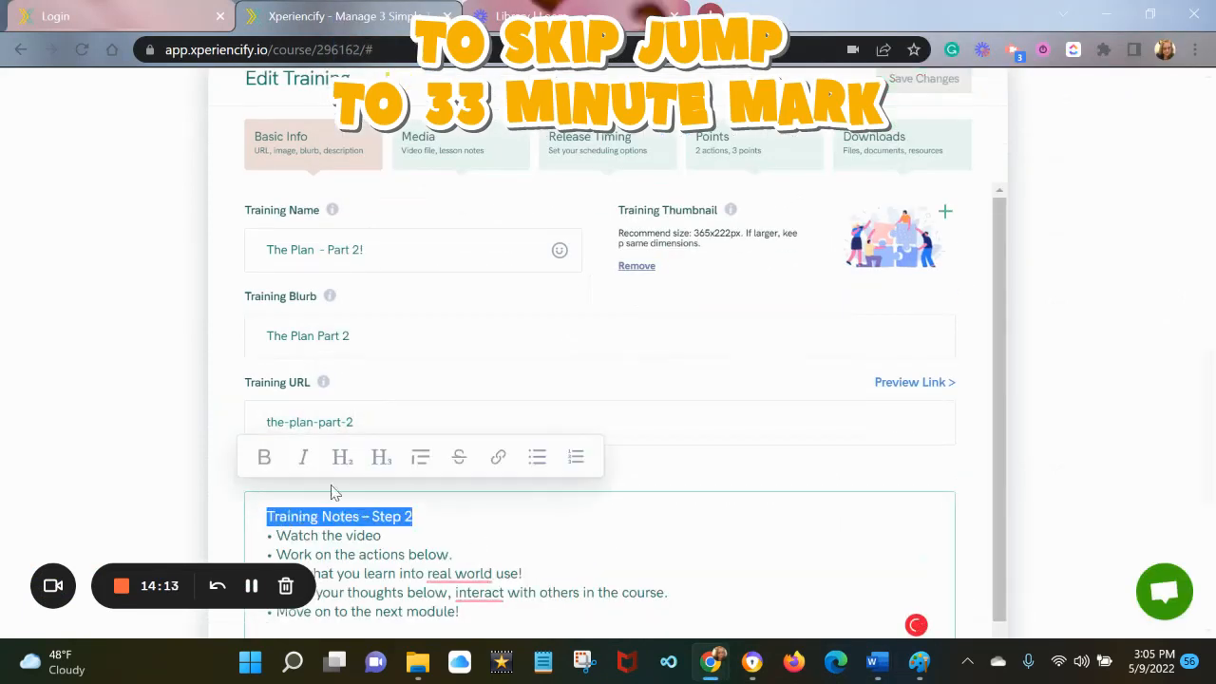
pyautogui.click(382, 459)
pyautogui.click(456, 551)
pyautogui.click(1012, 477)
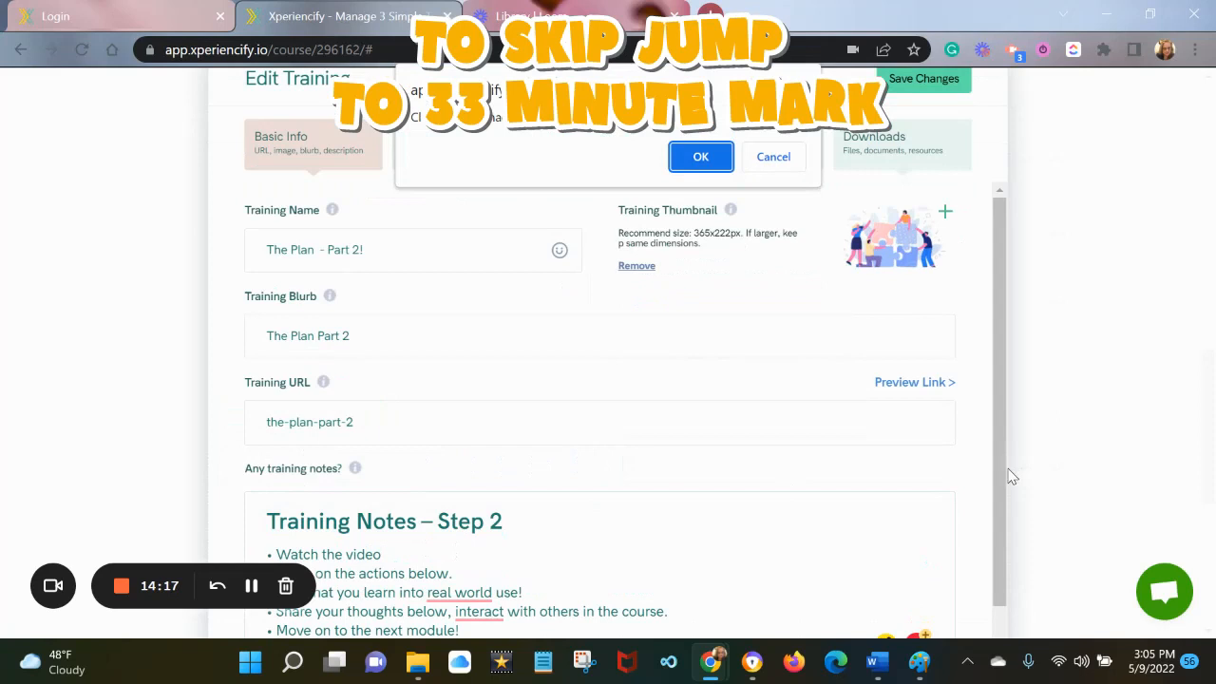
pyautogui.click(703, 159)
# Step: Correct the notes to "real-world use" and "below, and interact", and set the bullet list as an indented quote block
pyautogui.moveTo(459, 593)
pyautogui.click(469, 492)
pyautogui.moveTo(480, 613)
pyautogui.click(523, 501)
pyautogui.moveTo(462, 631); pyautogui.dragTo(267, 556)
pyautogui.click(455, 513)
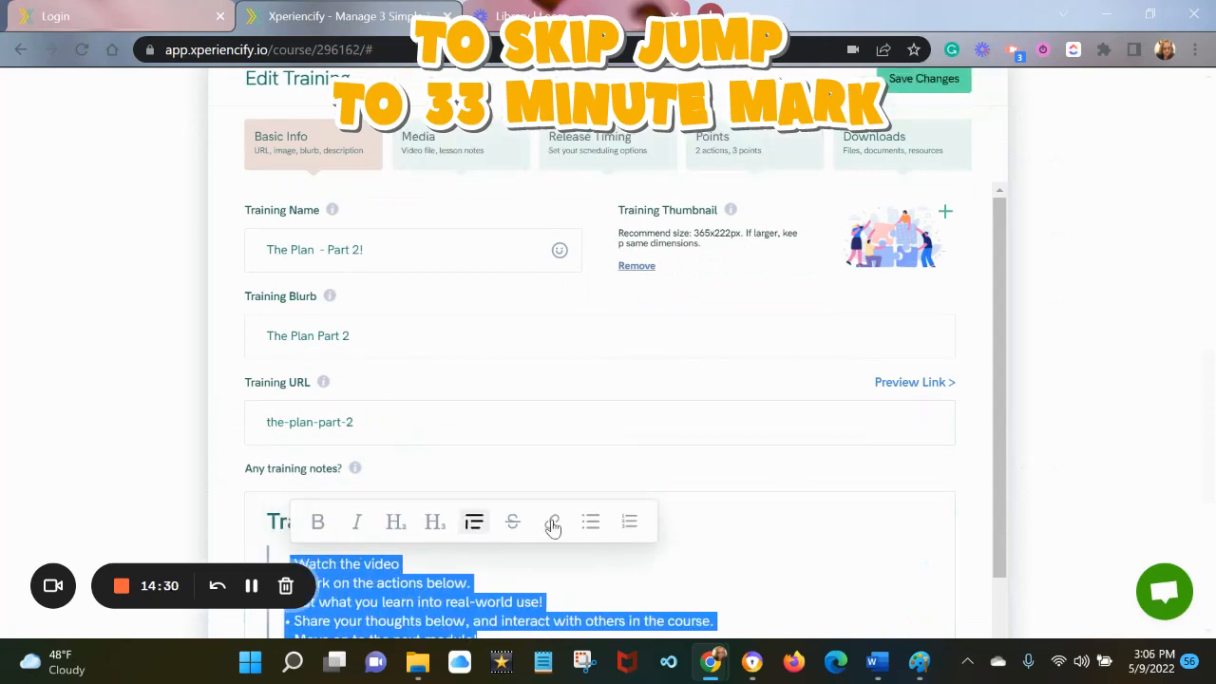
pyautogui.click(750, 562)
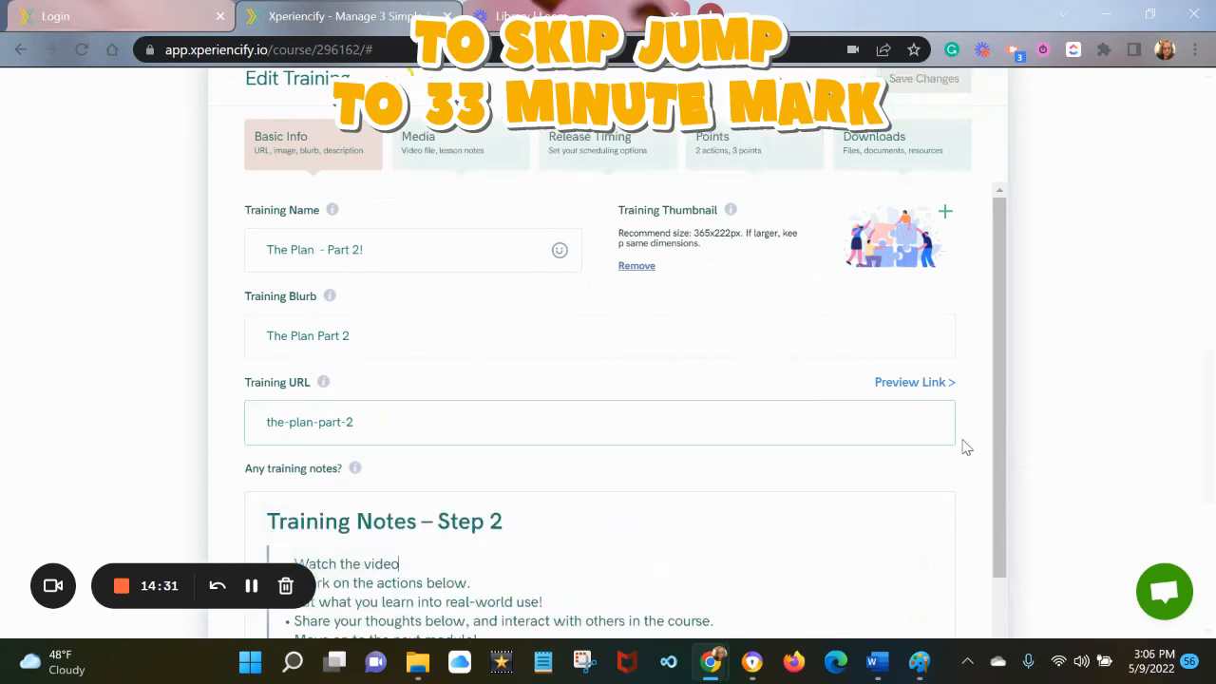
# Step: Upload the "Step 2 - Plan" image, file 5, as the training thumbnail
pyautogui.click(861, 252)
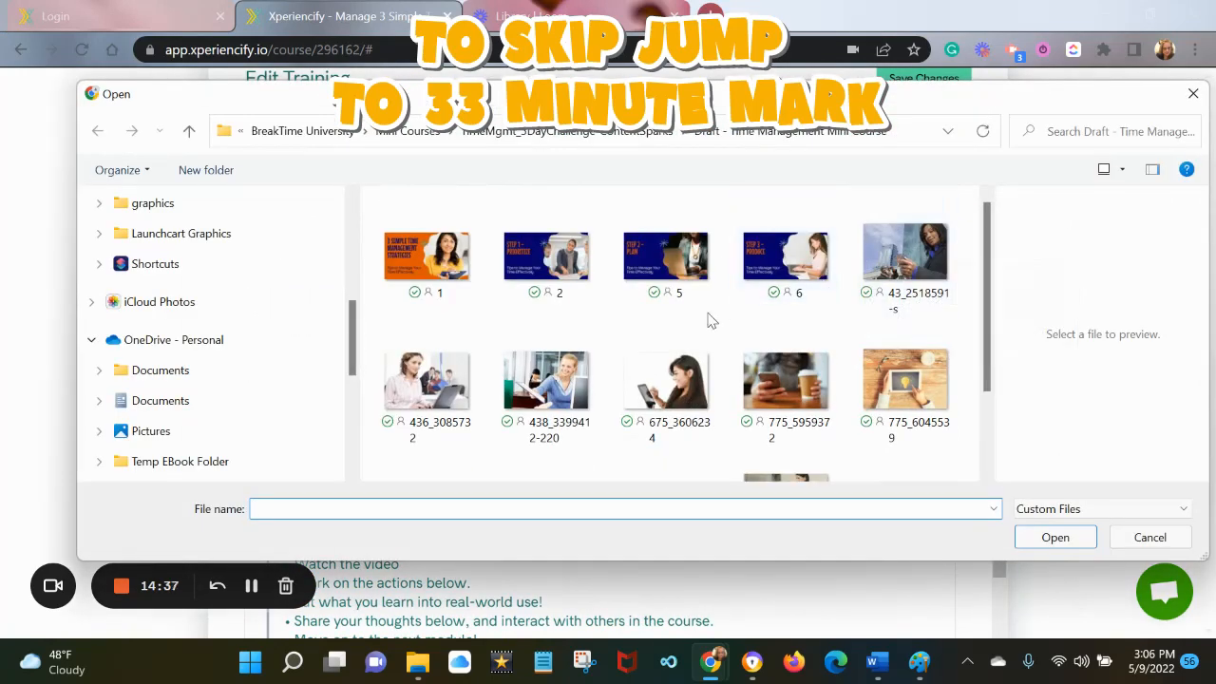
pyautogui.click(665, 256)
pyautogui.click(1025, 537)
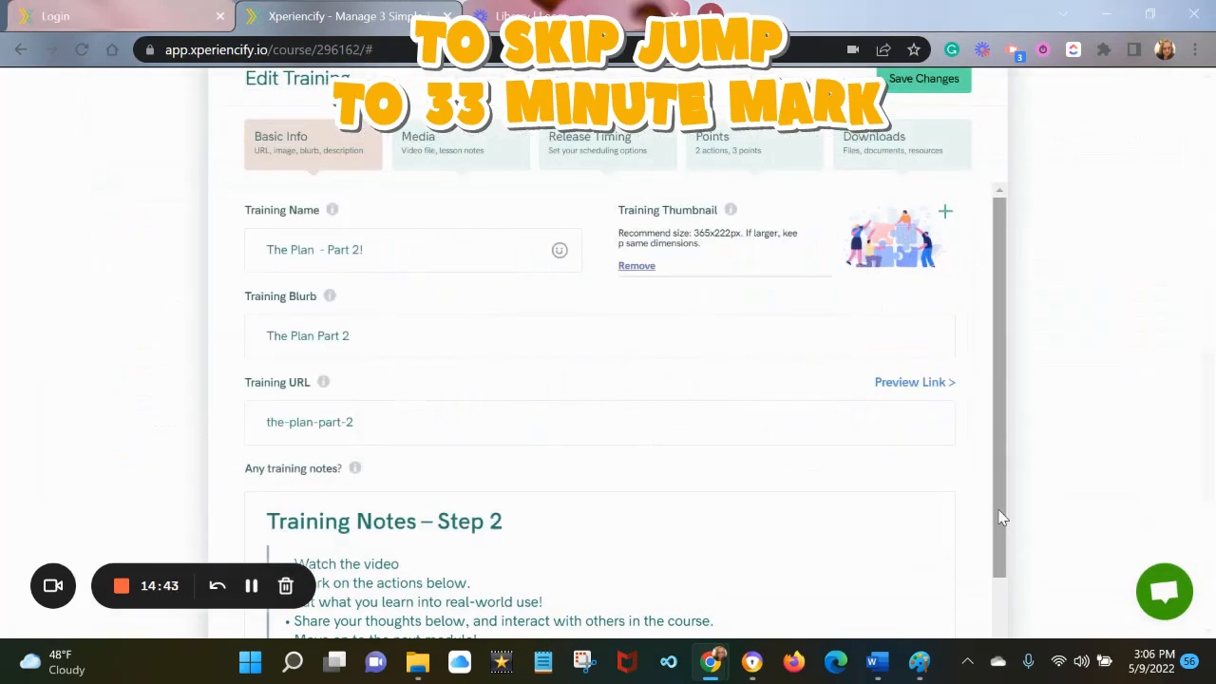
# Step: Extend the training notes heading to "Training Notes – Step 2 - Part 2" and look over the notes
pyautogui.click(518, 522)
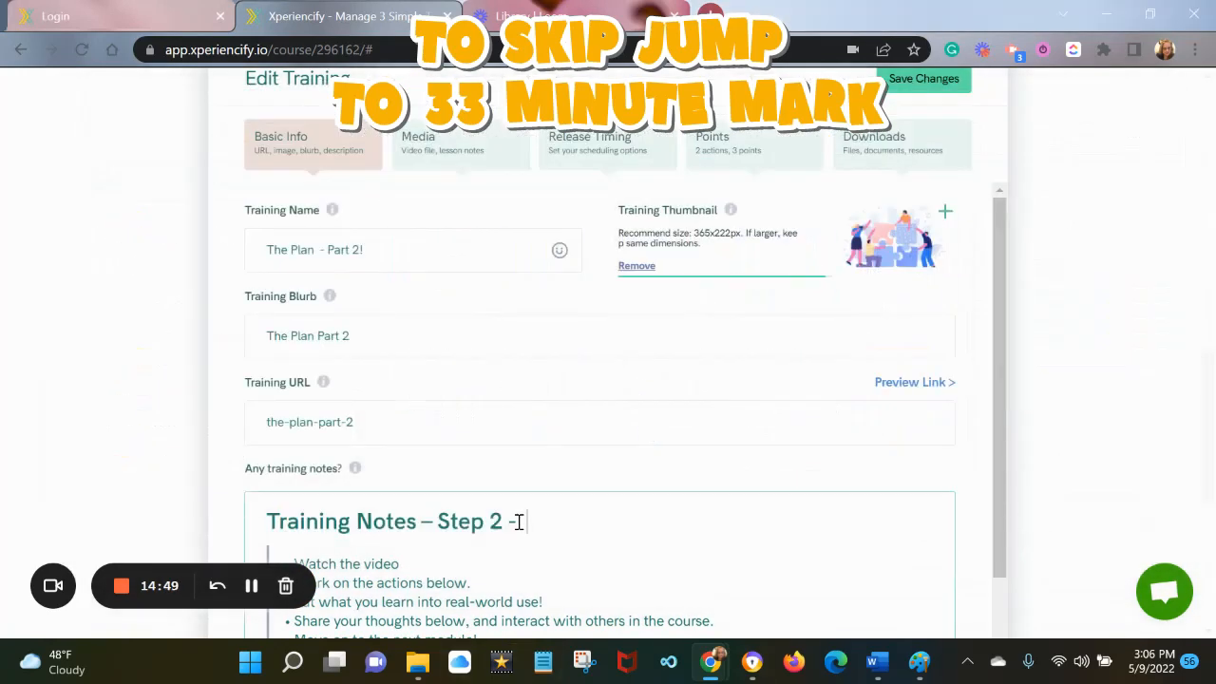
pyautogui.click(619, 462)
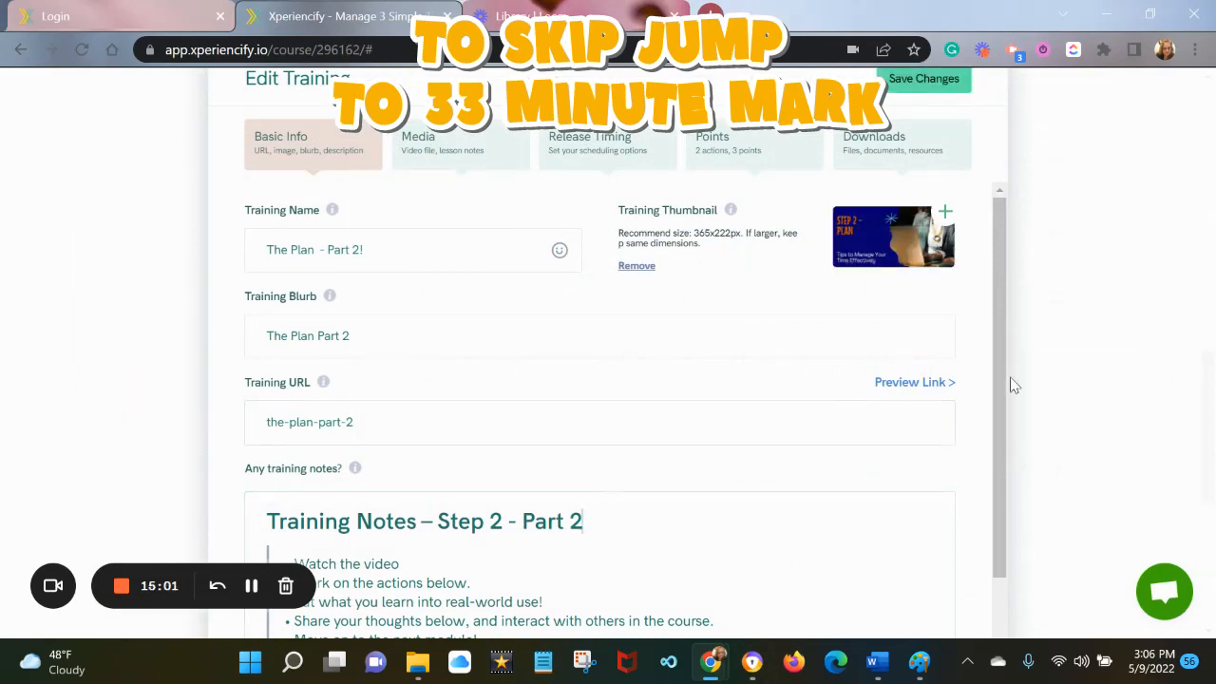
pyautogui.scroll(-1, 1014, 384)
pyautogui.click(722, 445)
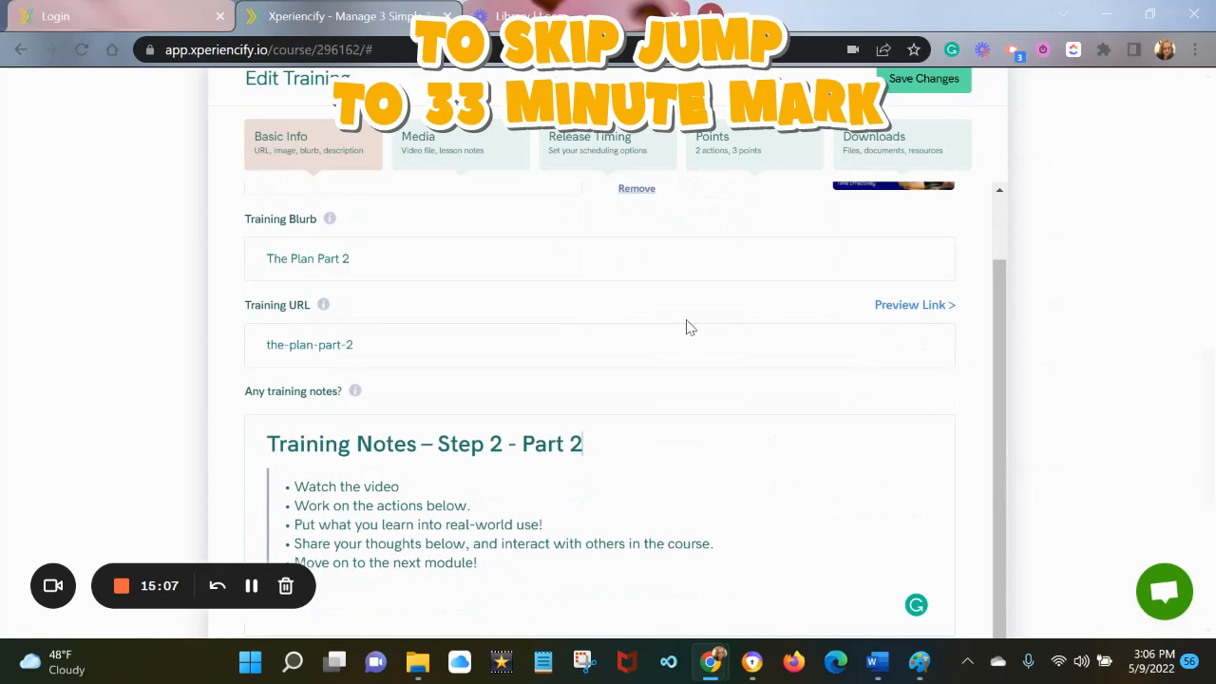
pyautogui.moveTo(991, 535); pyautogui.dragTo(997, 449)
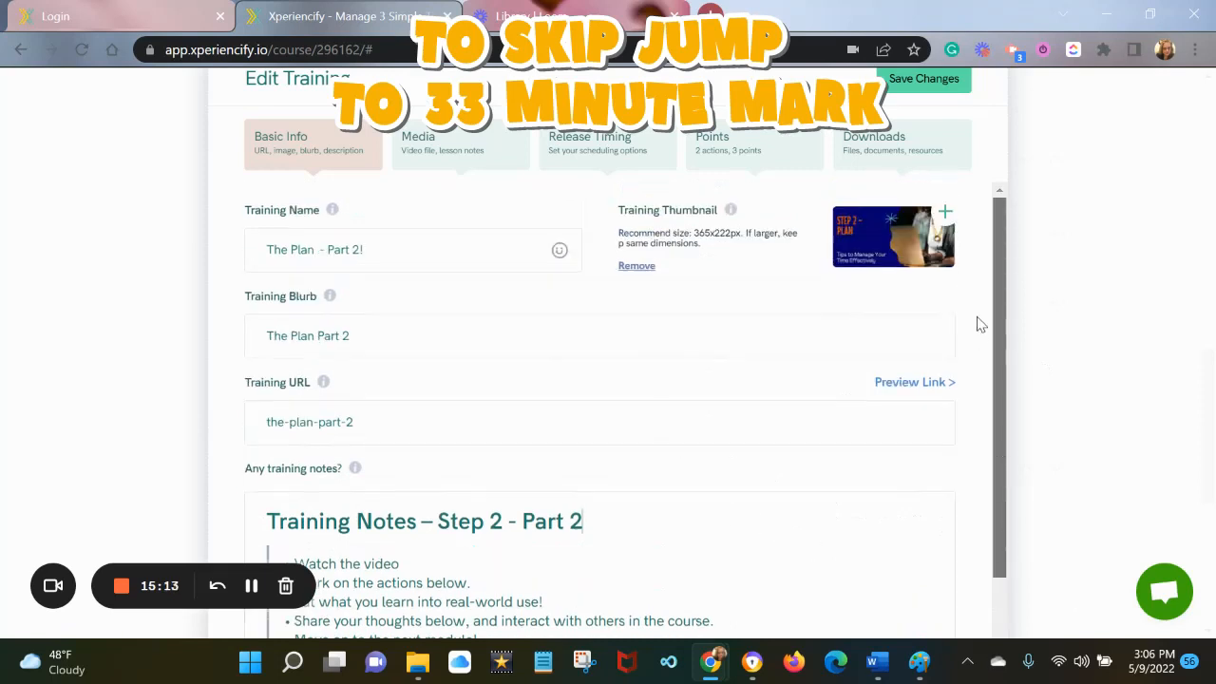
pyautogui.scroll(-1, 981, 324)
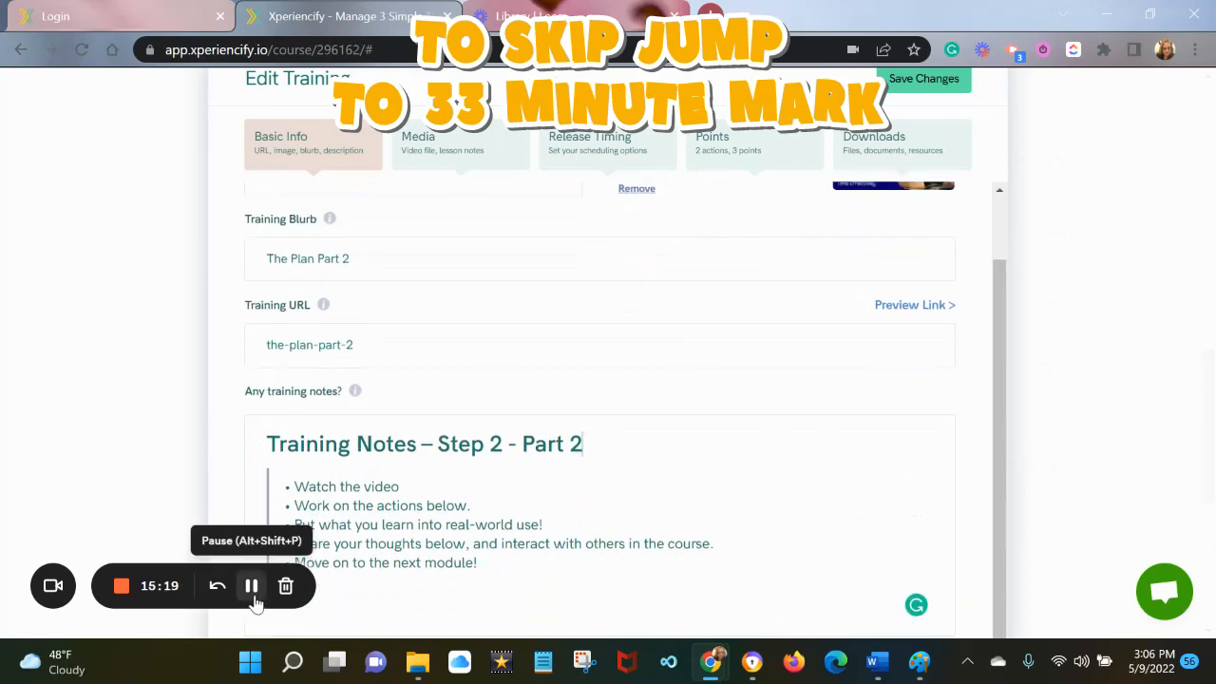
# Step: Open the video link entry in the training's media settings
pyautogui.click(451, 157)
pyautogui.click(434, 413)
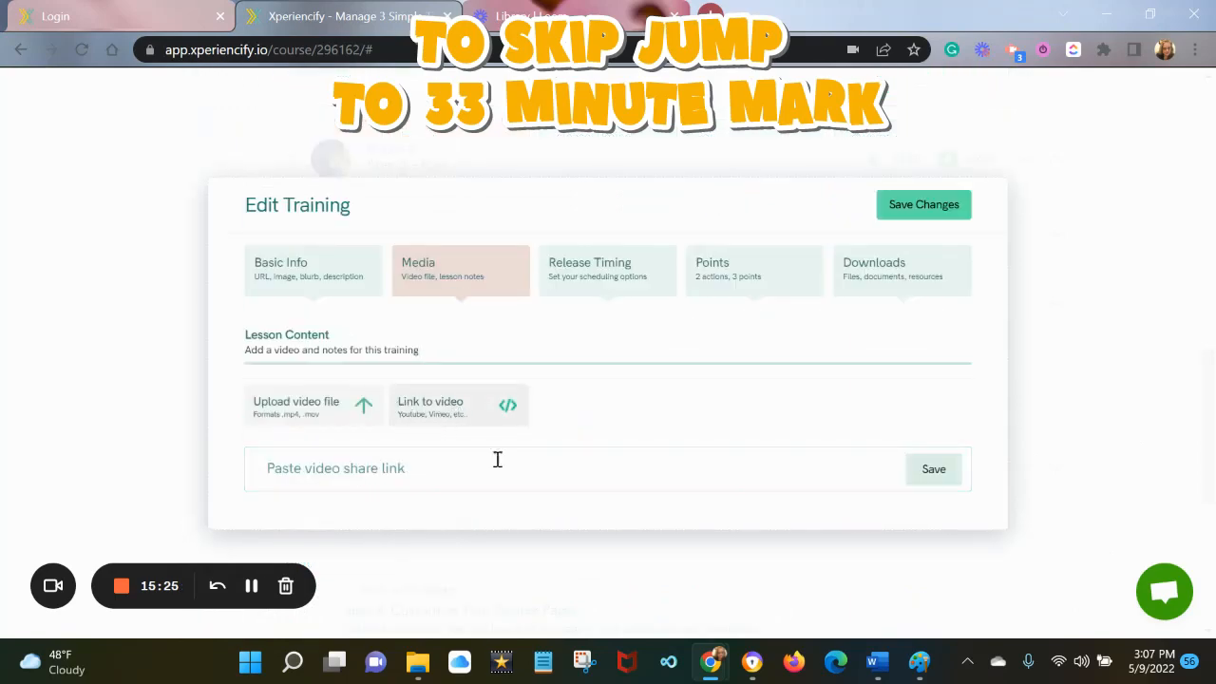
pyautogui.moveTo(876, 661)
pyautogui.click(820, 575)
pyautogui.scroll(10, 700, 415)
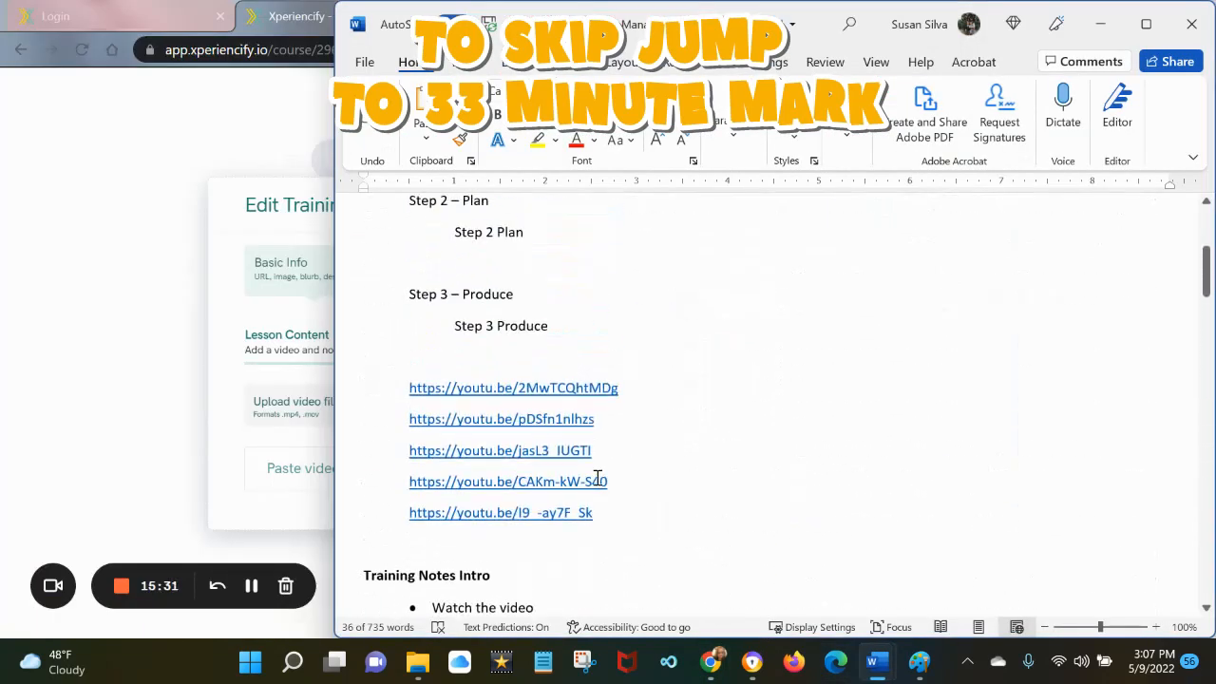
pyautogui.moveTo(611, 483); pyautogui.dragTo(414, 485)
pyautogui.keyDown('ctrl'); pyautogui.click(446, 513); pyautogui.keyUp('ctrl')
pyautogui.click(1146, 17)
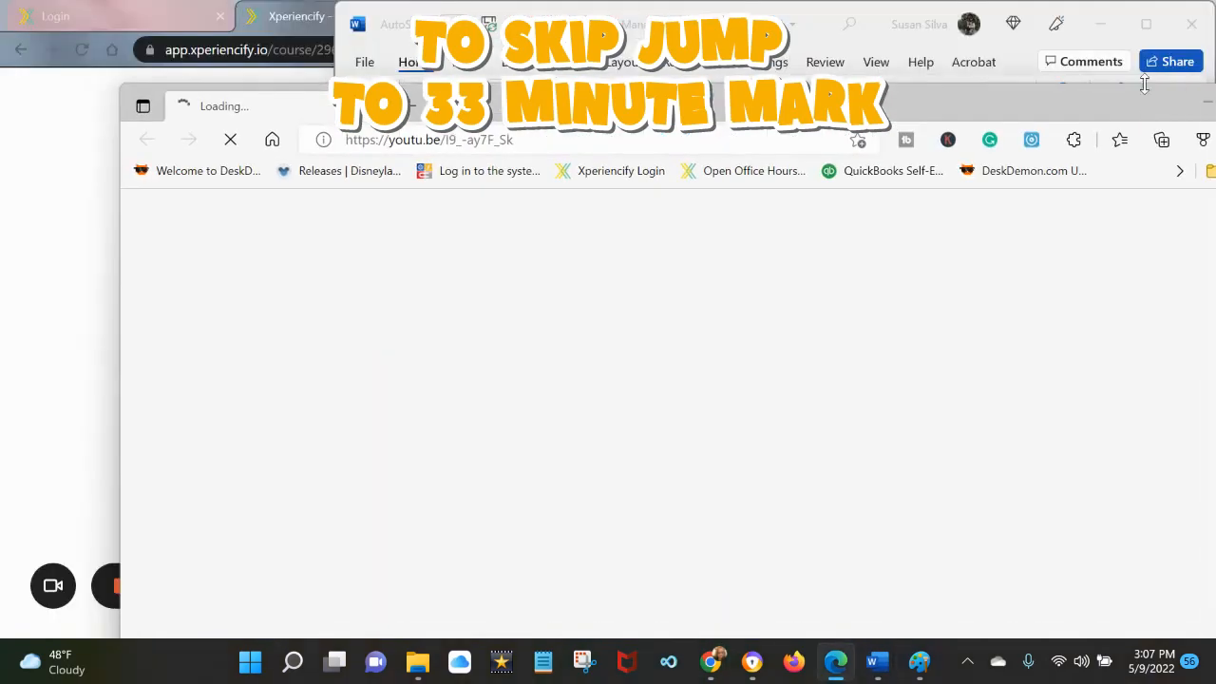
pyautogui.click(1169, 102)
pyautogui.click(1100, 24)
pyautogui.click(385, 473)
pyautogui.hotkey('ctrl', 'v')
pyautogui.hotkey('ctrl', 'z')
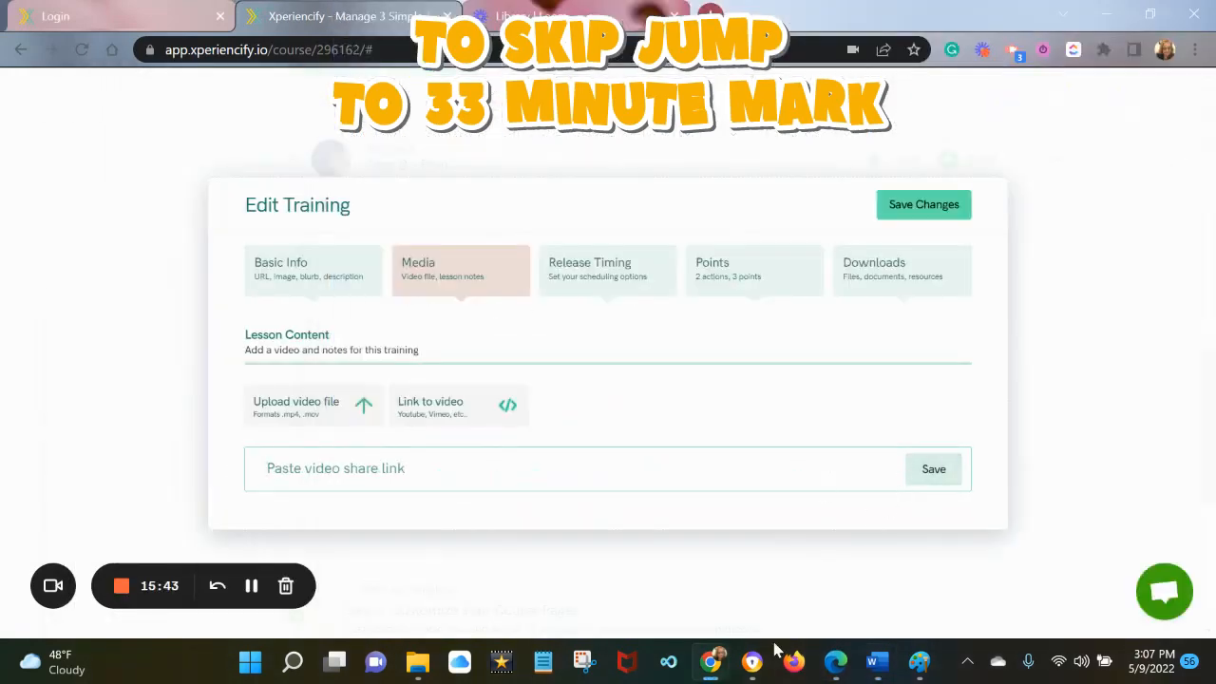
pyautogui.moveTo(876, 662)
pyautogui.click(819, 570)
pyautogui.moveTo(619, 485); pyautogui.dragTo(394, 503)
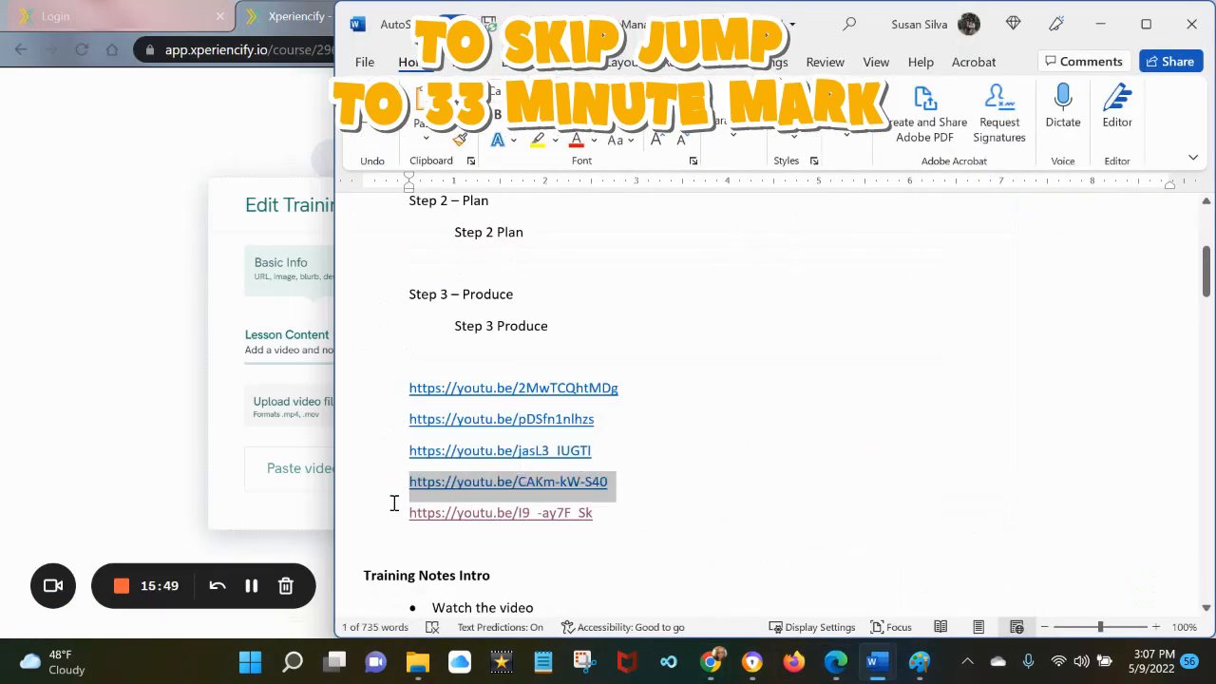
pyautogui.rightClick(436, 482)
pyautogui.click(484, 247)
pyautogui.click(318, 471)
pyautogui.hotkey('ctrl', 'v')
pyautogui.click(947, 482)
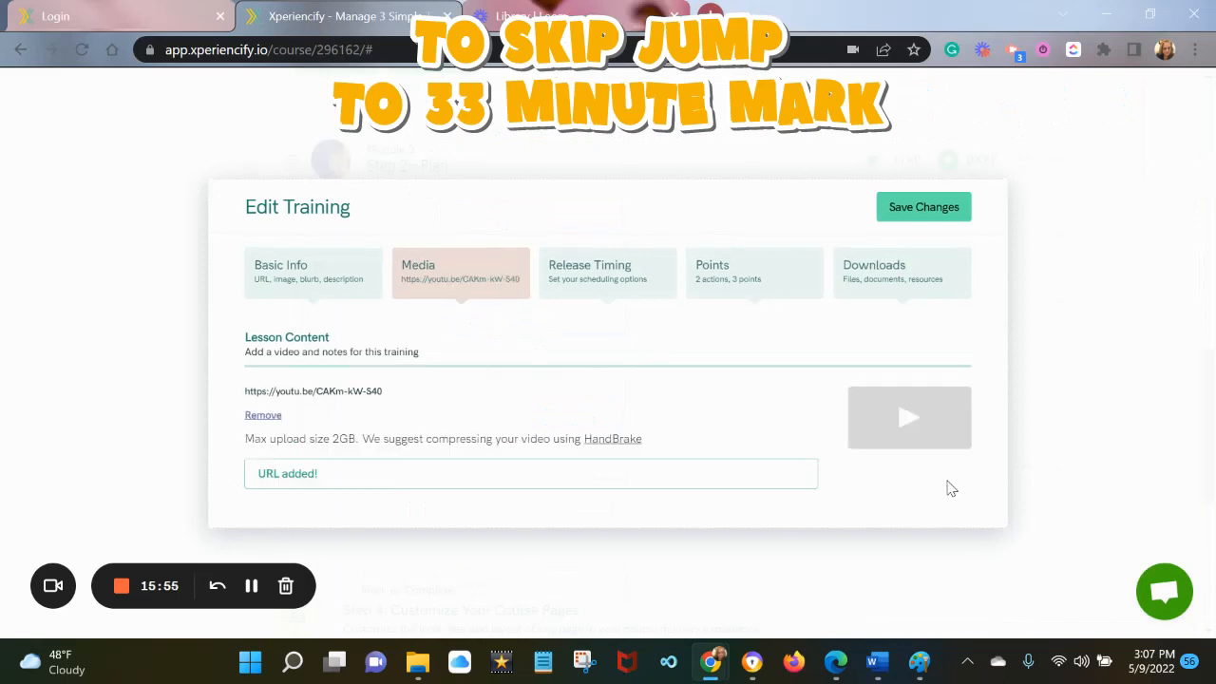
# Step: Set The Plan - Part 2 training's release timing to Immediately
pyautogui.click(633, 300)
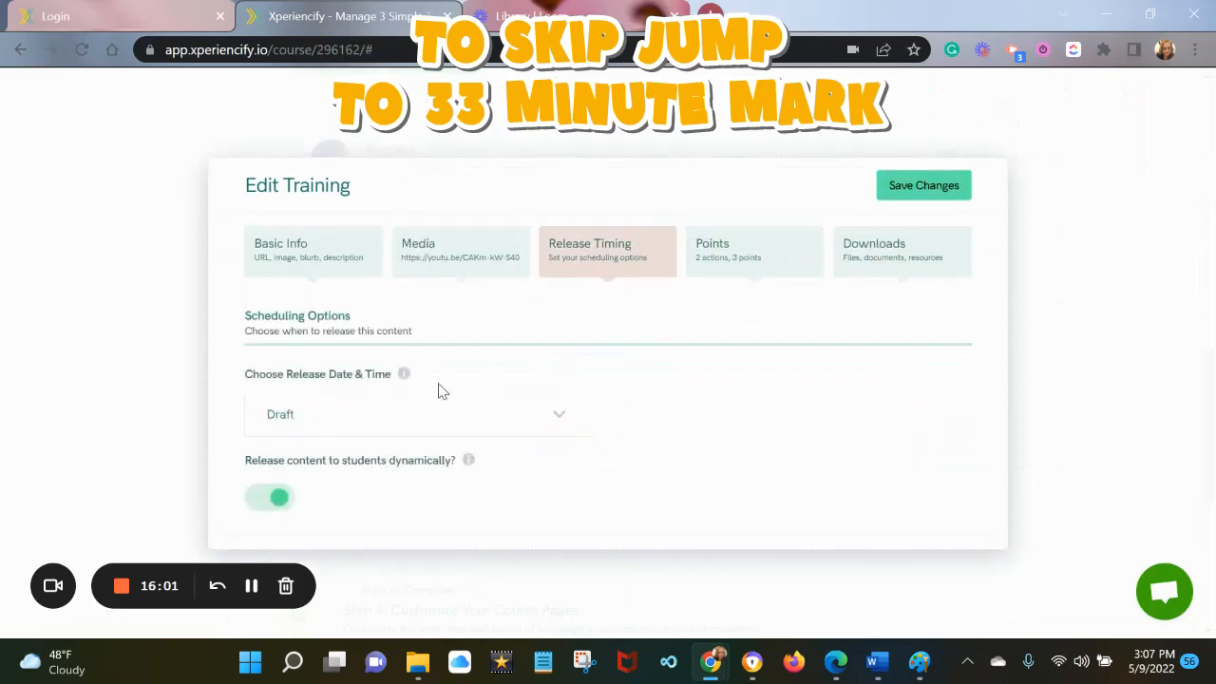
pyautogui.click(441, 408)
pyautogui.click(369, 252)
# Step: Rename the Watched Video action "Watch the video" and set its description to "Watch the training video"
pyautogui.click(746, 269)
pyautogui.click(347, 410)
pyautogui.scroll(-2, 371, 446)
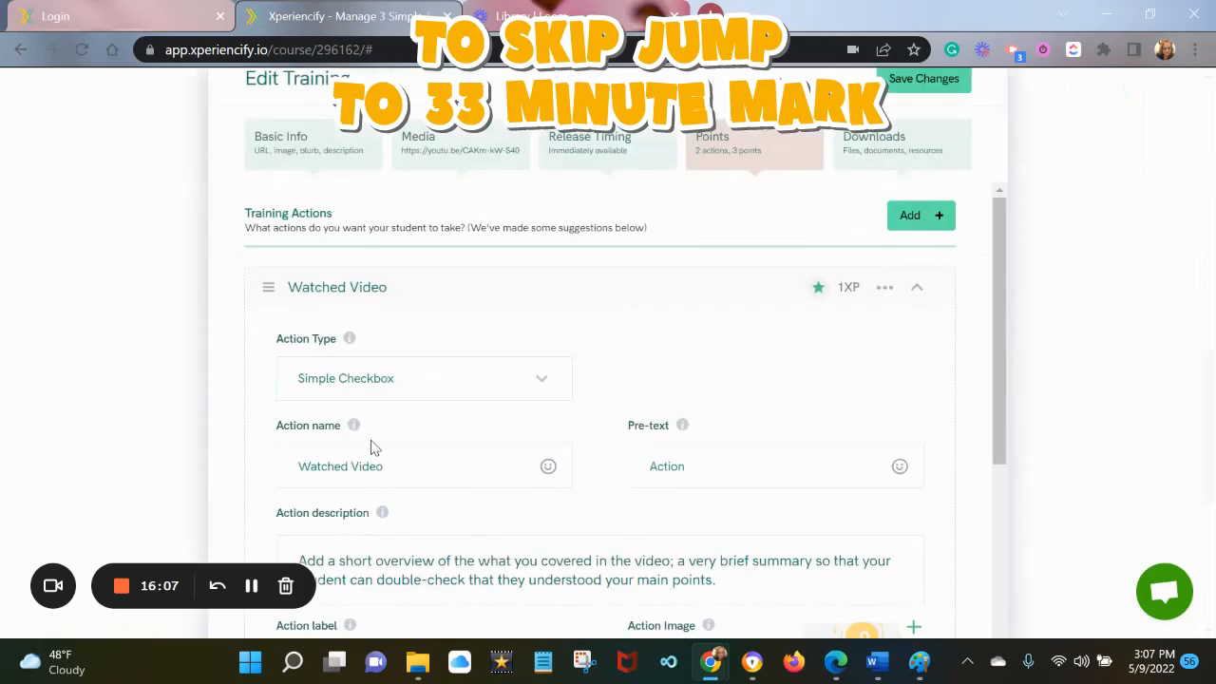
pyautogui.moveTo(371, 448); pyautogui.dragTo(239, 467)
pyautogui.write('Watc')
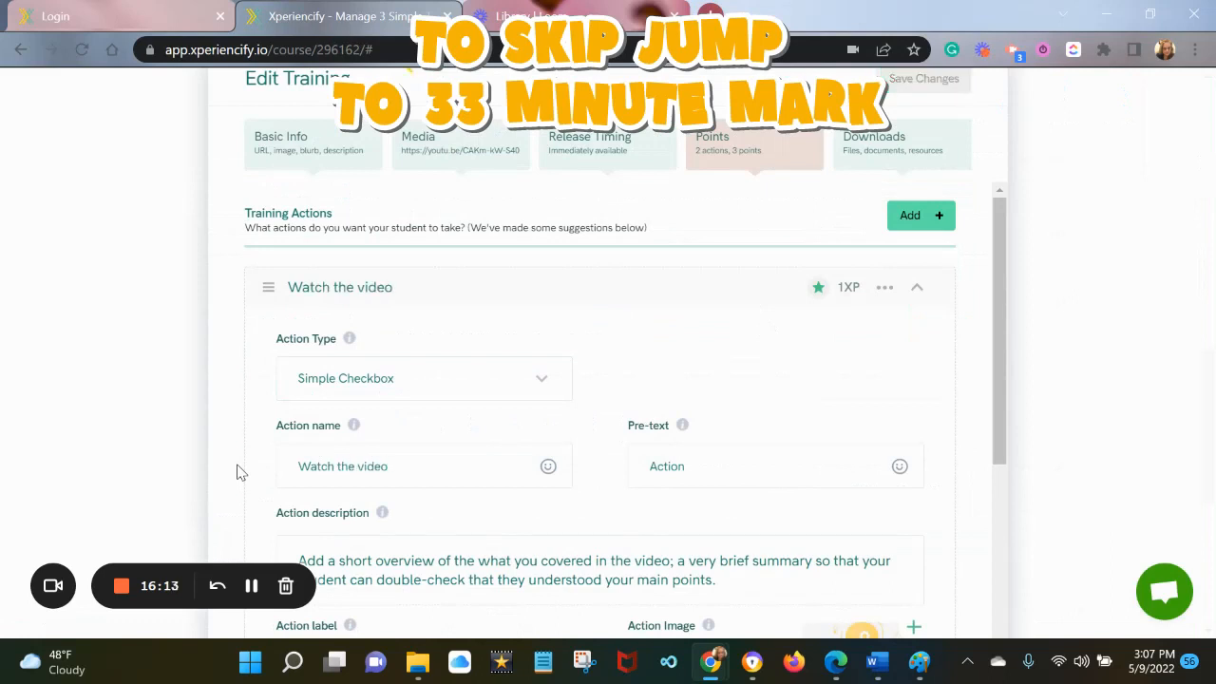
pyautogui.moveTo(735, 585); pyautogui.dragTo(180, 532)
pyautogui.write('Watch th')
pyautogui.write('e video')
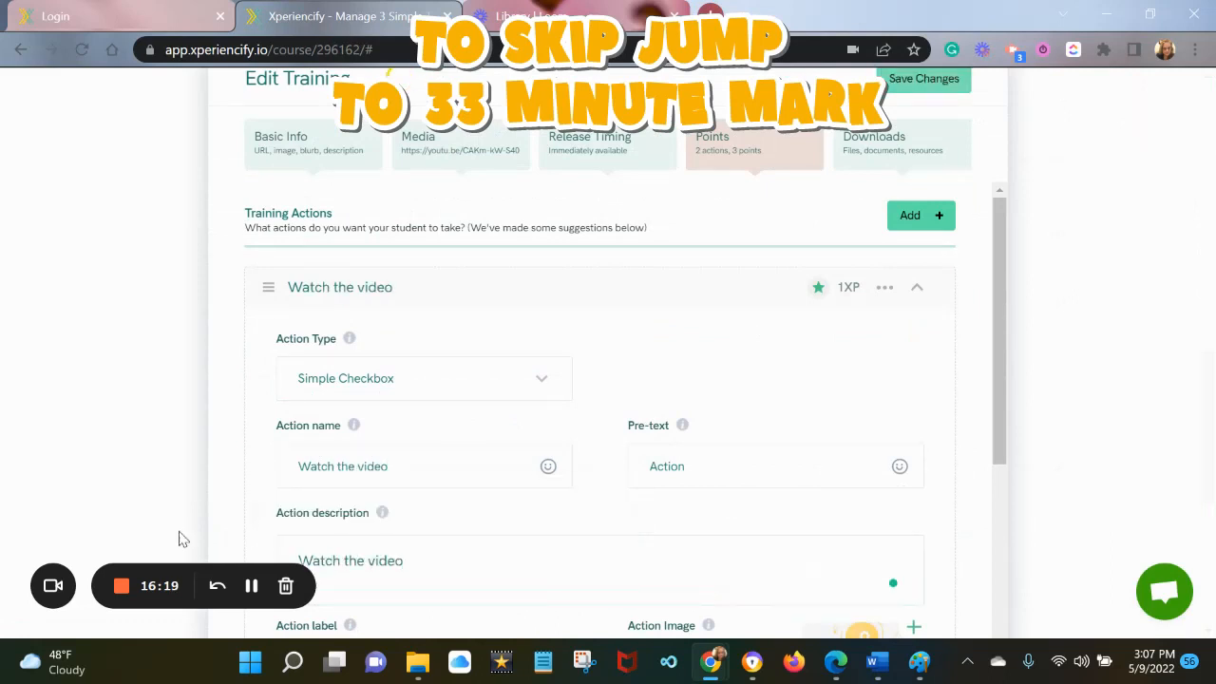
pyautogui.click(369, 562)
pyautogui.write('training')
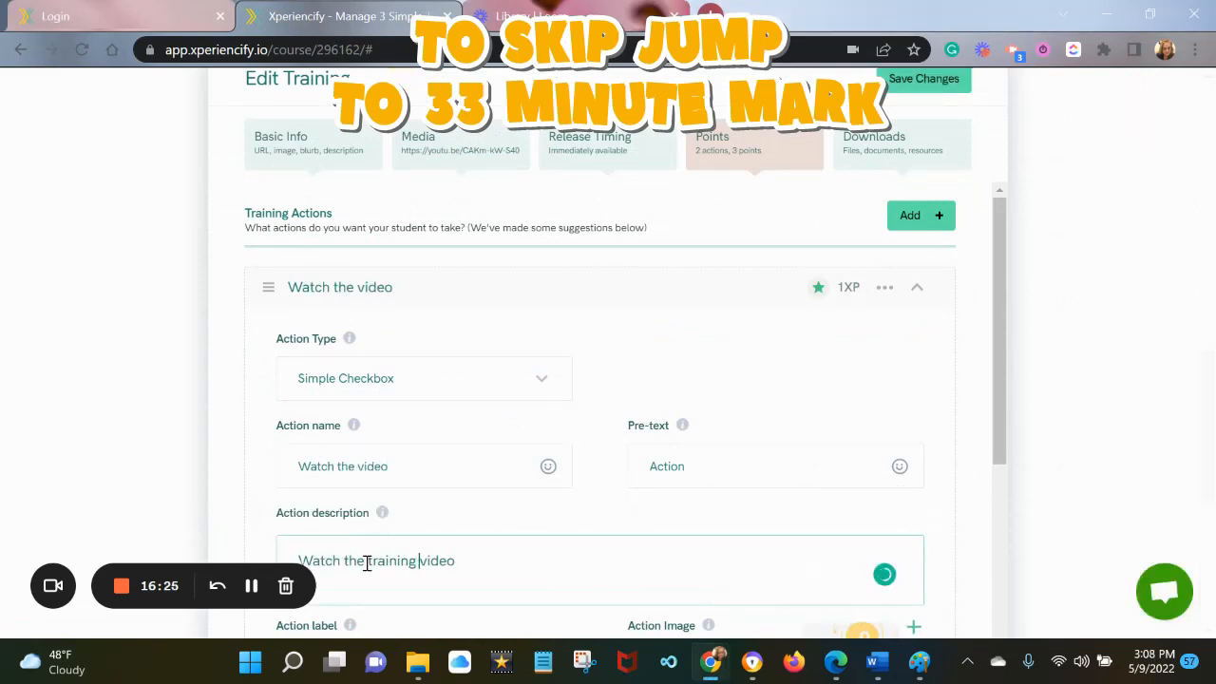
# Step: Set the "Watch the video" action's label to "Video watched"
pyautogui.scroll(-3, 367, 475)
pyautogui.moveTo(368, 434); pyautogui.dragTo(227, 431)
pyautogui.write('Video watched')
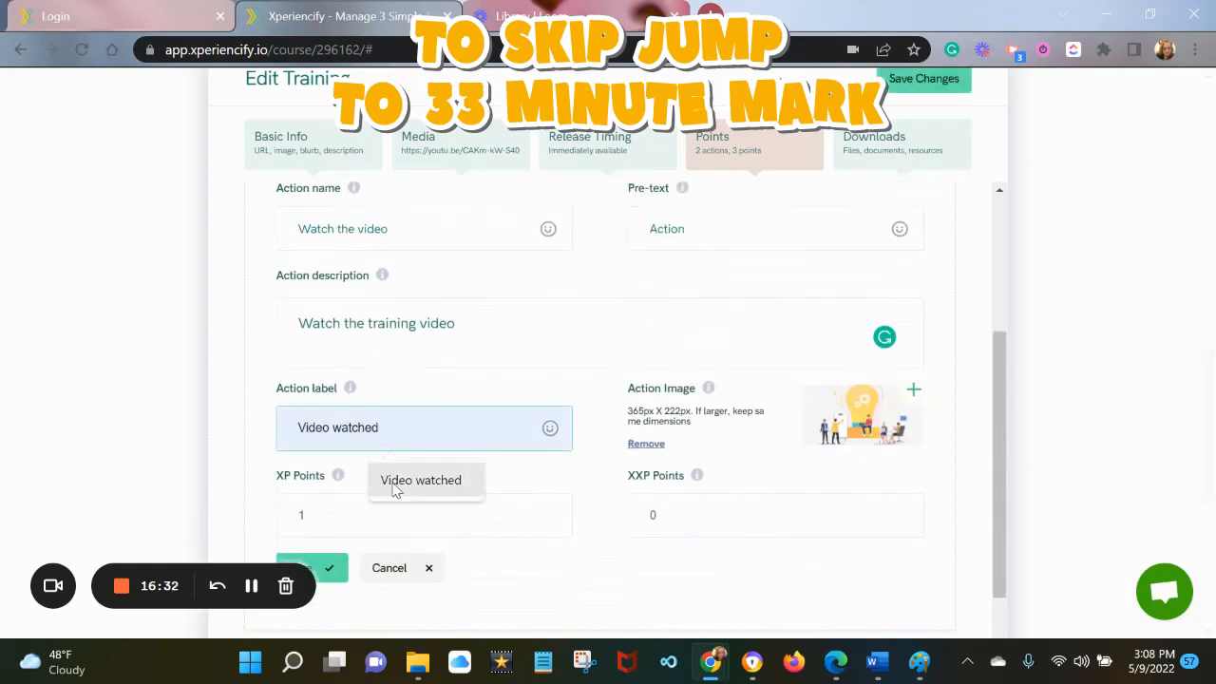
pyautogui.click(394, 490)
# Step: Give the "Watch the video" action the image 436_3085732, set its XP points to 2 and save the training
pyautogui.click(914, 389)
pyautogui.click(427, 380)
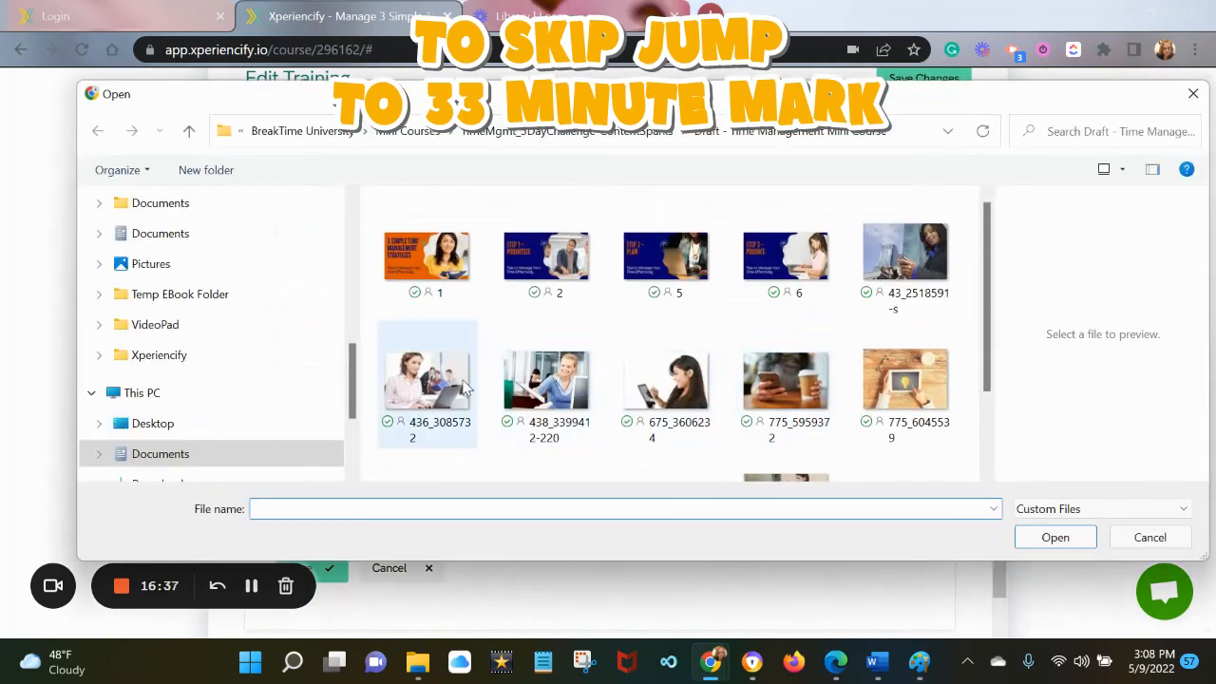
pyautogui.click(1056, 537)
pyautogui.doubleClick(298, 514)
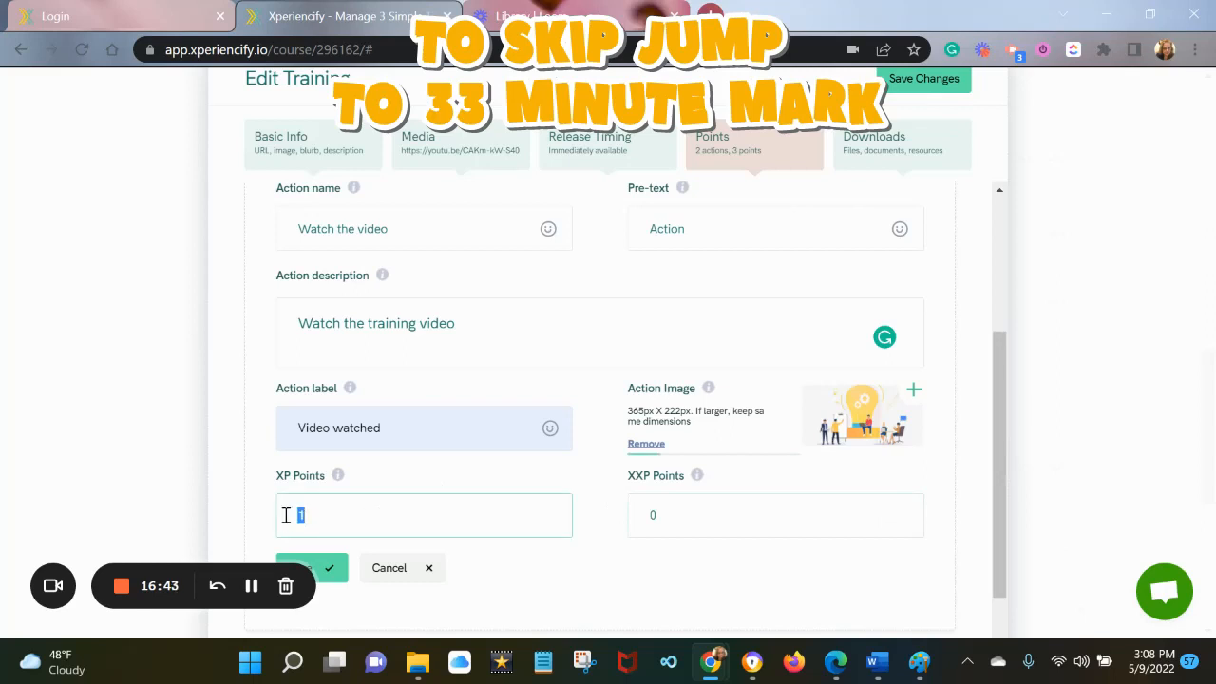
pyautogui.write('2')
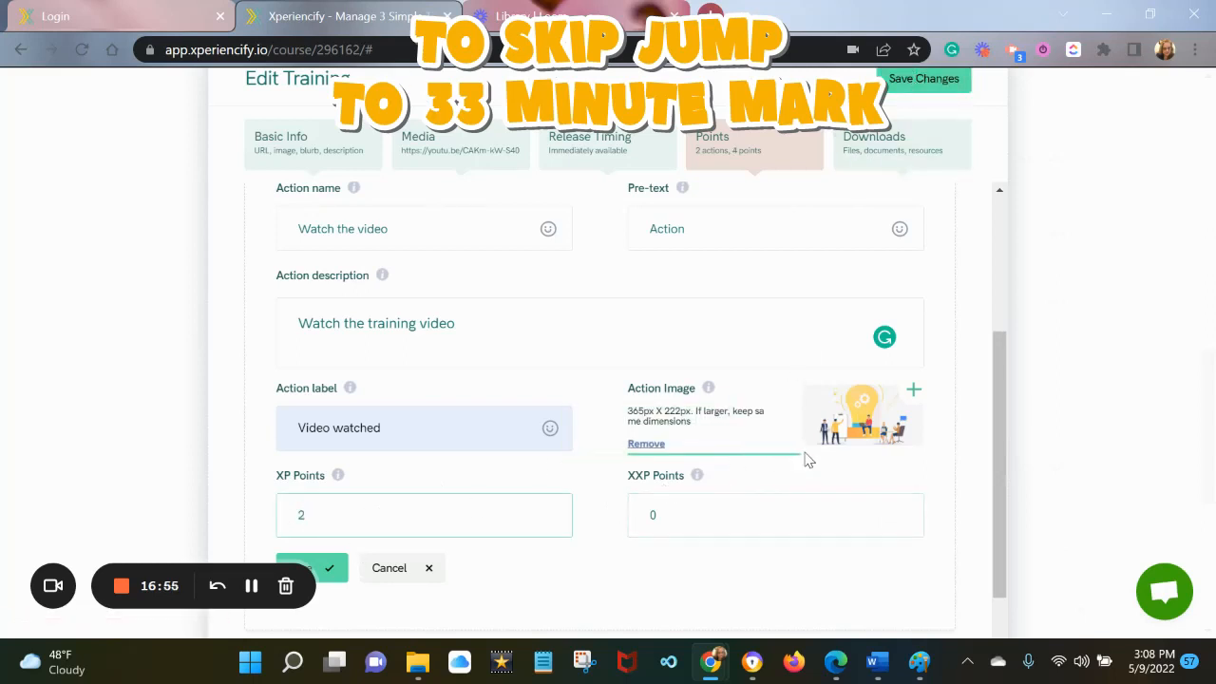
pyautogui.click(924, 83)
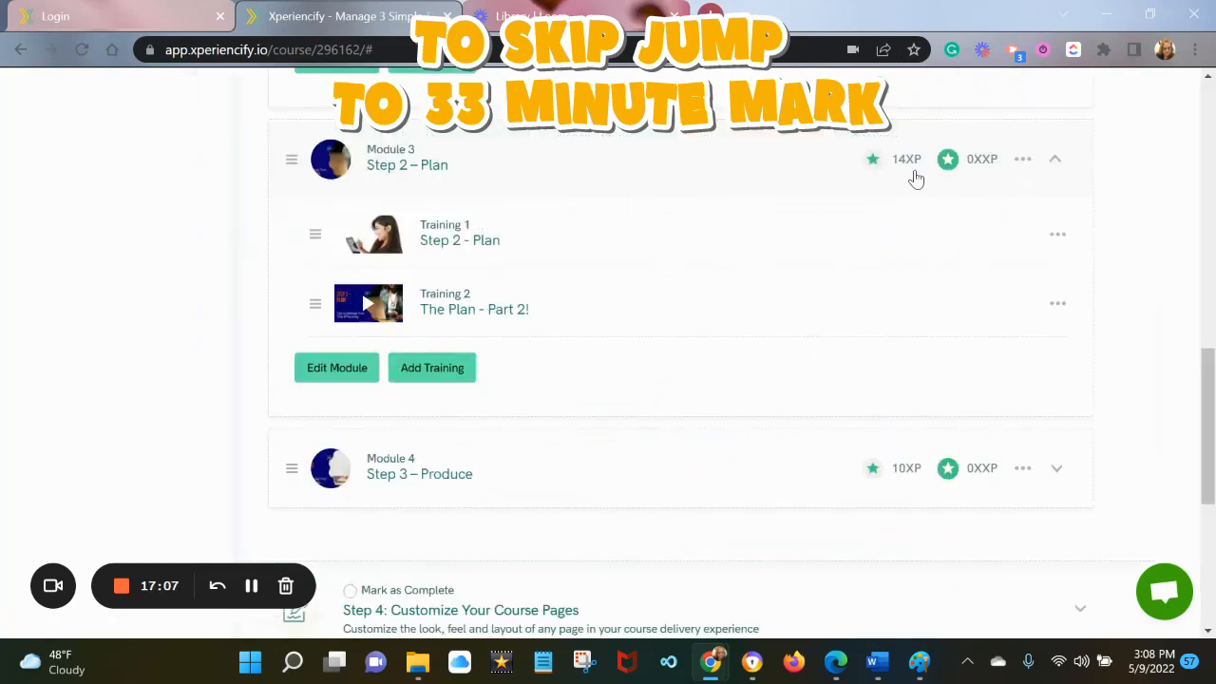
# Step: Add a training to the Step 3 – Produce module, using "Step 3 – Produce" from the Word outline as its name and blurb
pyautogui.click(615, 488)
pyautogui.click(561, 535)
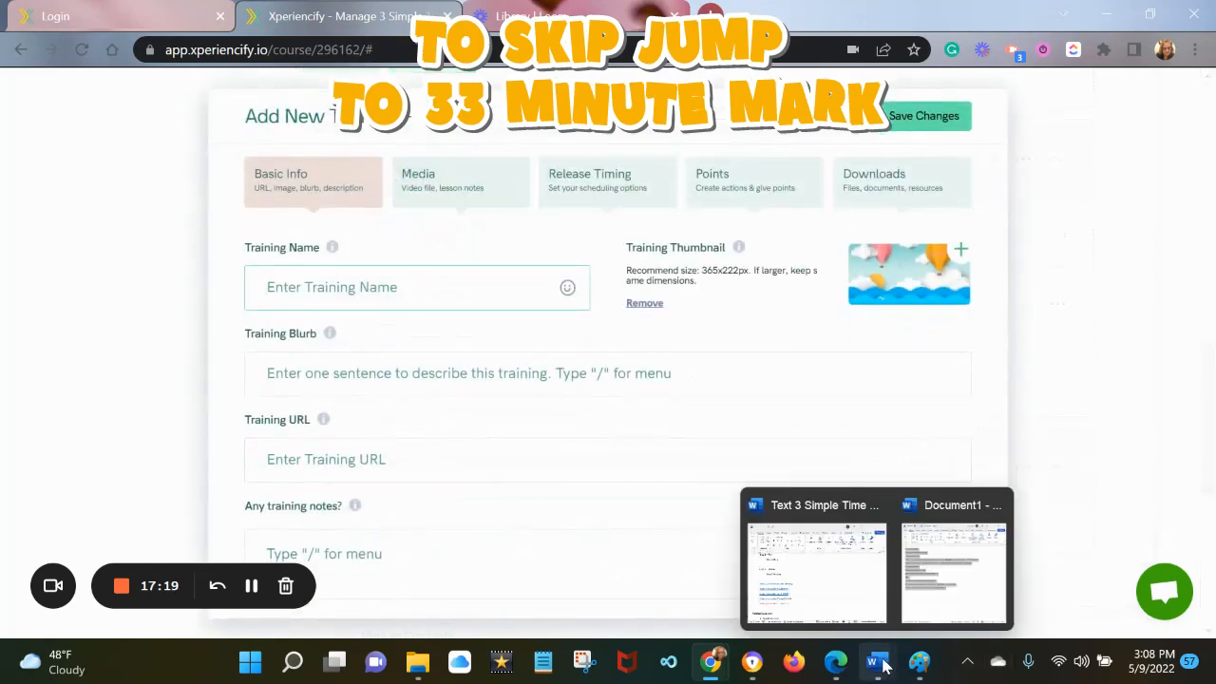
pyautogui.click(878, 666)
pyautogui.click(821, 572)
pyautogui.moveTo(525, 299); pyautogui.dragTo(388, 305)
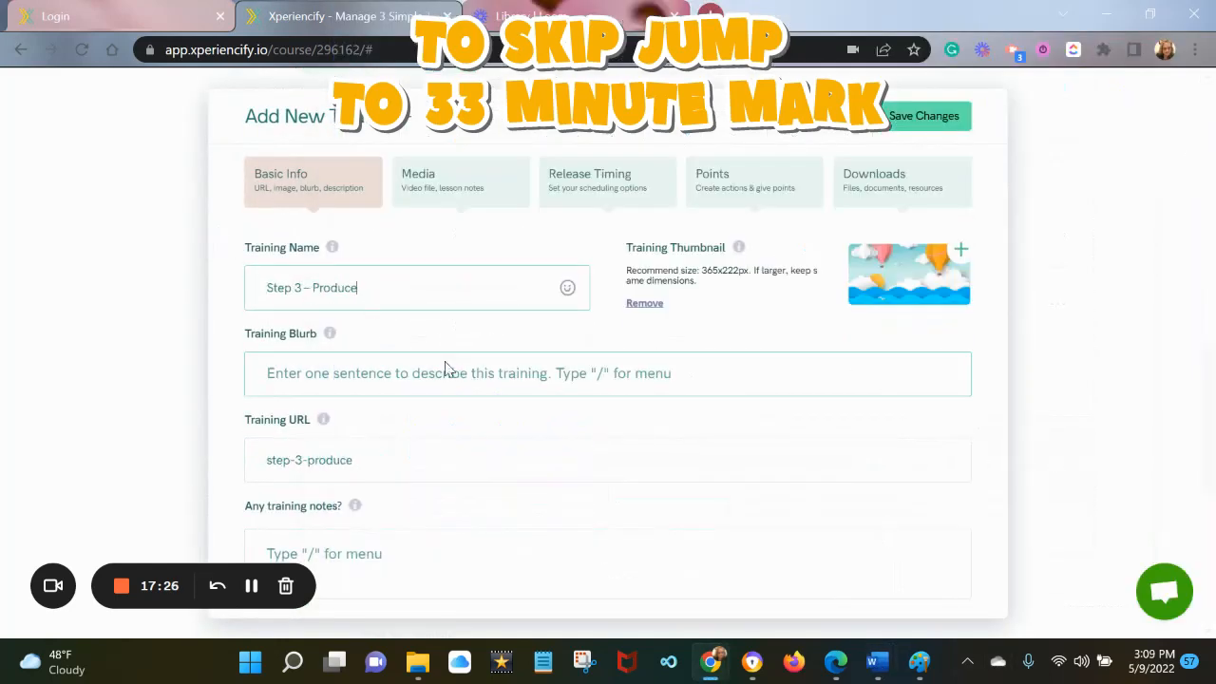
pyautogui.write('Step 3 – Produce')
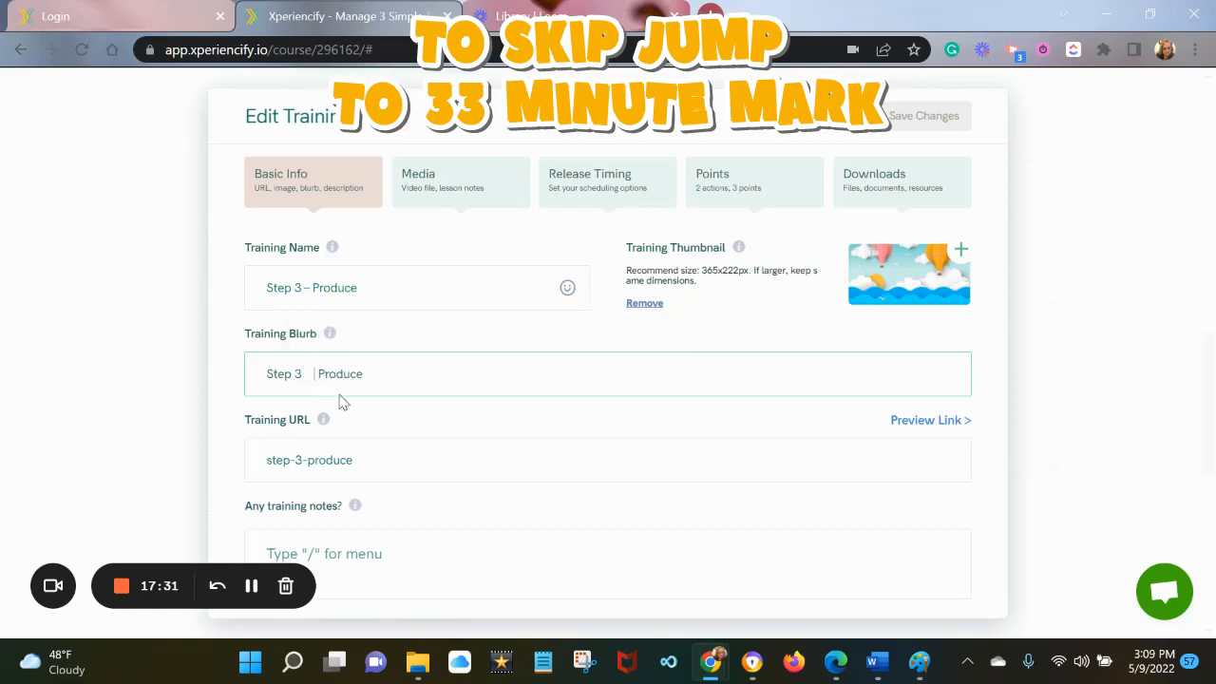
# Step: Set the Step 3 – Produce training's thumbnail to image file 6, the Step 3 graphic
pyautogui.click(933, 282)
pyautogui.click(786, 256)
pyautogui.click(1049, 537)
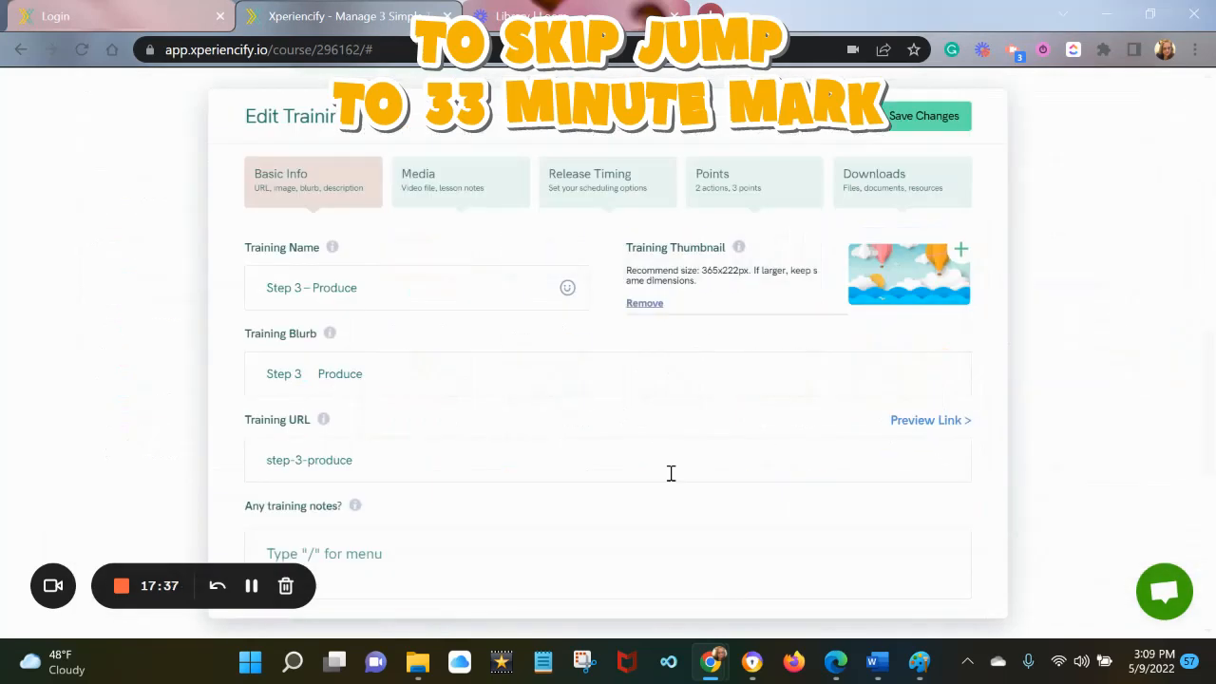
# Step: Copy the "Training notes – Step 3" heading and its first four bullets from the Word outline into the training notes
pyautogui.click(877, 662)
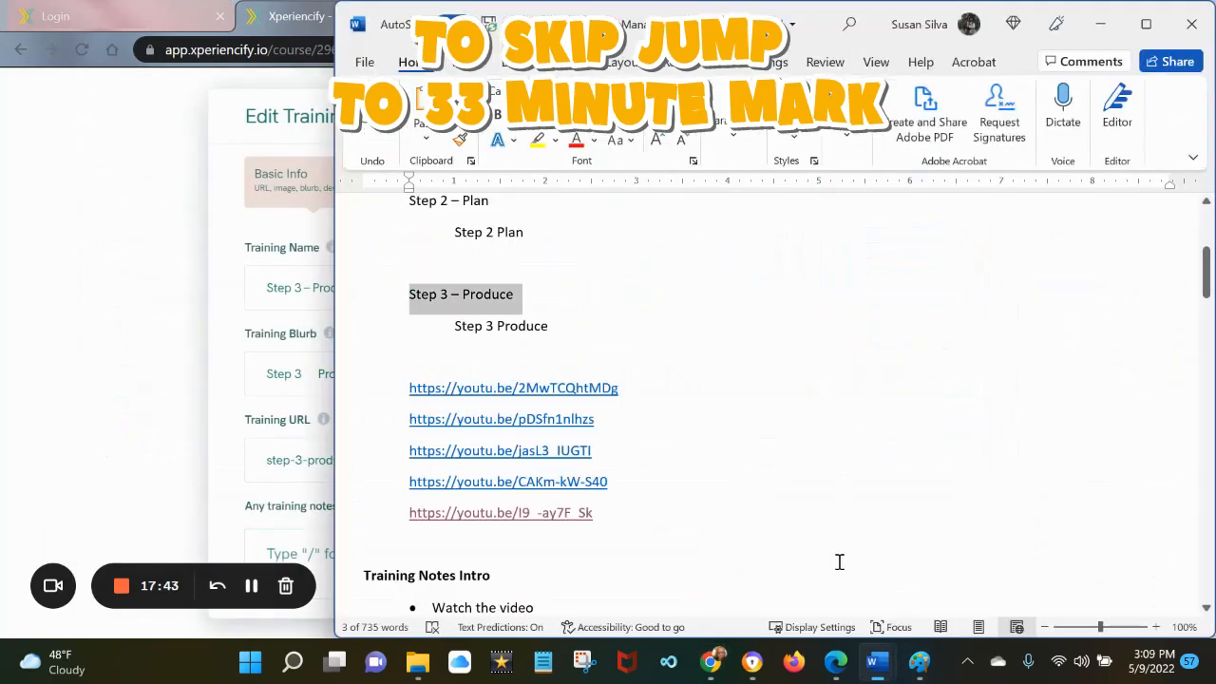
pyautogui.scroll(-5, 878, 391)
pyautogui.moveTo(1194, 324); pyautogui.dragTo(1198, 498)
pyautogui.moveTo(682, 529); pyautogui.dragTo(612, 473)
pyautogui.scroll(4, 598, 418)
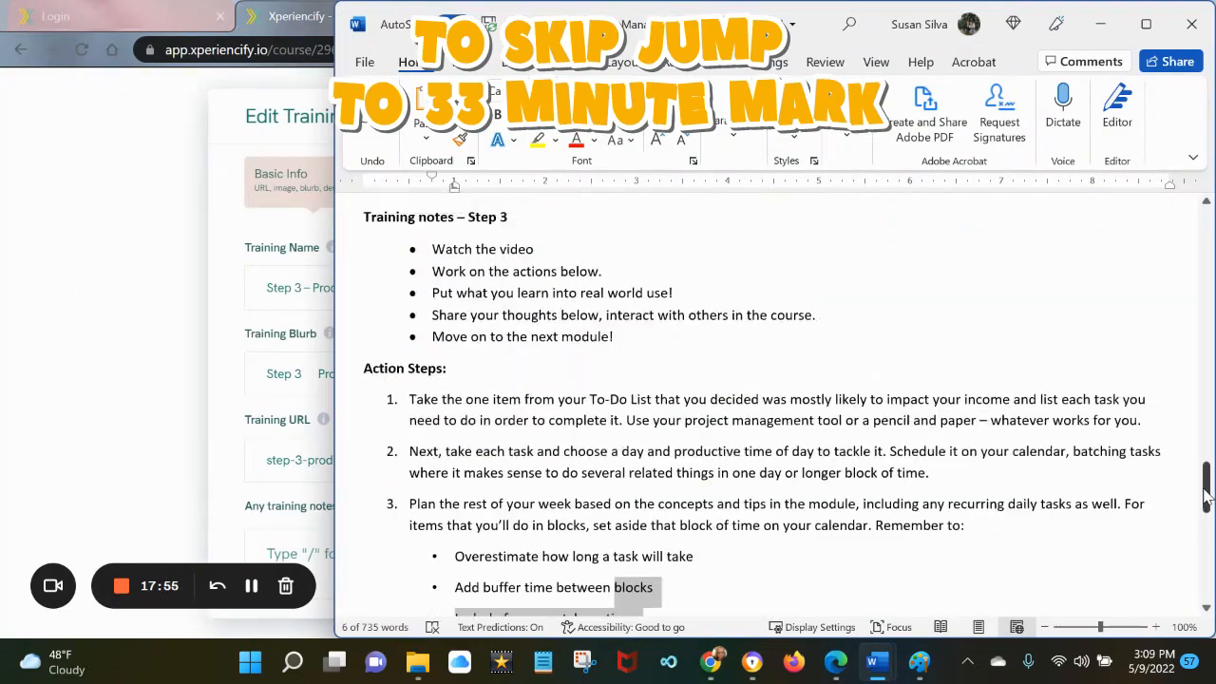
pyautogui.moveTo(815, 366); pyautogui.dragTo(379, 277)
pyautogui.hotkey('ctrl', 'c')
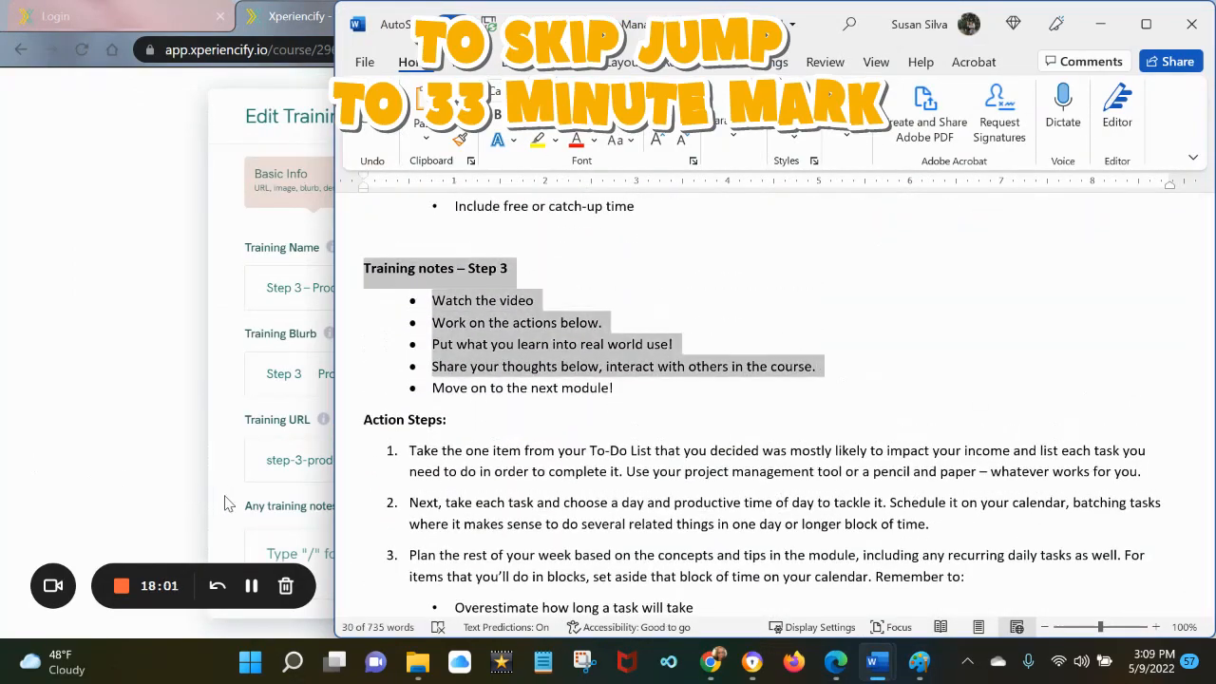
pyautogui.click(254, 557)
pyautogui.hotkey('ctrl', 'v')
# Step: Format the "Training notes – Step 3" title in the notes as a bold, non-italic level 3 heading
pyautogui.tripleClick(312, 511)
pyautogui.click(382, 457)
pyautogui.click(310, 459)
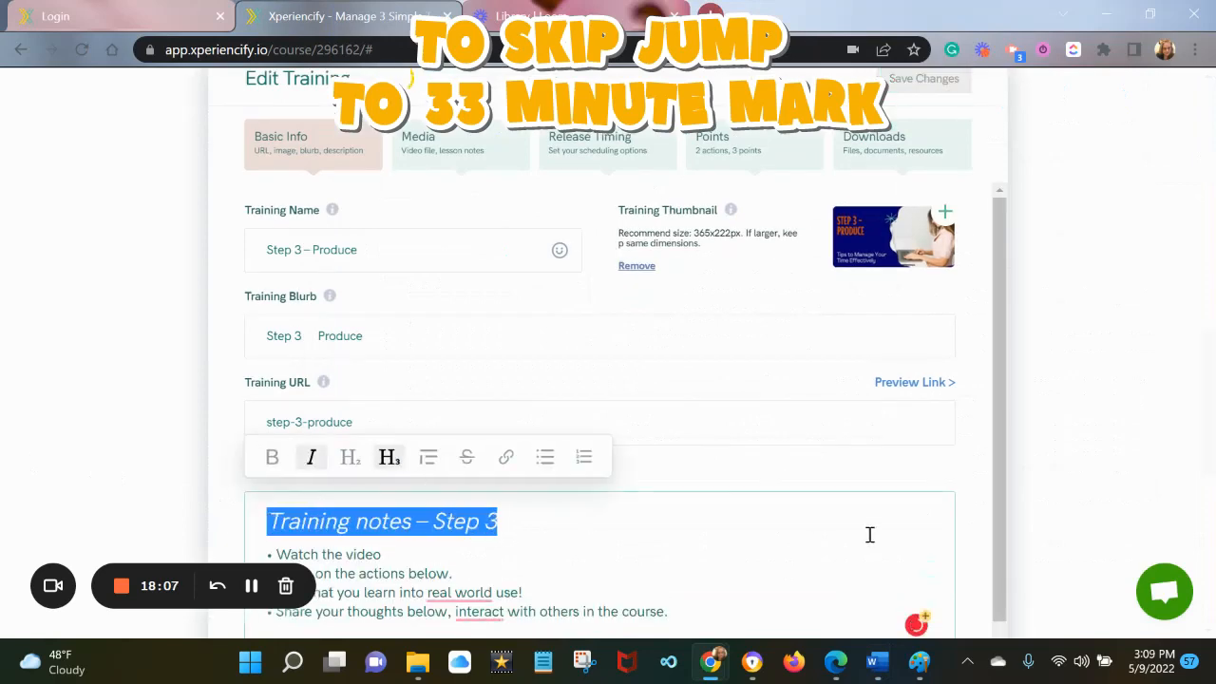
pyautogui.click(308, 460)
pyautogui.click(272, 458)
pyautogui.click(462, 526)
# Step: Accept the grammar suggestions in the notes, changing the wording to "real-world use" and "and interact with others"
pyautogui.moveTo(997, 425); pyautogui.dragTo(1004, 452)
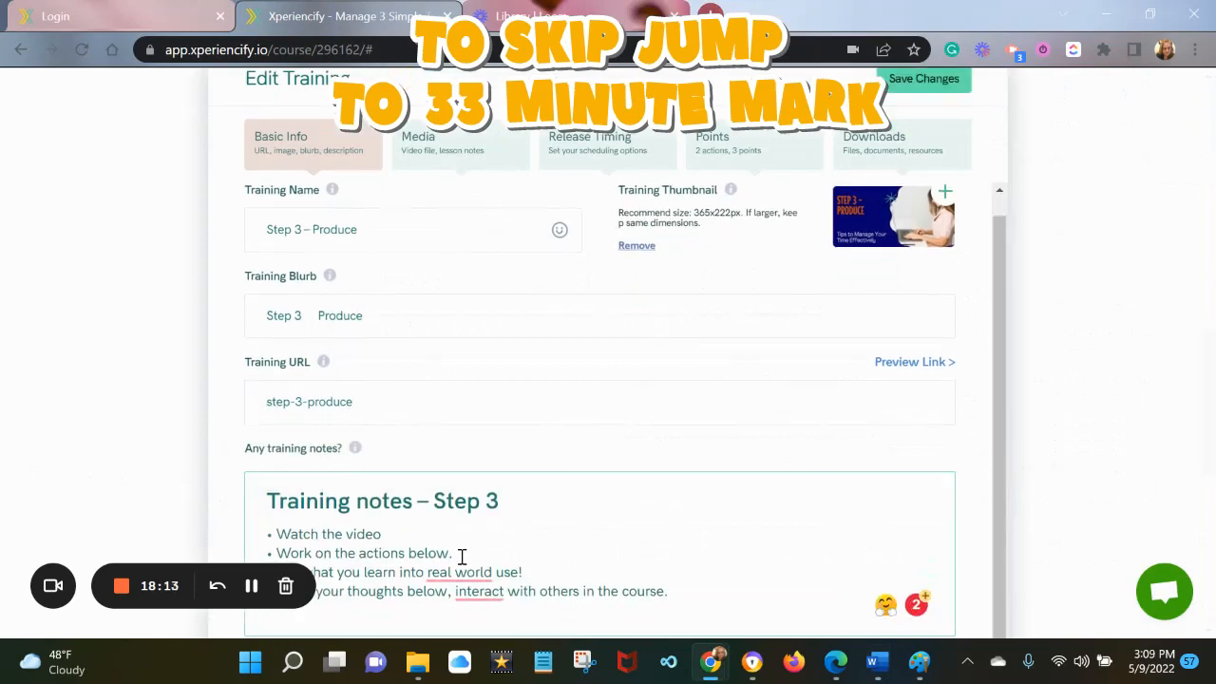
pyautogui.moveTo(470, 572)
pyautogui.click(504, 477)
pyautogui.click(521, 479)
# Step: Indent the four bullet lines of the training notes as a block quote and save the training
pyautogui.moveTo(697, 592); pyautogui.dragTo(238, 535)
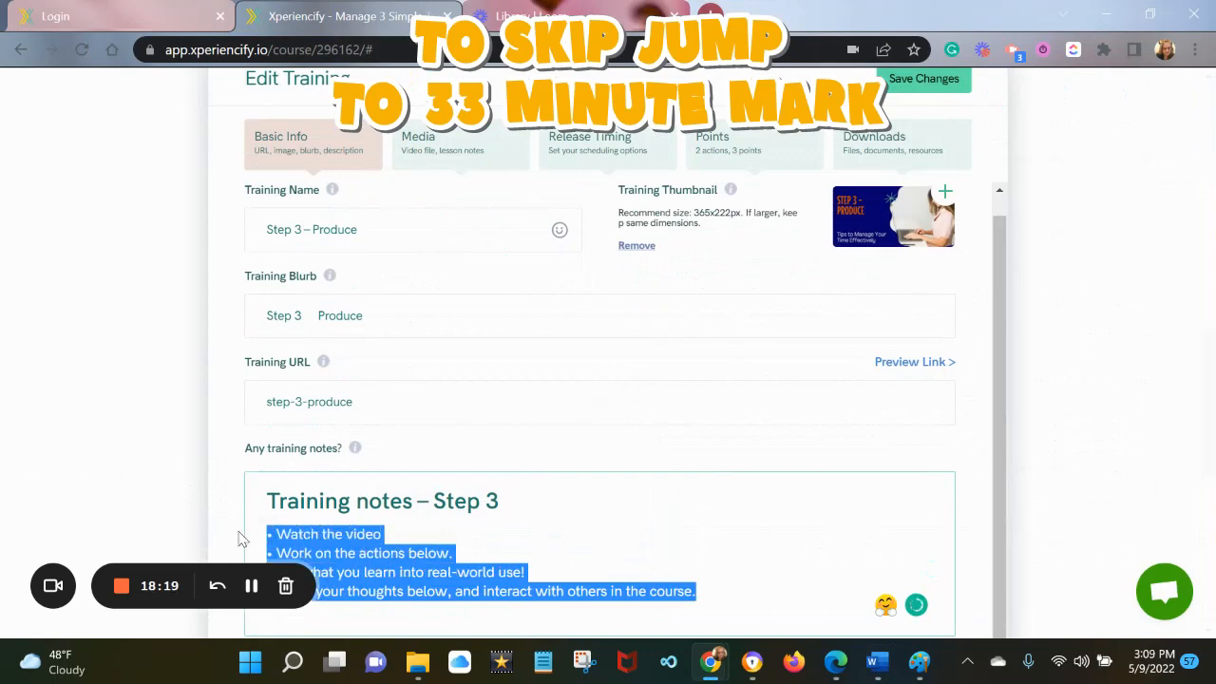
pyautogui.click(468, 508)
pyautogui.click(465, 510)
pyautogui.click(458, 502)
pyautogui.moveTo(683, 601); pyautogui.dragTo(710, 602)
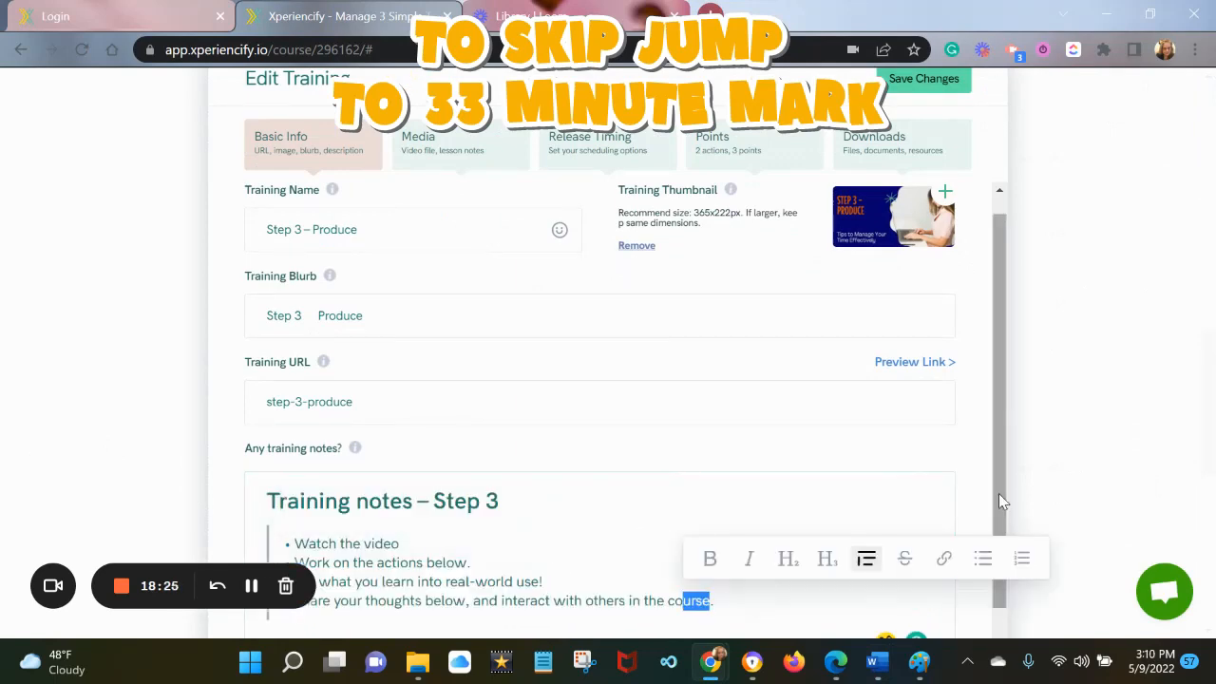
pyautogui.moveTo(1000, 498); pyautogui.dragTo(1018, 469)
pyautogui.scroll(-1, 947, 268)
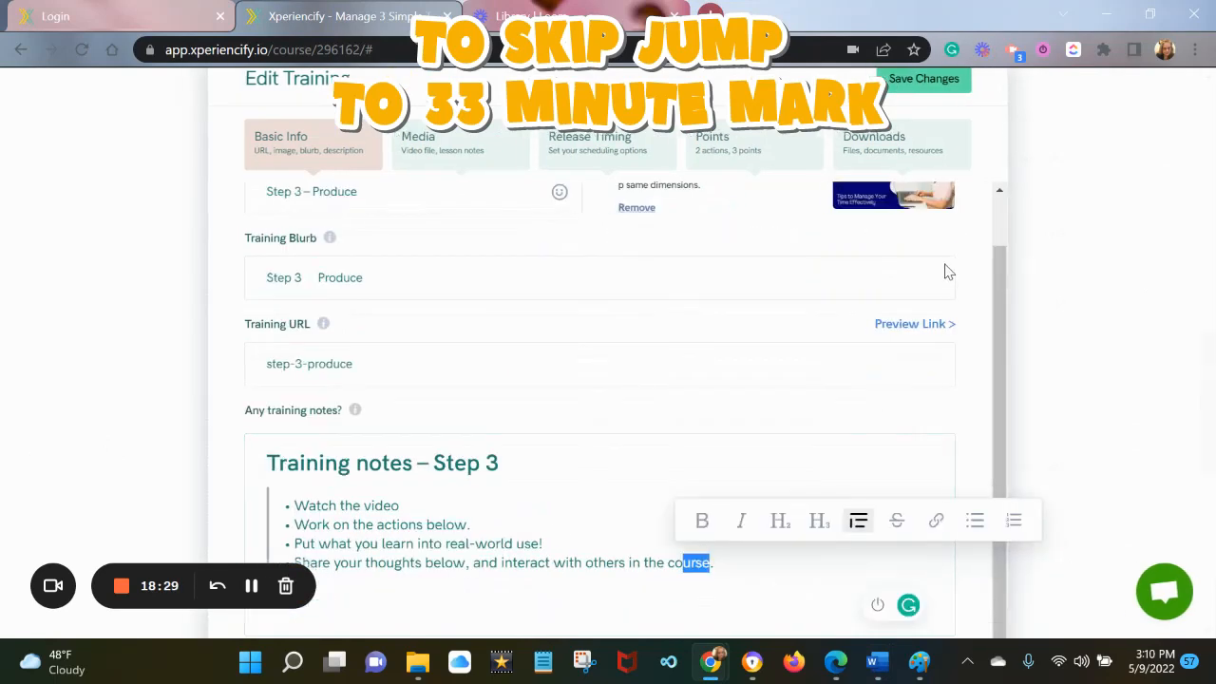
pyautogui.click(938, 82)
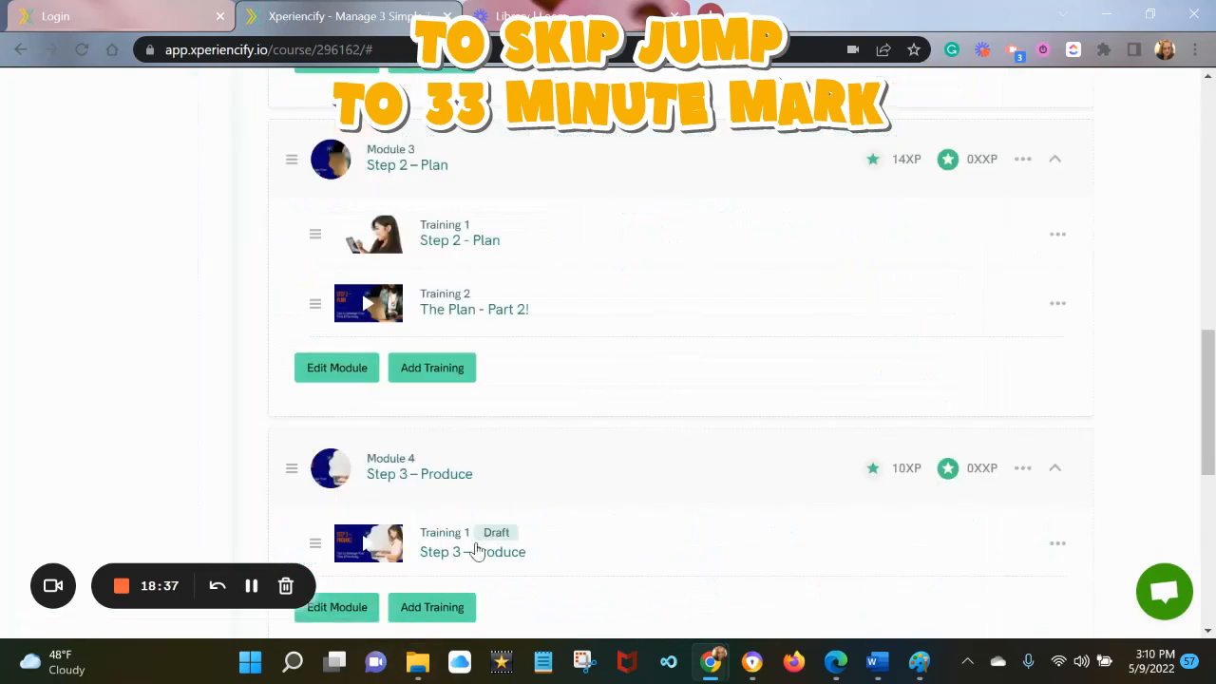
pyautogui.click(478, 551)
pyautogui.click(460, 160)
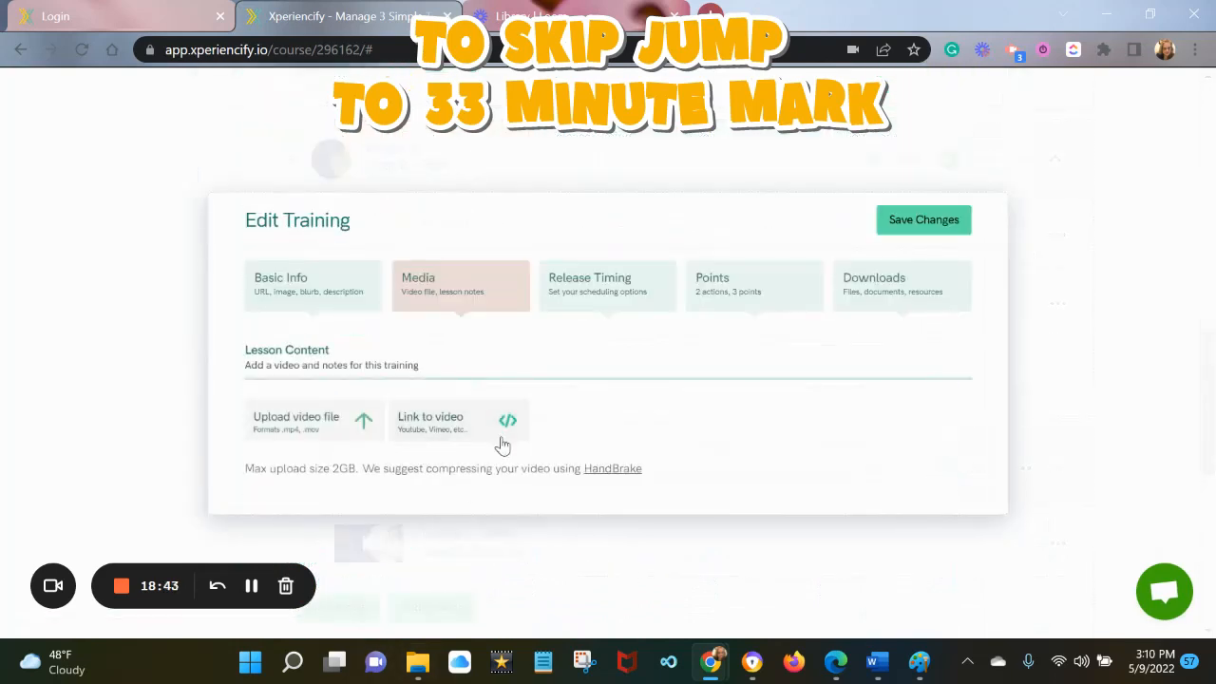
pyautogui.click(451, 433)
pyautogui.click(428, 472)
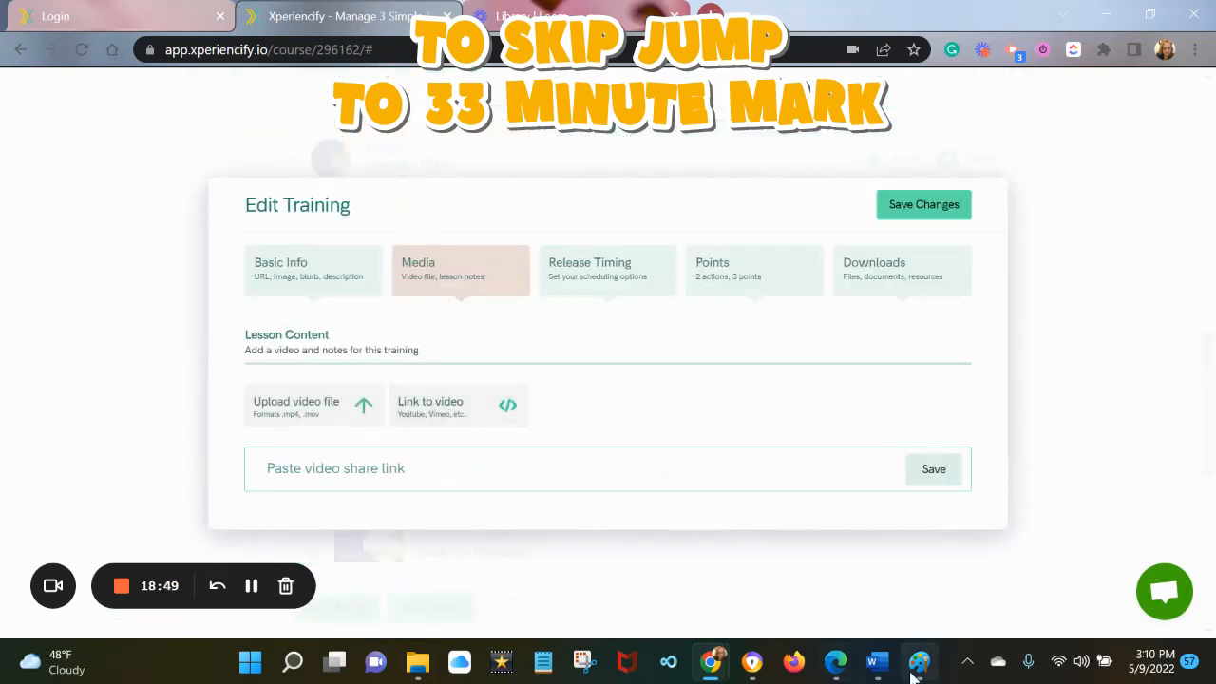
pyautogui.moveTo(877, 662)
pyautogui.click(834, 627)
pyautogui.scroll(10, 759, 499)
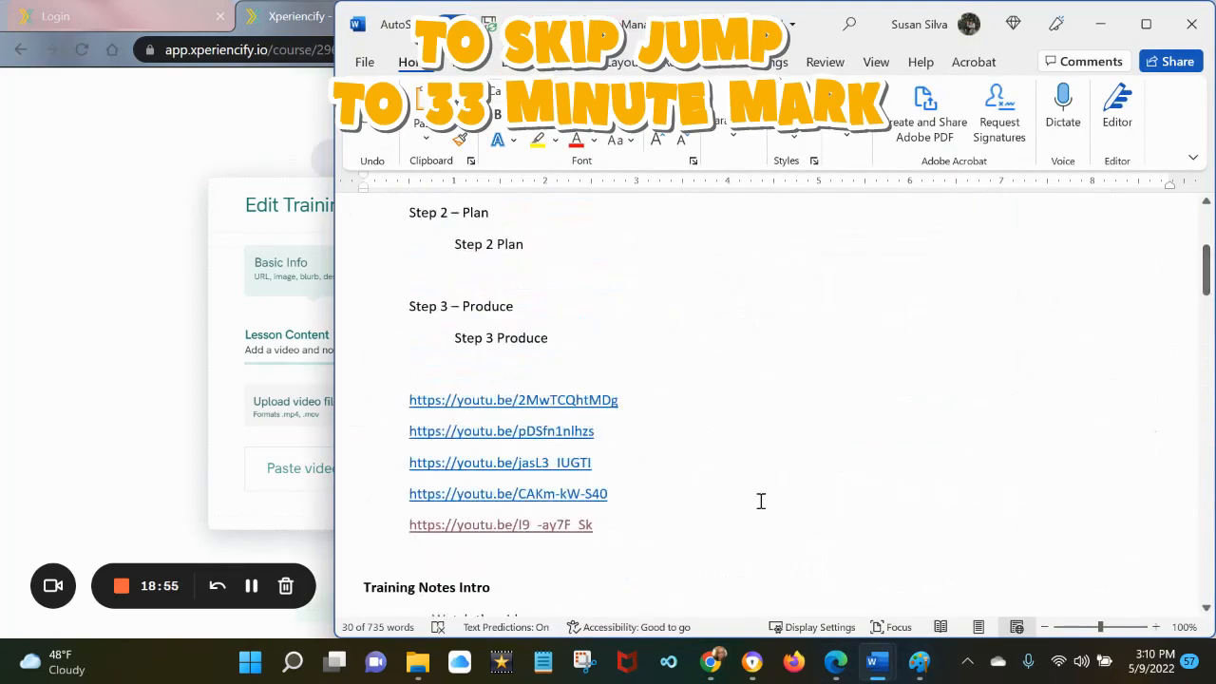
pyautogui.moveTo(628, 525); pyautogui.dragTo(410, 522)
pyautogui.hotkey('ctrl', 'c')
pyautogui.click(282, 472)
pyautogui.hotkey('ctrl', 'v')
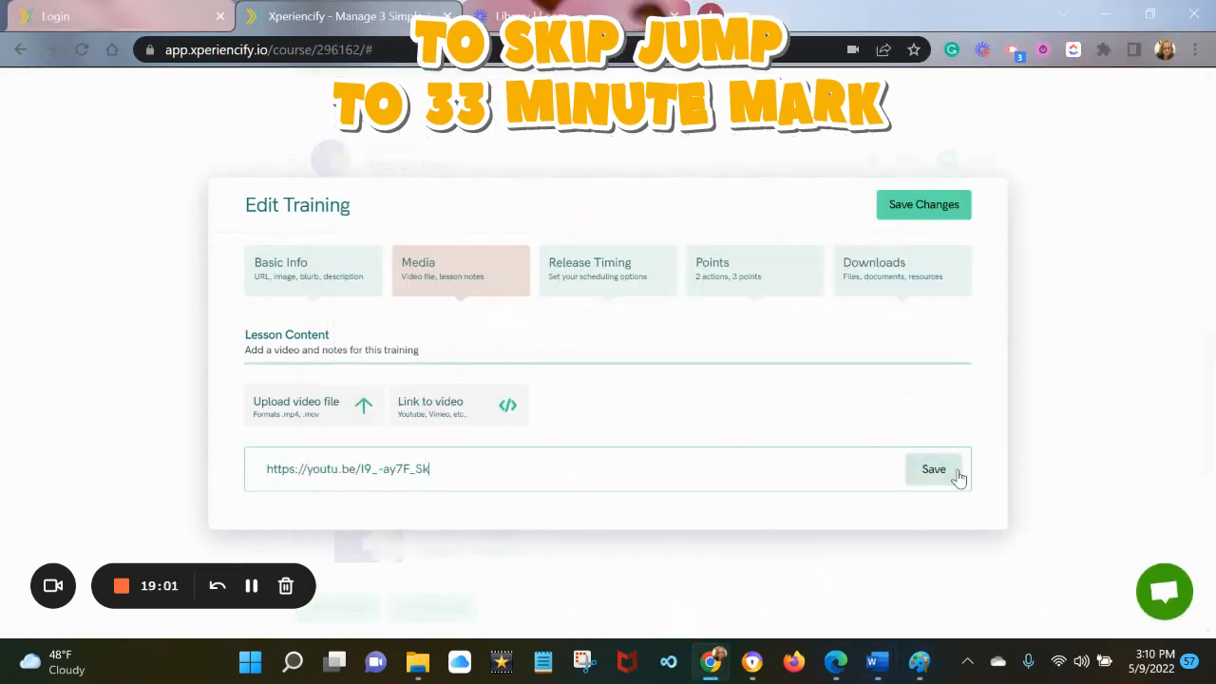
pyautogui.click(952, 473)
# Step: Set the Step 3 – Produce training's release timing to Immediately and save the change
pyautogui.click(599, 274)
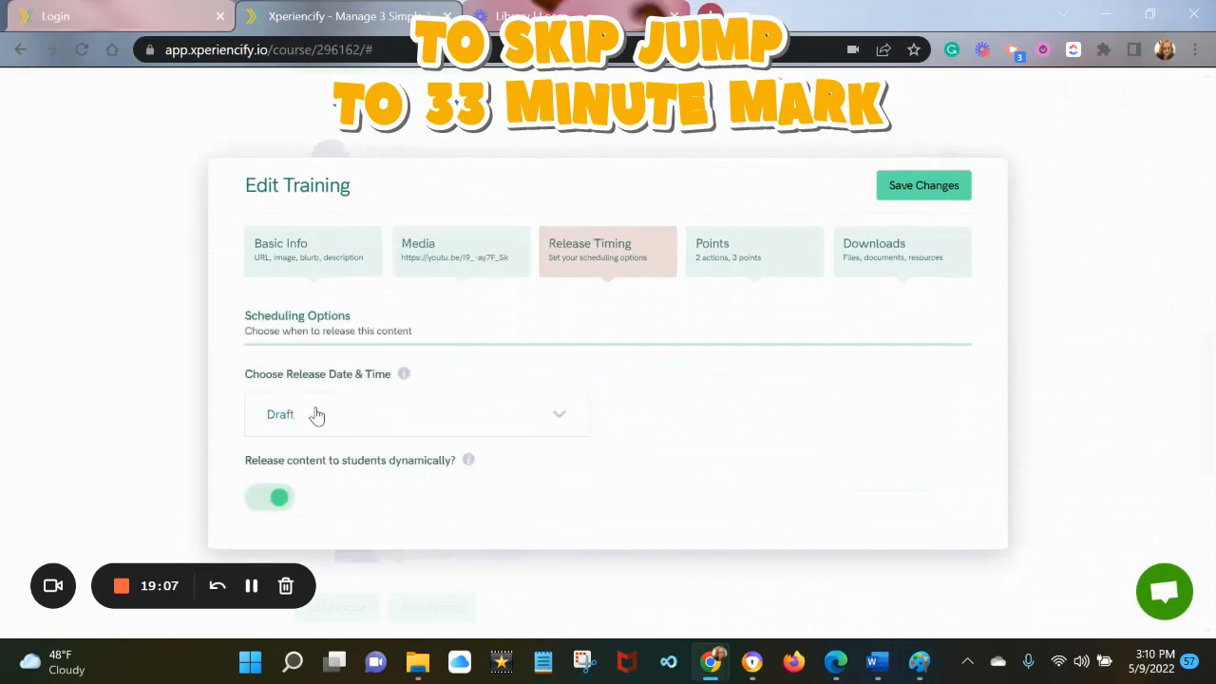
pyautogui.click(315, 412)
pyautogui.click(352, 260)
pyautogui.click(920, 186)
# Step: Try to use the "Take the one item from your To-Do List" action step from Word as the Next Steps action's description
pyautogui.click(807, 251)
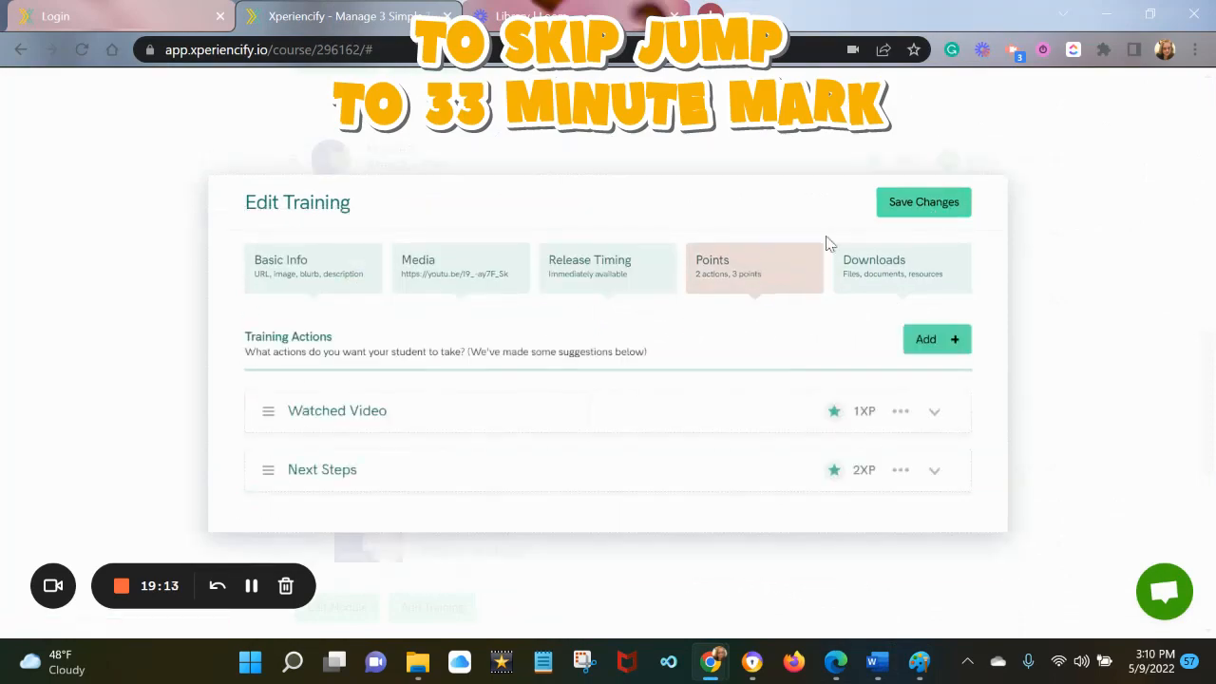
pyautogui.moveTo(895, 672)
pyautogui.click(815, 570)
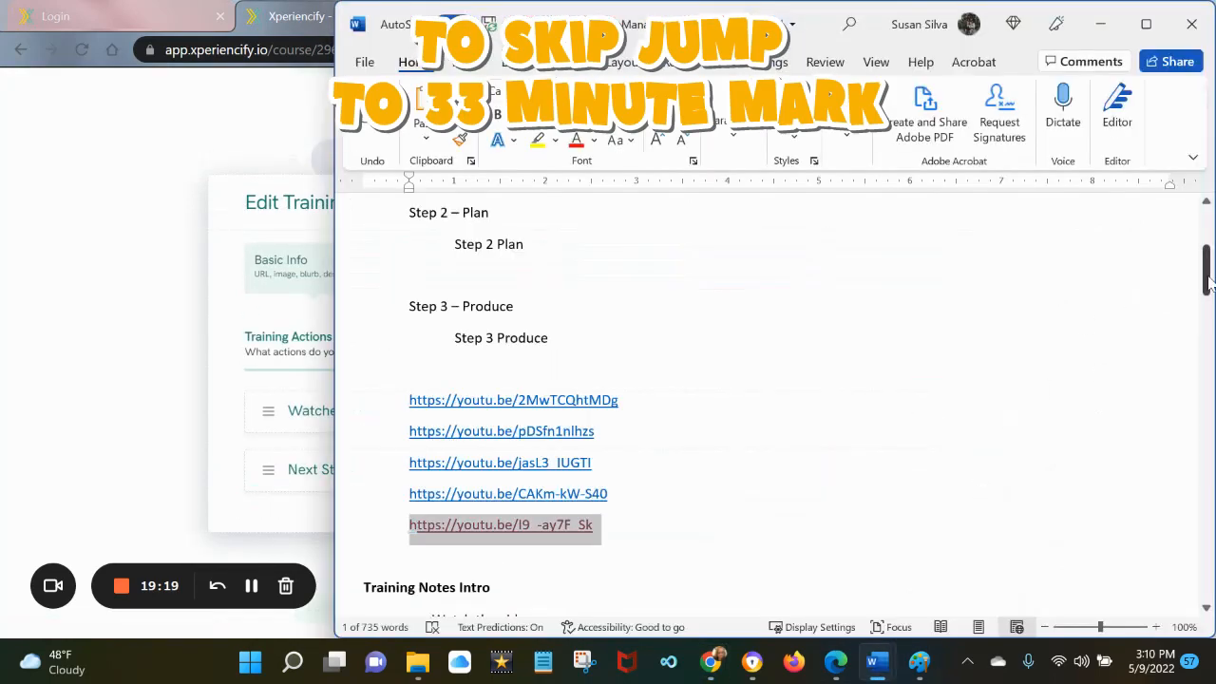
pyautogui.scroll(-5, 1195, 334)
pyautogui.scroll(-15, 1194, 335)
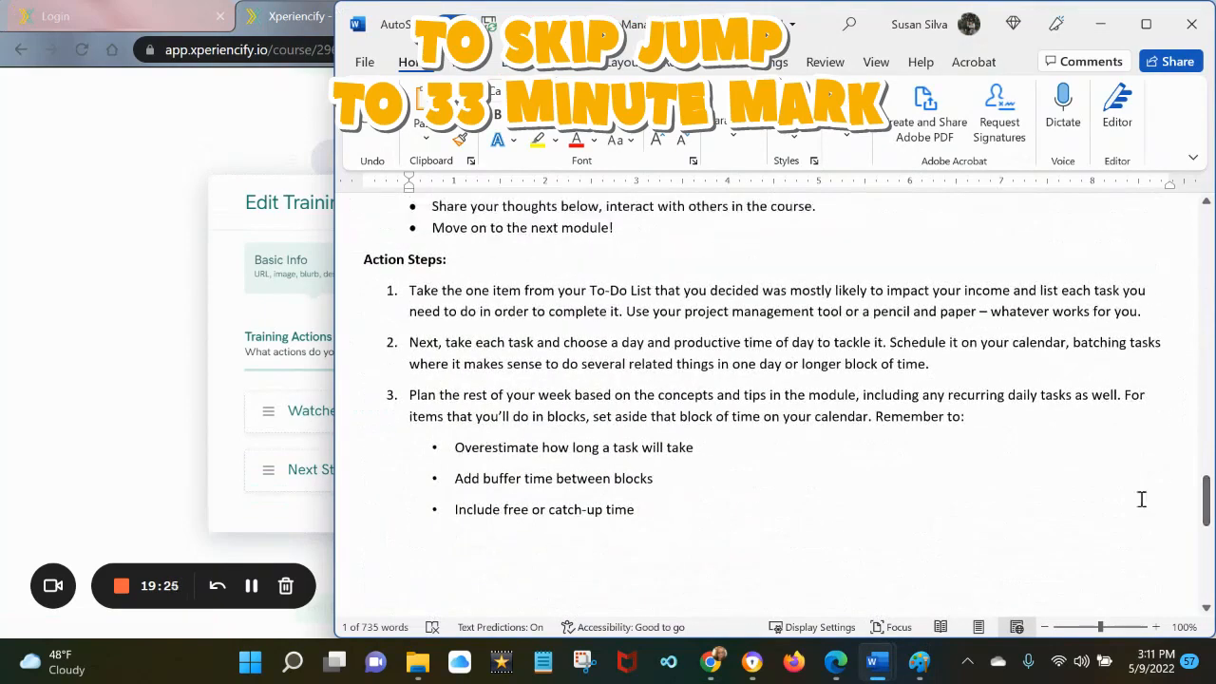
pyautogui.moveTo(1142, 311); pyautogui.dragTo(421, 283)
pyautogui.hotkey('ctrl', 'c')
pyautogui.moveTo(190, 409); pyautogui.dragTo(318, 479)
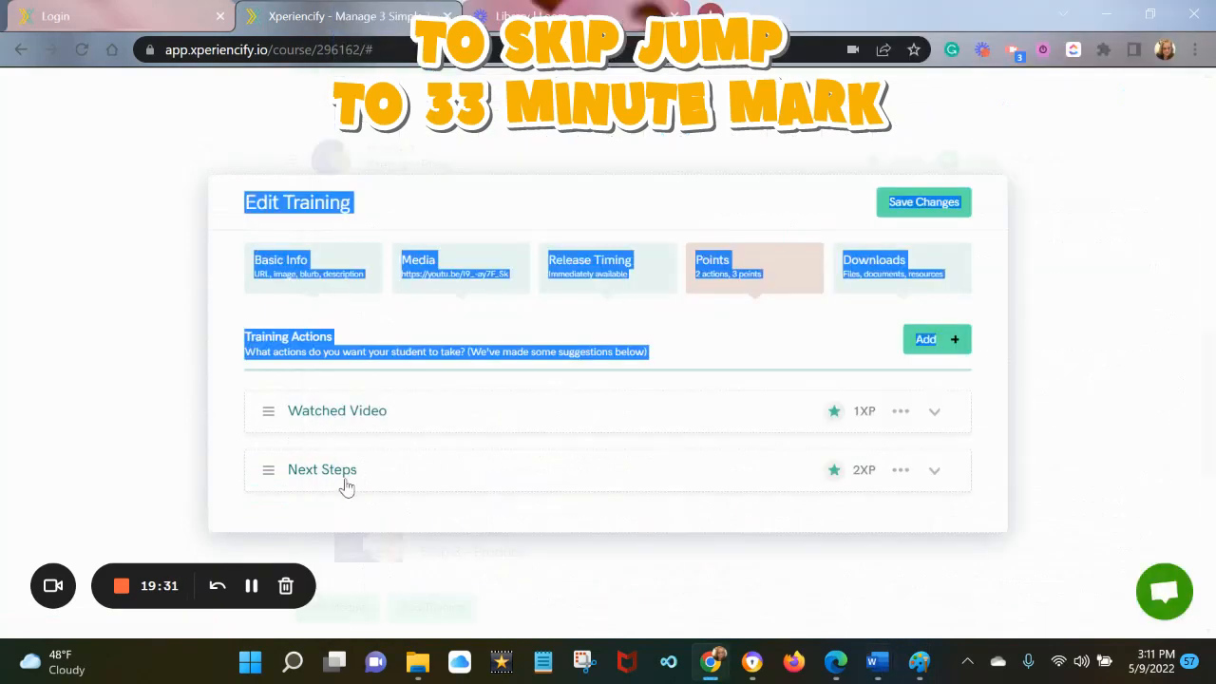
pyautogui.click(343, 479)
pyautogui.click(434, 623)
pyautogui.moveTo(1000, 419); pyautogui.dragTo(1000, 494)
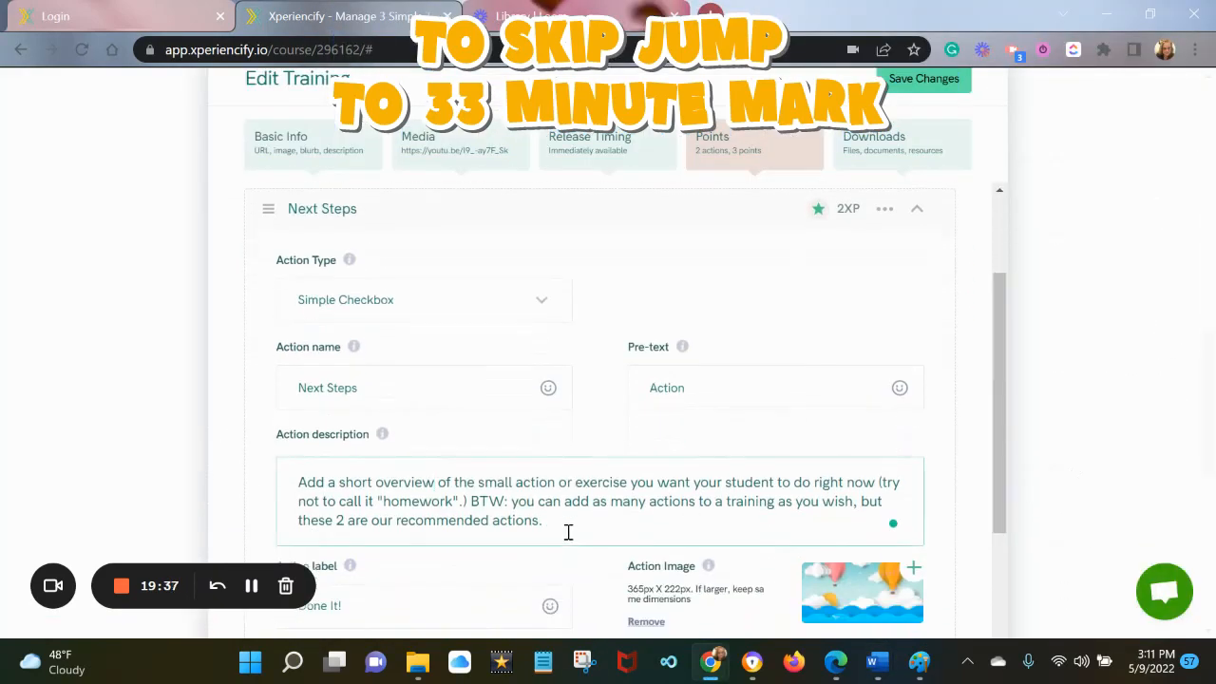
pyautogui.hotkey('ctrl', 'v')
pyautogui.moveTo(567, 530); pyautogui.dragTo(255, 493)
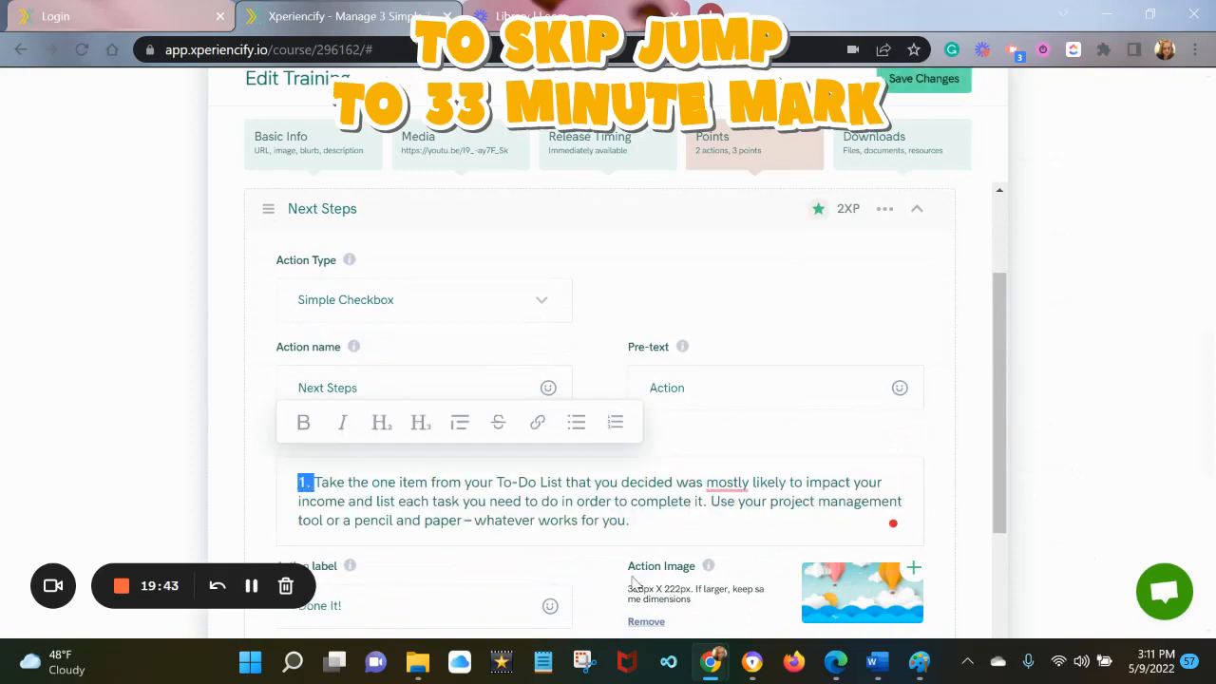
pyautogui.hotkey('ctrl', 'a')
pyautogui.press('BackSpace')
# Step: Set the Next Steps description to Word's "Download a timer app or find a kitchen timer that you can use to stay on track.", without its list number
pyautogui.moveTo(876, 662)
pyautogui.click(817, 561)
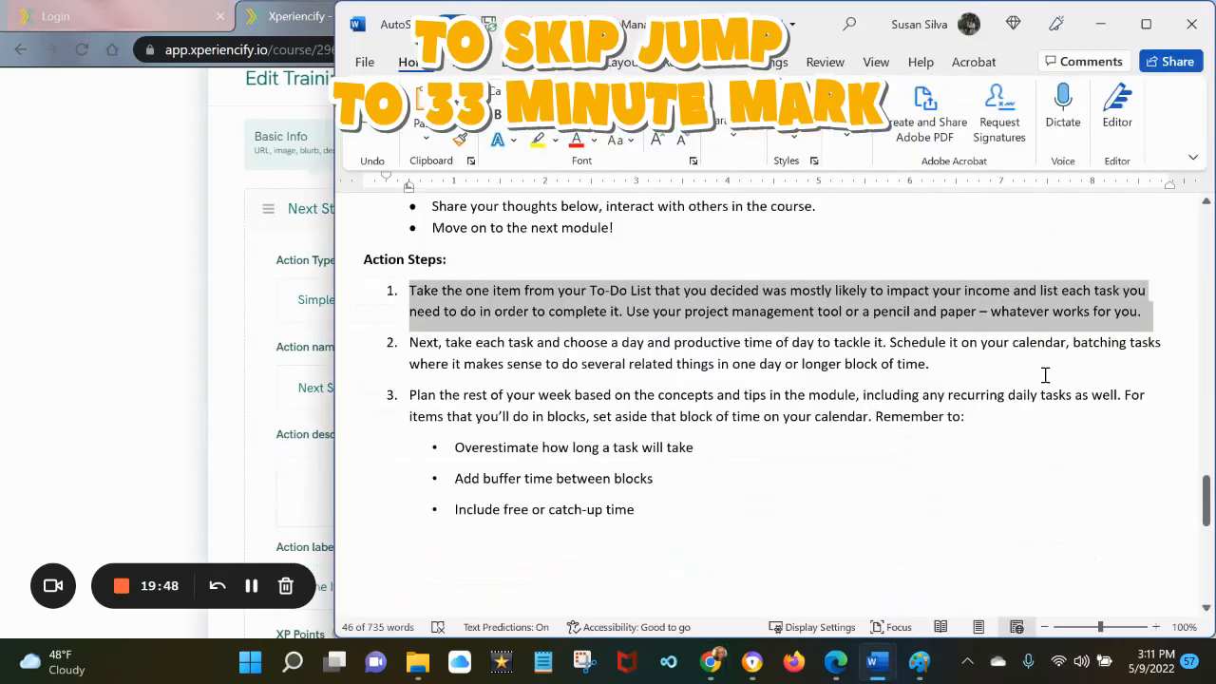
pyautogui.moveTo(1204, 500); pyautogui.dragTo(1184, 330)
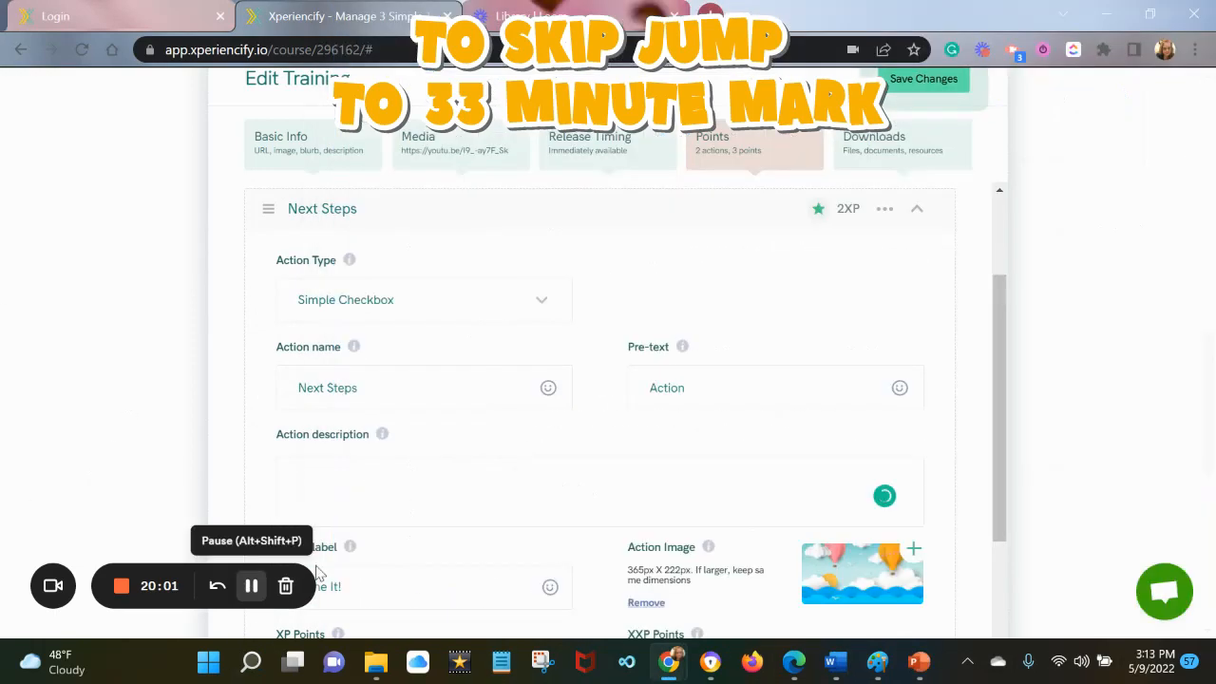
pyautogui.click(388, 487)
pyautogui.hotkey('ctrl', 'v')
pyautogui.moveTo(324, 484); pyautogui.dragTo(295, 486)
pyautogui.press('BackSpace')
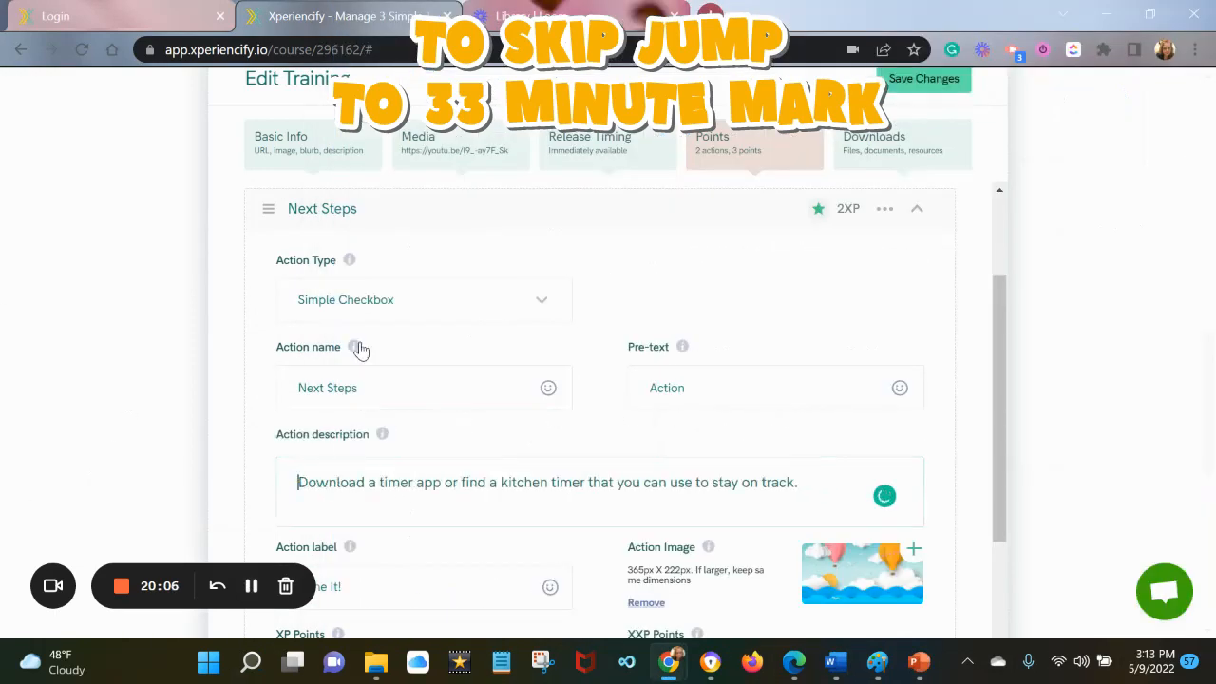
# Step: Rename the Next Steps action "Down load timer" and set its label to "Got it!"
pyautogui.scroll(1, 350, 315)
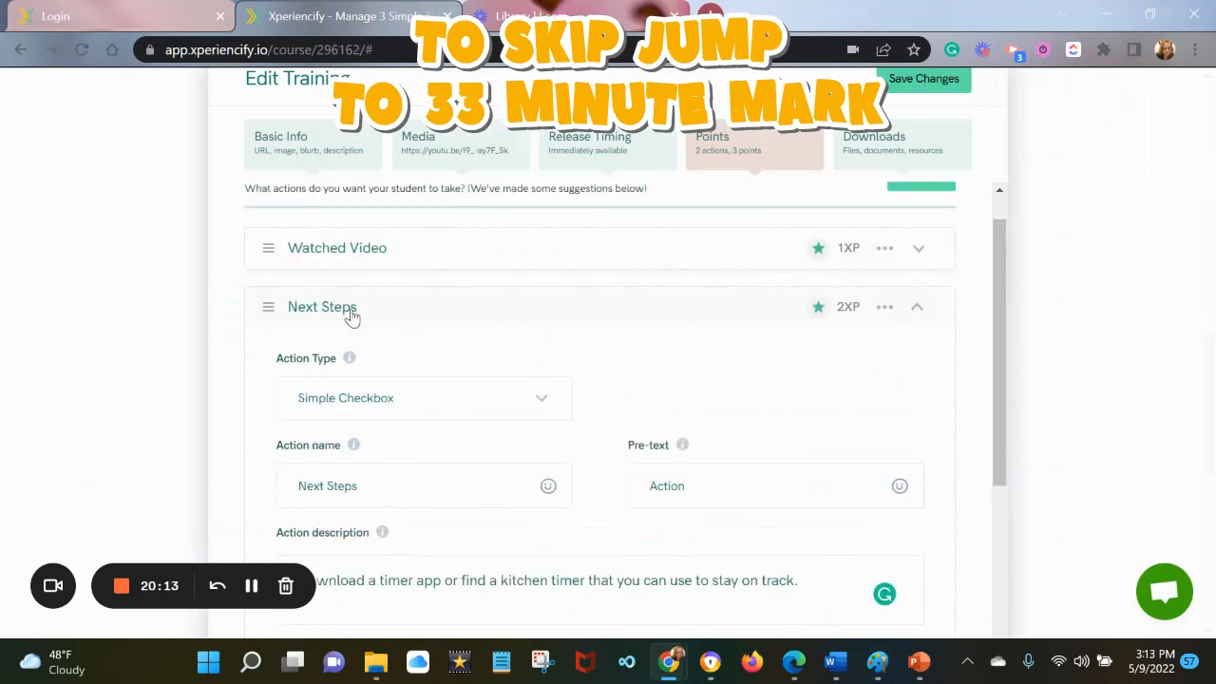
pyautogui.moveTo(364, 485); pyautogui.dragTo(190, 488)
pyautogui.write('Down load timer')
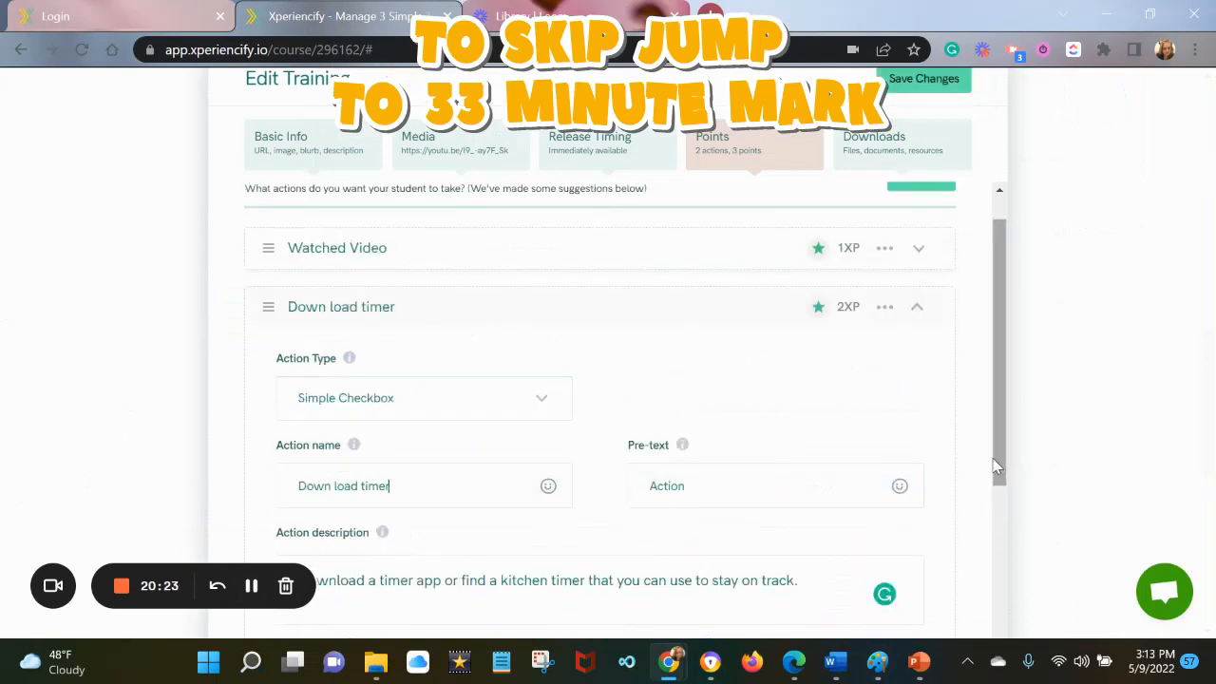
pyautogui.scroll(-2, 254, 480)
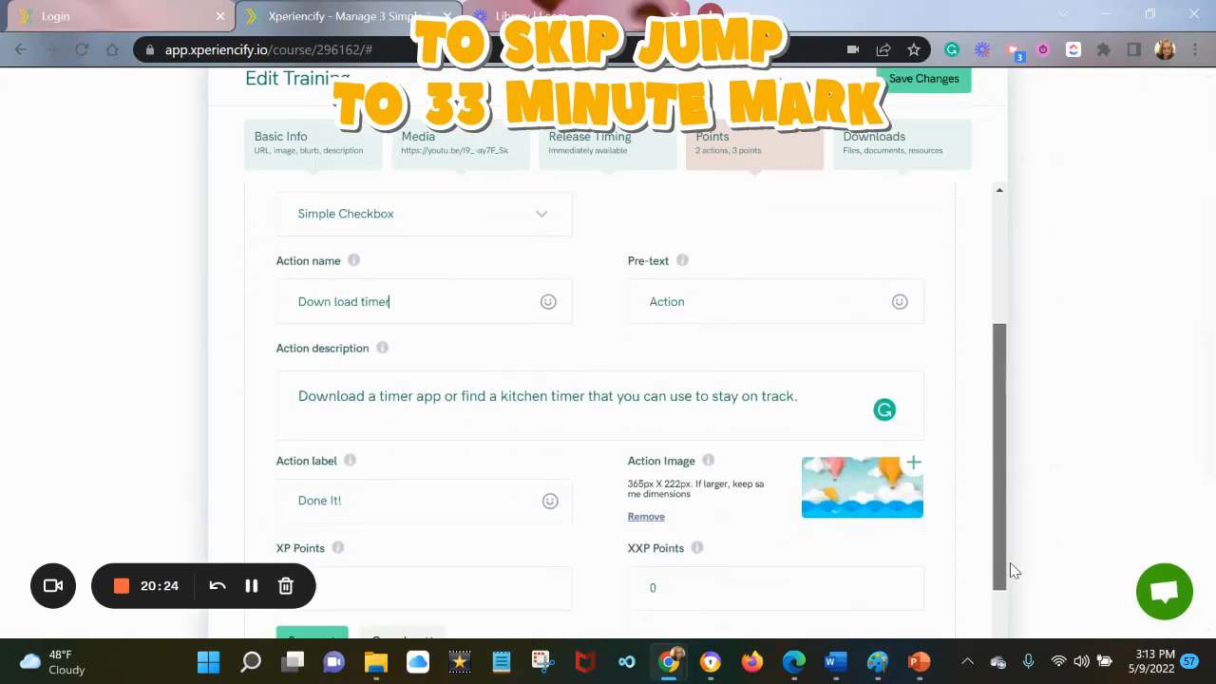
pyautogui.moveTo(344, 502); pyautogui.dragTo(266, 505)
pyautogui.write('Got It!')
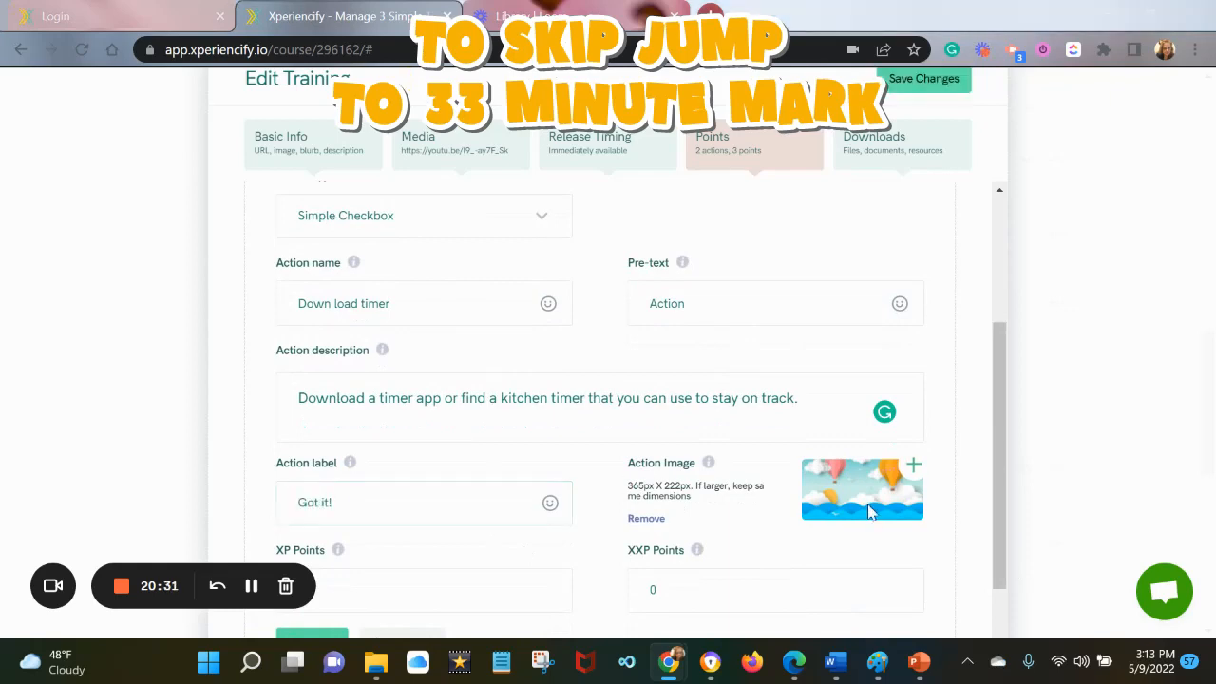
# Step: Set the Down load timer action's image to the 775_6045539 picture
pyautogui.click(872, 507)
pyautogui.click(904, 380)
pyautogui.click(1054, 536)
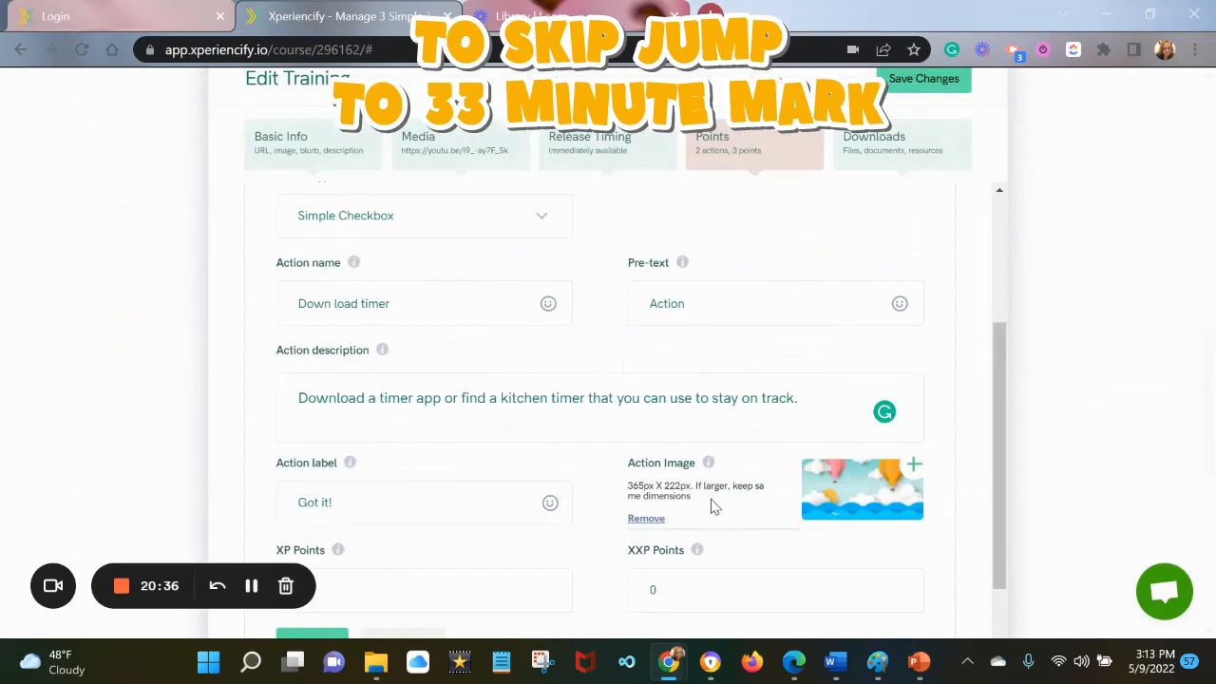
pyautogui.scroll(-1, 990, 407)
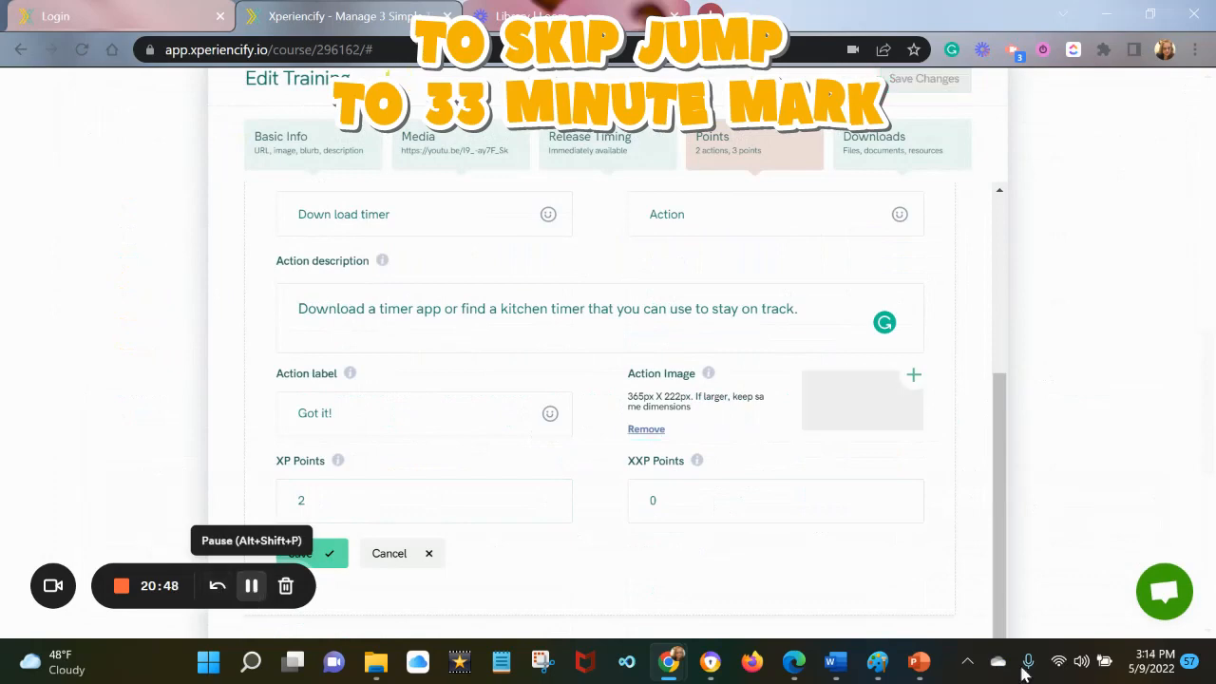
# Step: Copy Word's second action step, "Reflect on your new system by asking yourself the questions in the Action Guide", and save the Step 3 training's changes
pyautogui.click(836, 664)
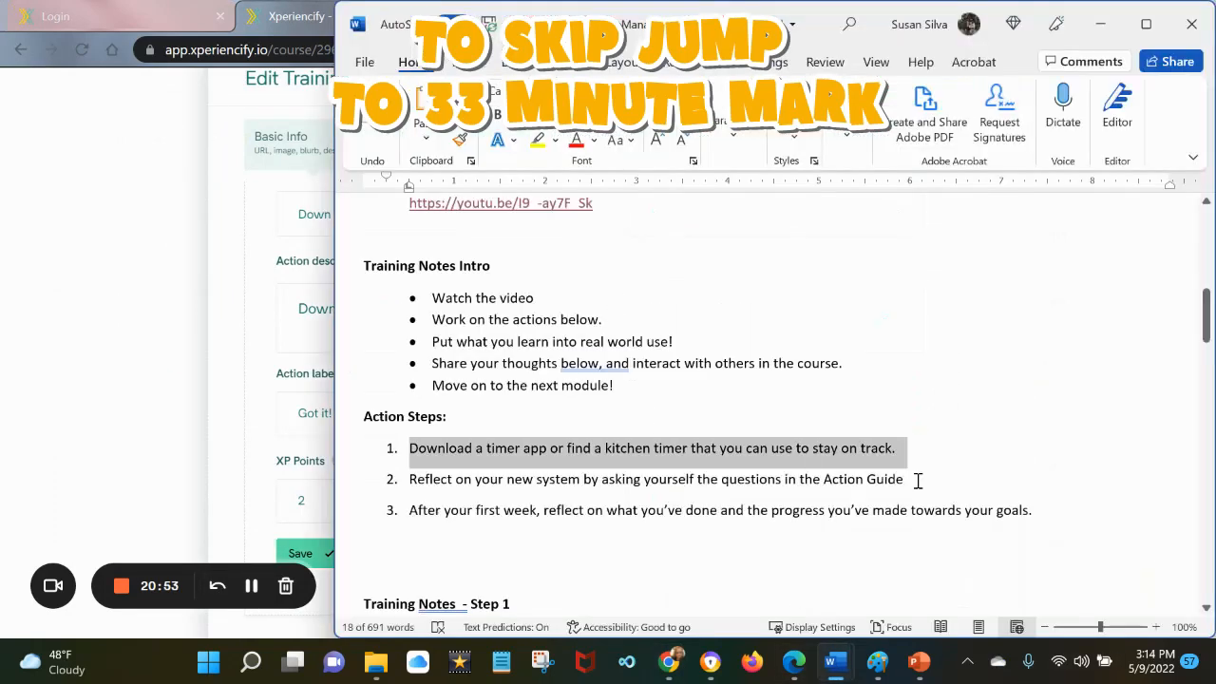
pyautogui.moveTo(917, 481); pyautogui.dragTo(403, 480)
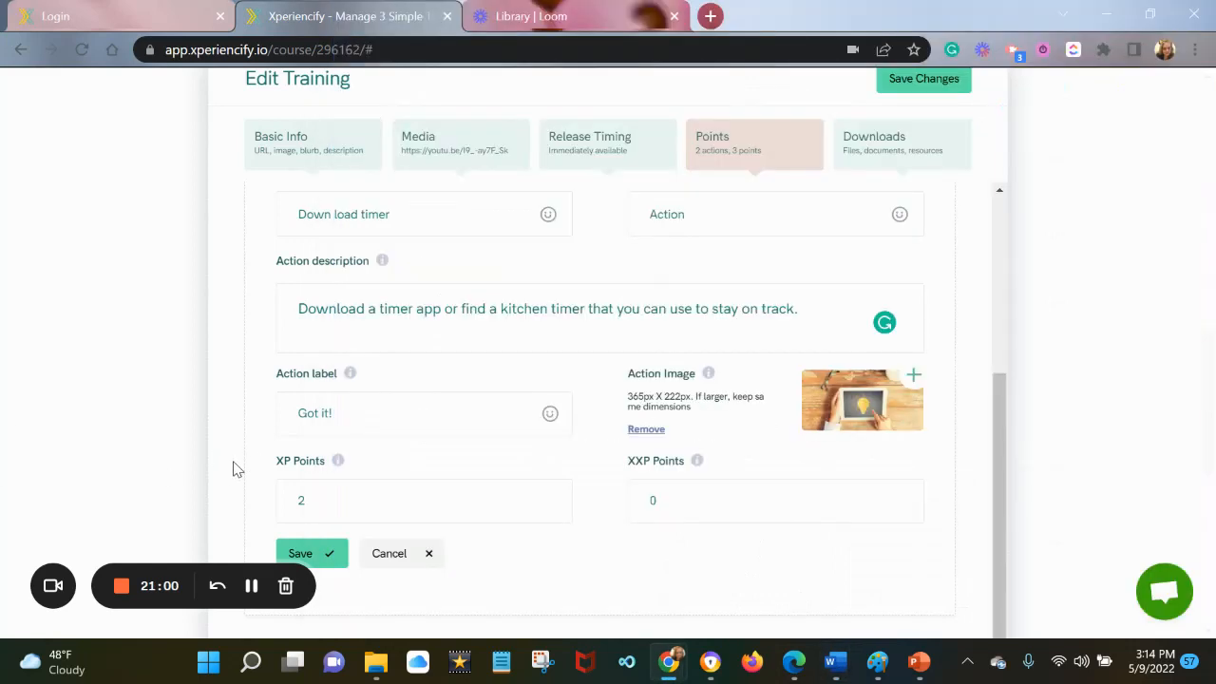
pyautogui.click(926, 86)
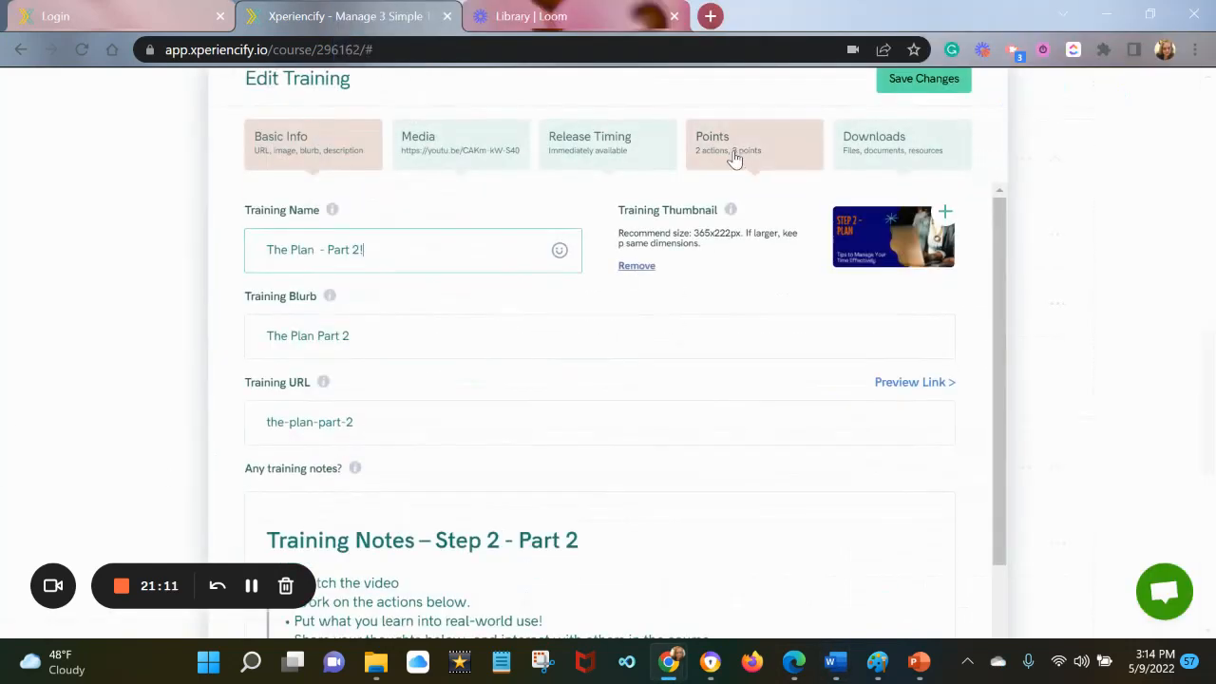
pyautogui.click(734, 160)
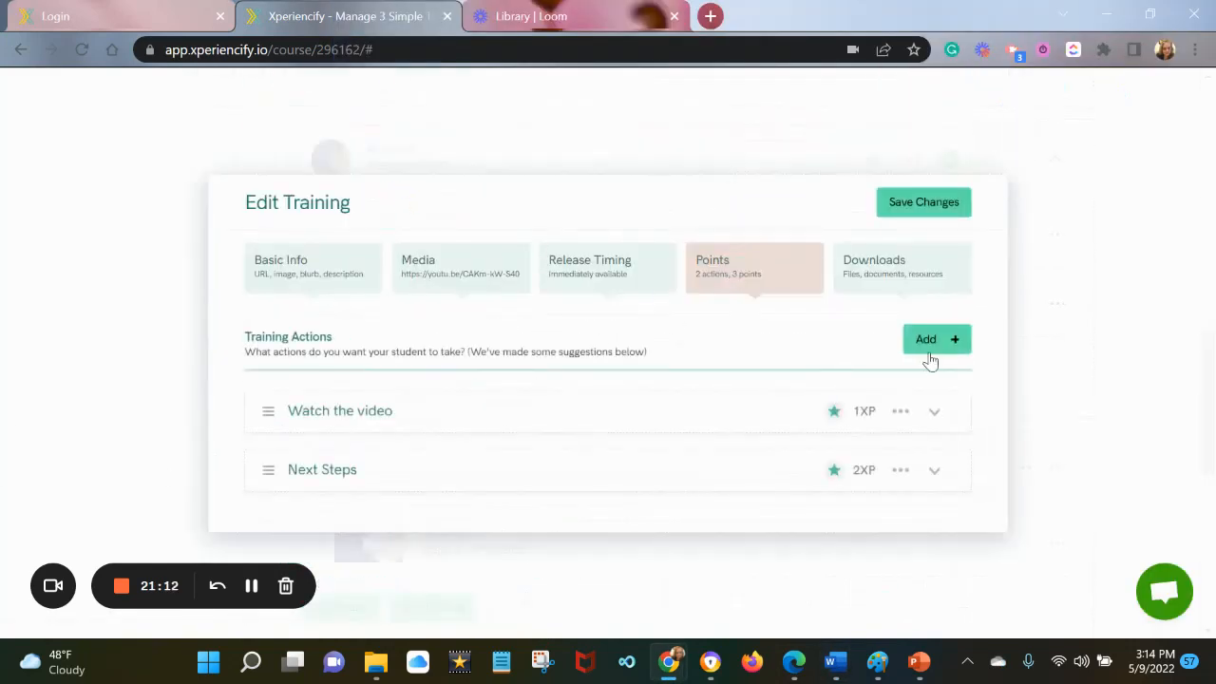
pyautogui.click(352, 478)
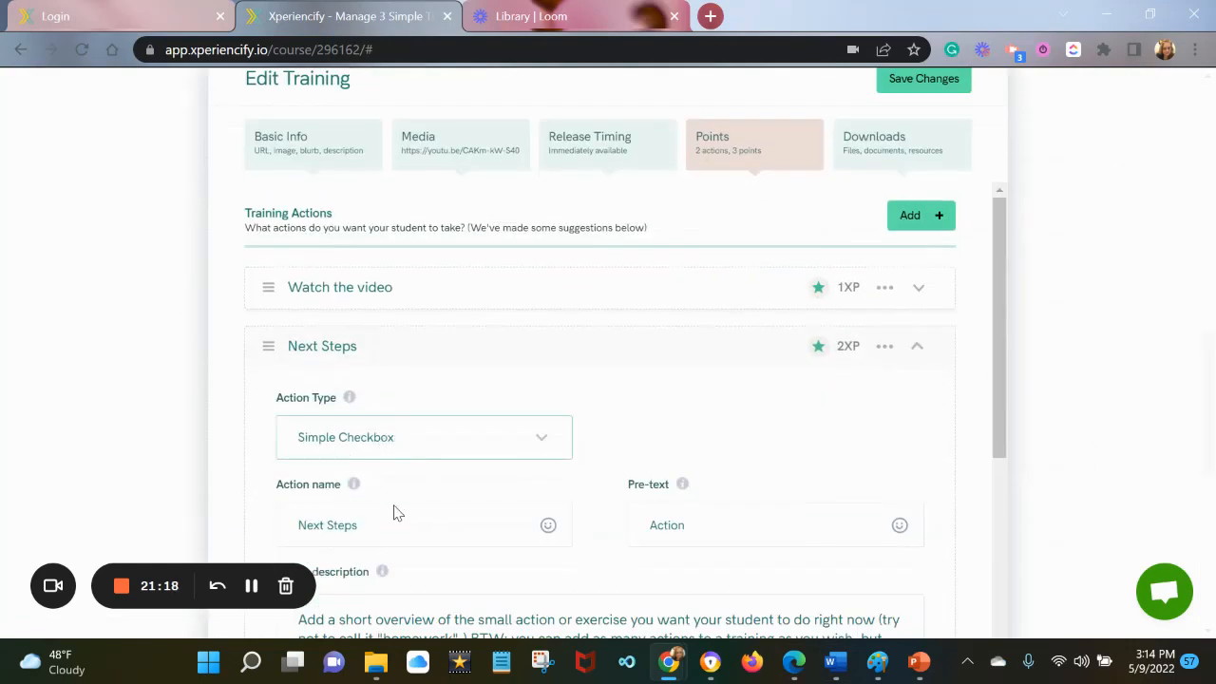
pyautogui.click(902, 84)
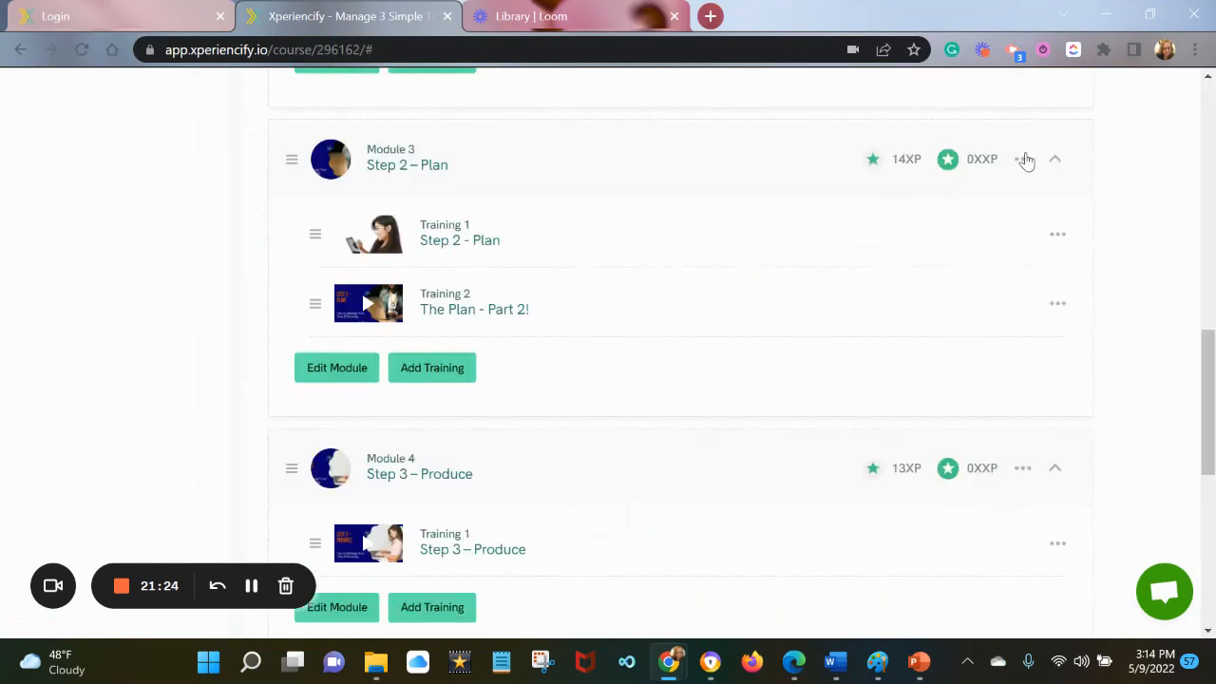
# Step: Add an action to Step 3 – Produce described as "Reflect on your new system by asking yourself the questions in the Action Guide", without the list number
pyautogui.click(450, 460)
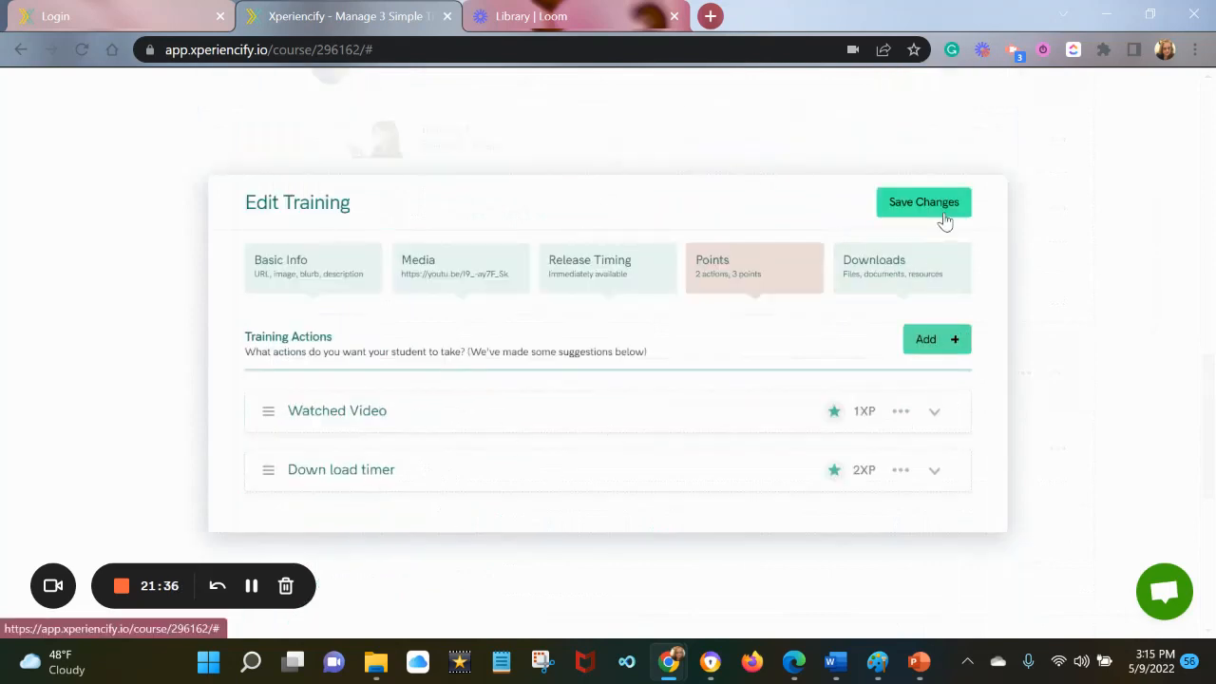
pyautogui.click(938, 339)
pyautogui.moveTo(366, 585); pyautogui.dragTo(259, 585)
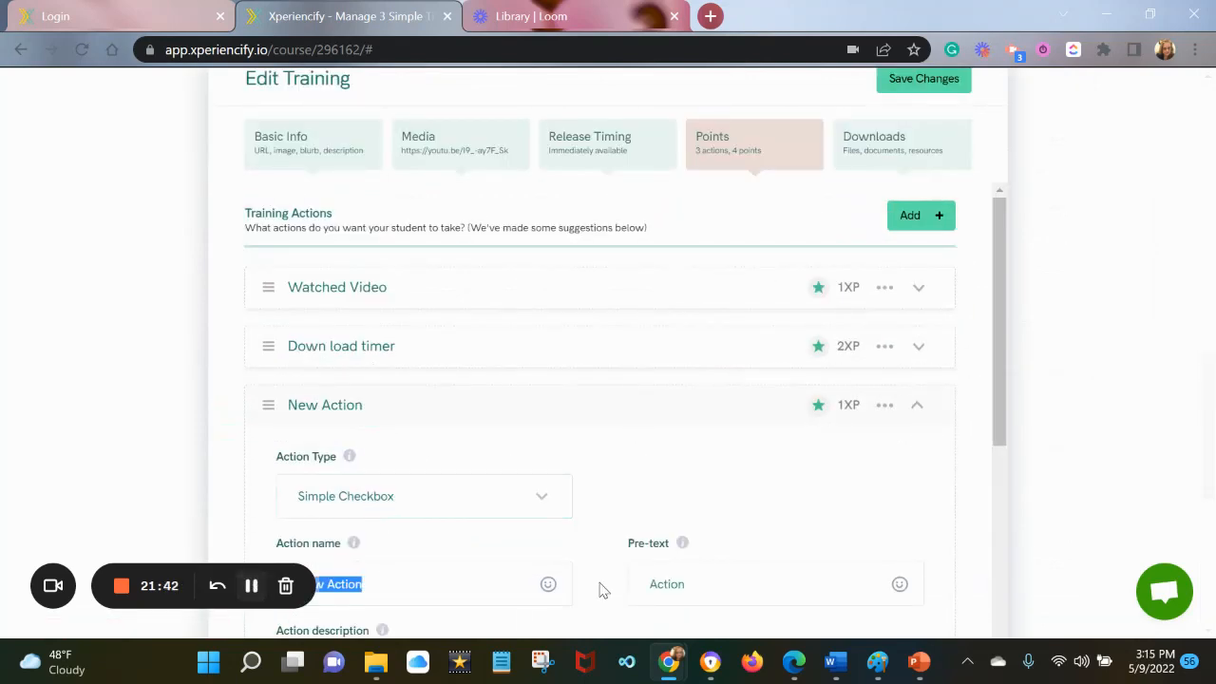
pyautogui.scroll(-2, 599, 590)
pyautogui.click(909, 469)
pyautogui.write('2. Reflect on your new system by asking yourself the questions in the Action Guide')
pyautogui.moveTo(315, 472); pyautogui.dragTo(242, 463)
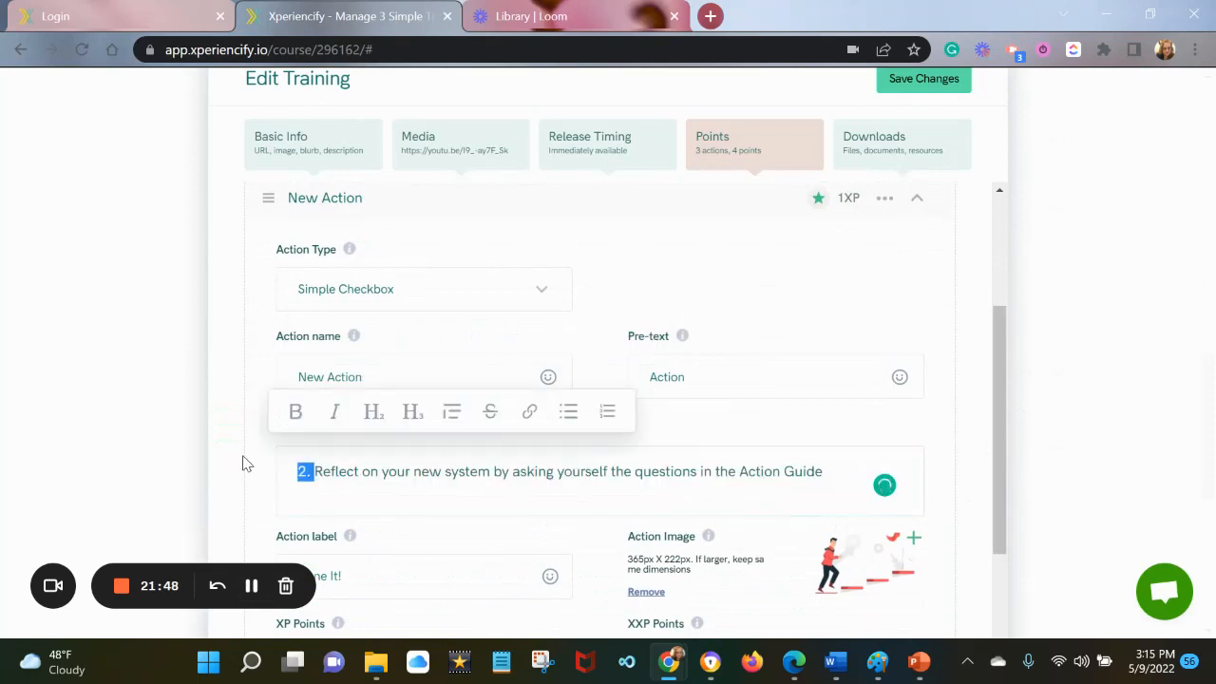
pyautogui.press('BackSpace')
# Step: Name the new action "Reflect" and set its label to "Thought about it!"
pyautogui.moveTo(428, 372); pyautogui.dragTo(212, 361)
pyautogui.write('Reflect')
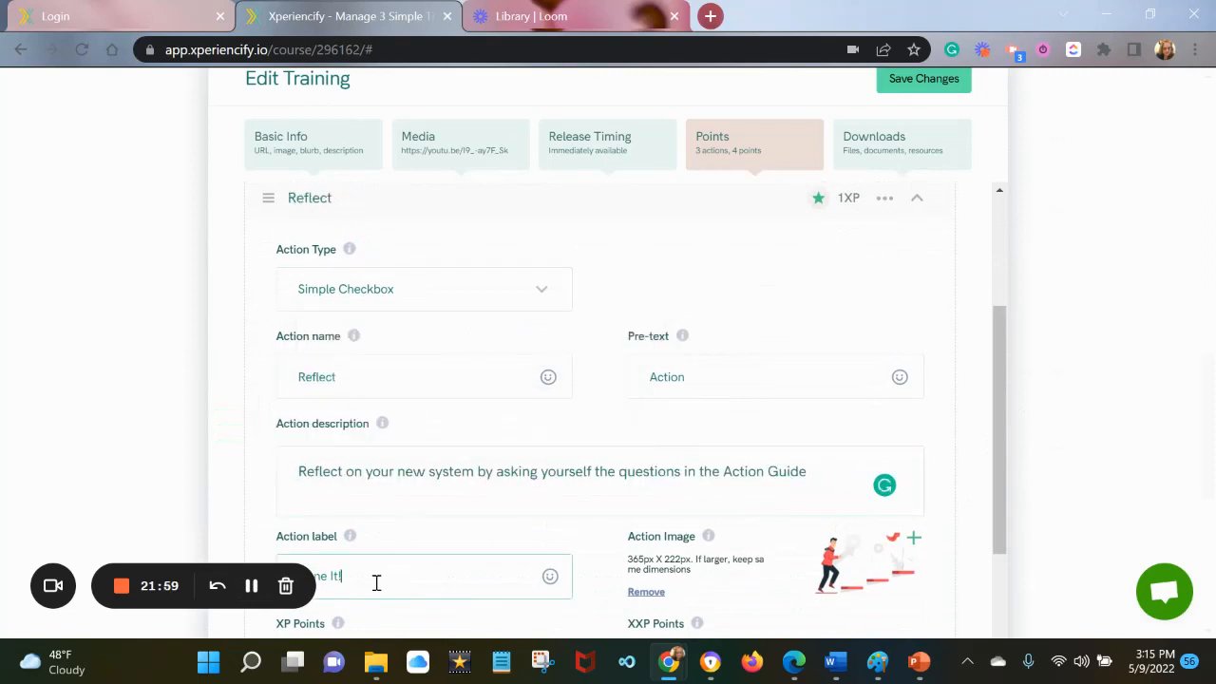
pyautogui.moveTo(374, 581); pyautogui.dragTo(295, 570)
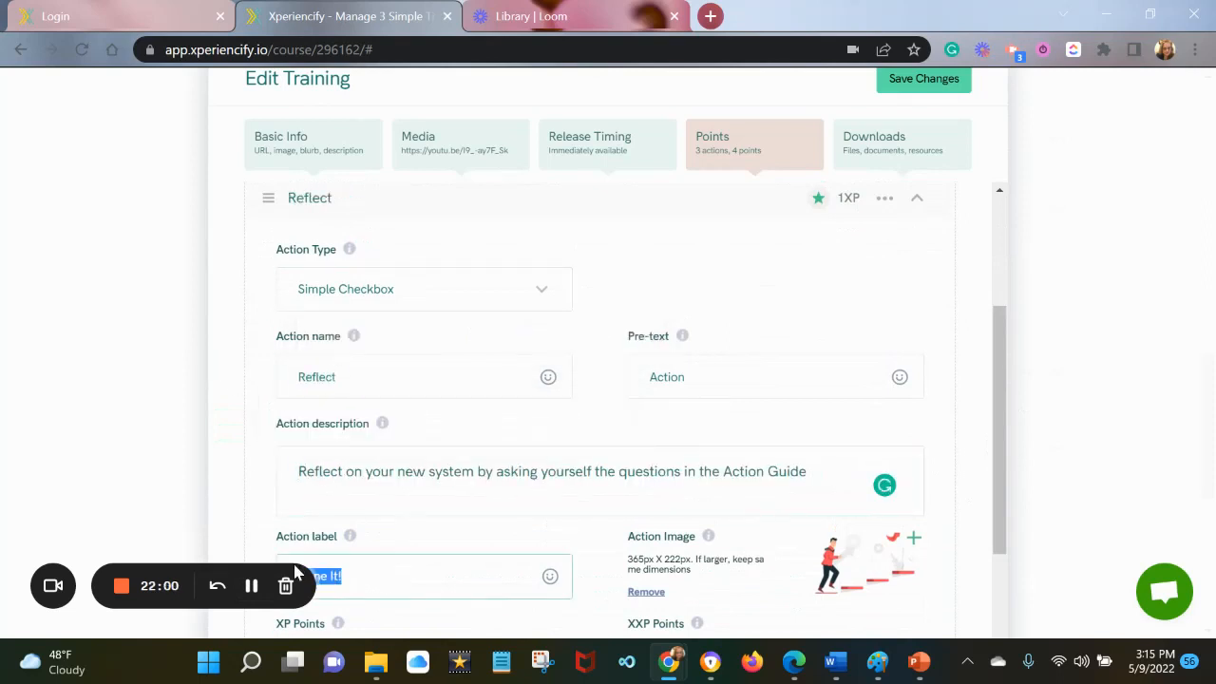
pyautogui.press('BackSpace')
pyautogui.write('ught about it')
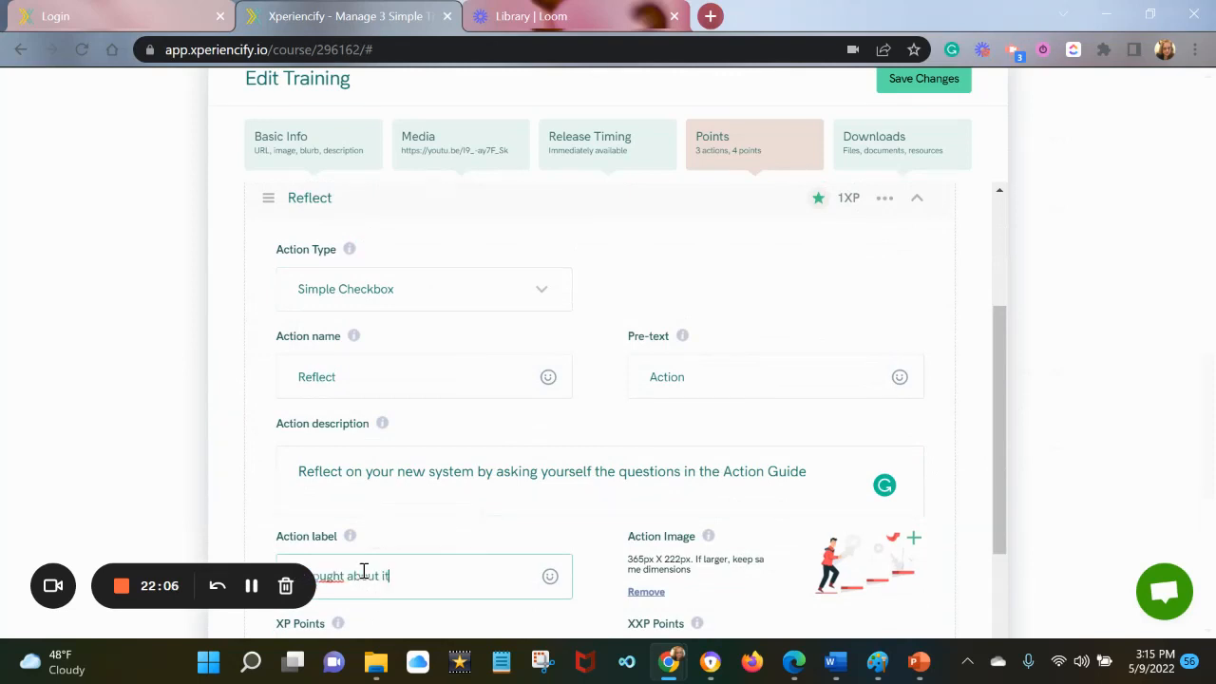
pyautogui.moveTo(344, 577); pyautogui.dragTo(187, 567)
pyautogui.write('I thought')
# Step: Set the Reflect action's image to the 775_5959372 picture and save the action and the training
pyautogui.click(881, 570)
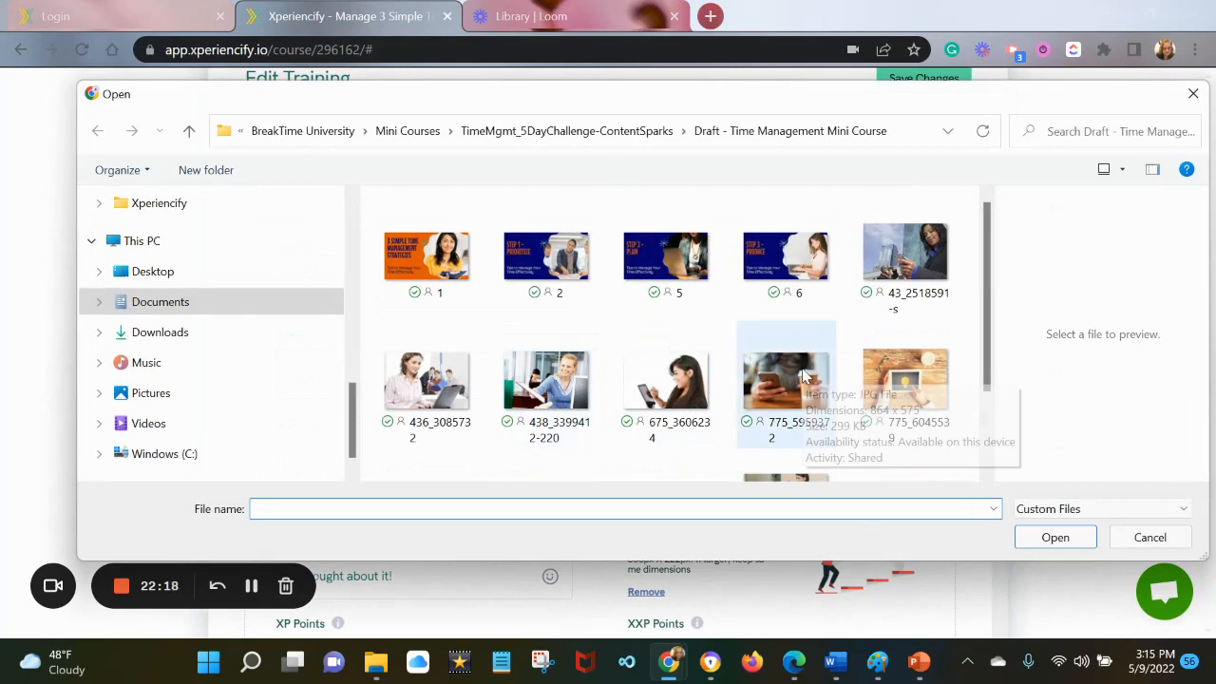
pyautogui.click(798, 380)
pyautogui.doubleClick(798, 380)
pyautogui.scroll(-3, 465, 547)
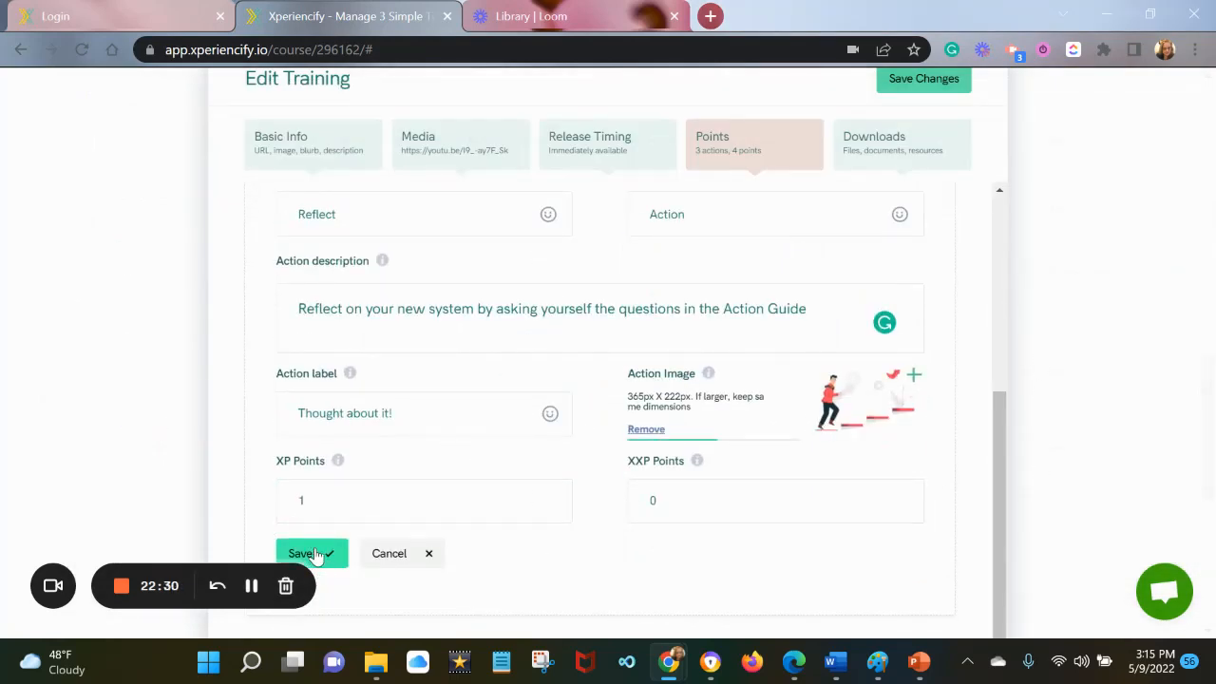
pyautogui.click(817, 310)
pyautogui.click(309, 563)
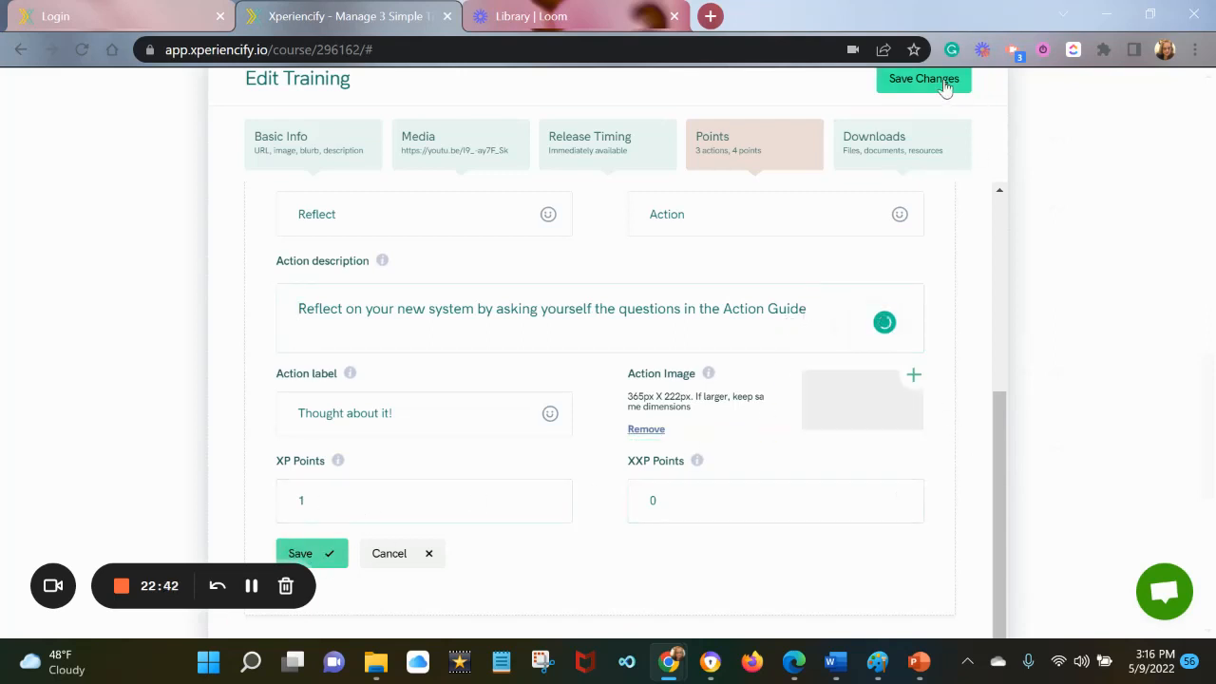
pyautogui.click(941, 83)
# Step: Reopen the Step 3 – Produce training's point actions and copy the third action step, about reflecting after the first week, from the Word outline
pyautogui.click(464, 453)
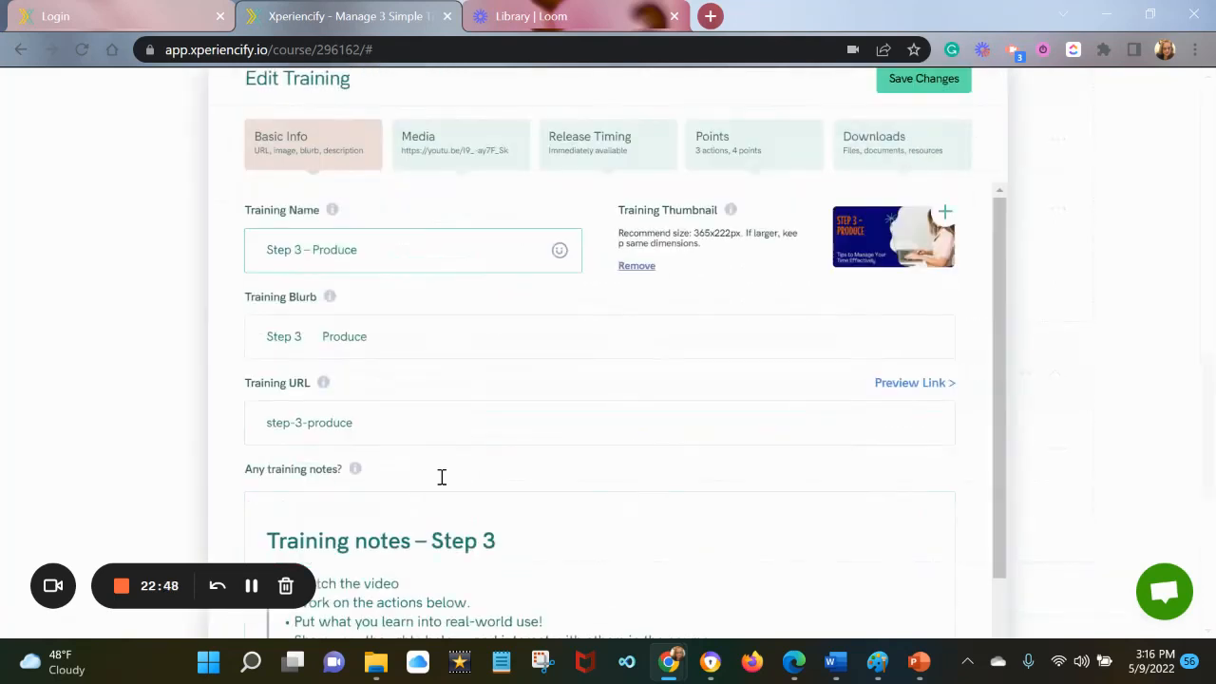
pyautogui.click(722, 156)
pyautogui.moveTo(836, 662)
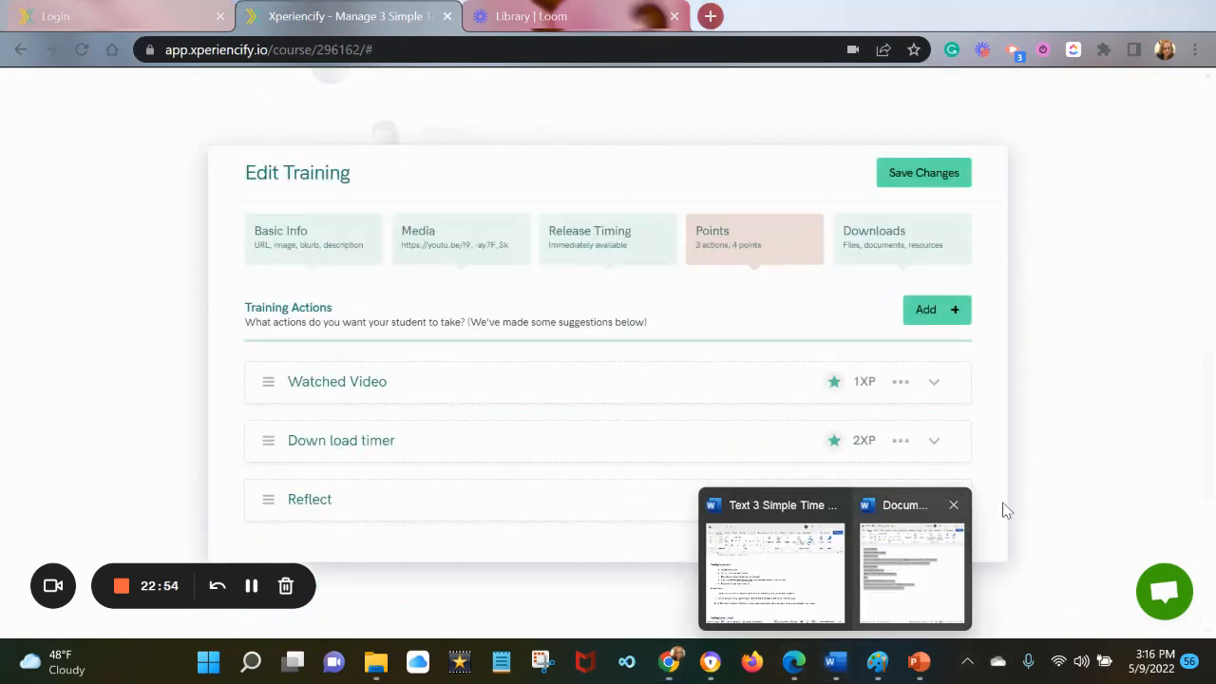
pyautogui.click(765, 560)
pyautogui.moveTo(1039, 518); pyautogui.dragTo(426, 514)
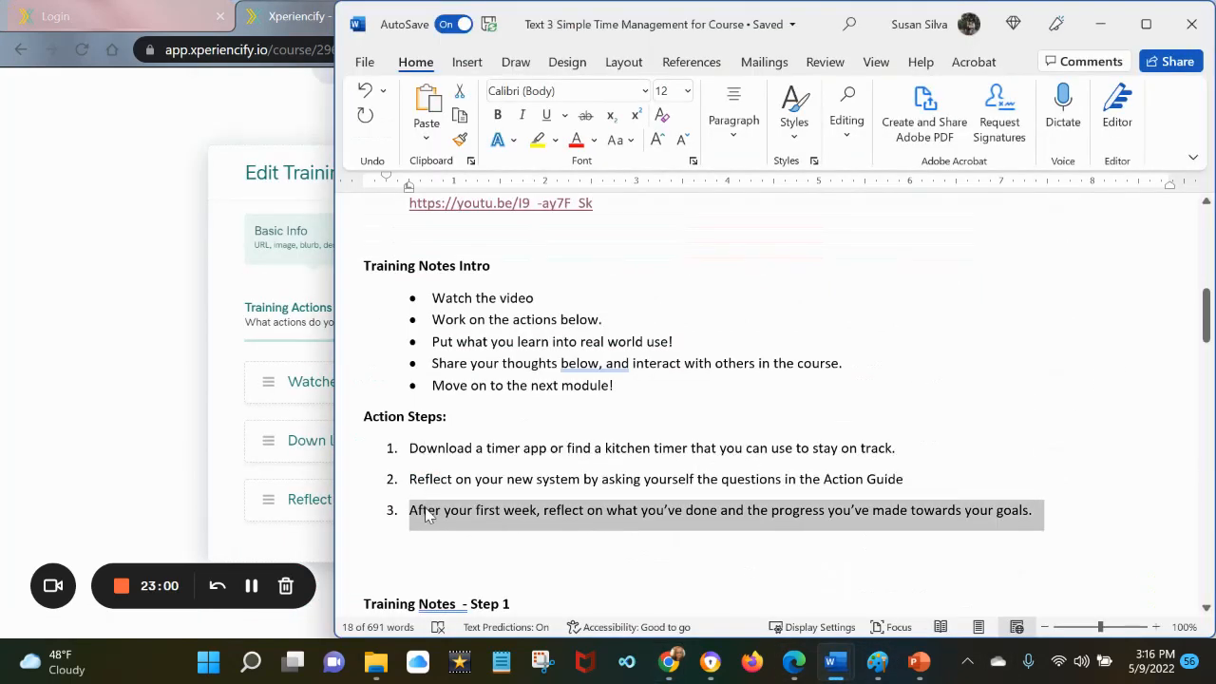
# Step: Add an action described as "After your first week, reflect on what you’ve done and the progress you’ve made towards your goals.", without its list number
pyautogui.click(266, 488)
pyautogui.click(937, 307)
pyautogui.scroll(-3, 978, 375)
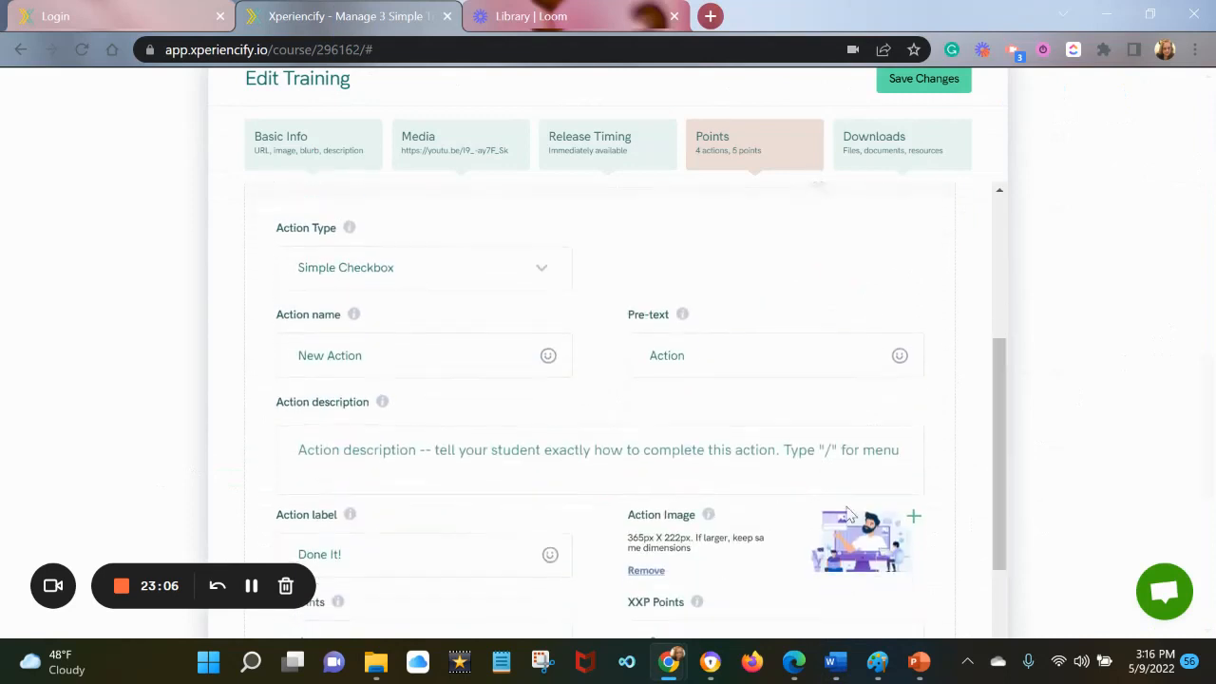
pyautogui.click(616, 433)
pyautogui.write('3. After your first week, reflect on what you’ve done and the progress you’ve made towards your goals.')
pyautogui.moveTo(315, 449); pyautogui.dragTo(285, 447)
pyautogui.press('BackSpace')
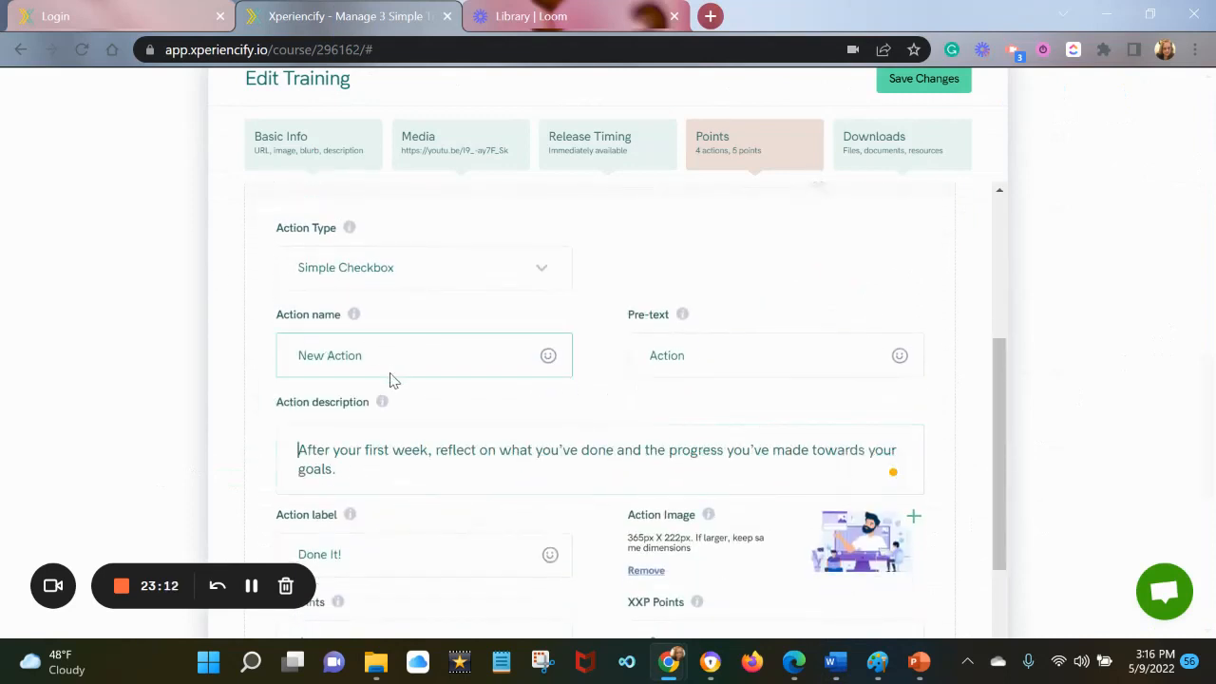
# Step: Name the new action "Future reflection" and set its image to the 1267_4944613 picture
pyautogui.moveTo(364, 355); pyautogui.dragTo(232, 326)
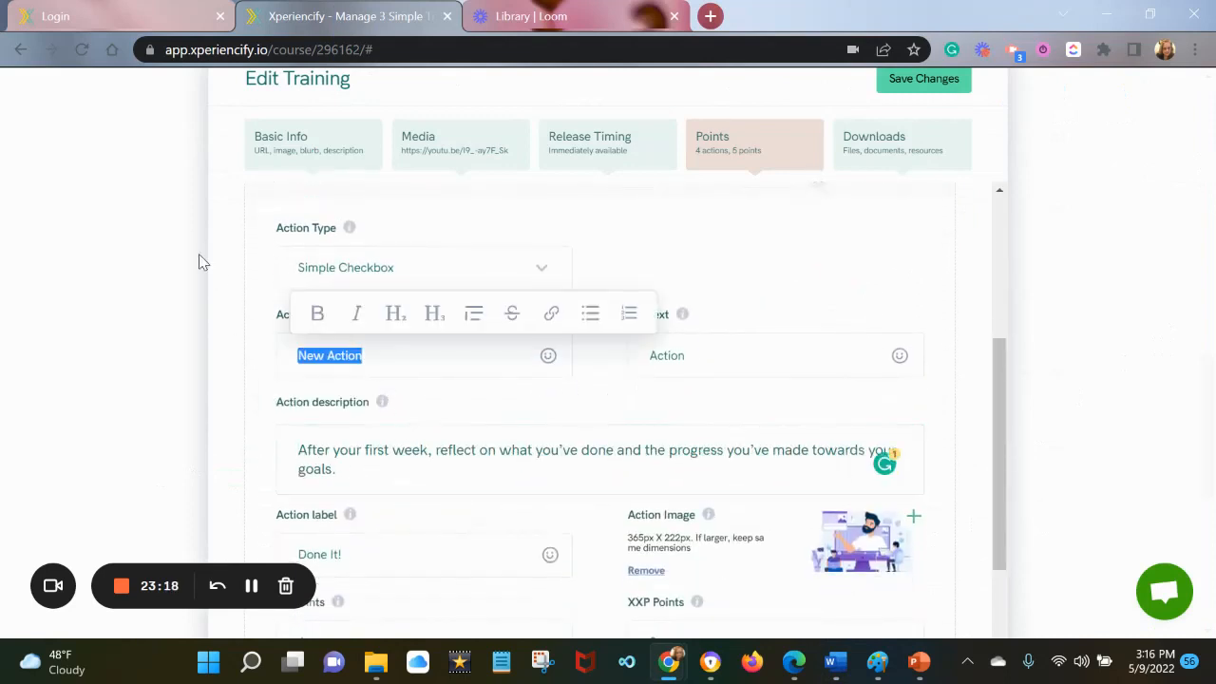
pyautogui.write('Future reflection')
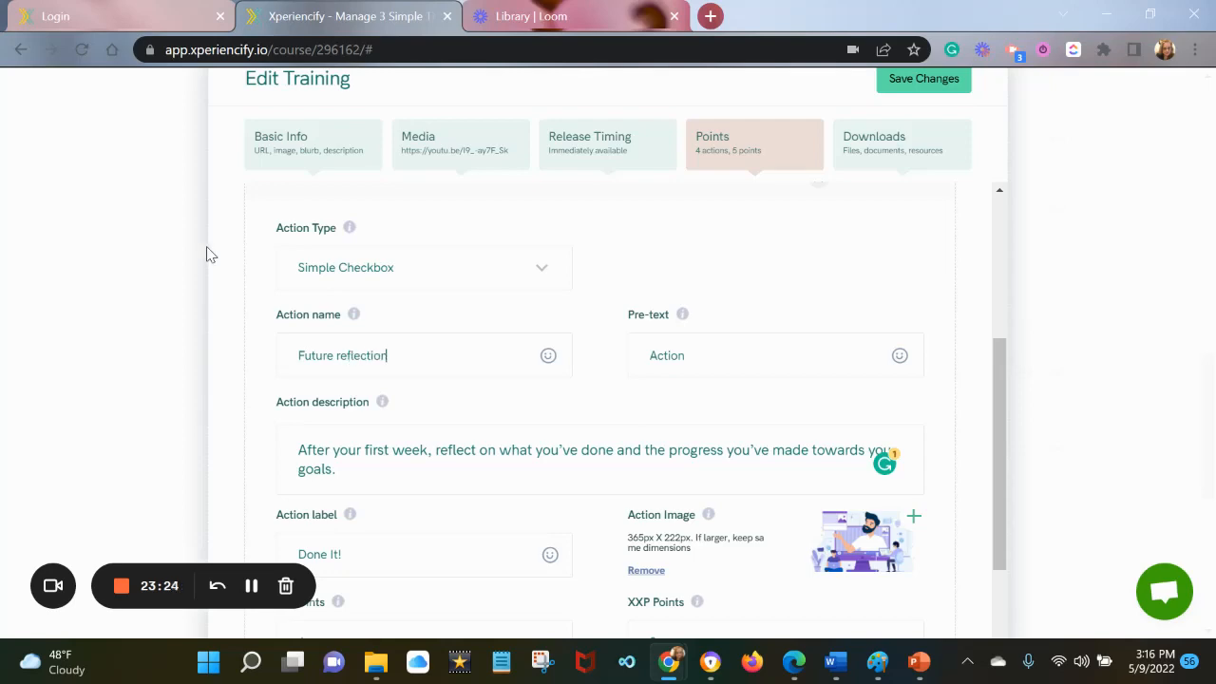
pyautogui.click(899, 549)
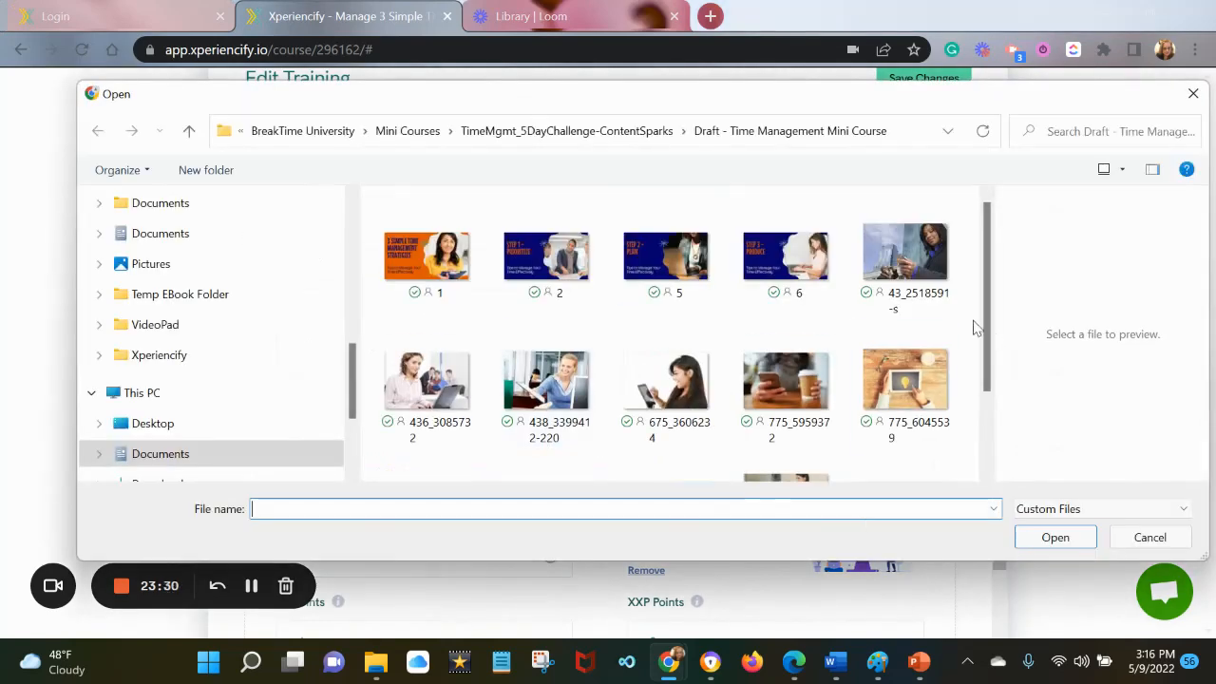
pyautogui.scroll(-2, 979, 328)
pyautogui.click(909, 404)
pyautogui.click(546, 399)
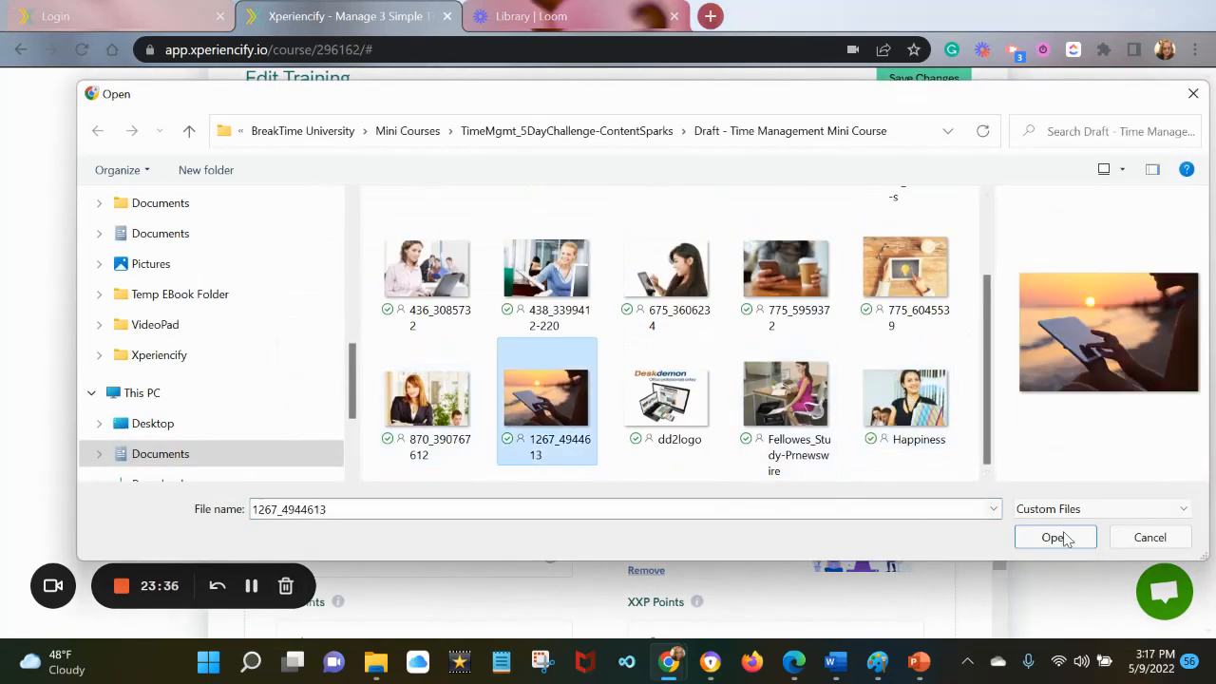
pyautogui.click(1055, 536)
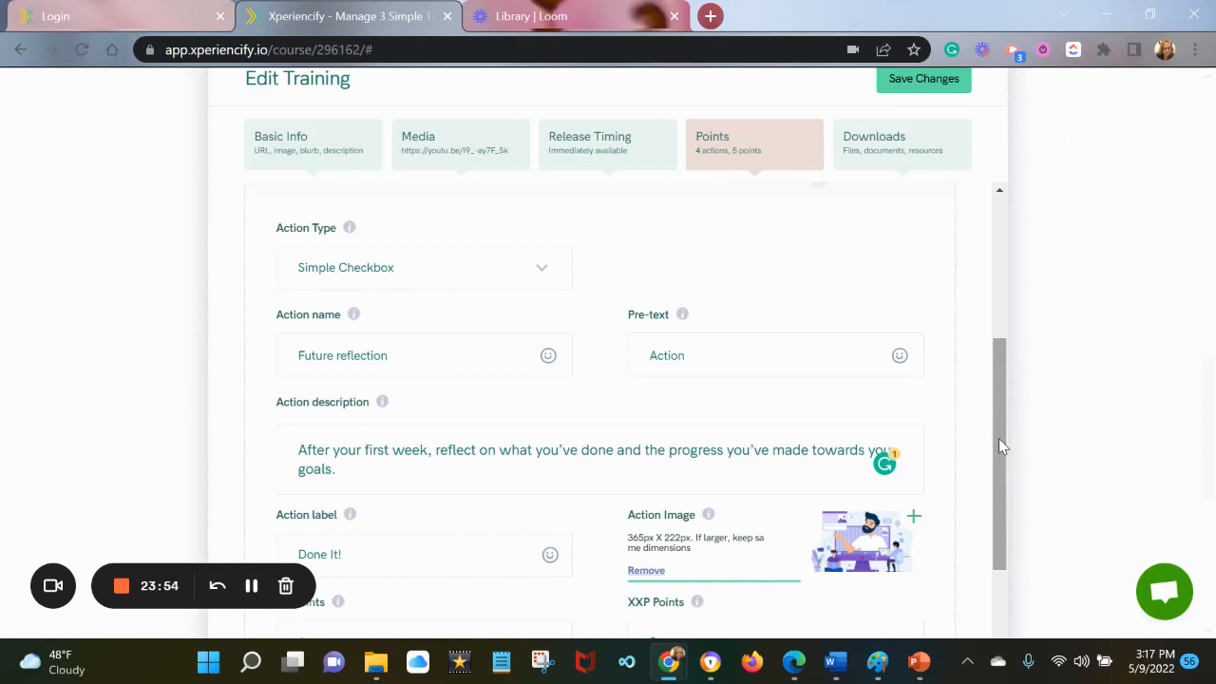
# Step: Set the Future reflection action's XP points to 2 and save the training's changes
pyautogui.moveTo(1000, 445); pyautogui.dragTo(1026, 561)
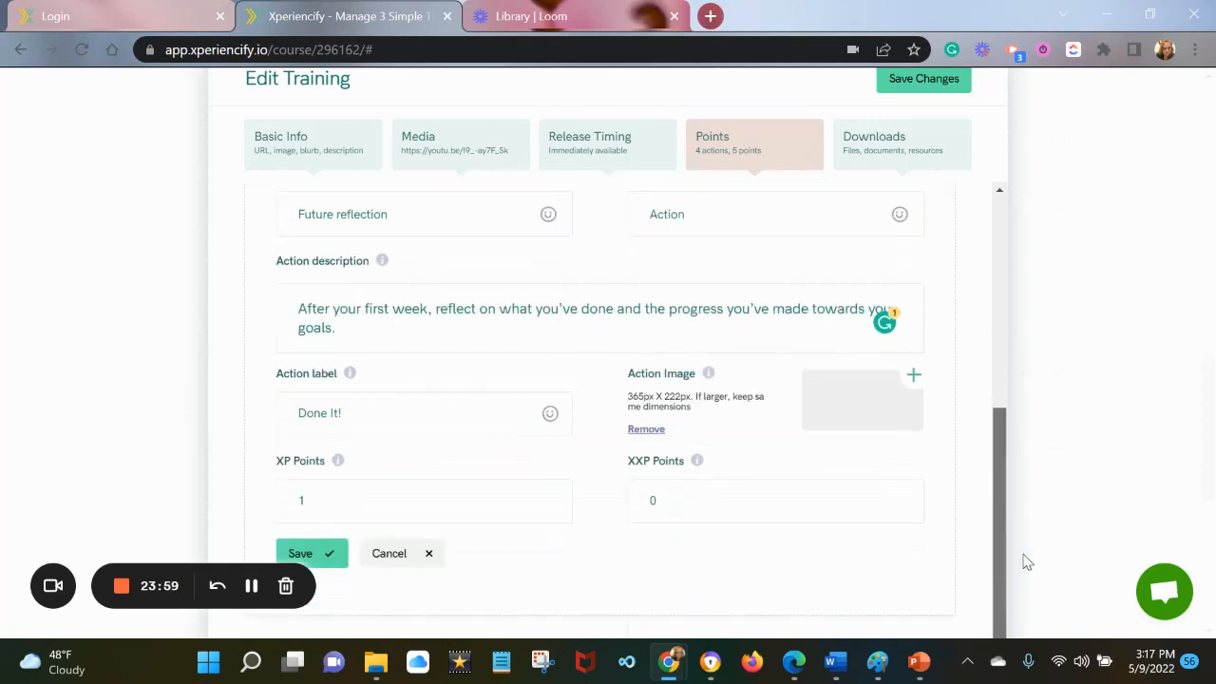
pyautogui.doubleClick(306, 498)
pyautogui.write('2')
pyautogui.moveTo(1010, 447); pyautogui.dragTo(1001, 179)
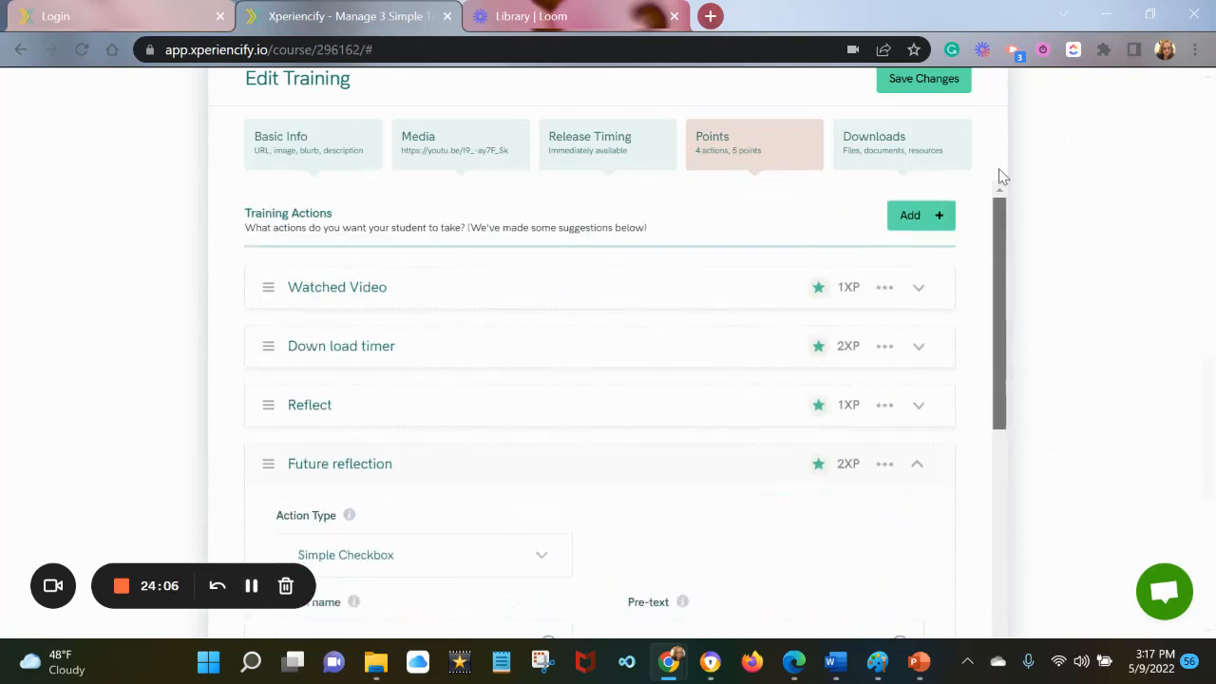
pyautogui.click(910, 86)
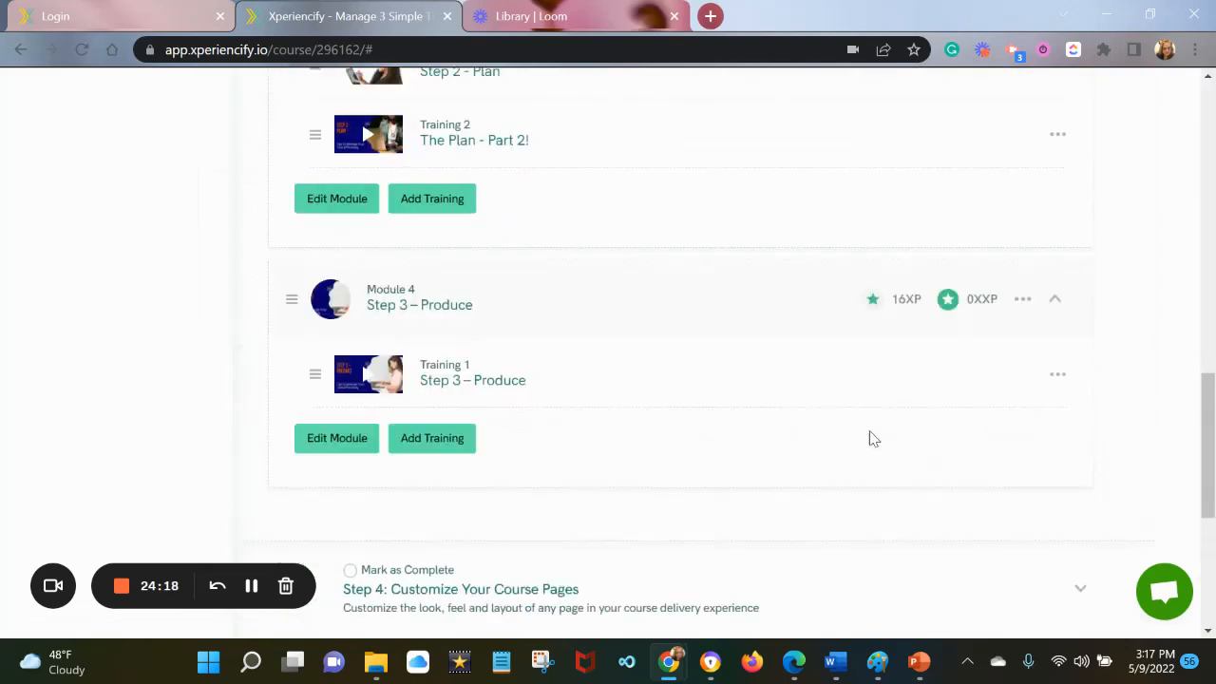
pyautogui.click(123, 587)
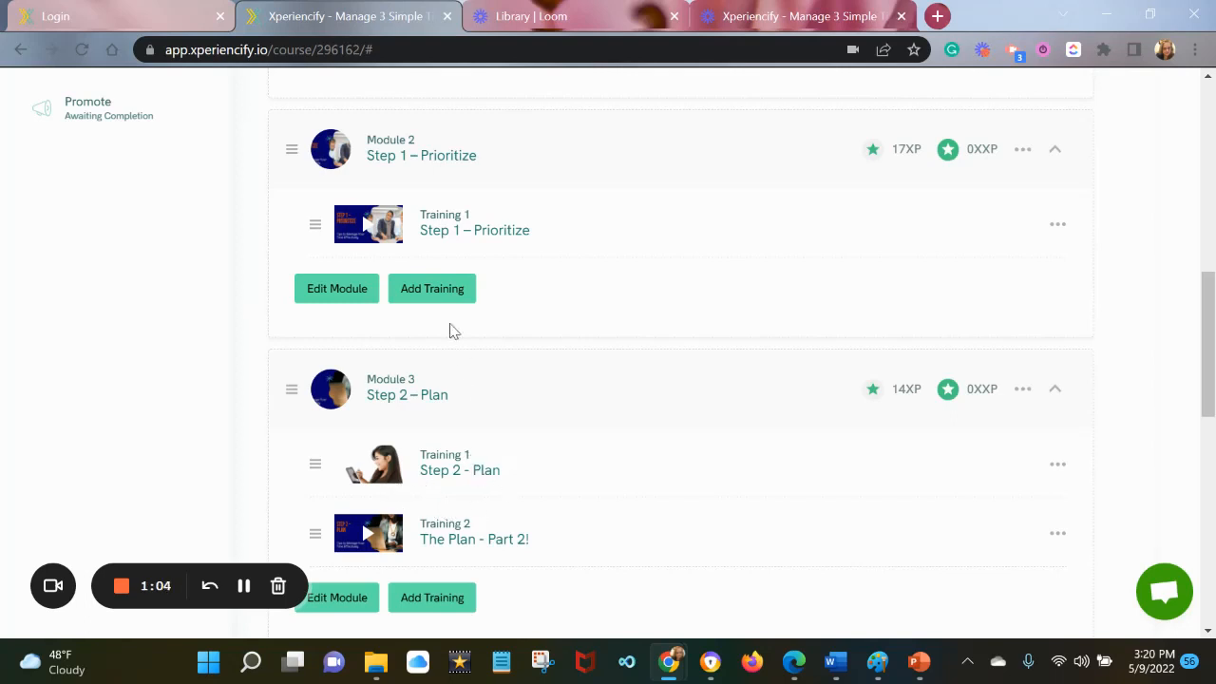
# Step: Check the video attached to the Step 1 – Prioritize training and close its editor
pyautogui.click(493, 243)
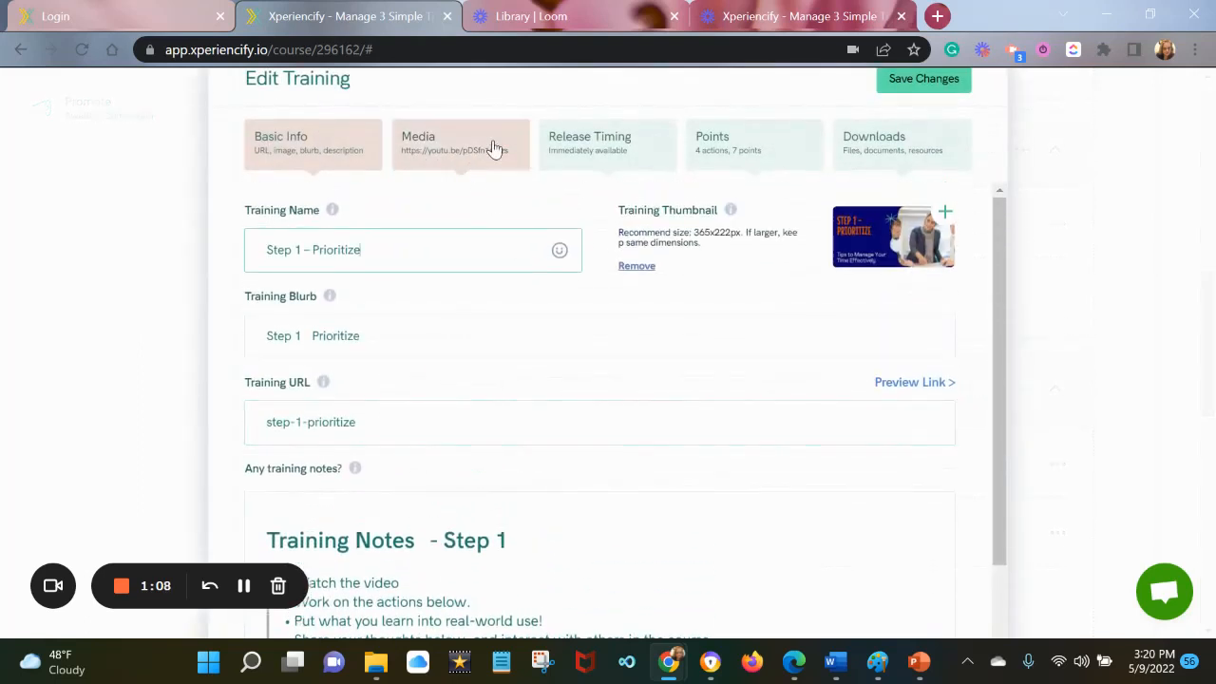
pyautogui.click(492, 147)
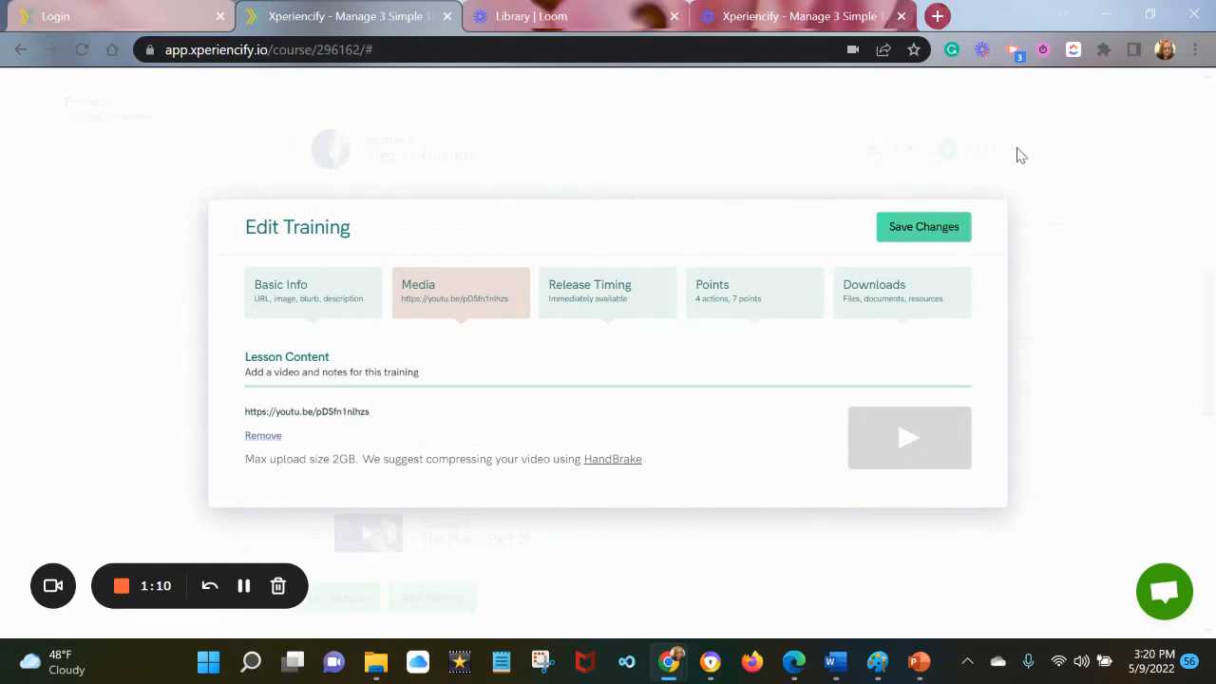
pyautogui.click(1037, 160)
# Step: Open the course's student-facing page at deskdemon.xperiencify.io/simple-time-management-skills/ from its link in the course header
pyautogui.scroll(10, 570, 224)
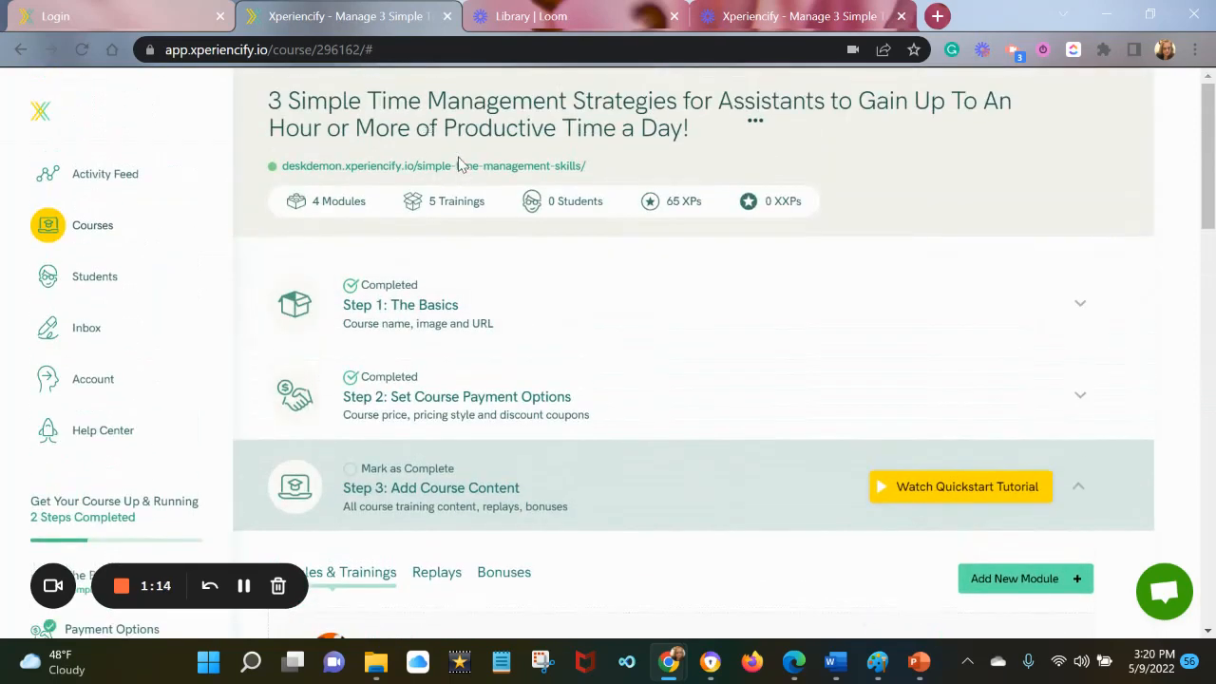
pyautogui.click(462, 169)
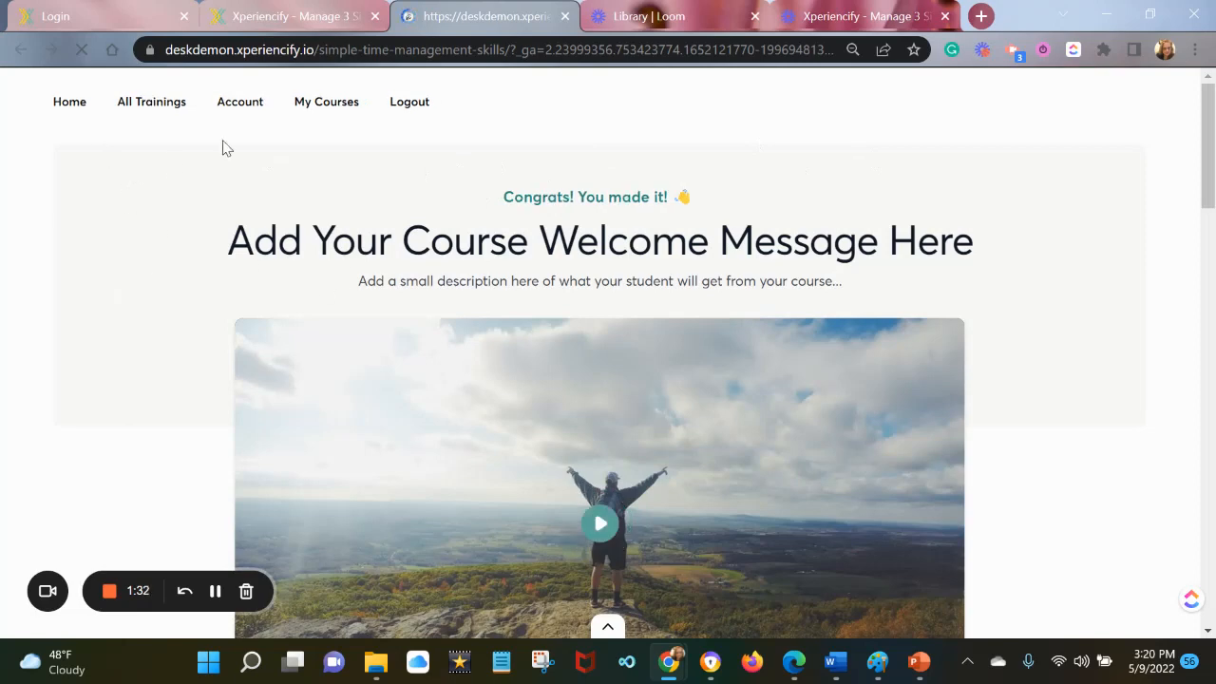
# Step: Open the Introduction training from the all-trainings page and review it through to its next-training section
pyautogui.click(176, 109)
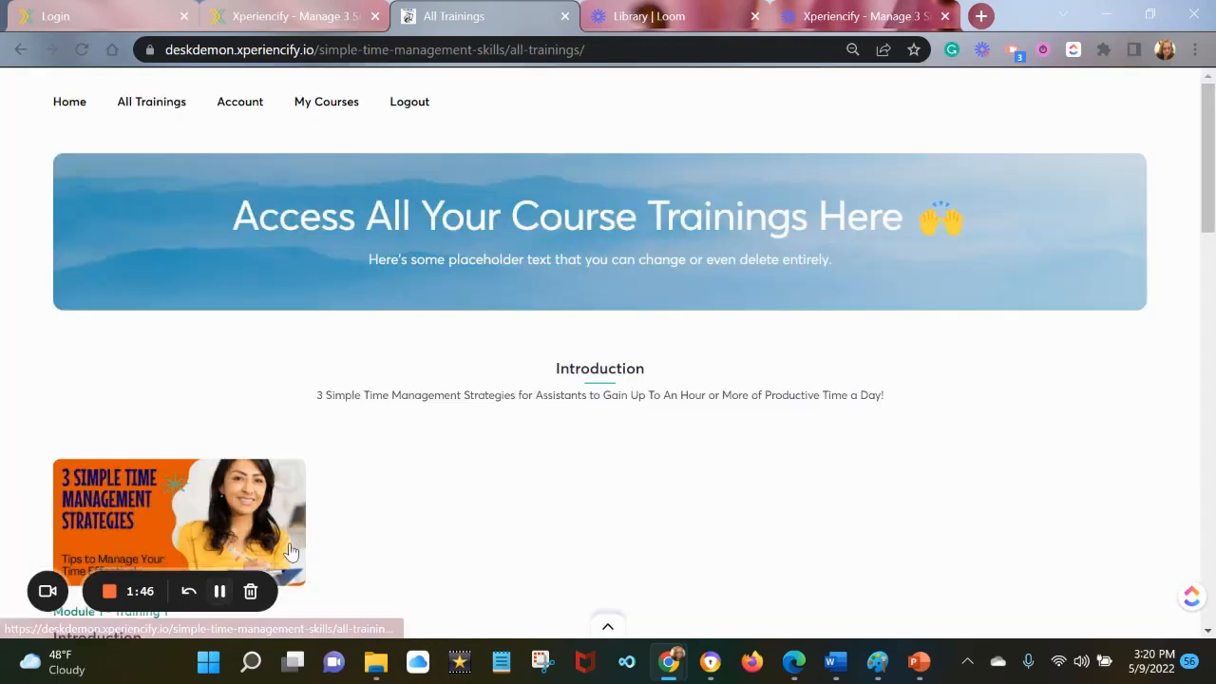
pyautogui.moveTo(1212, 114); pyautogui.dragTo(1184, 190)
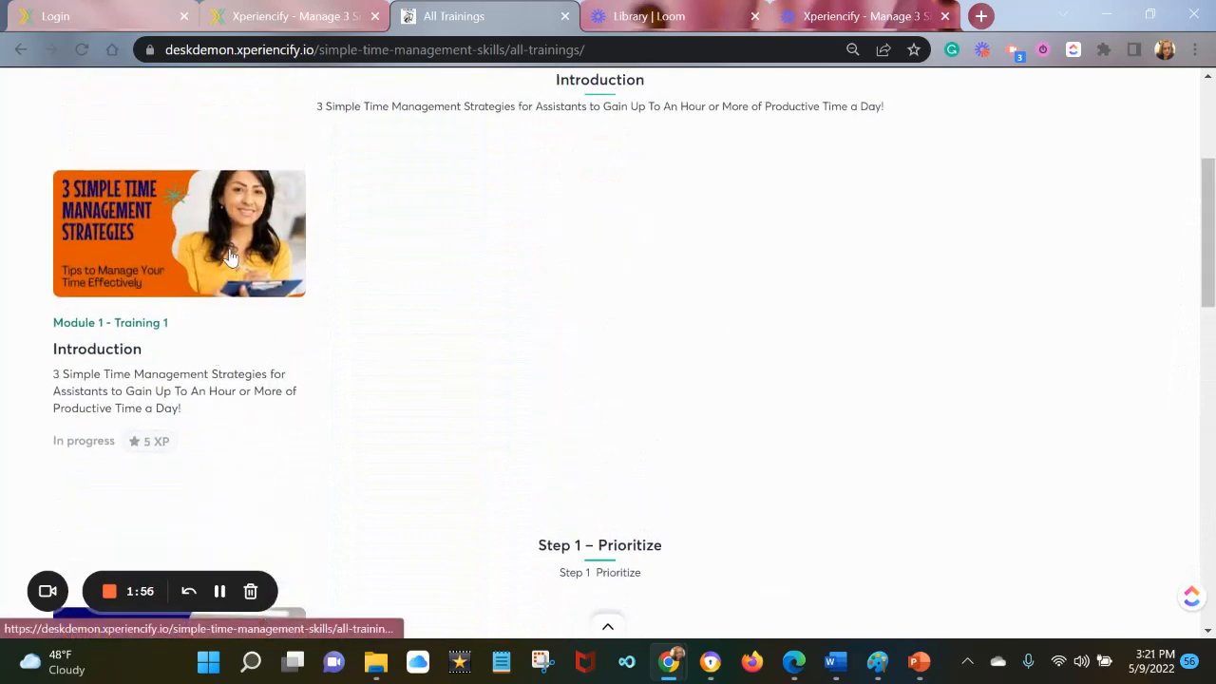
pyautogui.click(257, 266)
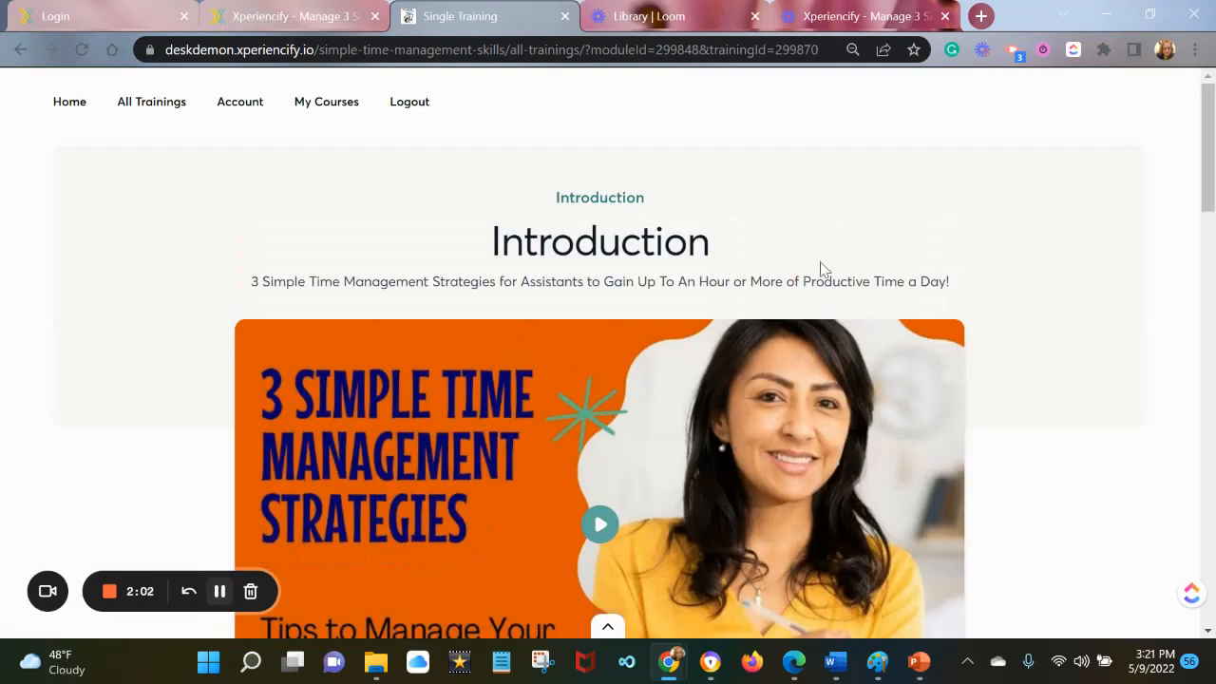
pyautogui.moveTo(1196, 155); pyautogui.dragTo(1151, 560)
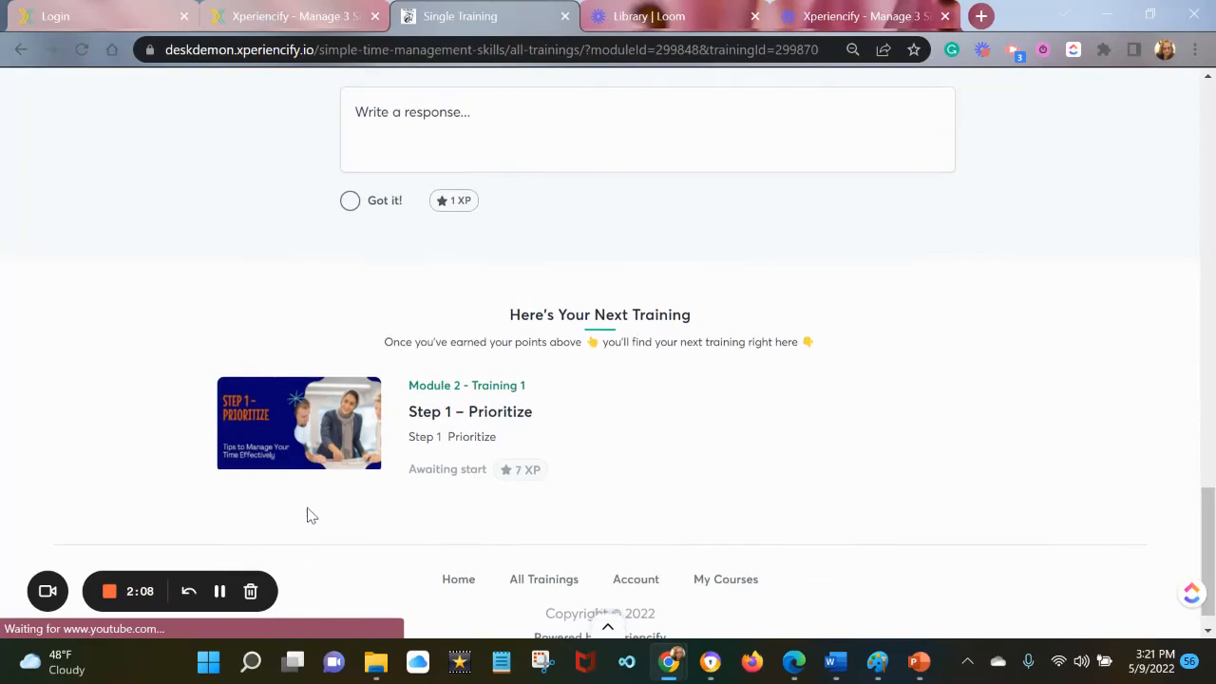
# Step: Open the Step 1 – Prioritize training and examine its video, training notes and point-earning actions down to the next training
pyautogui.click(301, 444)
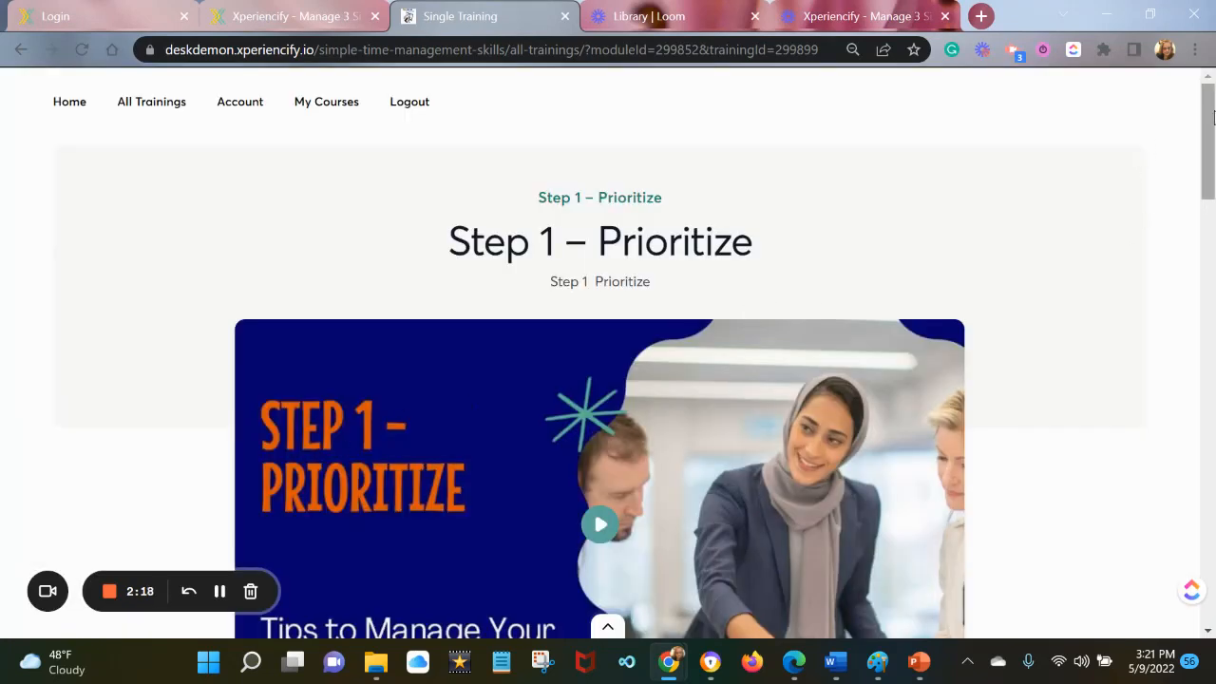
pyautogui.moveTo(1210, 116); pyautogui.dragTo(1202, 221)
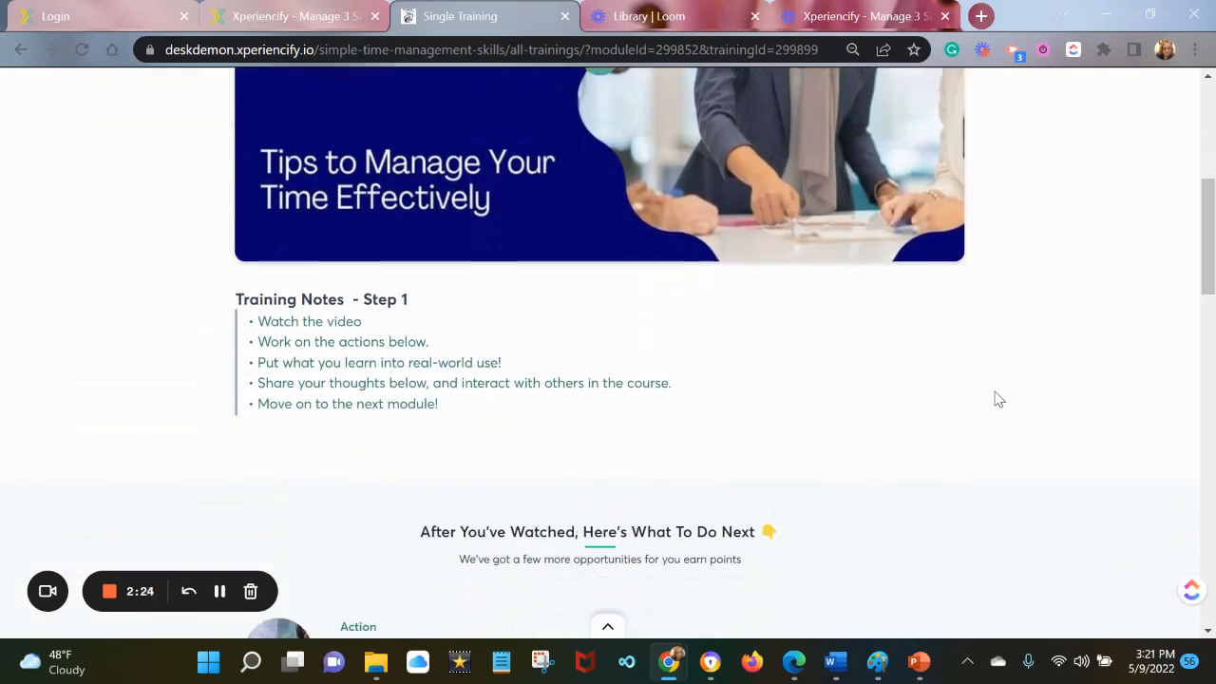
pyautogui.moveTo(1207, 228); pyautogui.dragTo(1206, 305)
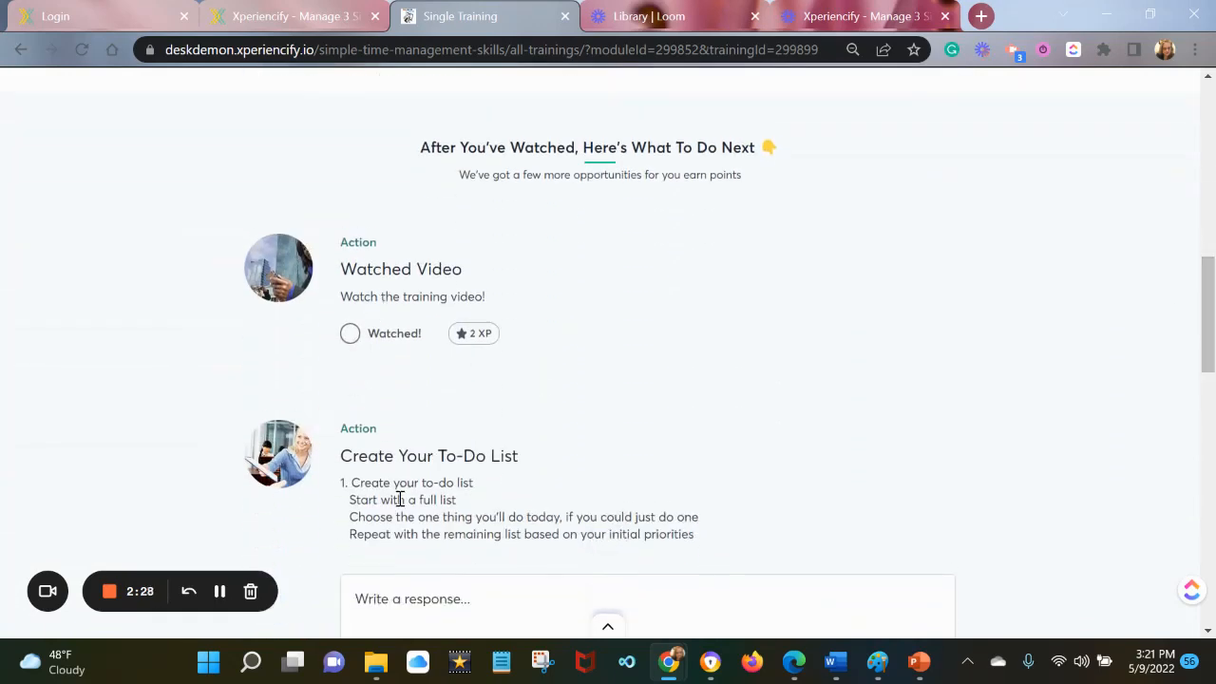
pyautogui.moveTo(1206, 297); pyautogui.dragTo(1206, 374)
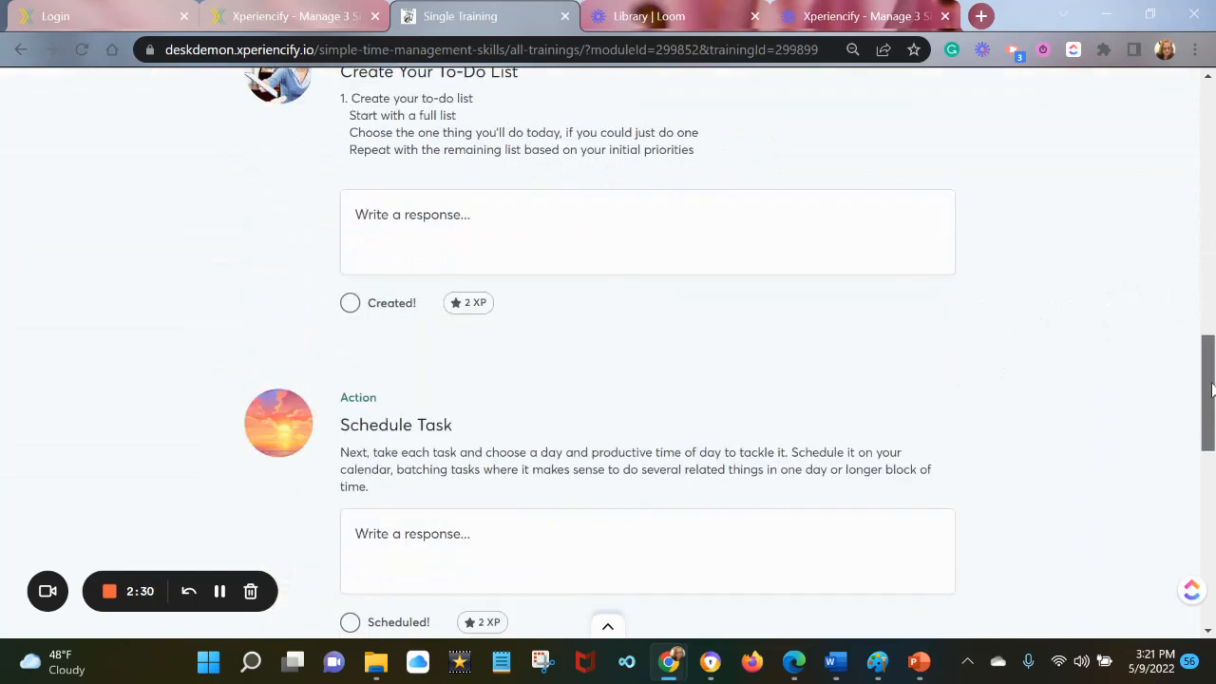
pyautogui.click(378, 198)
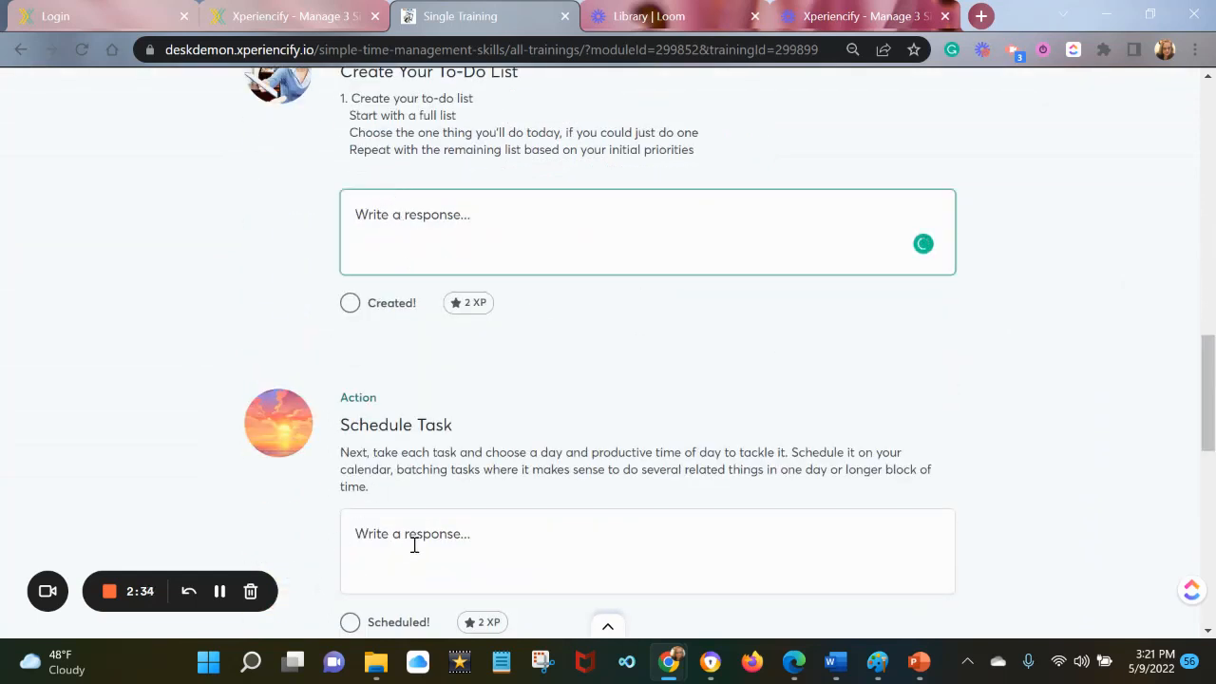
pyautogui.moveTo(1213, 366); pyautogui.dragTo(1213, 399)
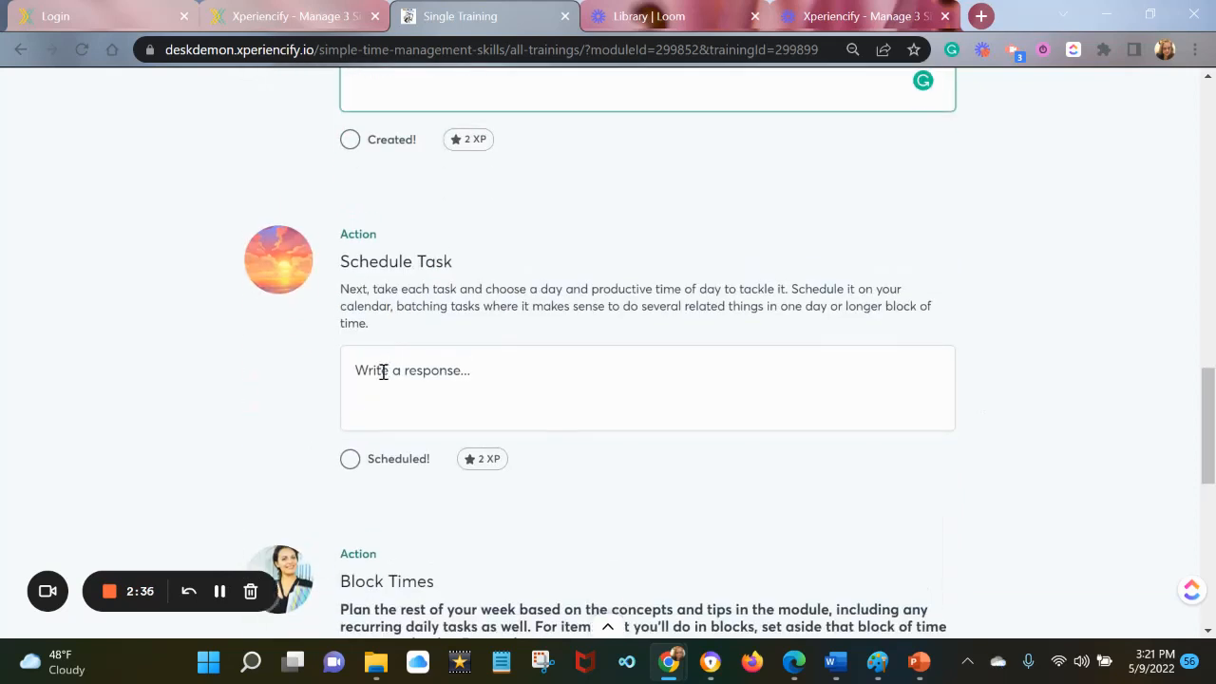
pyautogui.click(1199, 409)
pyautogui.moveTo(1198, 409); pyautogui.dragTo(1207, 493)
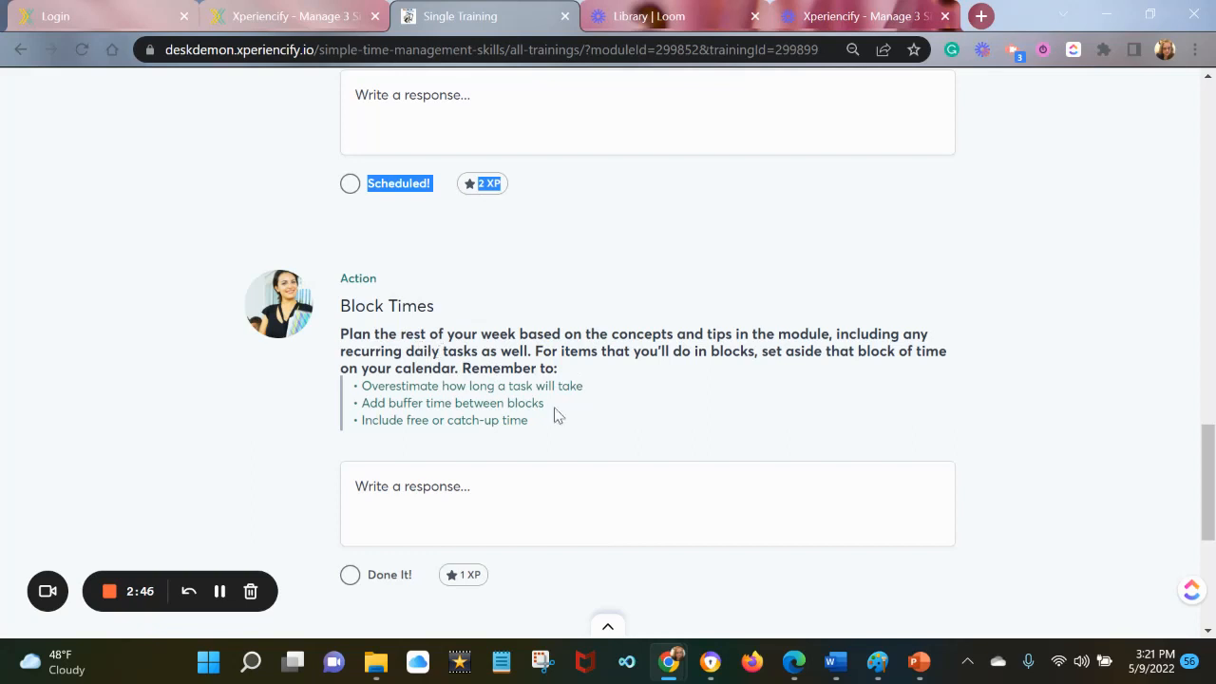
pyautogui.moveTo(1198, 443)
pyautogui.mouseDown()
pyautogui.moveTo(1199, 501)
pyautogui.moveTo(1204, 462)
pyautogui.mouseUp()
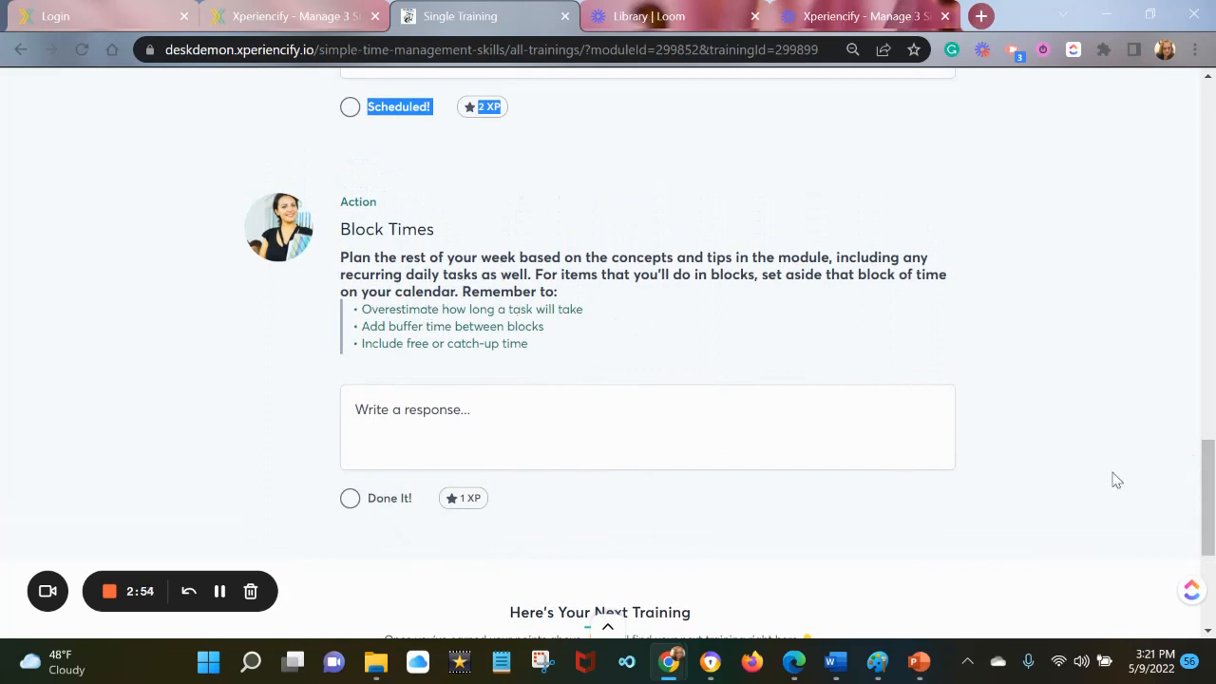
pyautogui.moveTo(1202, 481); pyautogui.dragTo(1202, 547)
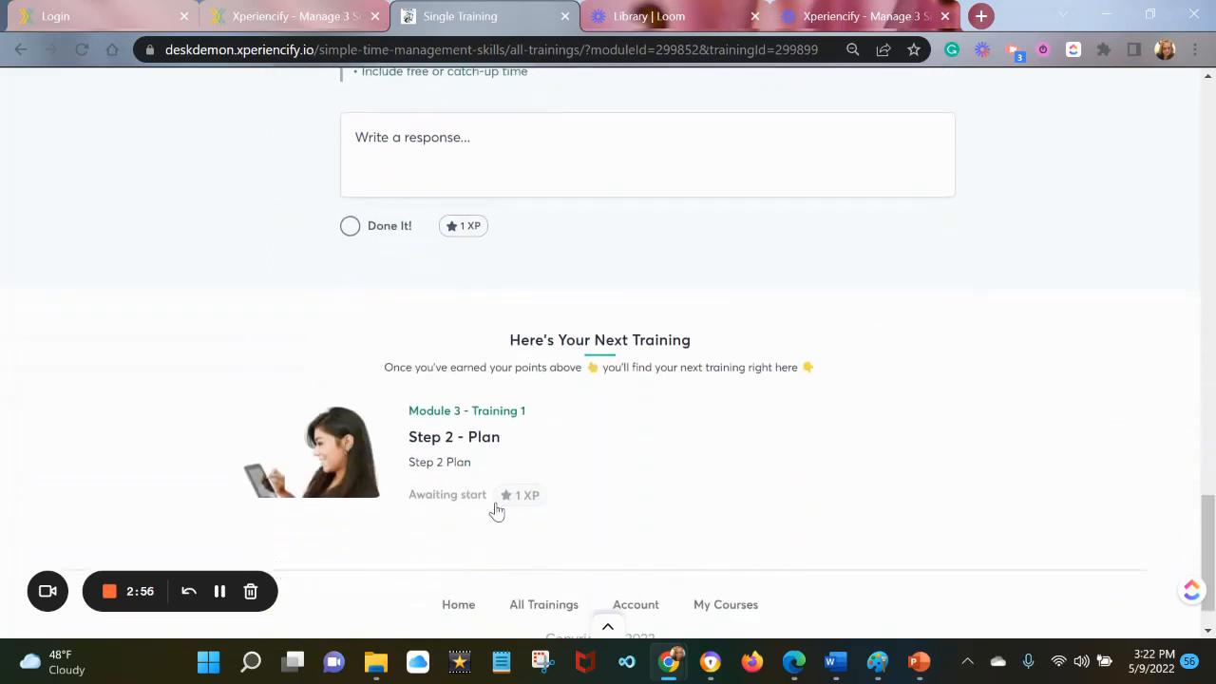
# Step: Open the Step 2 - Plan training and check whether its lead image plays a video or links elsewhere
pyautogui.click(361, 452)
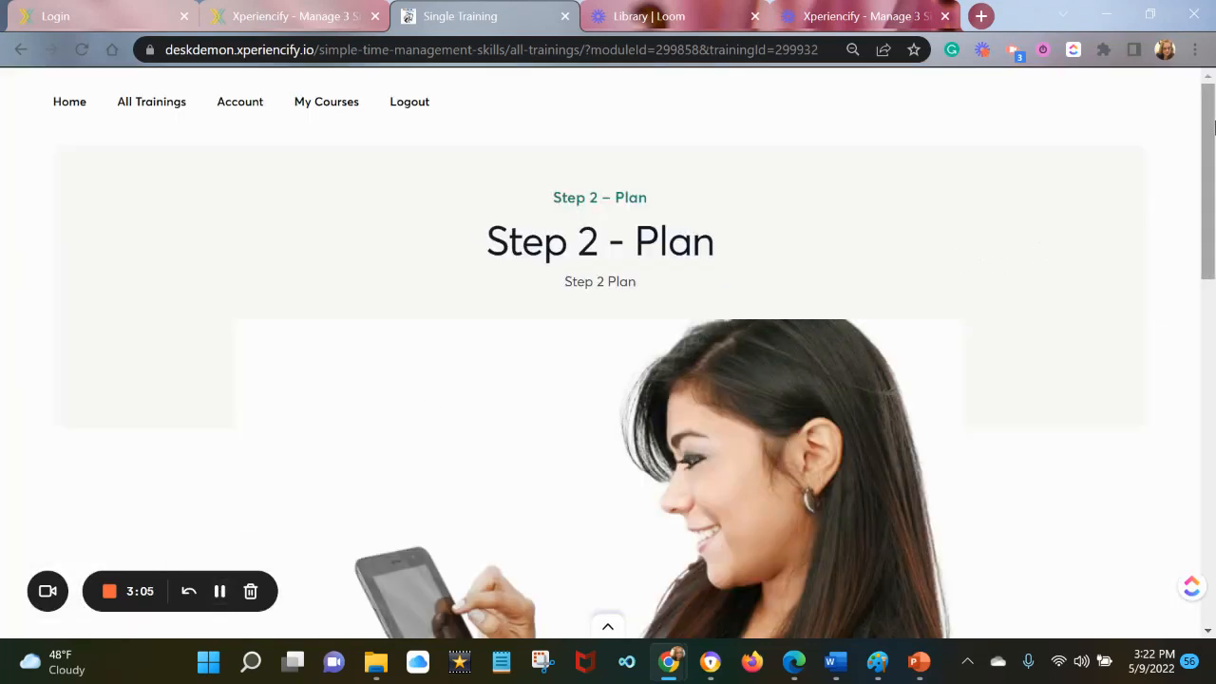
pyautogui.moveTo(1209, 126); pyautogui.dragTo(1207, 370)
pyautogui.scroll(5, 1015, 238)
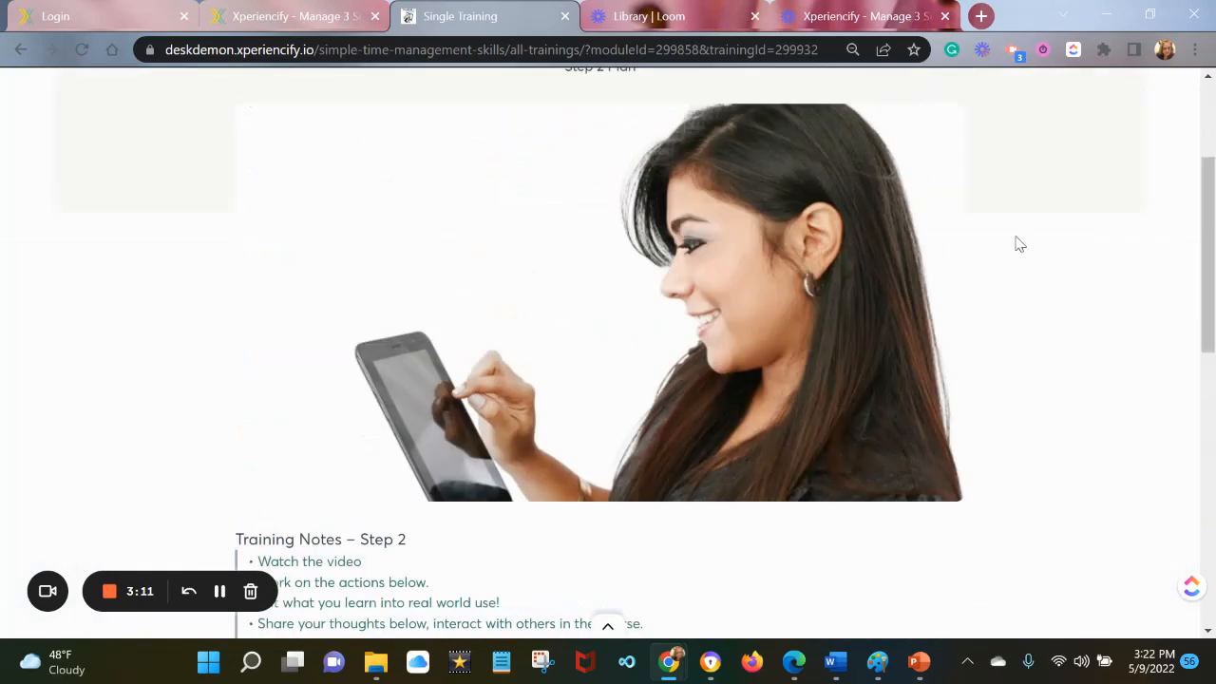
pyautogui.click(632, 353)
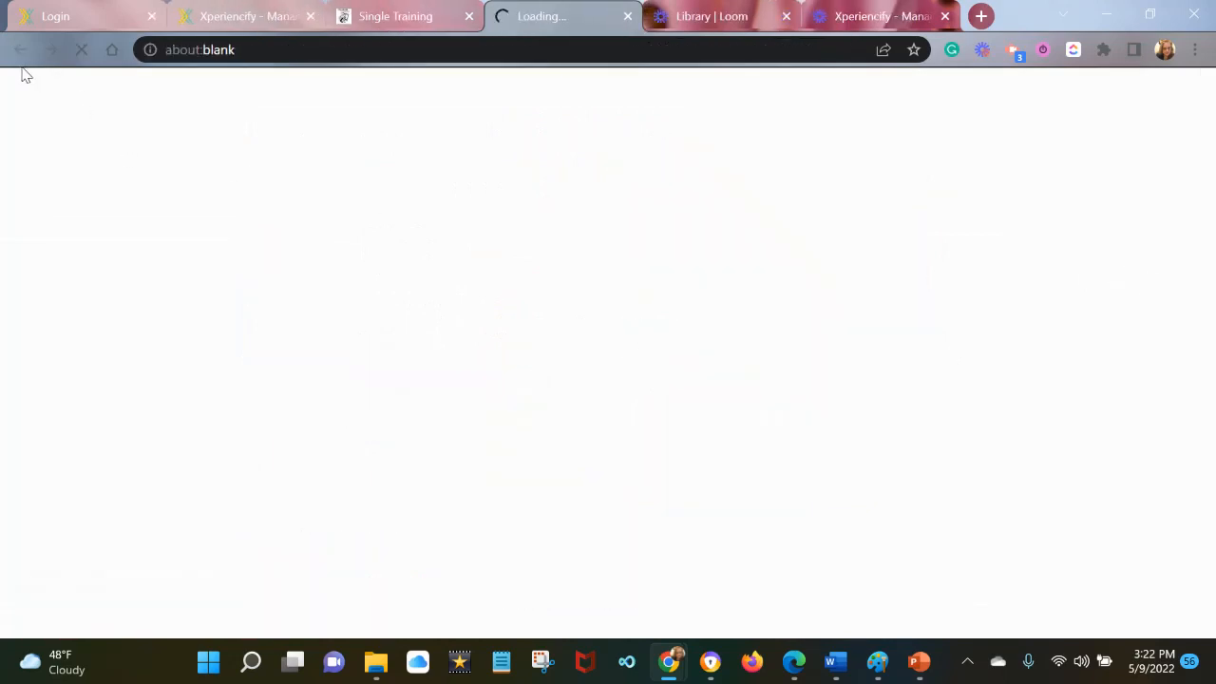
pyautogui.click(404, 17)
pyautogui.moveTo(1201, 228); pyautogui.dragTo(1213, 253)
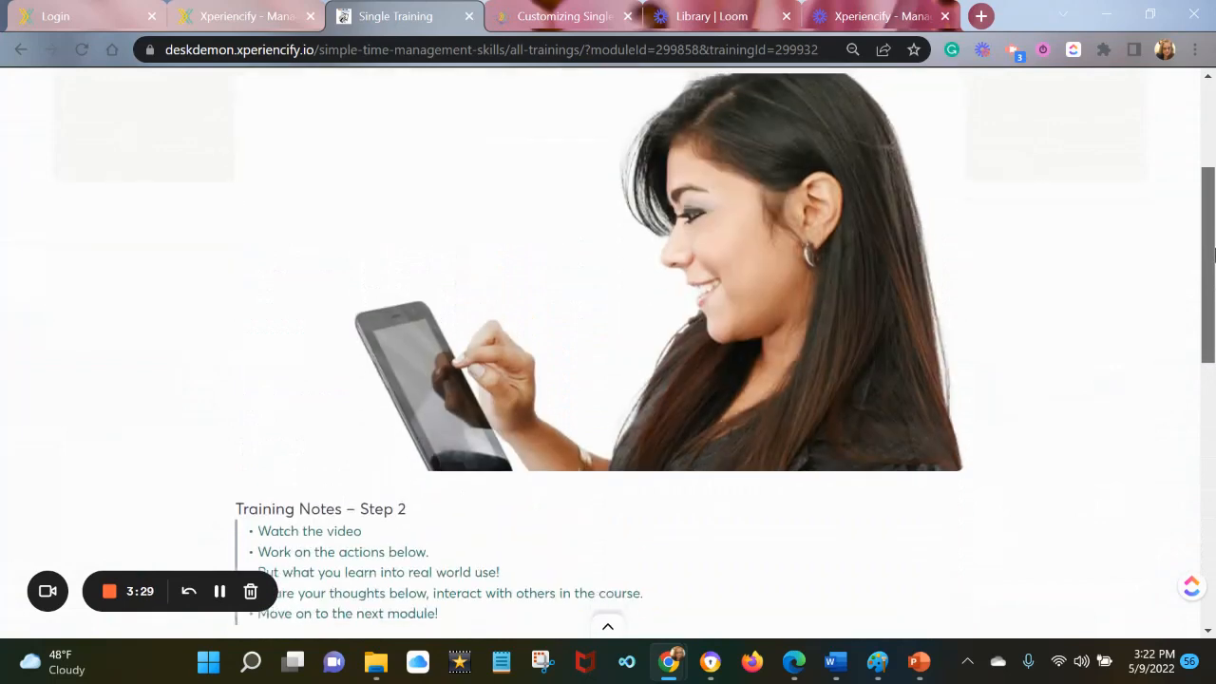
pyautogui.moveTo(887, 262); pyautogui.dragTo(738, 368)
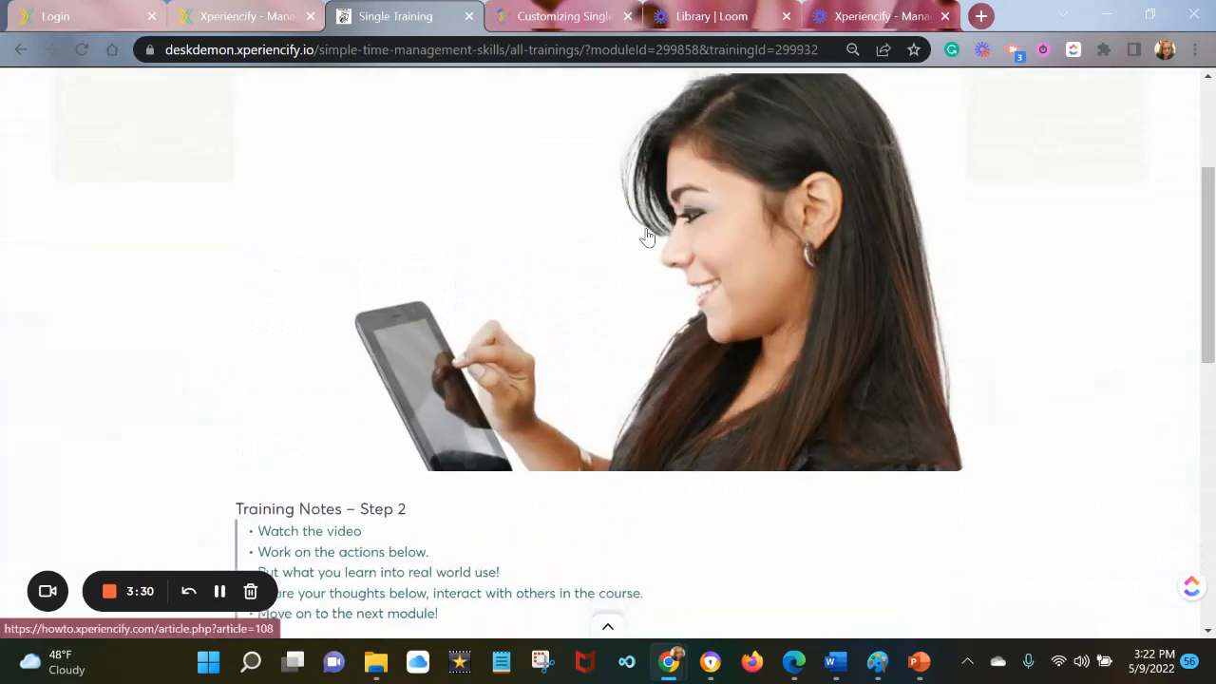
pyautogui.click(265, 19)
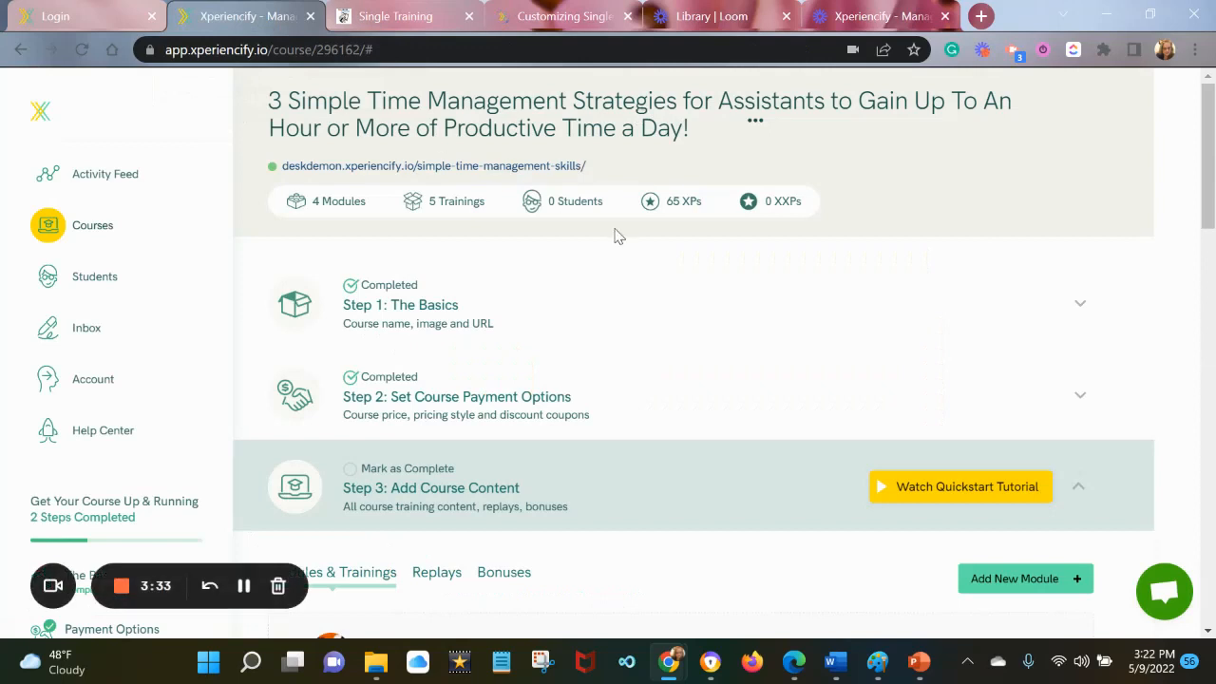
pyautogui.click(429, 19)
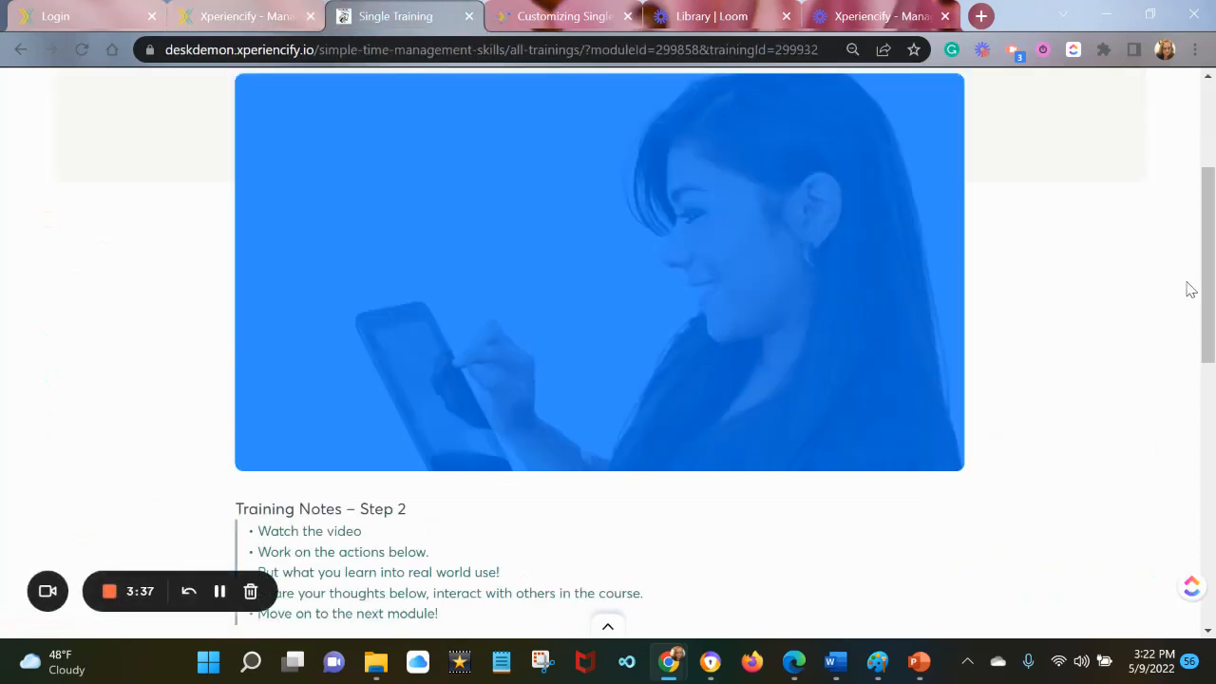
pyautogui.scroll(3, 1194, 334)
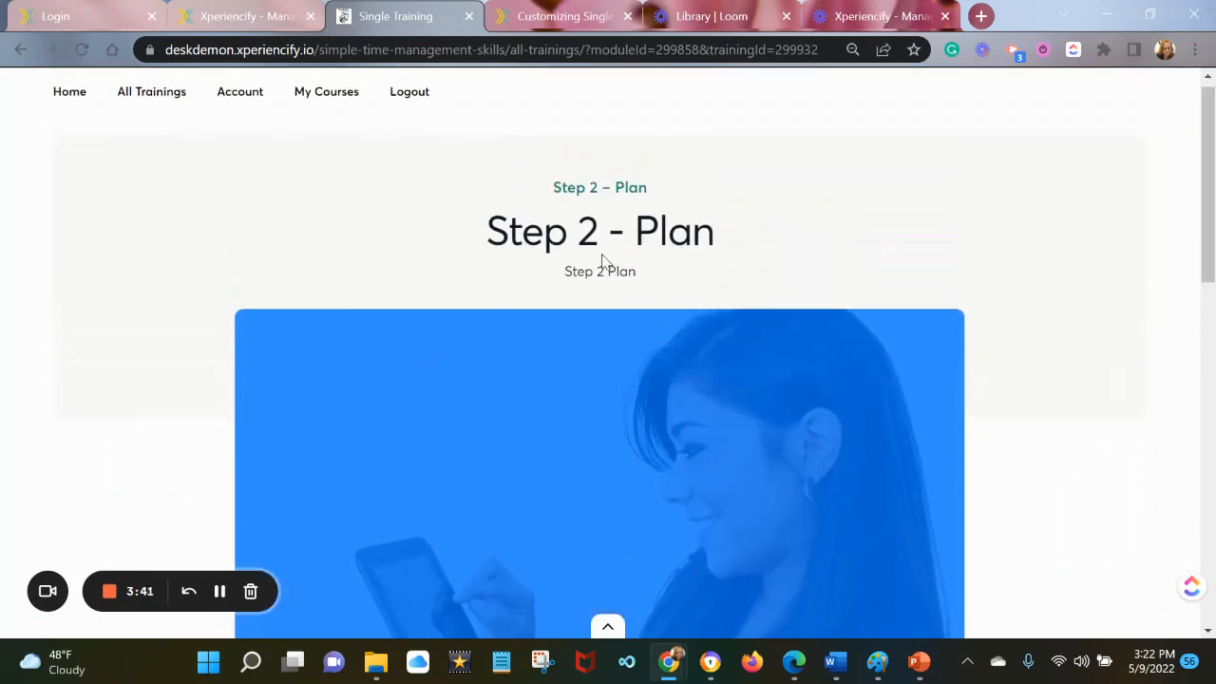
pyautogui.moveTo(835, 664)
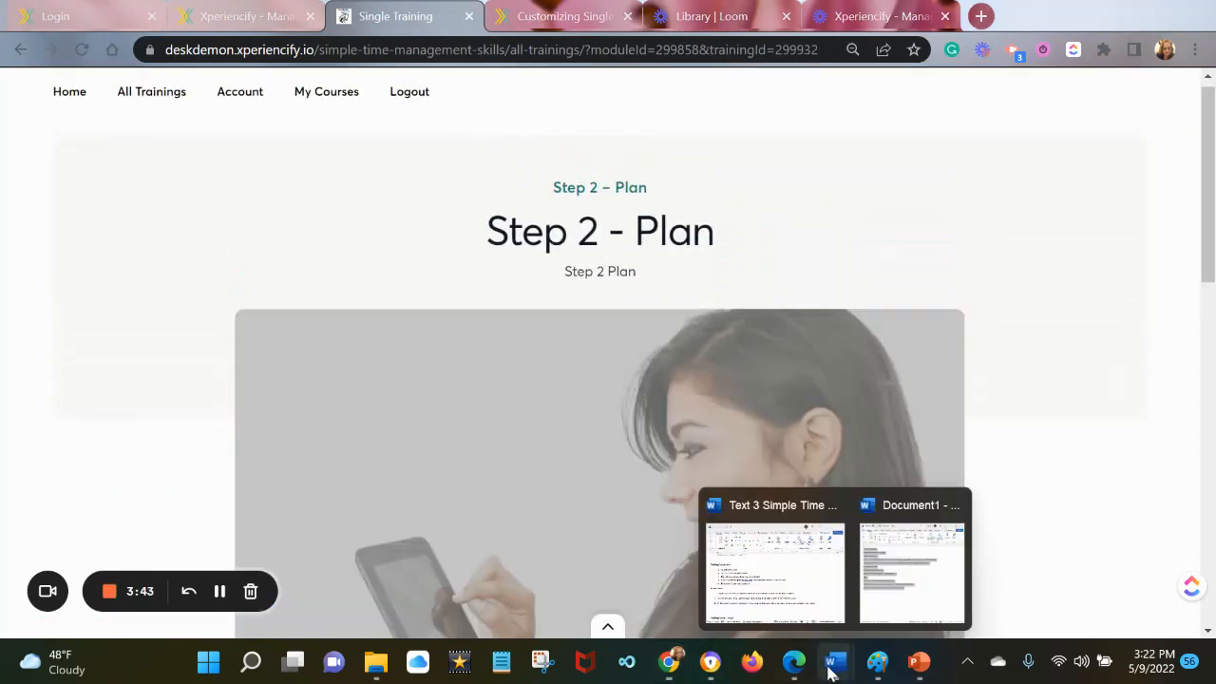
pyautogui.click(754, 577)
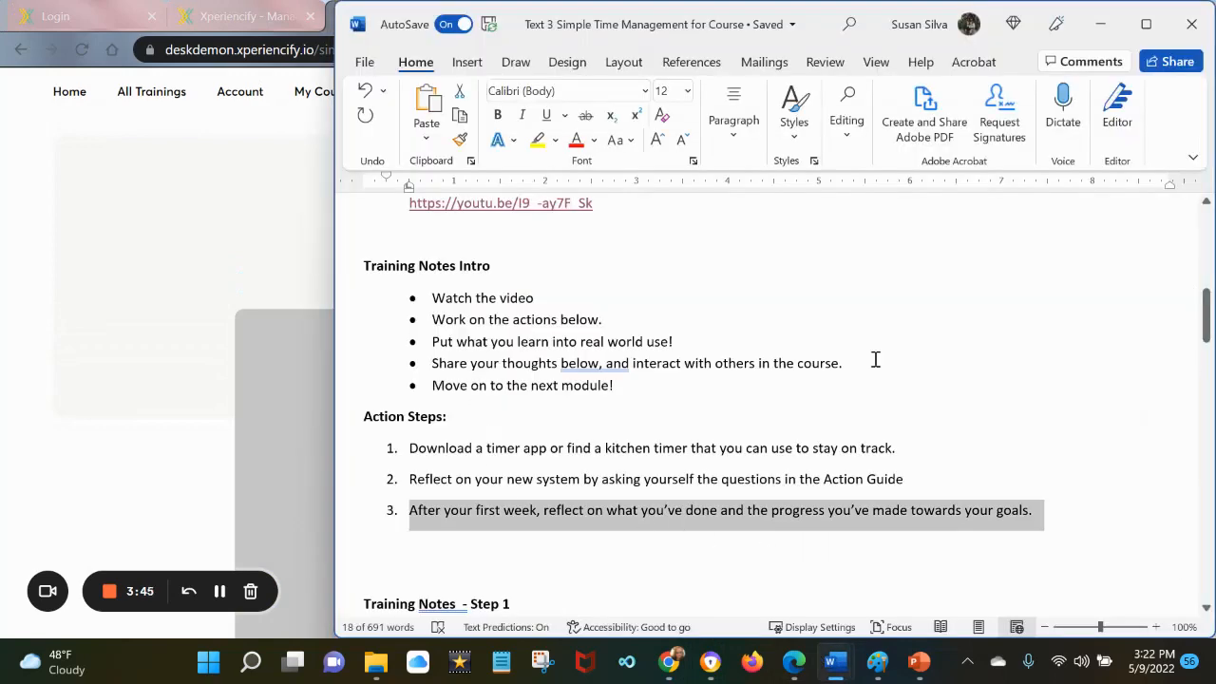
pyautogui.moveTo(1206, 333); pyautogui.dragTo(1206, 249)
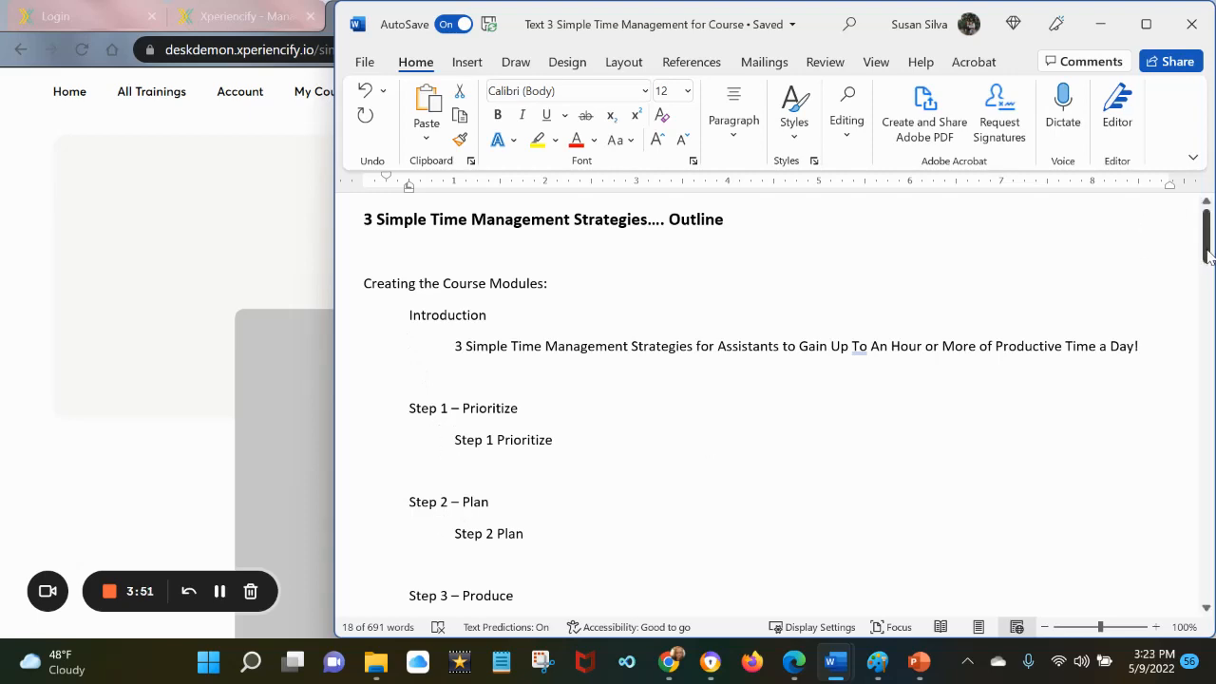
pyautogui.moveTo(1208, 254); pyautogui.dragTo(1210, 280)
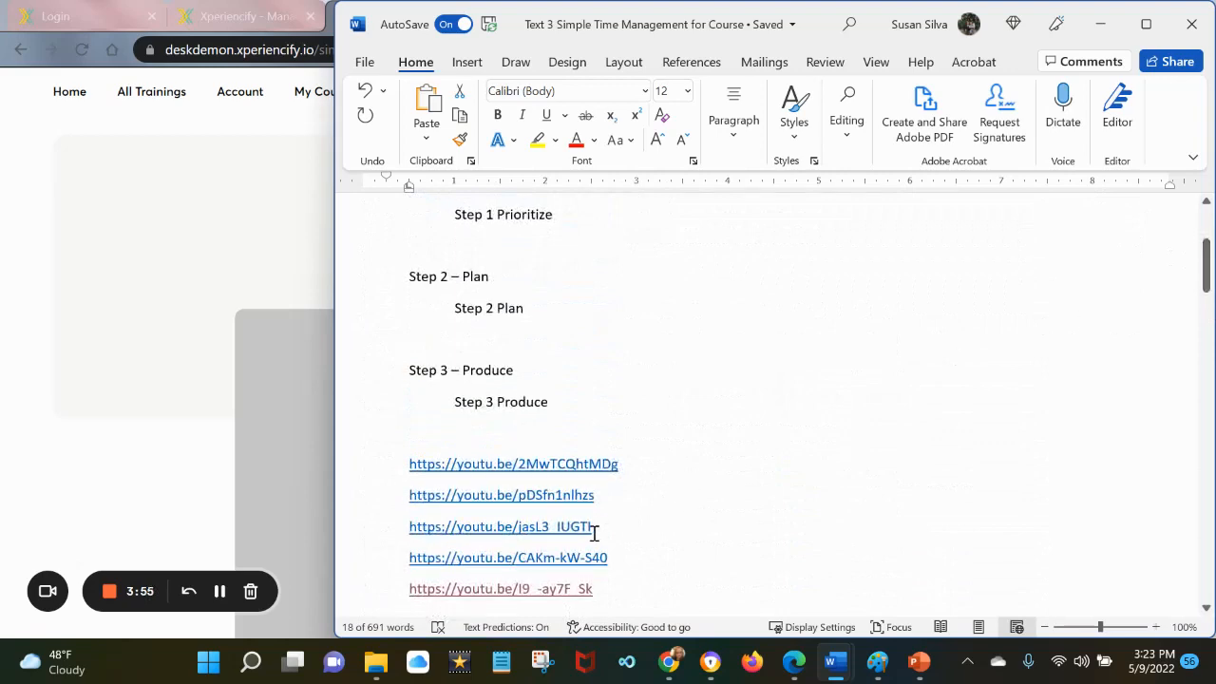
pyautogui.moveTo(593, 531); pyautogui.dragTo(381, 526)
pyautogui.hotkey('ctrl', 'c')
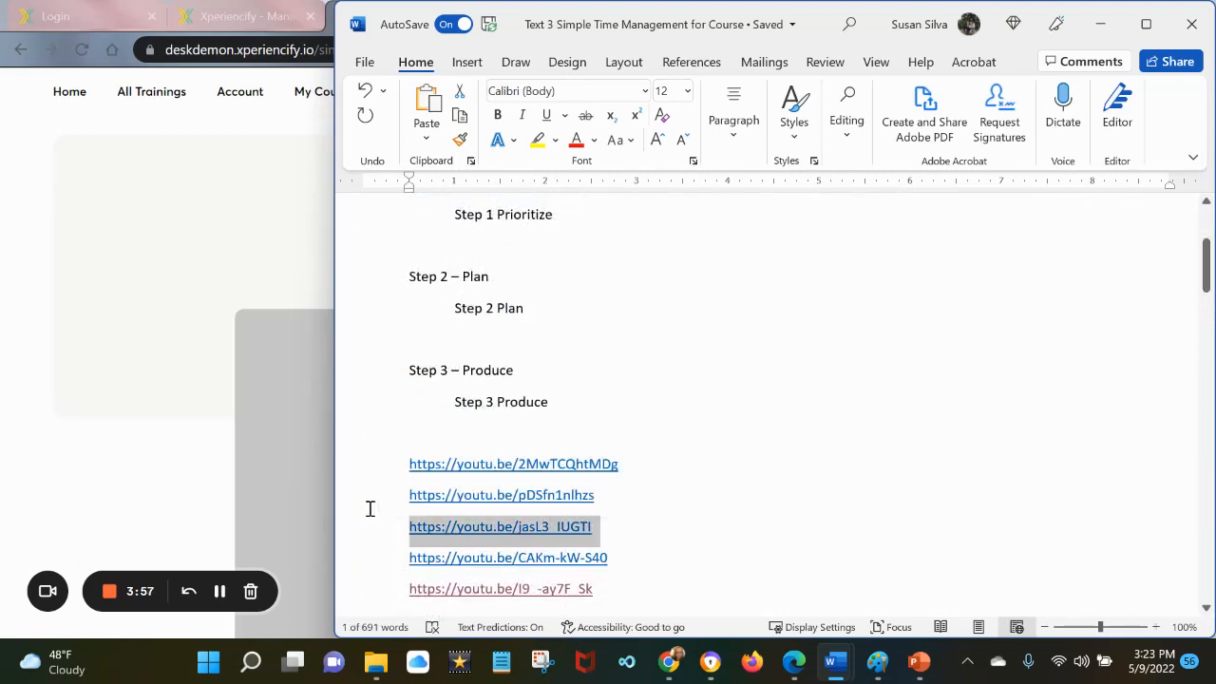
# Step: Return to the Xperiencify course manager and open Module 3's Step 2 - Plan training for editing
pyautogui.click(109, 372)
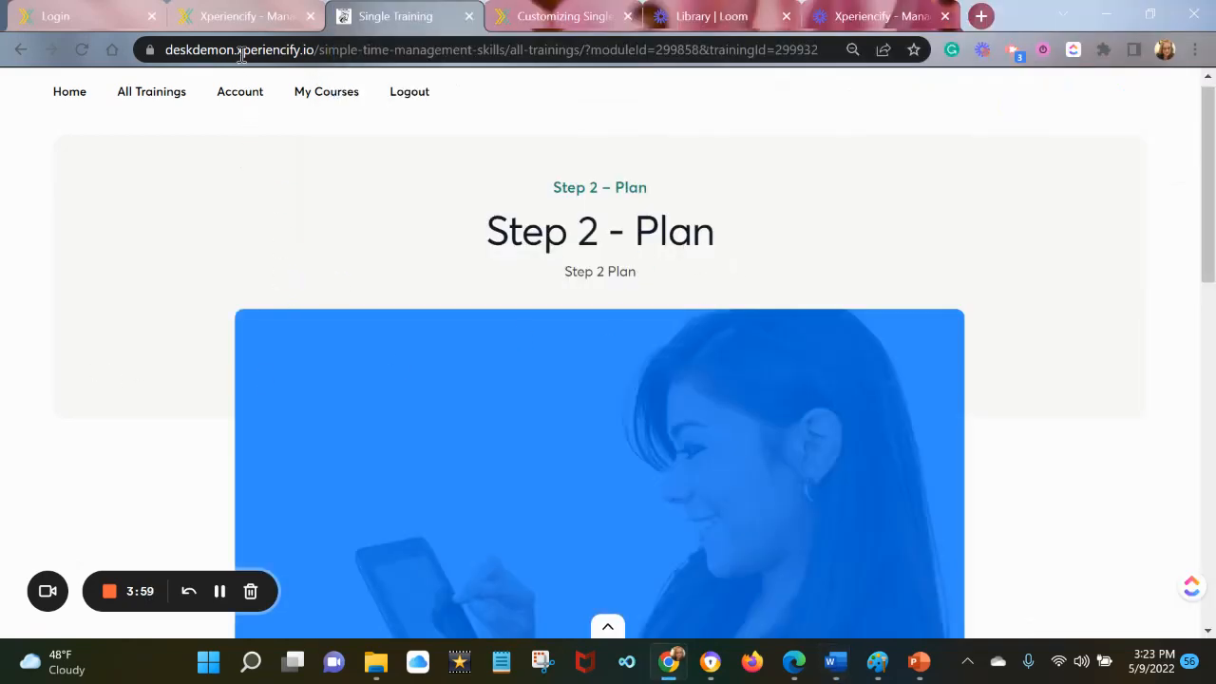
pyautogui.click(255, 16)
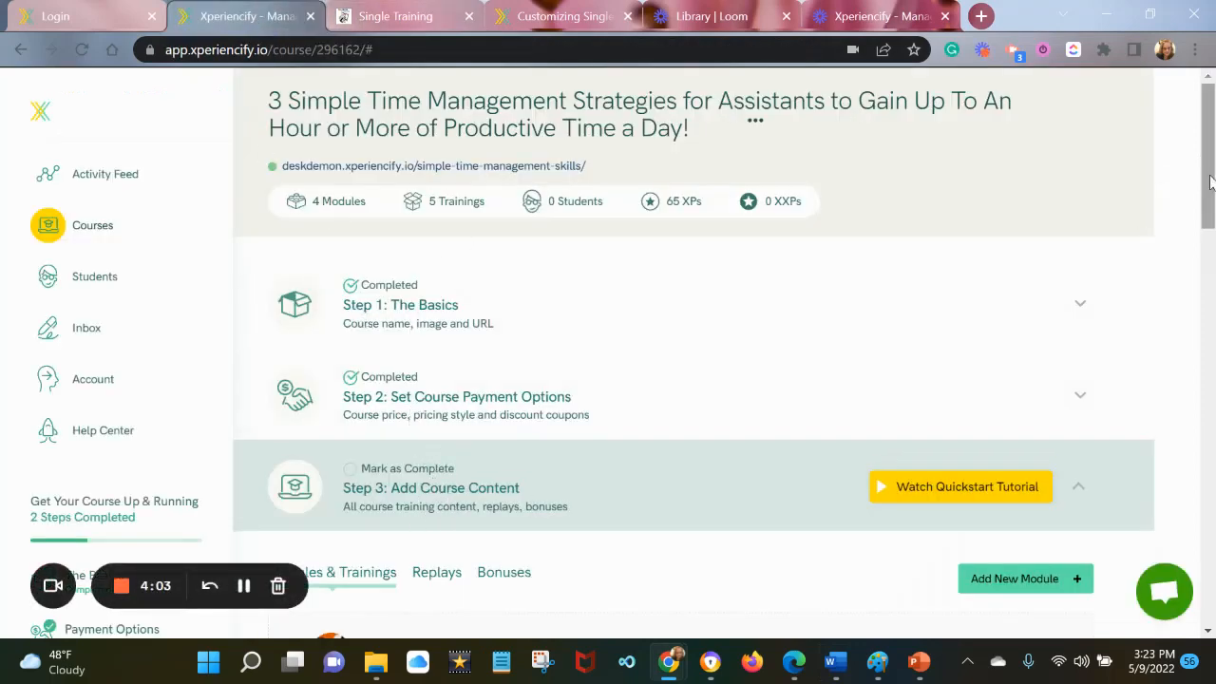
pyautogui.moveTo(1210, 180); pyautogui.dragTo(592, 388)
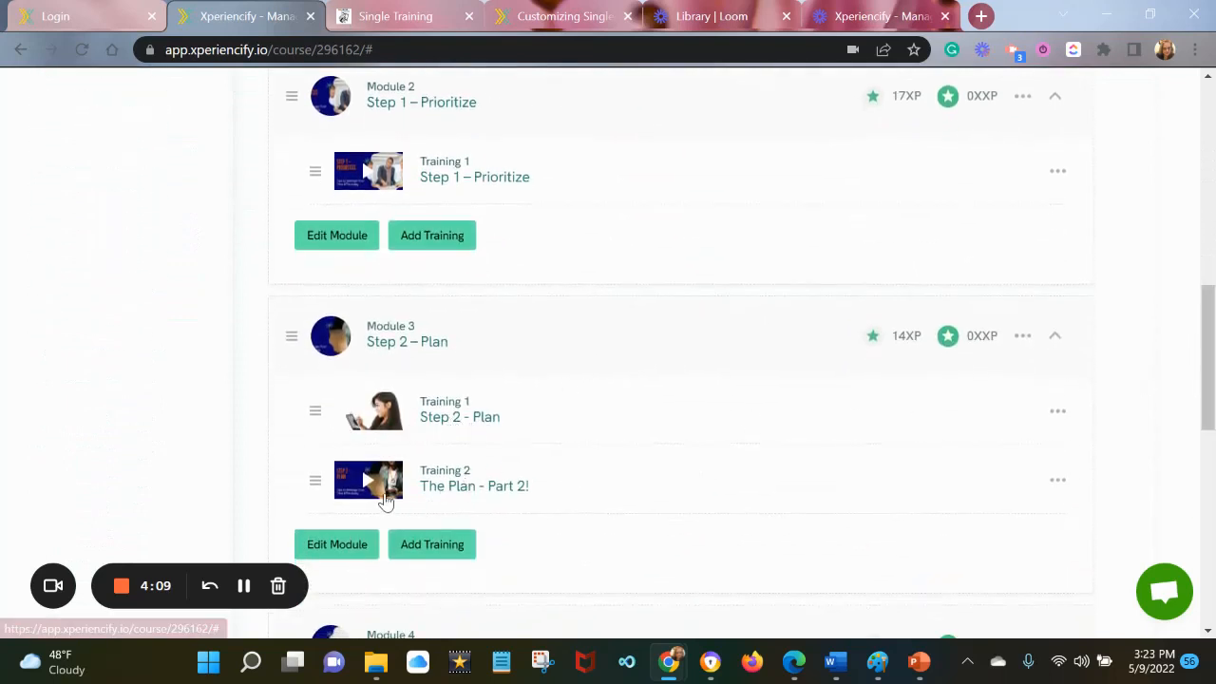
pyautogui.click(1051, 415)
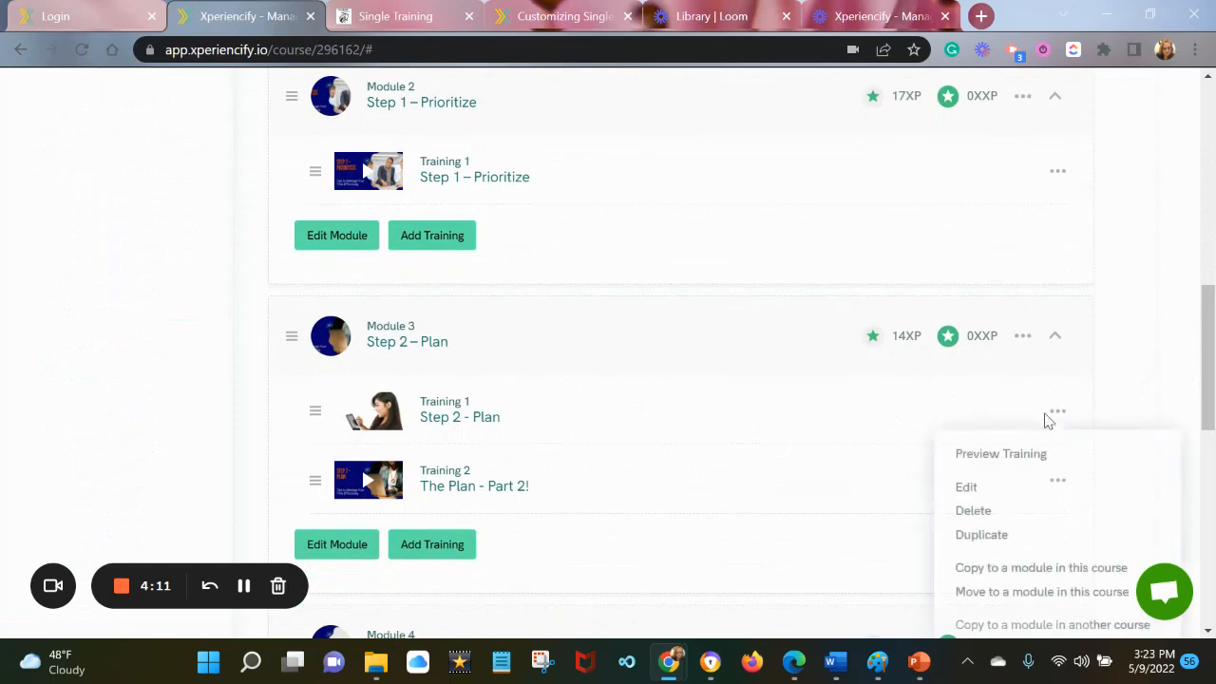
pyautogui.click(965, 489)
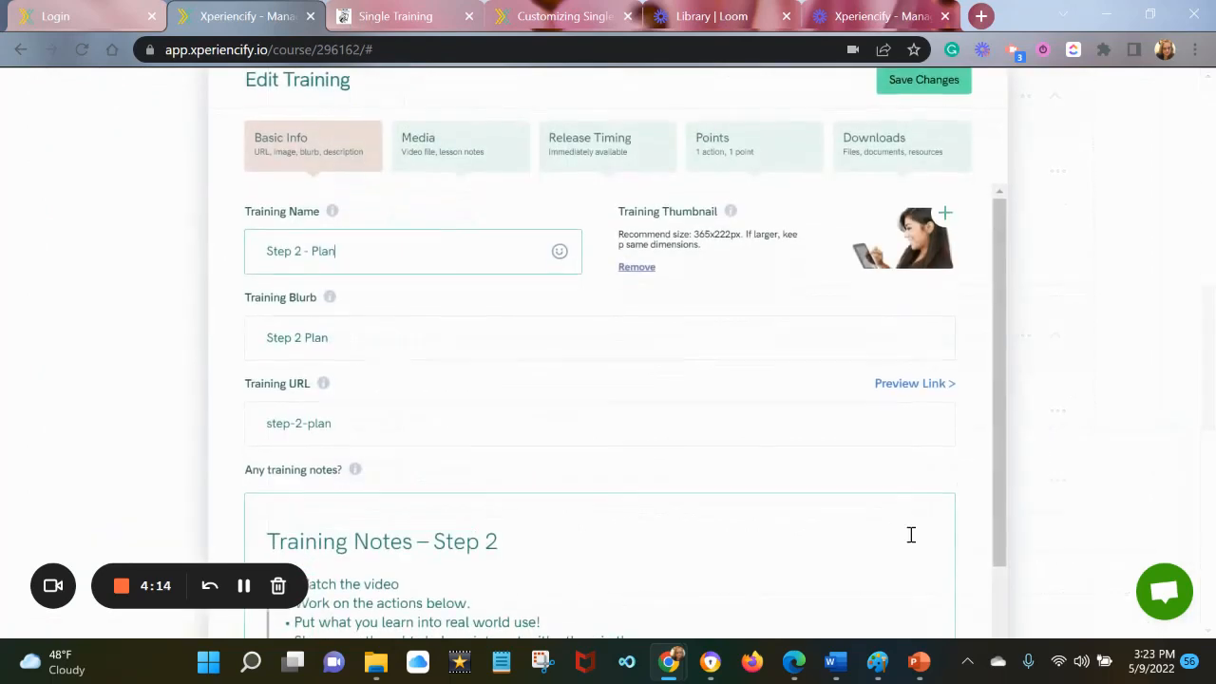
pyautogui.click(450, 158)
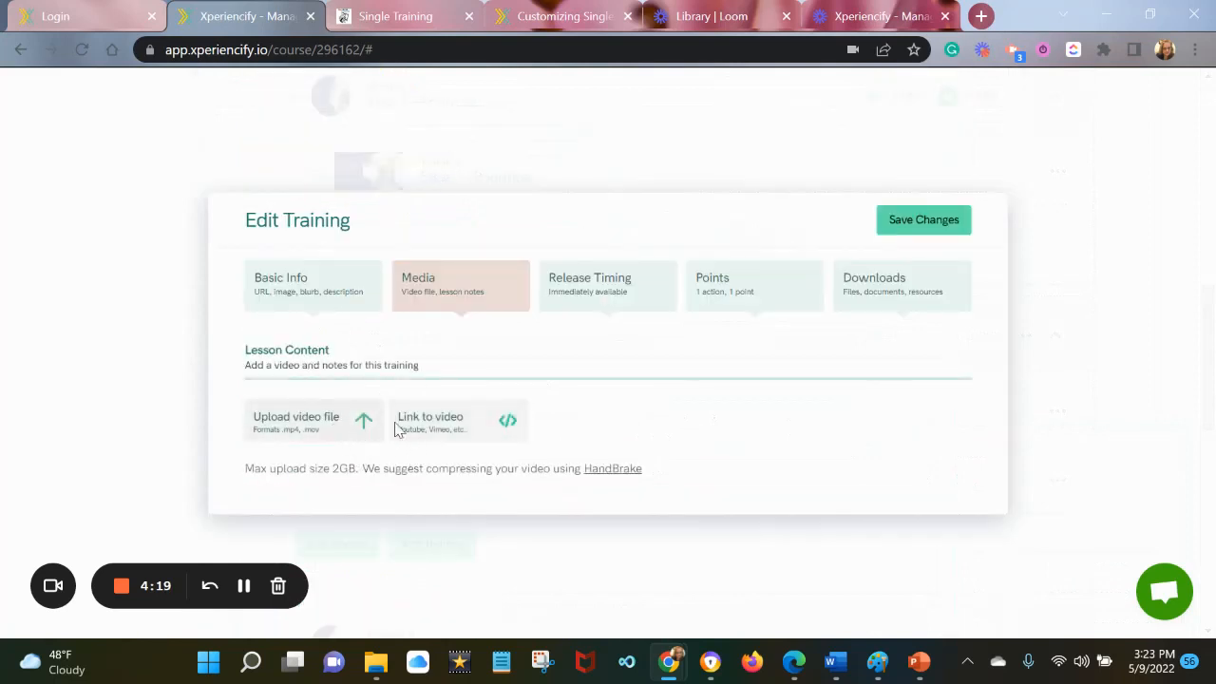
pyautogui.click(448, 431)
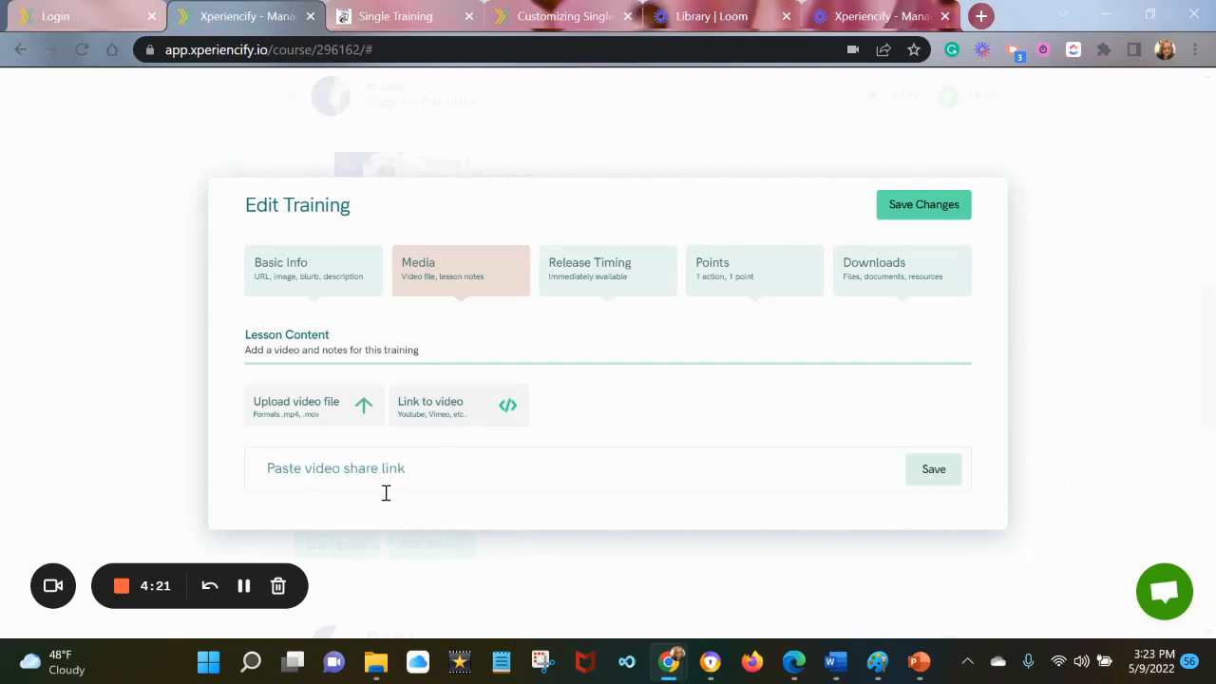
pyautogui.click(419, 476)
pyautogui.hotkey('ctrl', 'v')
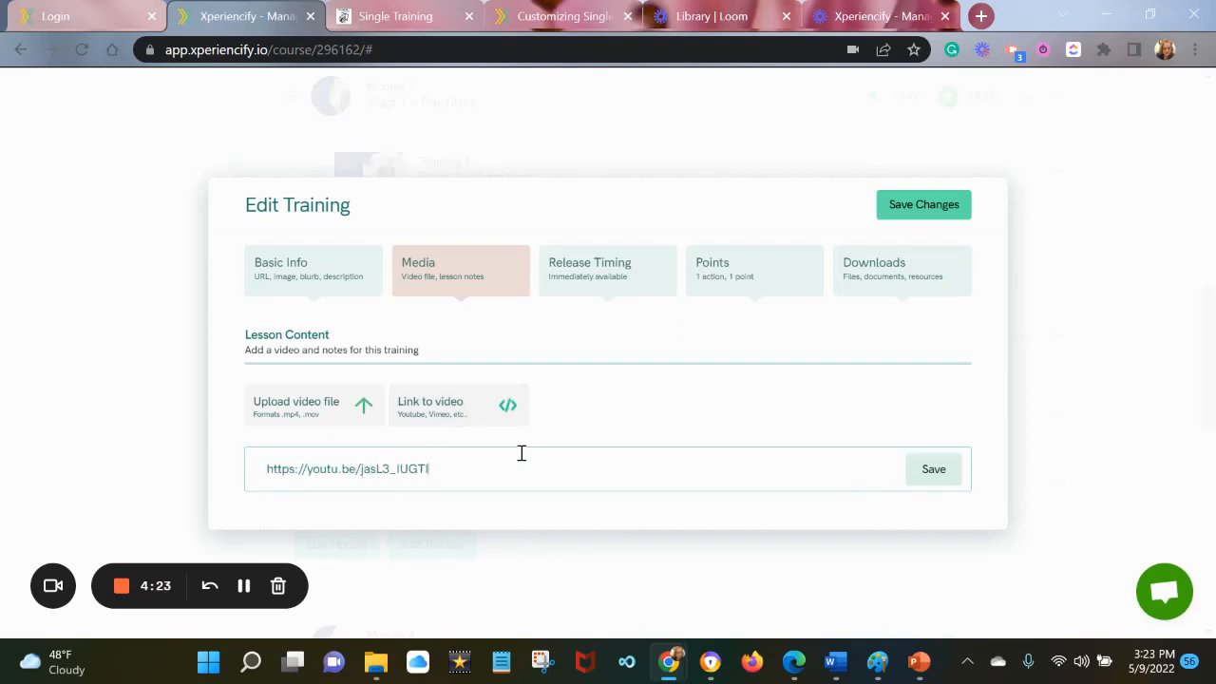
pyautogui.click(933, 472)
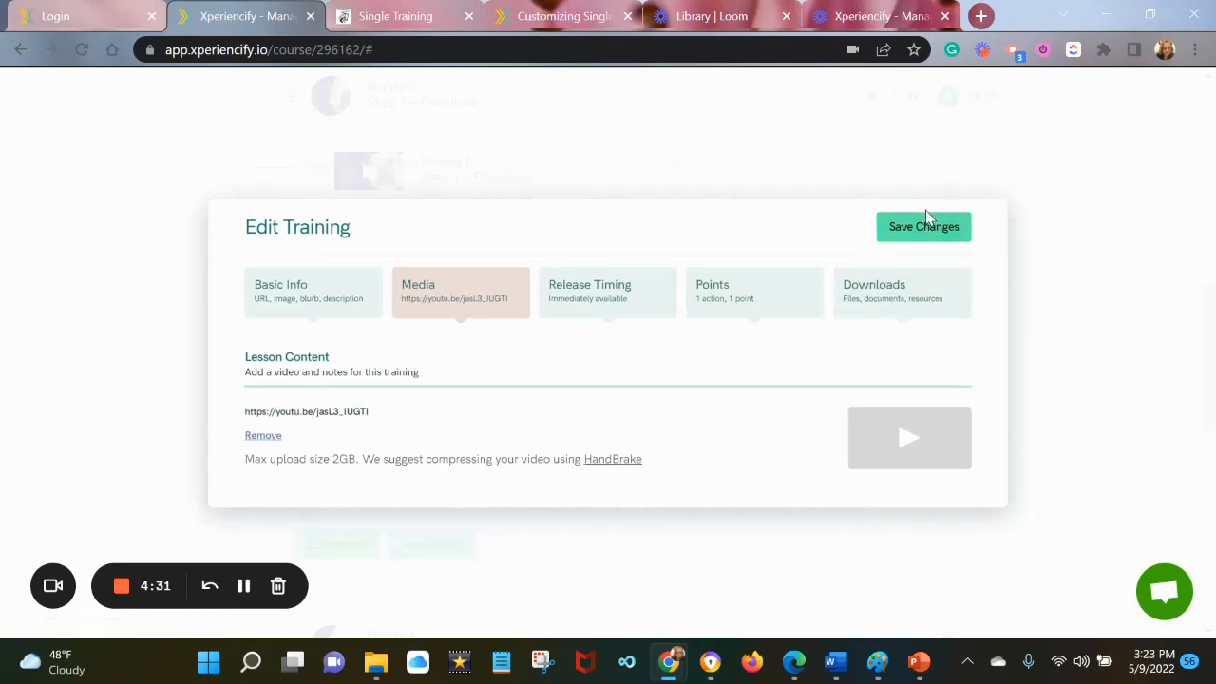
# Step: Save the video change to the Step 2 - Plan training and reopen that training for editing
pyautogui.click(922, 233)
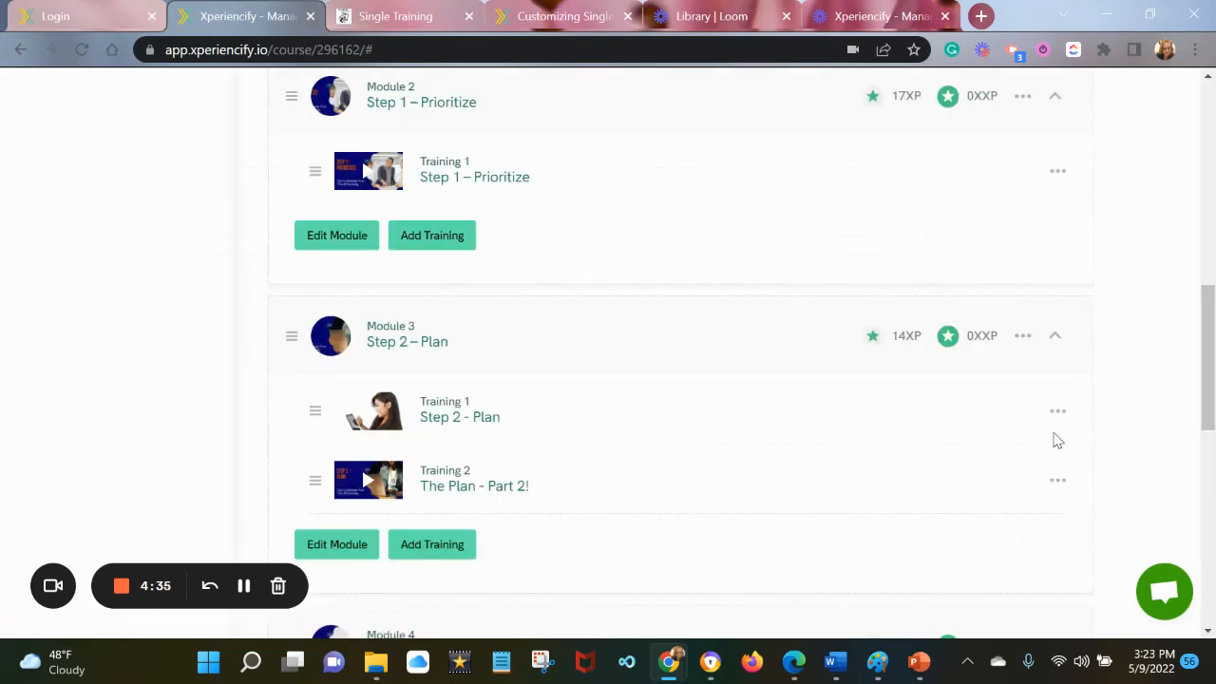
pyautogui.click(1053, 415)
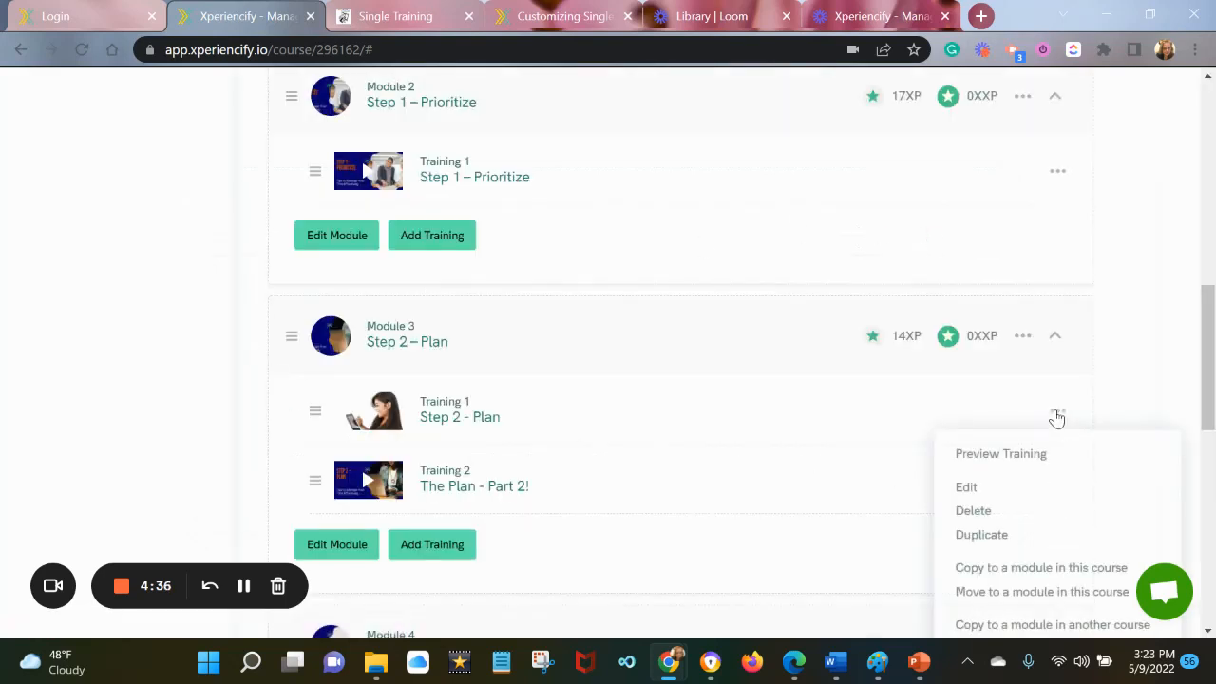
pyautogui.click(465, 420)
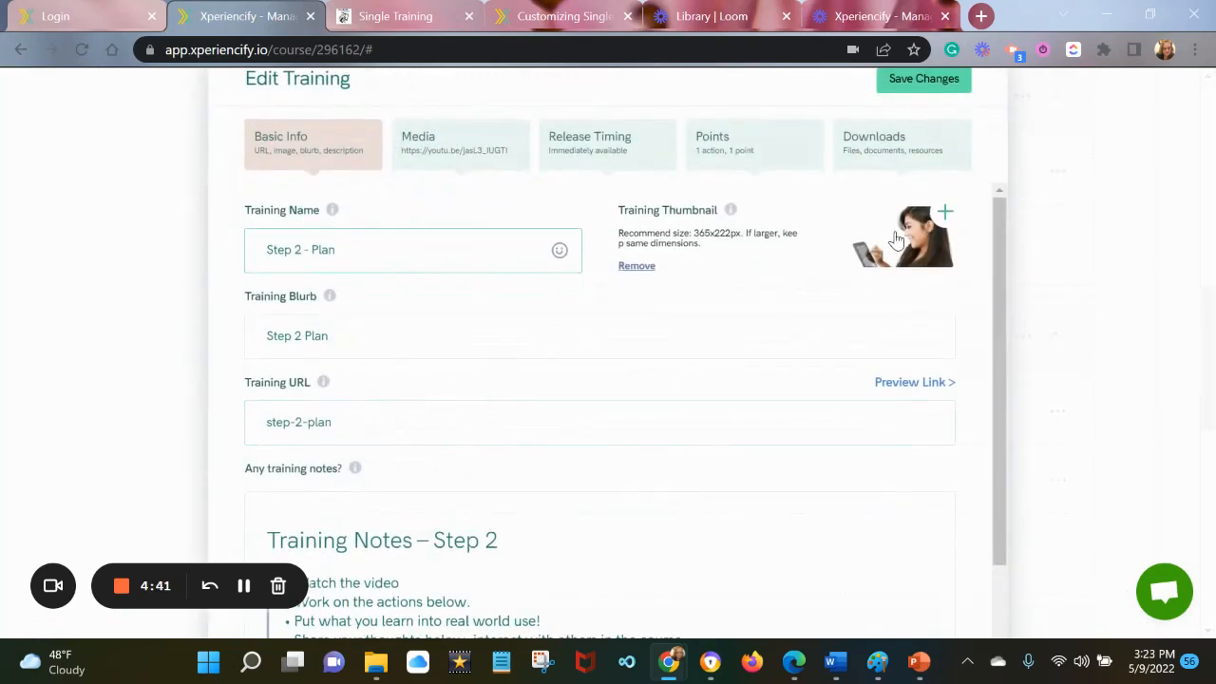
# Step: Replace the Step 2 - Plan training's thumbnail with image file 5 from the Draft - Time Management Mini Course folder and save the training
pyautogui.click(895, 241)
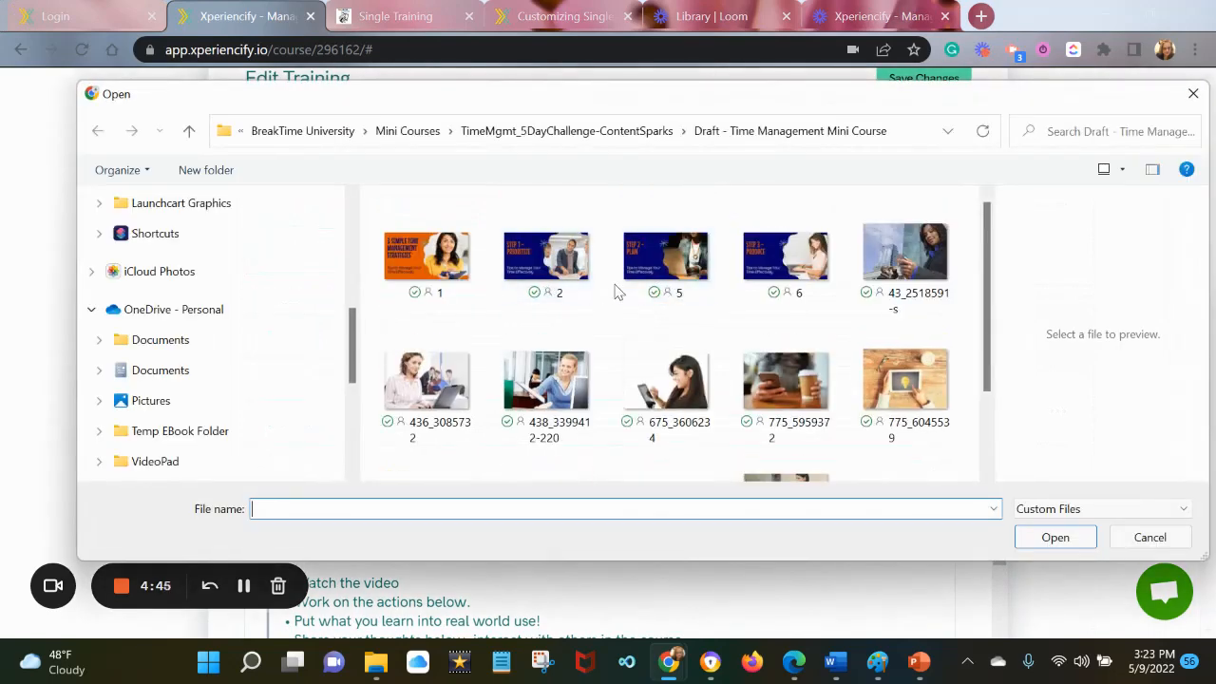
pyautogui.click(646, 270)
pyautogui.click(1053, 536)
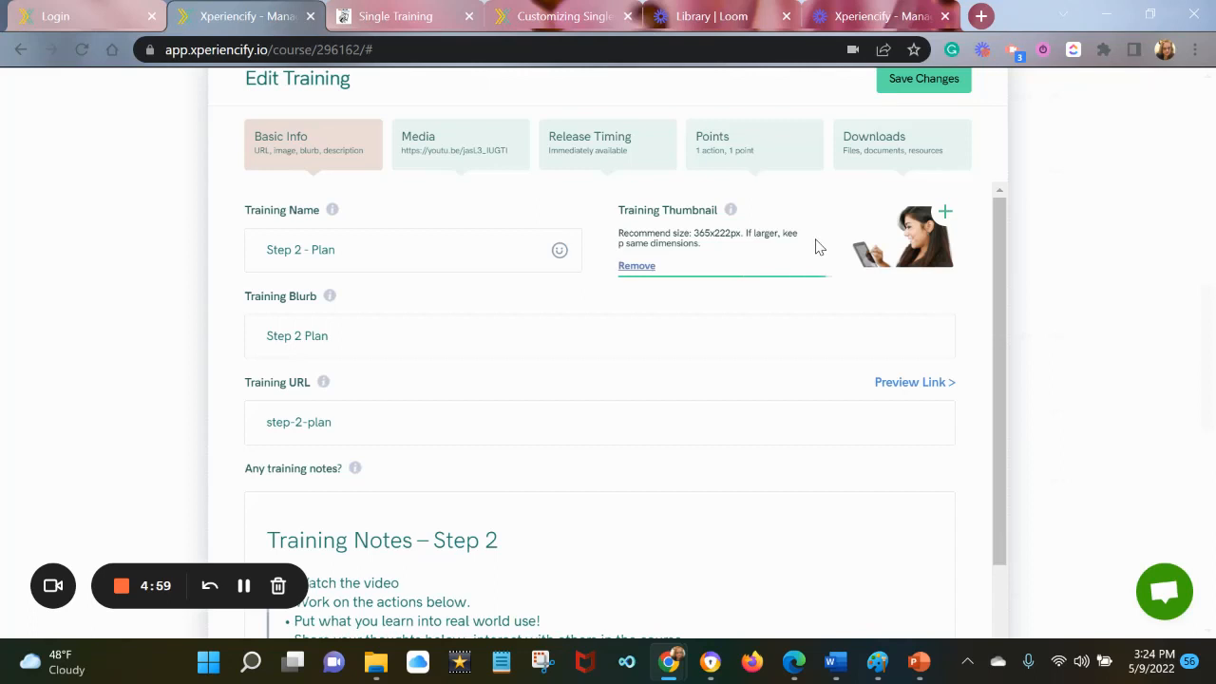
pyautogui.click(924, 79)
pyautogui.click(923, 80)
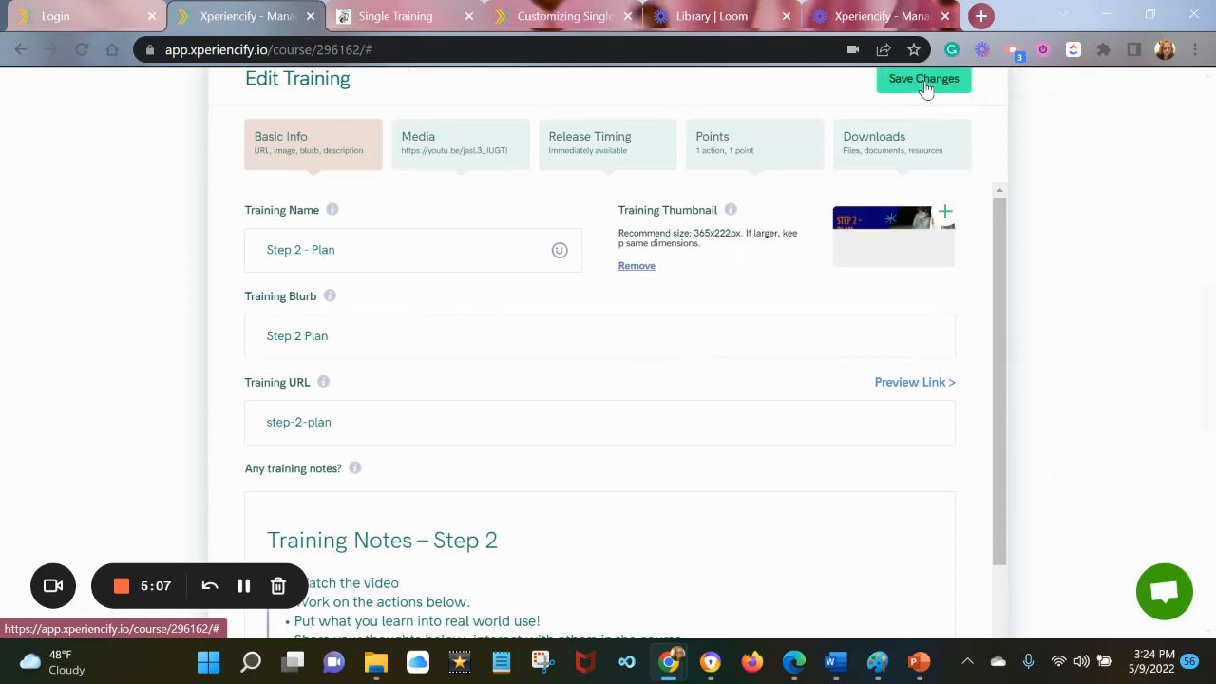
pyautogui.click(923, 79)
# Step: Reload the student view of Step 2 - Plan and review the page from its lead video down to the next training section
pyautogui.click(424, 18)
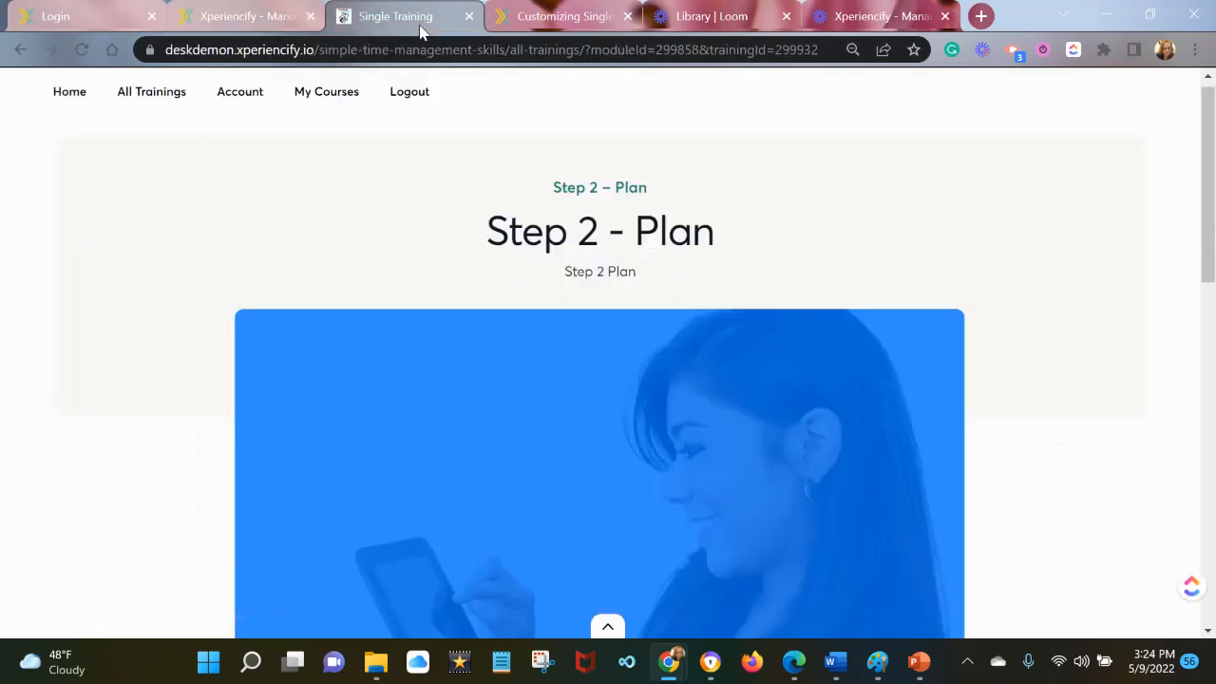
pyautogui.click(83, 49)
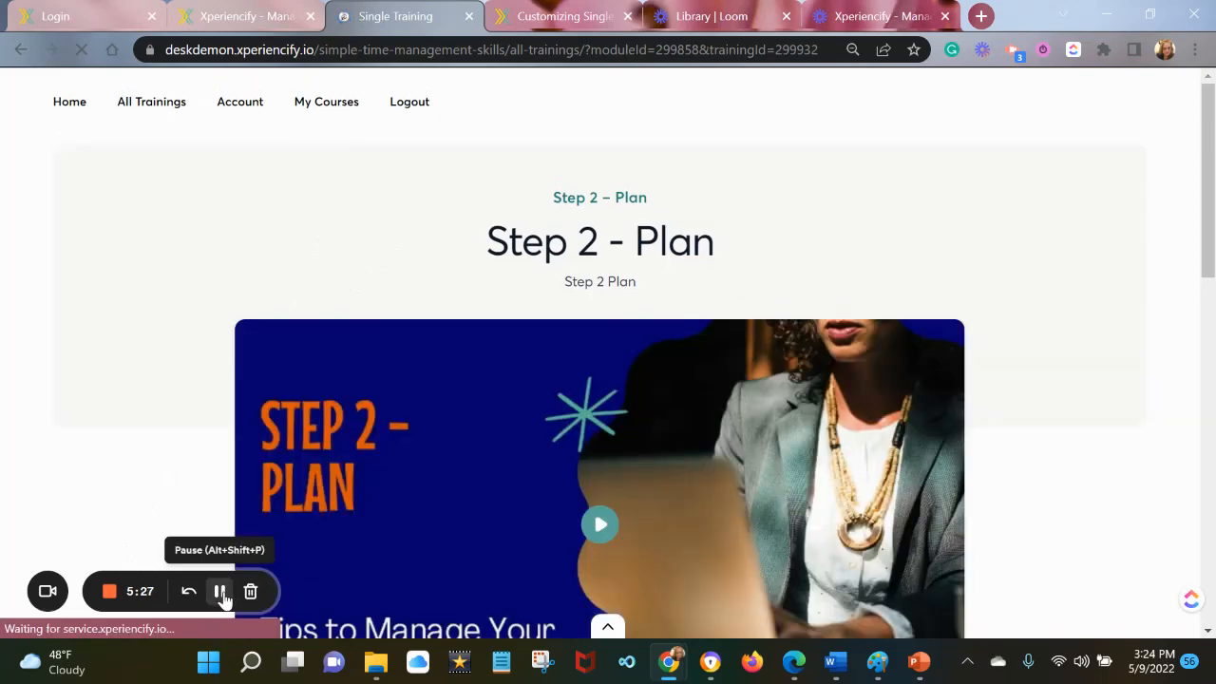
pyautogui.moveTo(1208, 152); pyautogui.dragTo(1214, 495)
pyautogui.click(219, 590)
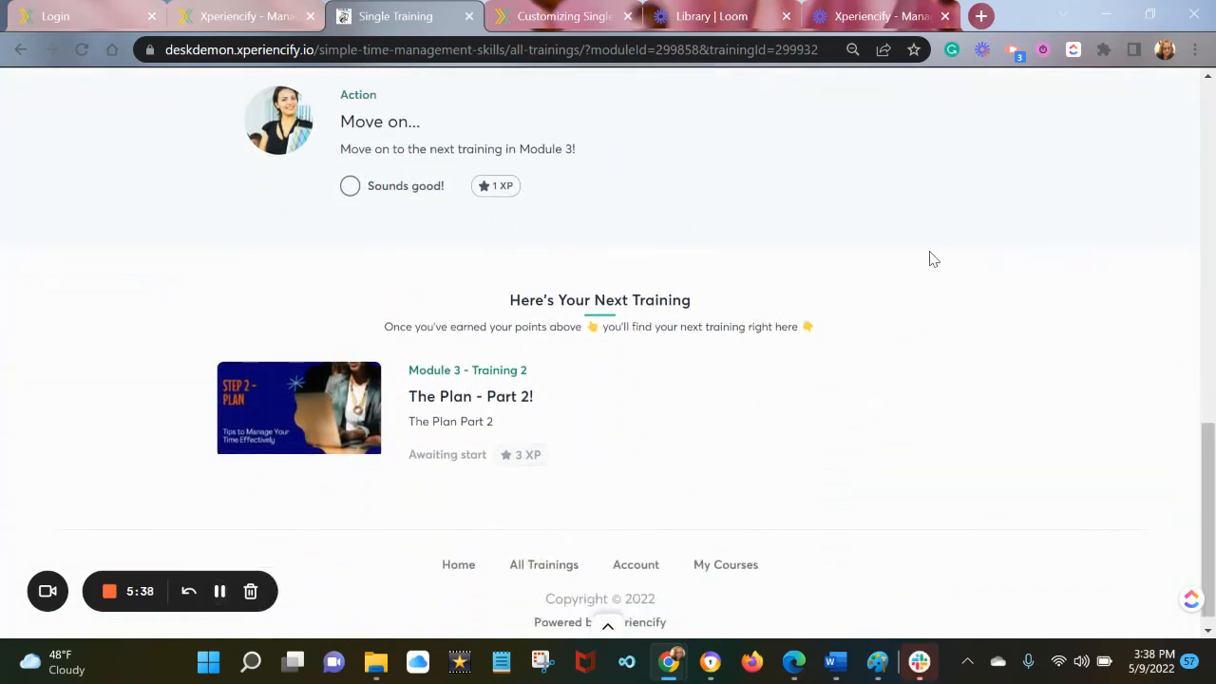
pyautogui.moveTo(1204, 473); pyautogui.dragTo(1172, 523)
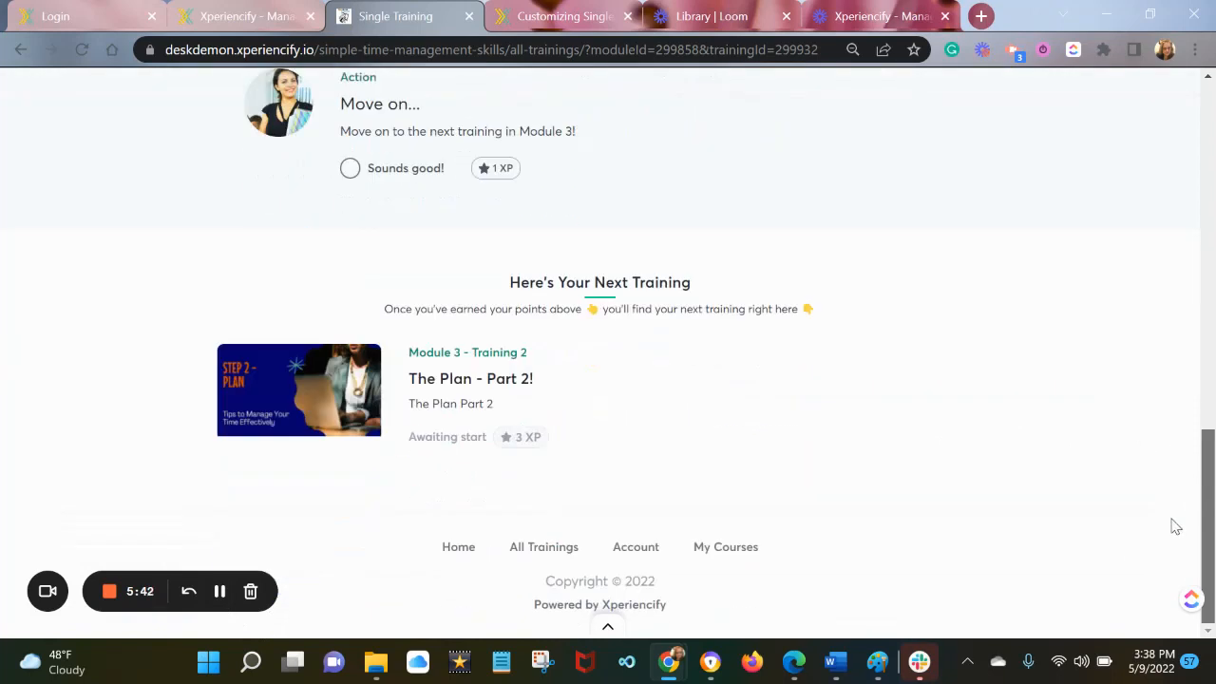